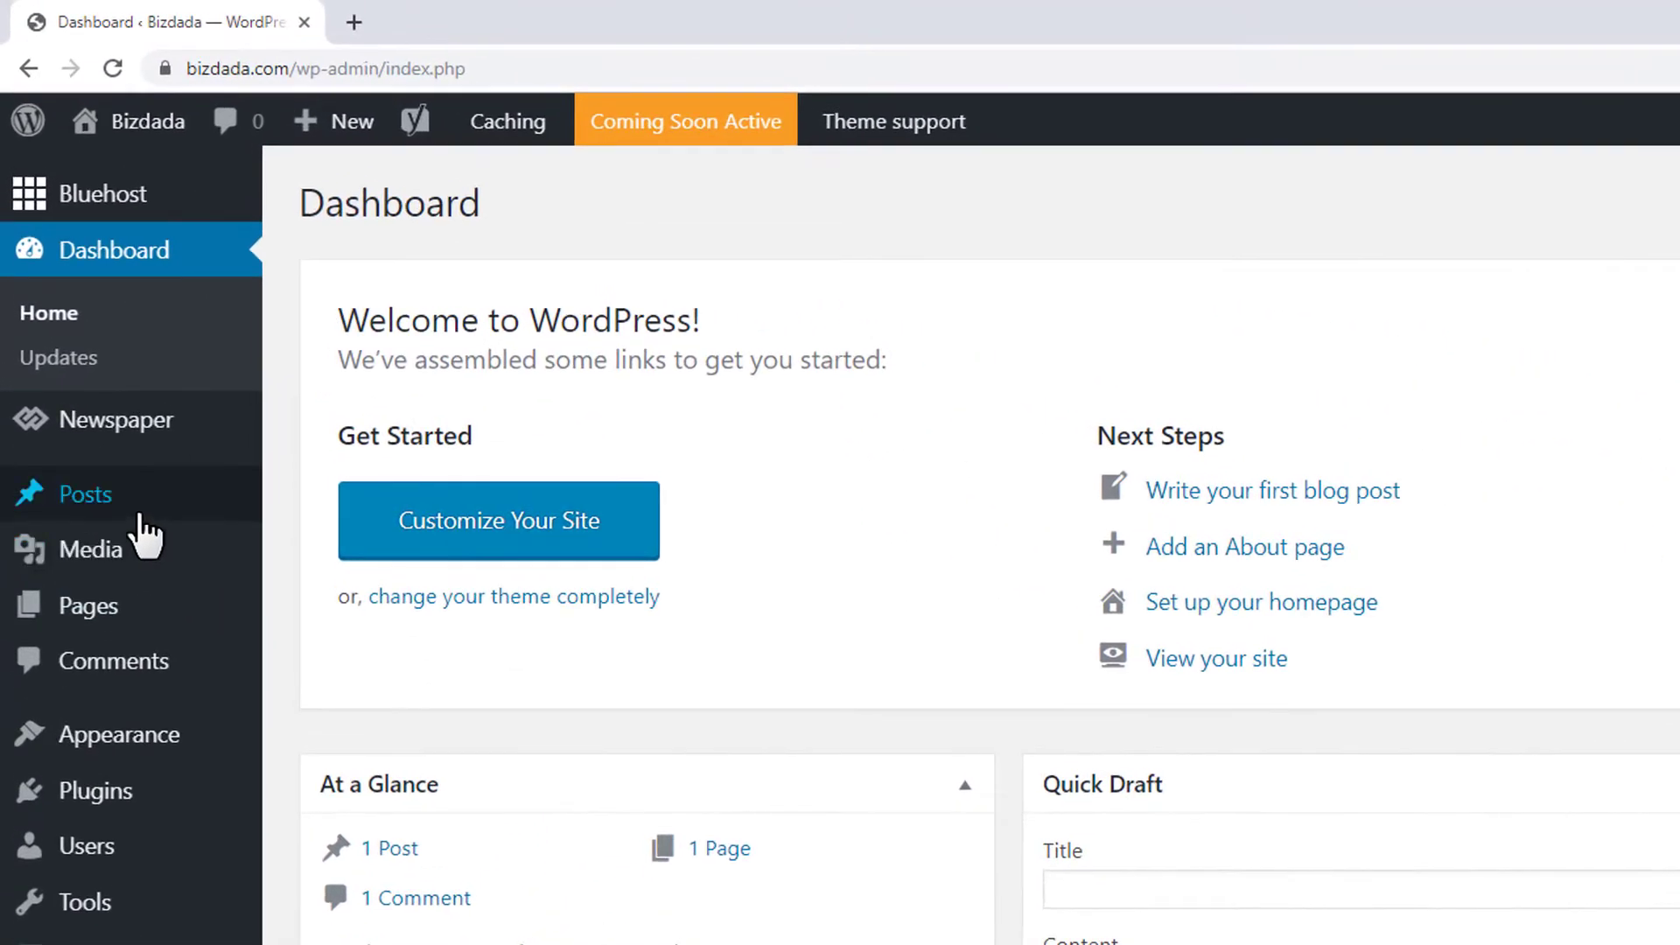
Create a new post and enter the title "5 best video editing softwares".
mouse_move(147, 529)
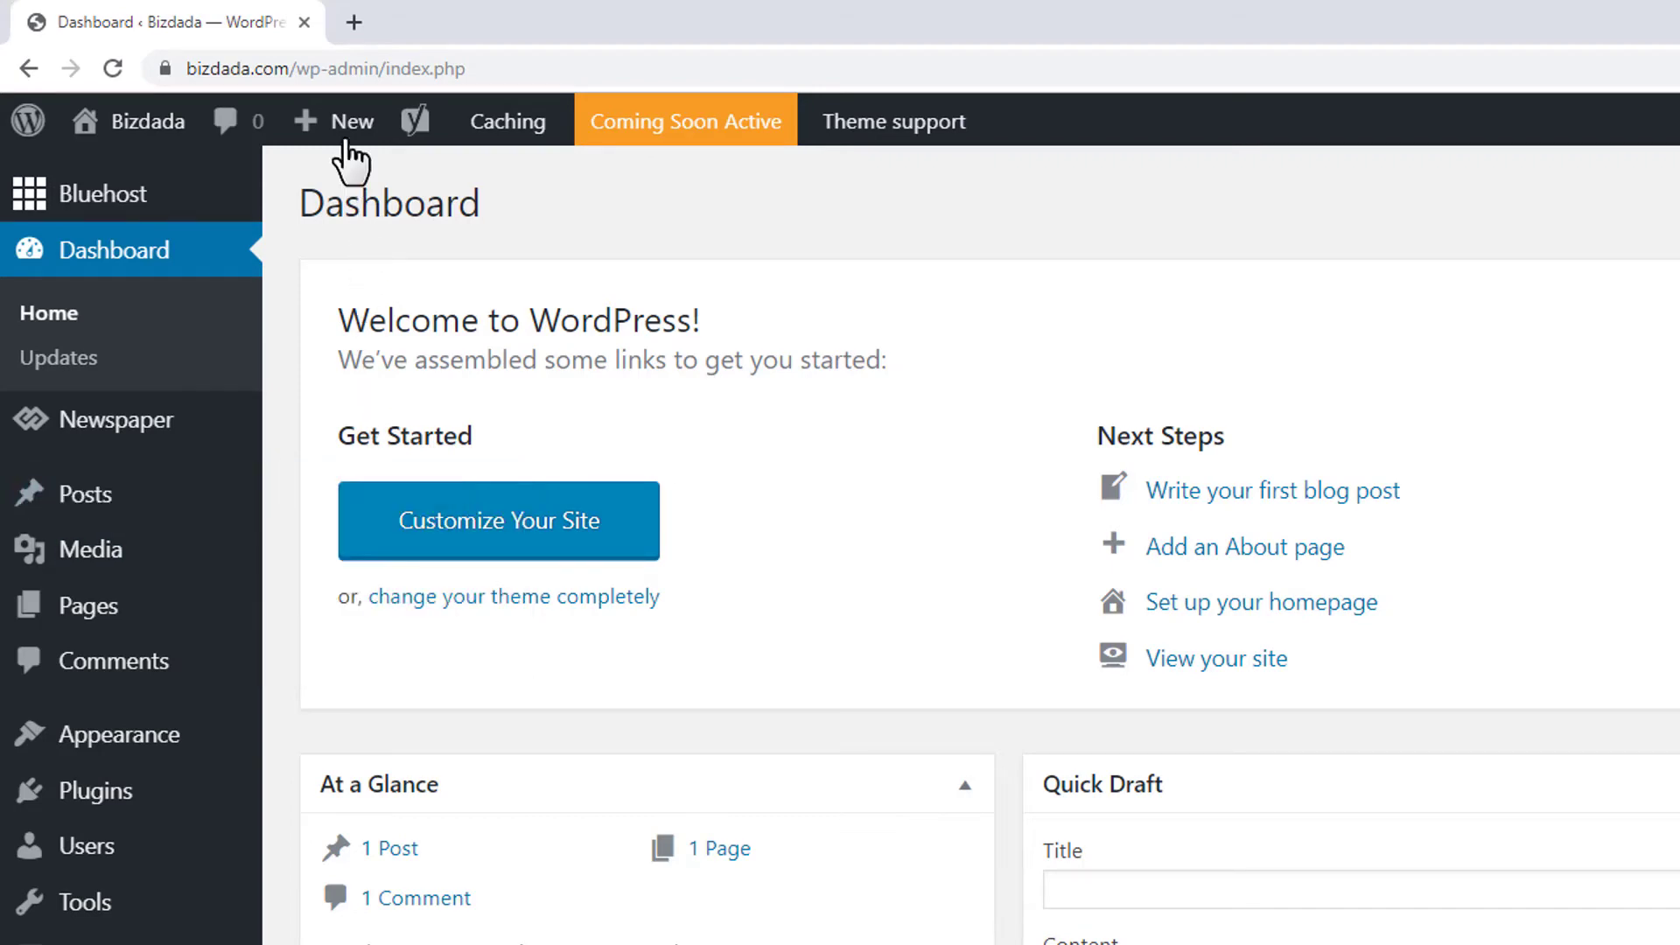
mouse_move(344, 140)
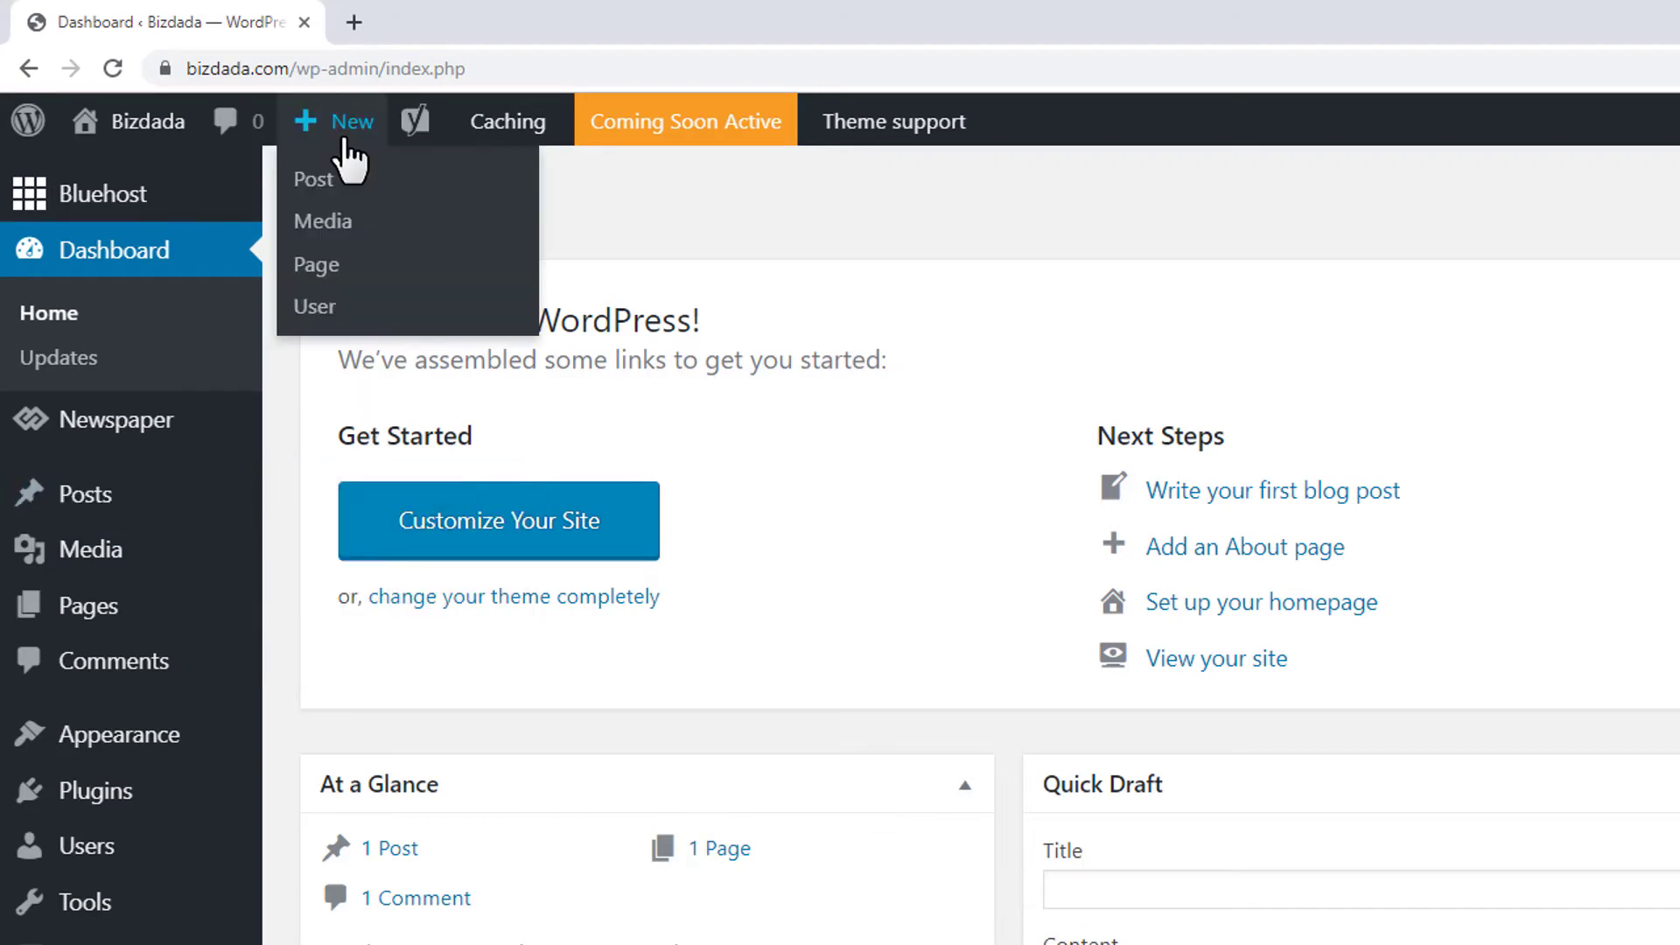
left_click(376, 196)
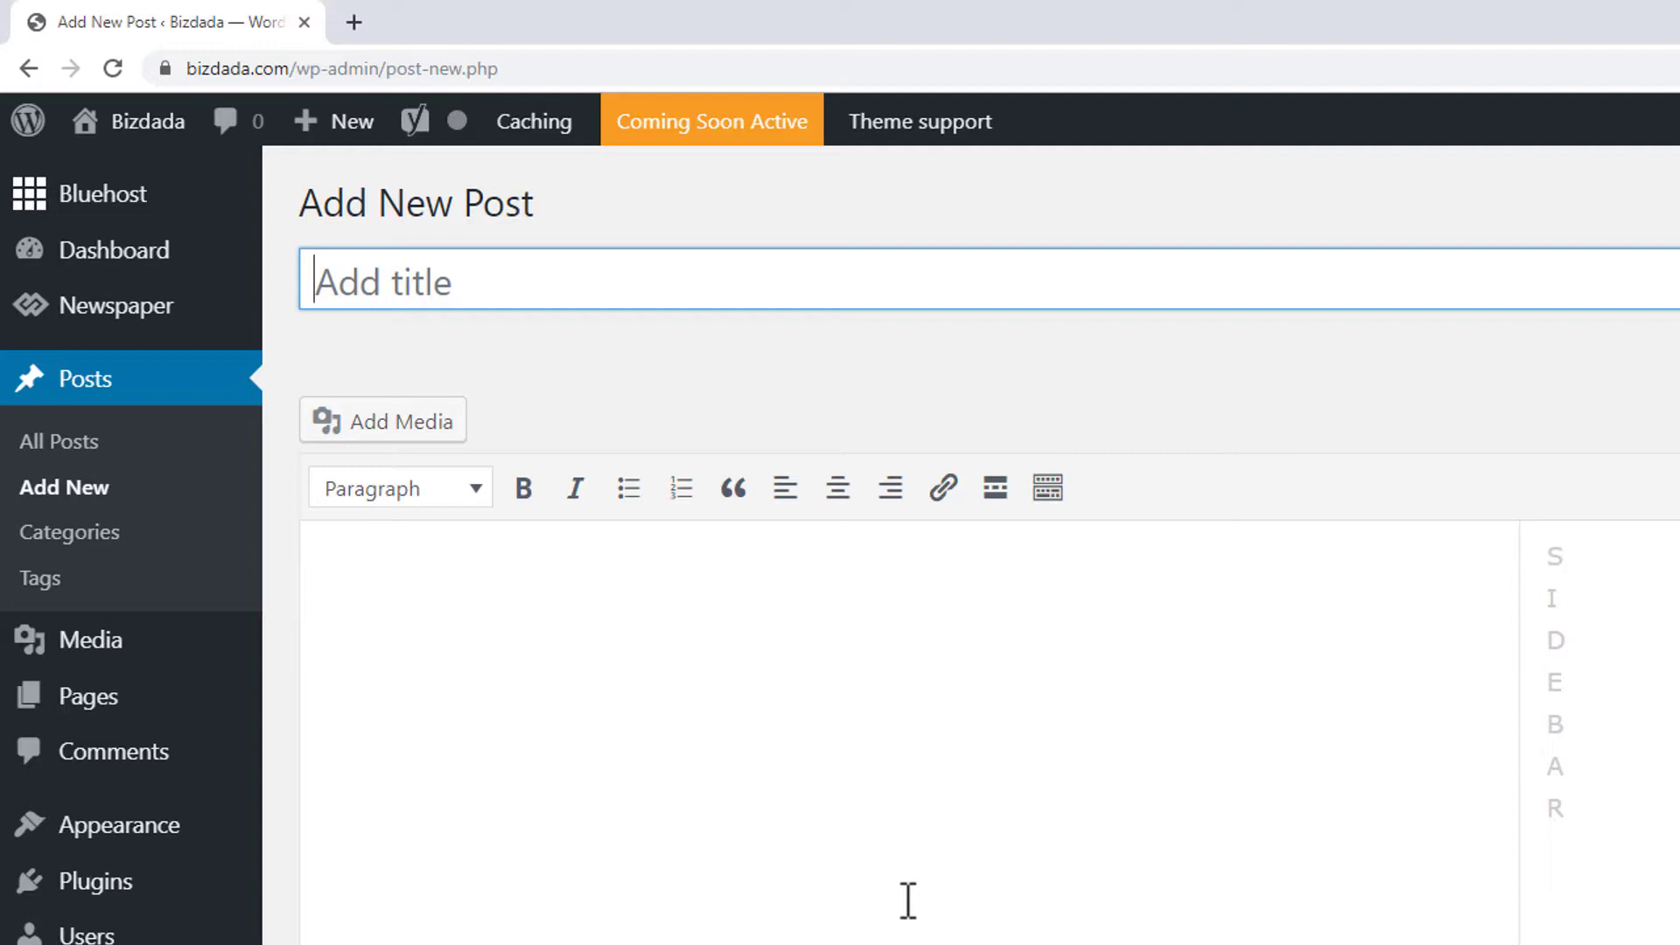
type("5 best ")
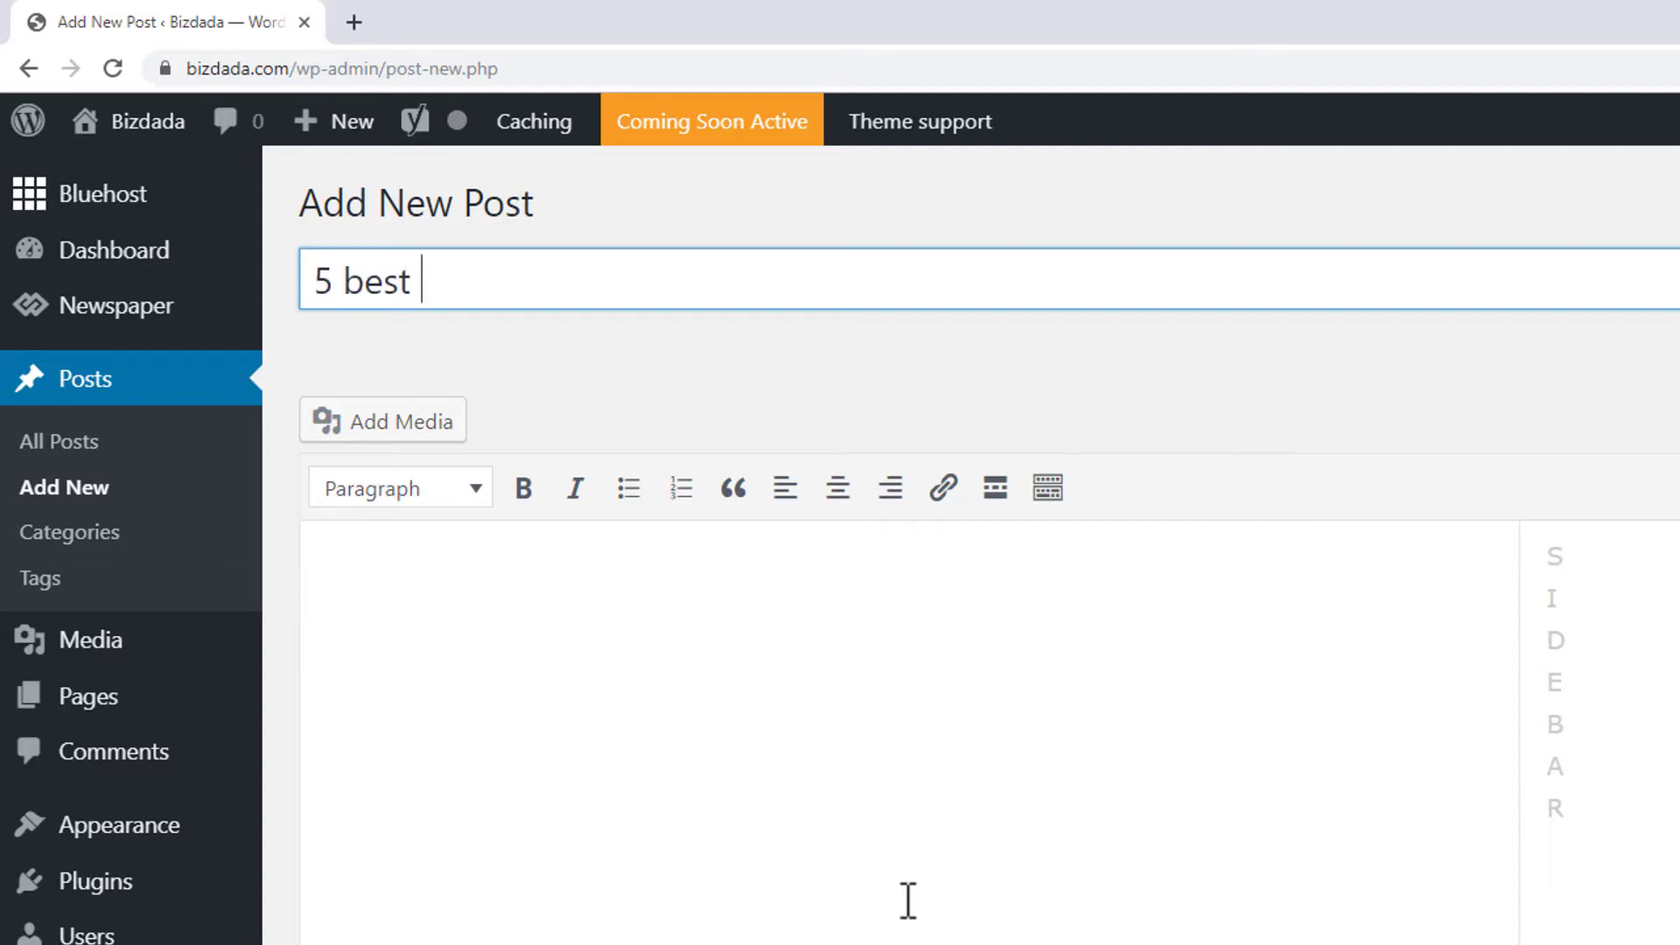
type("video editing softwares")
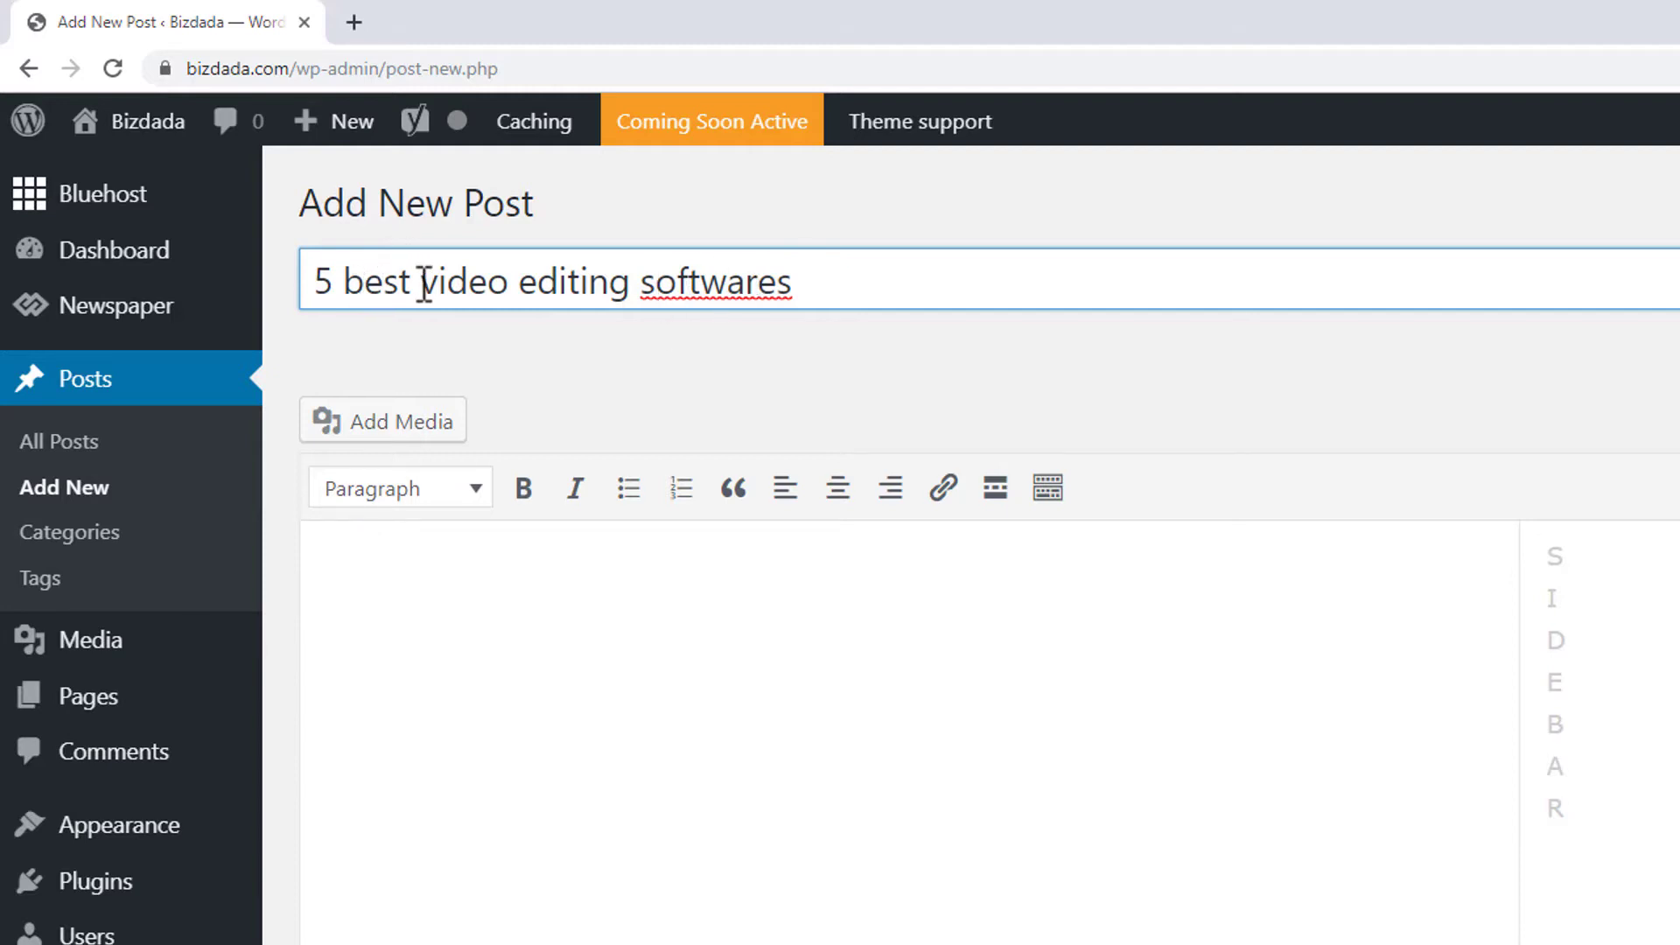
Capitalize the first letter of each word in the post title so it reads "5 Best Video Editing Softwares".
left_click(359, 281)
key("BackSpace")
type("B")
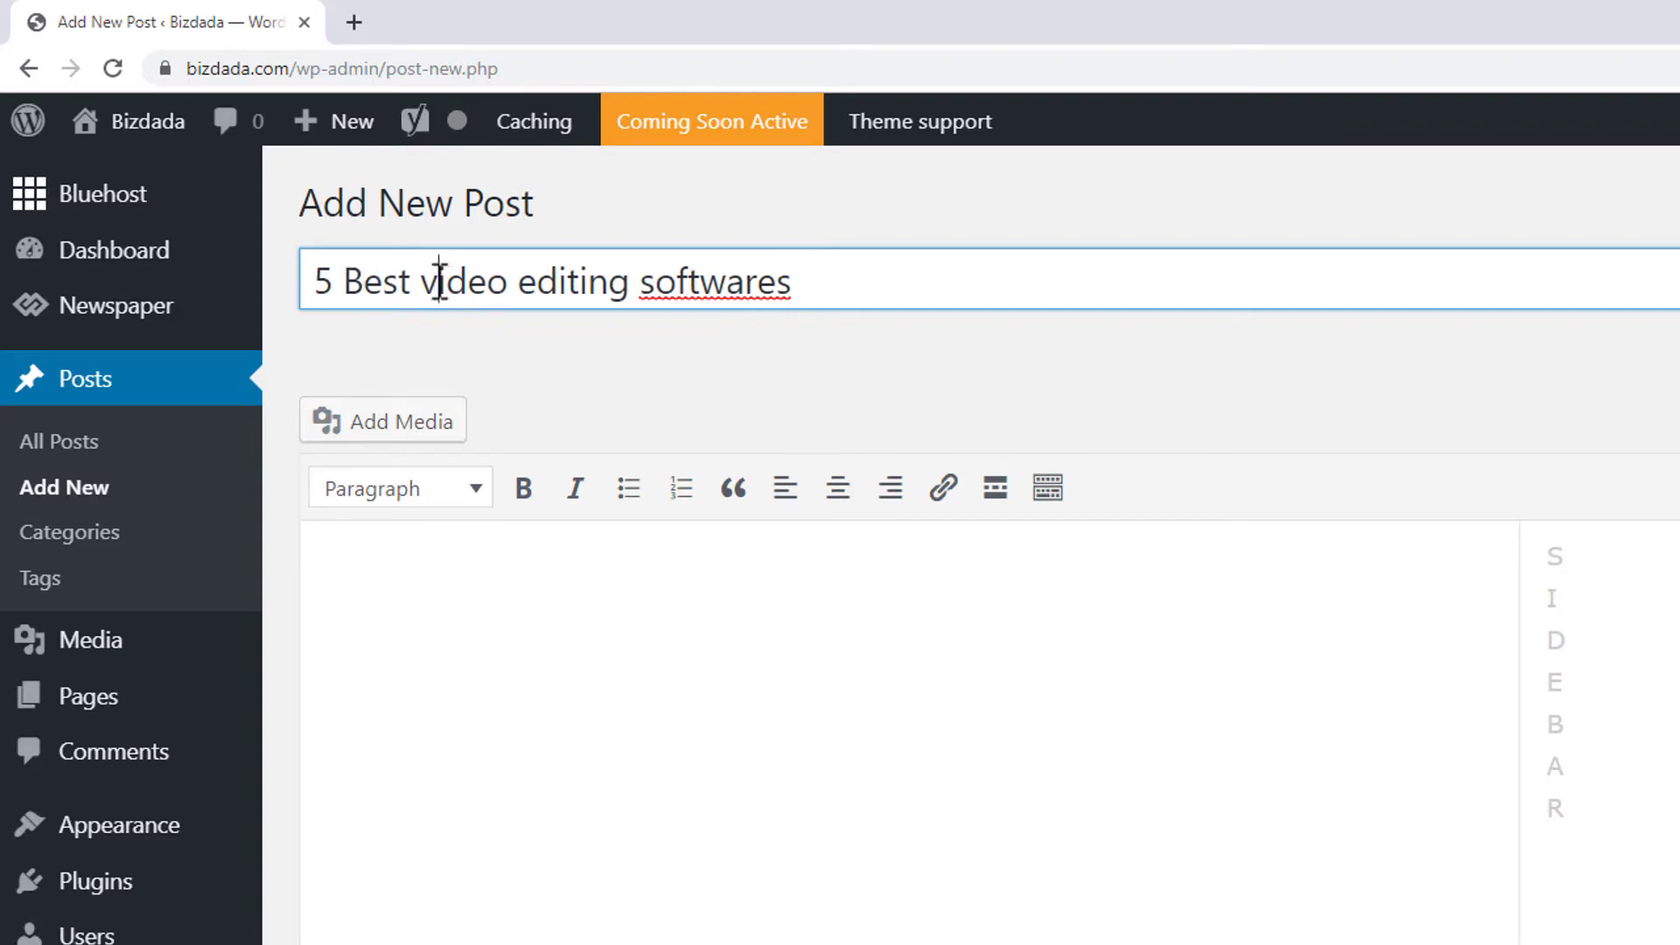
left_click(438, 281)
key("BackSpace")
type("V")
left_click(542, 284)
key("BackSpace")
type("E")
left_click(646, 284)
key("BackSpace")
type("S")
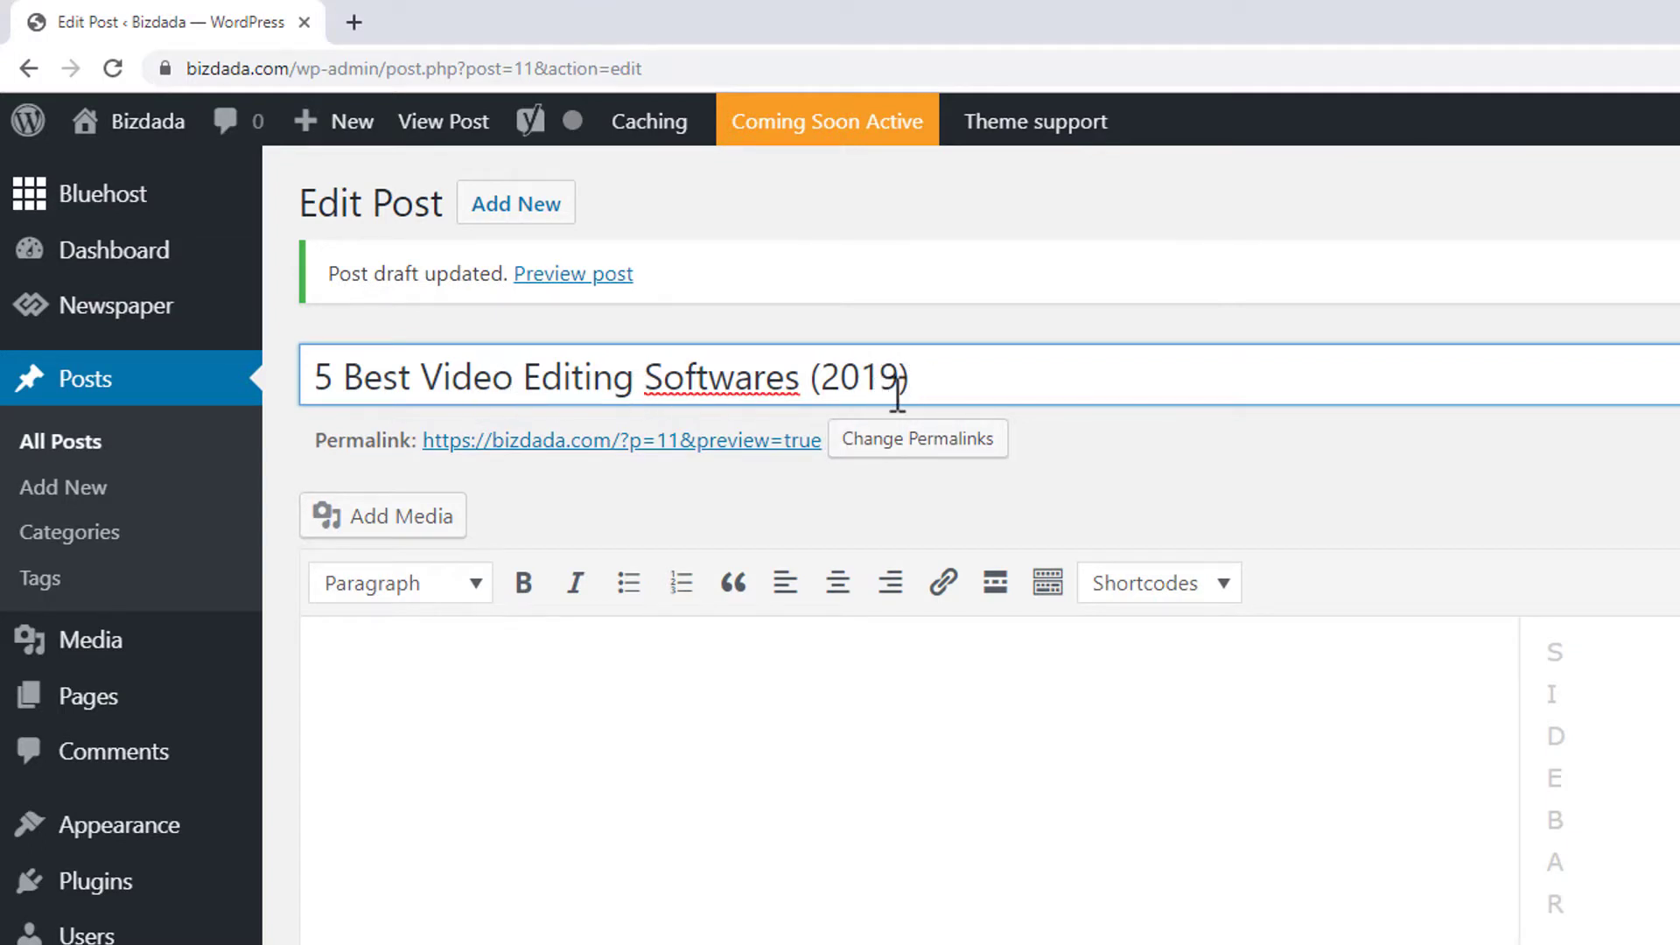
Replace the parenthesized year at the end of the post title with "| Bizdada".
key("BackSpace")
key("BackSpace")
key("BackSpace")
key("BackSpace")
key("BackSpace")
key("BackSpace")
key("BackSpace")
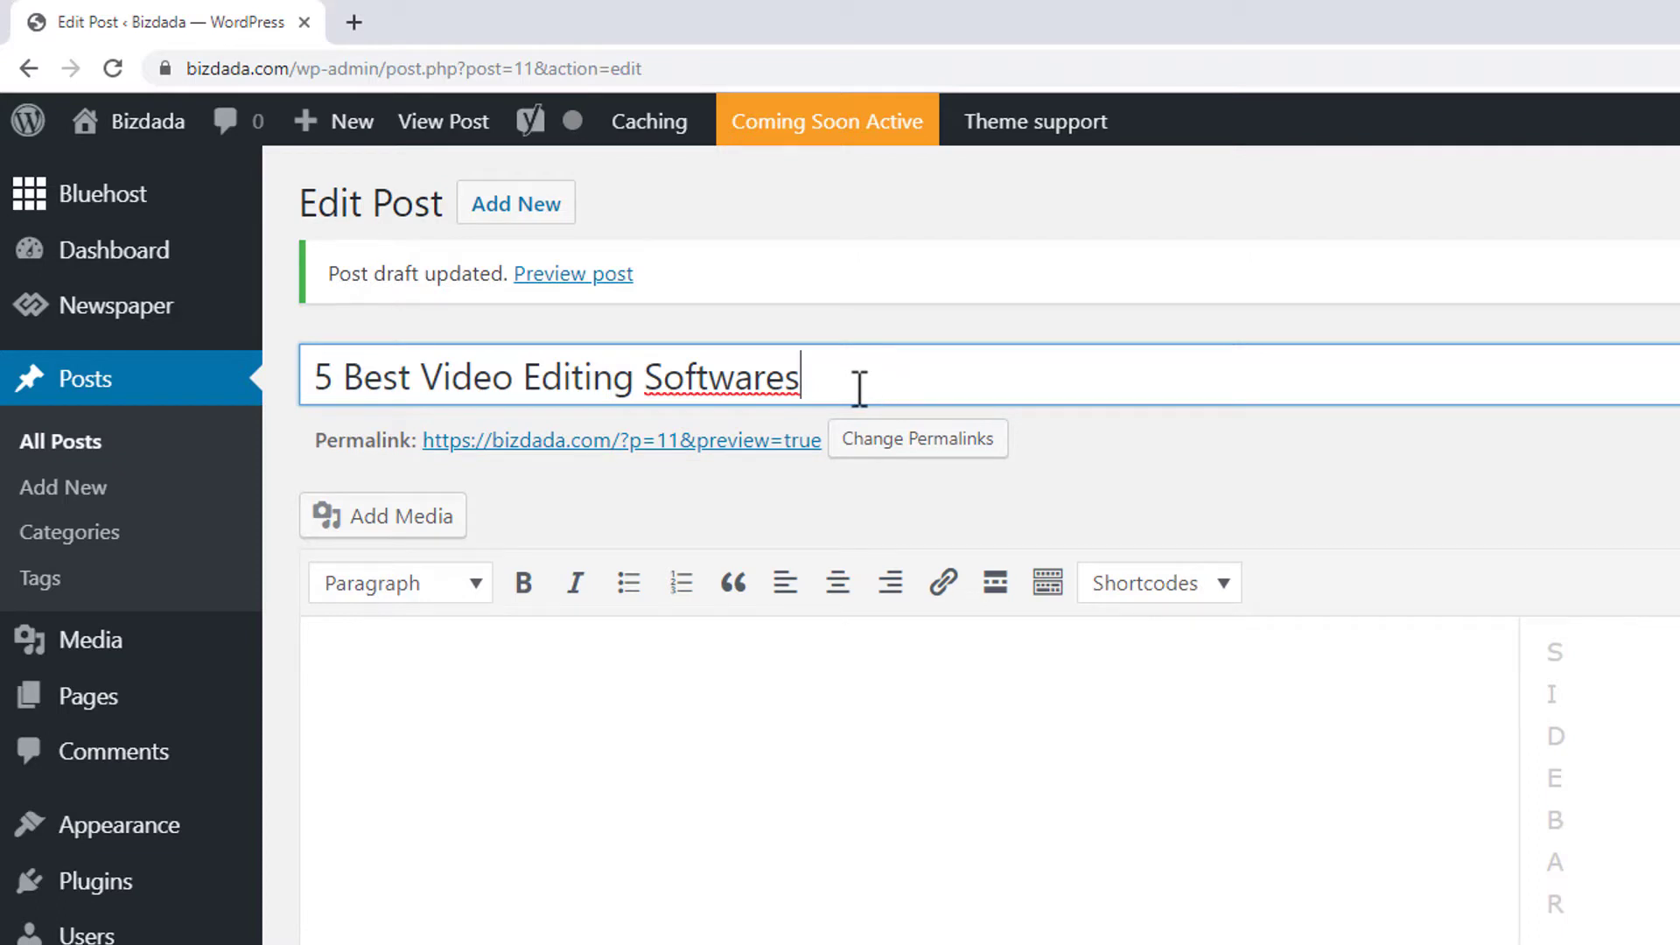
type("| Bizdada")
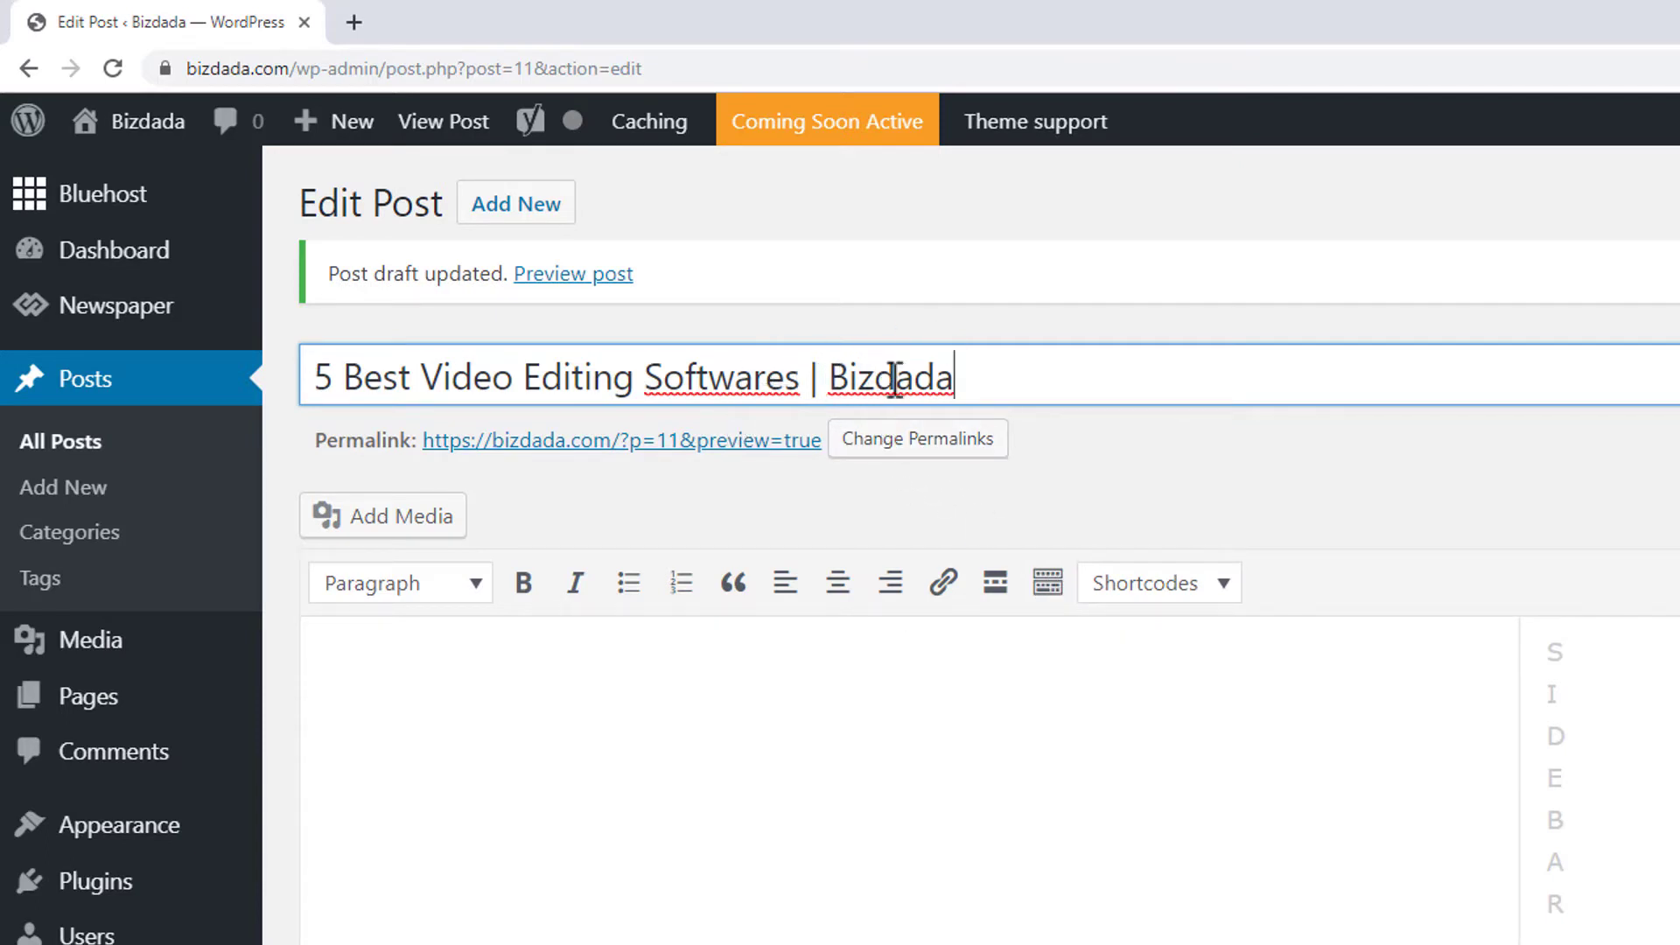
scroll(919, 495, "down", 1)
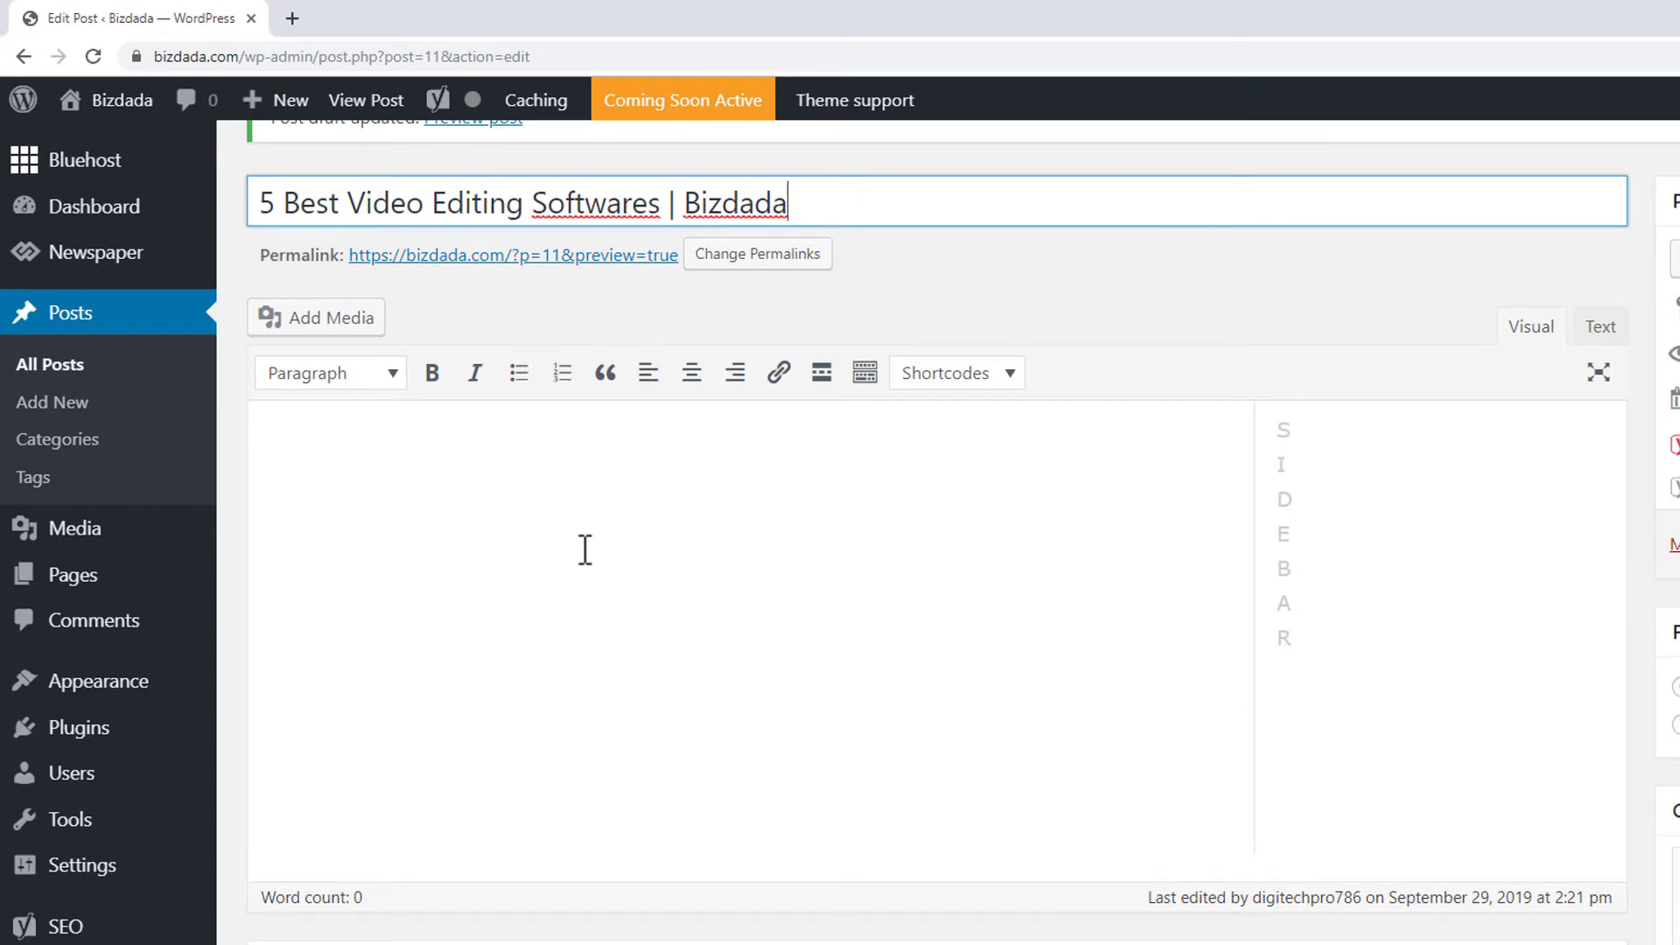
left_click(528, 570)
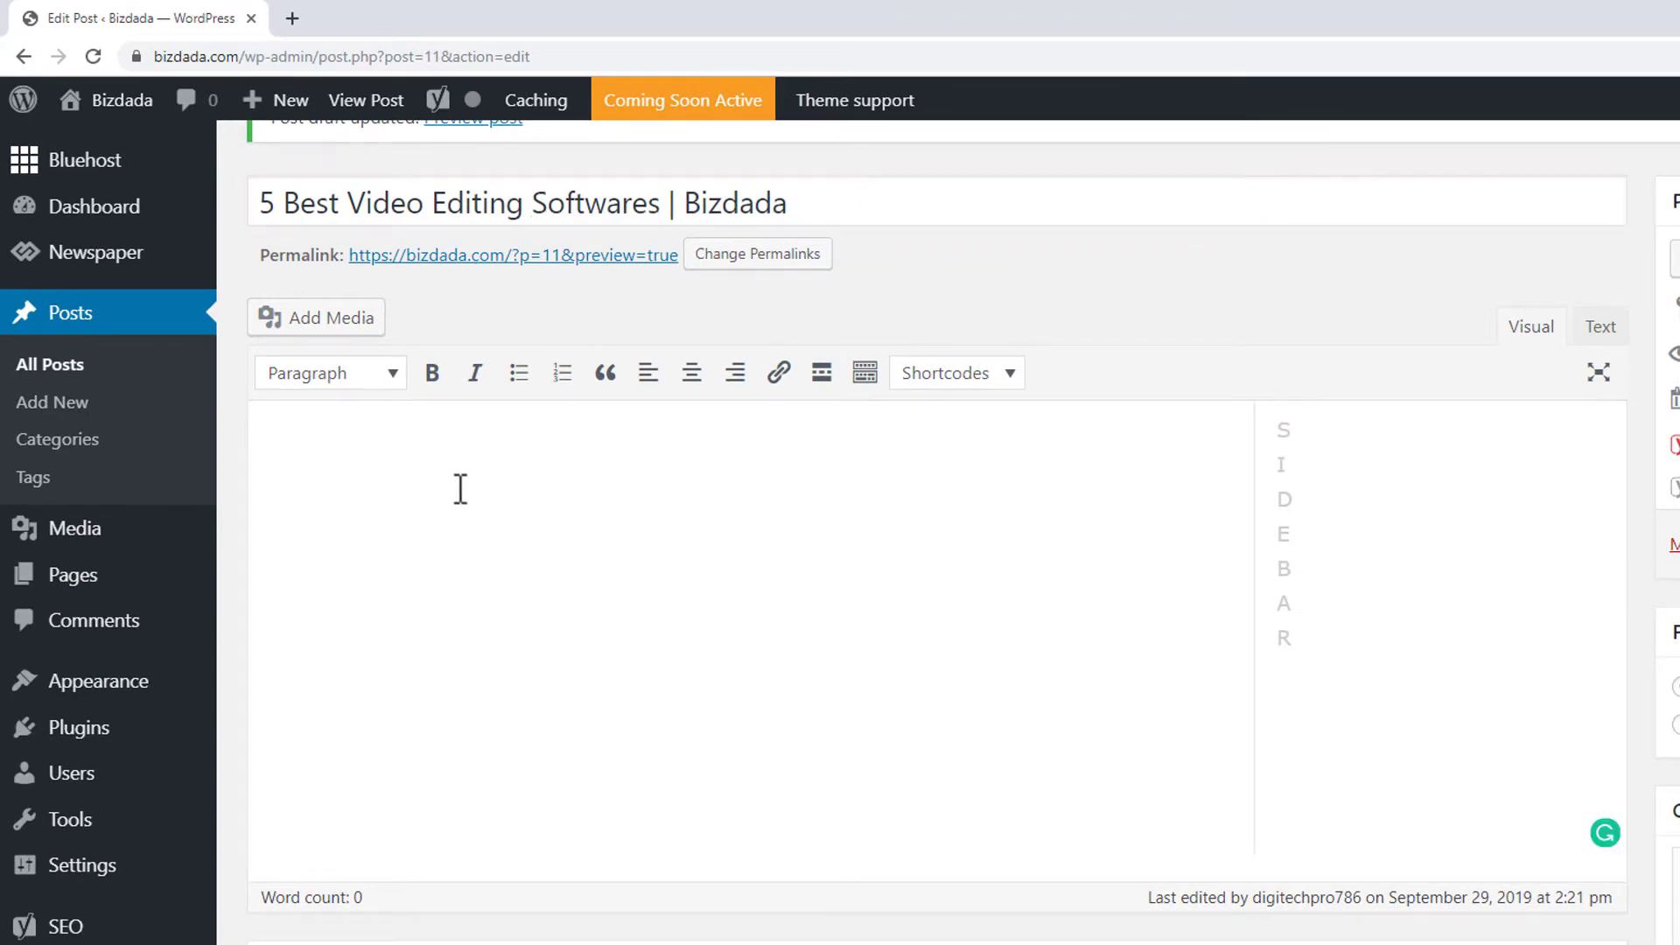
scroll(428, 442, "up", 1)
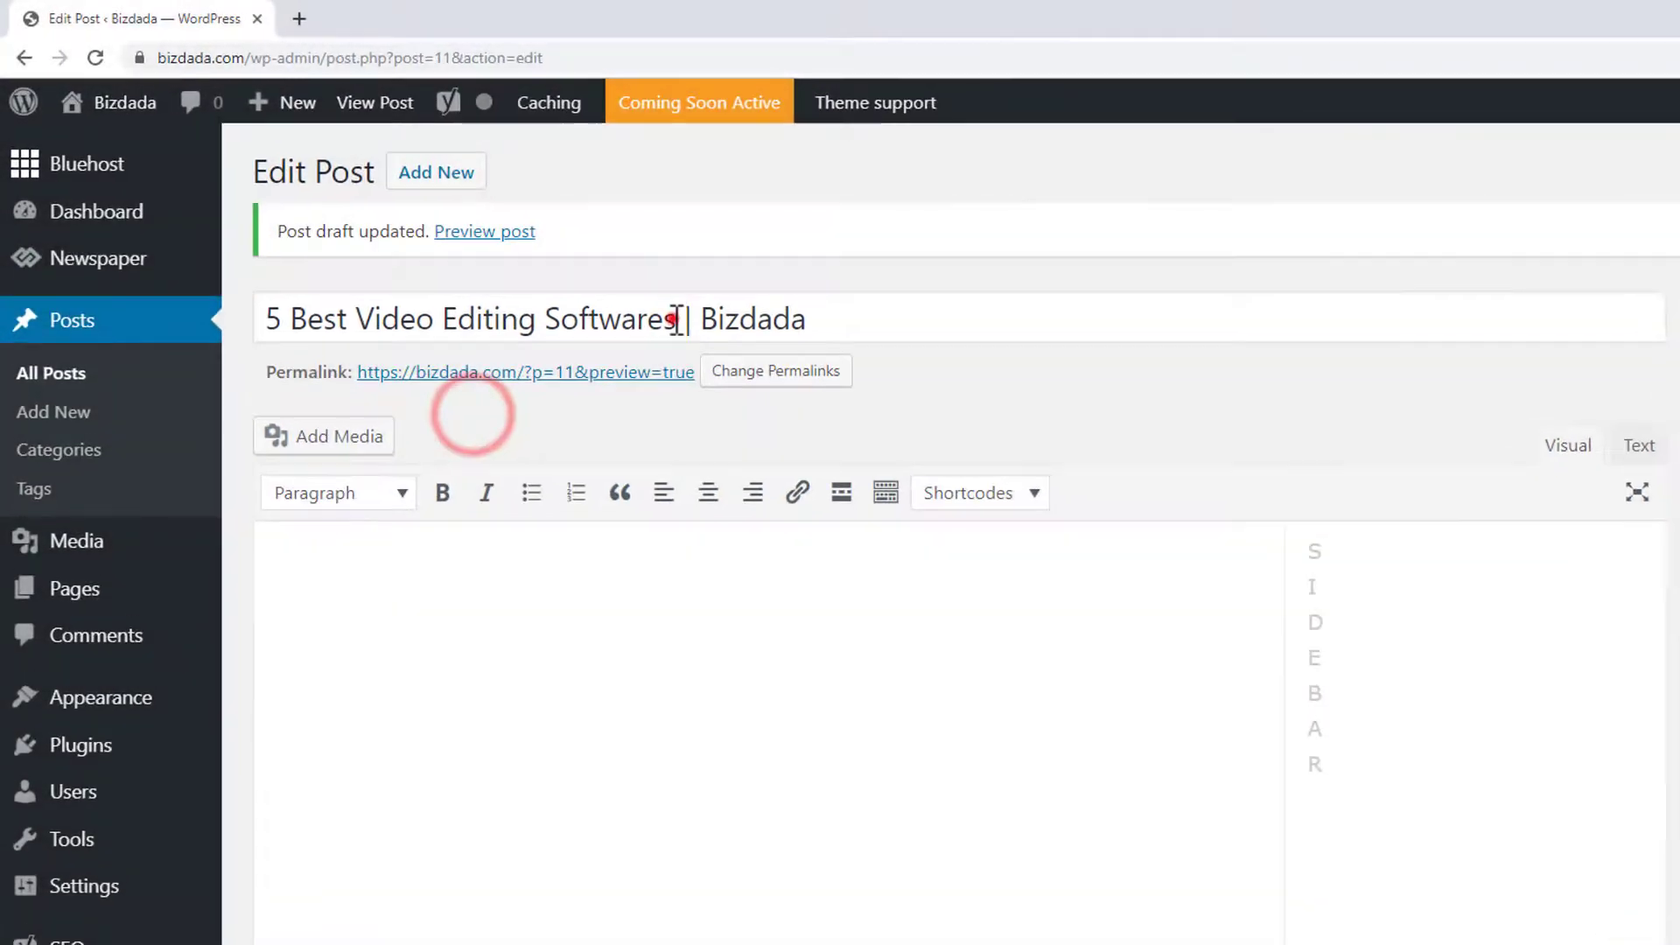
Copy "5 Best Video Editing Softwares" from the post title and search Google for it in a new browser tab.
left_click_drag(677, 320, 319, 322)
right_click(319, 320)
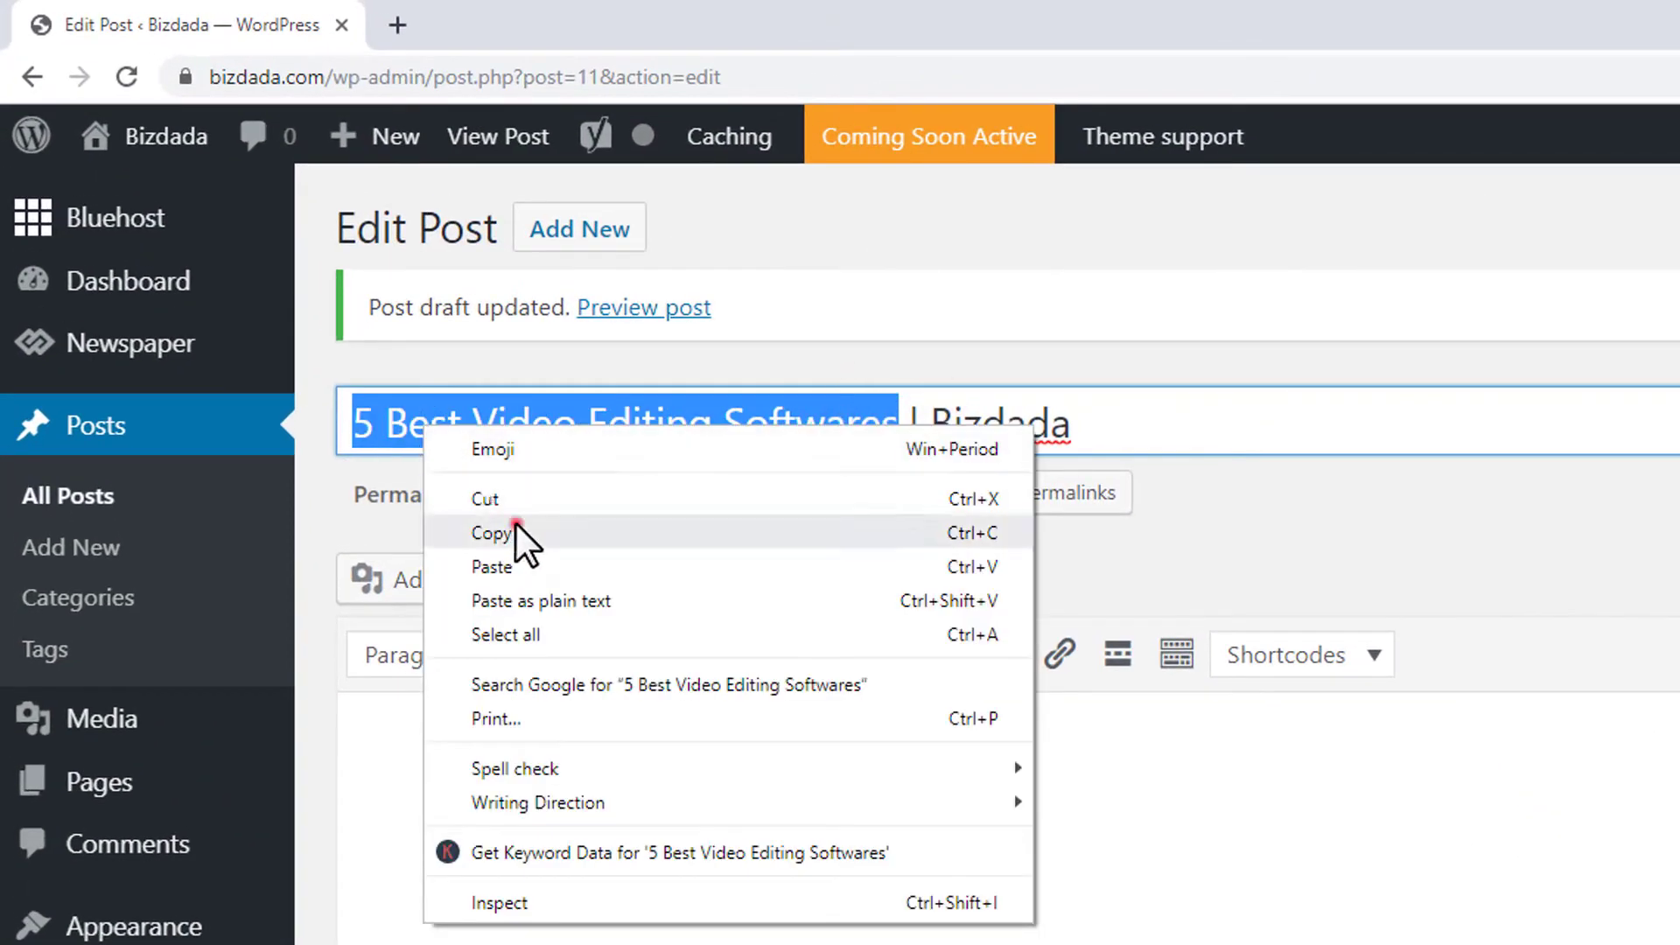
left_click(516, 531)
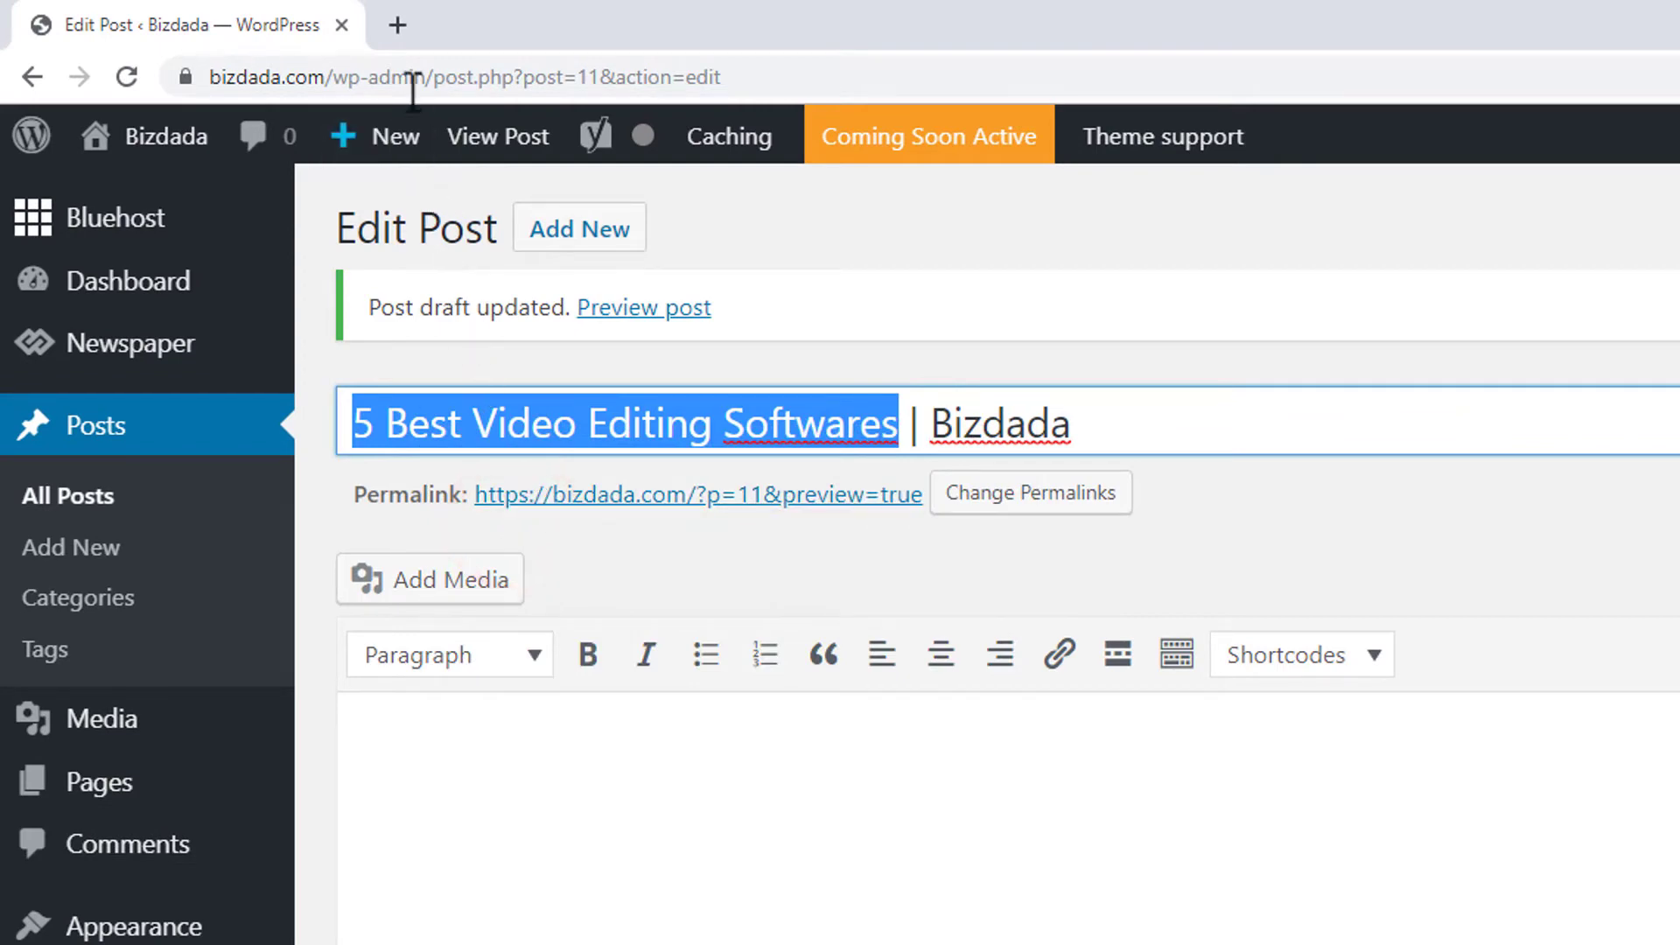
left_click(397, 37)
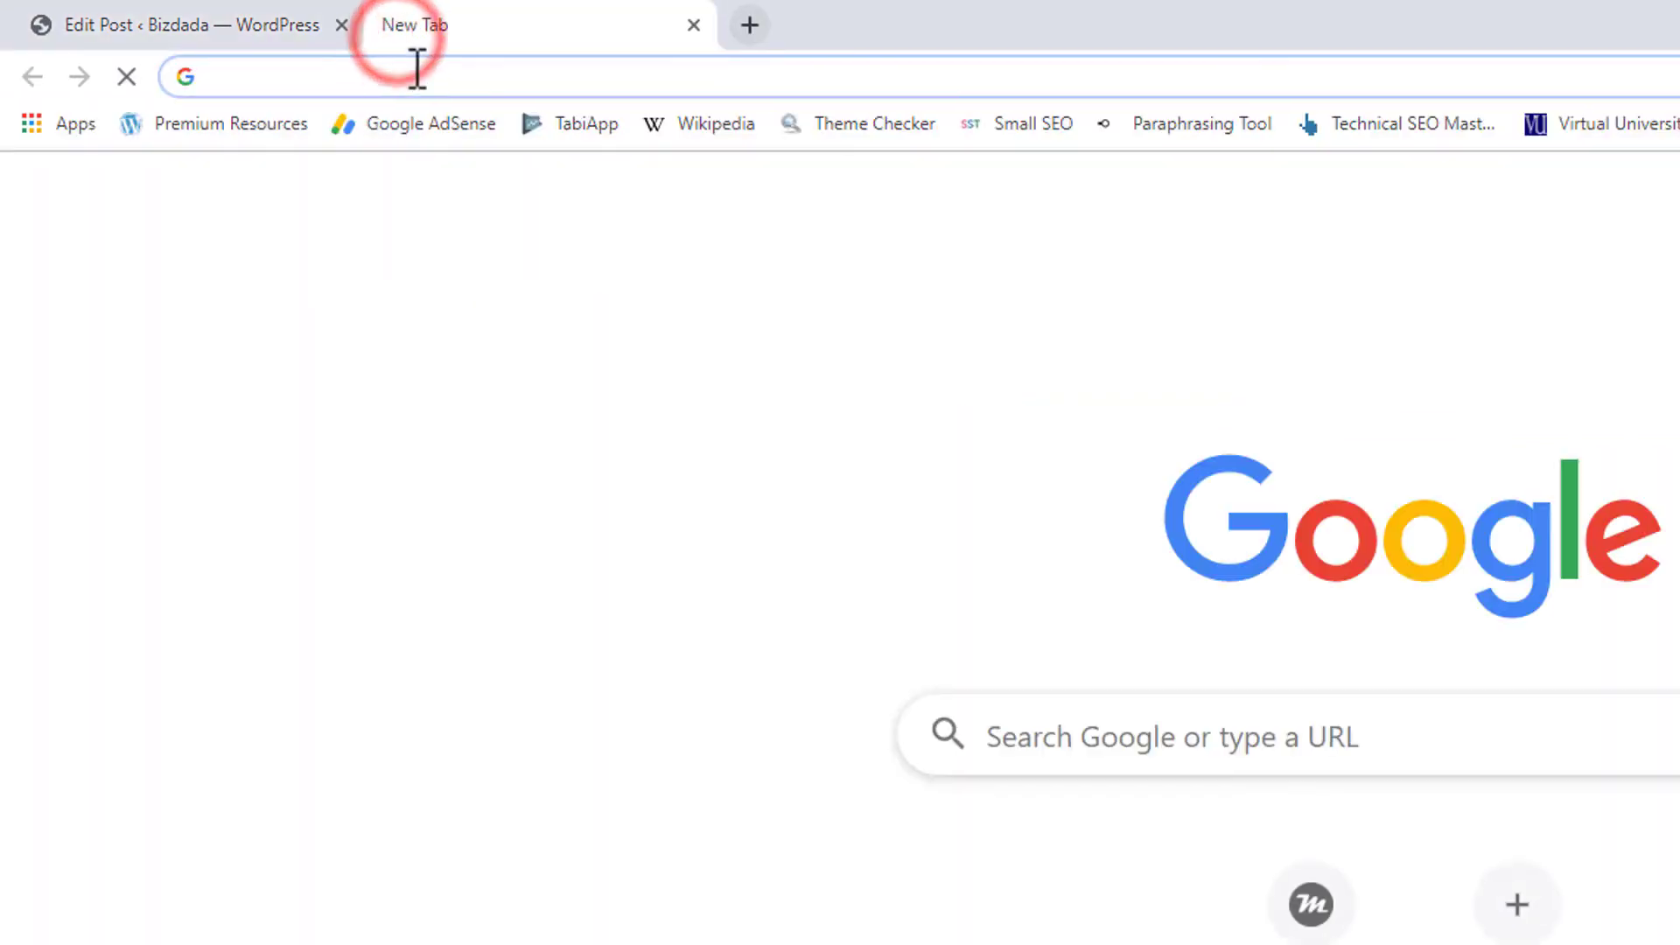
right_click(420, 77)
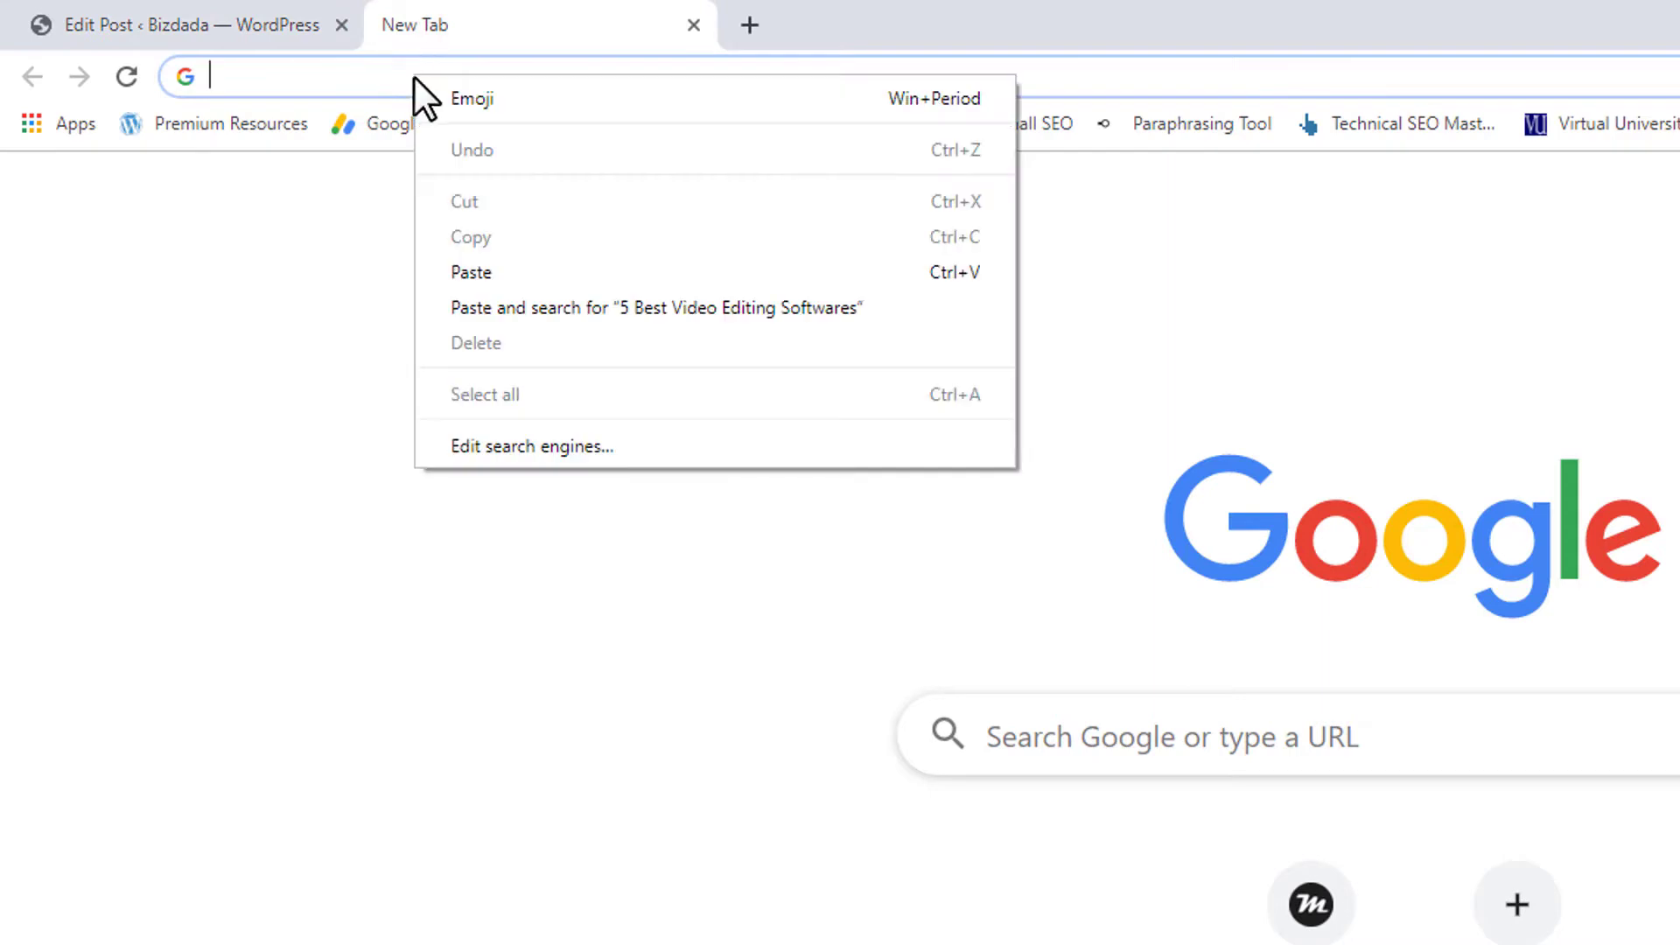
left_click(517, 266)
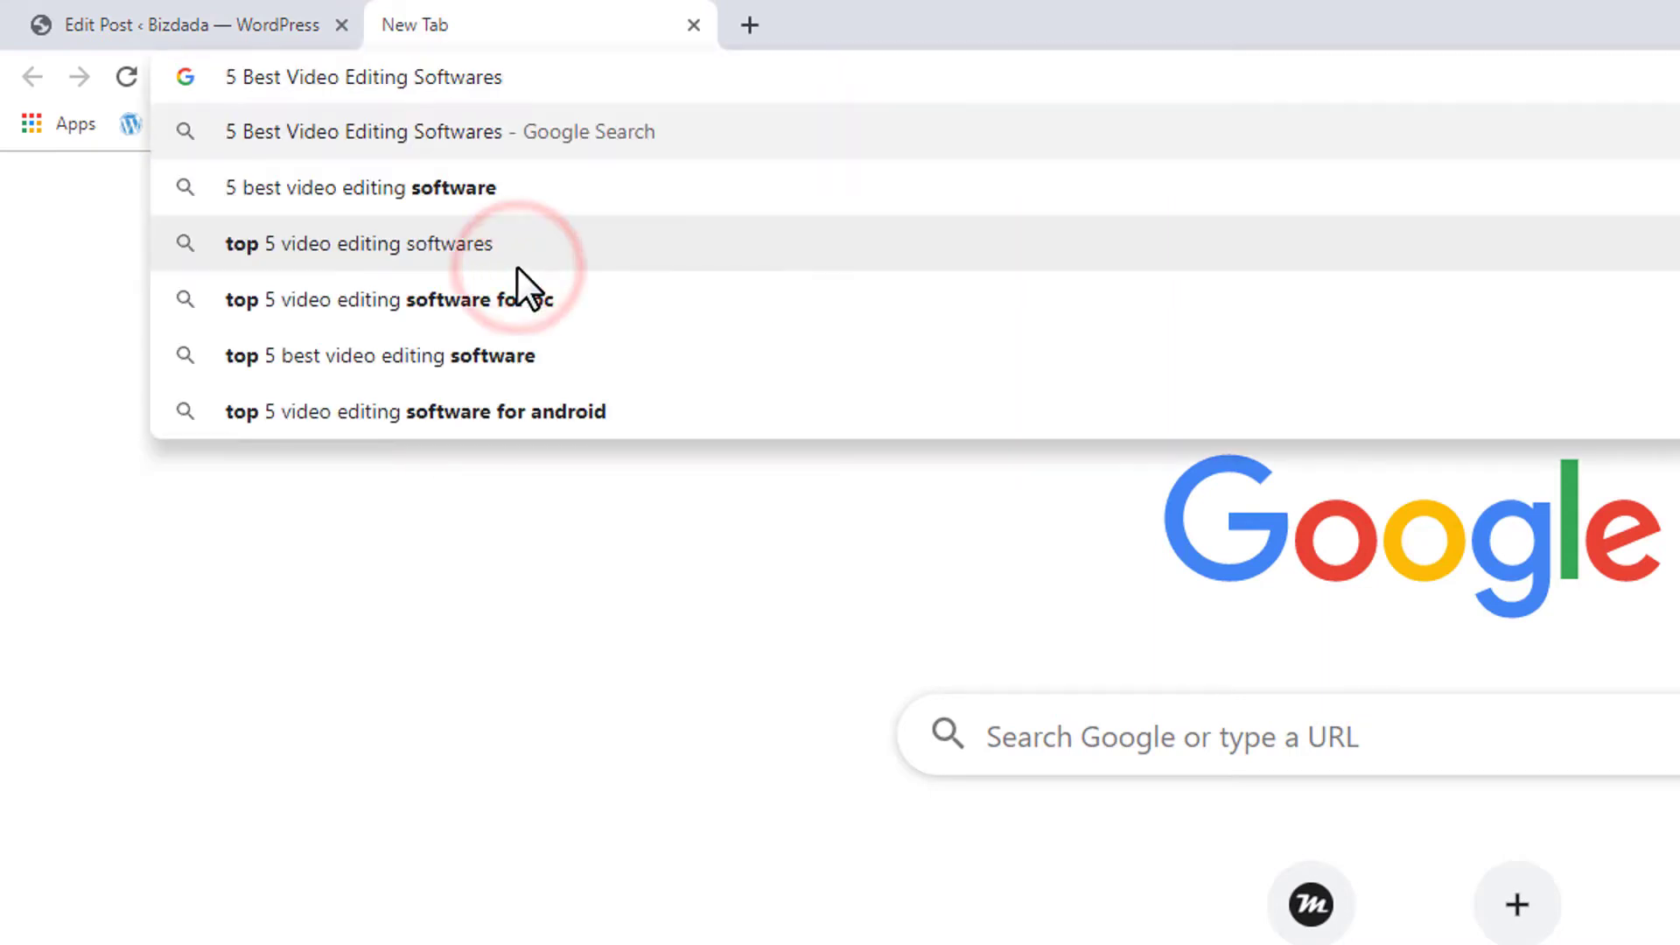
key("Return")
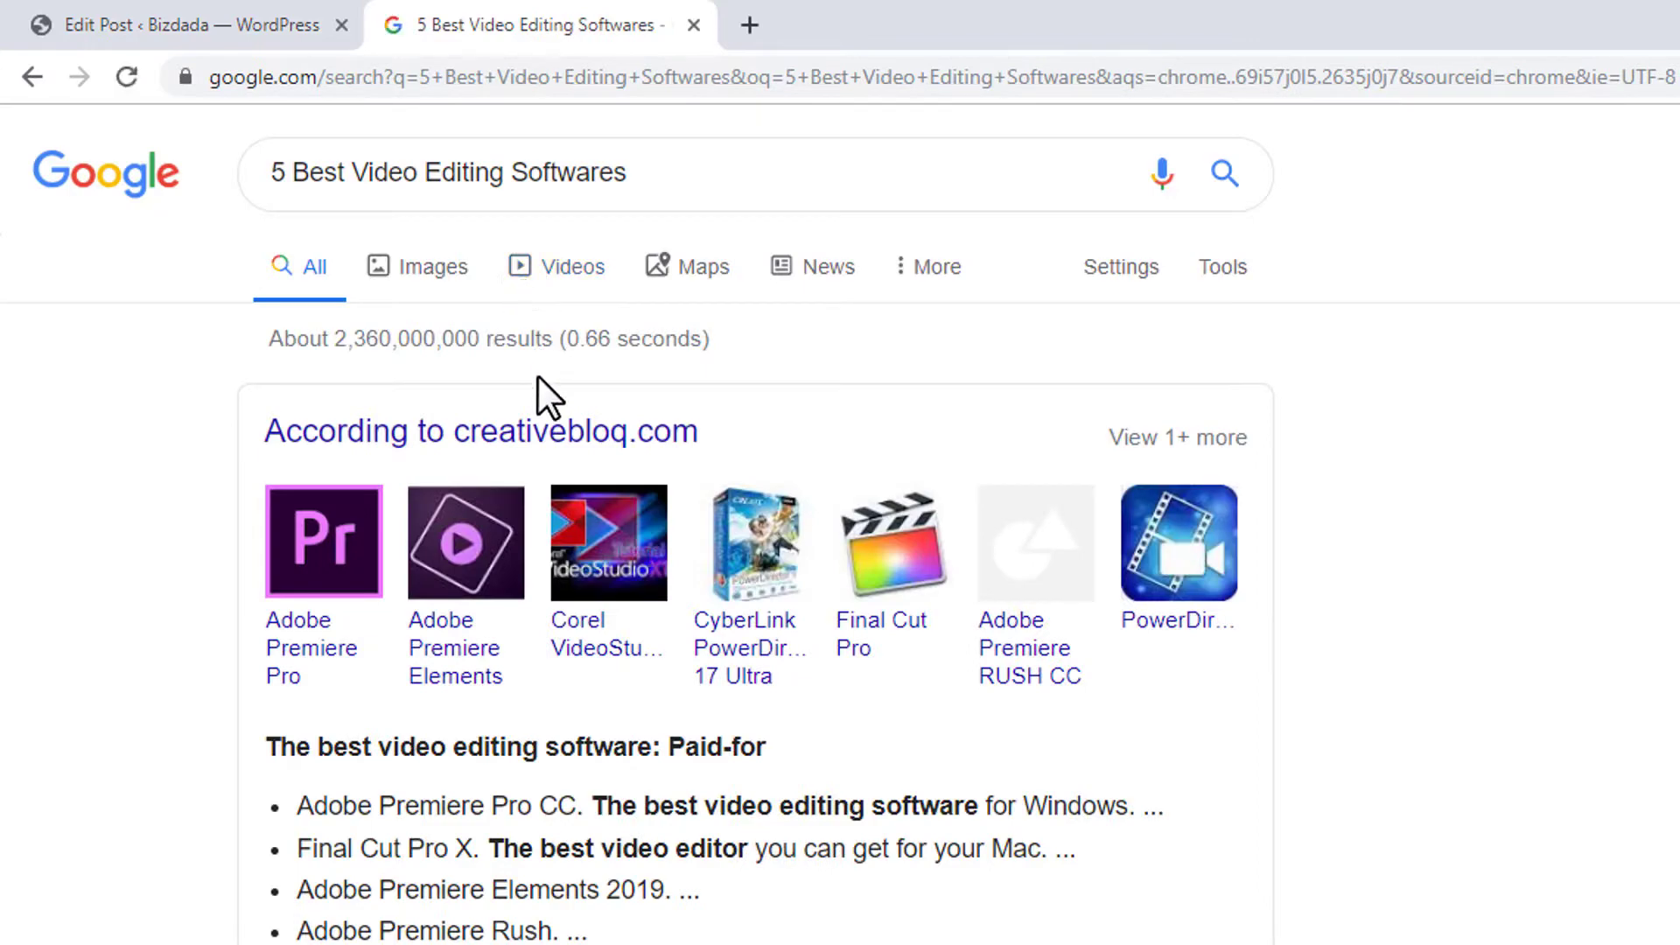
Open the Creative Bloq result on the best video editing software in 2019 in a separate tab and switch to it.
scroll(1085, 739, "down", 5)
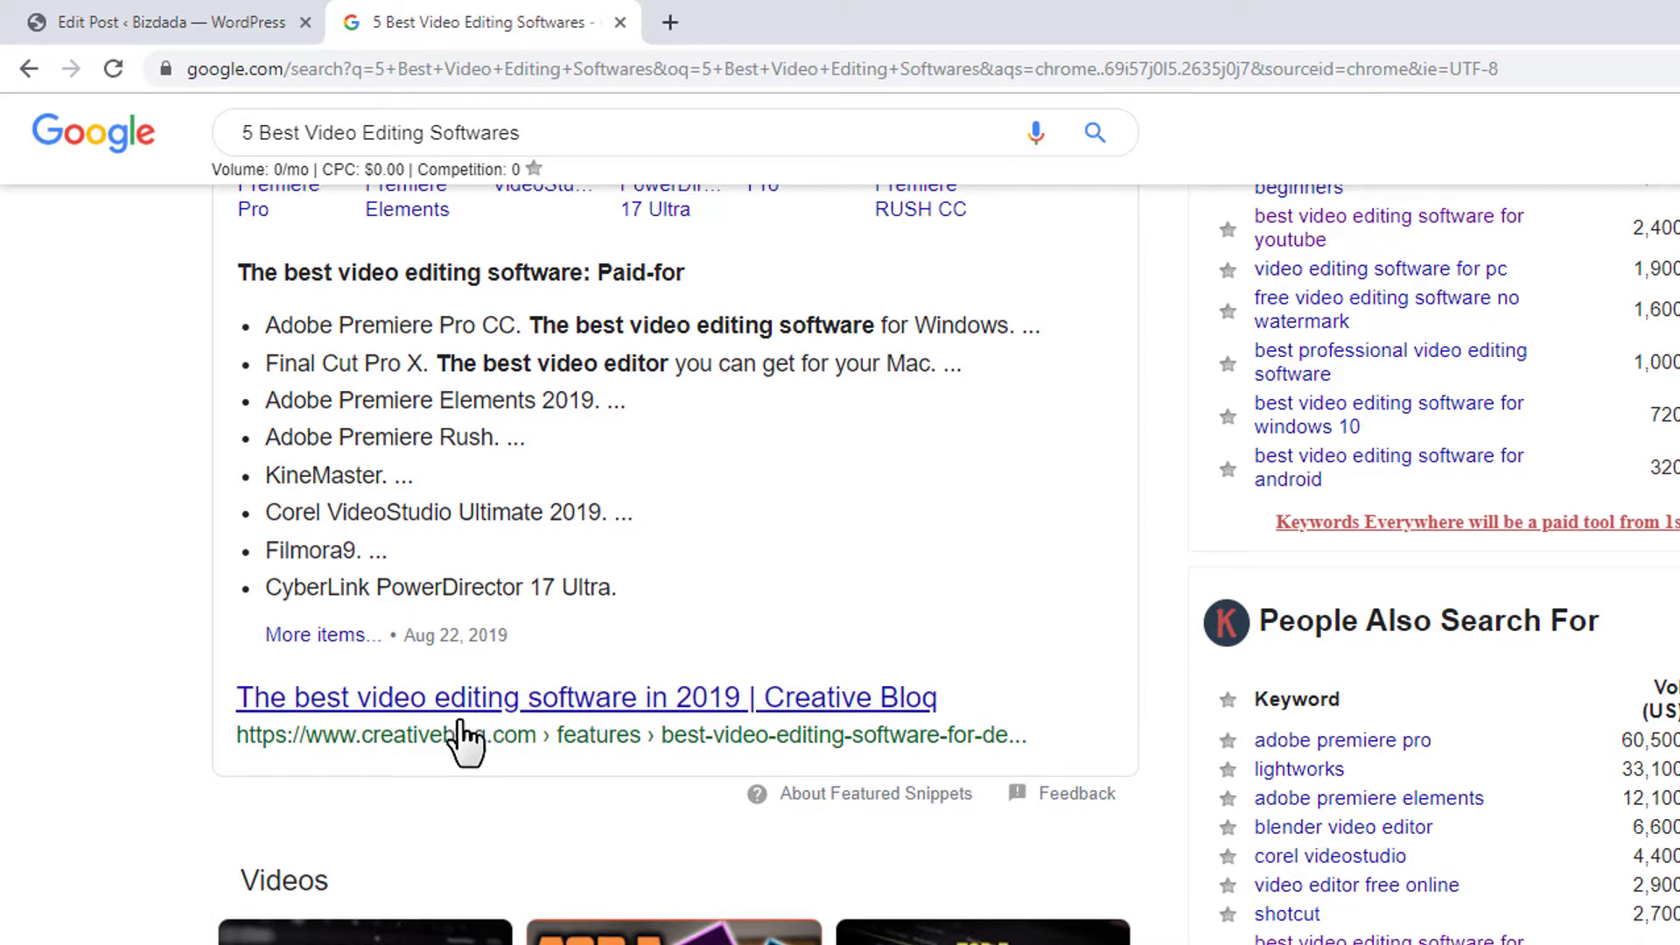
middle_click(528, 705)
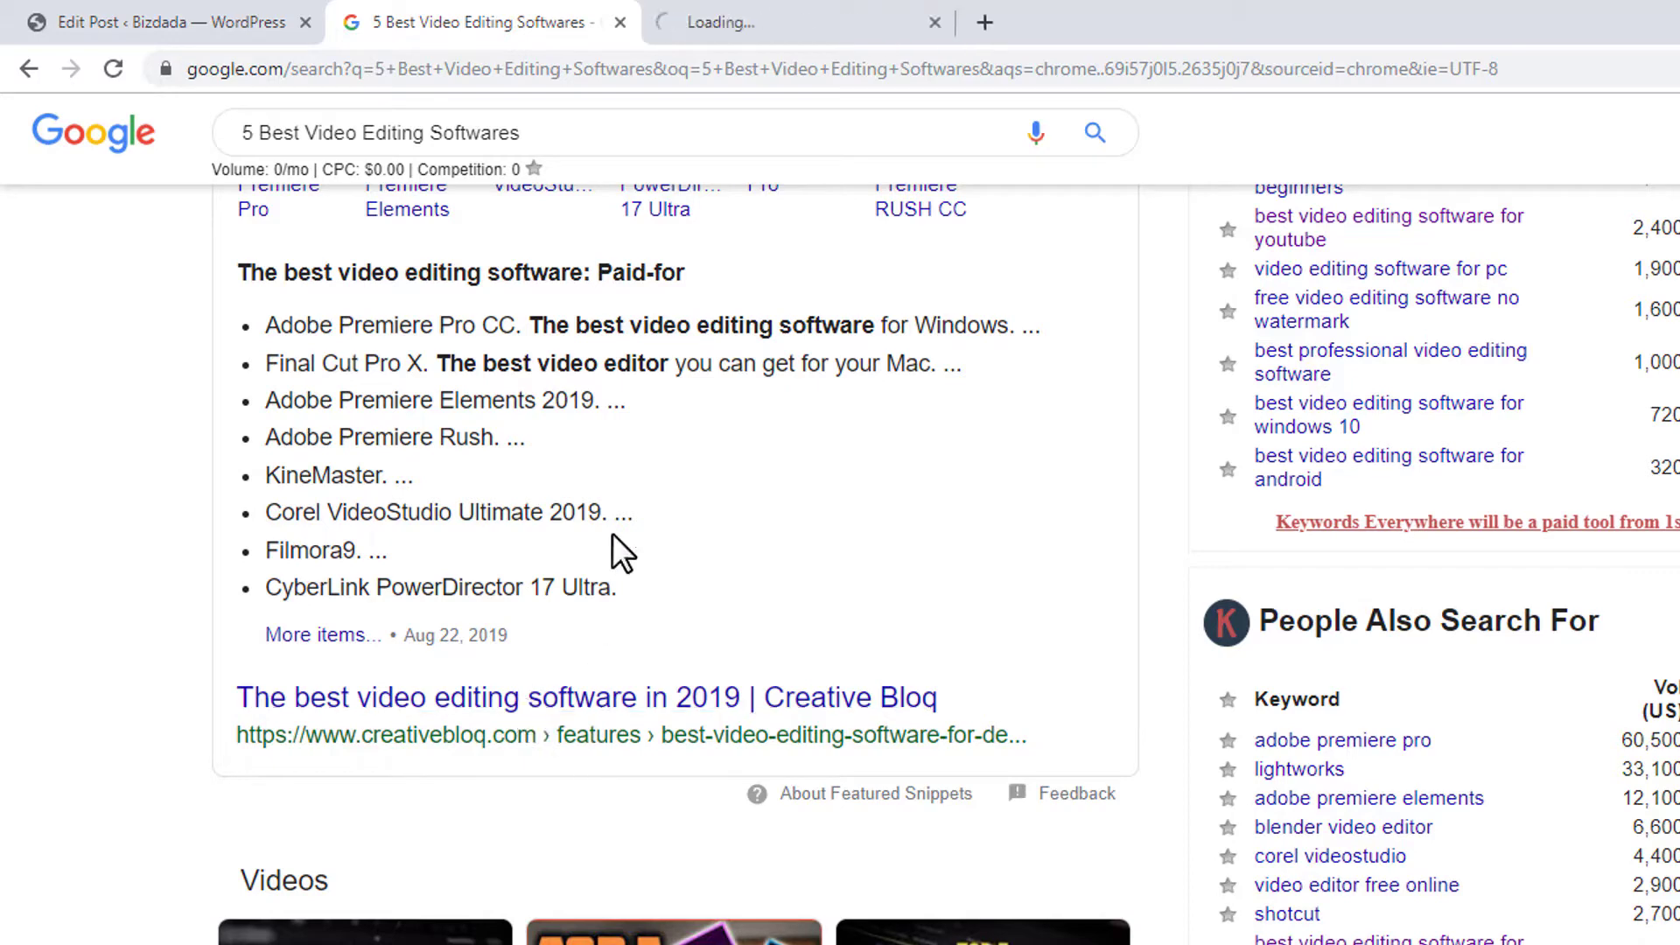
left_click(800, 17)
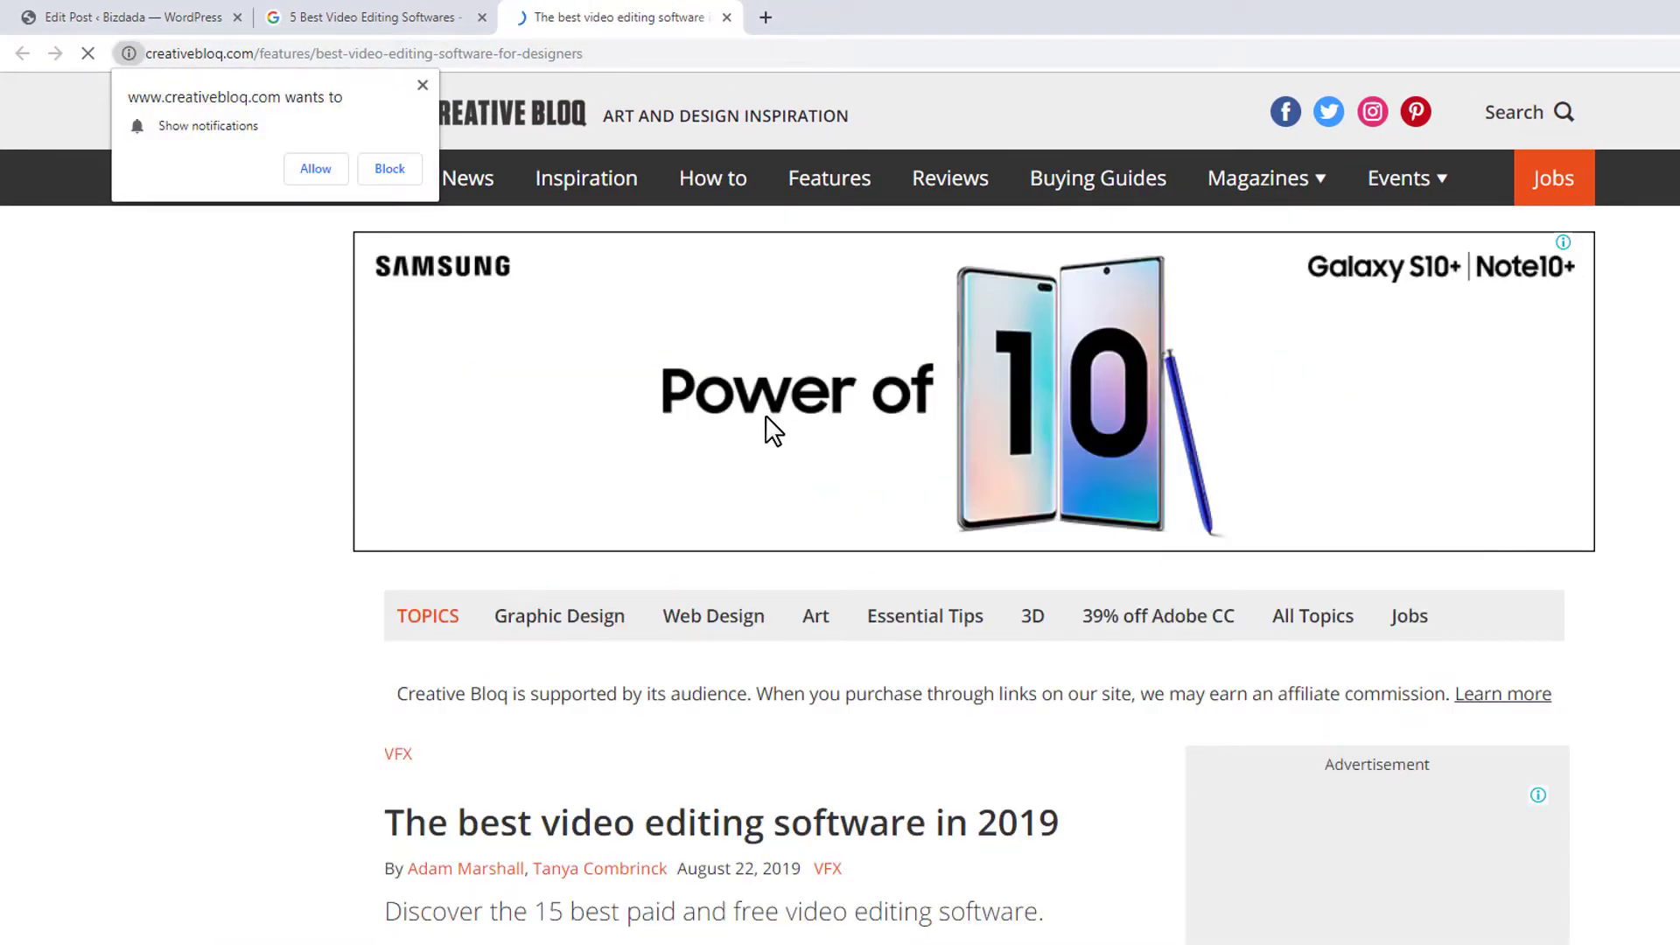
Examine how the Creative Bloq article arranges its introduction, images, numbered software headings and descriptions.
scroll(1104, 625, "down", 8)
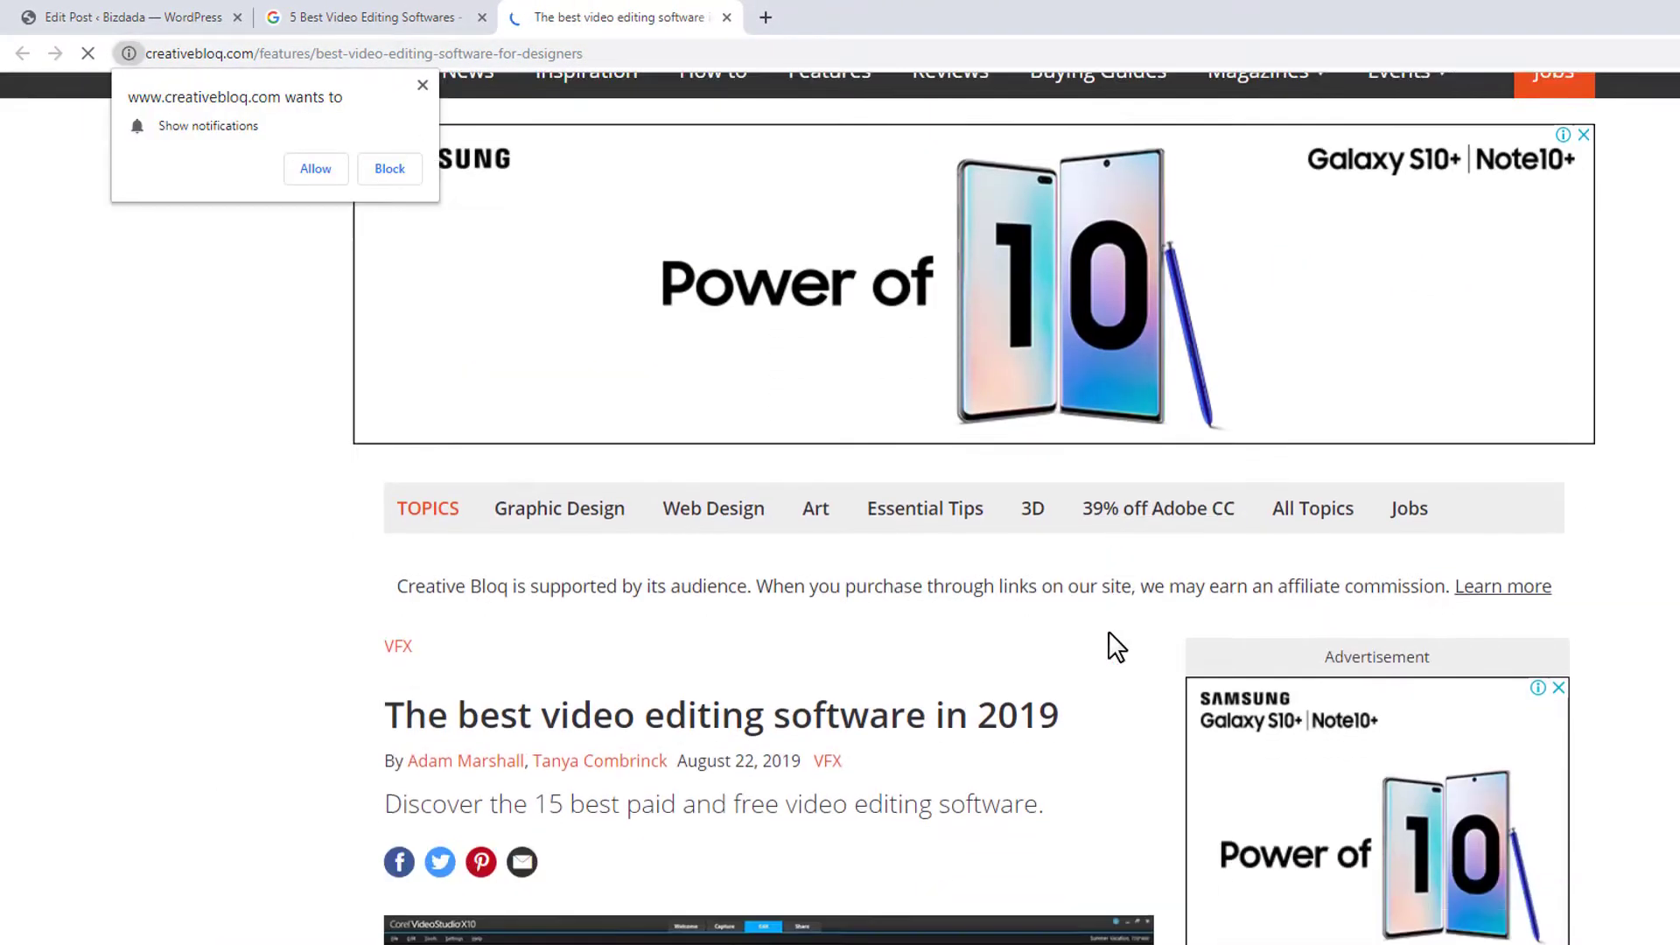
scroll(822, 455, "down", 12)
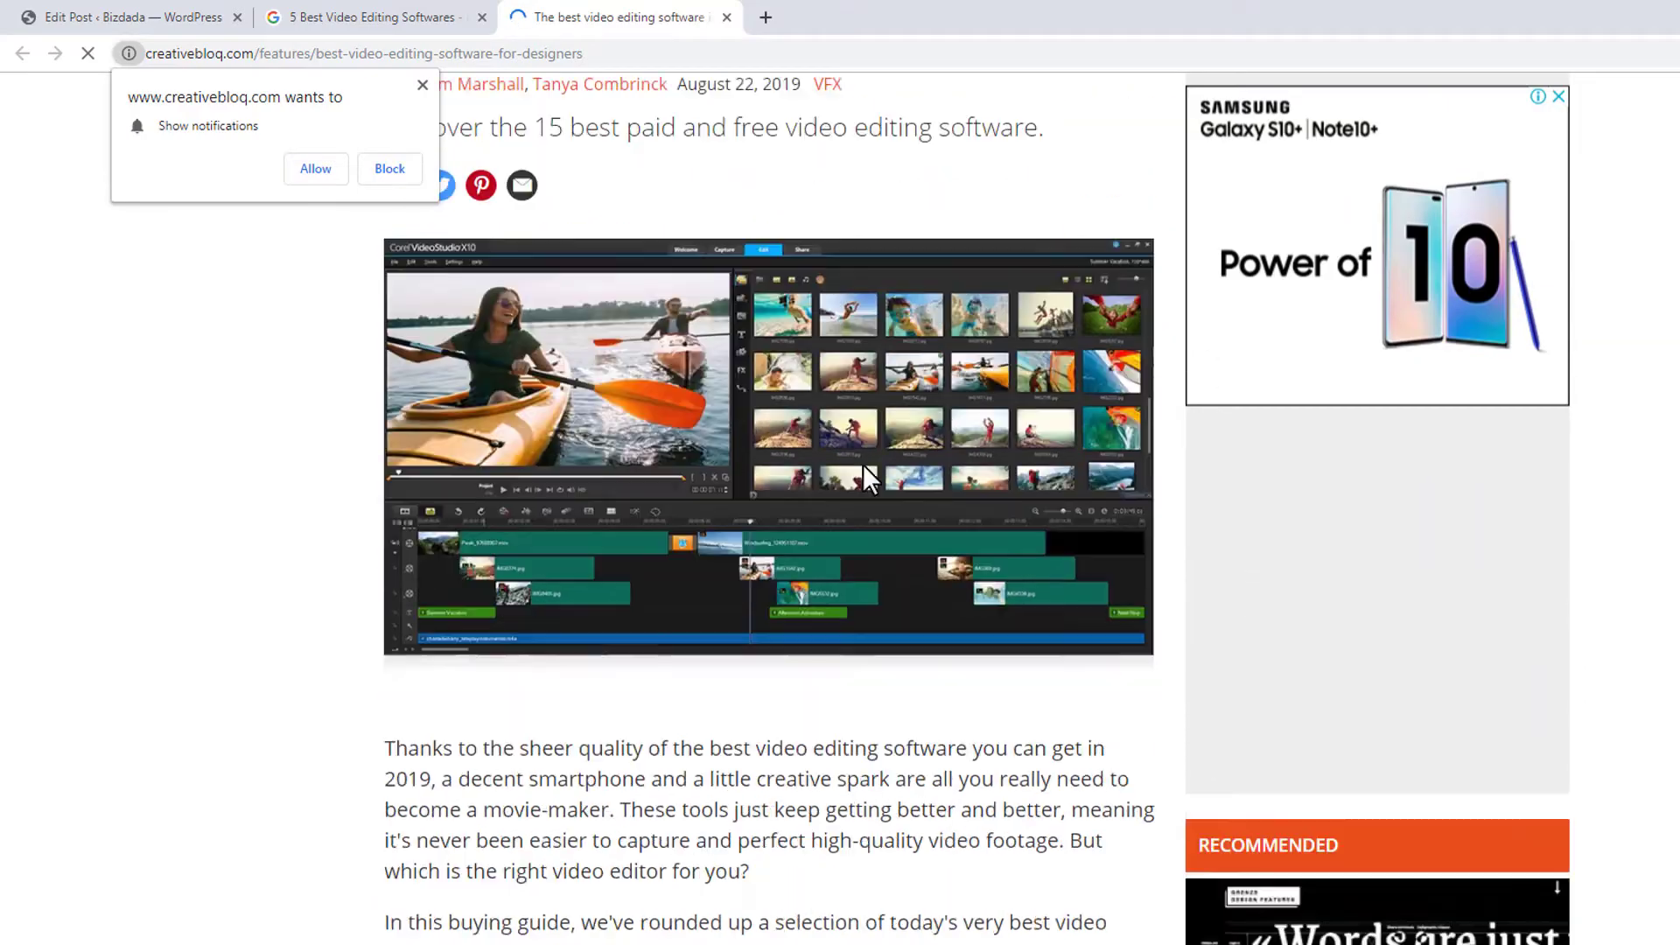
scroll(450, 397, "up", 2)
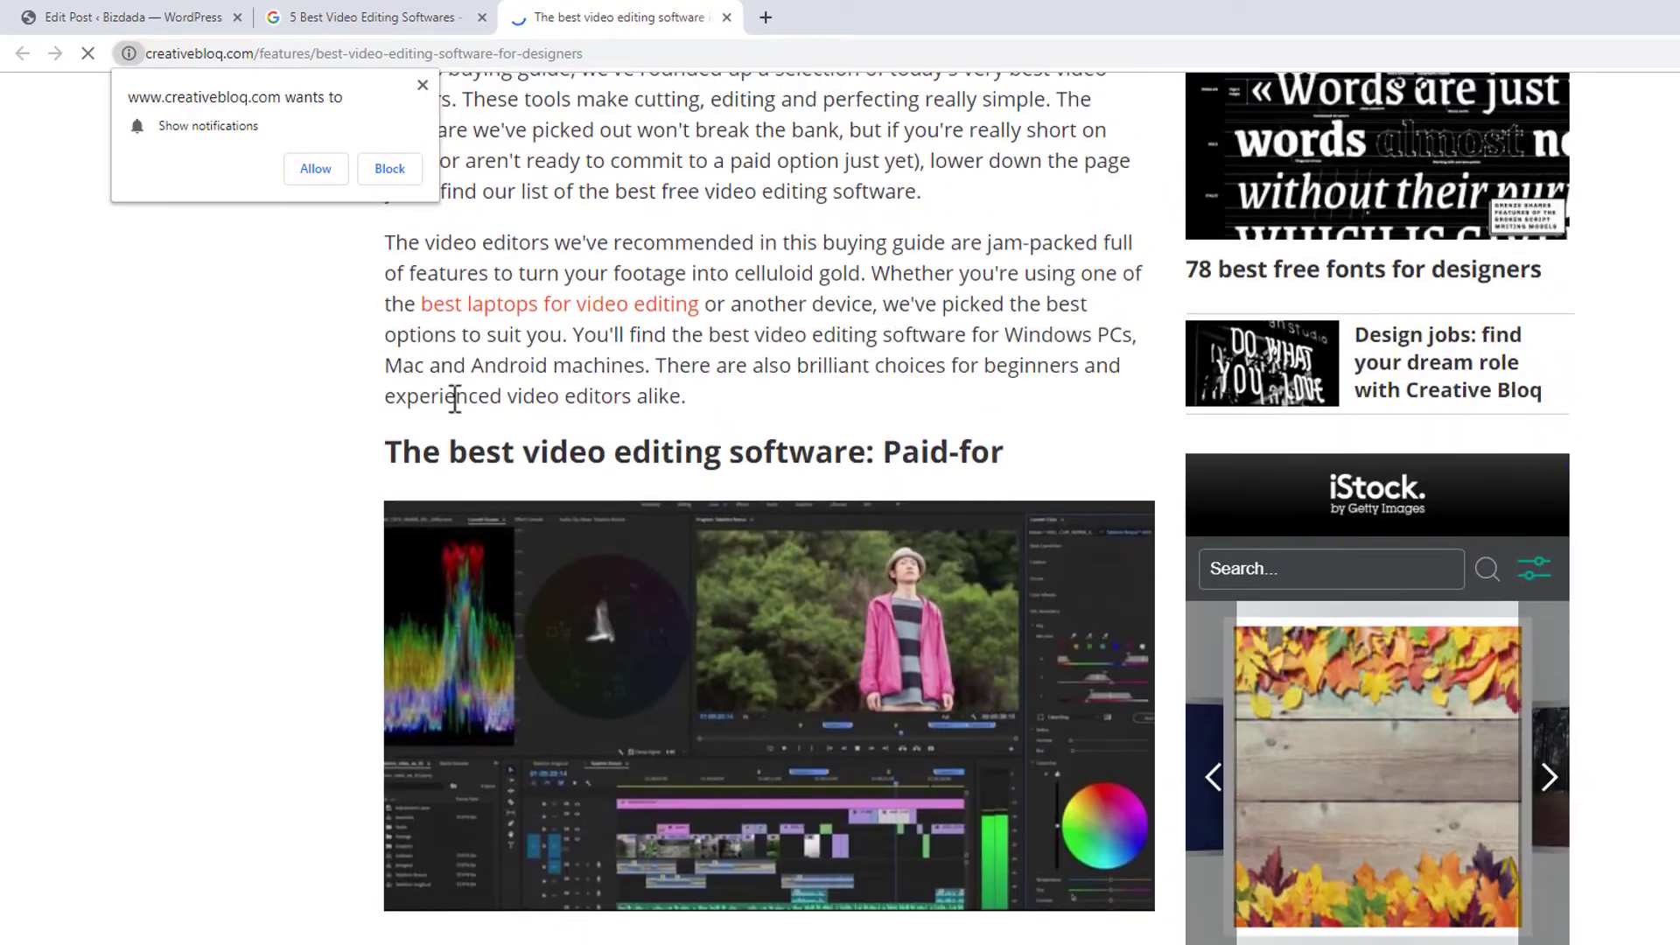
scroll(811, 332, "down", 8)
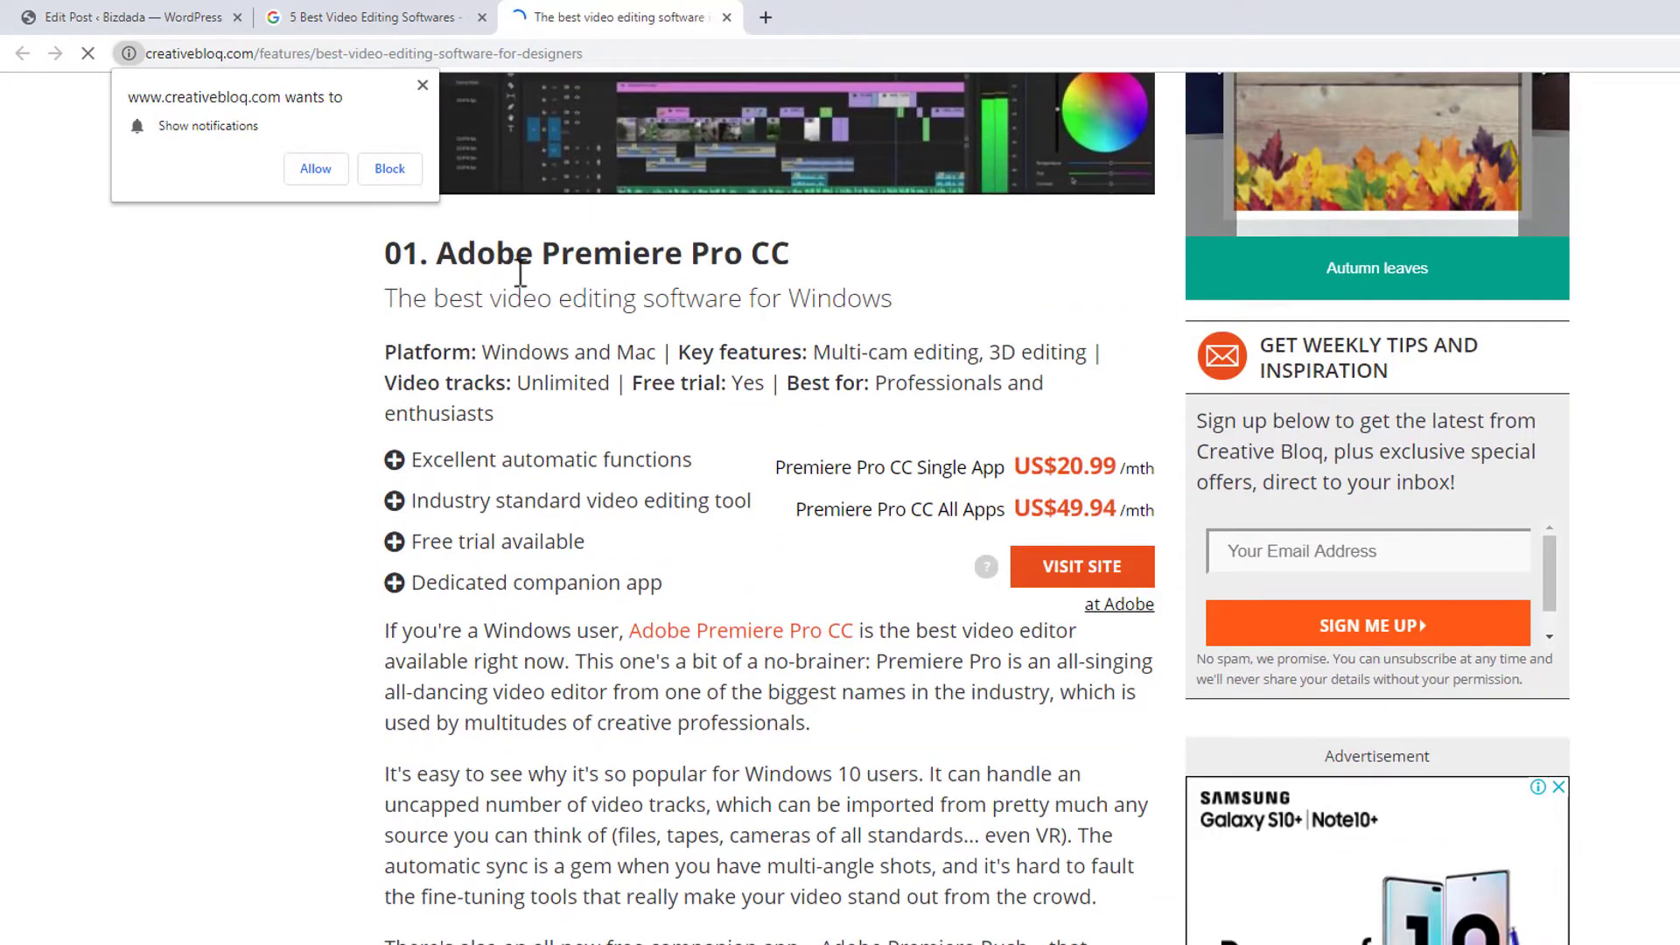
scroll(520, 271, "down", 11)
scroll(520, 266, "down", 5)
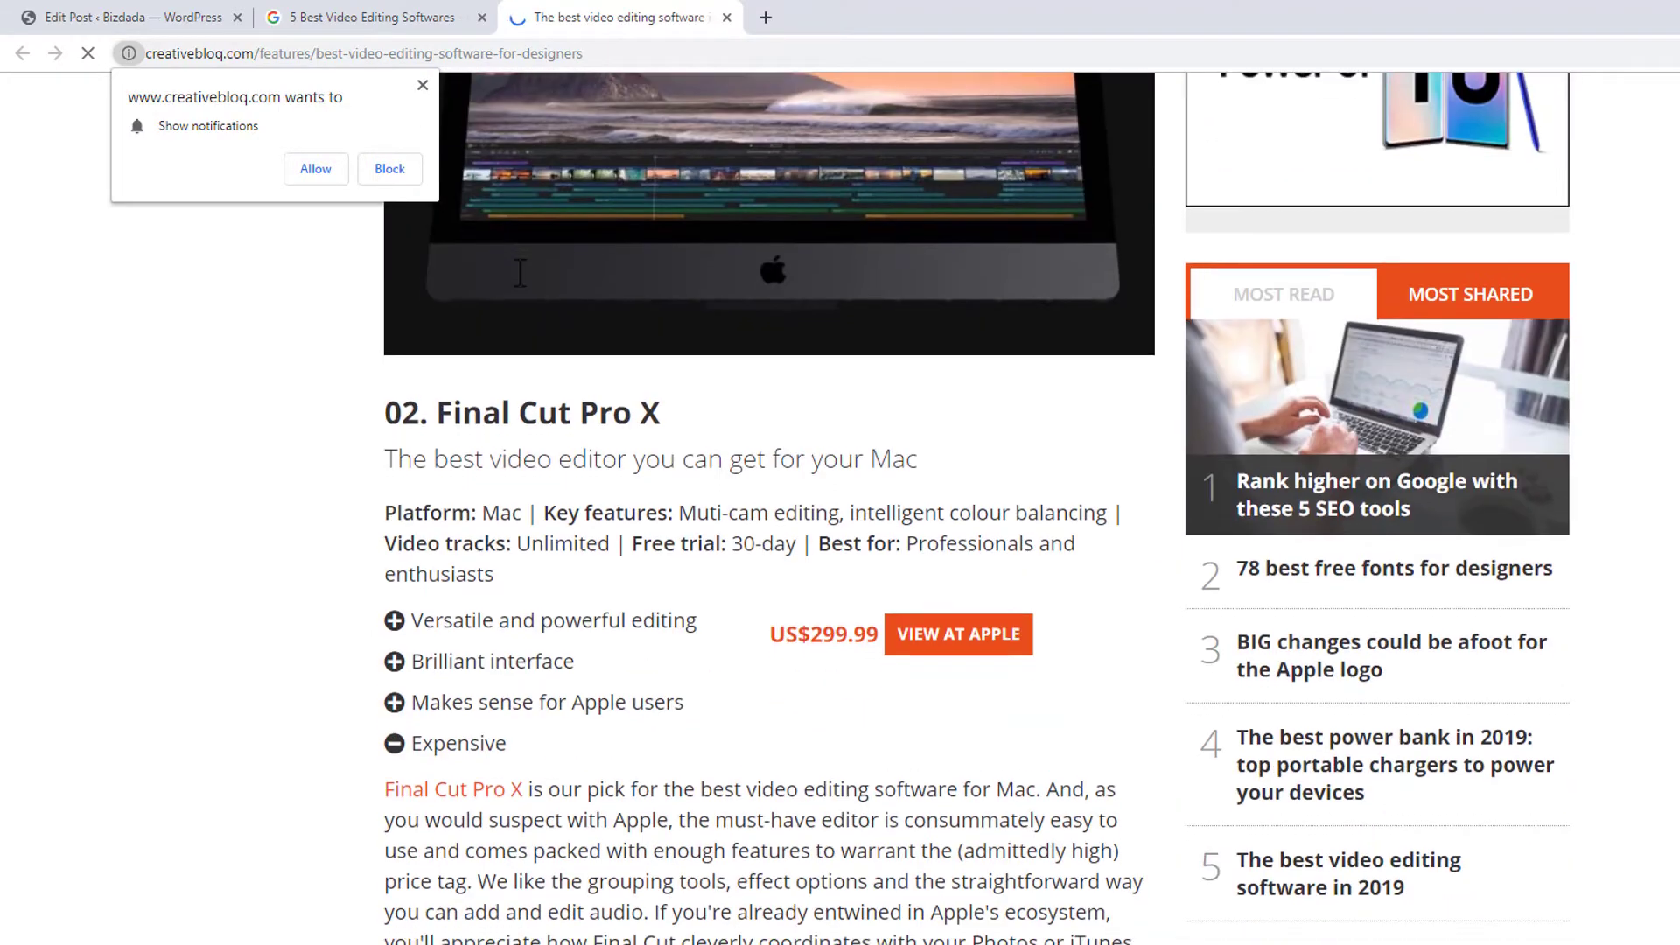
scroll(520, 267, "down", 3)
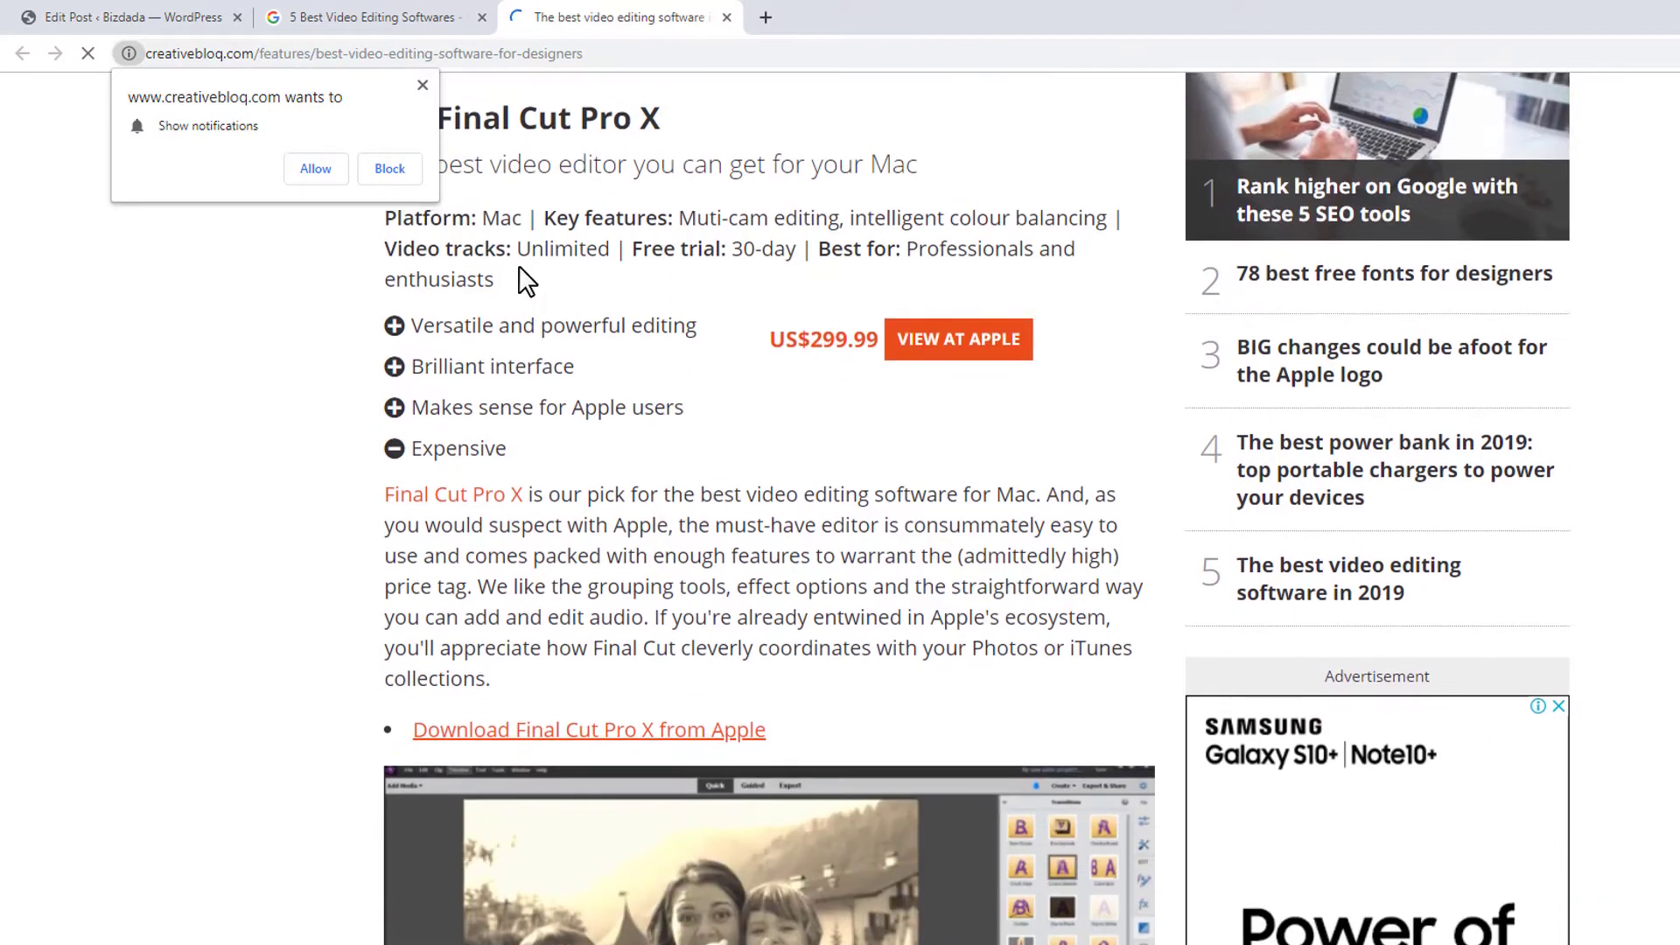
scroll(520, 267, "up", 5)
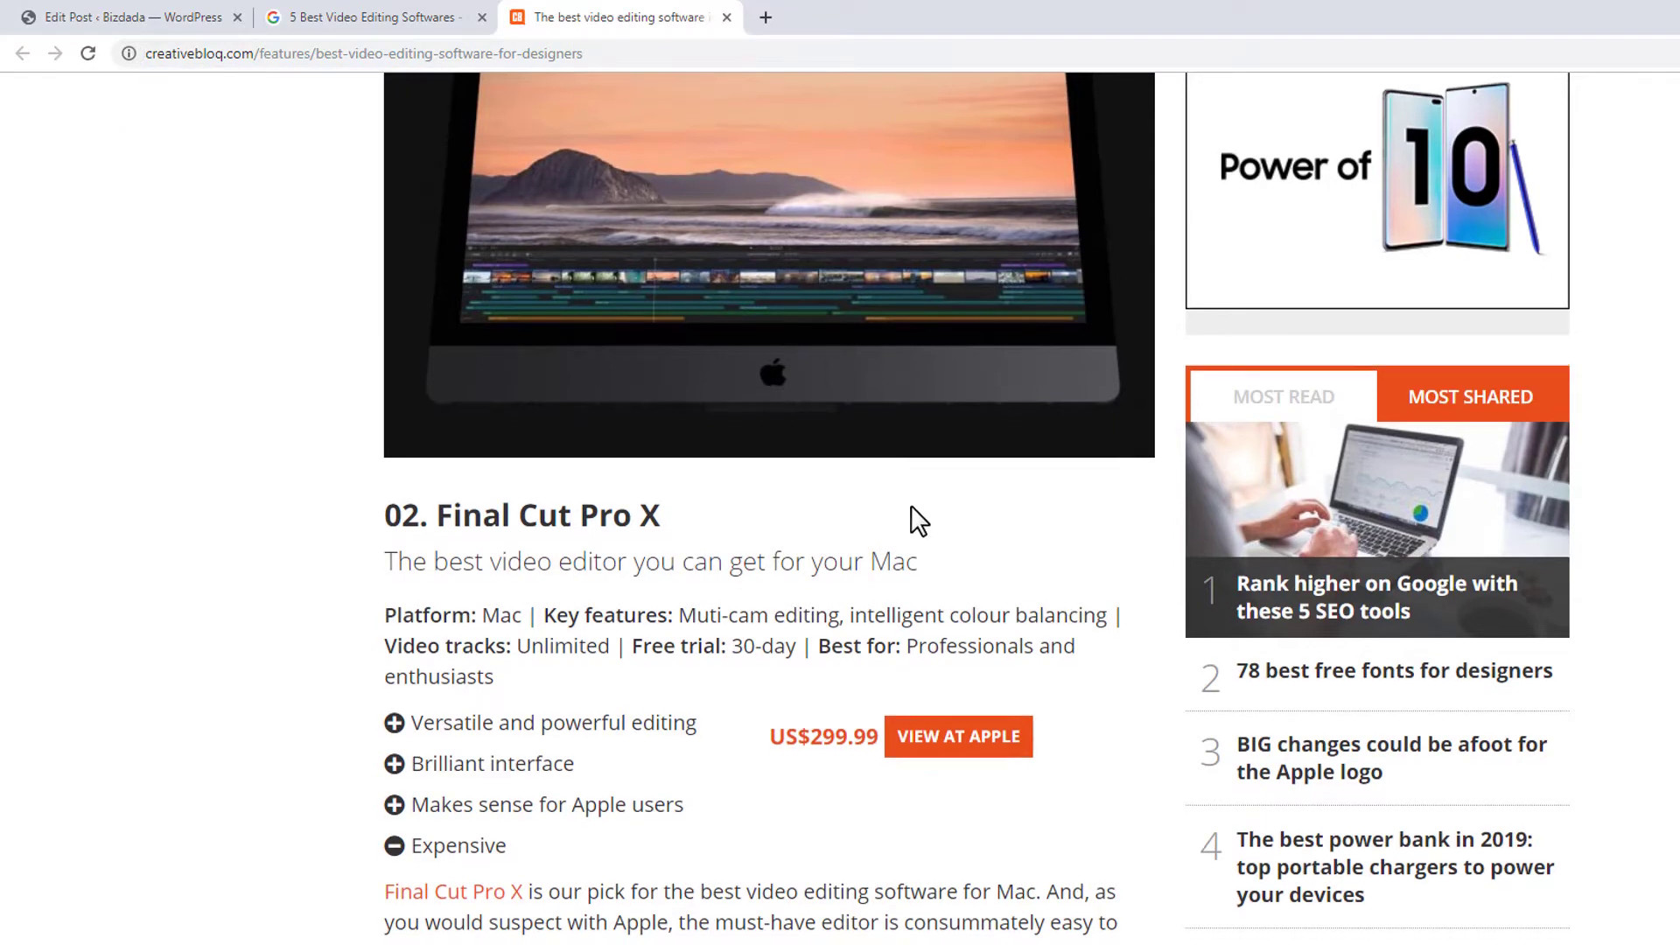
scroll(914, 519, "down", 2)
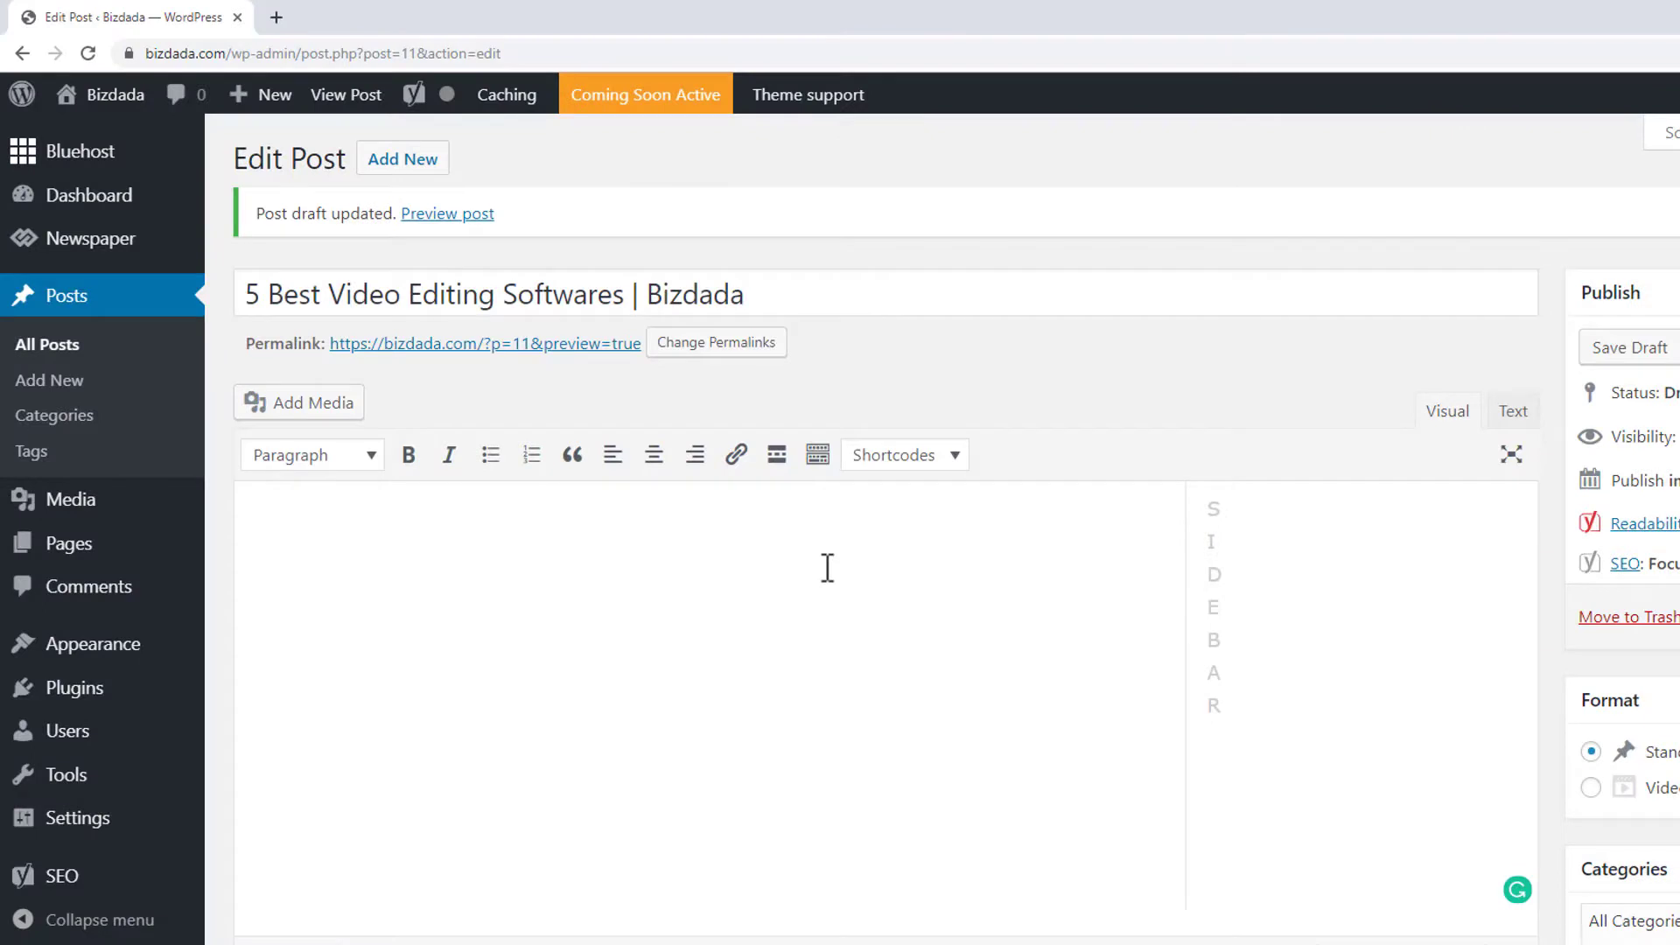
Paste the prepared article on the 5 best free video editing softwares into the post body and review its sections.
left_click(831, 569)
key("ctrl+v")
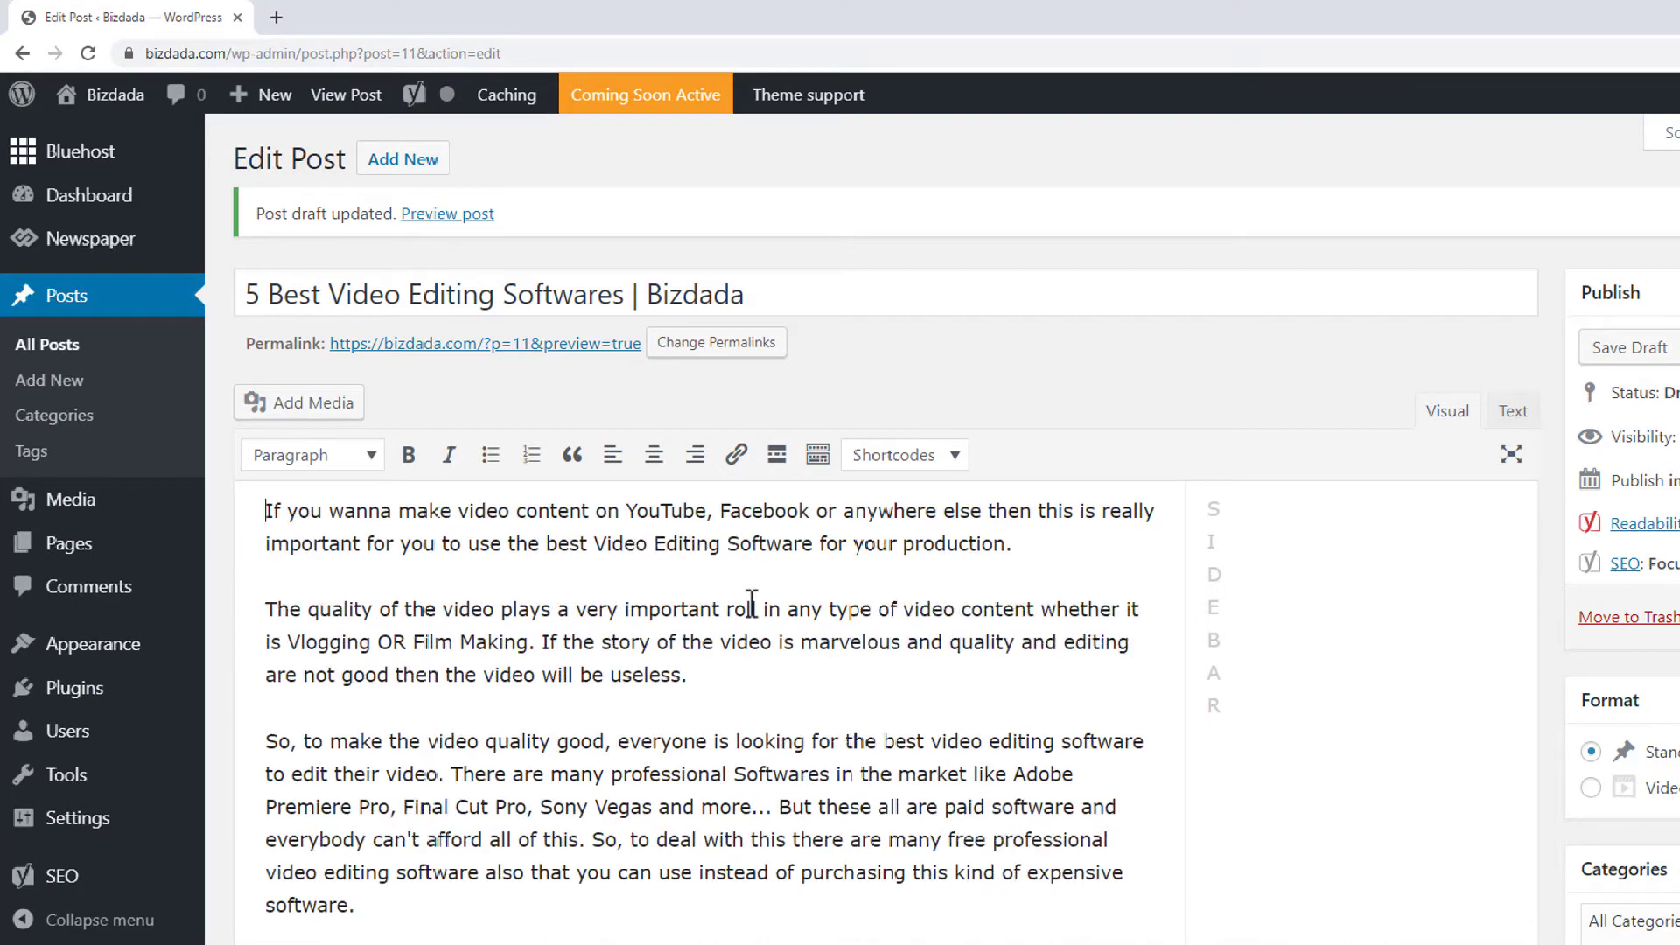
scroll(751, 602, "down", 1)
scroll(750, 602, "down", 10)
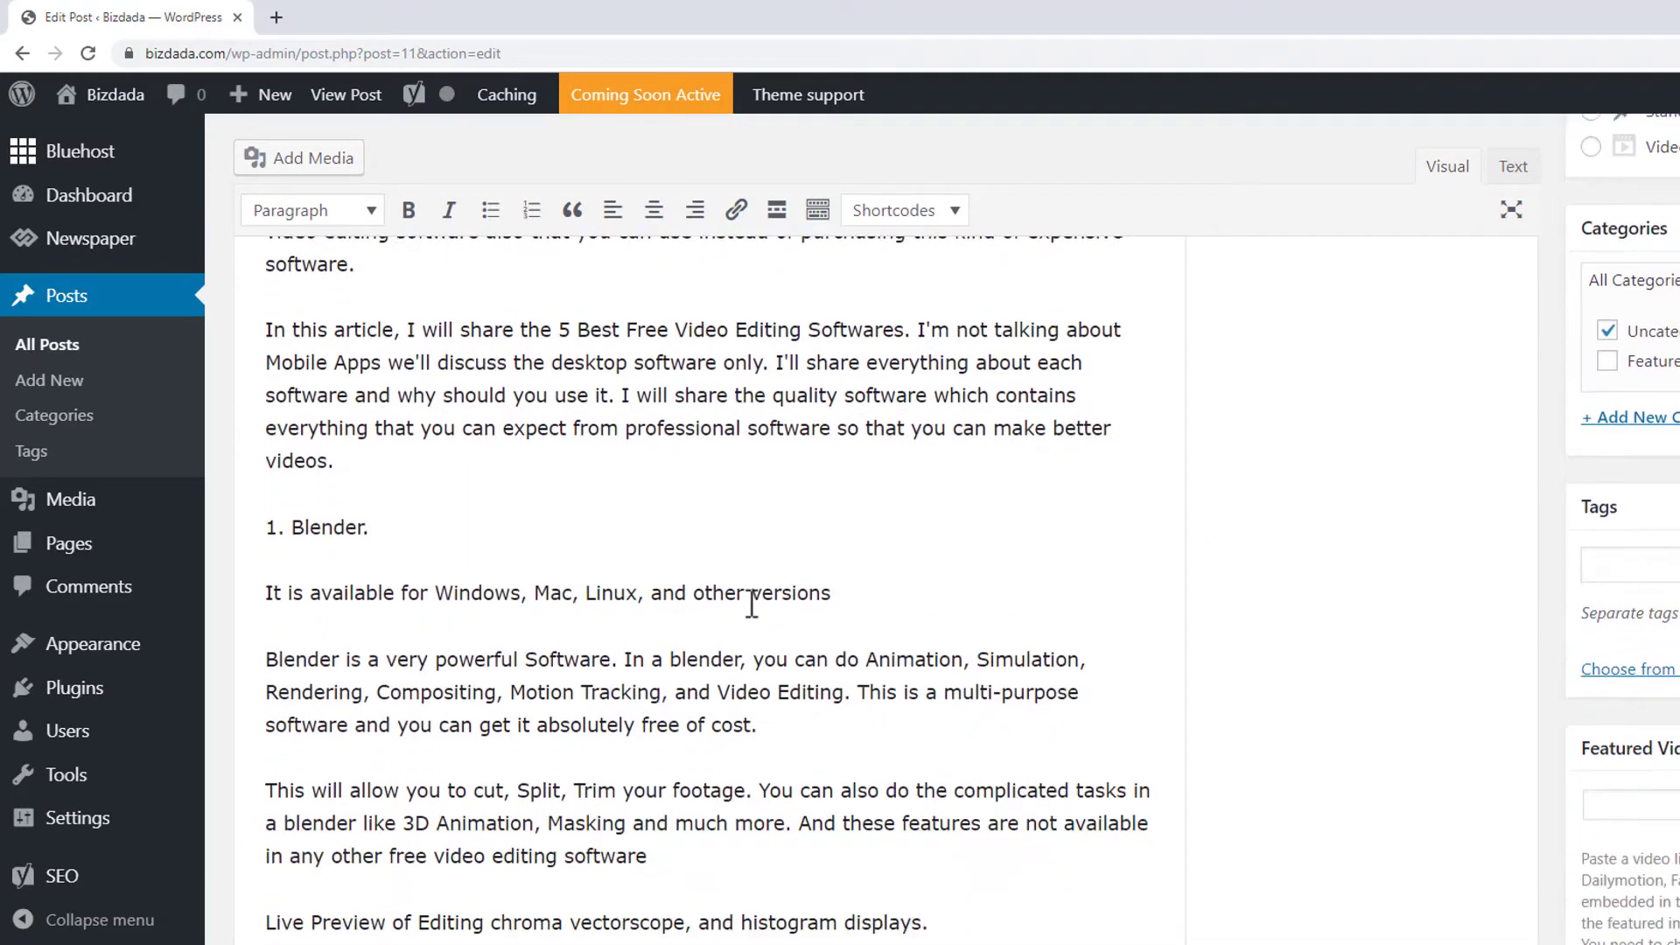
scroll(753, 602, "down", 9)
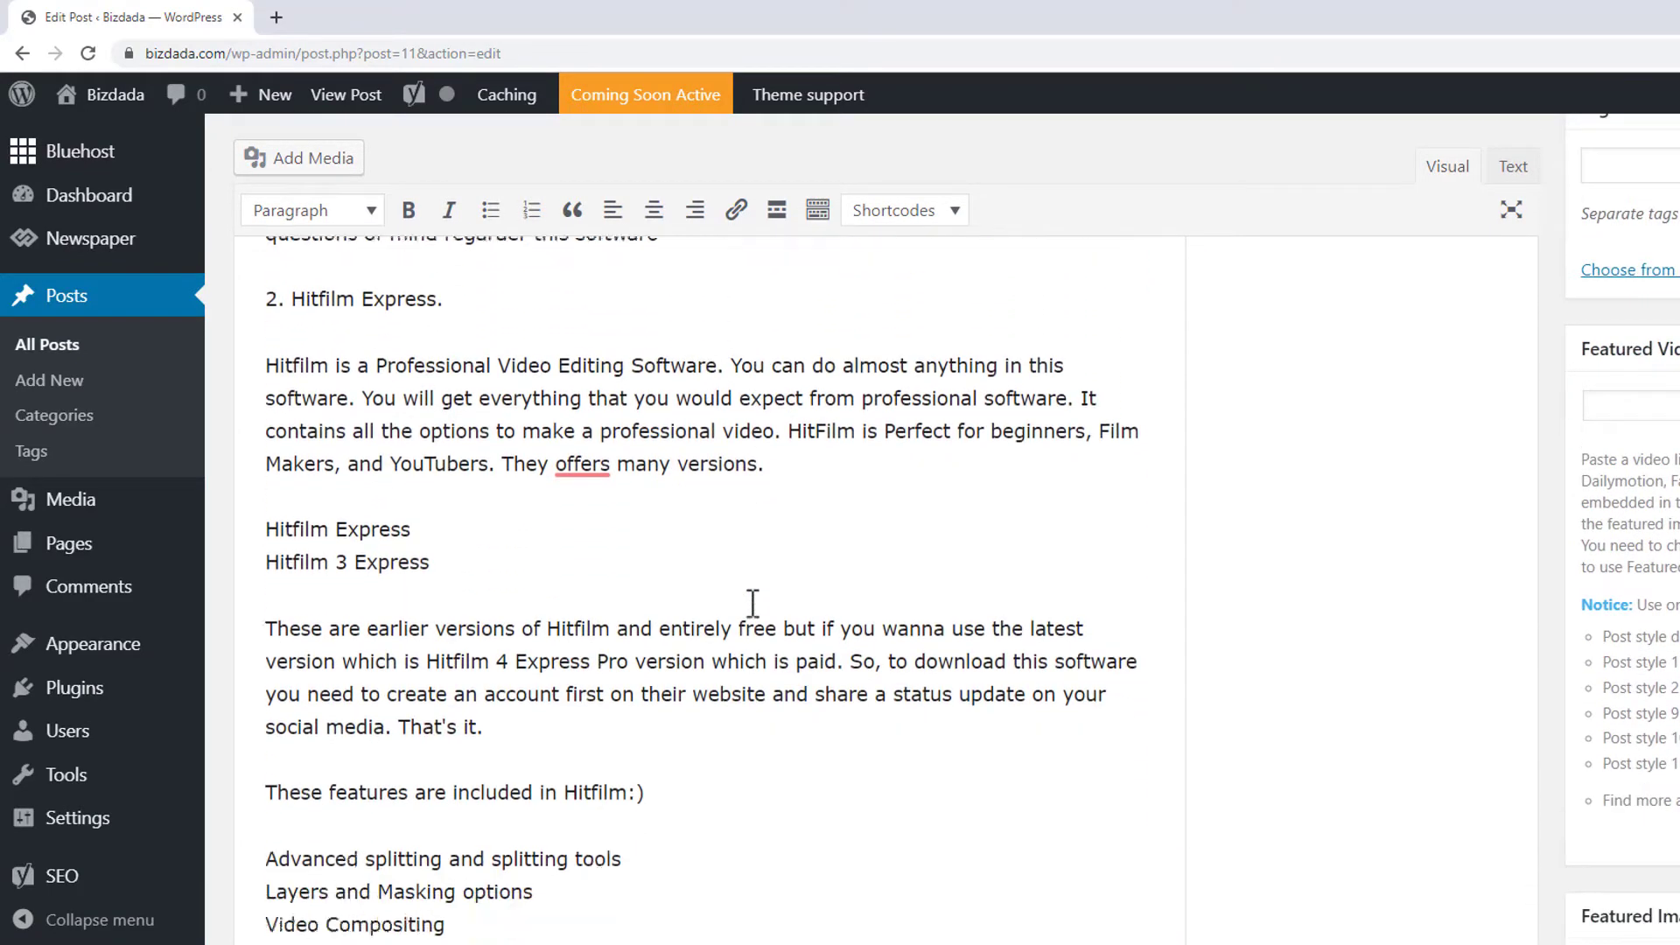
scroll(756, 602, "down", 3)
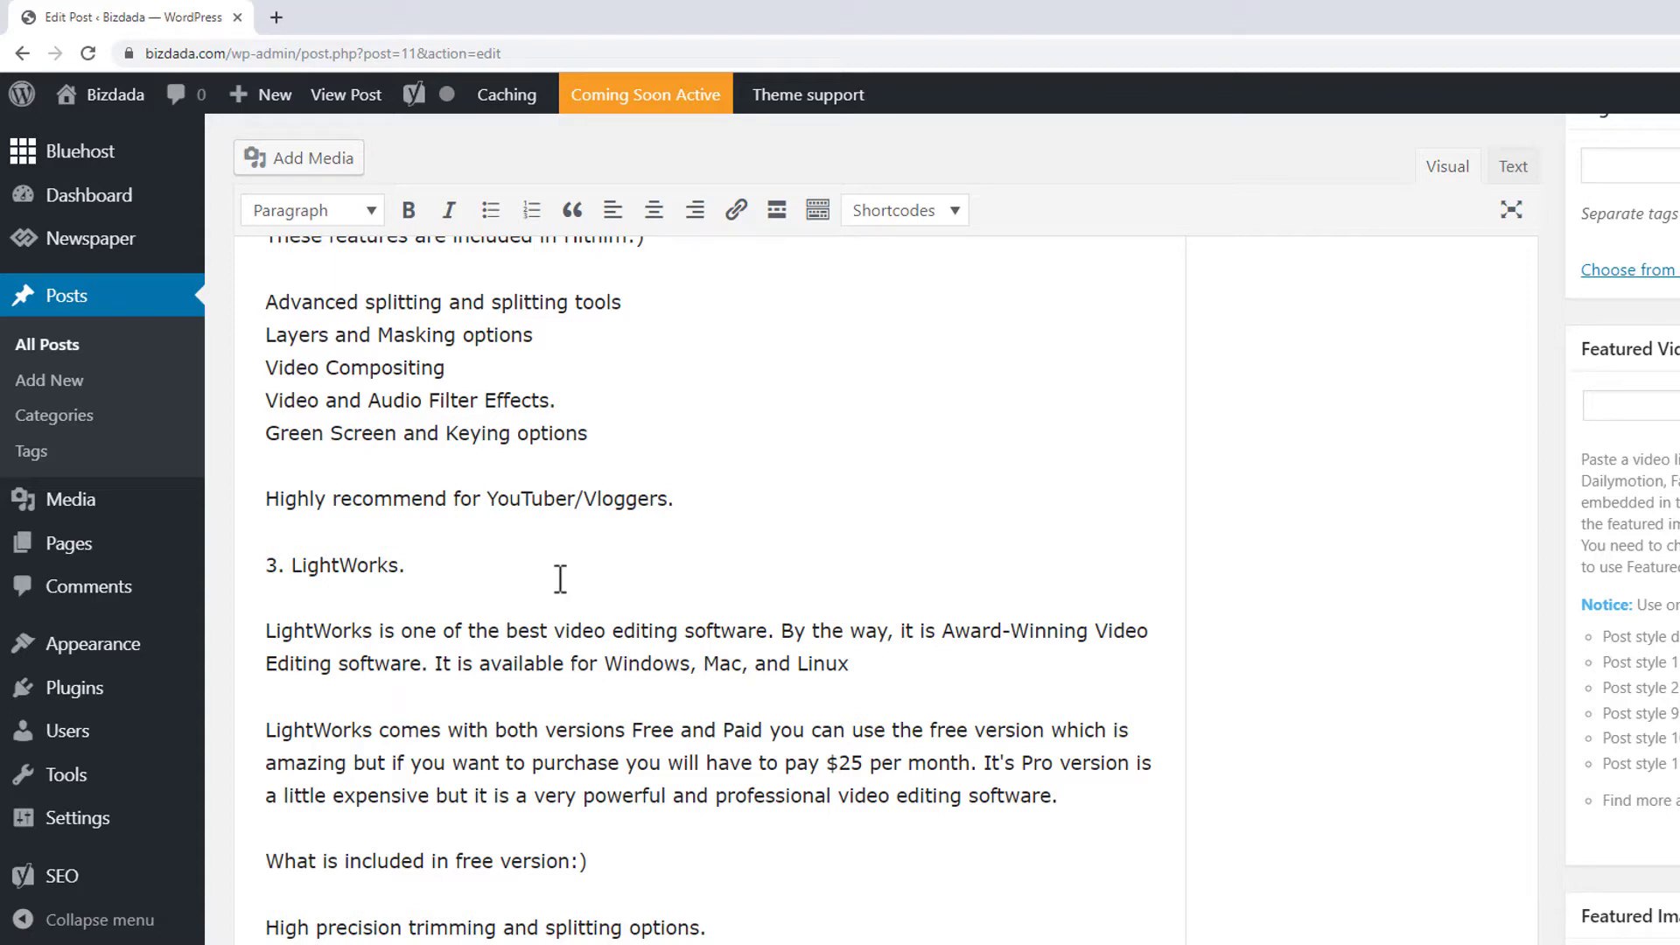
scroll(560, 579, "down", 2)
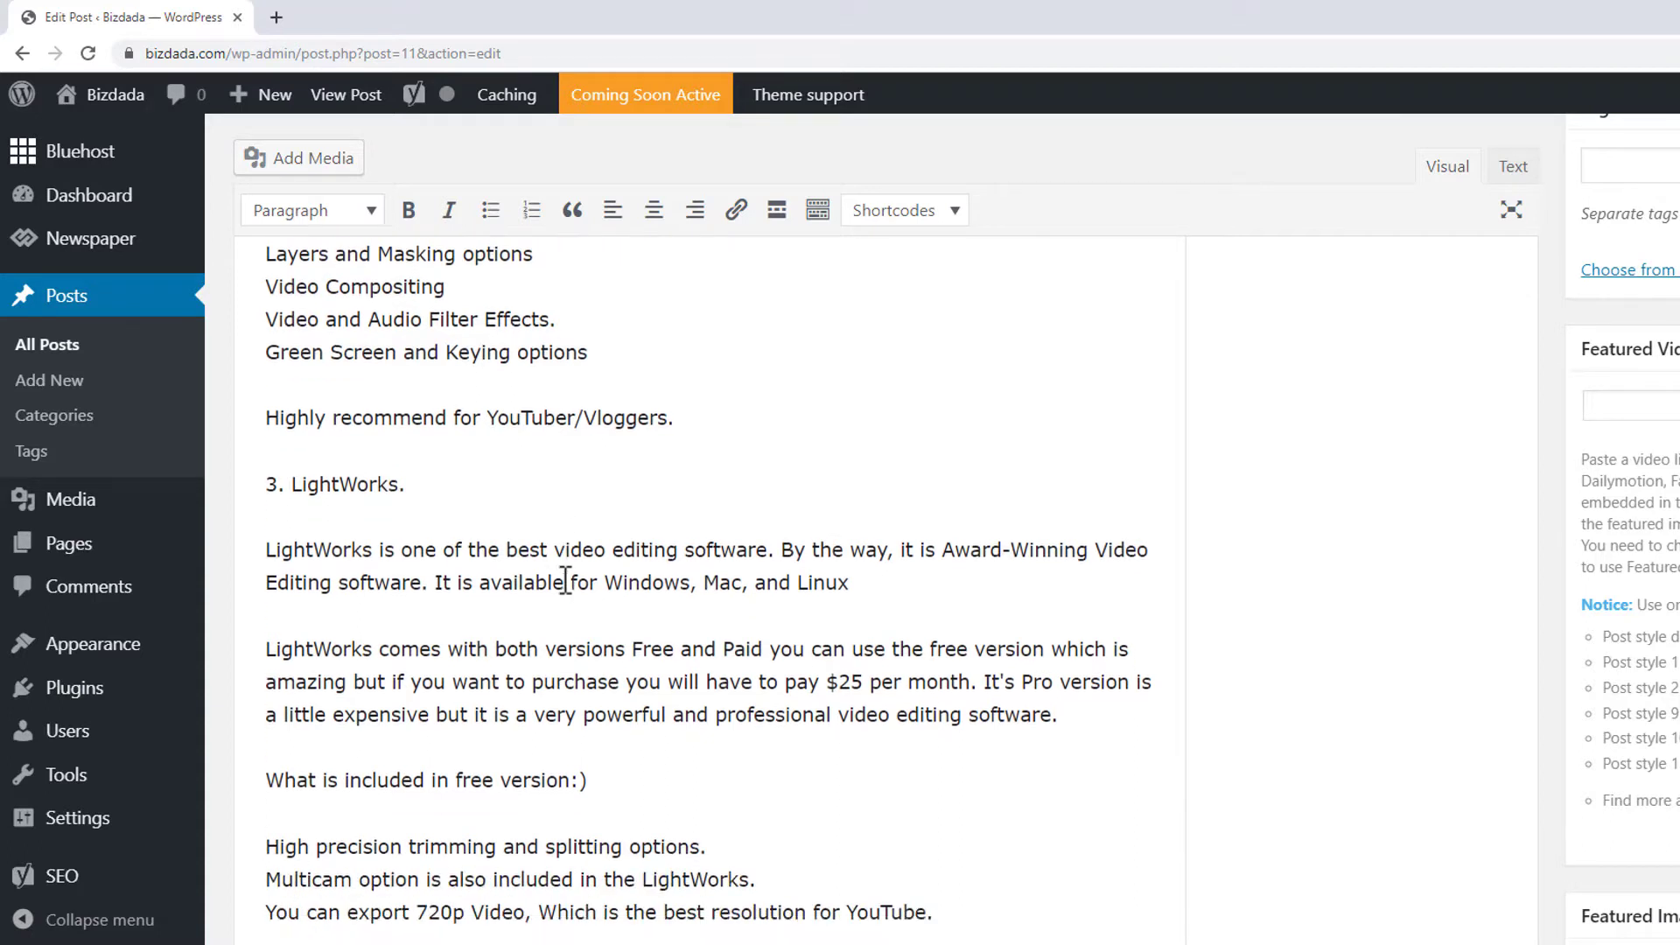
scroll(585, 615, "up", 5)
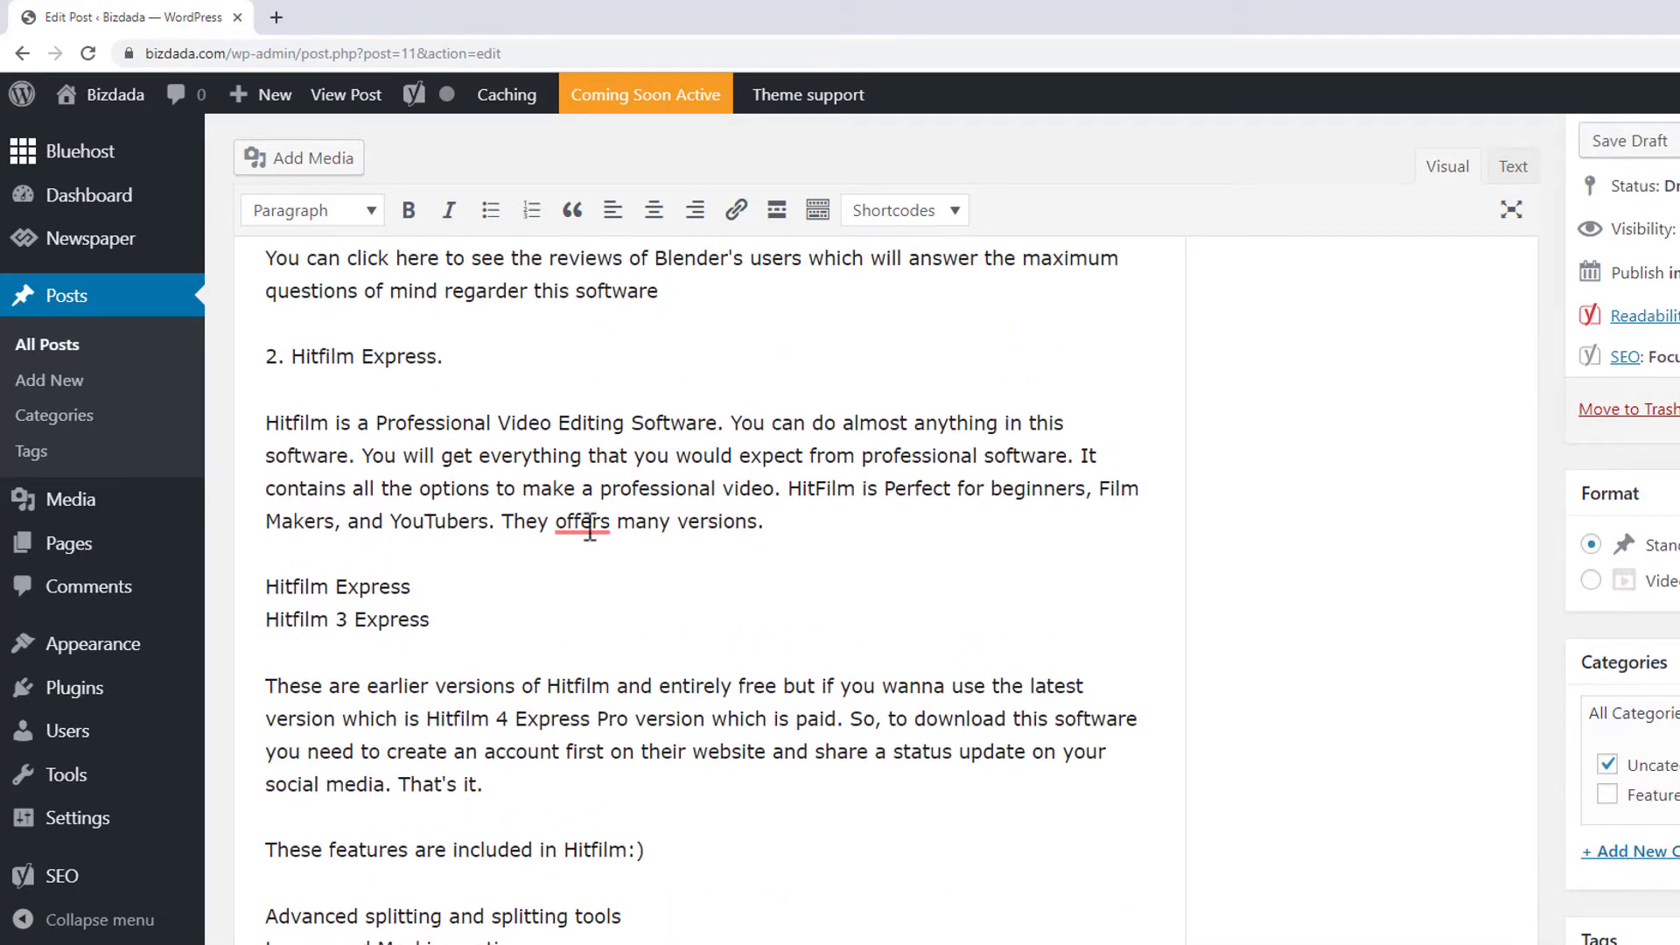
Correct "offers" to "offer" in the Hitfilm Express introduction, and review the article and its readability status.
mouse_move(584, 518)
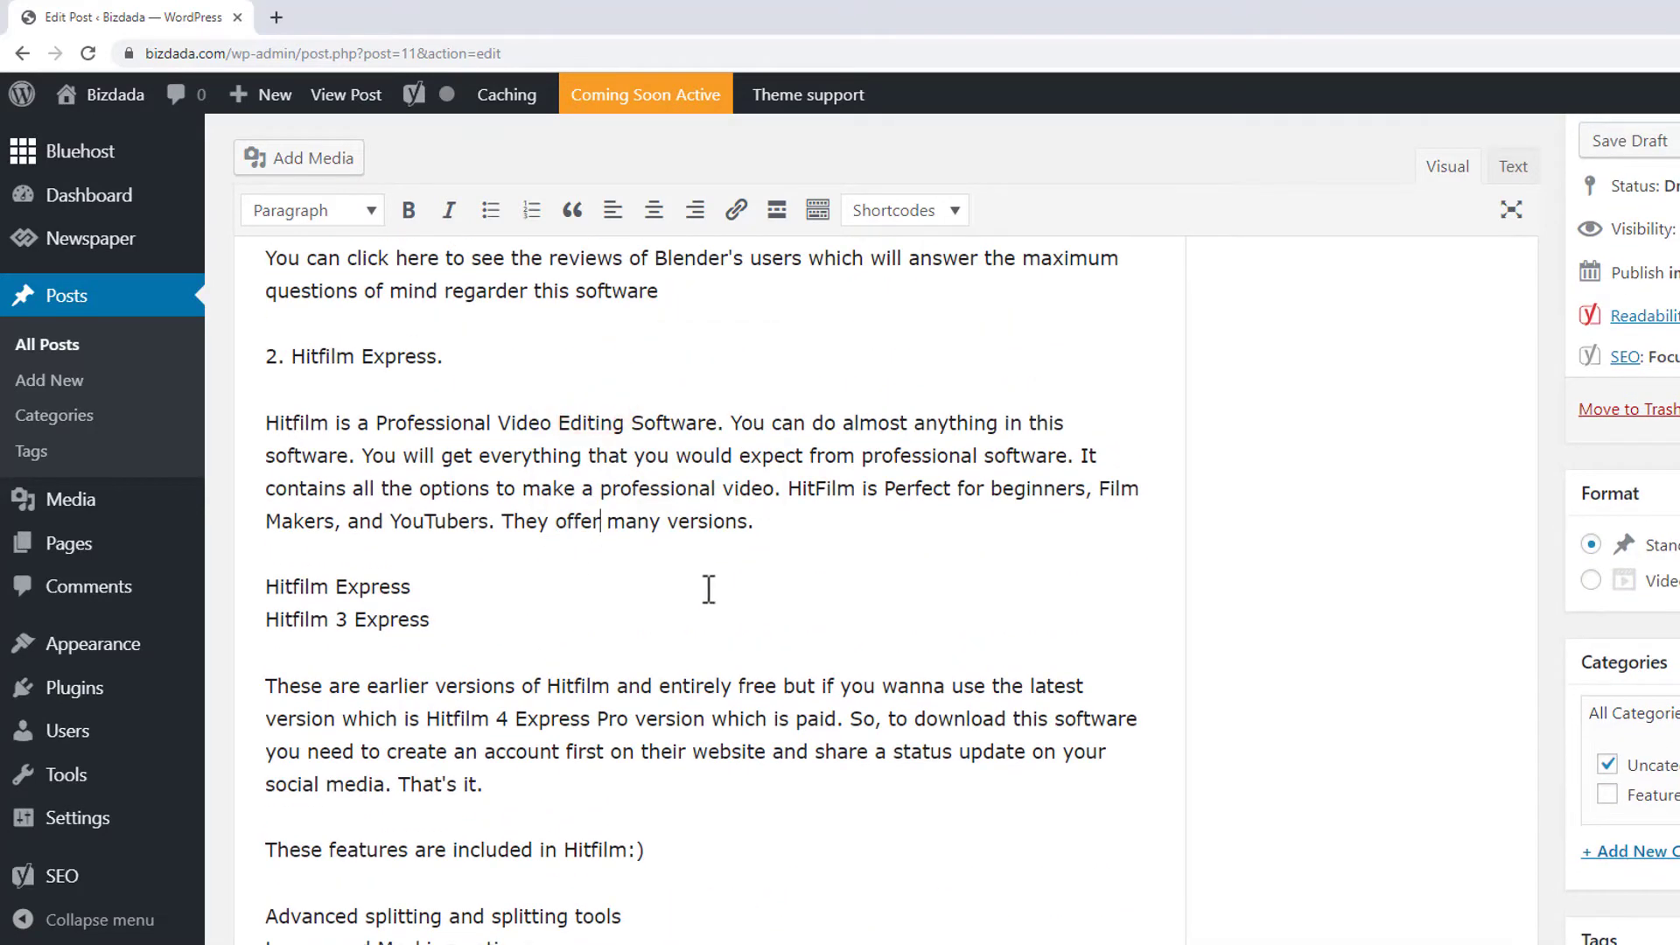
scroll(705, 588, "up", 5)
scroll(708, 588, "down", 8)
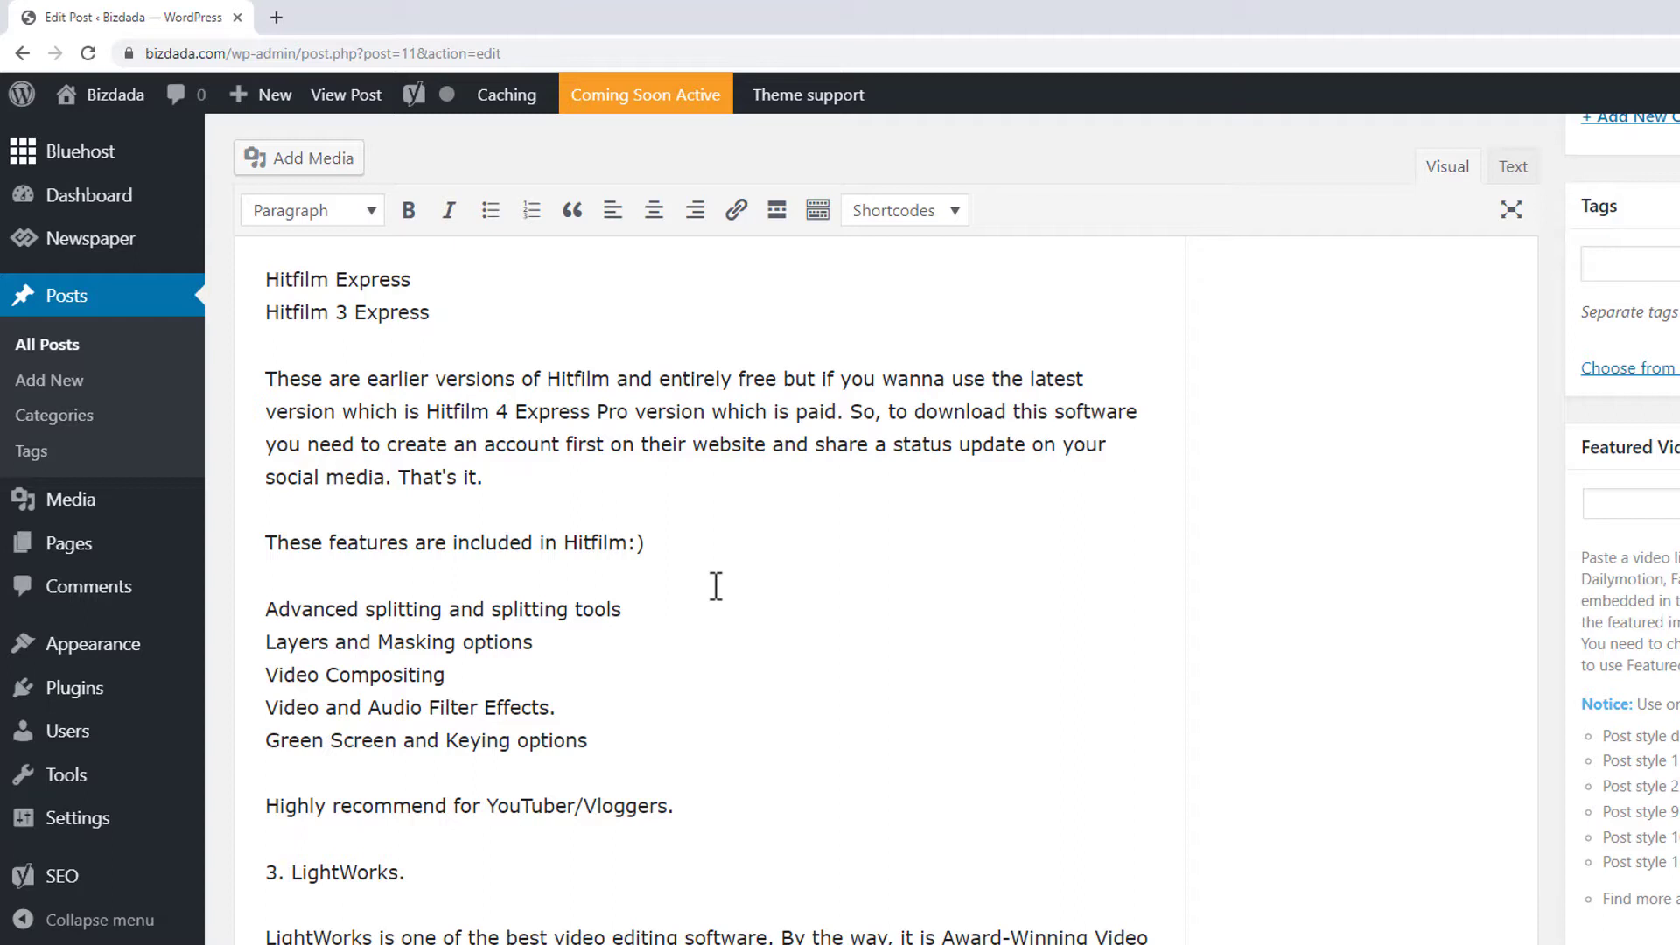
scroll(714, 585, "up", 4)
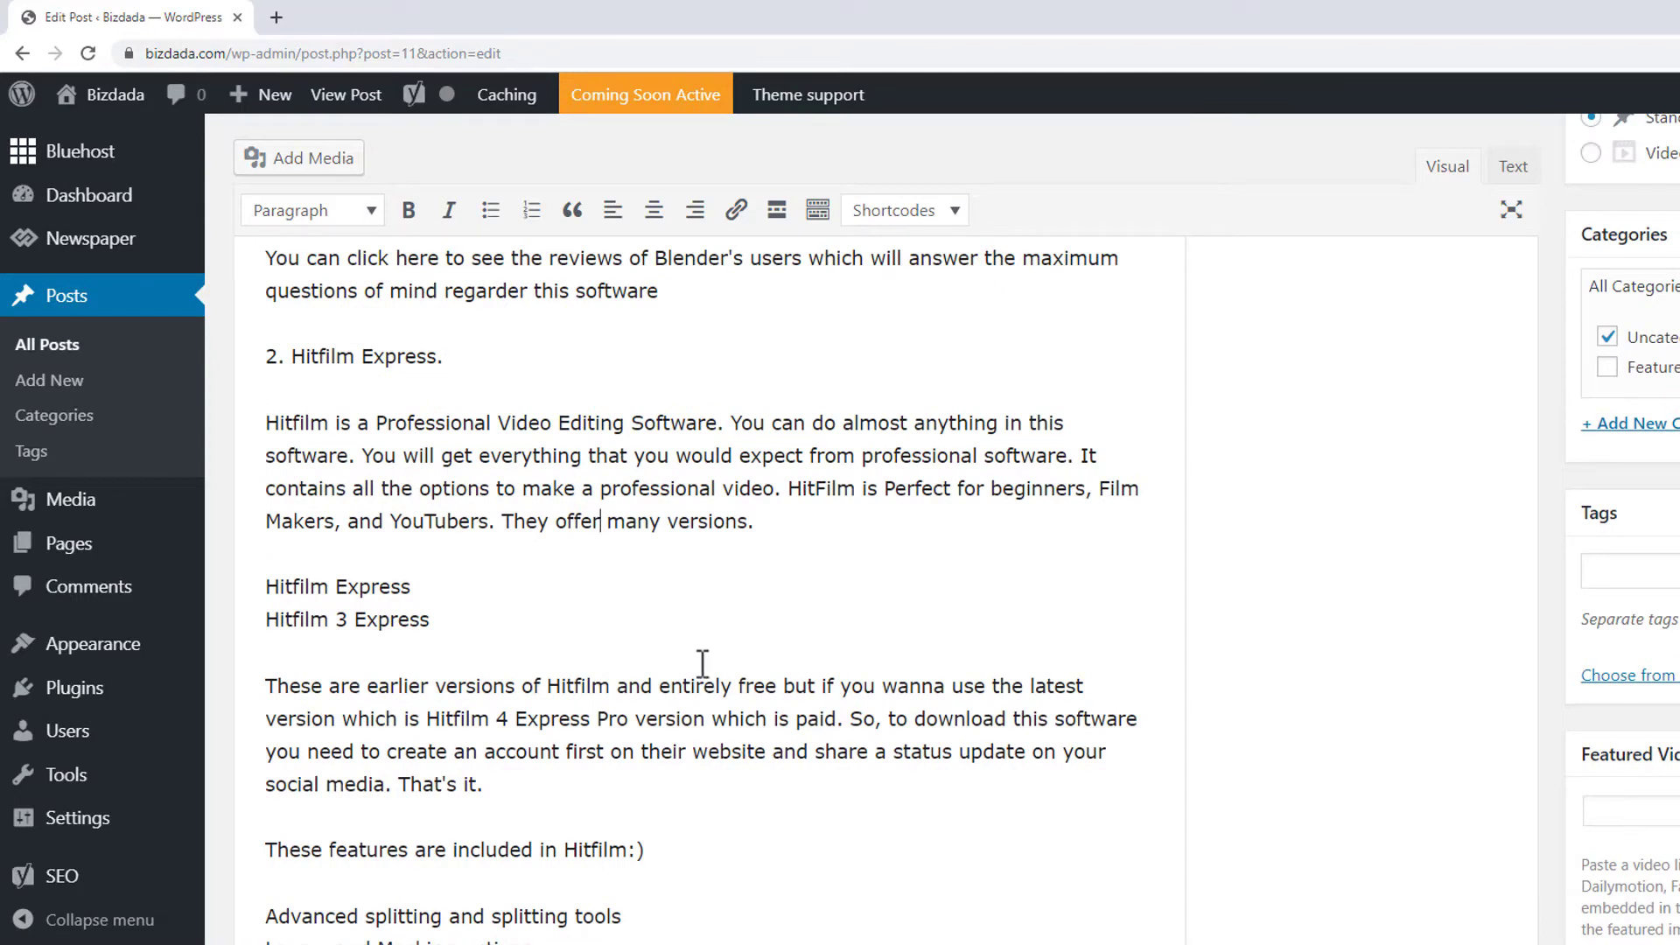
scroll(700, 713, "up", 12)
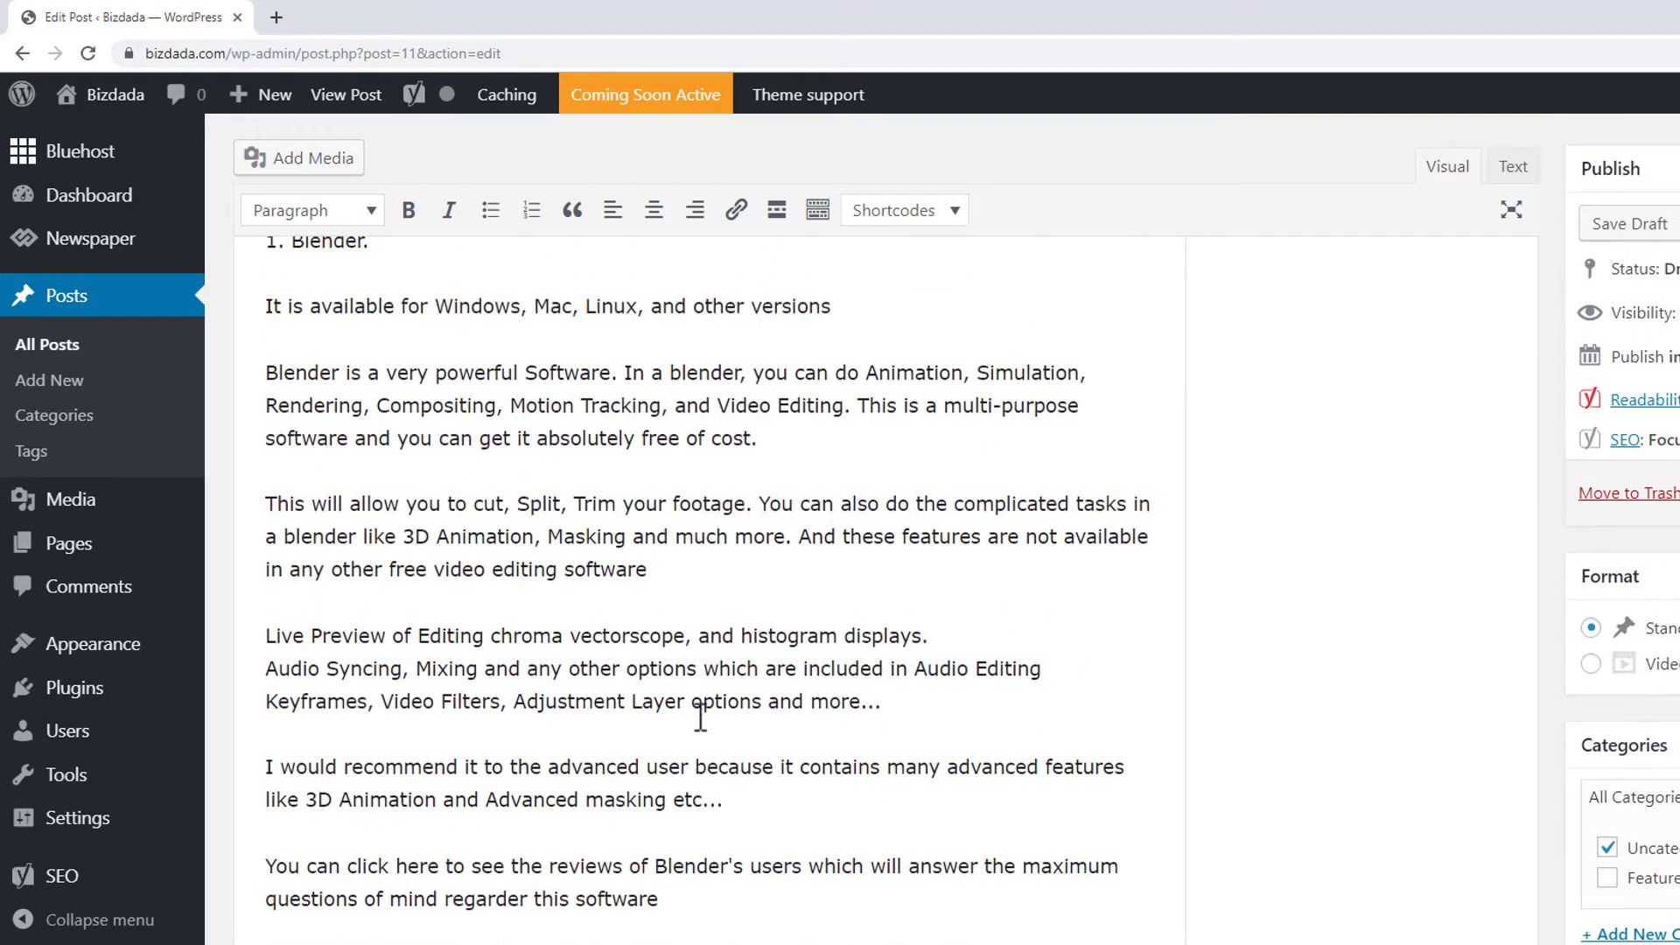
scroll(705, 707, "up", 8)
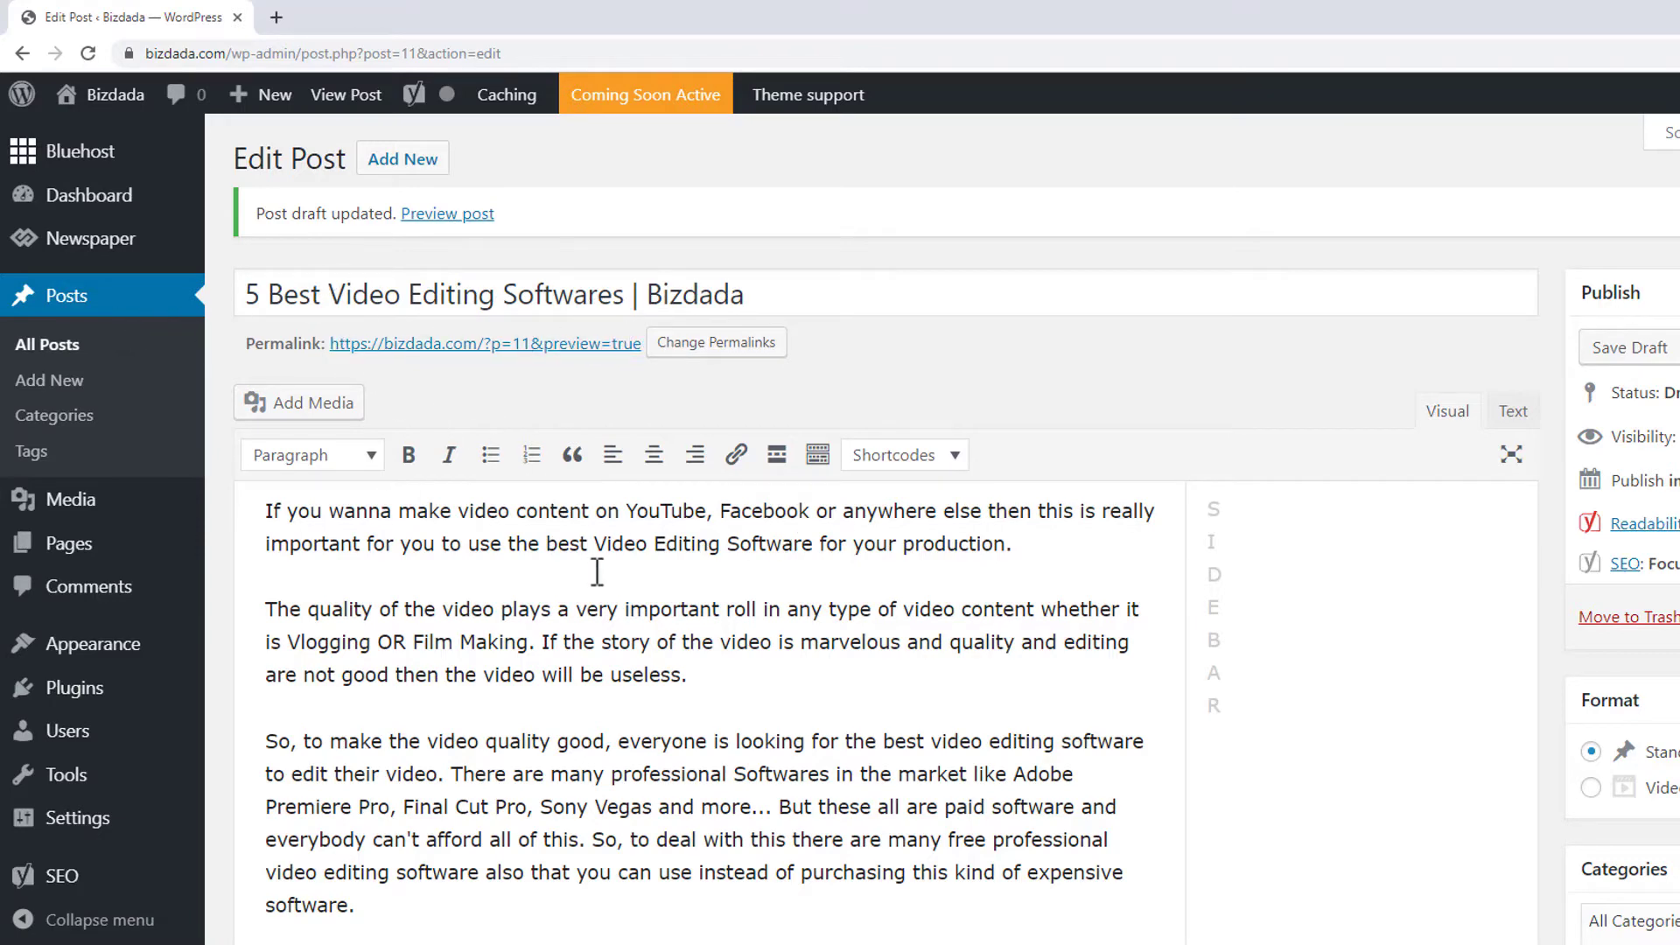
scroll(979, 604, "down", 2)
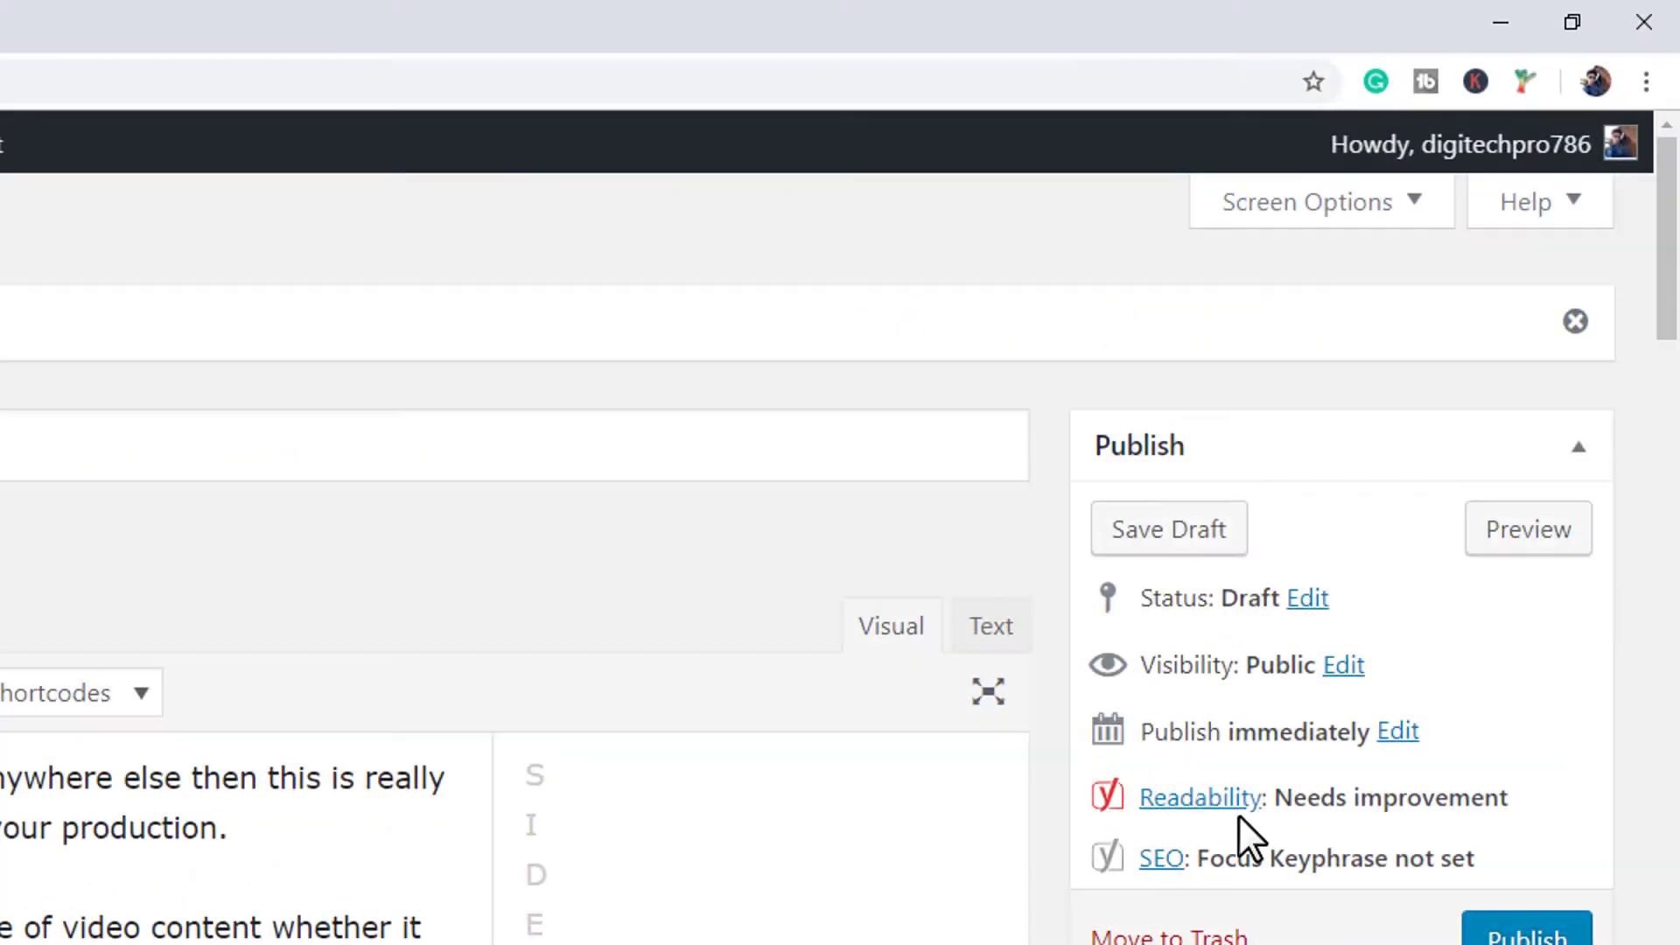
scroll(302, 798, "down", 2)
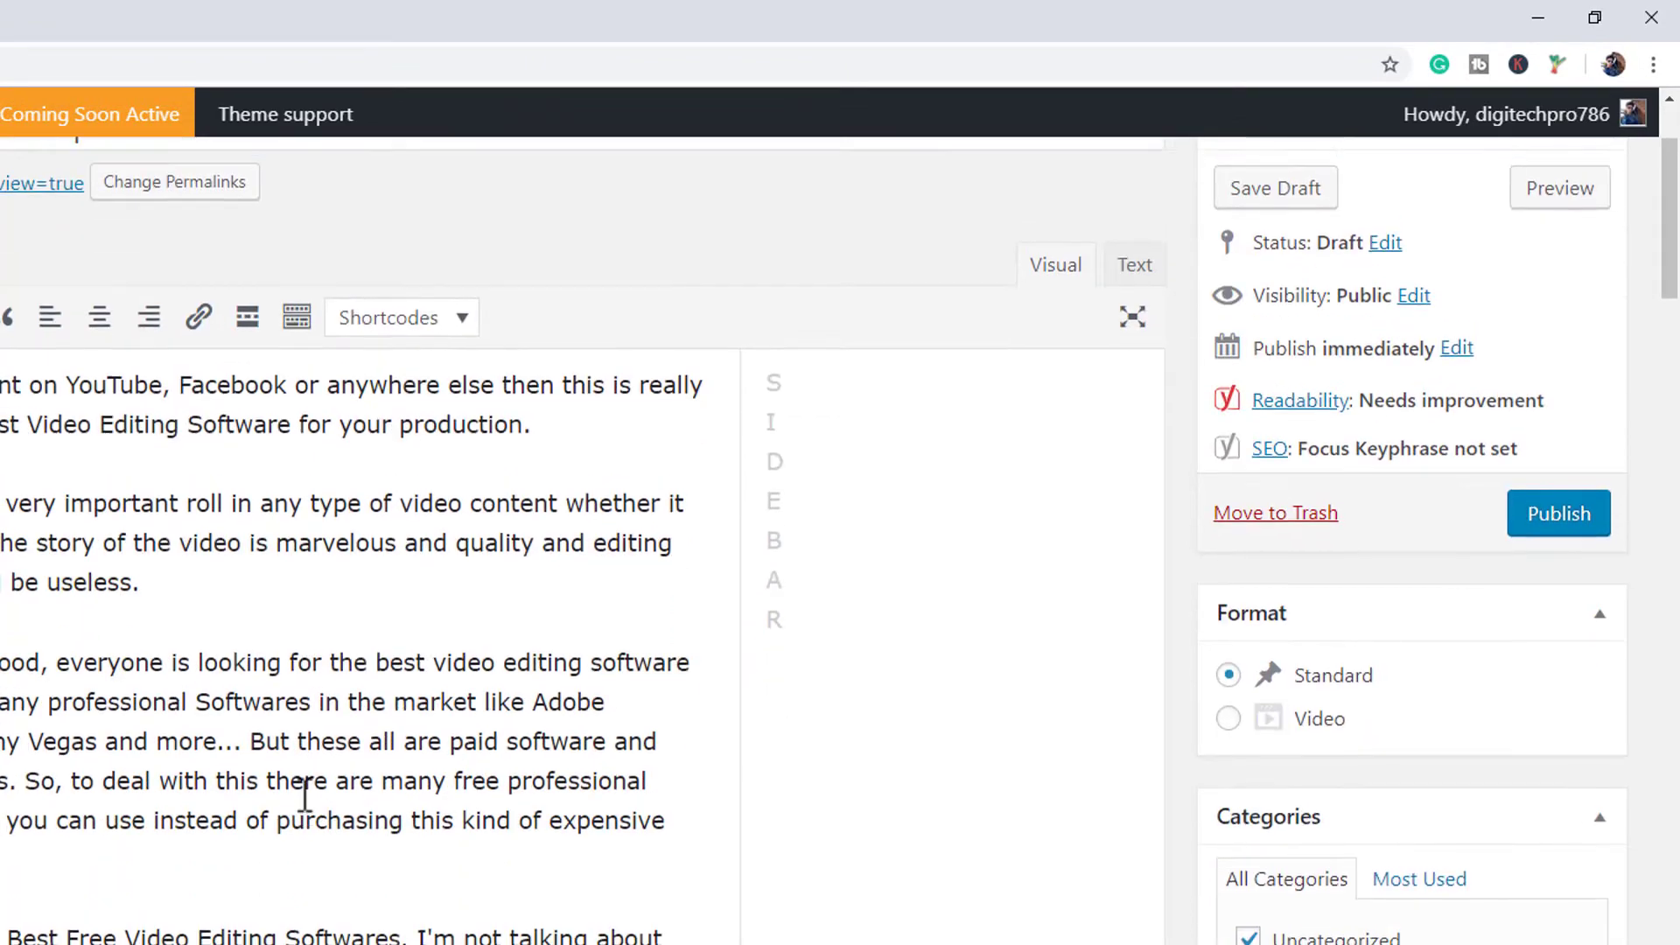
scroll(304, 796, "up", 3)
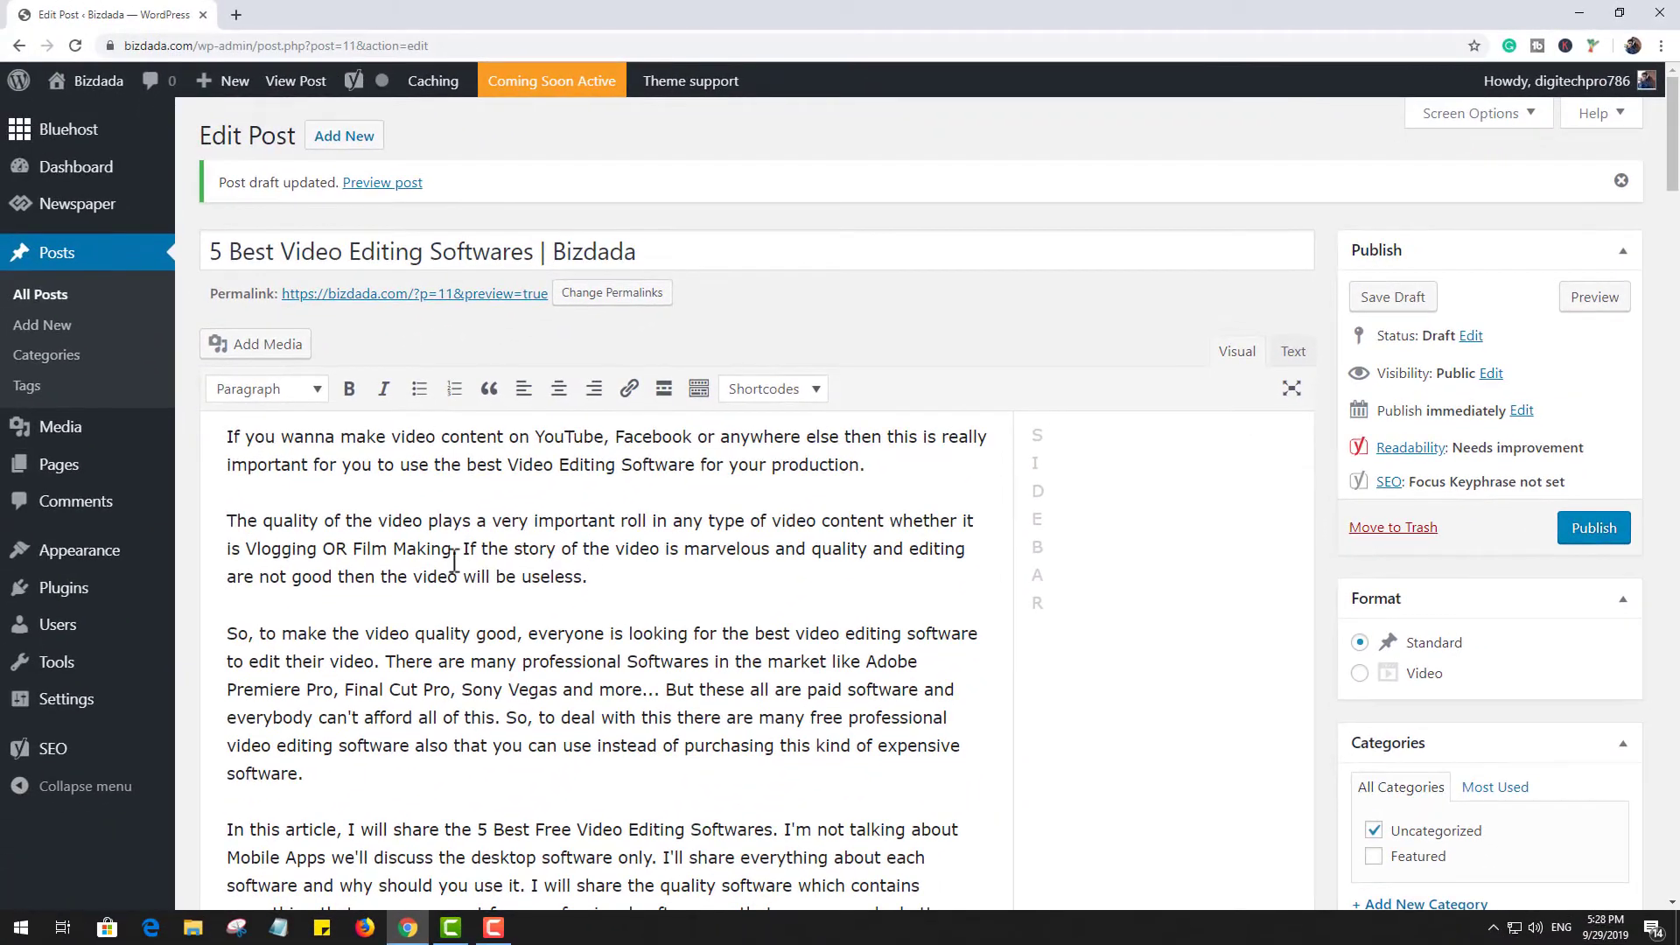
Format the "1. Blender." line in the post body as Heading 3.
scroll(461, 560, "down", 5)
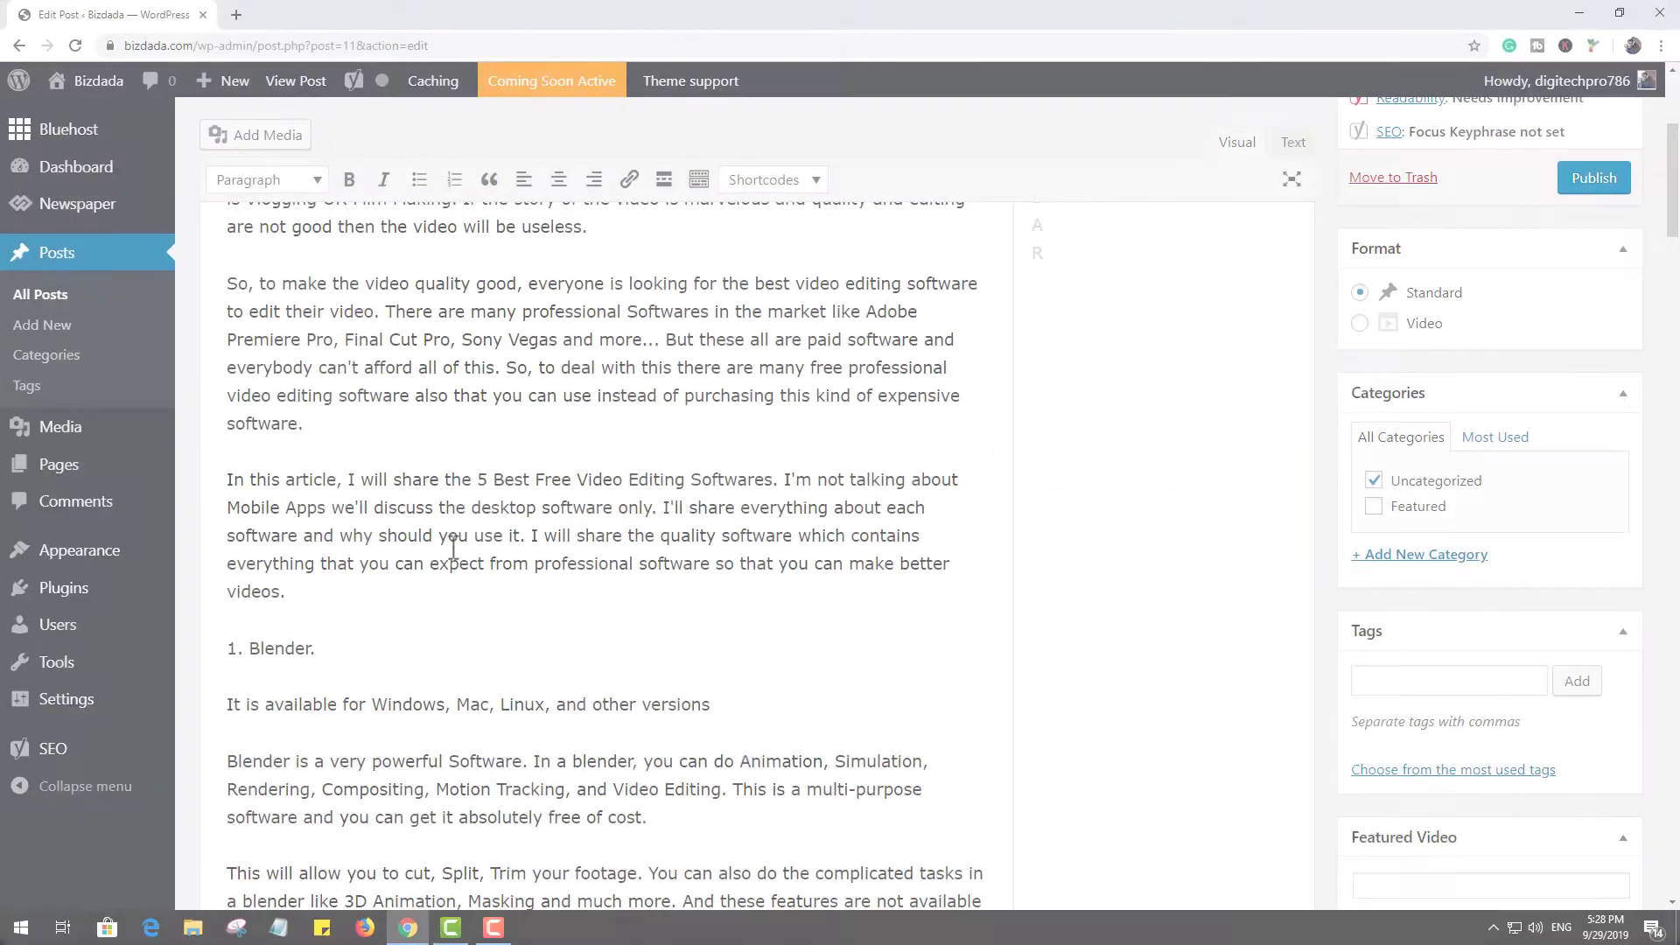
scroll(452, 548, "down", 2)
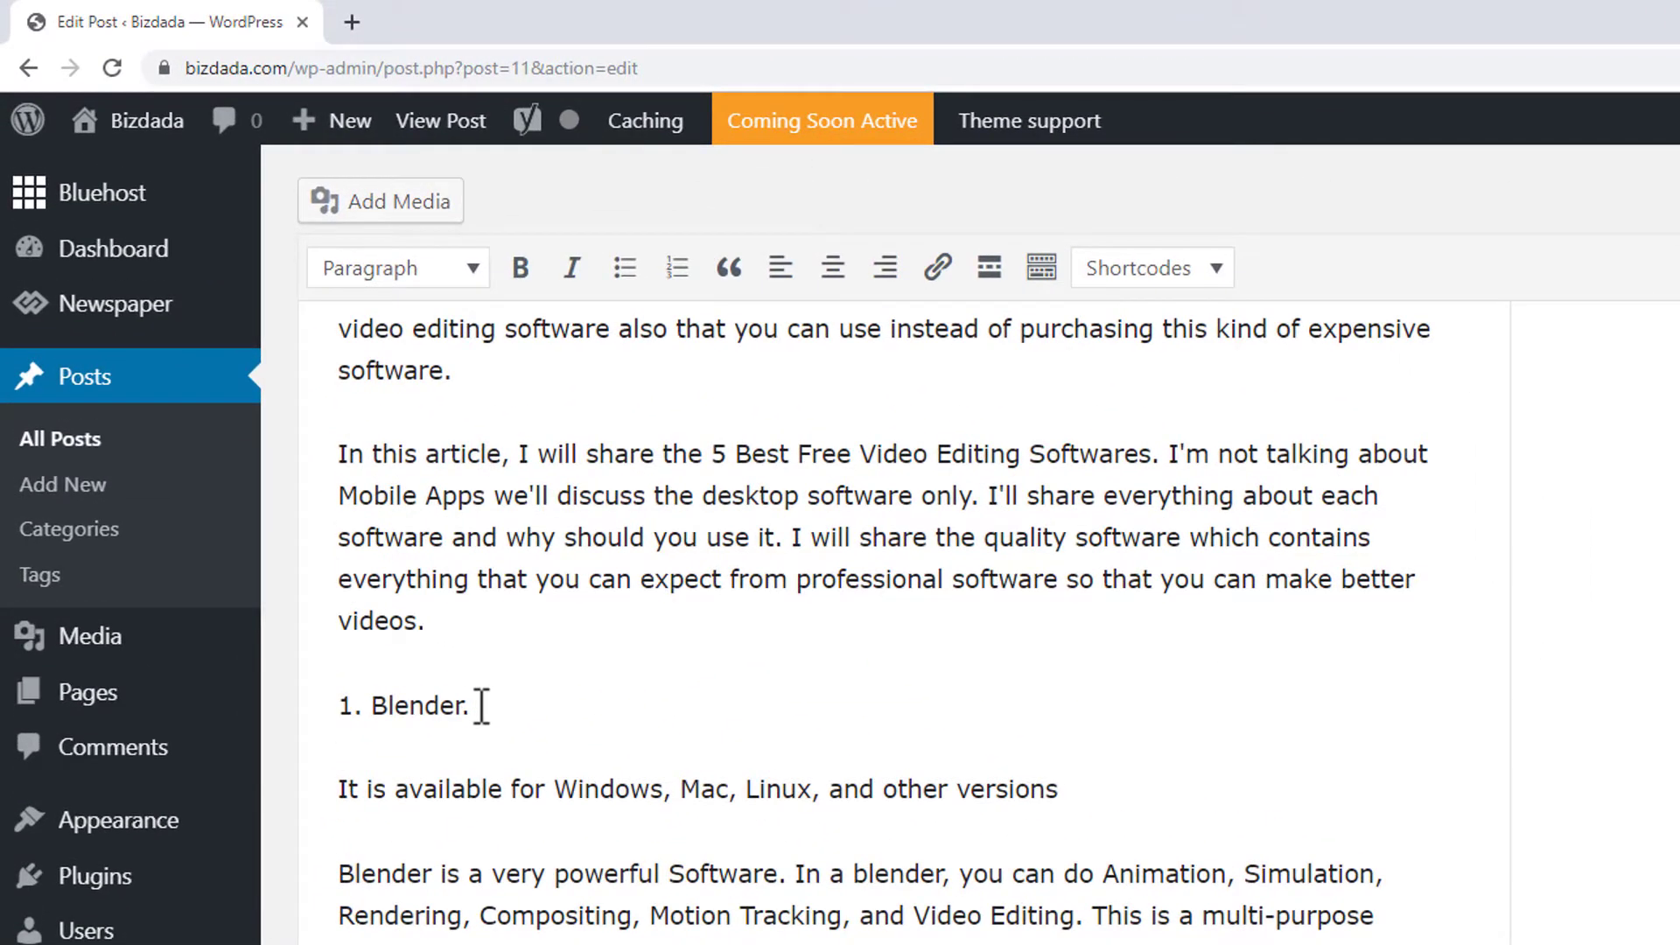
triple_click(483, 706)
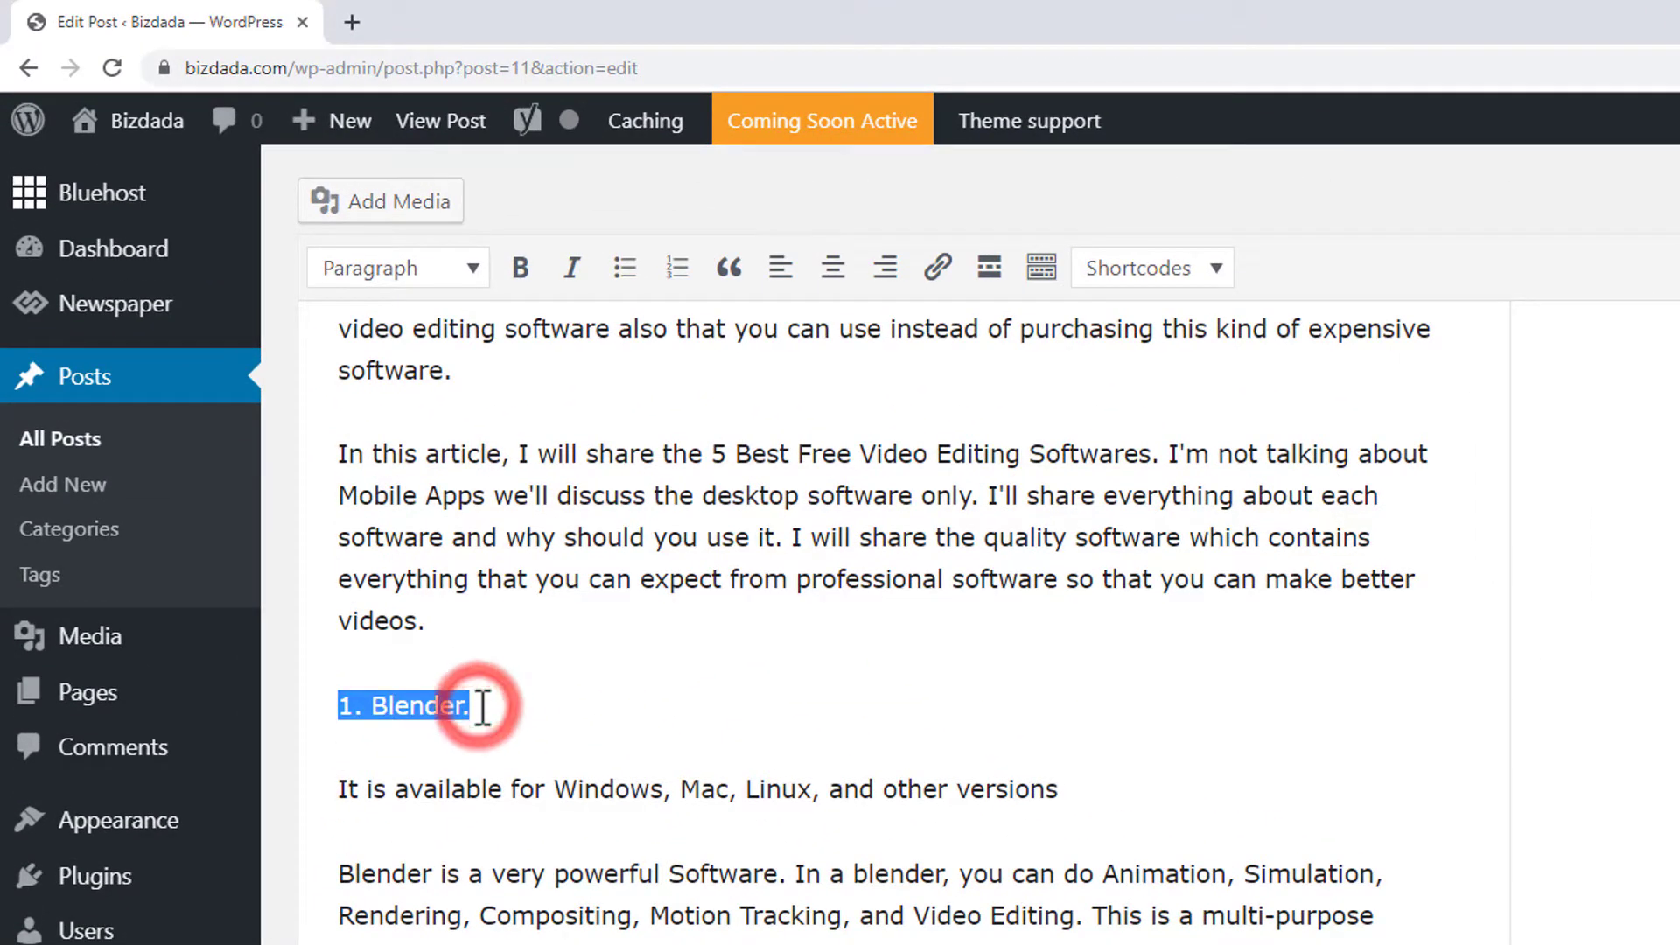
left_click(421, 272)
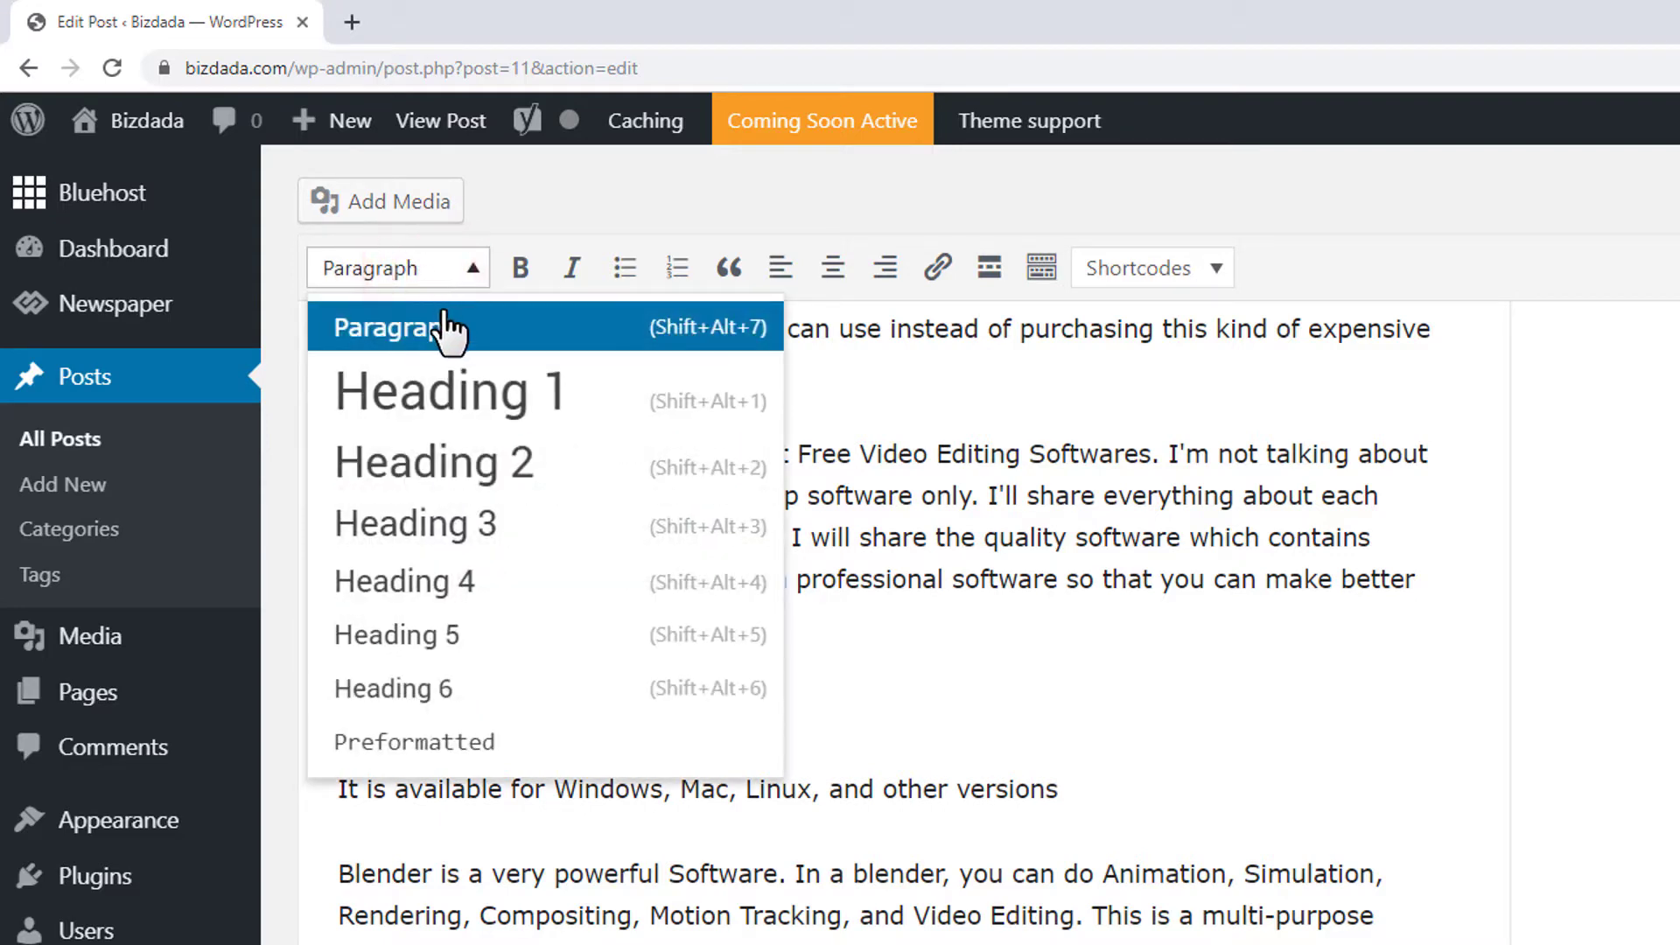
left_click(492, 527)
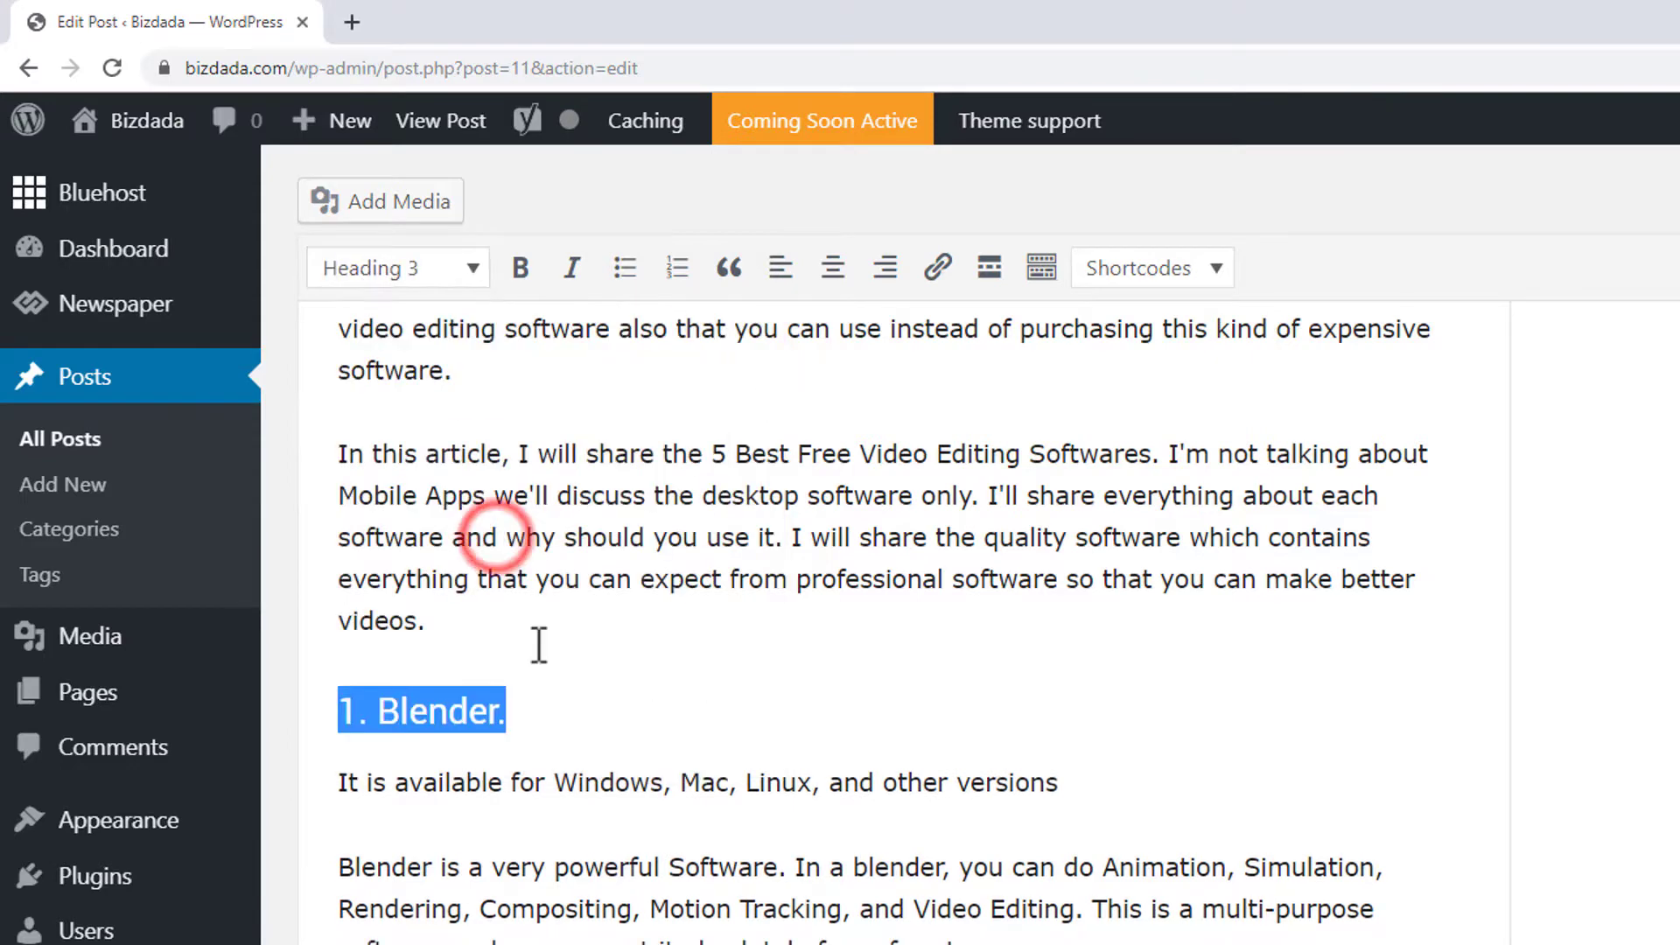
left_click(548, 713)
Format the "2. Hitfilm Express." line below the Blender section as Heading 3.
scroll(814, 716, "down", 3)
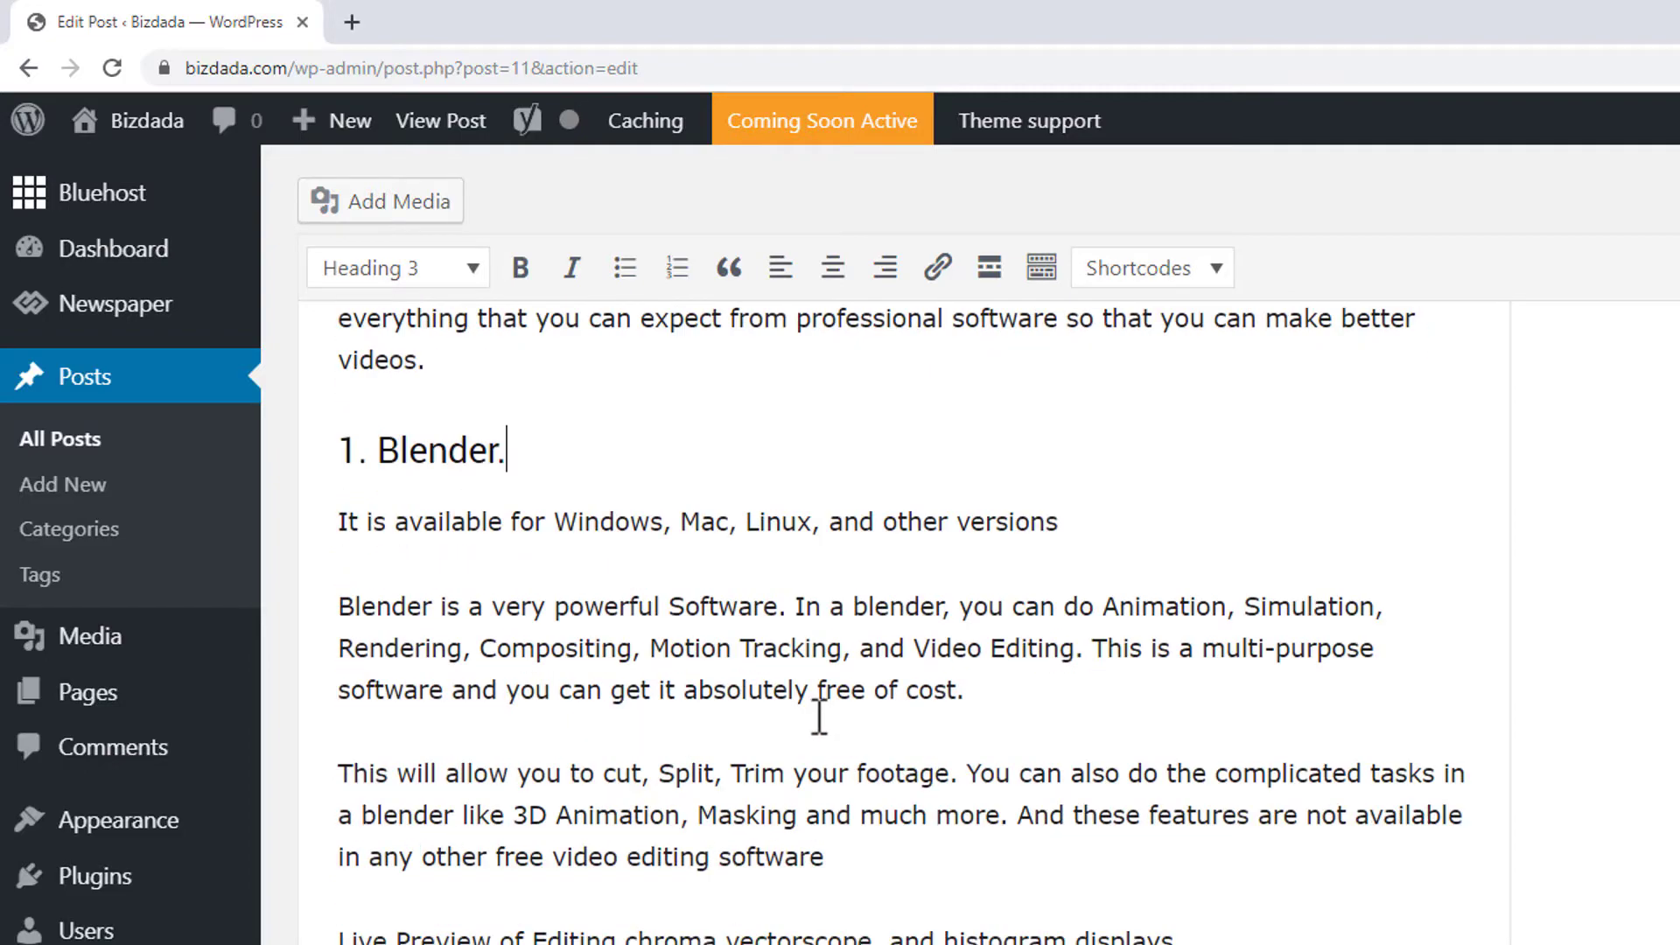
scroll(818, 716, "up", 3)
scroll(847, 698, "down", 4)
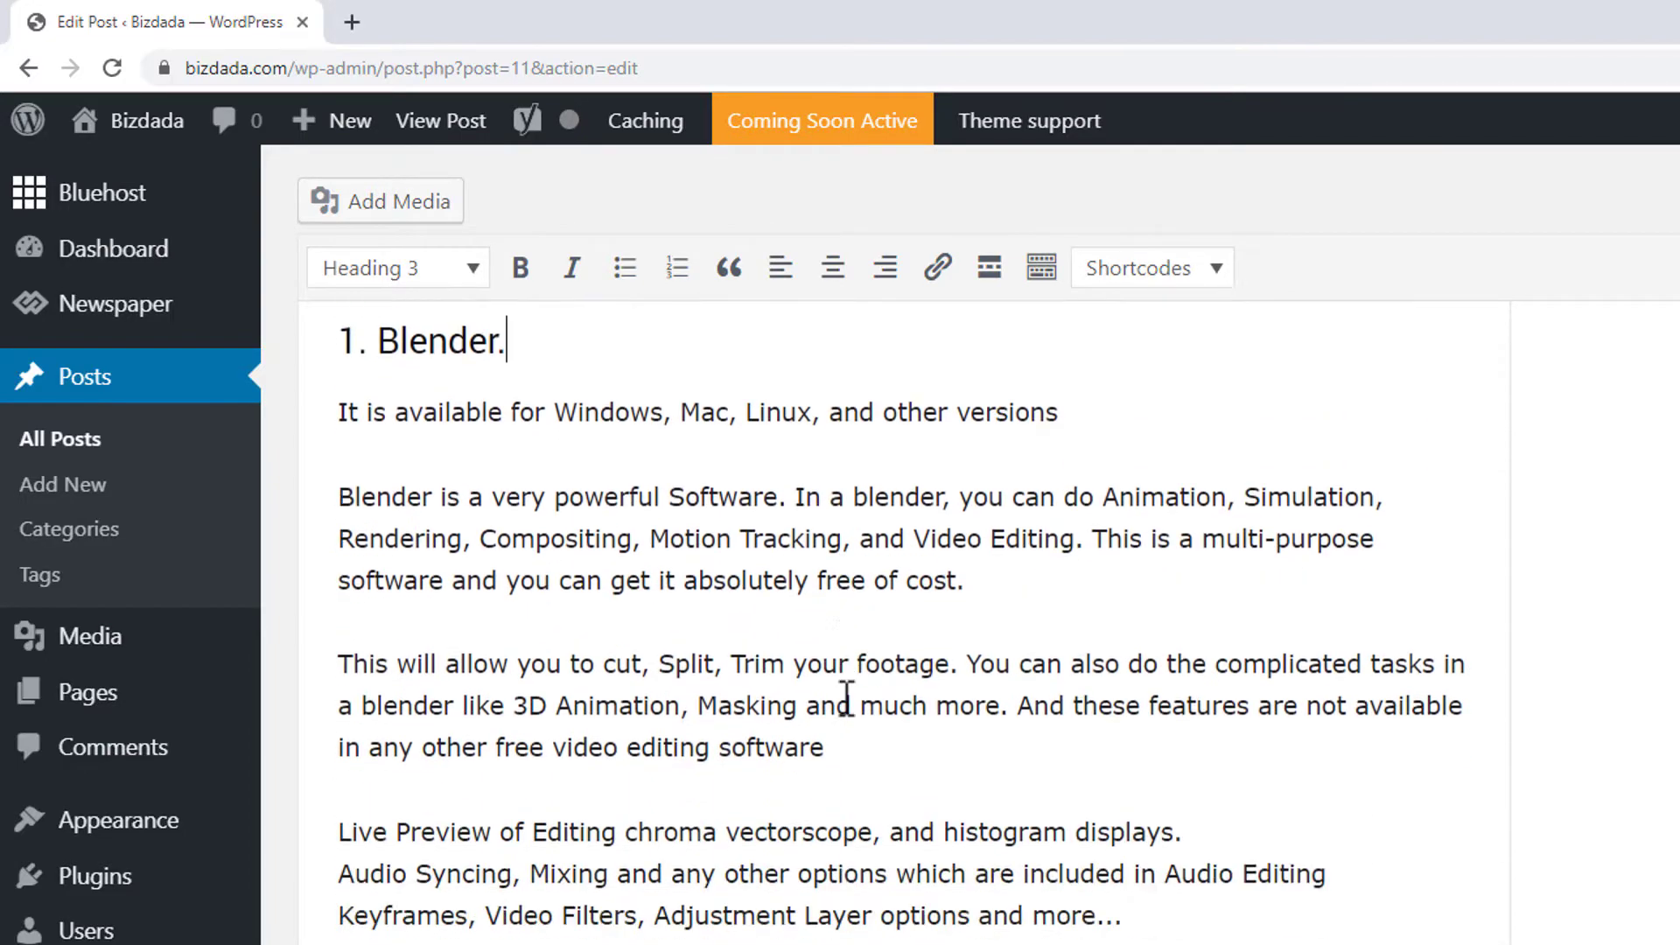
scroll(847, 706, "down", 3)
scroll(847, 698, "up", 5)
scroll(847, 698, "down", 1)
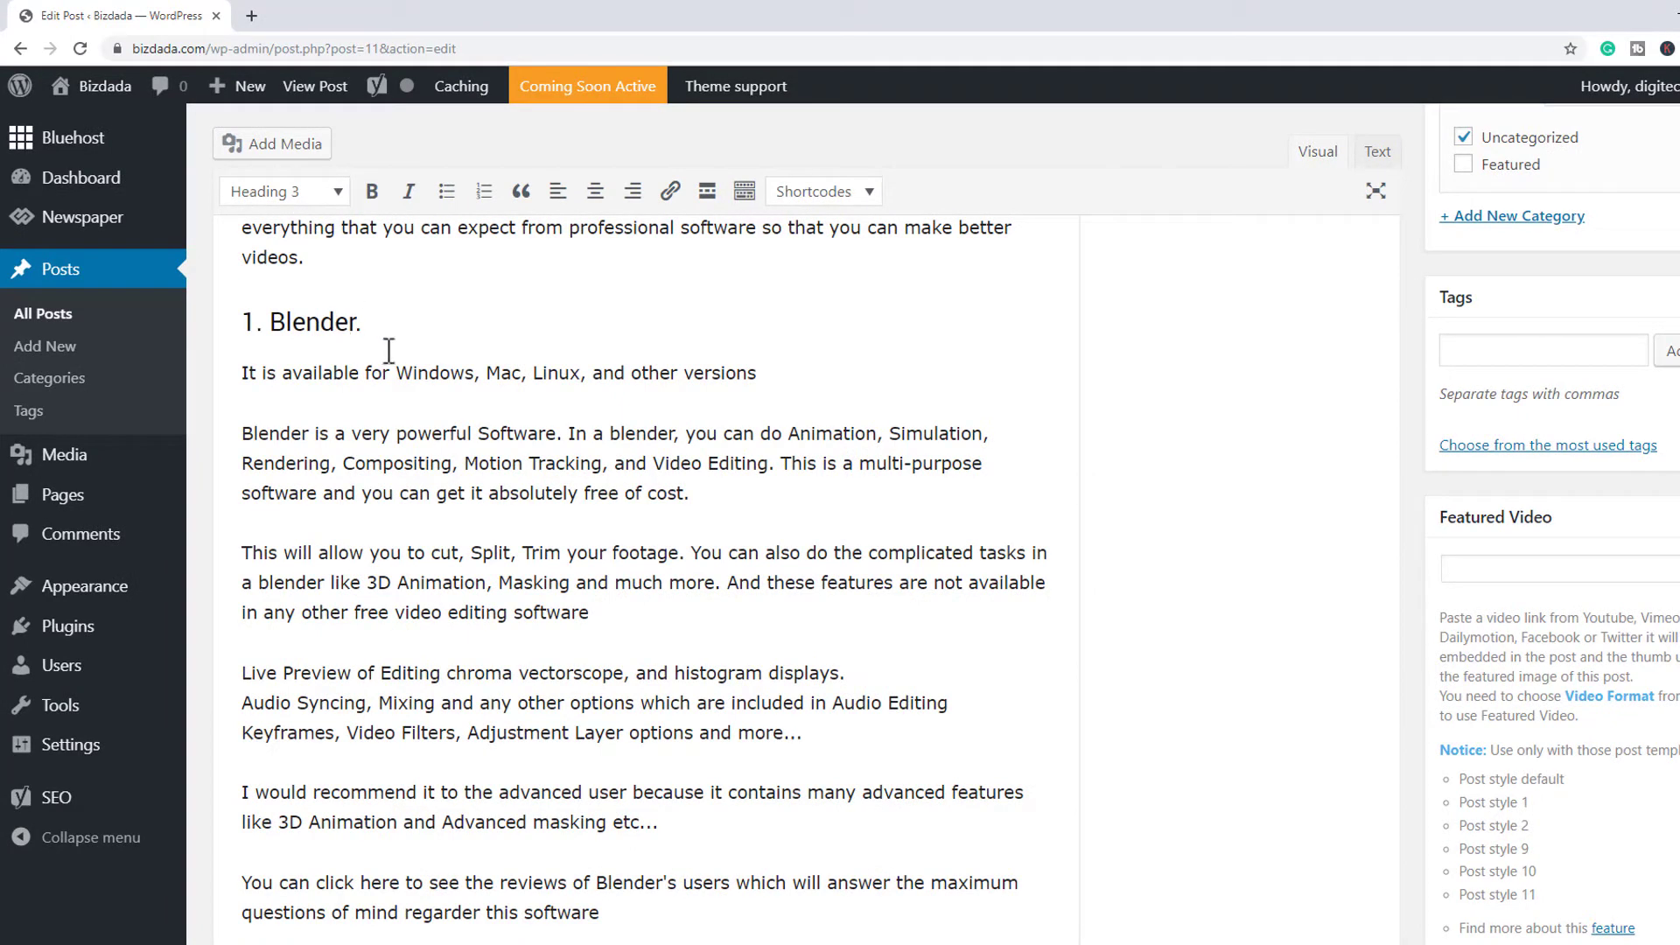
scroll(401, 359, "down", 2)
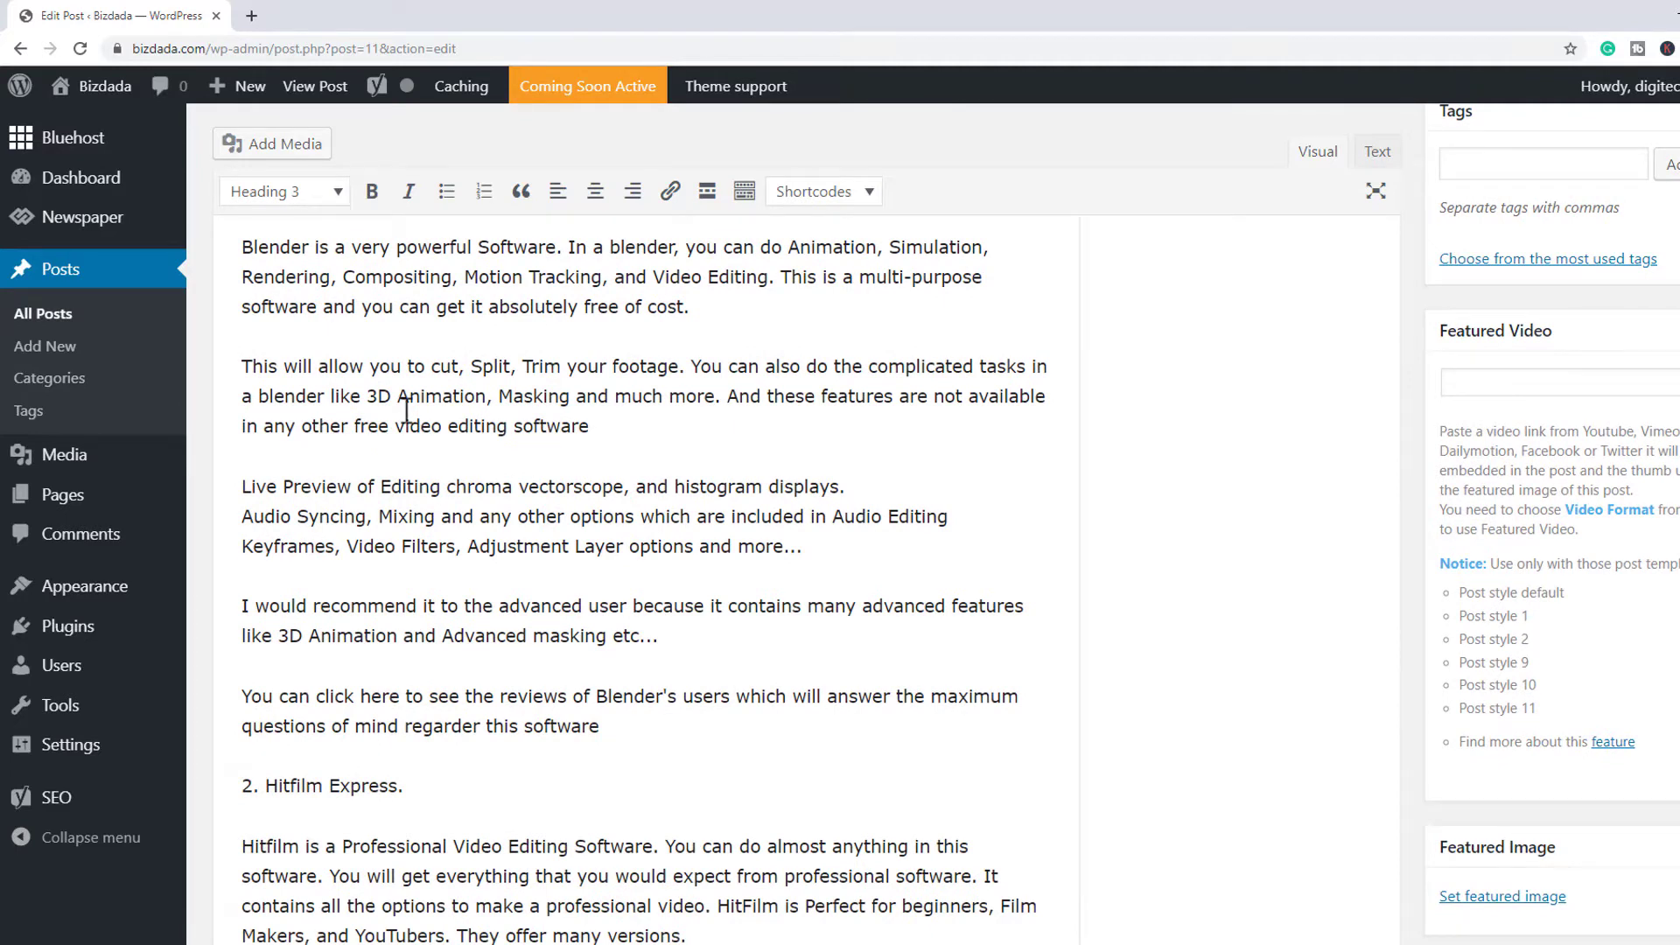
scroll(406, 408, "down", 3)
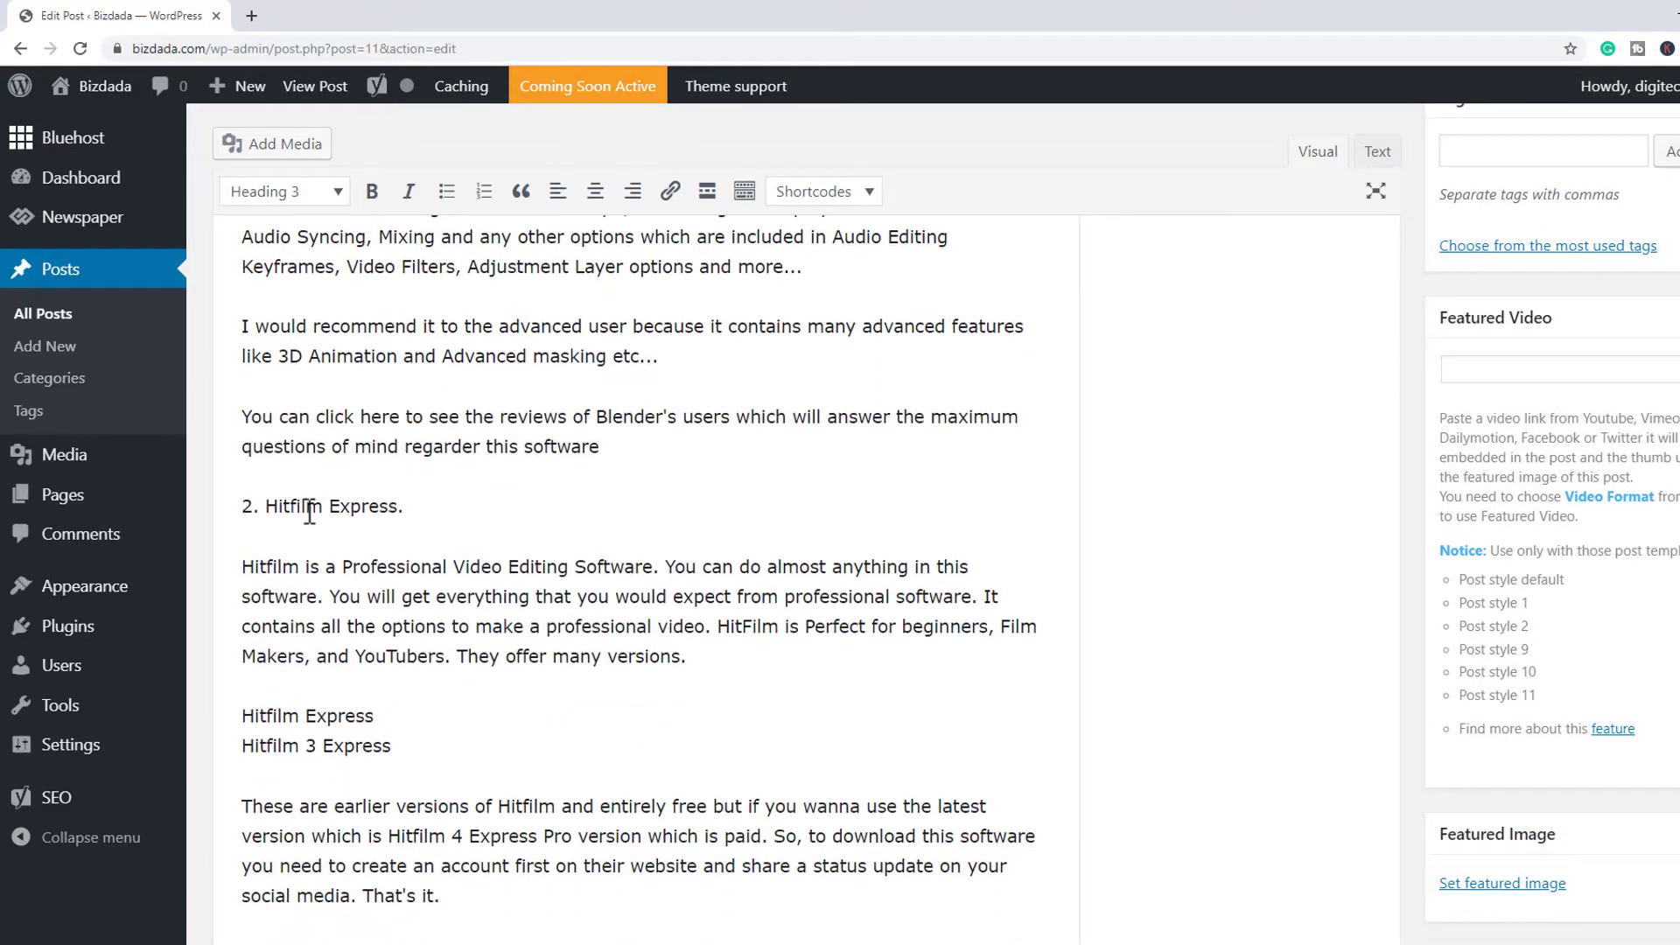
triple_click(358, 508)
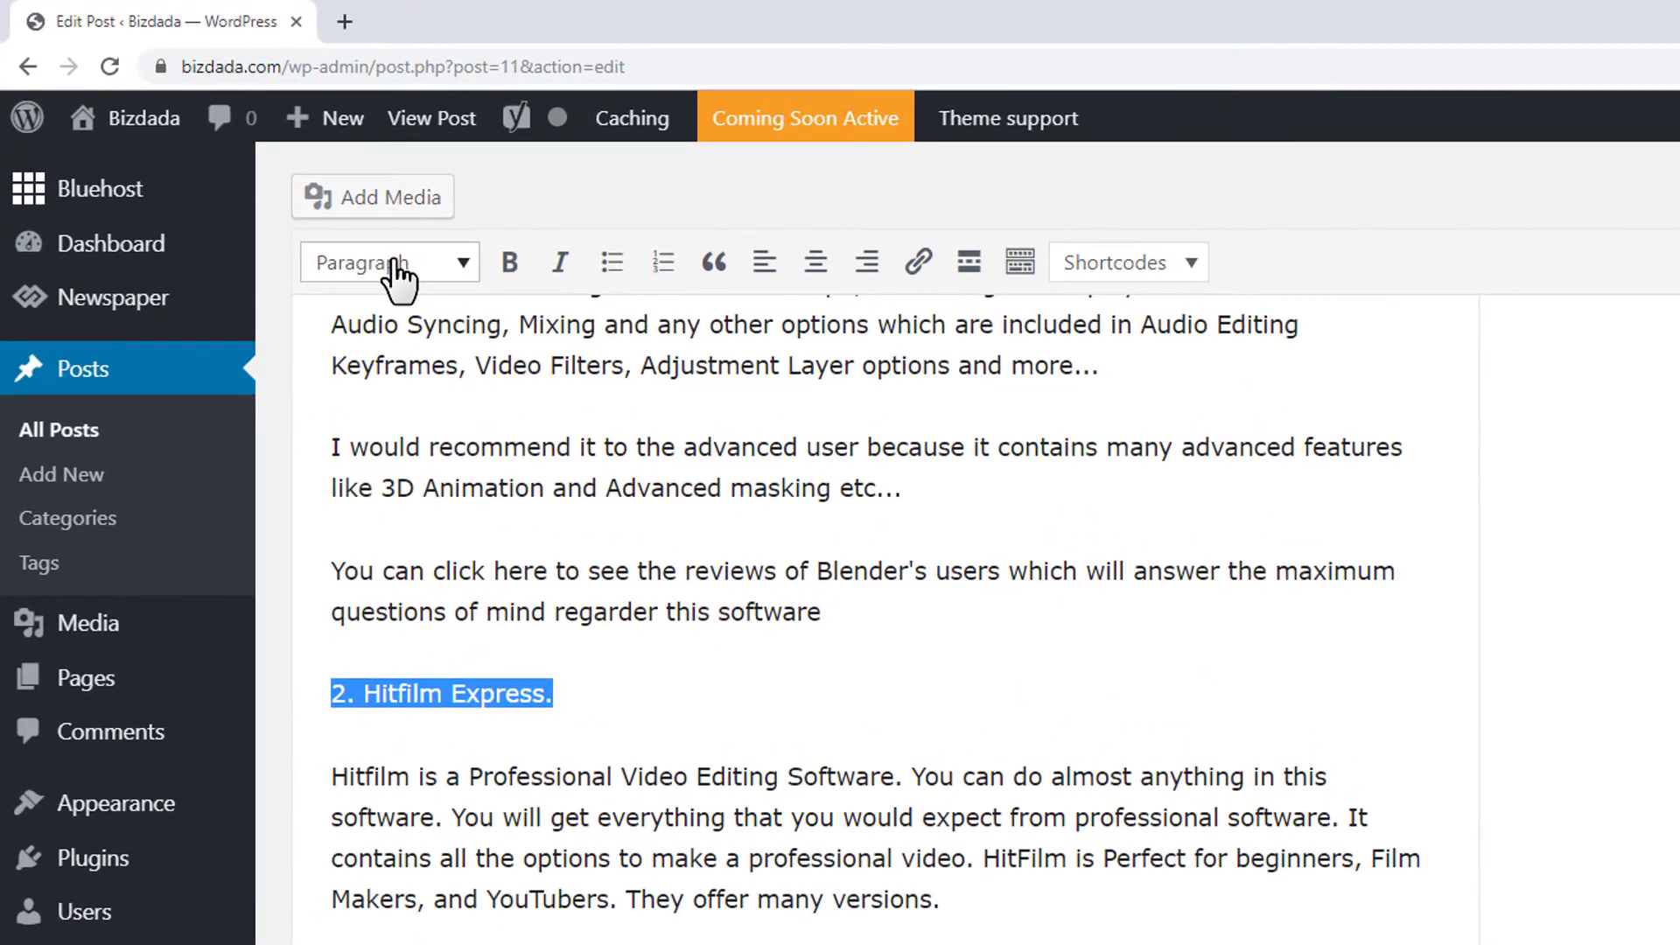
left_click(396, 263)
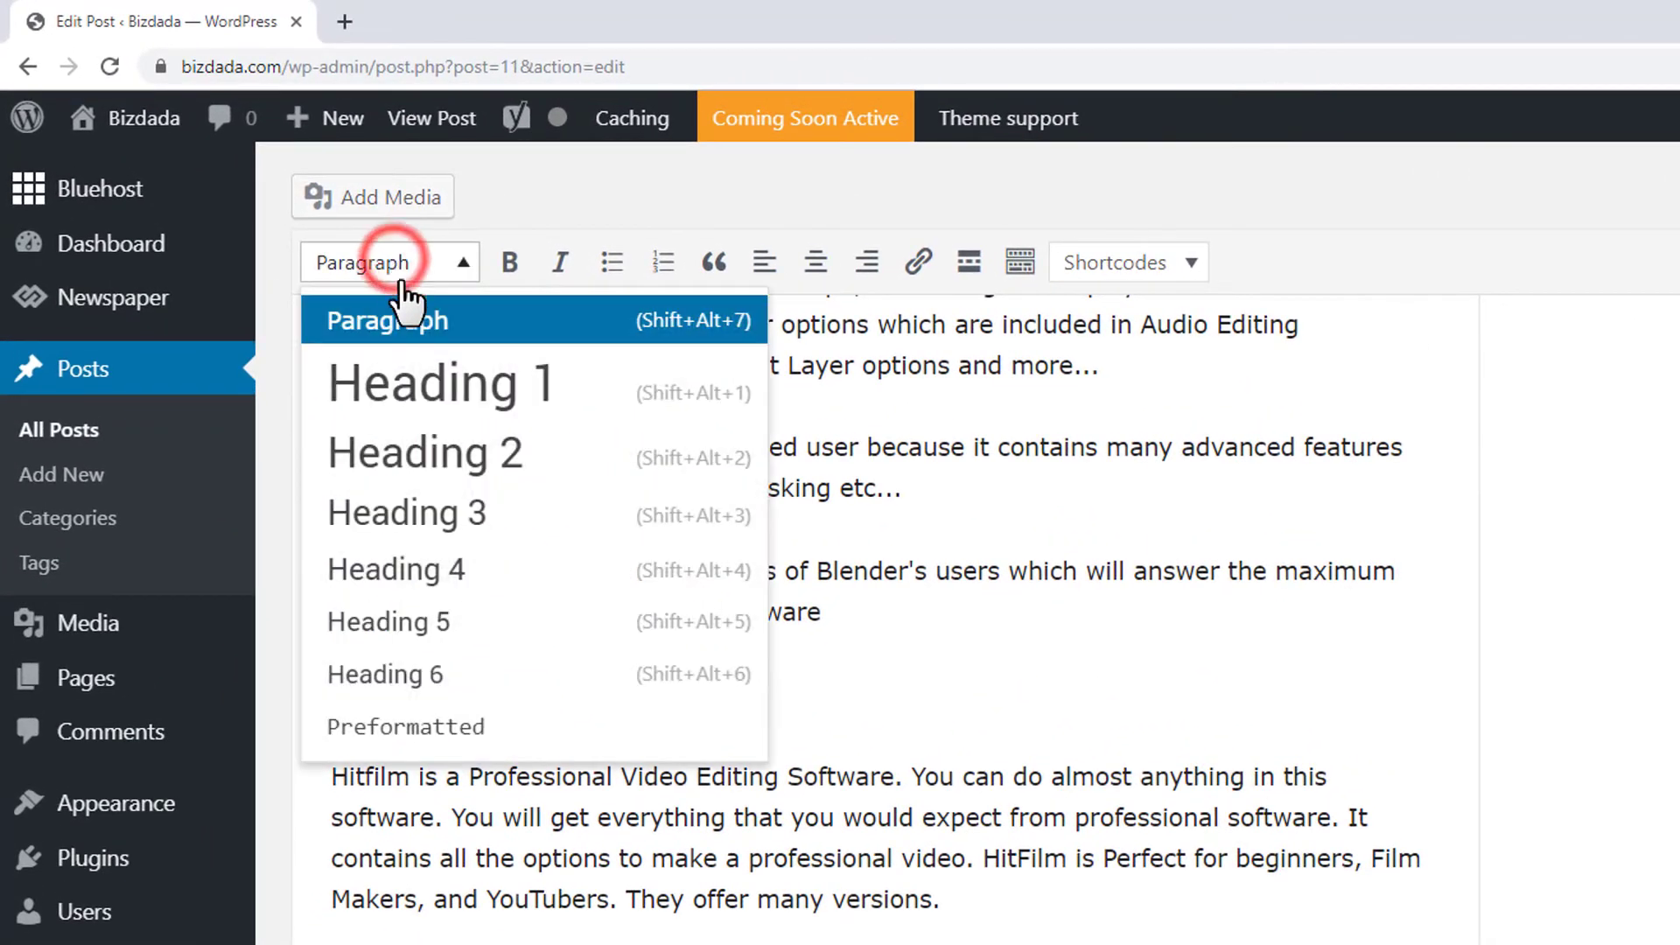
left_click(479, 523)
Format the "3. LightWorks." line after the Hitfilm section as Heading 3.
scroll(562, 635, "down", 4)
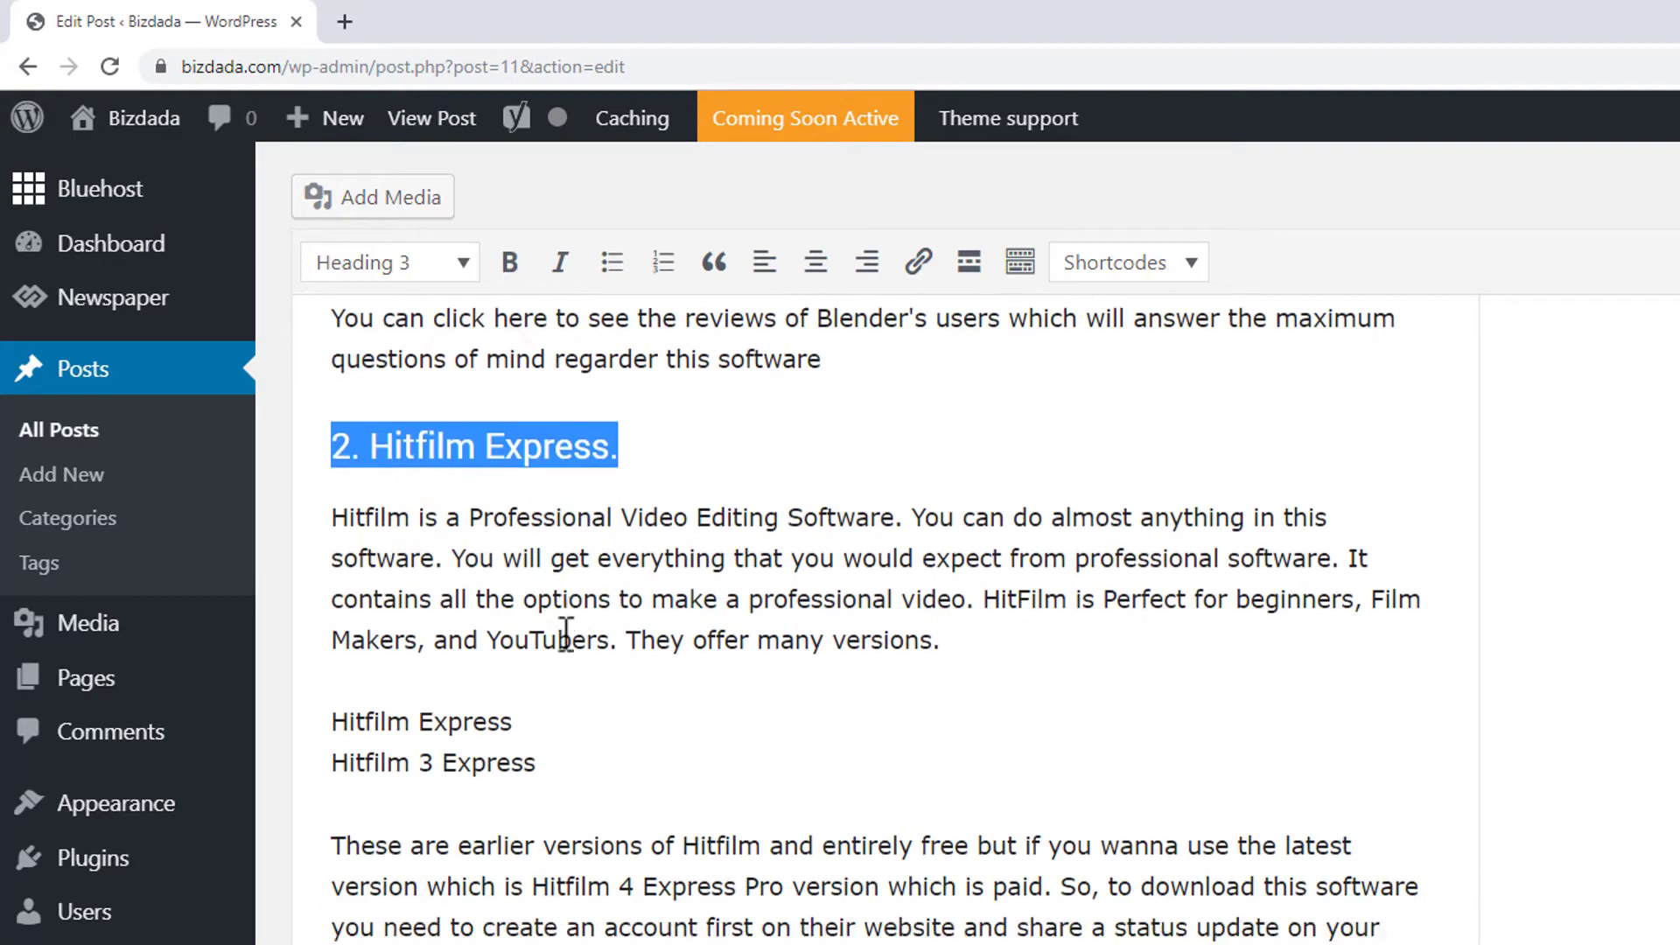
scroll(565, 632, "down", 6)
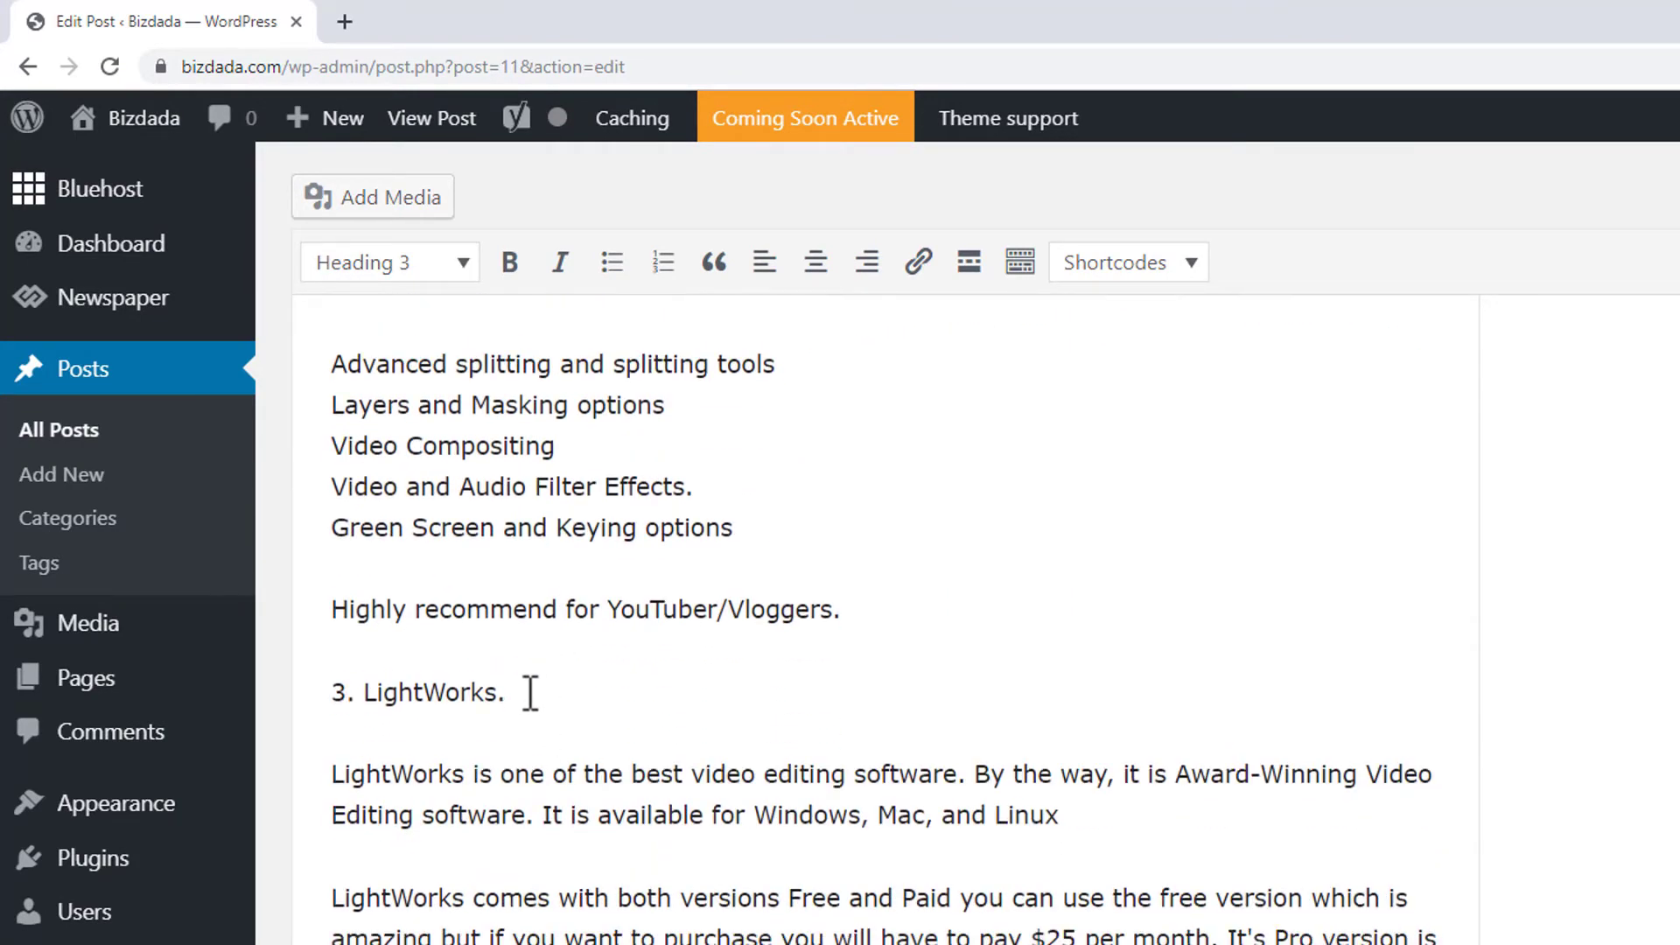
triple_click(525, 692)
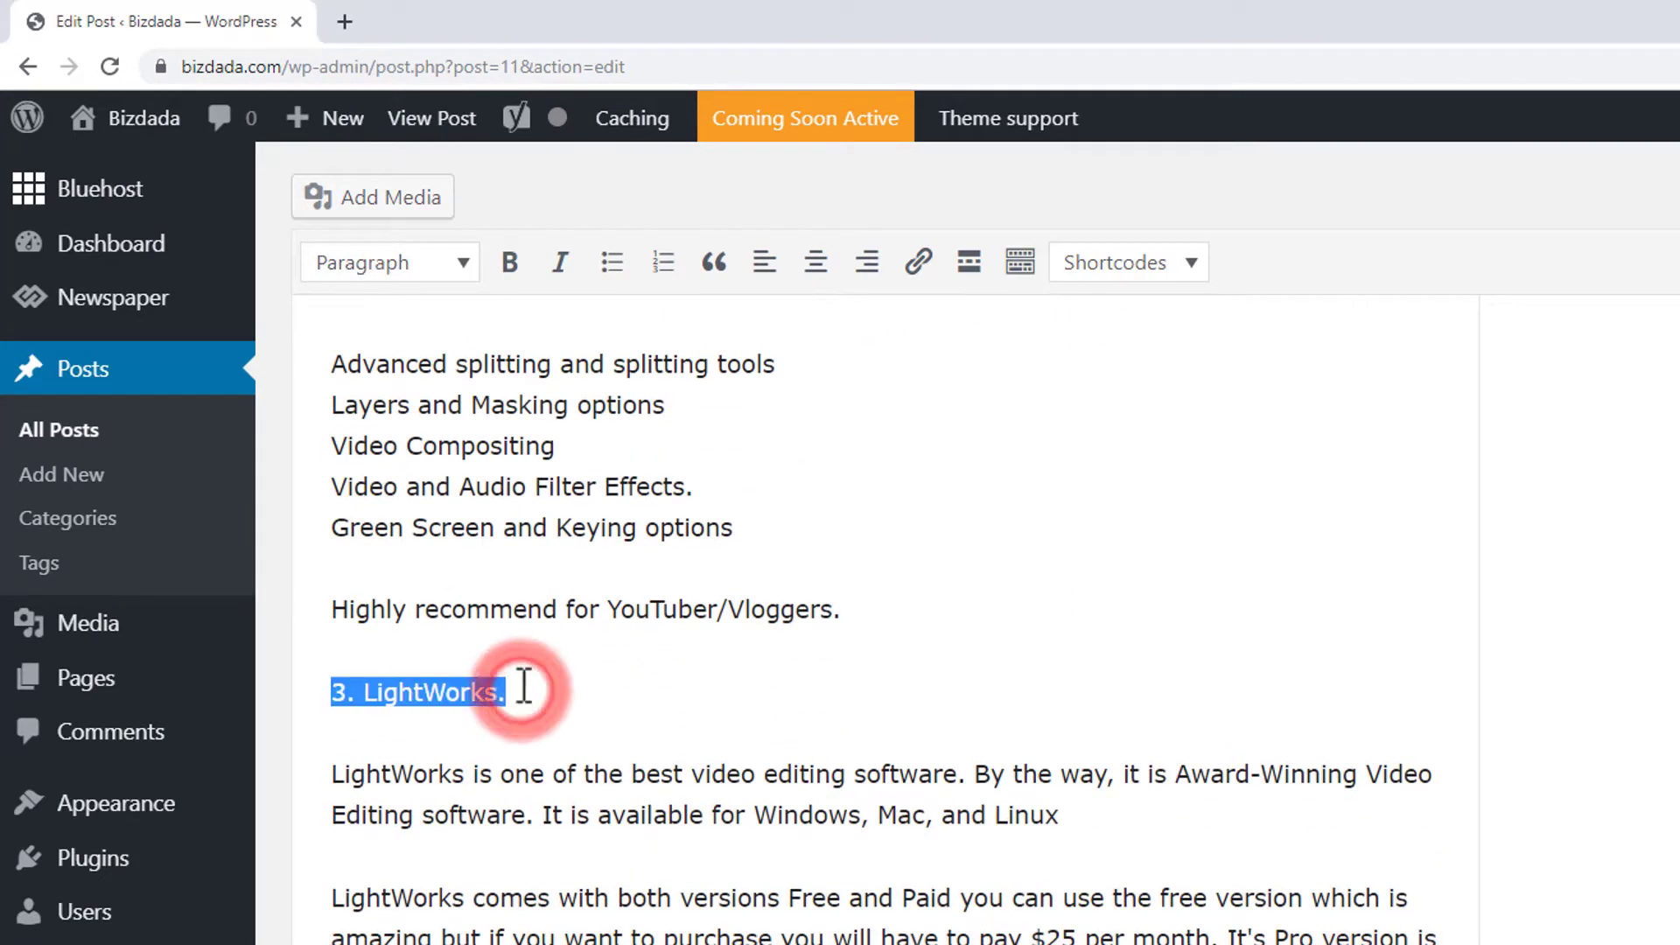
left_click(446, 264)
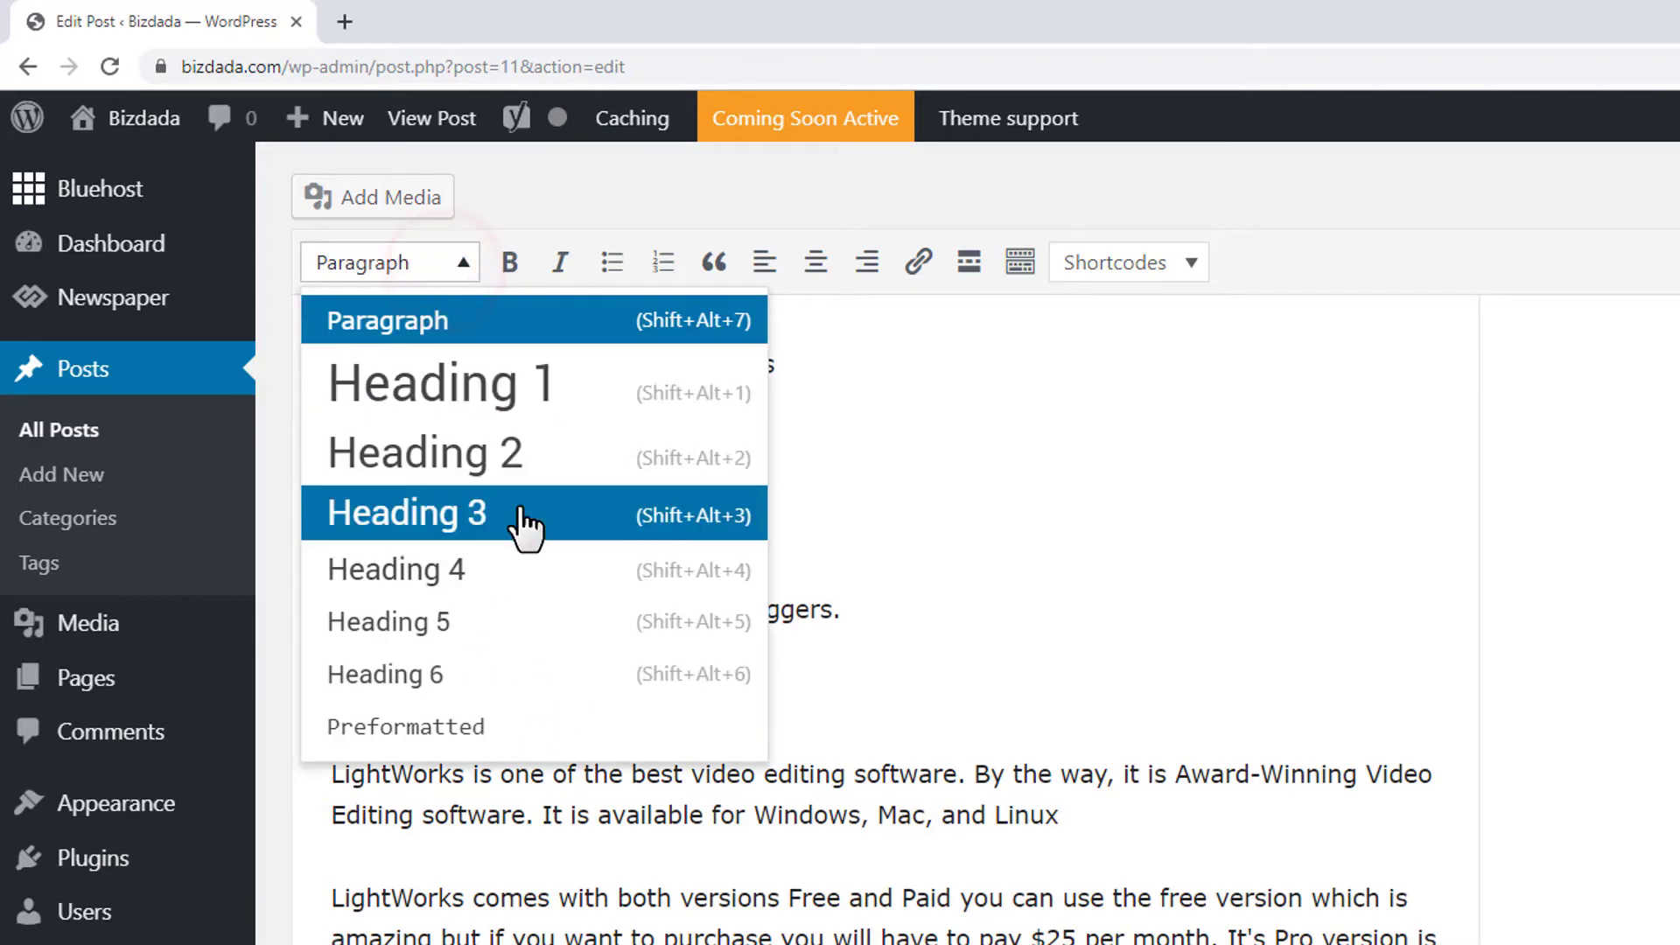
left_click(520, 509)
Format the "4. OpenShot." line after the LightWorks section as Heading 3.
scroll(665, 683, "down", 5)
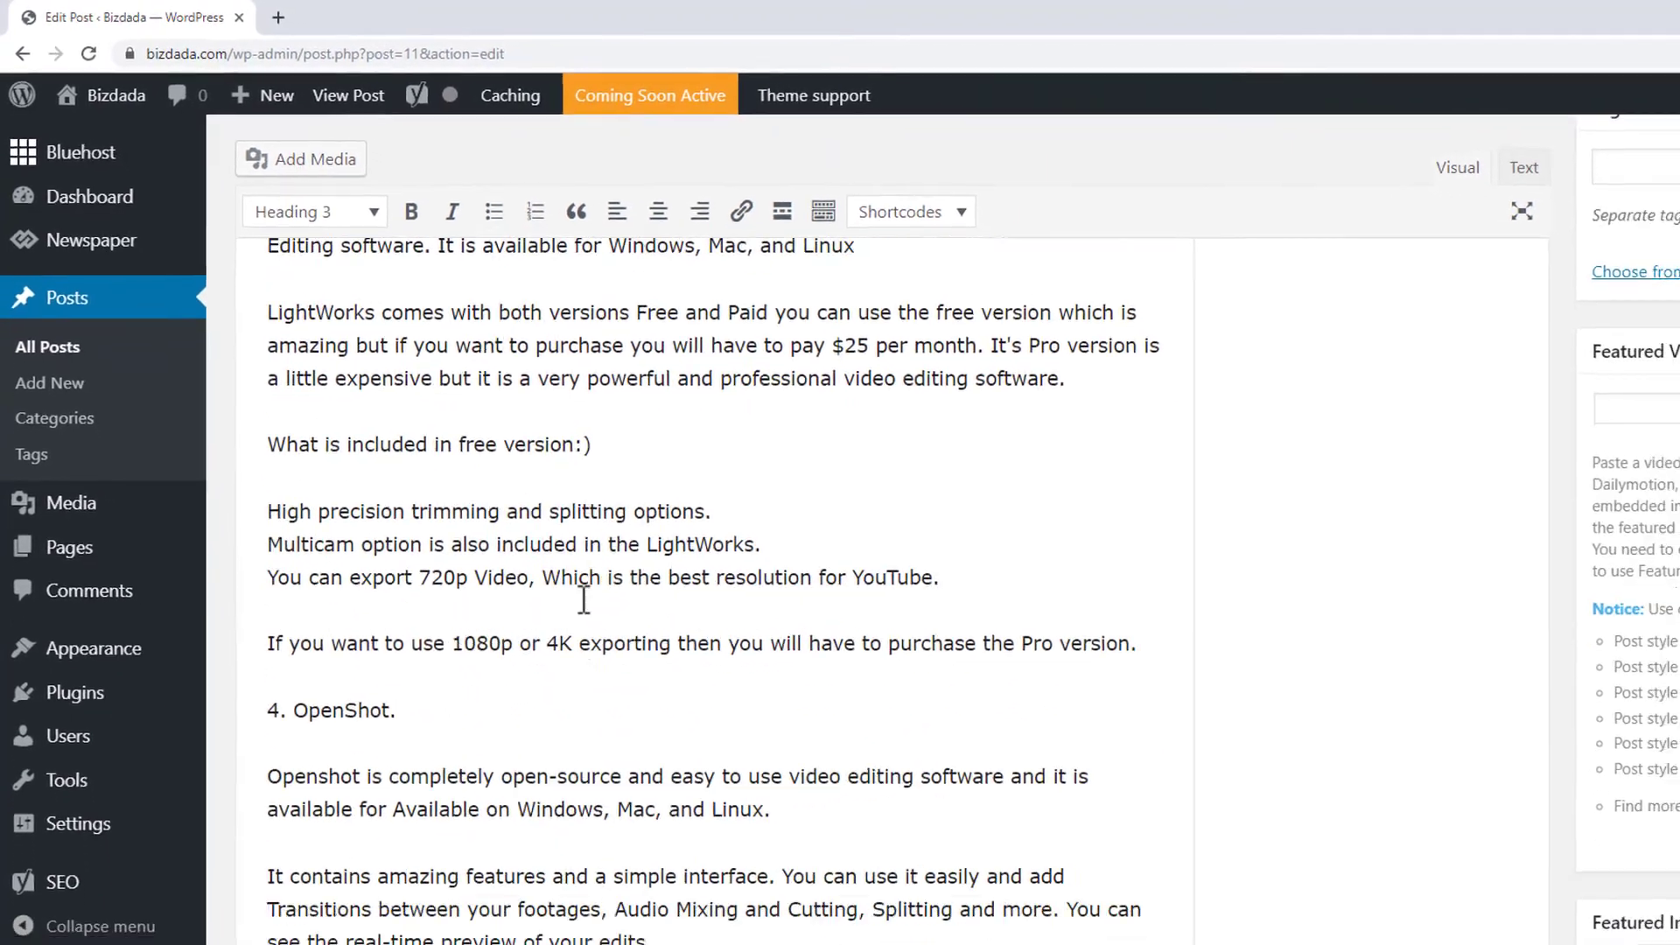
scroll(583, 600, "down", 1)
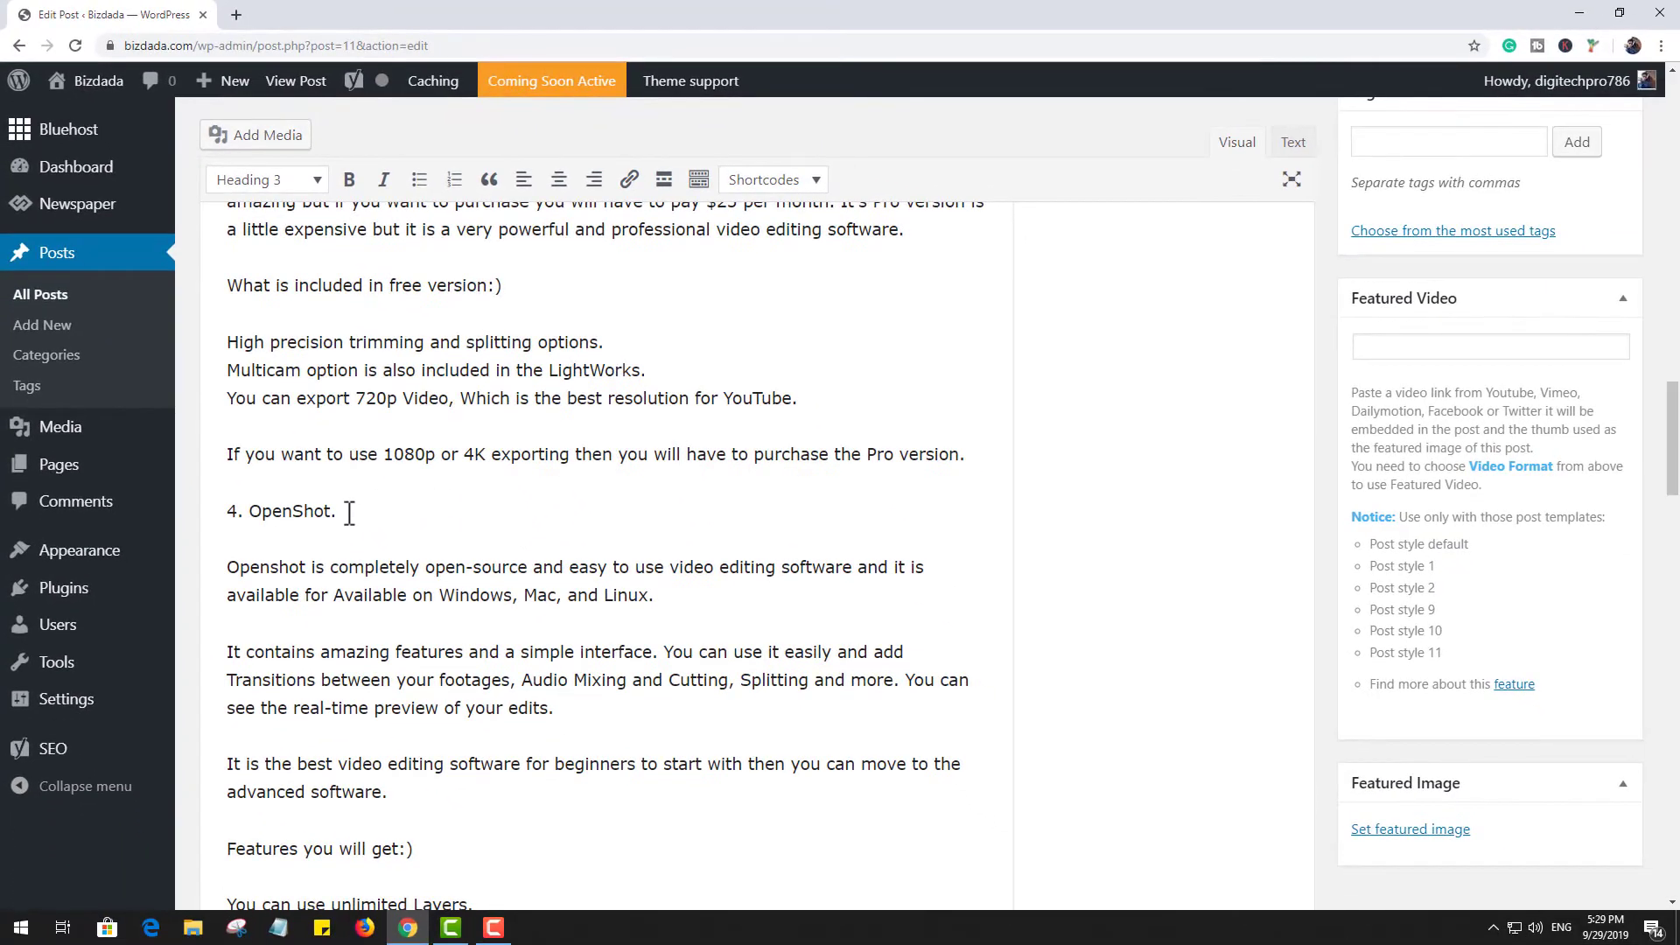
triple_click(348, 513)
left_click(267, 179)
left_click(337, 350)
Format the "5. Shortcut." line after the OpenShot section as Heading 3 and deselect it.
scroll(341, 455, "down", 6)
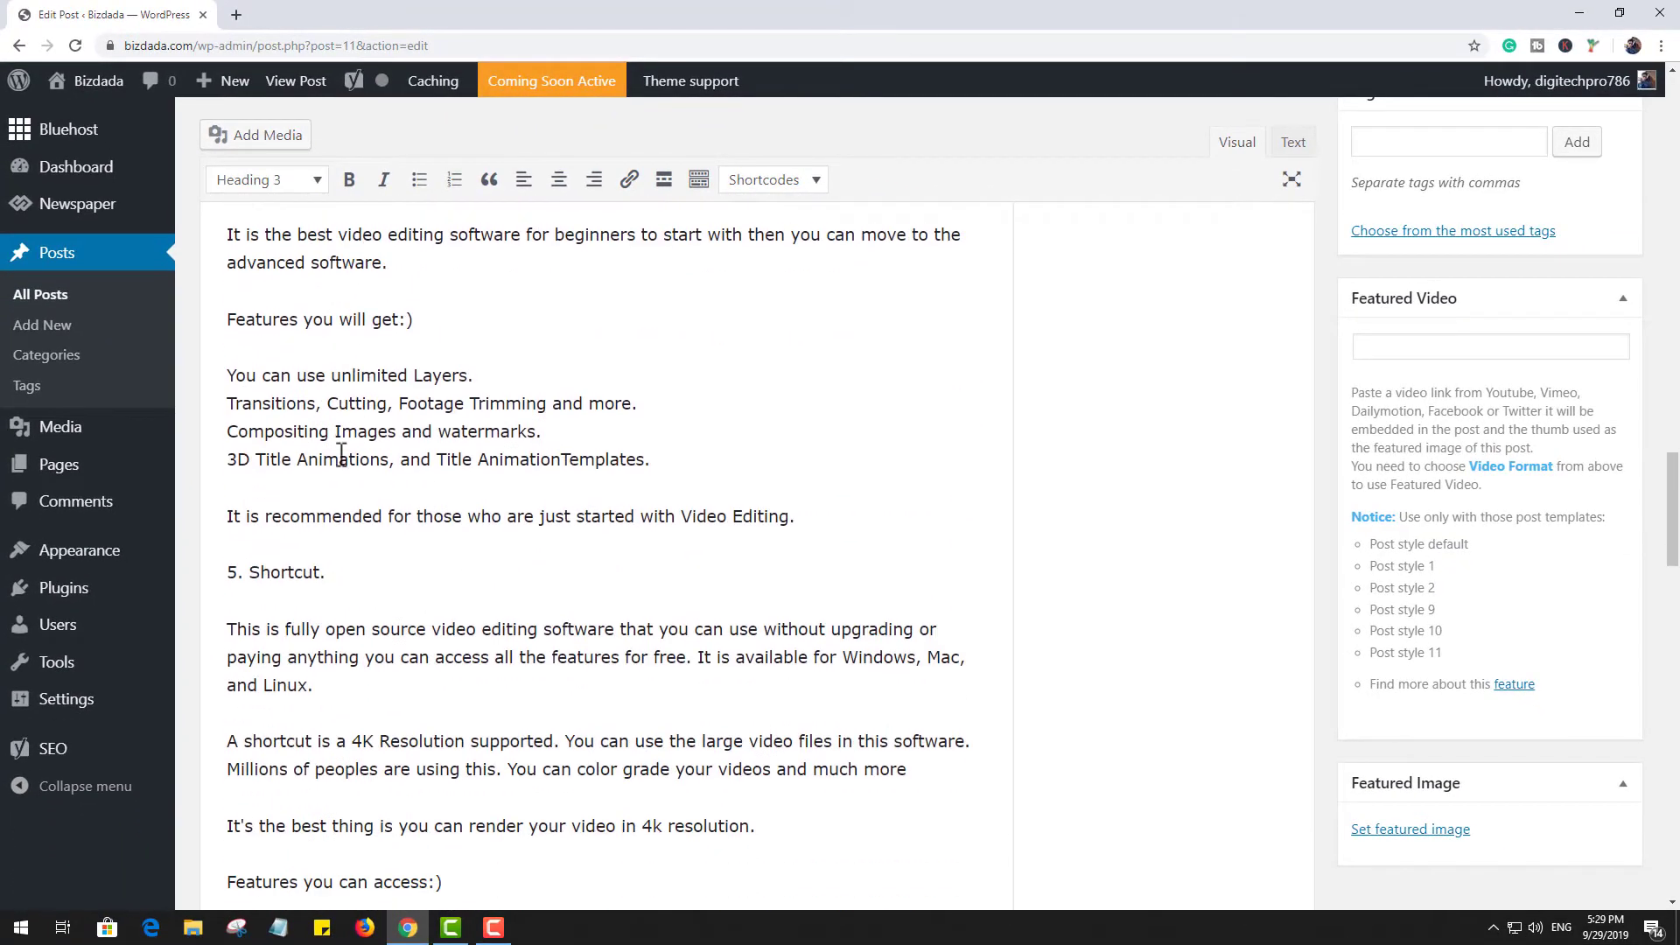
triple_click(341, 572)
left_click(289, 182)
left_click(333, 348)
scroll(338, 350, "down", 3)
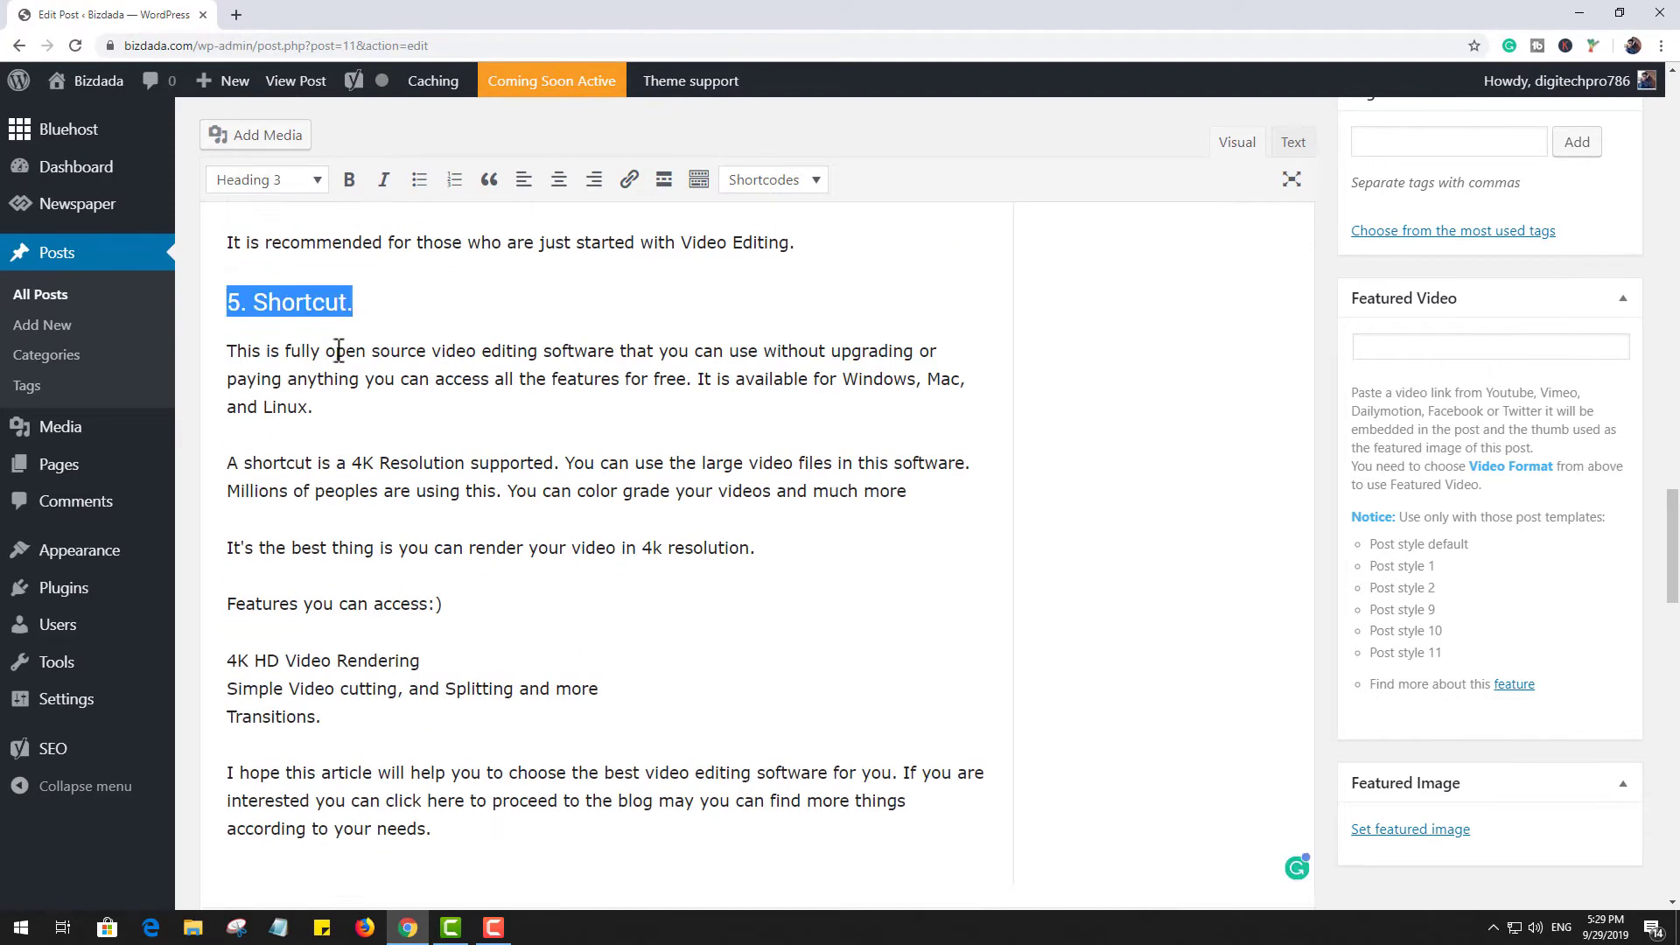
scroll(339, 350, "up", 5)
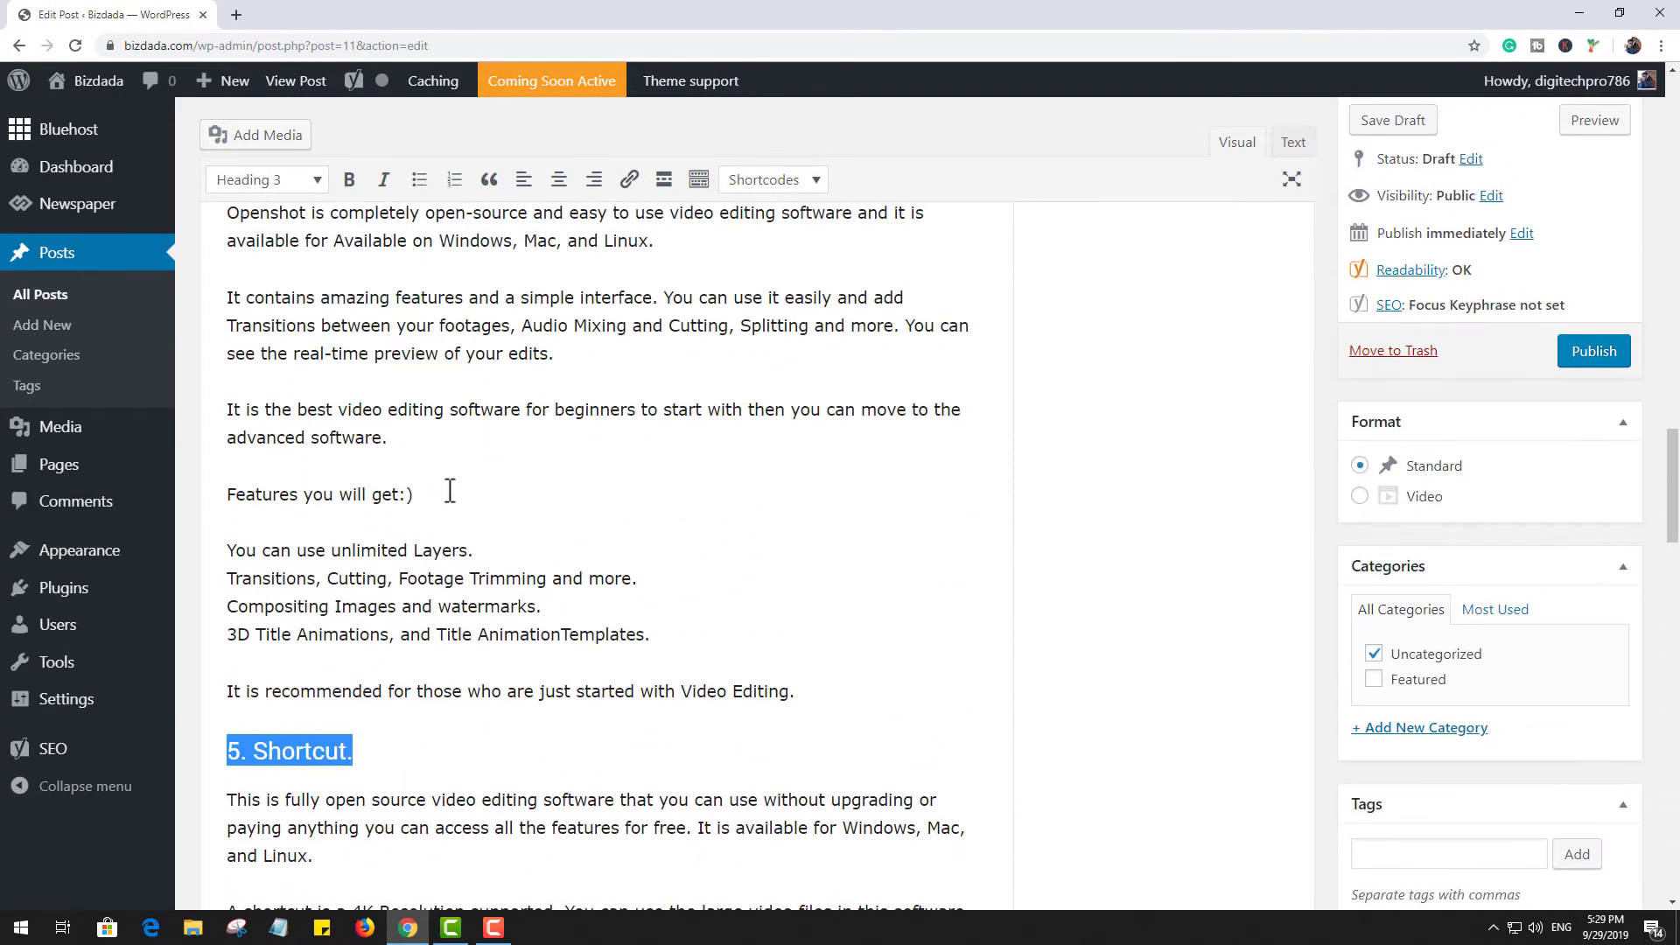
left_click(435, 496)
Make the numbered software headings bold, from "5. Shortcut." back up to "1. Blender.".
scroll(411, 498, "down", 4)
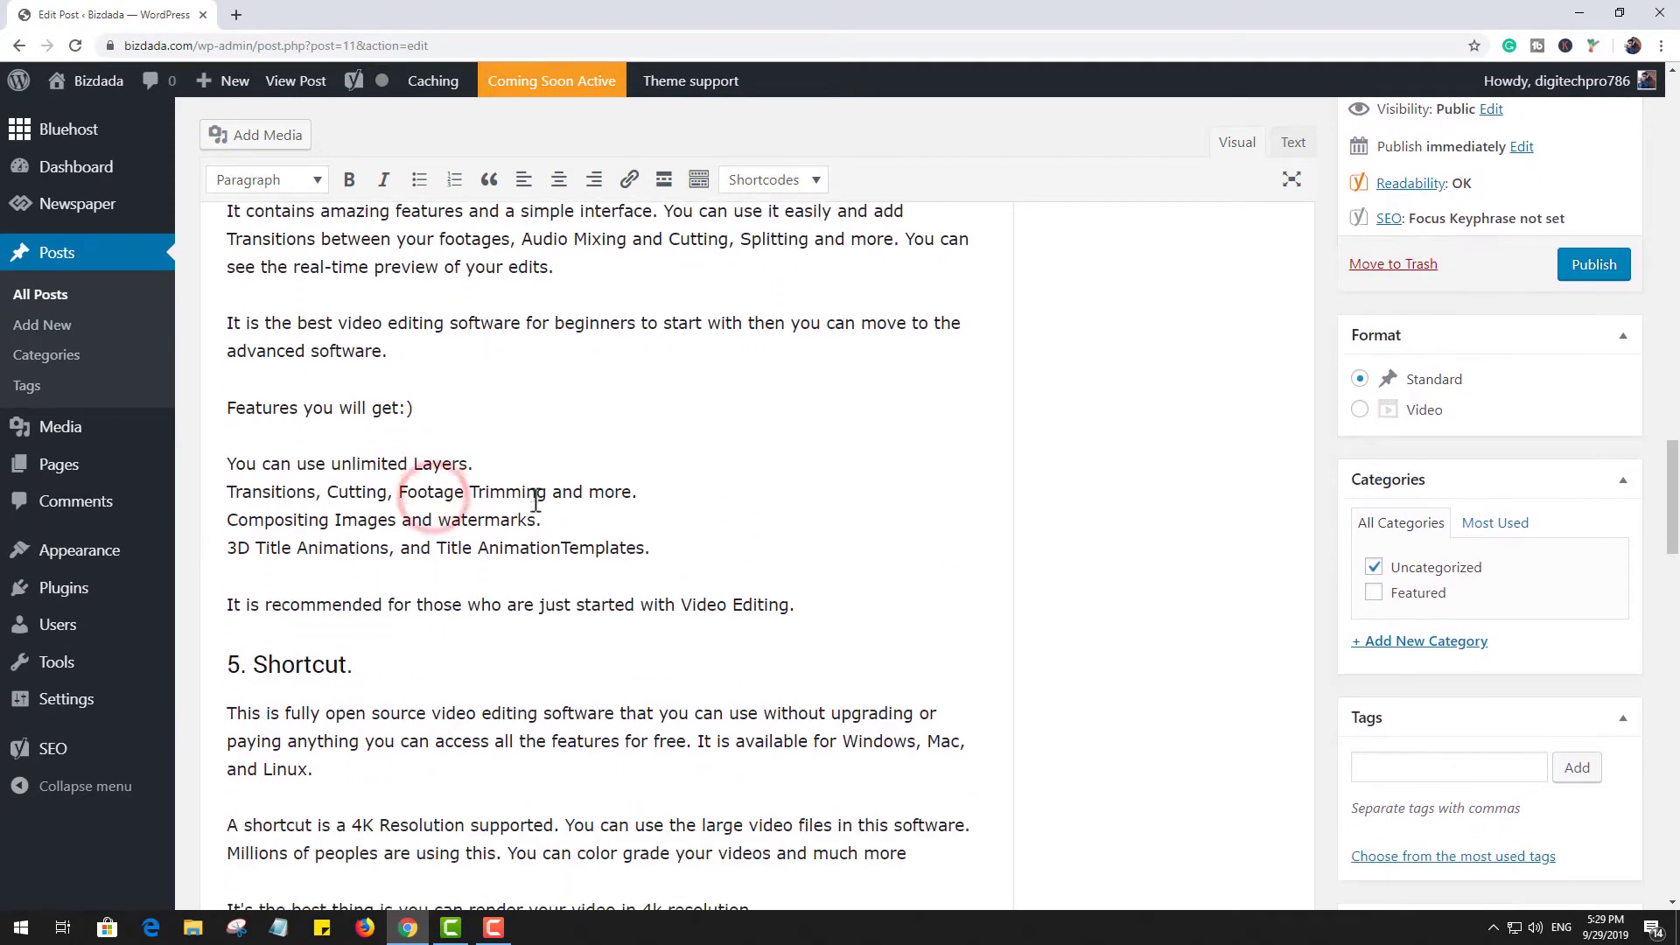
scroll(375, 506, "up", 1)
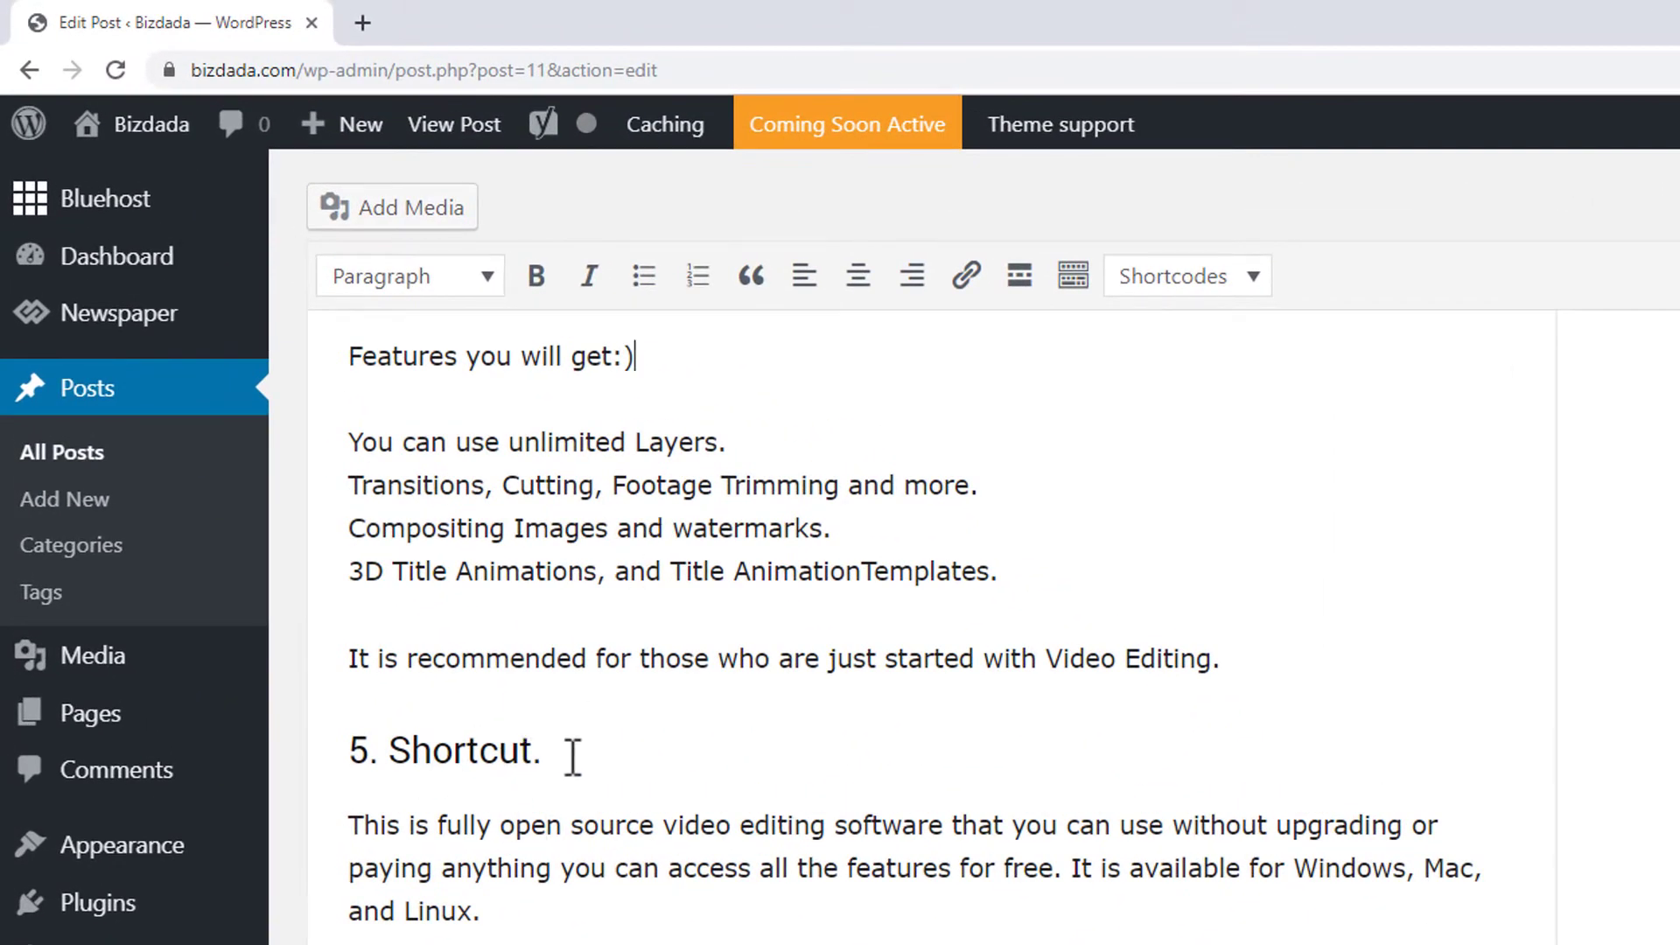
triple_click(569, 754)
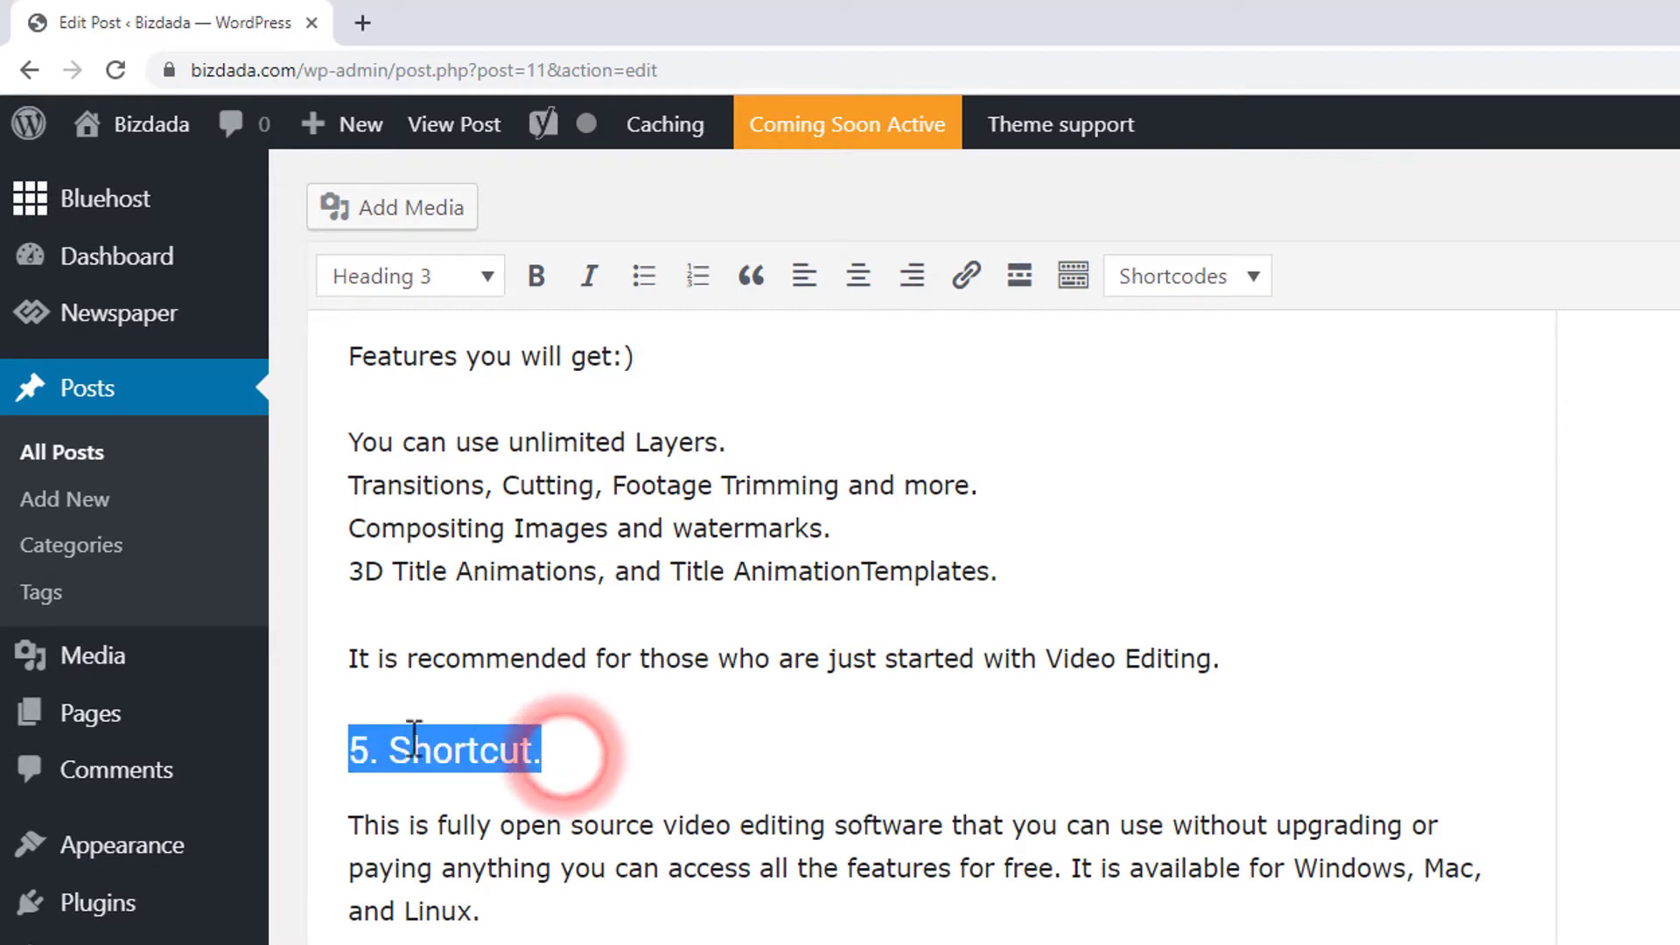
left_click(536, 276)
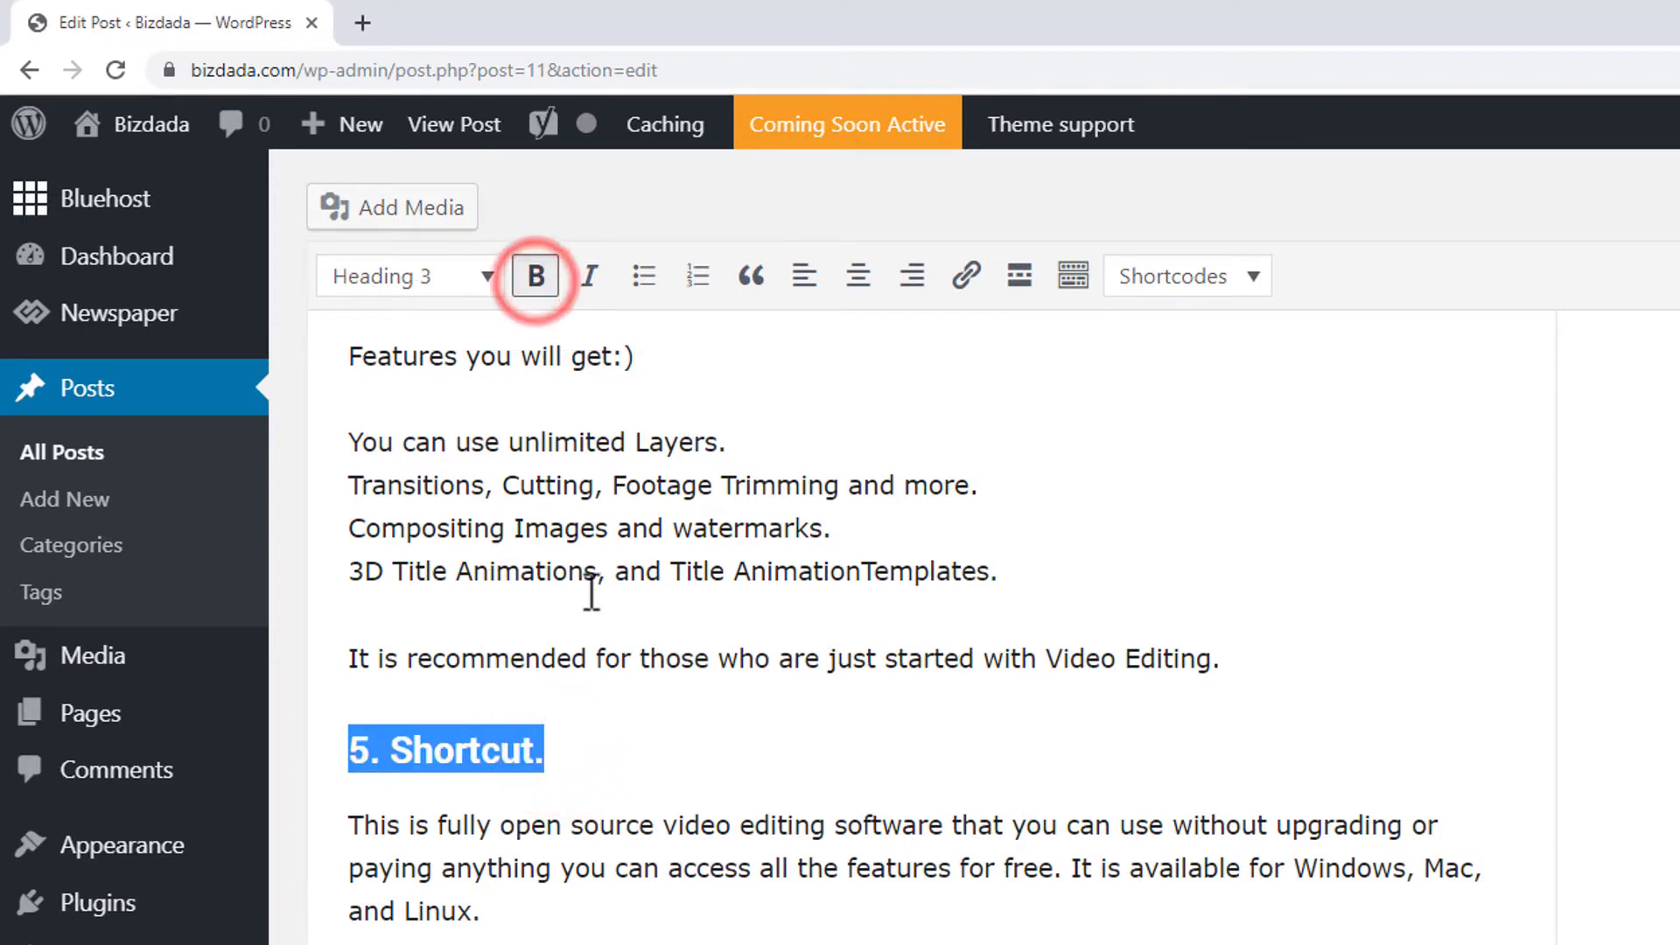
scroll(589, 589, "up", 10)
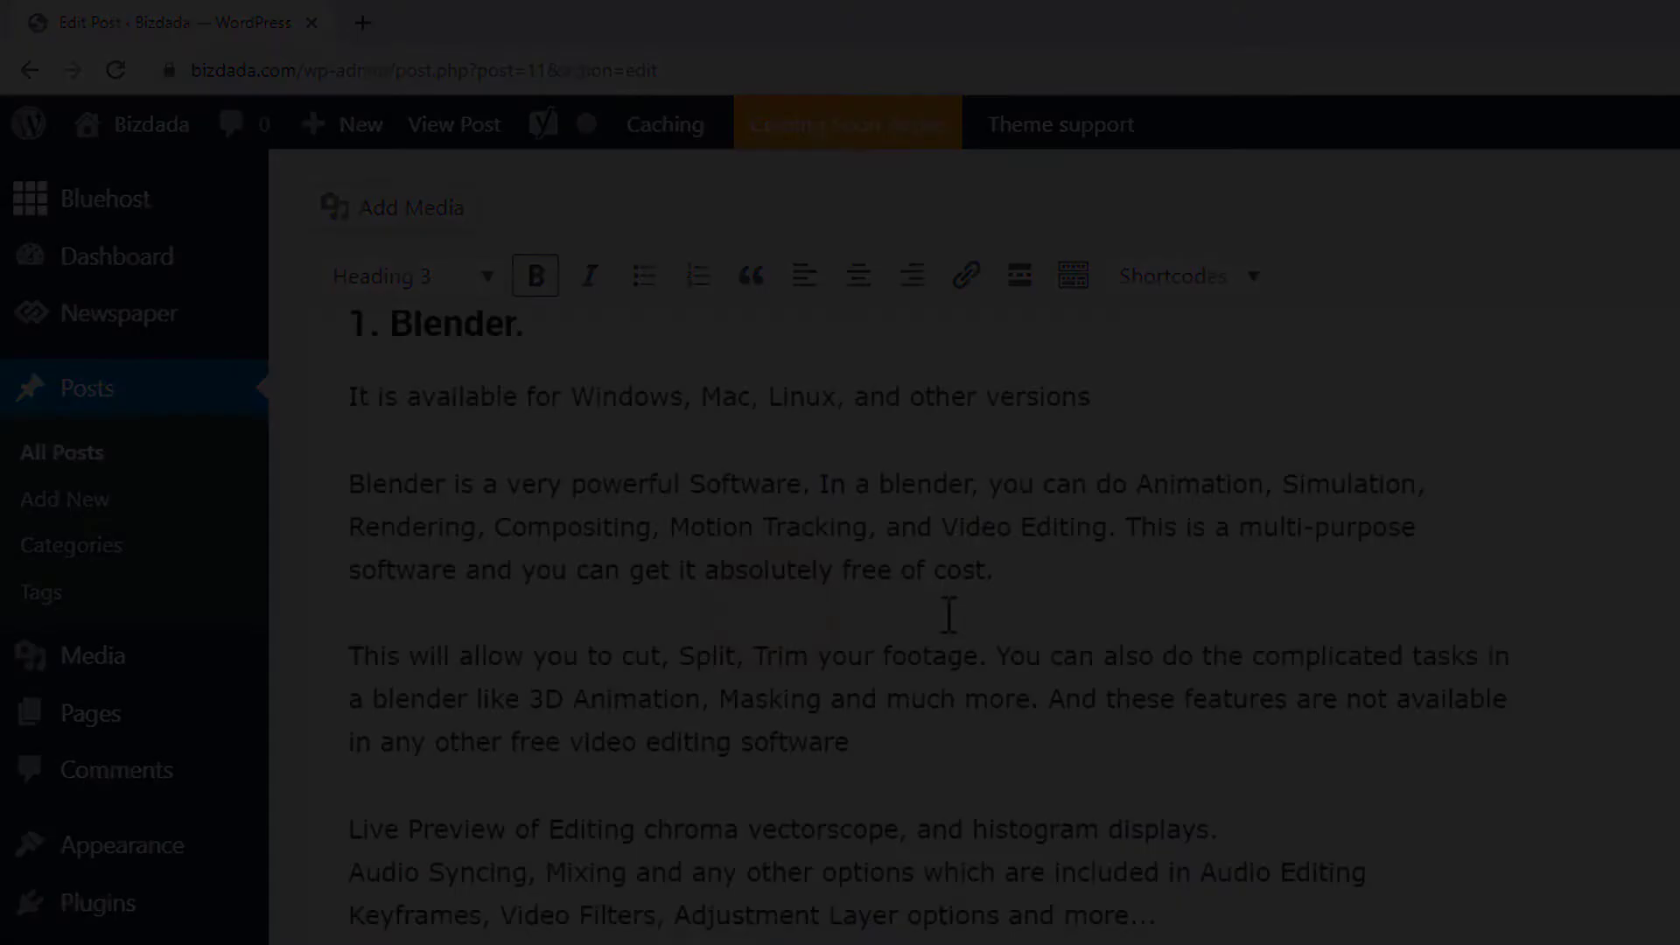
scroll(1005, 702, "down", 3)
scroll(1006, 702, "up", 10)
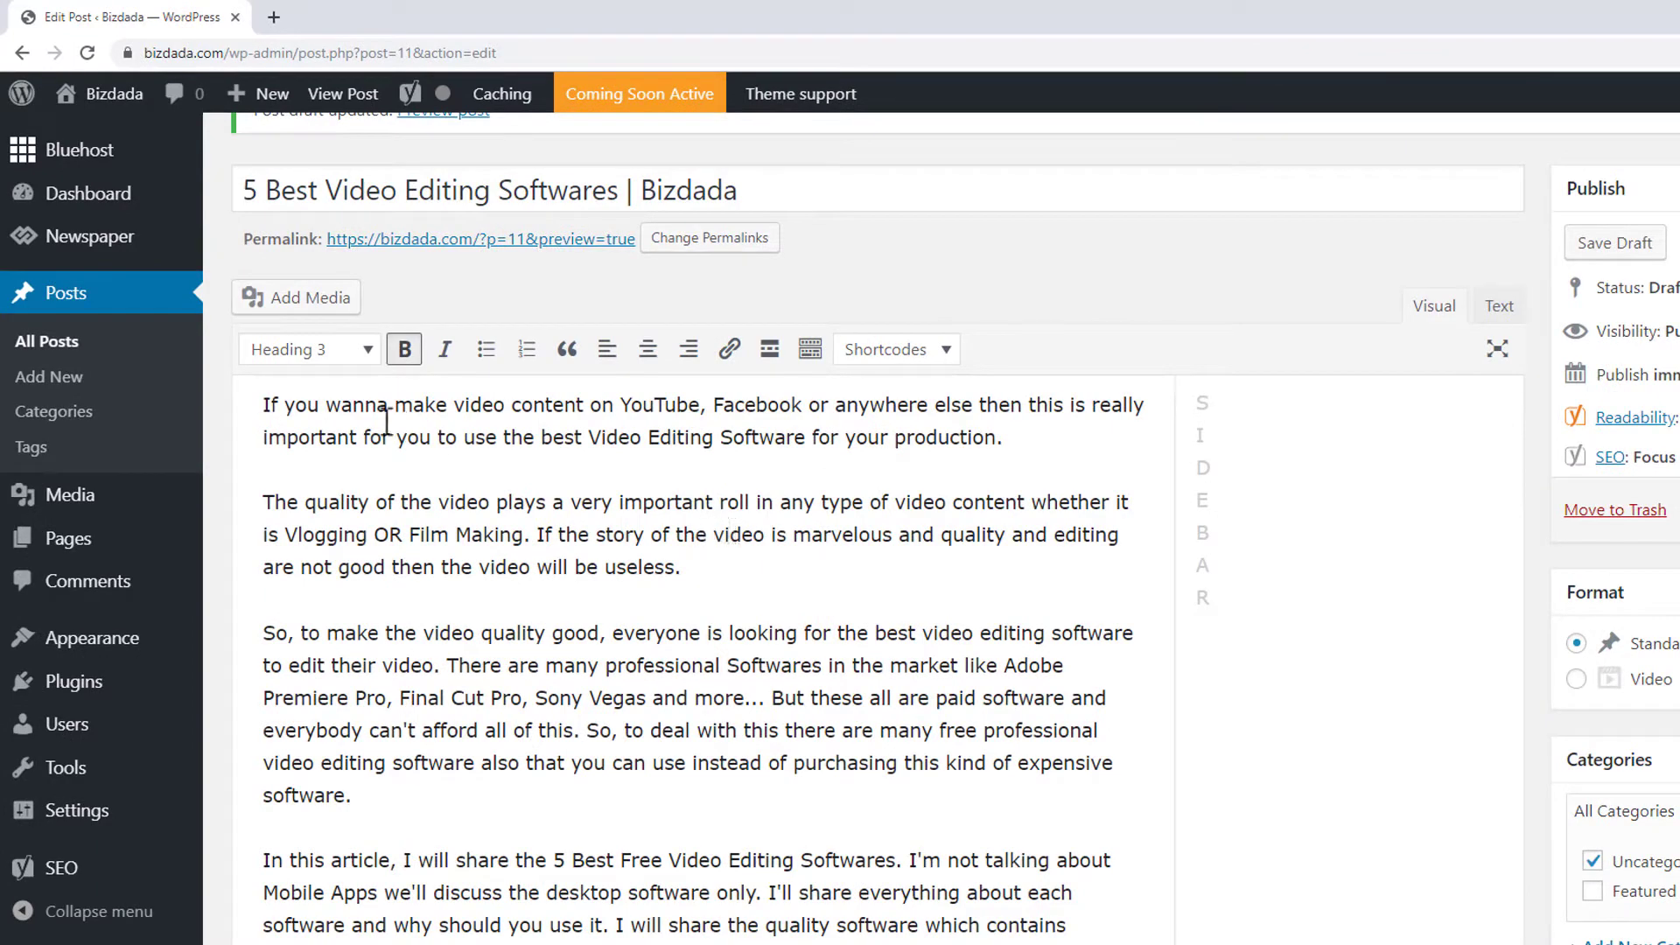
Review the whole post from the introduction to the closing paragraph, checking the bold numbered software headings.
scroll(486, 619, "down", 2)
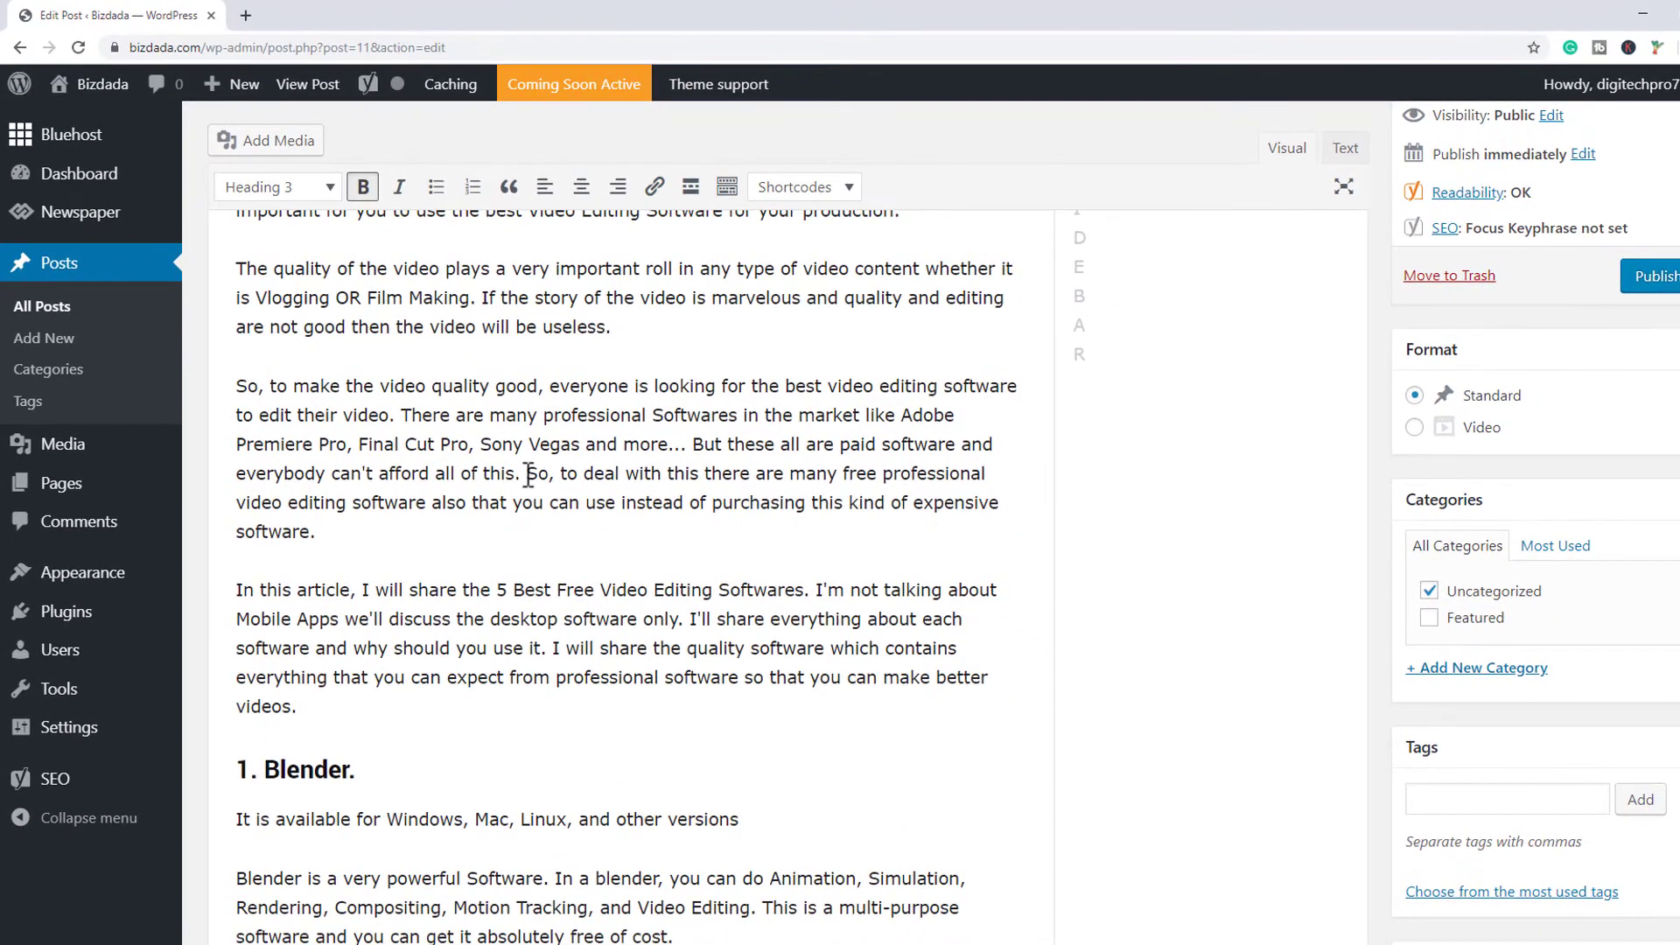
scroll(837, 520, "down", 4)
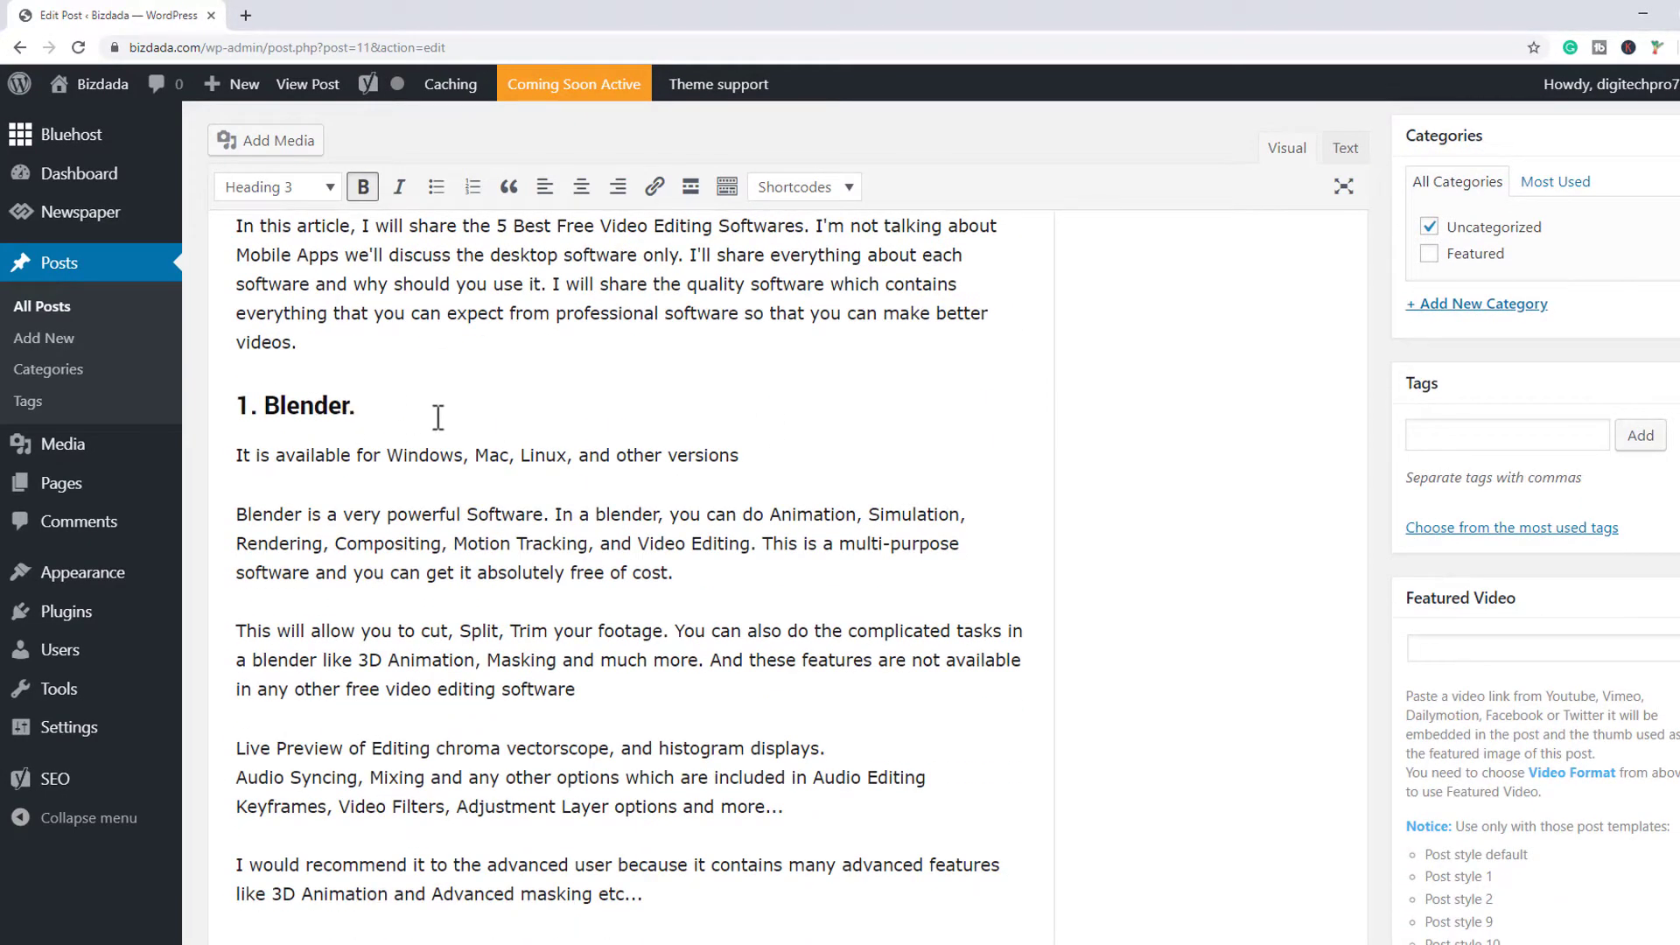
scroll(442, 417, "down", 4)
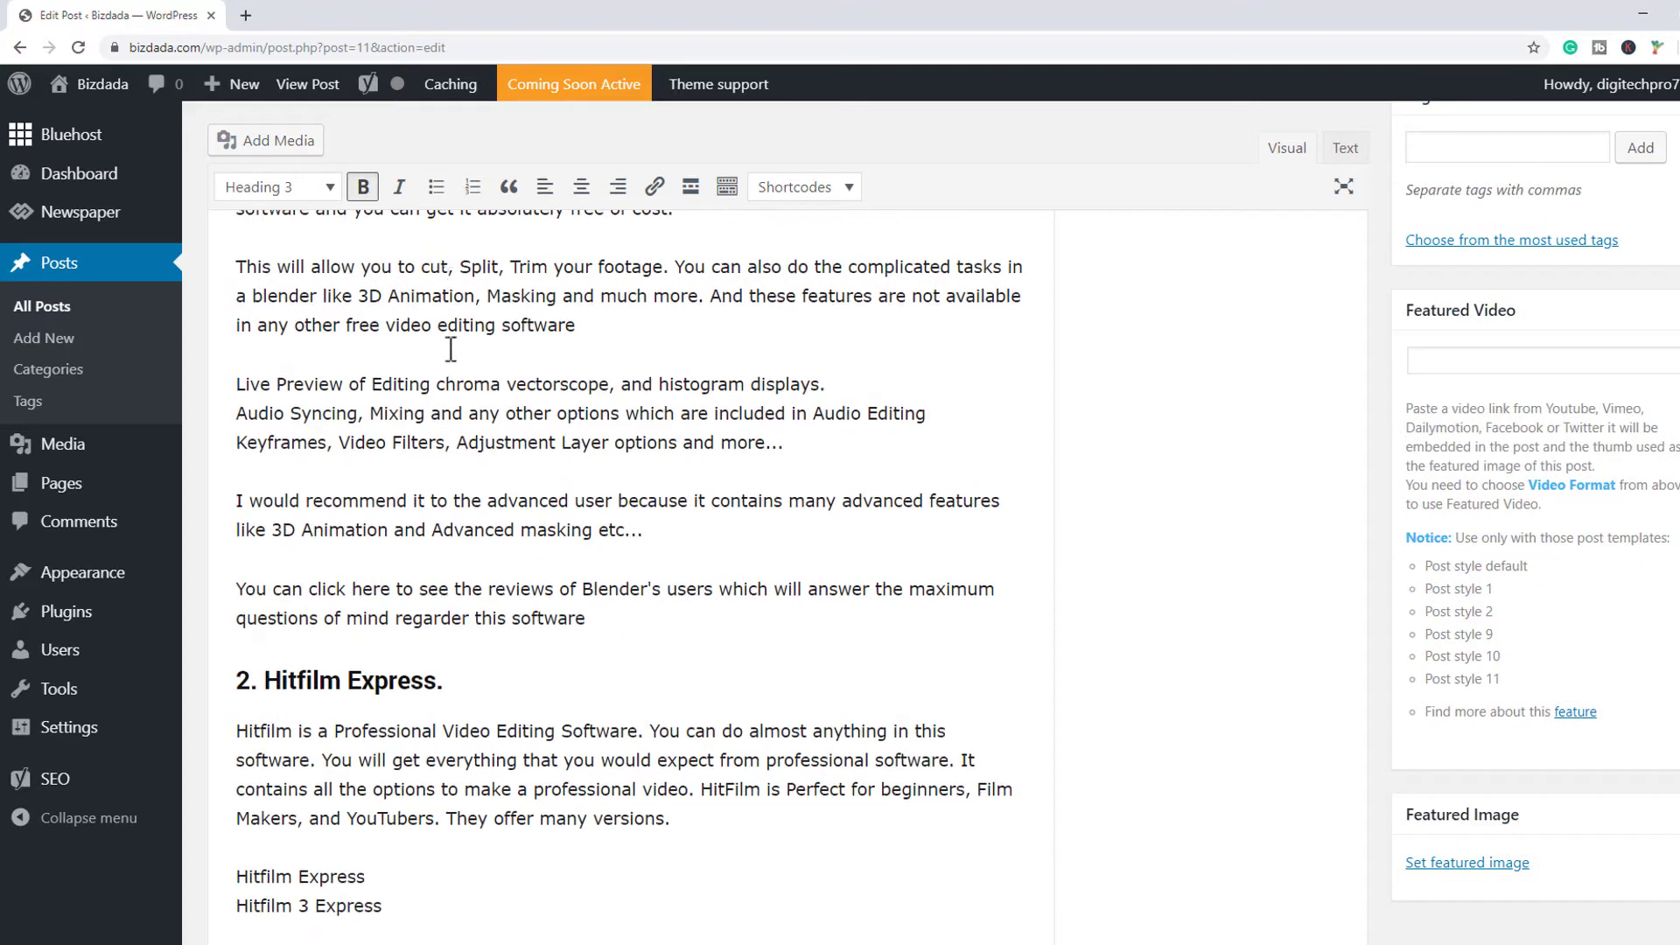
scroll(475, 416, "down", 3)
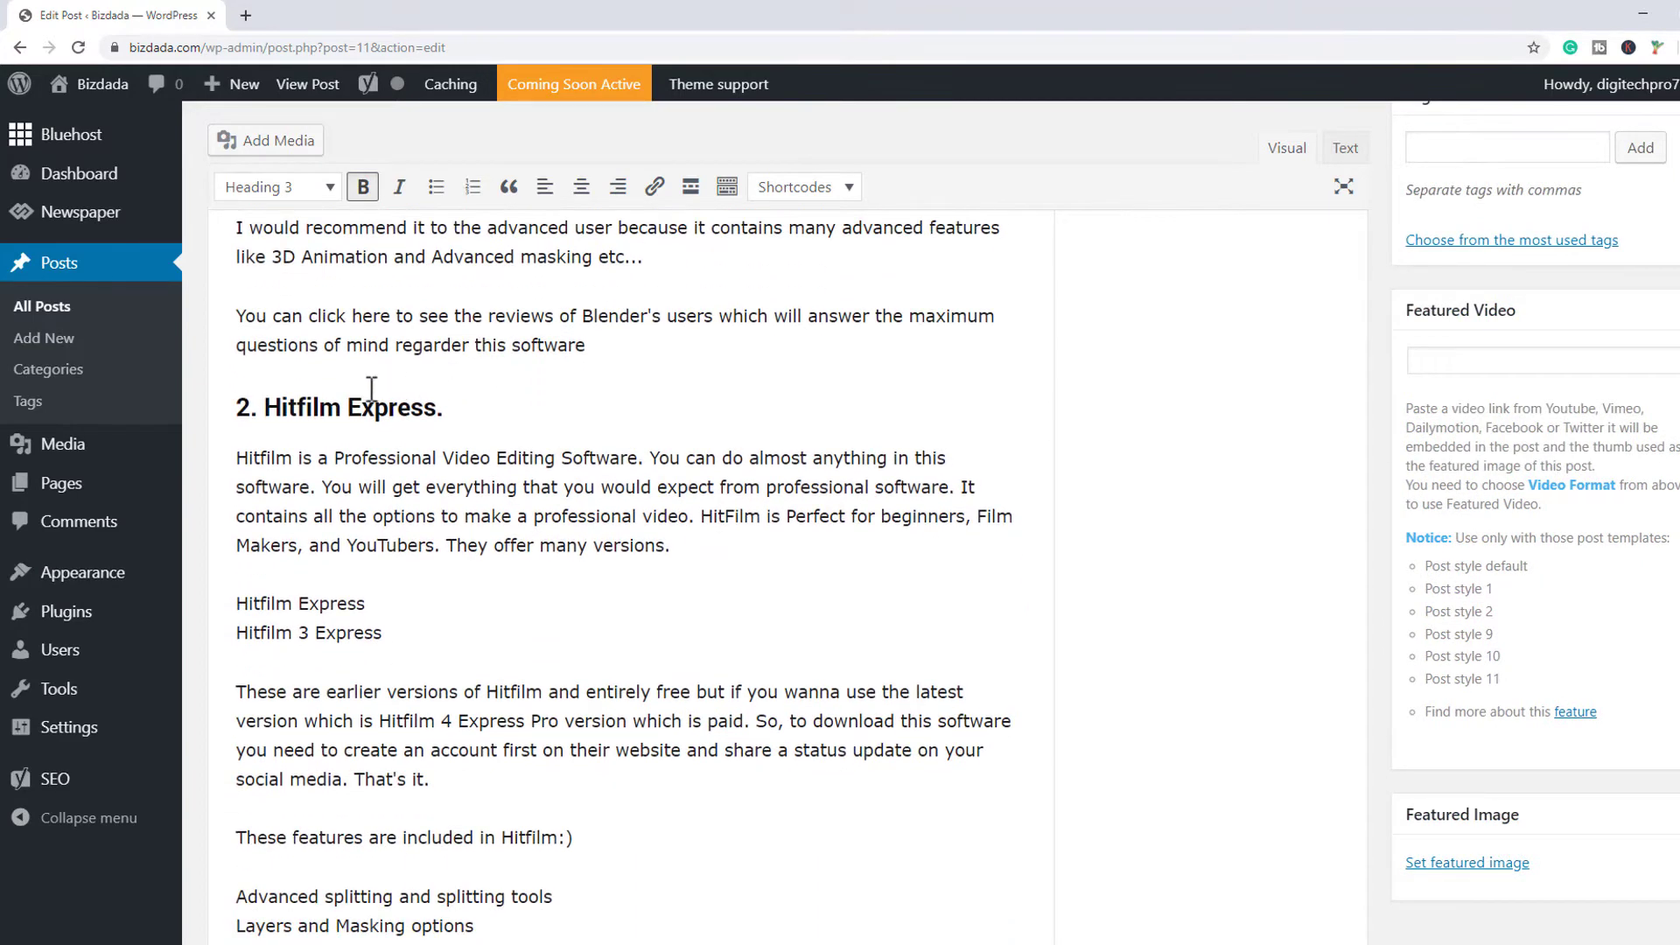
scroll(419, 423, "down", 7)
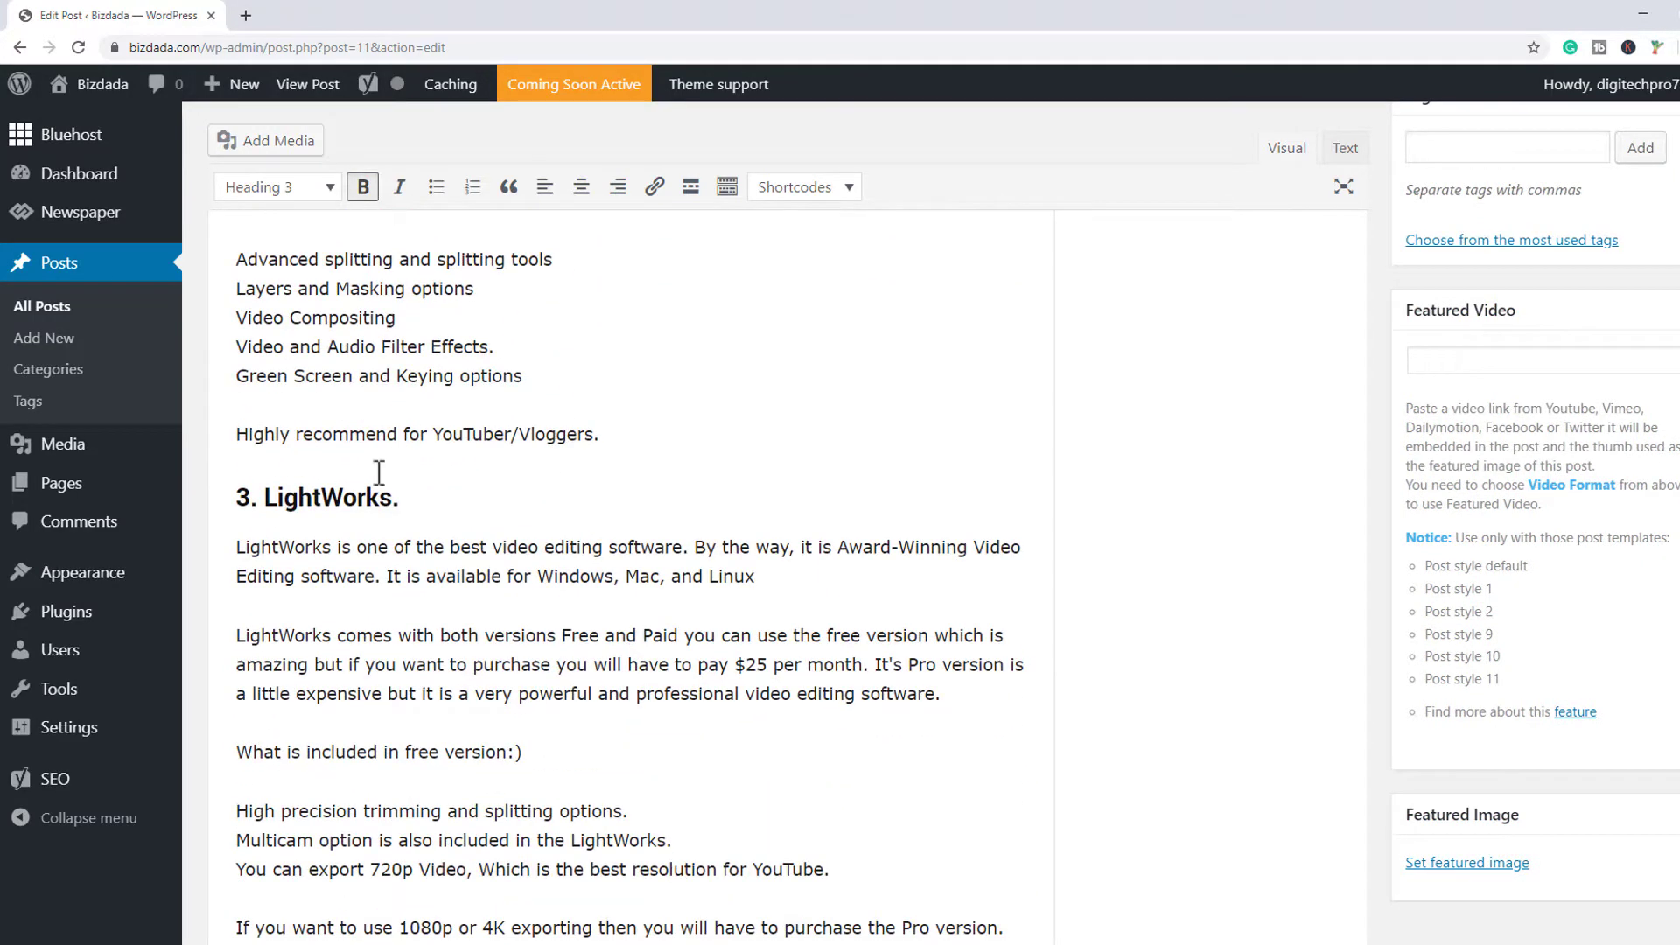
scroll(379, 473, "down", 9)
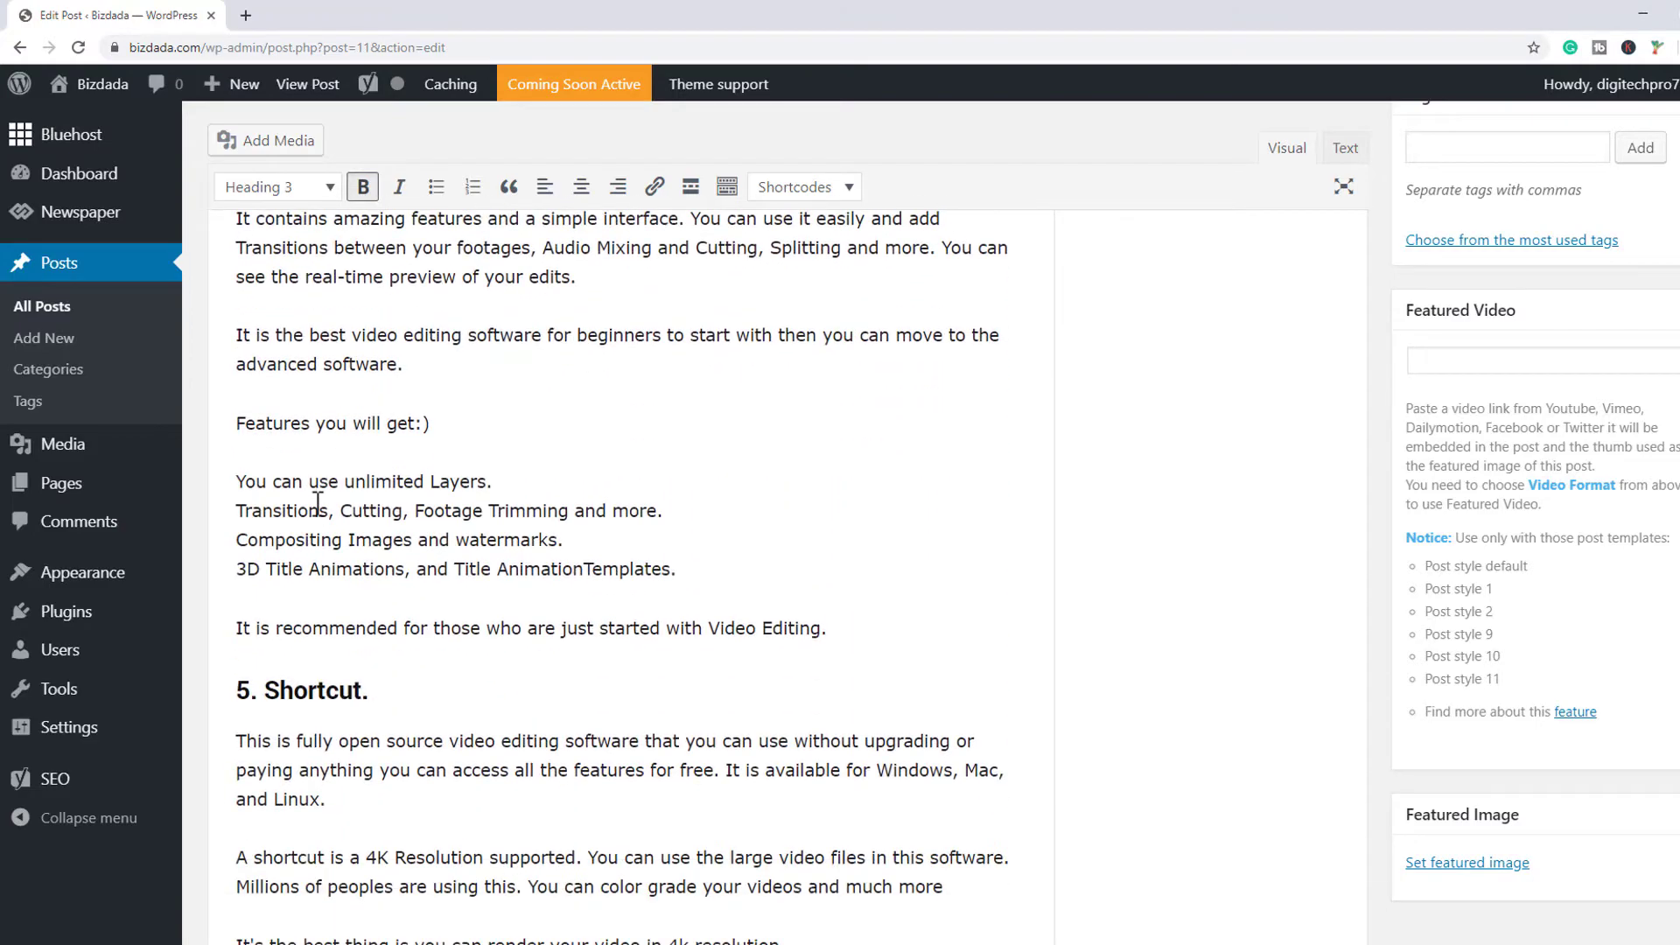
scroll(317, 503, "down", 1)
scroll(318, 492, "down", 6)
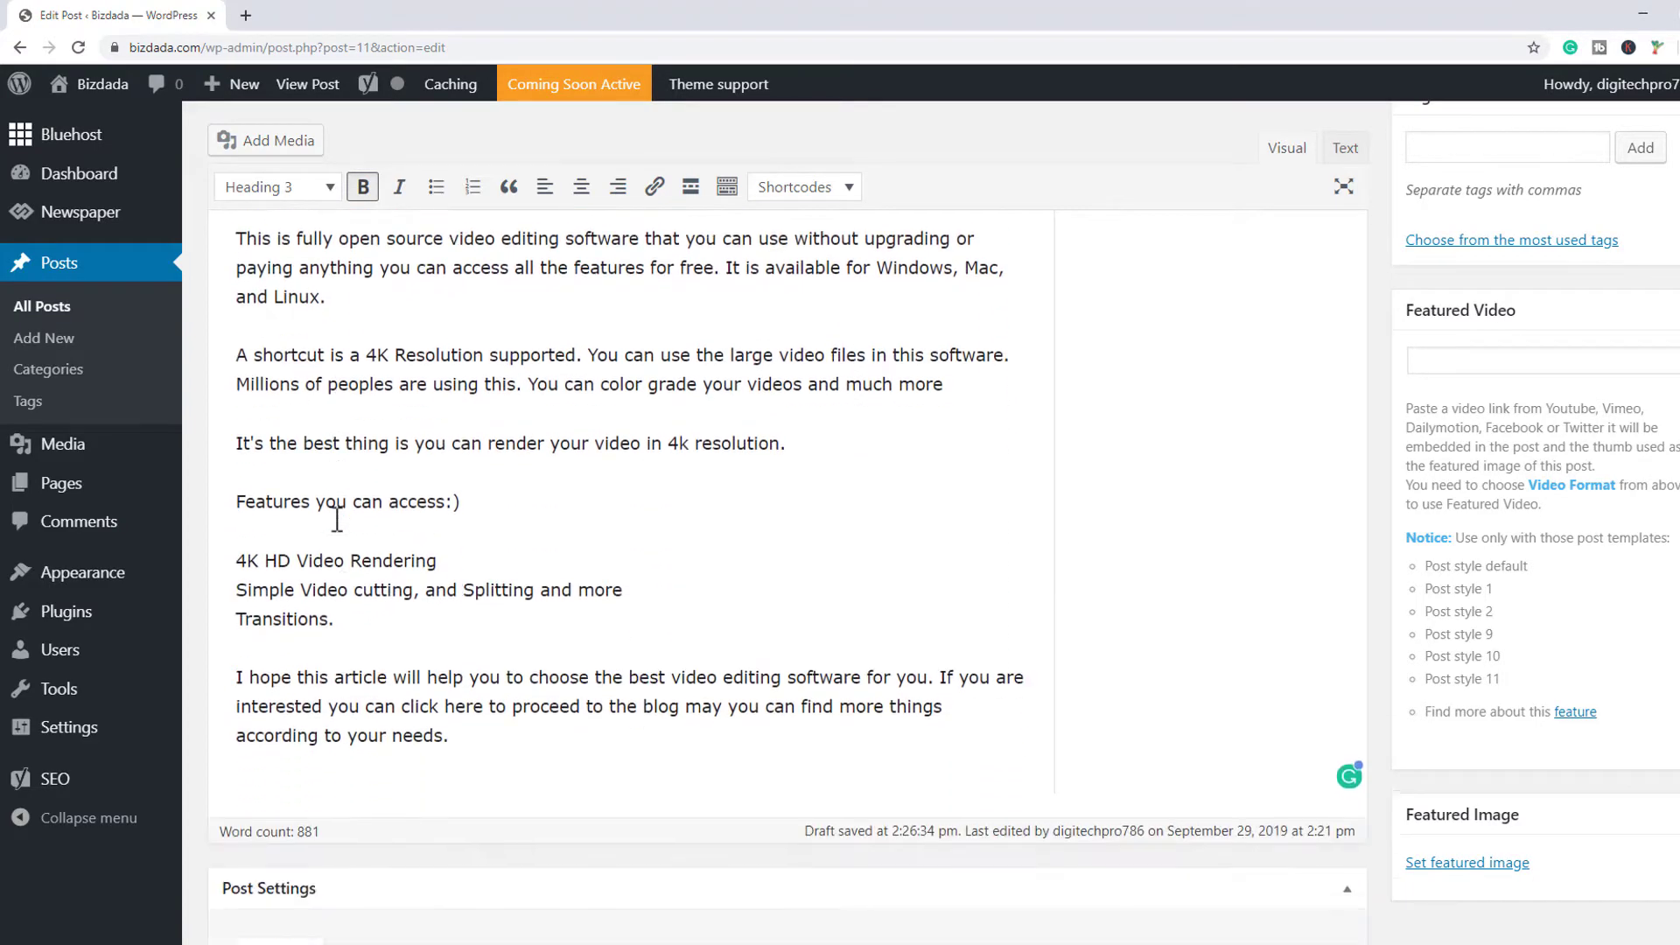
scroll(671, 582, "up", 5)
scroll(671, 582, "up", 12)
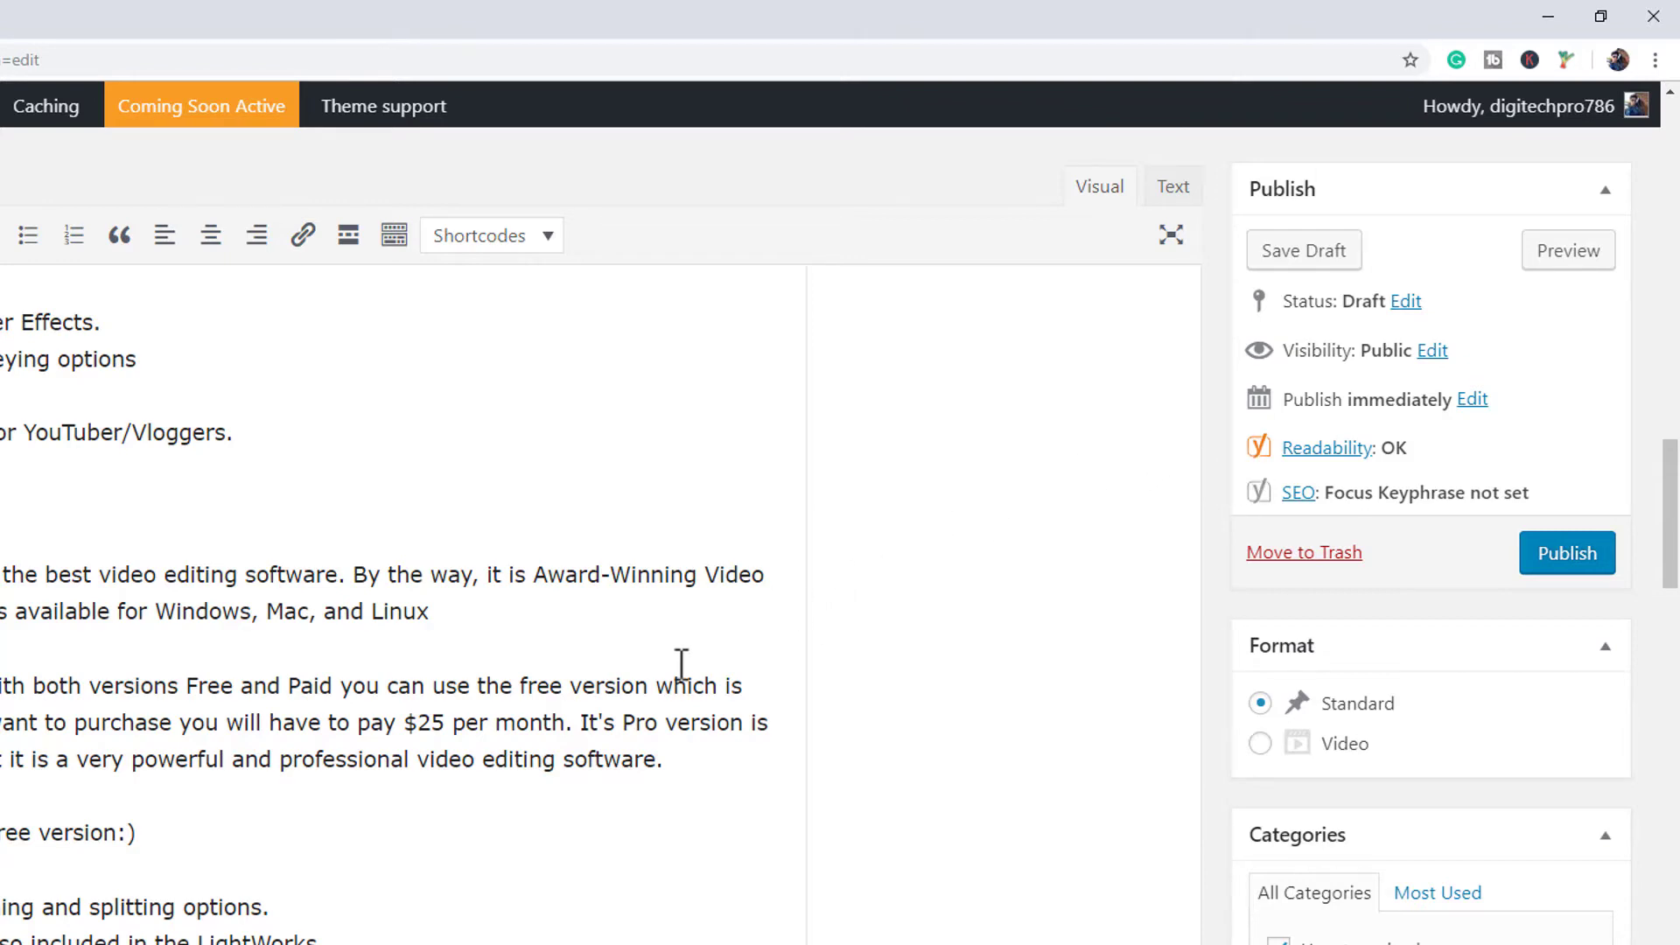
scroll(679, 663, "up", 8)
scroll(660, 682, "up", 5)
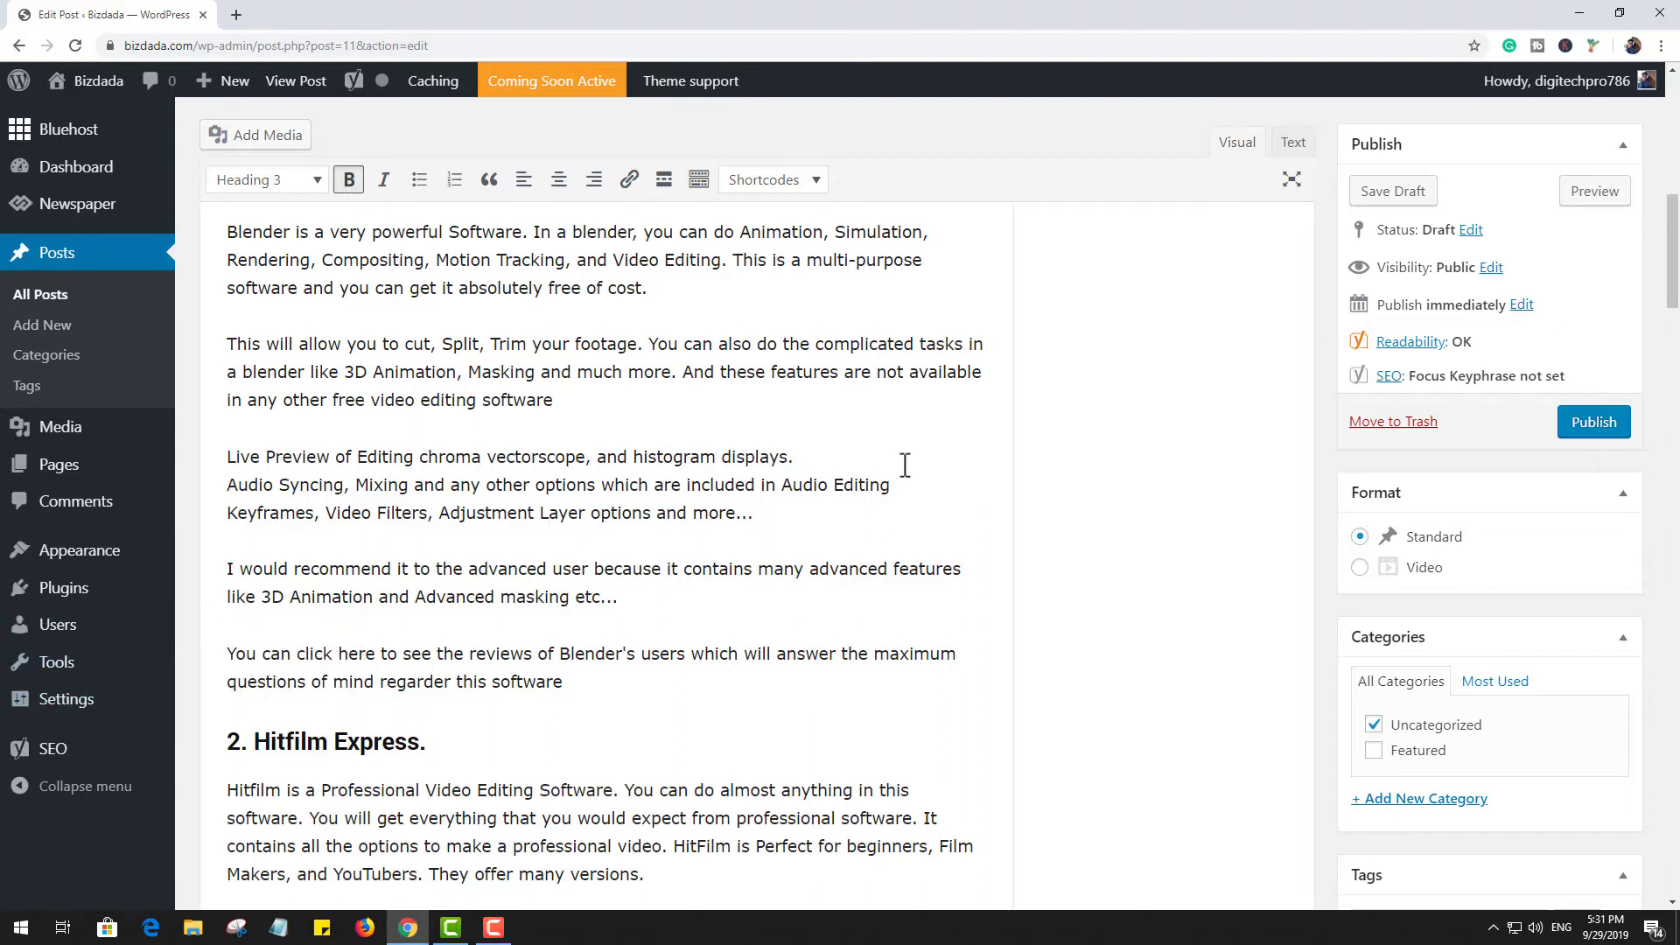
scroll(715, 447, "up", 7)
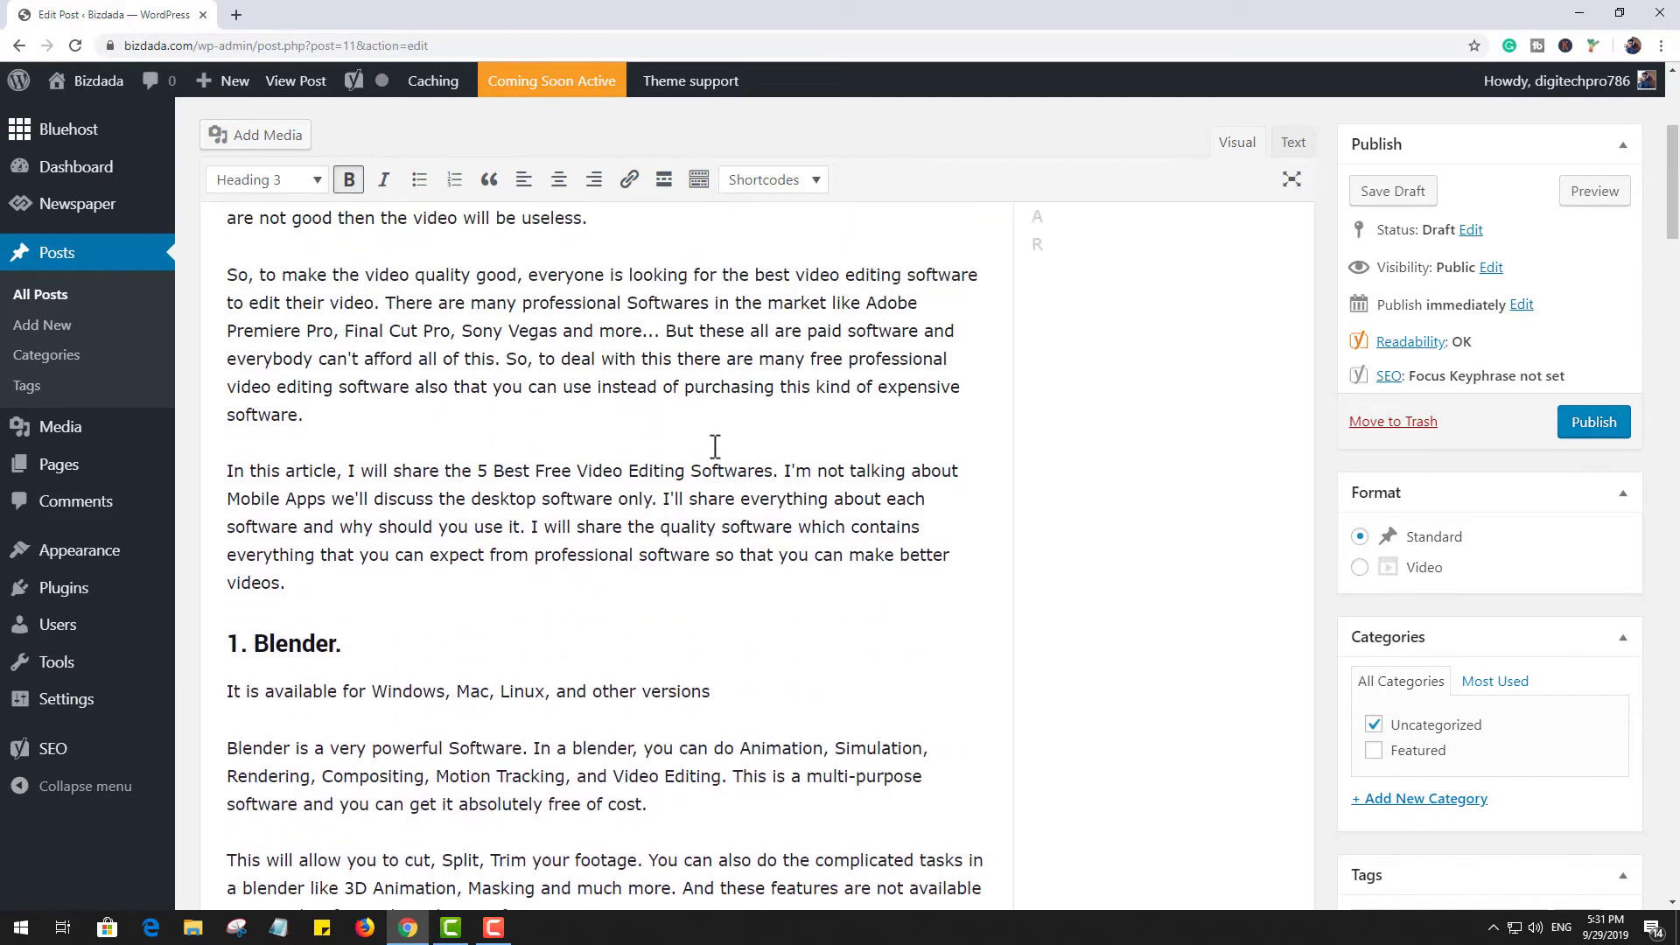
scroll(715, 446, "up", 1)
Show the Readability analysis in the Yoast SEO section below the post.
scroll(715, 447, "down", 7)
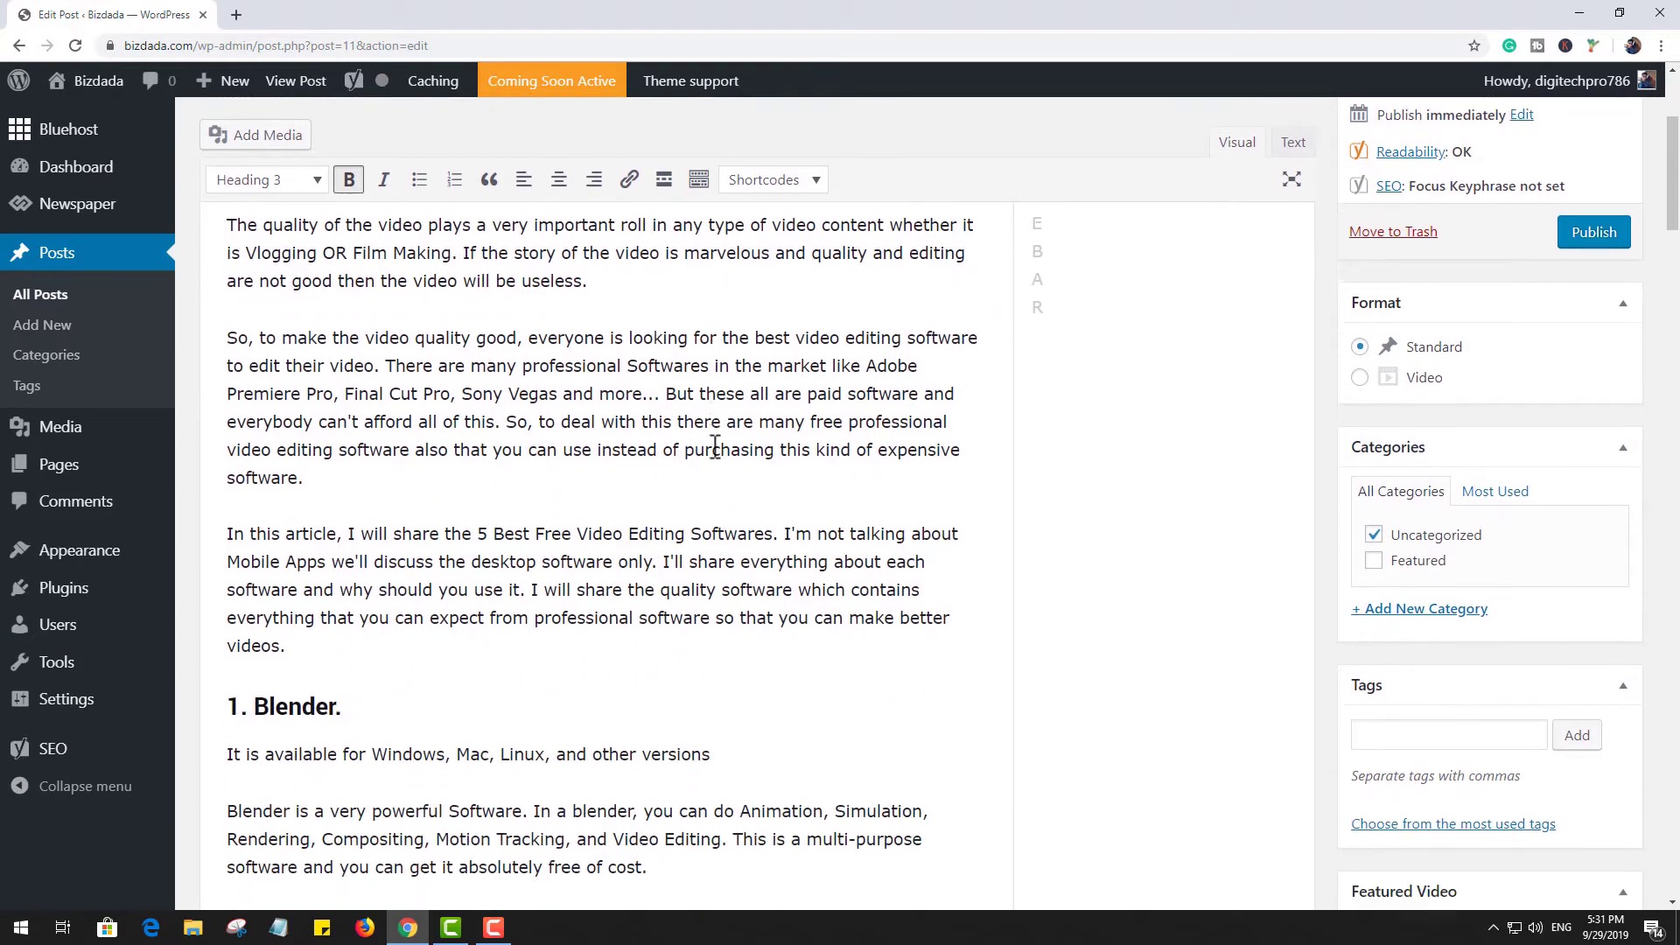
scroll(715, 446, "down", 18)
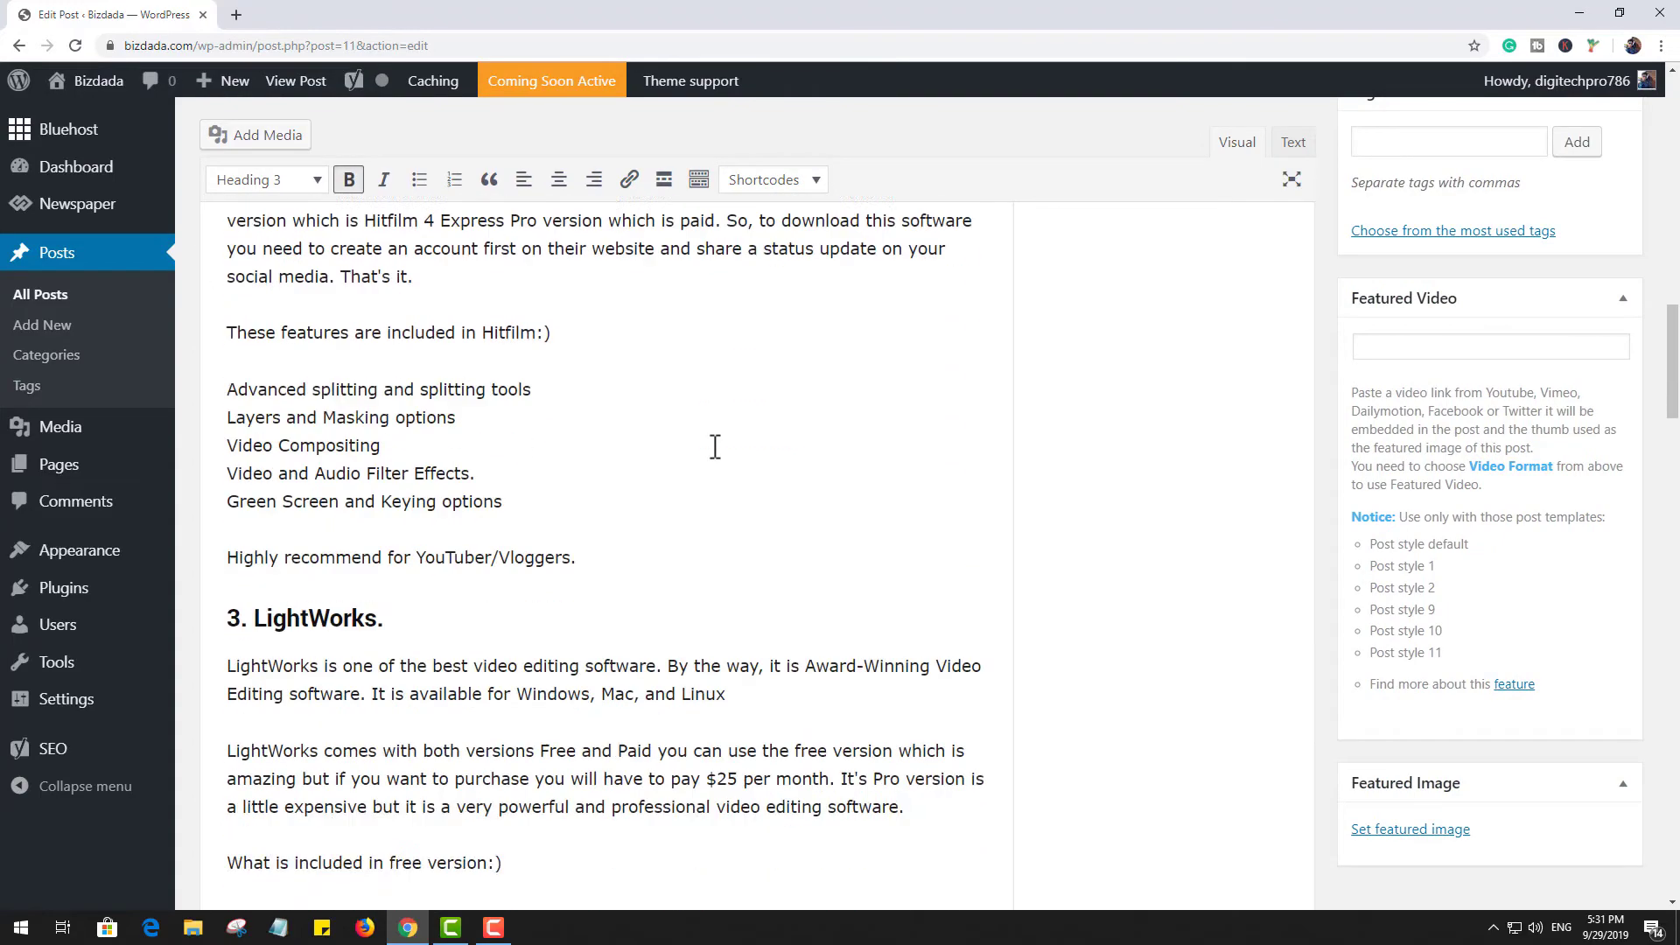
scroll(717, 446, "down", 20)
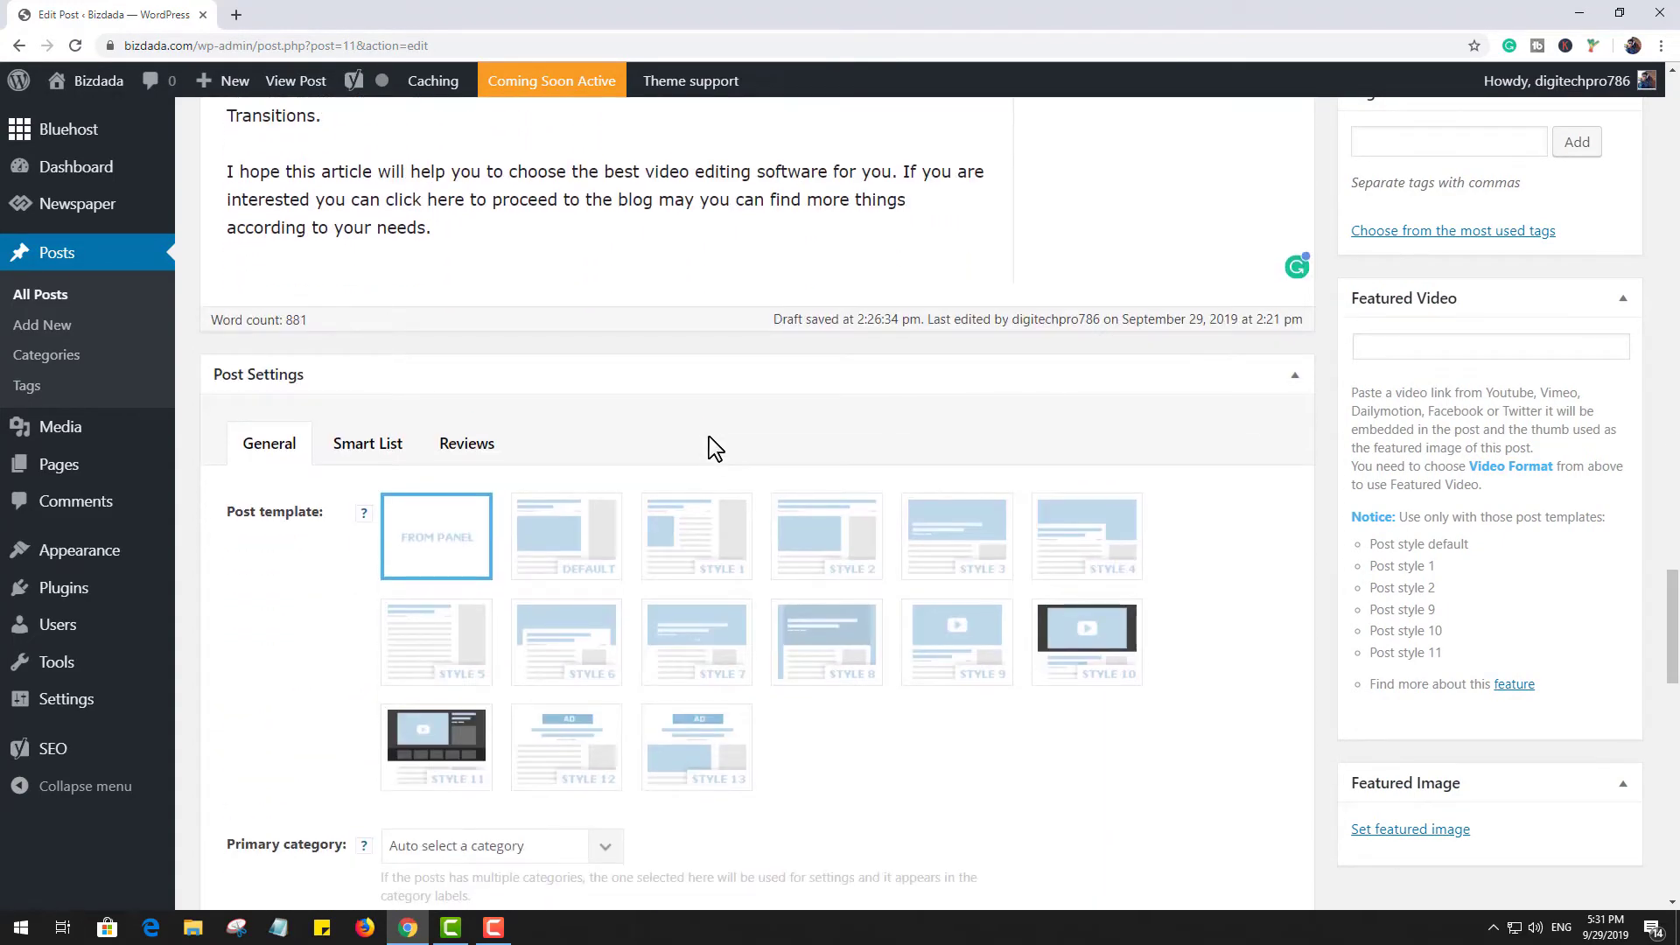
scroll(726, 438, "down", 8)
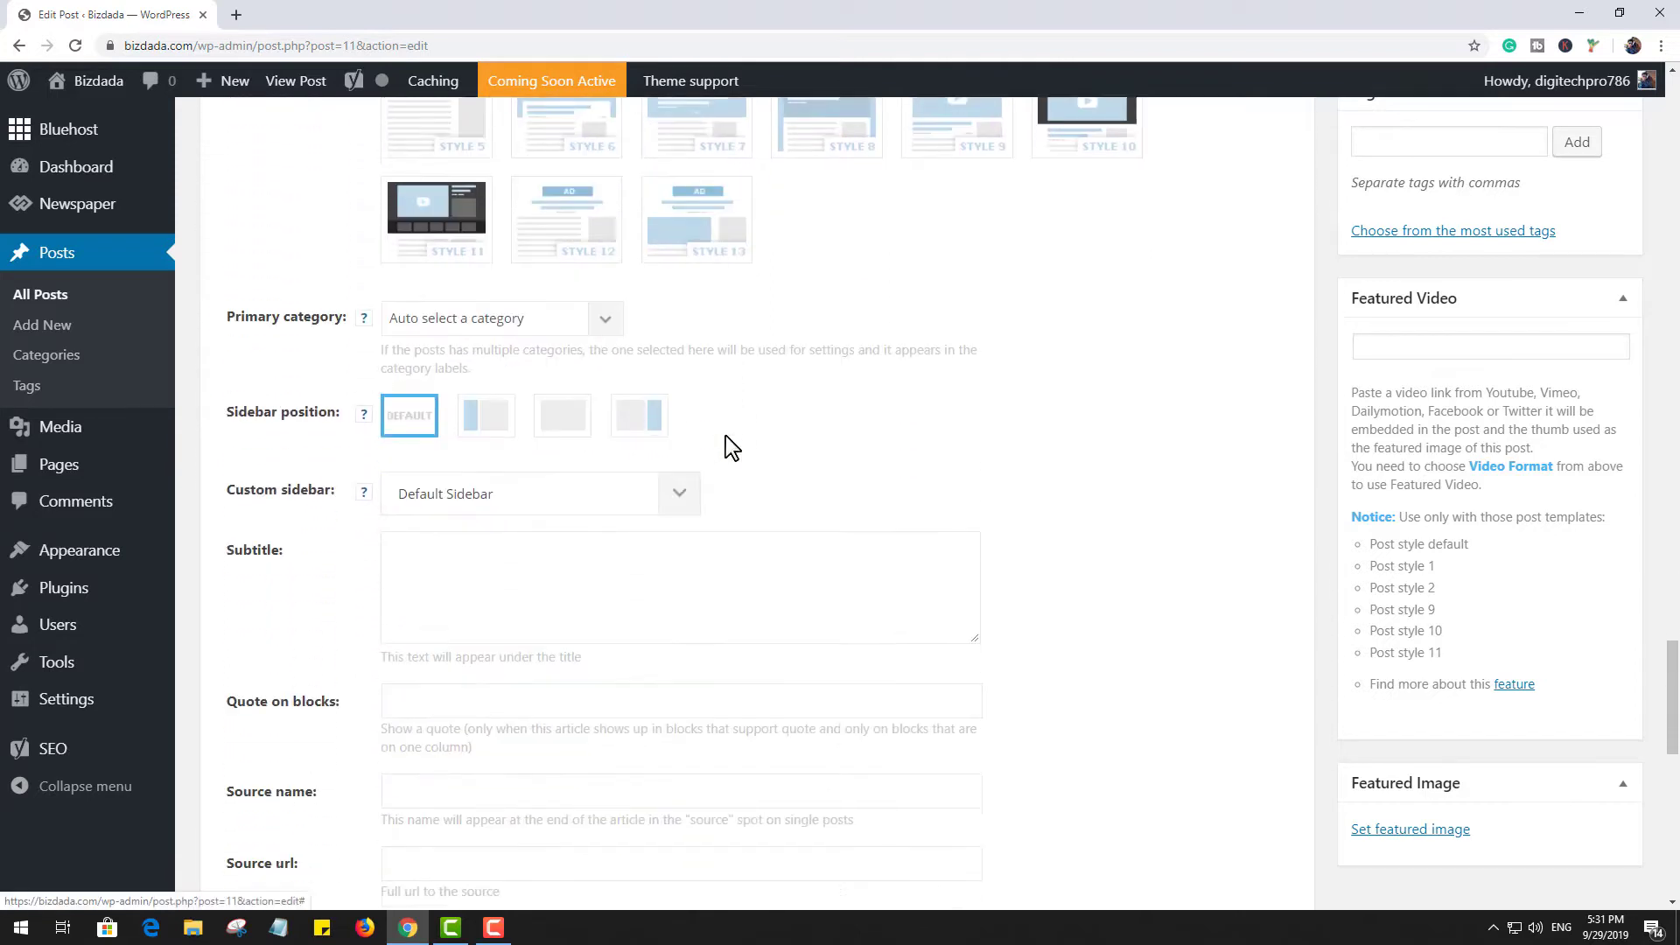
scroll(730, 442, "down", 4)
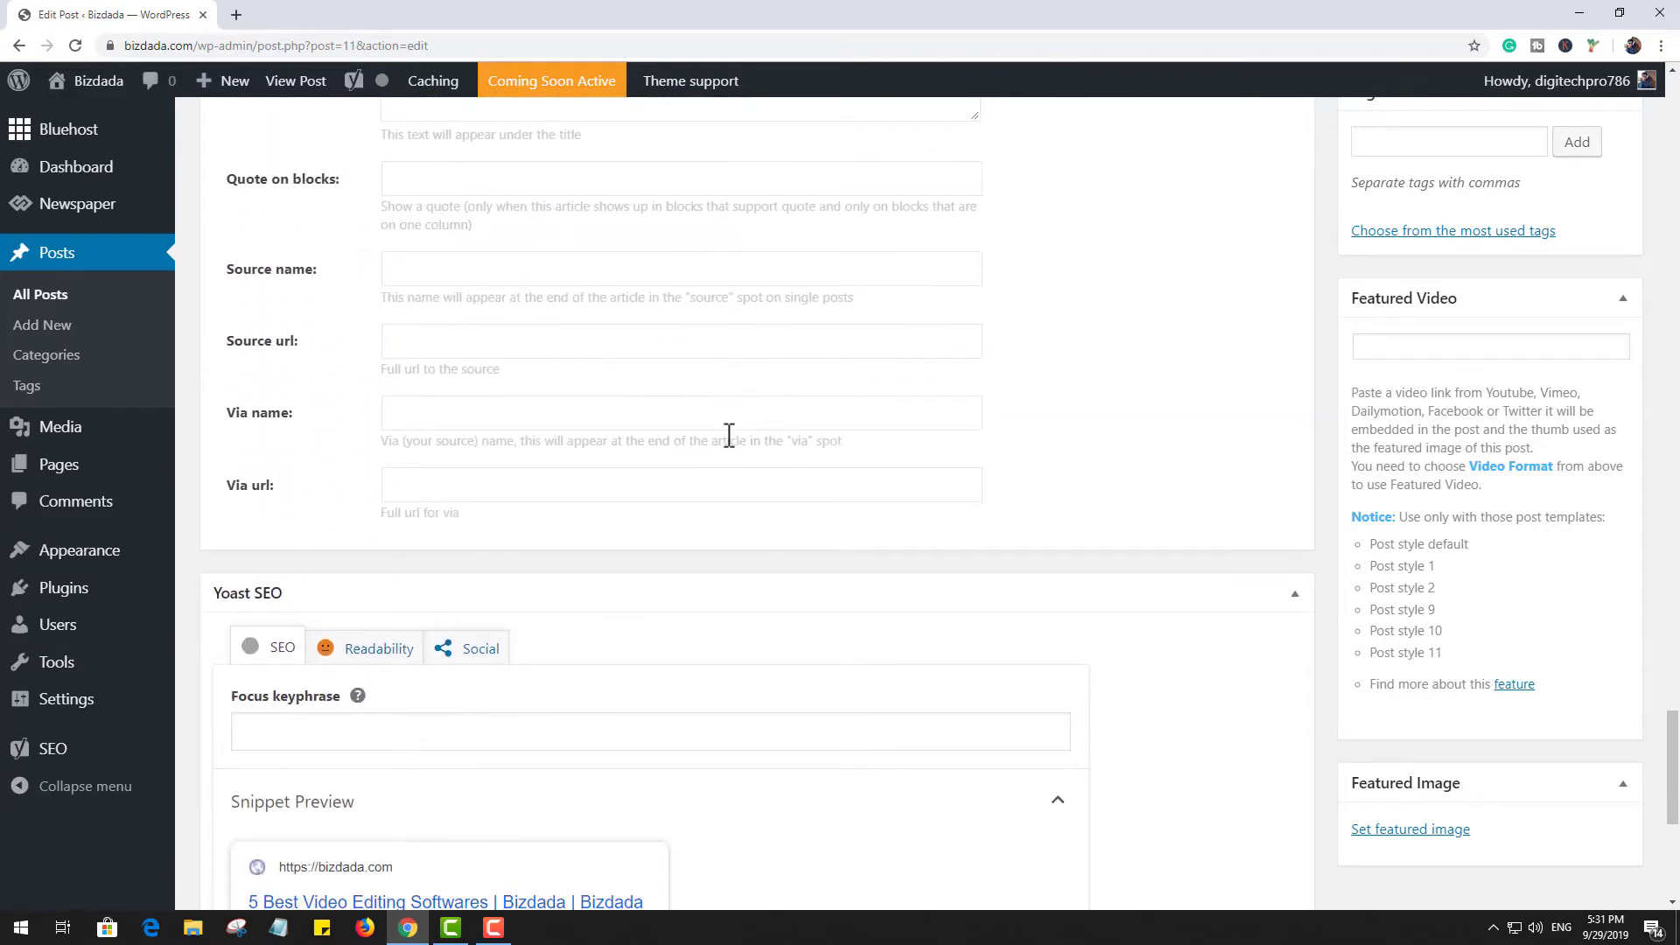
scroll(783, 342, "down", 3)
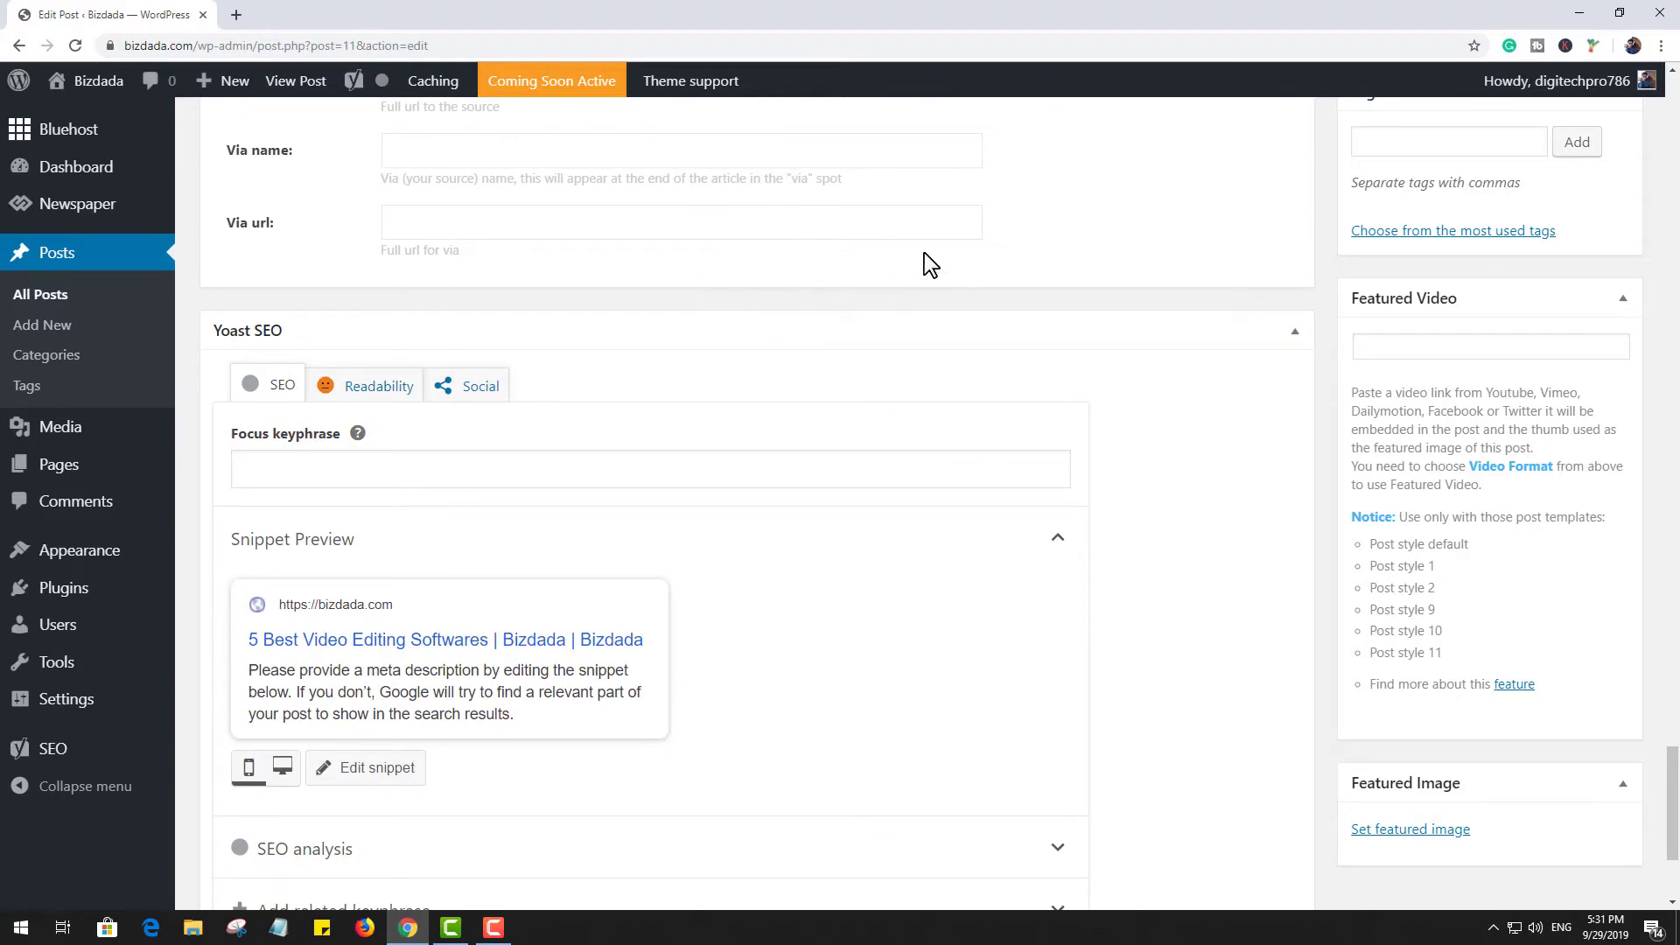
scroll(908, 241, "down", 2)
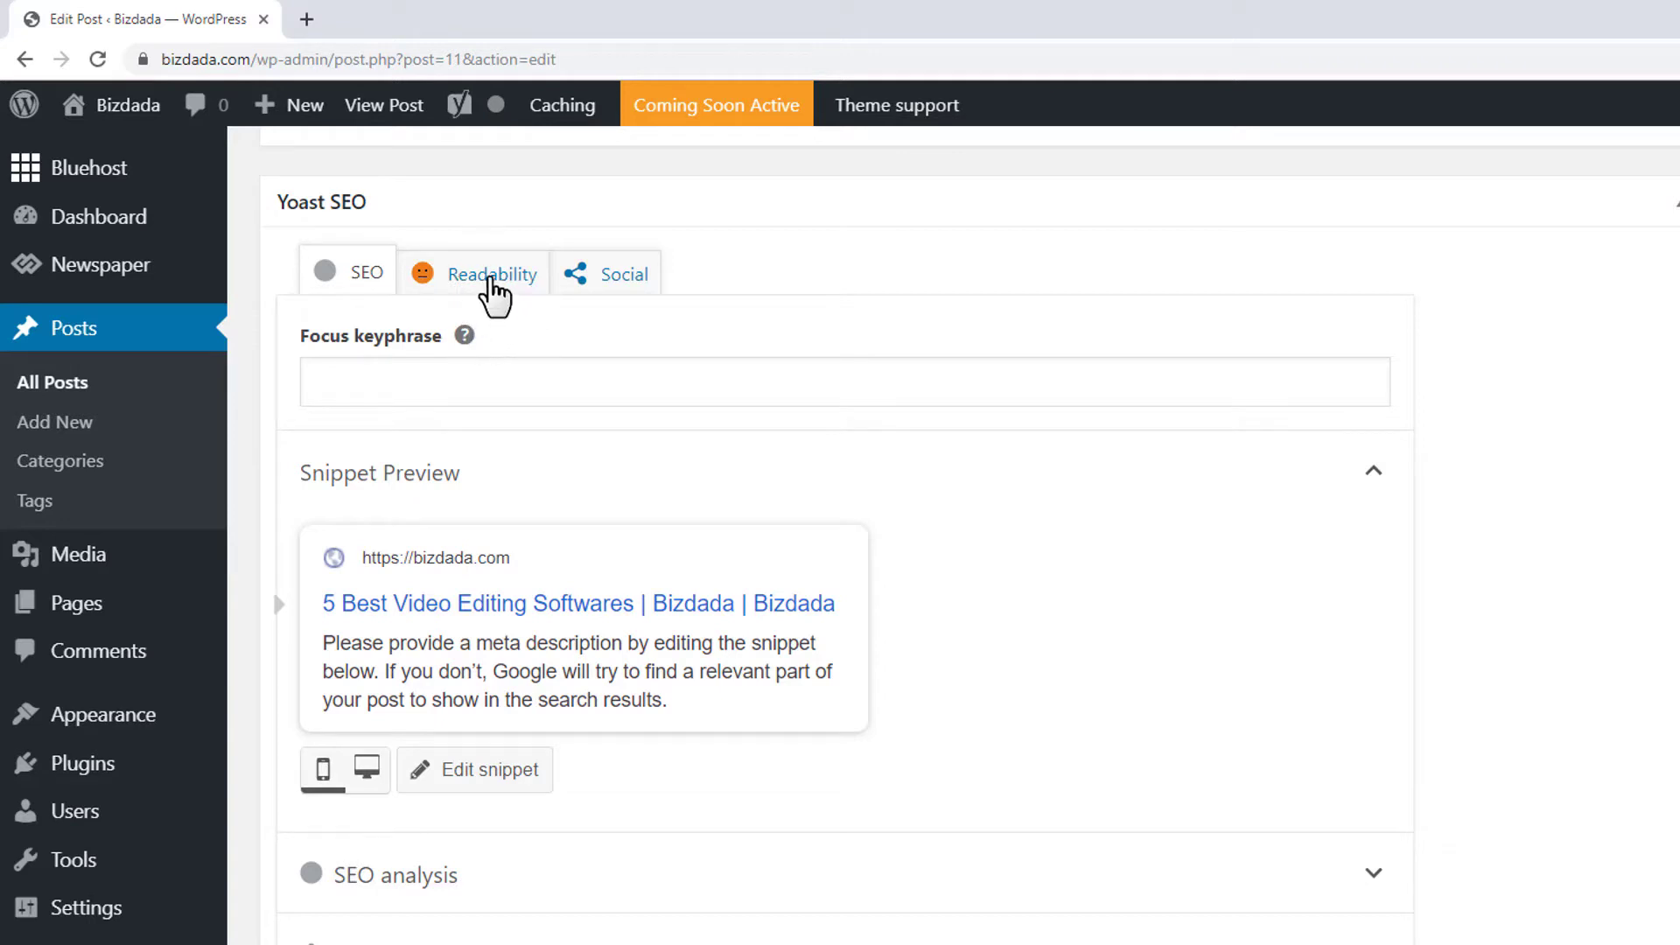
left_click(491, 276)
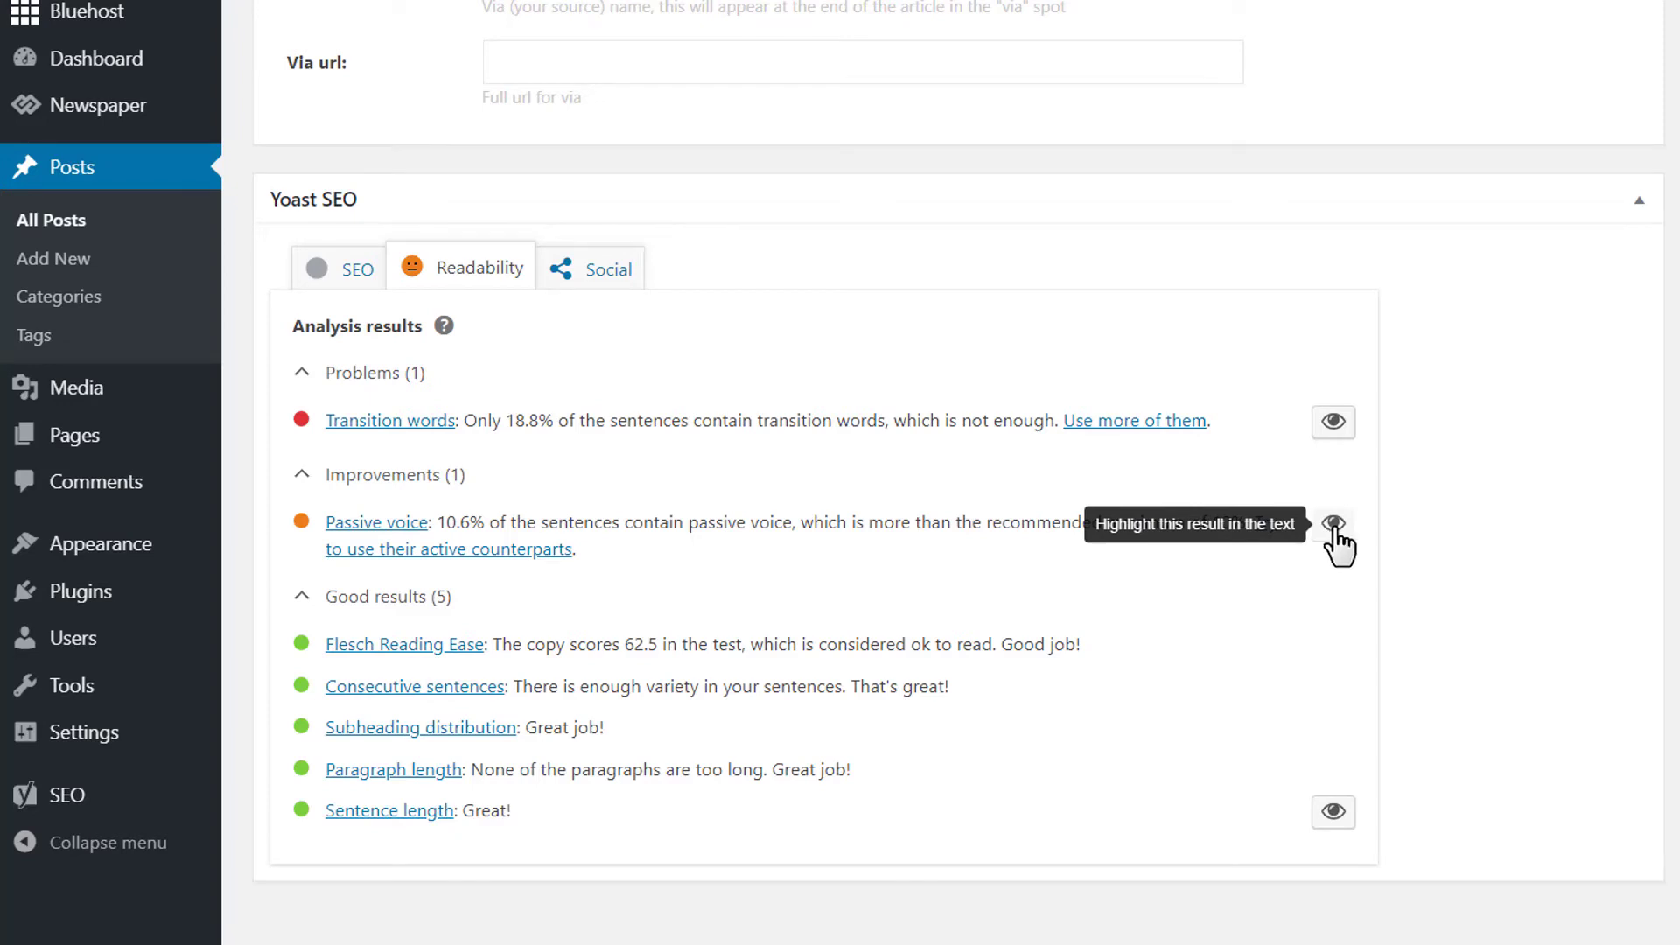
Highlight the passive voice sentences in the post text and look through the marked passages.
left_click(1333, 525)
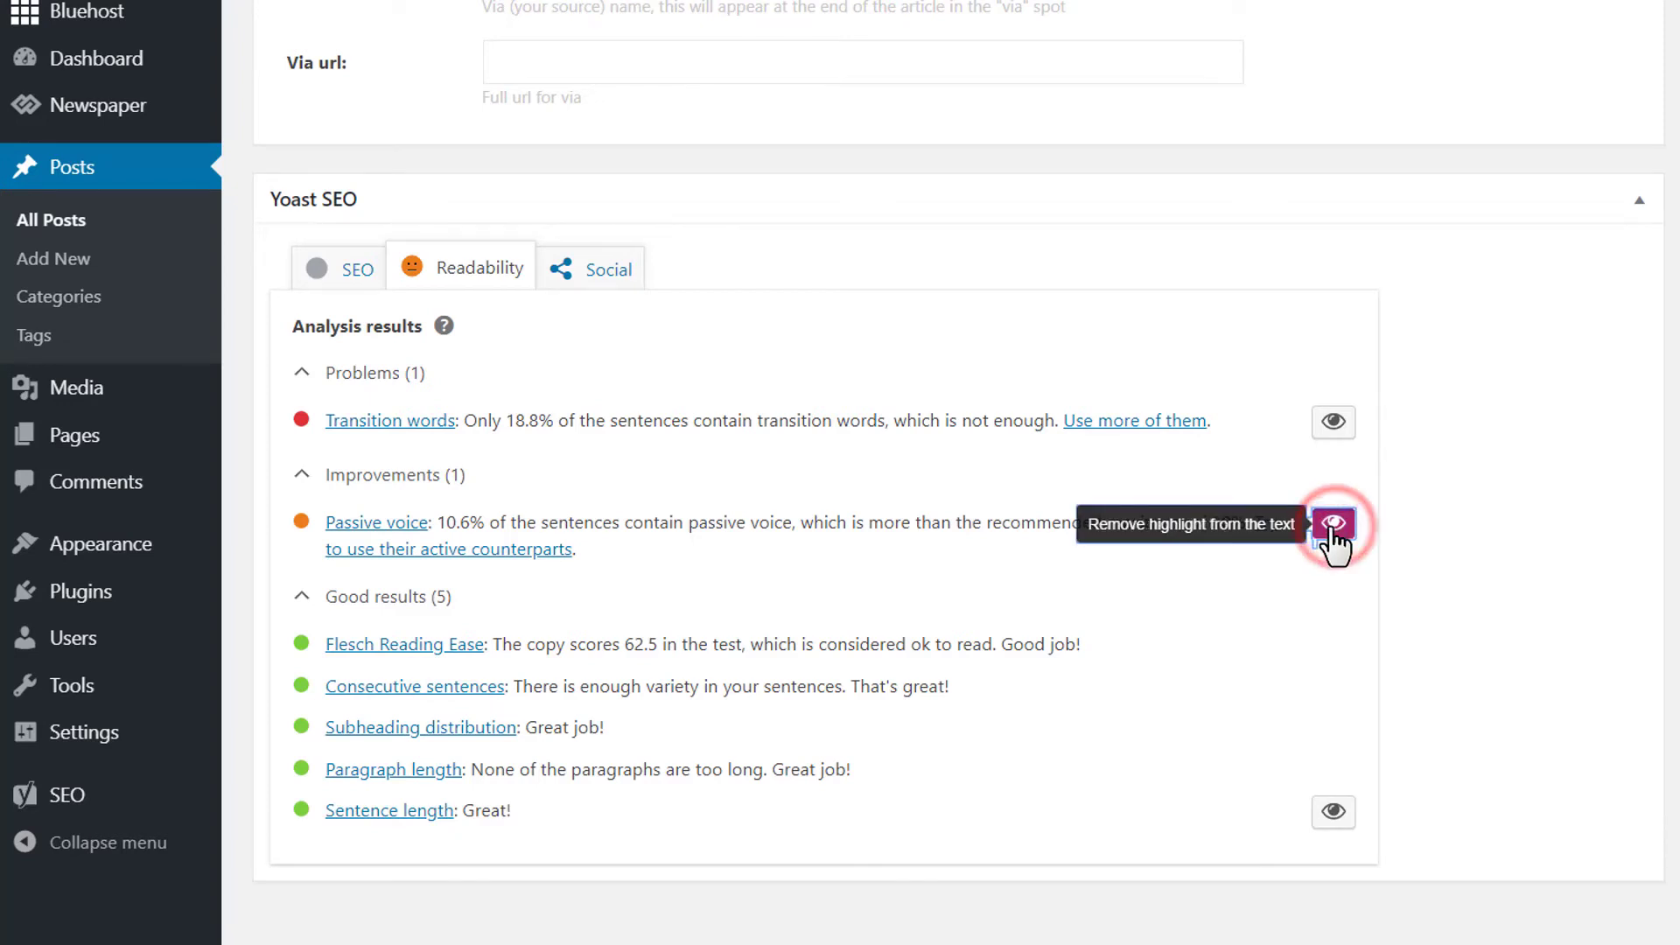
scroll(1447, 509, "up", 20)
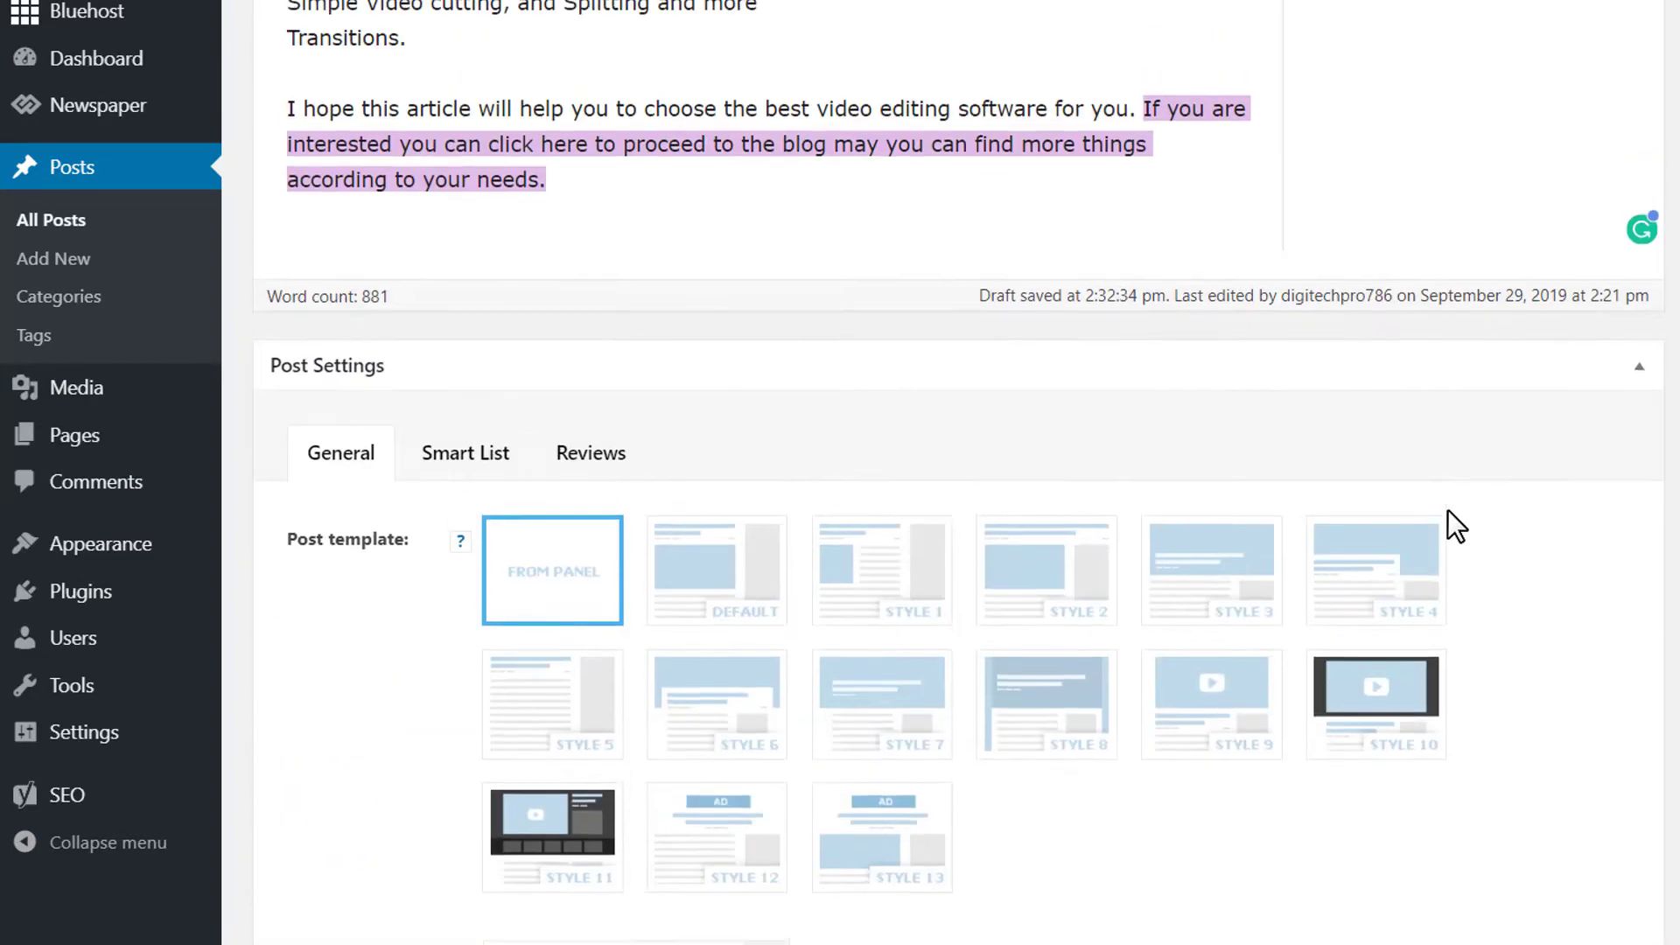
scroll(817, 517, "down", 5)
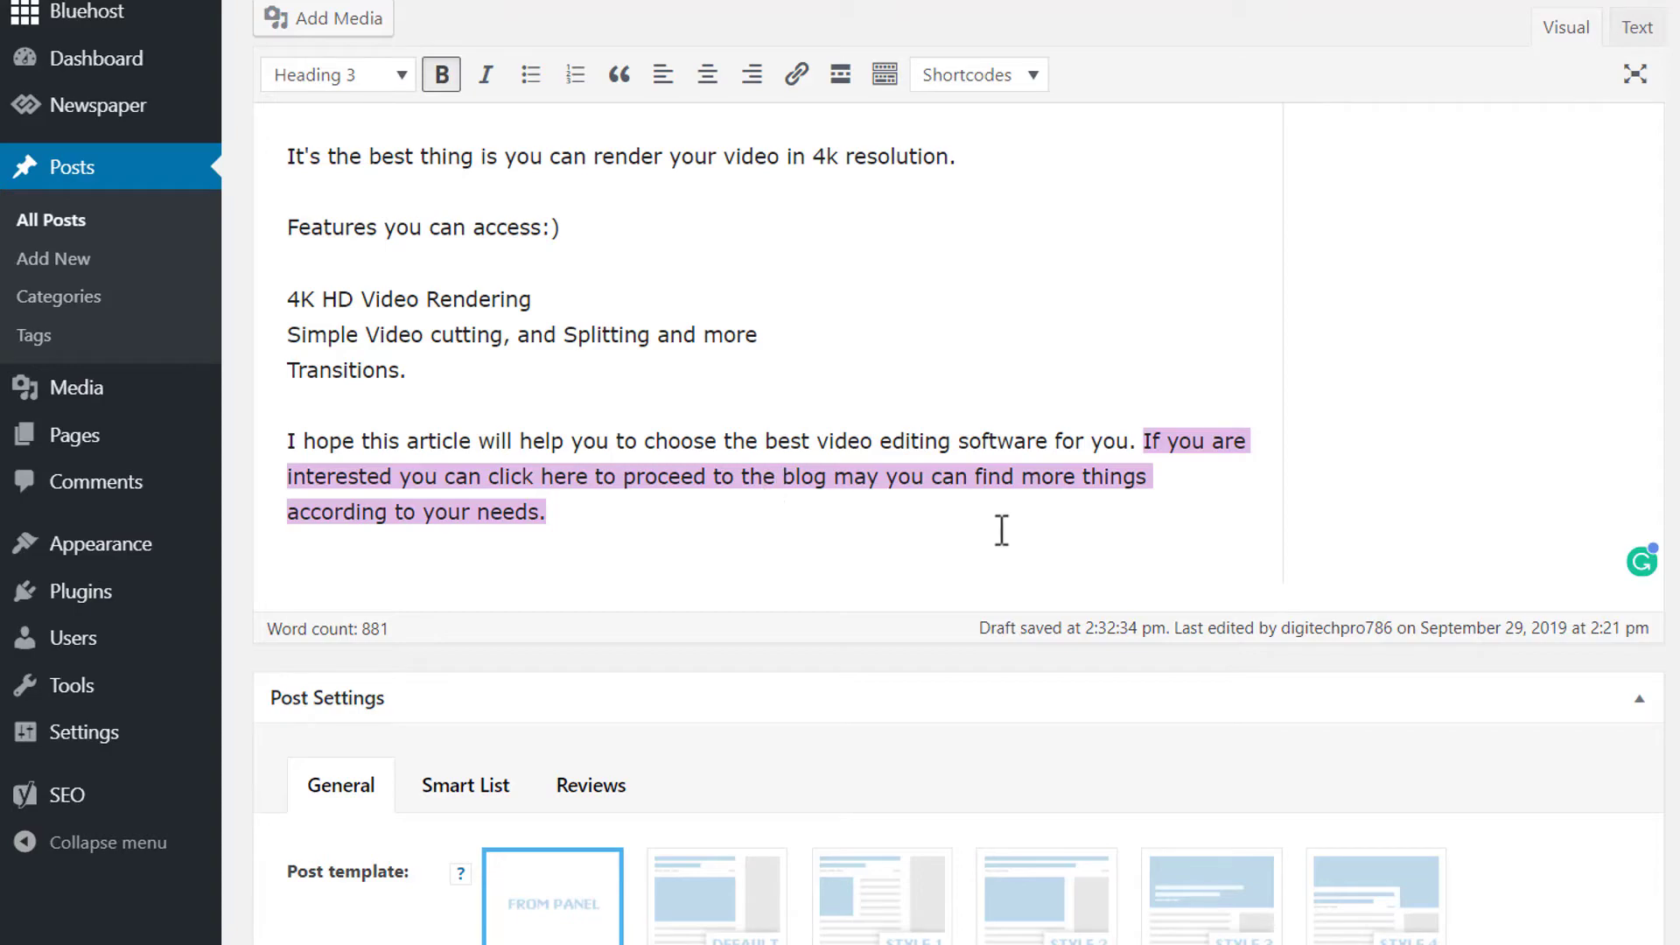
scroll(1001, 528, "up", 5)
scroll(1001, 555, "down", 1)
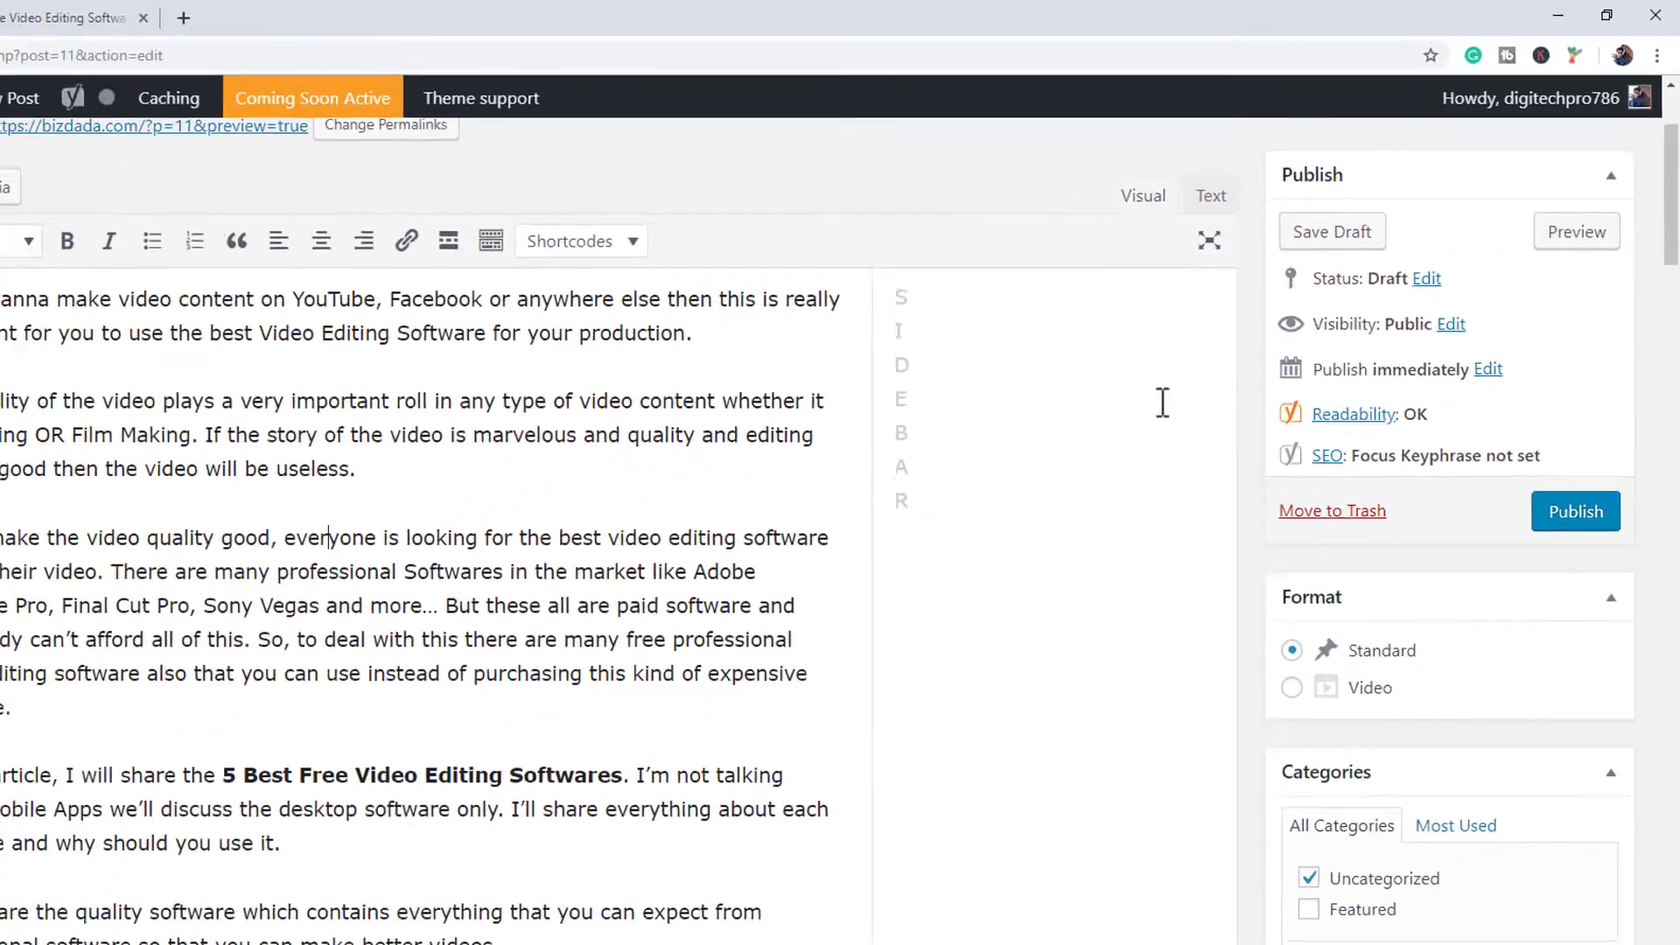
Copy the phrase "5 Best Video Editing Softwares" from the post title.
scroll(935, 538, "down", 20)
scroll(1203, 346, "down", 20)
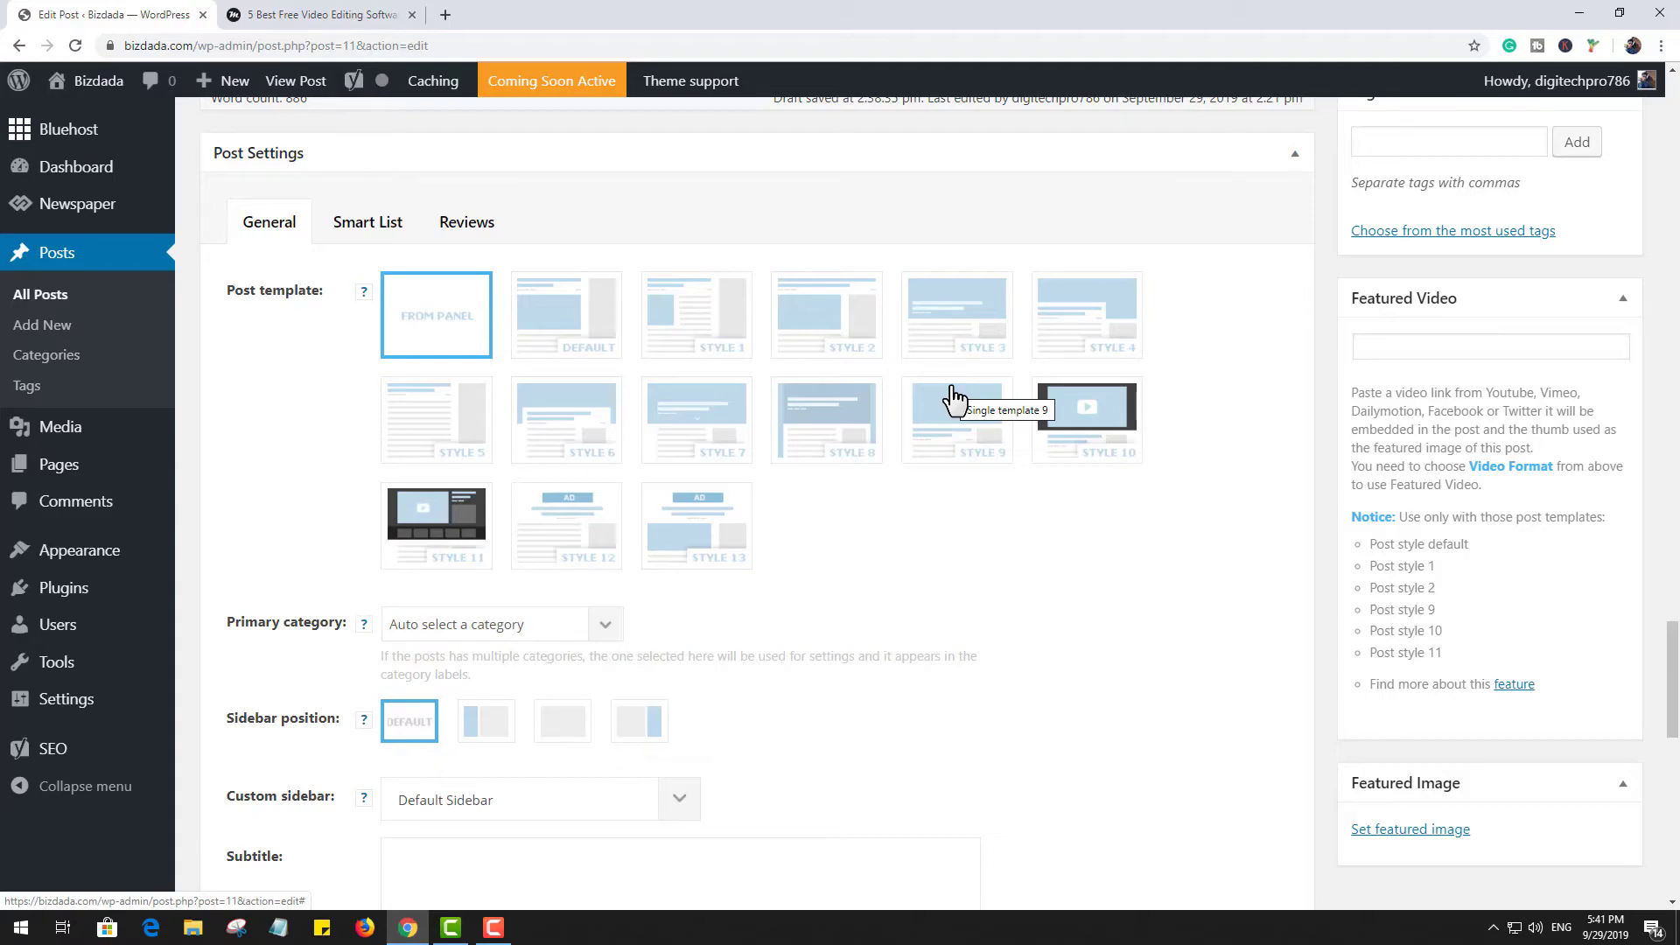
scroll(954, 399, "up", 20)
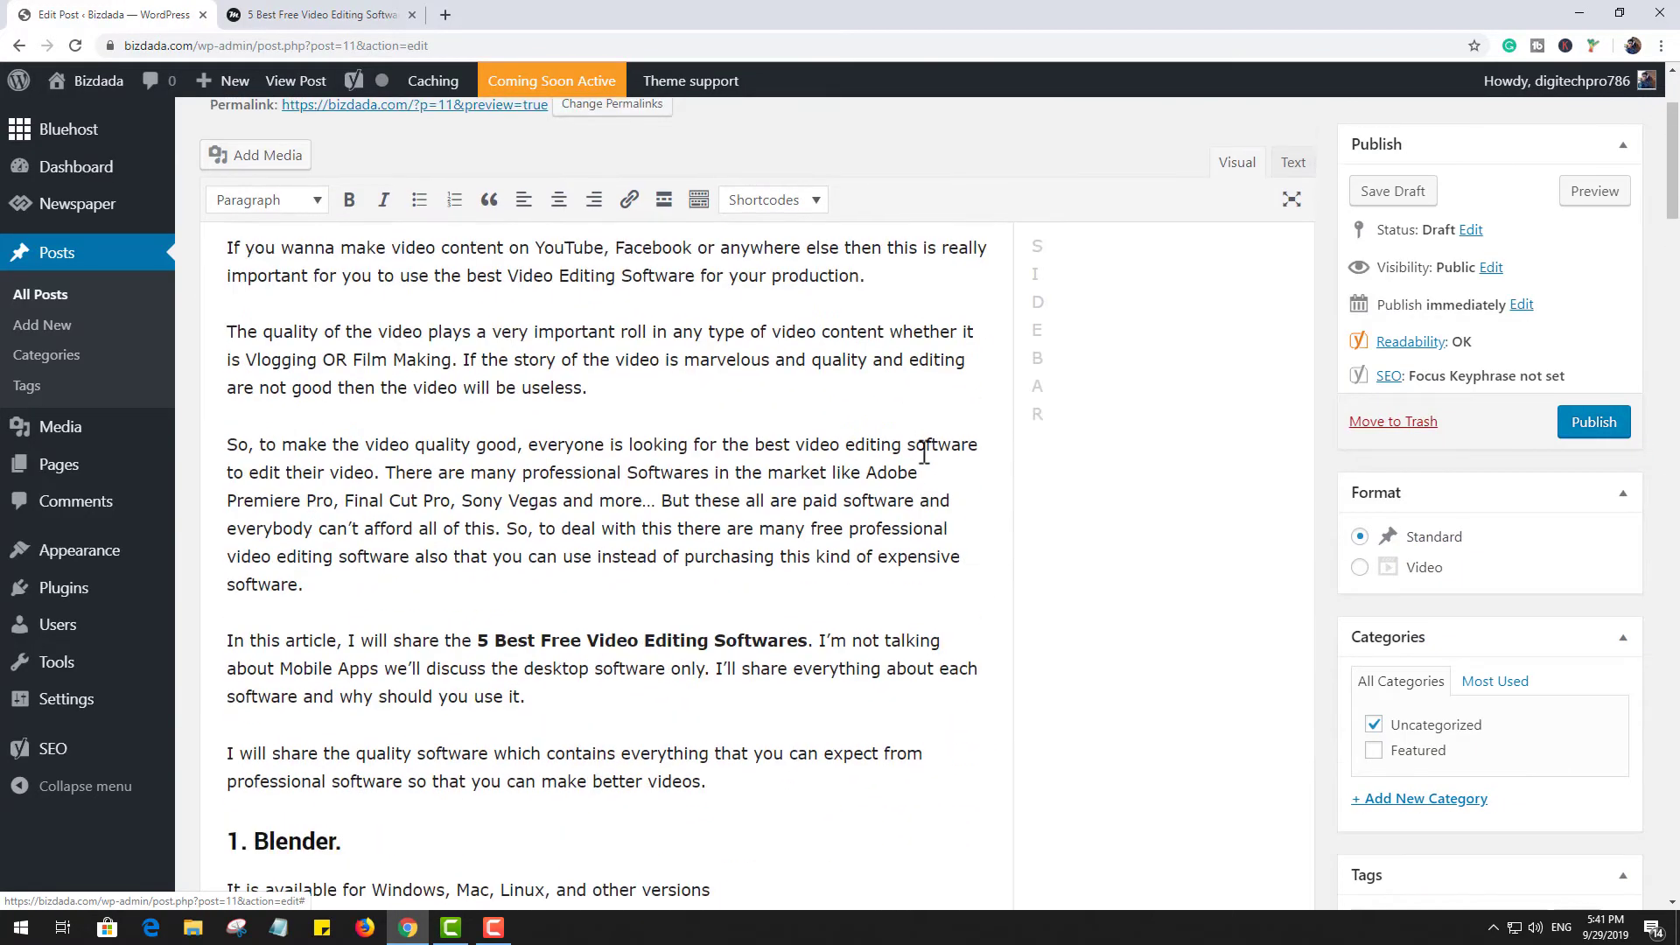
scroll(924, 452, "up", 3)
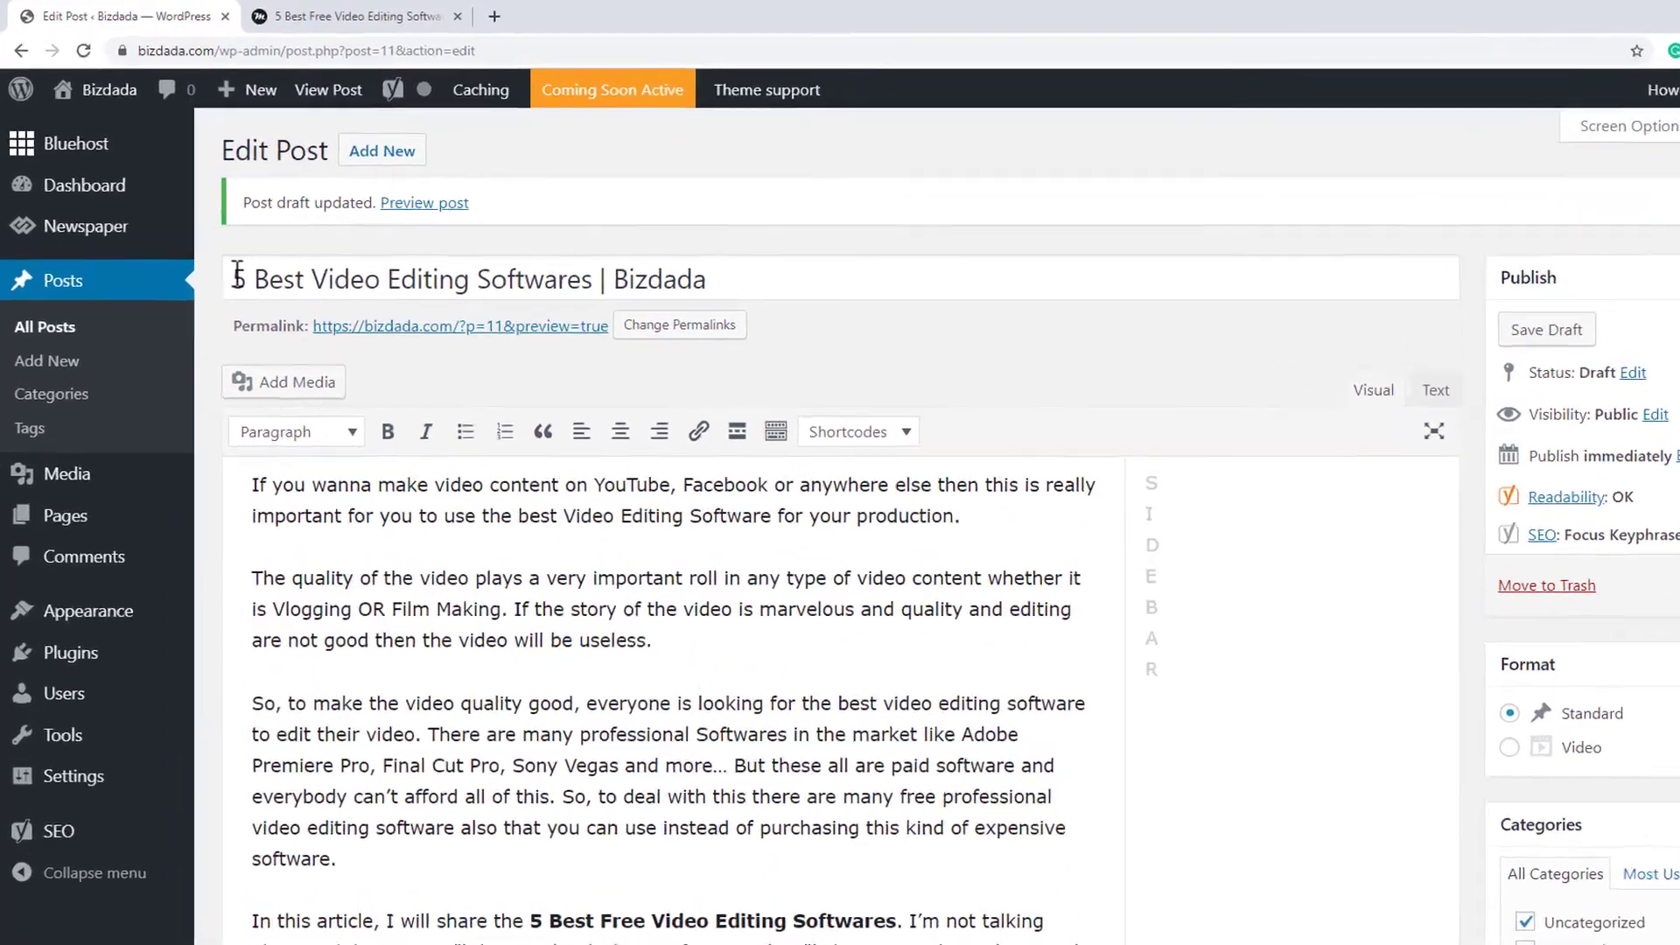
left_click_drag(231, 273, 275, 278)
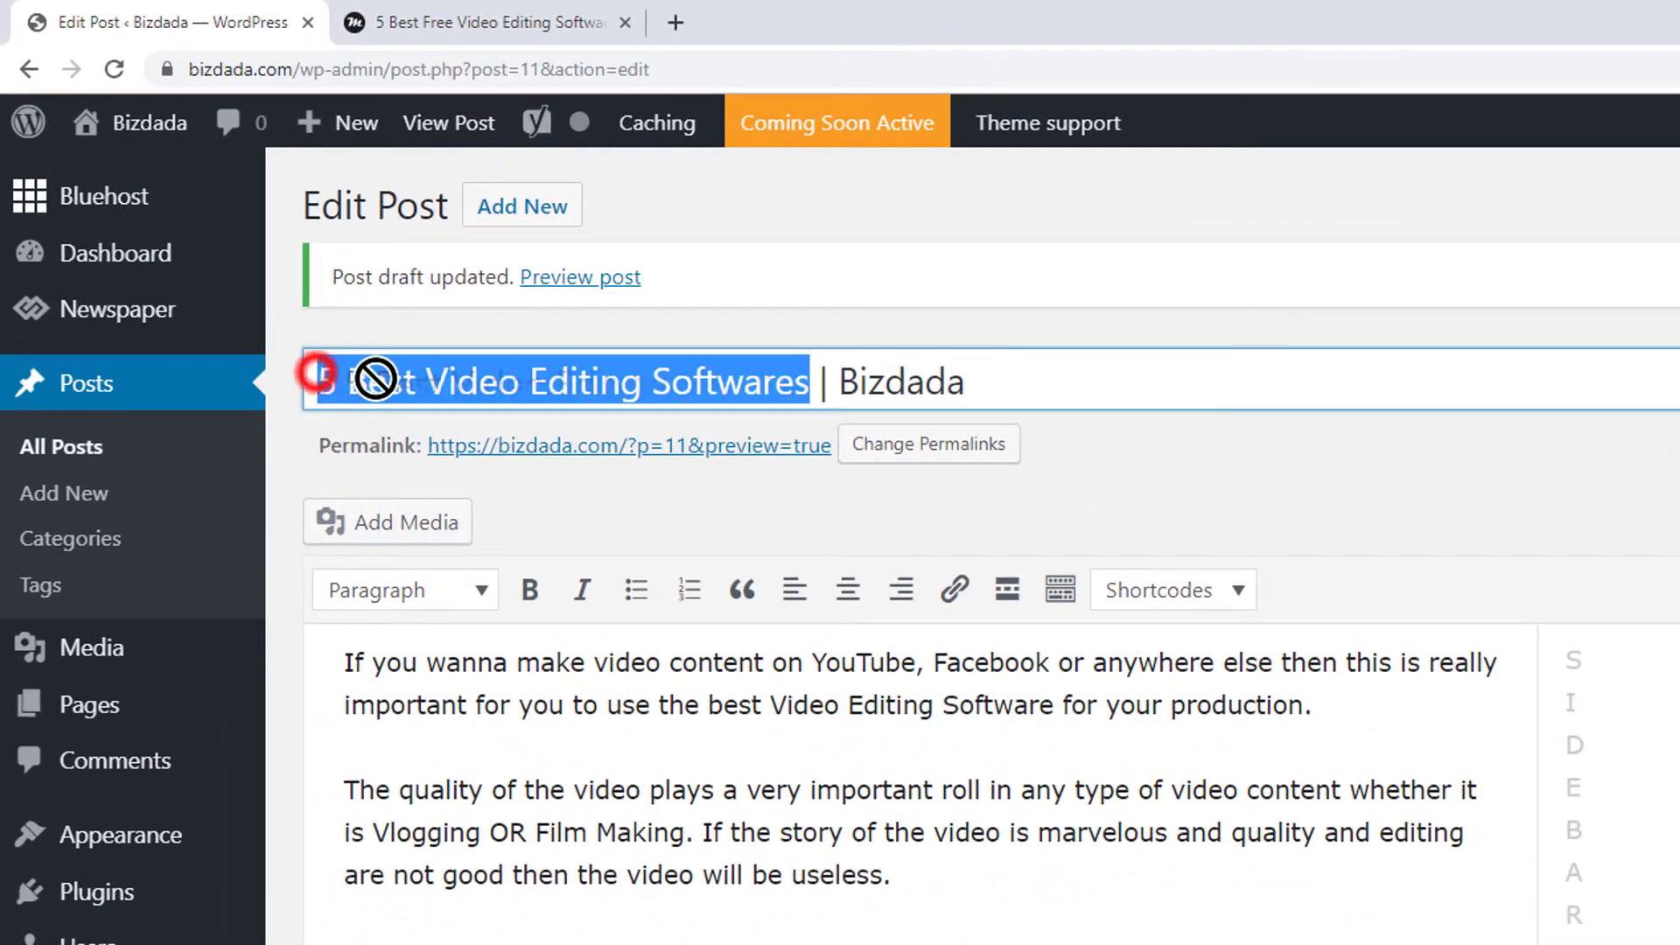
right_click(449, 381)
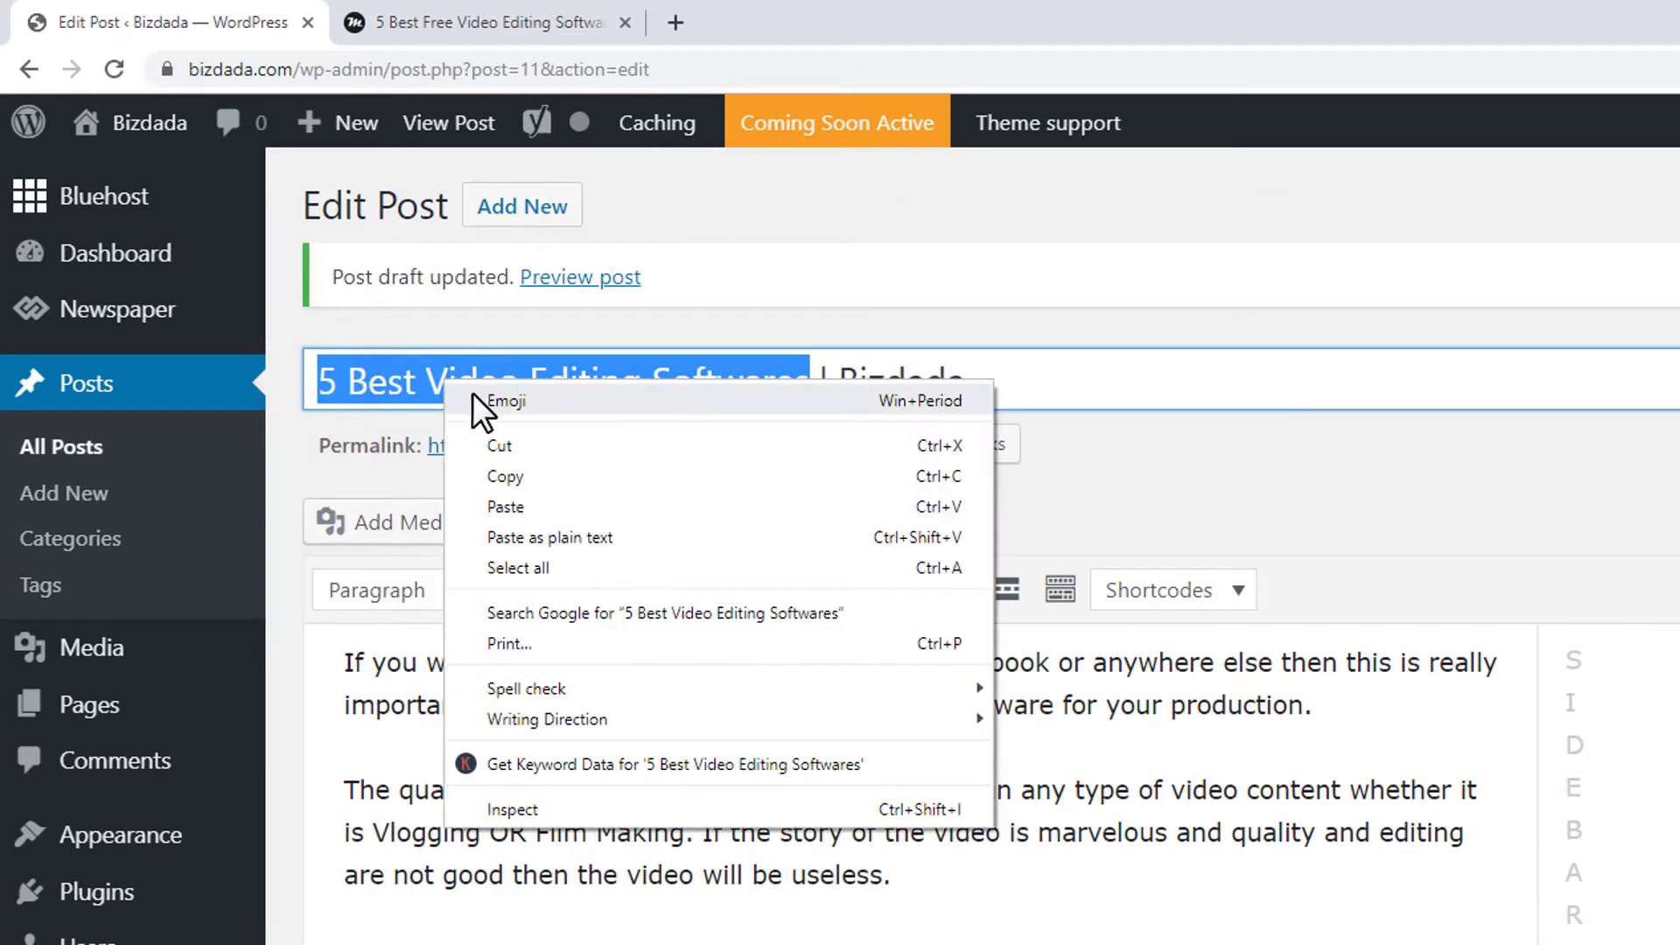
left_click(564, 474)
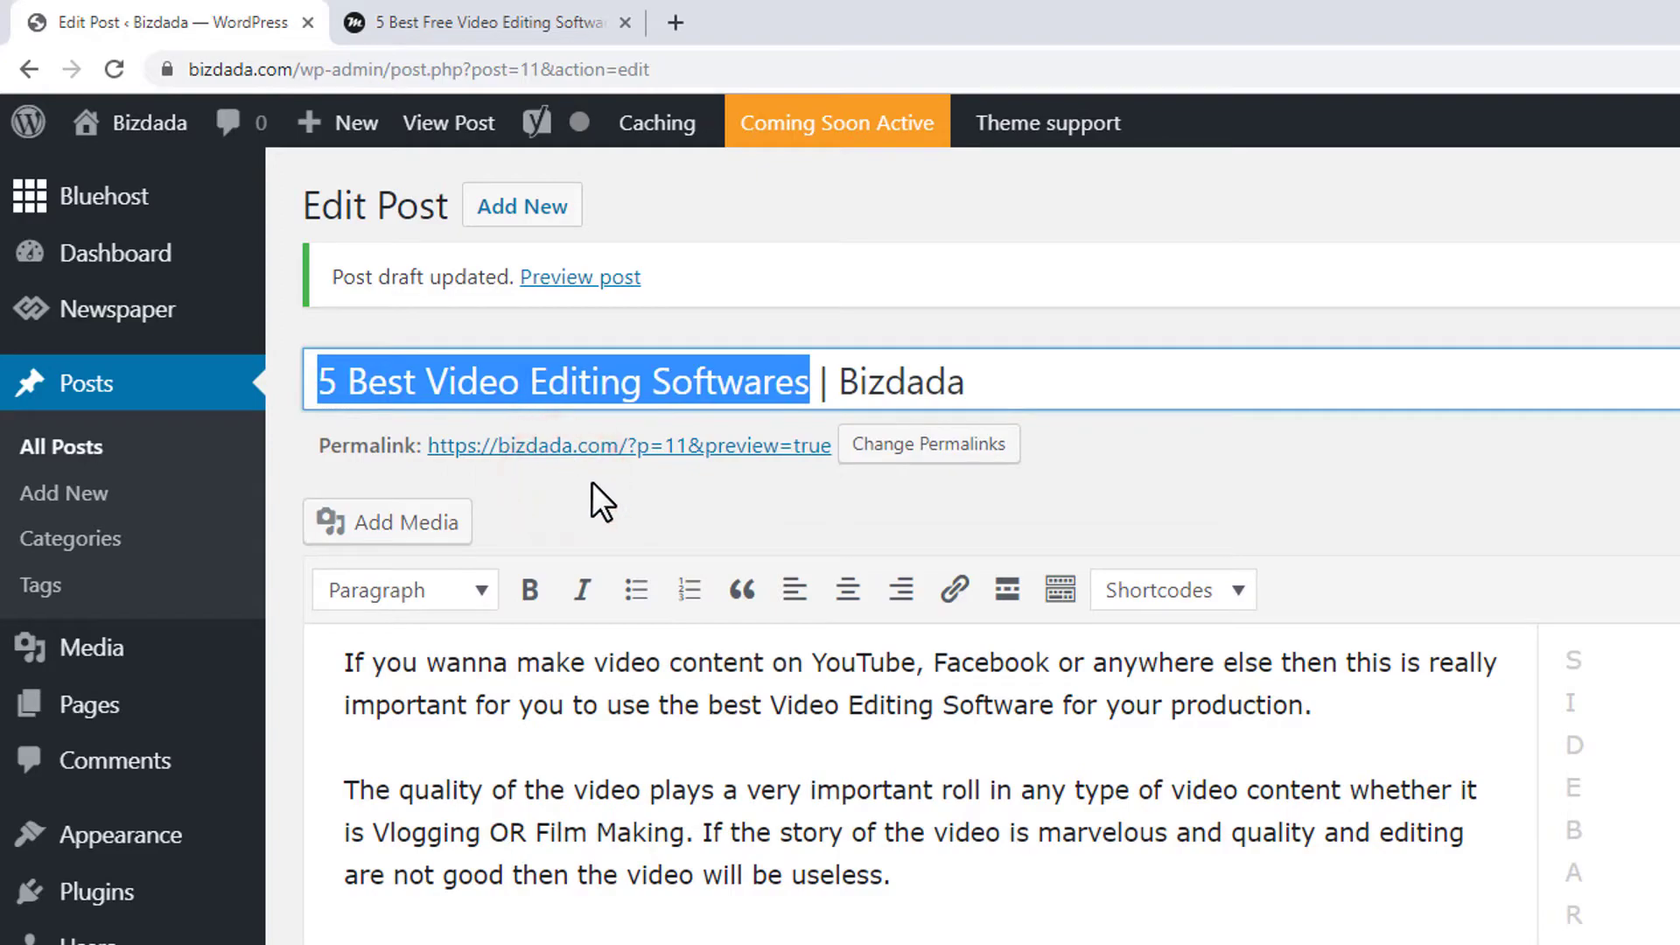
Show the SEO settings of the Yoast SEO section, with the focus keyphrase and snippet preview.
scroll(1414, 631, "down", 20)
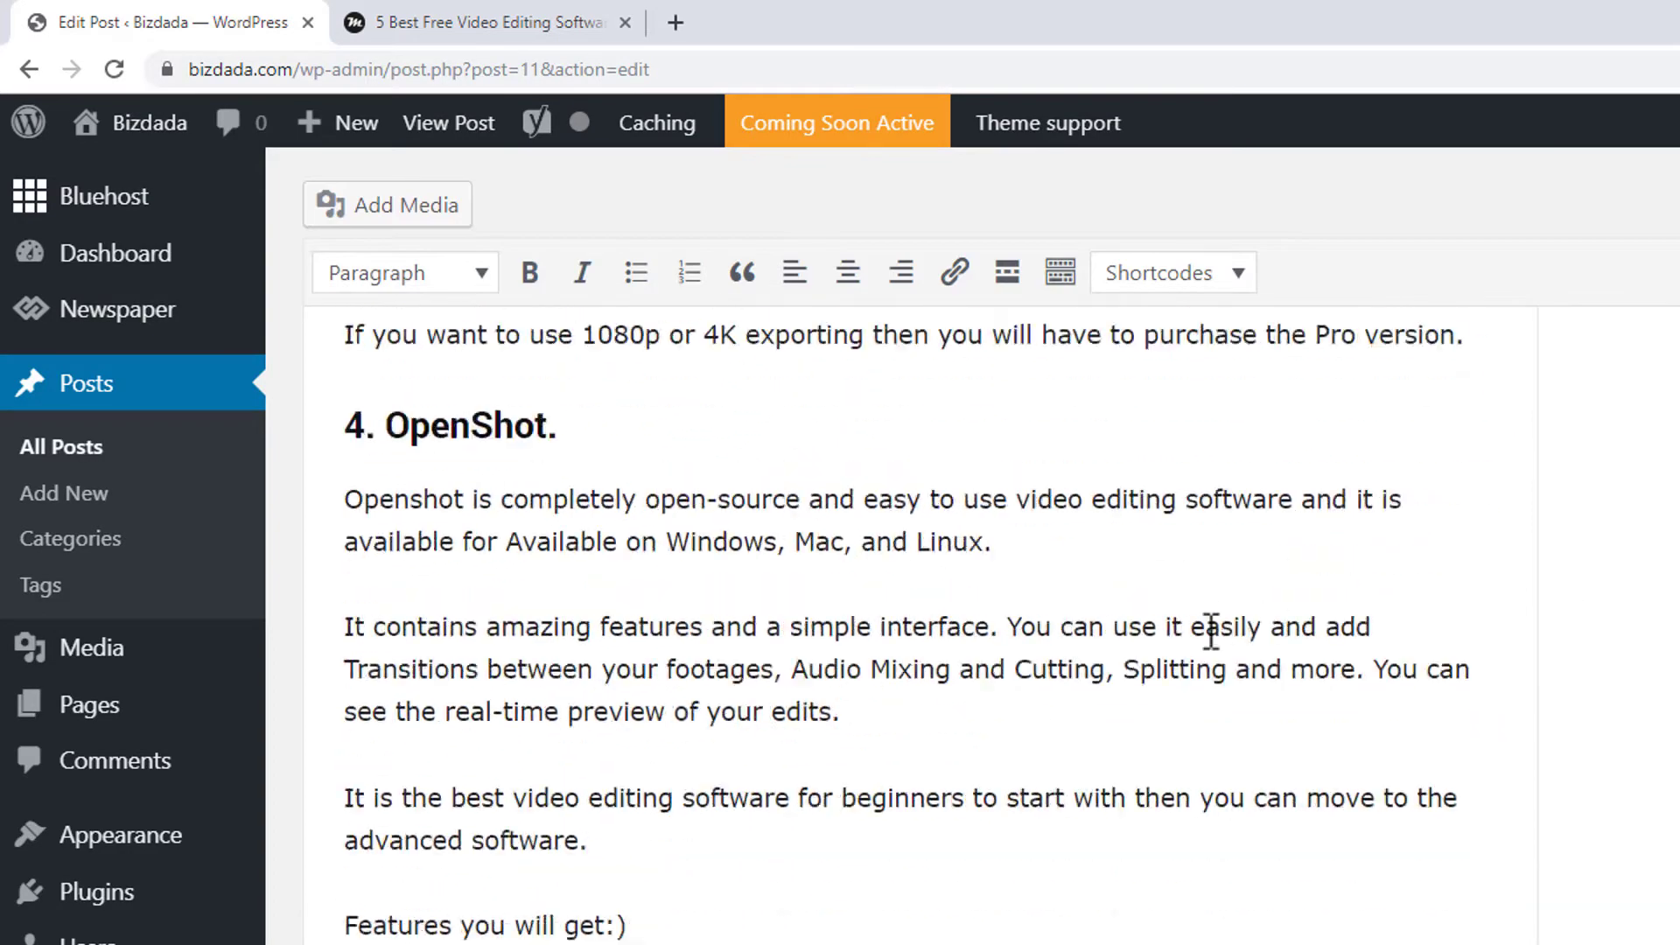
scroll(977, 565, "down", 8)
scroll(499, 652, "down", 15)
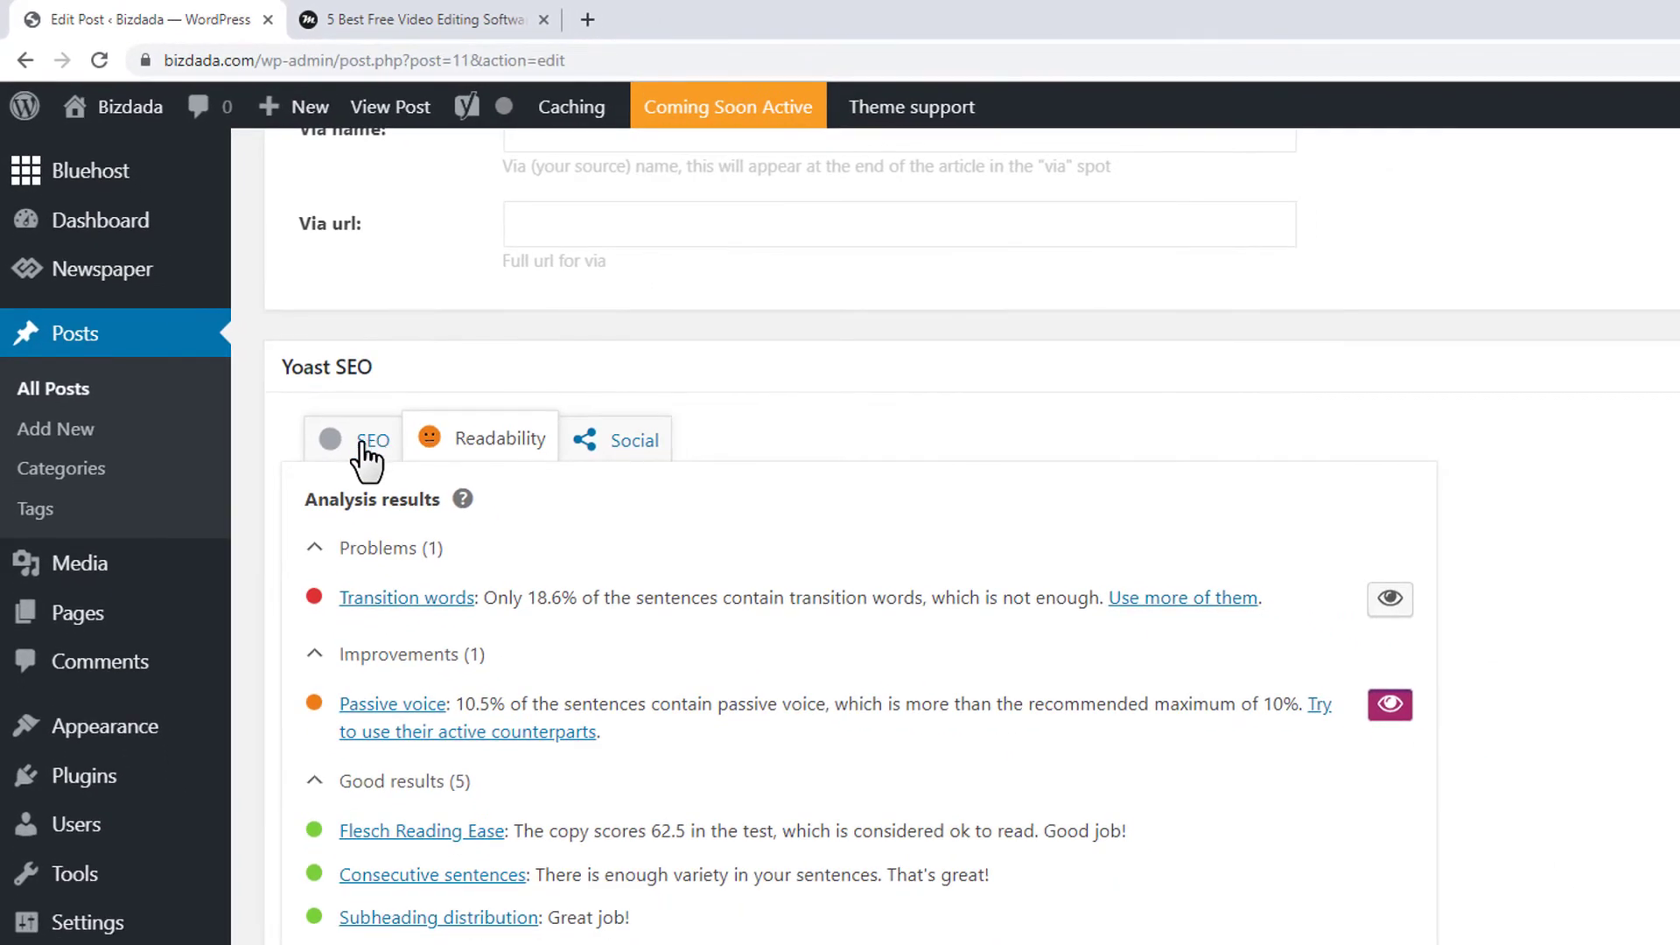
left_click(366, 446)
scroll(483, 481, "down", 3)
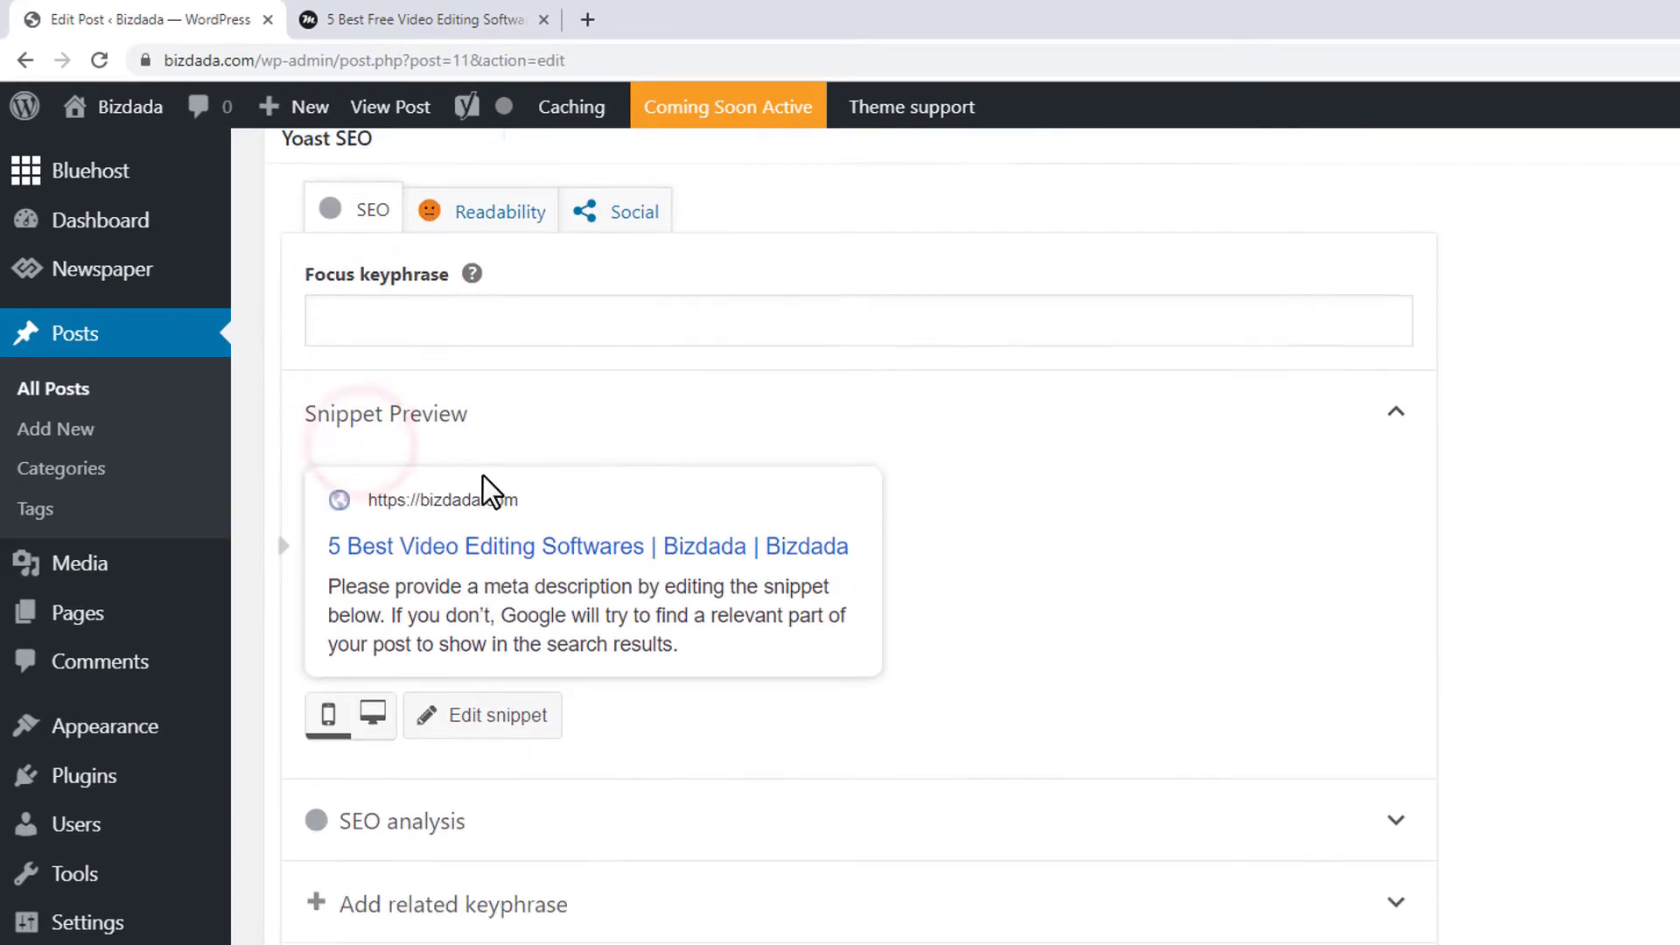
scroll(506, 776, "up", 1)
scroll(498, 776, "down", 1)
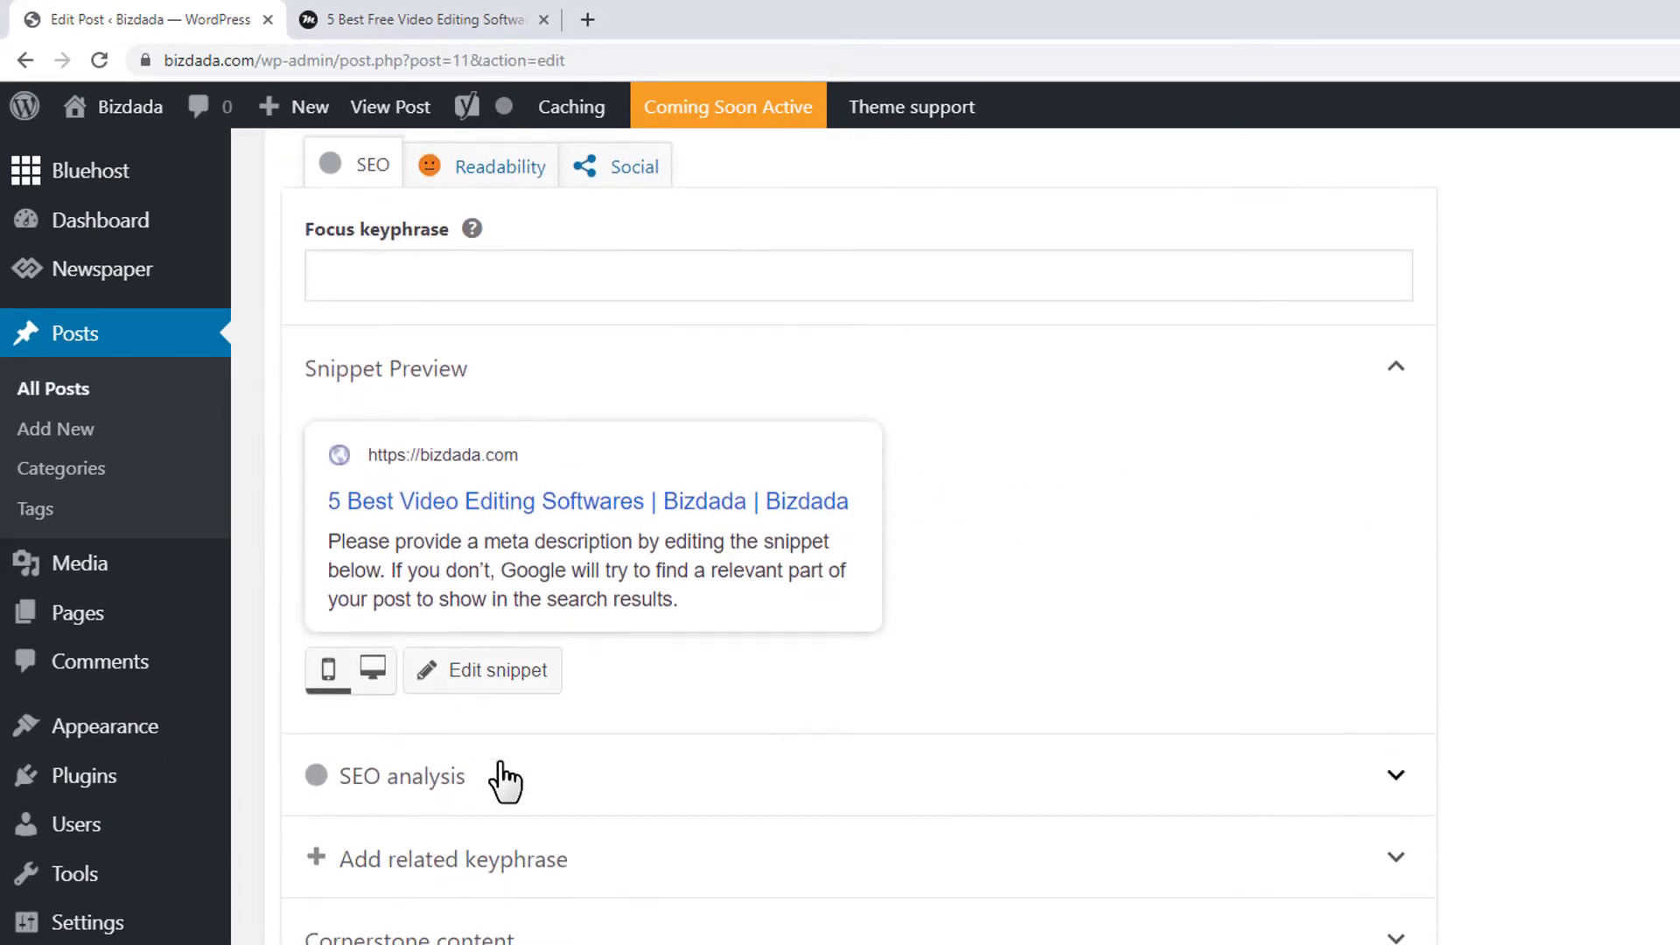
Expand the SEO analysis and examine its listed problems and good results.
left_click(540, 772)
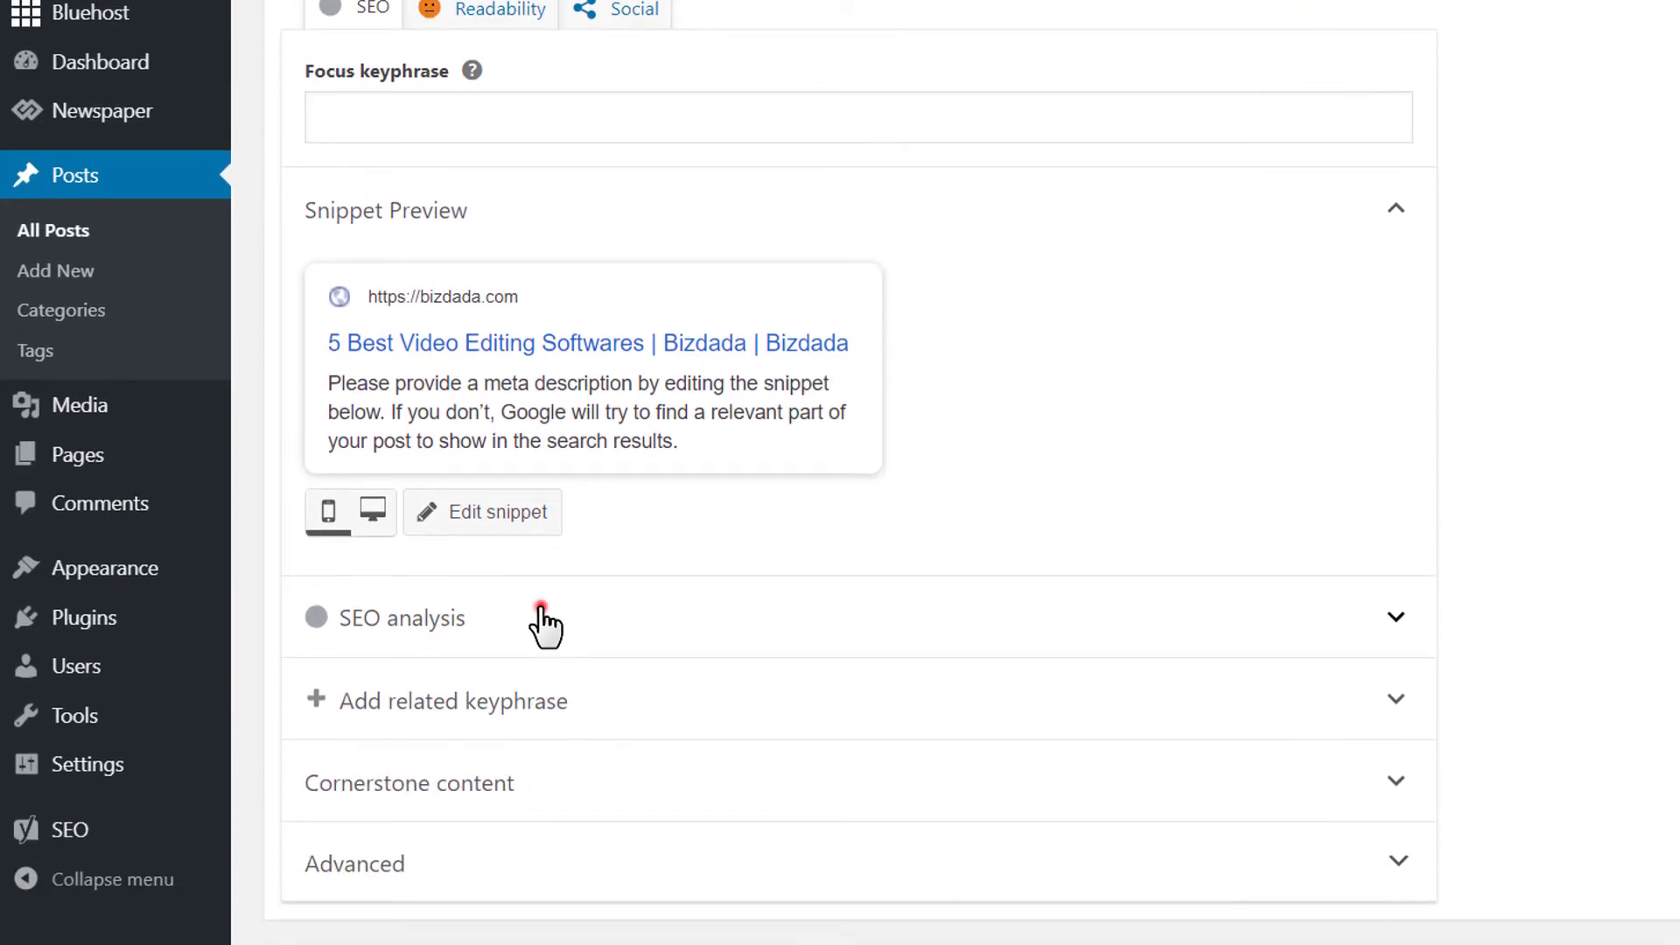
scroll(588, 577, "down", 7)
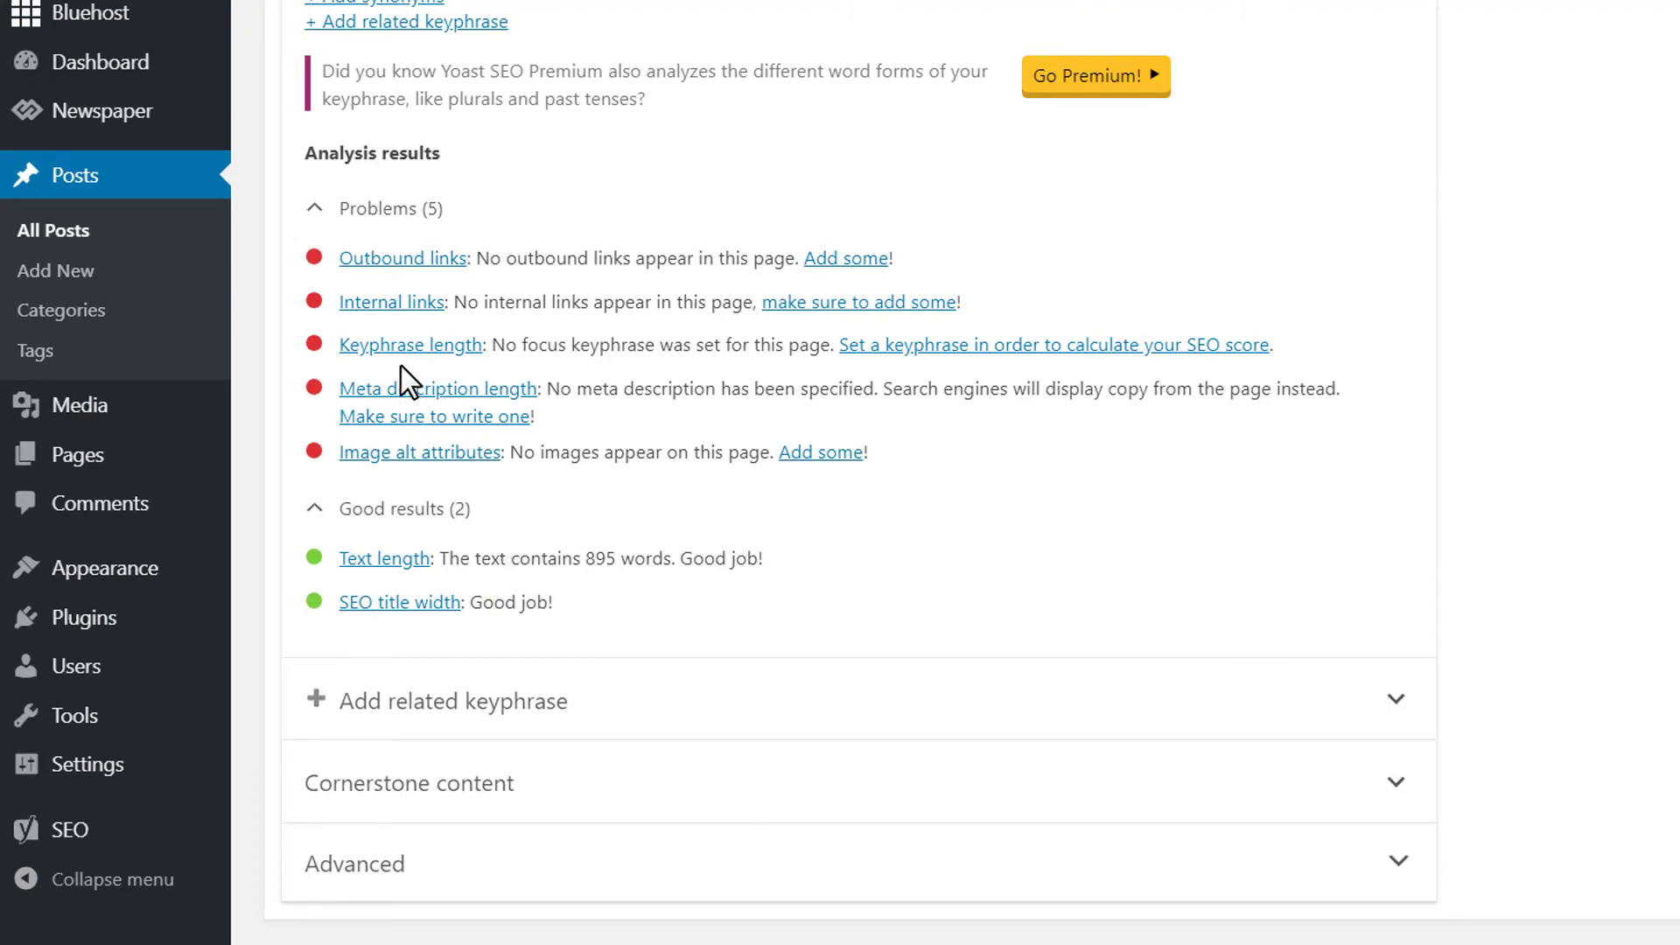
scroll(481, 503, "up", 10)
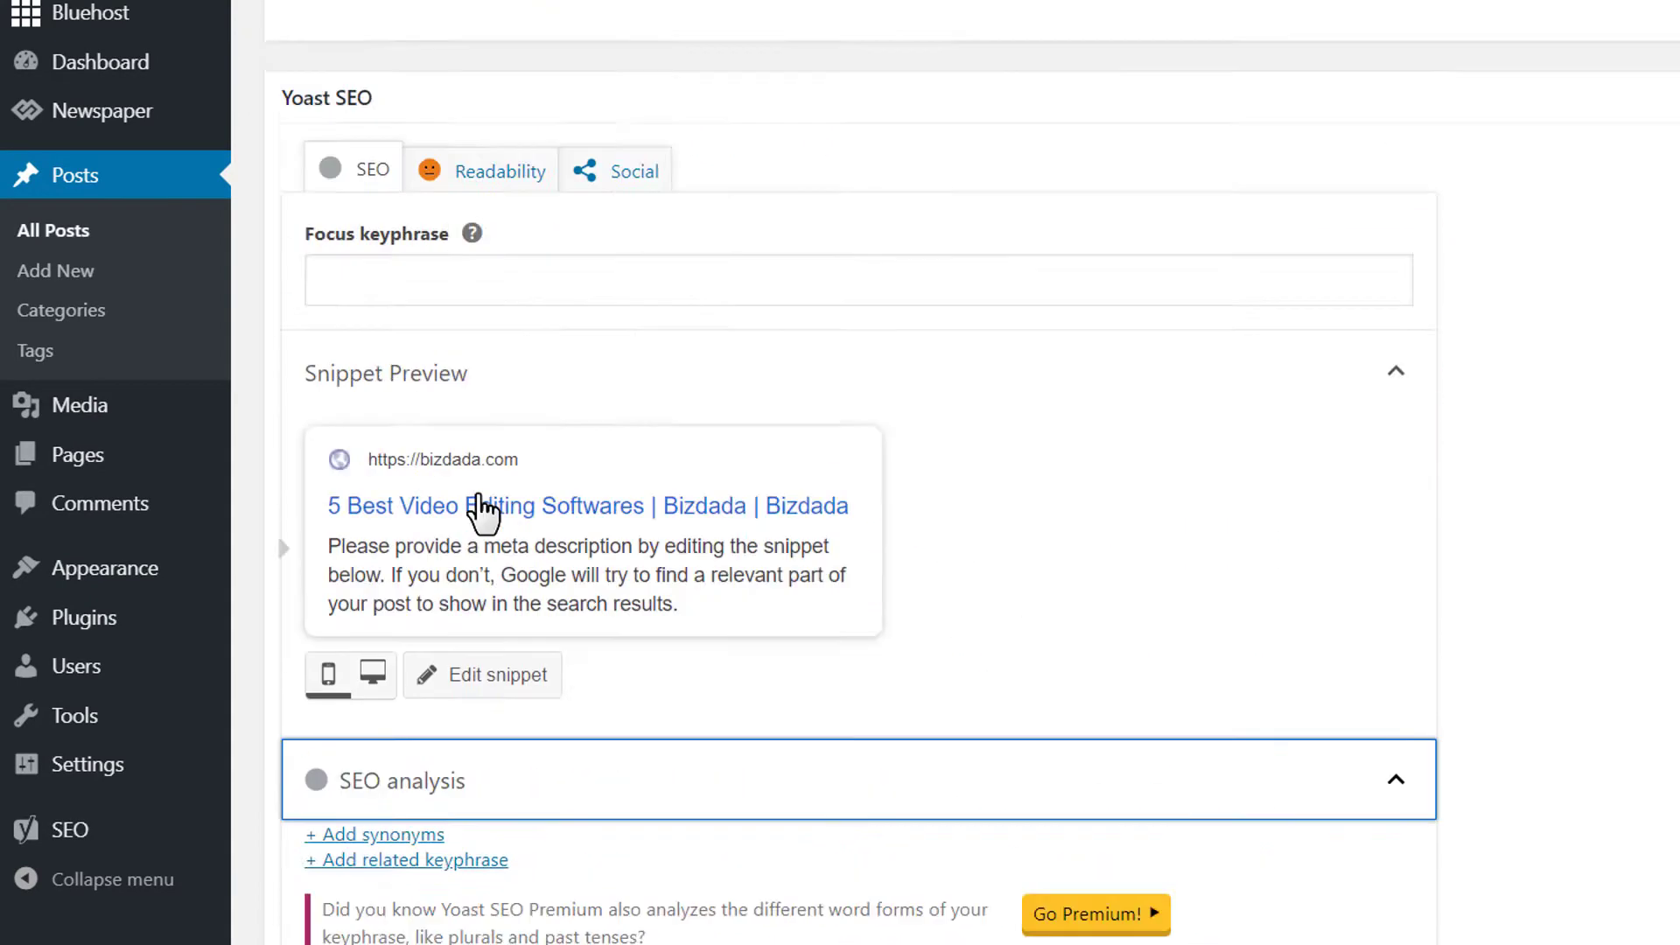
Paste the copied phrase "5 Best Video Editing Softwares" as the focus keyphrase in the Yoast SEO section.
scroll(479, 510, "up", 2)
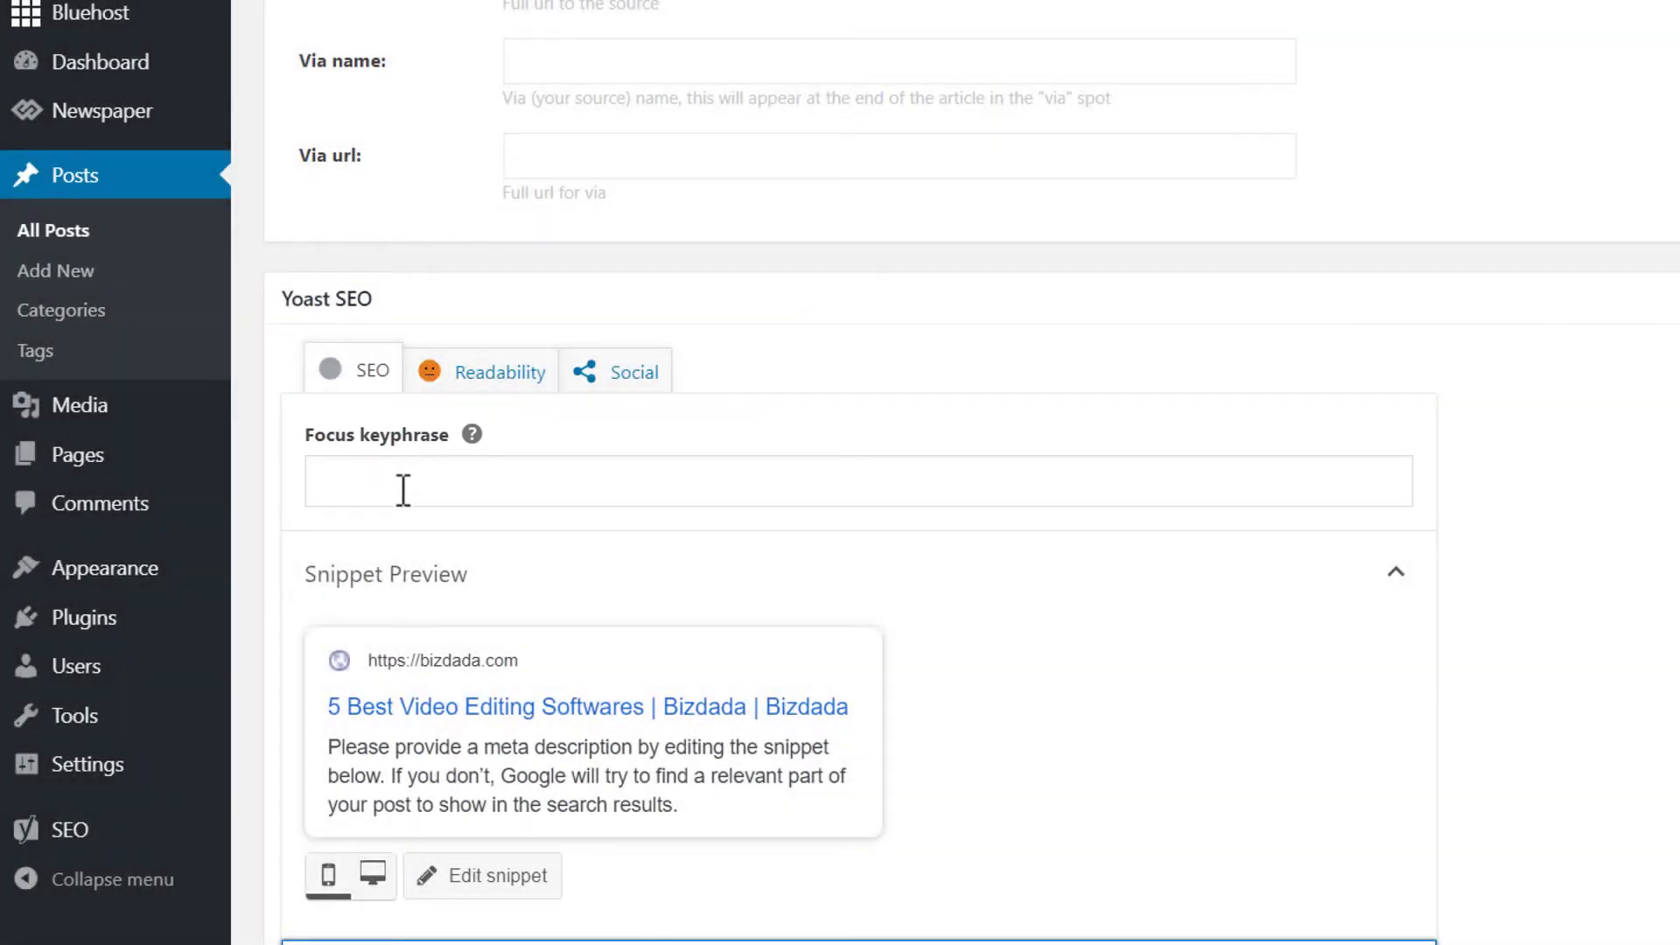
left_click(348, 480)
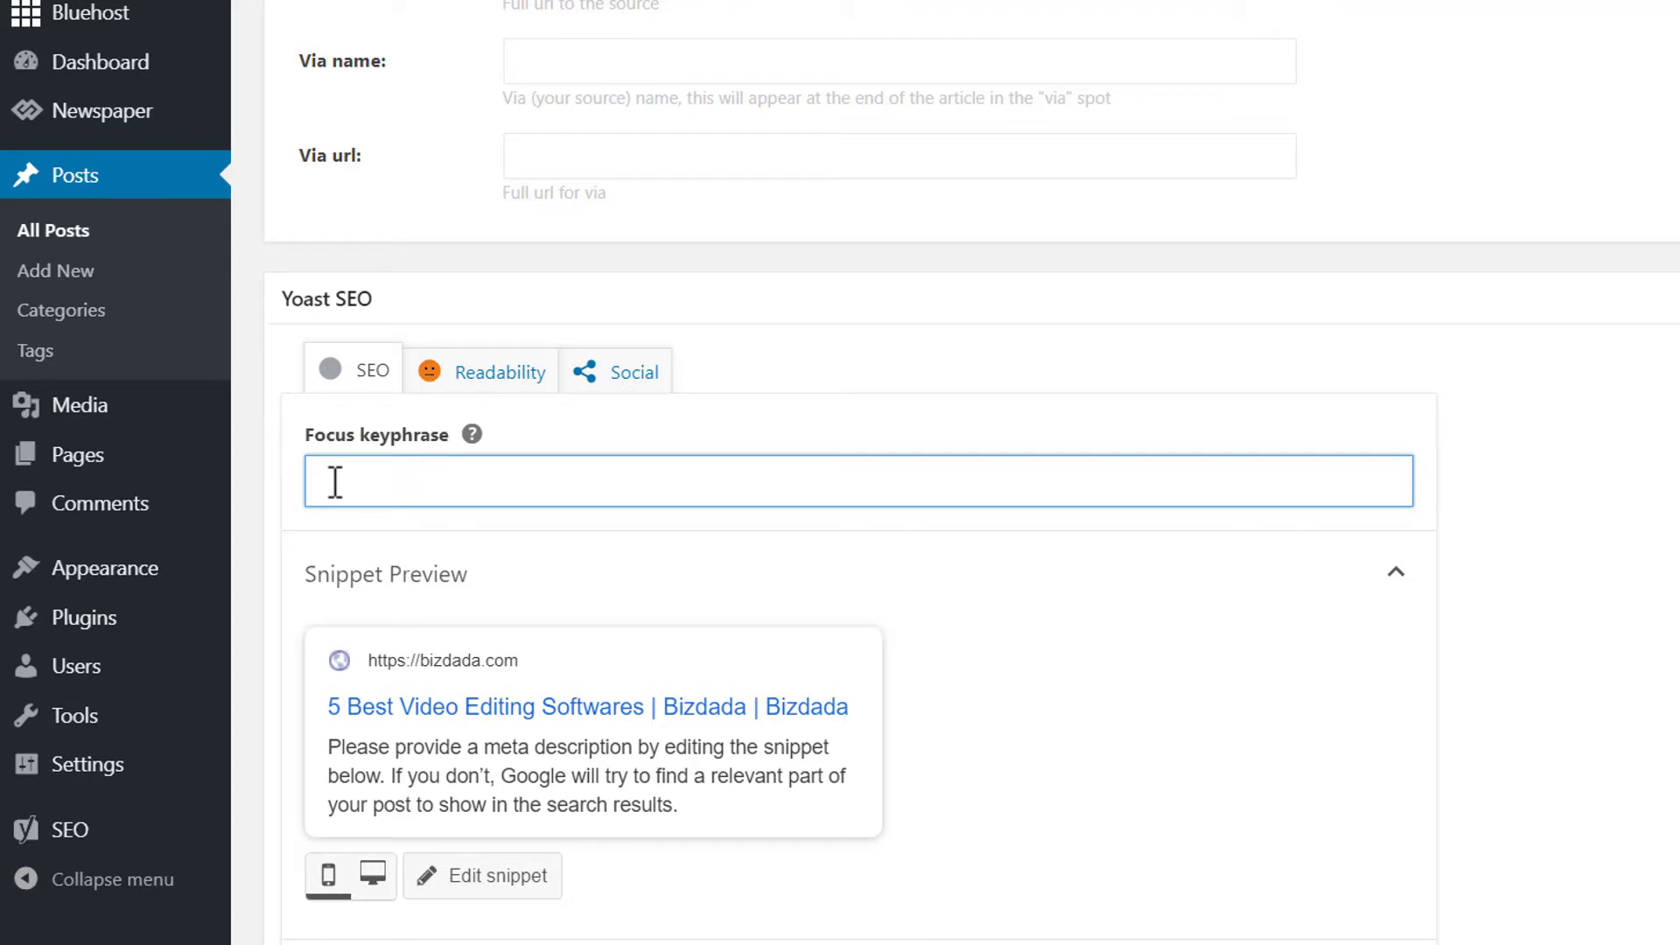
right_click(335, 481)
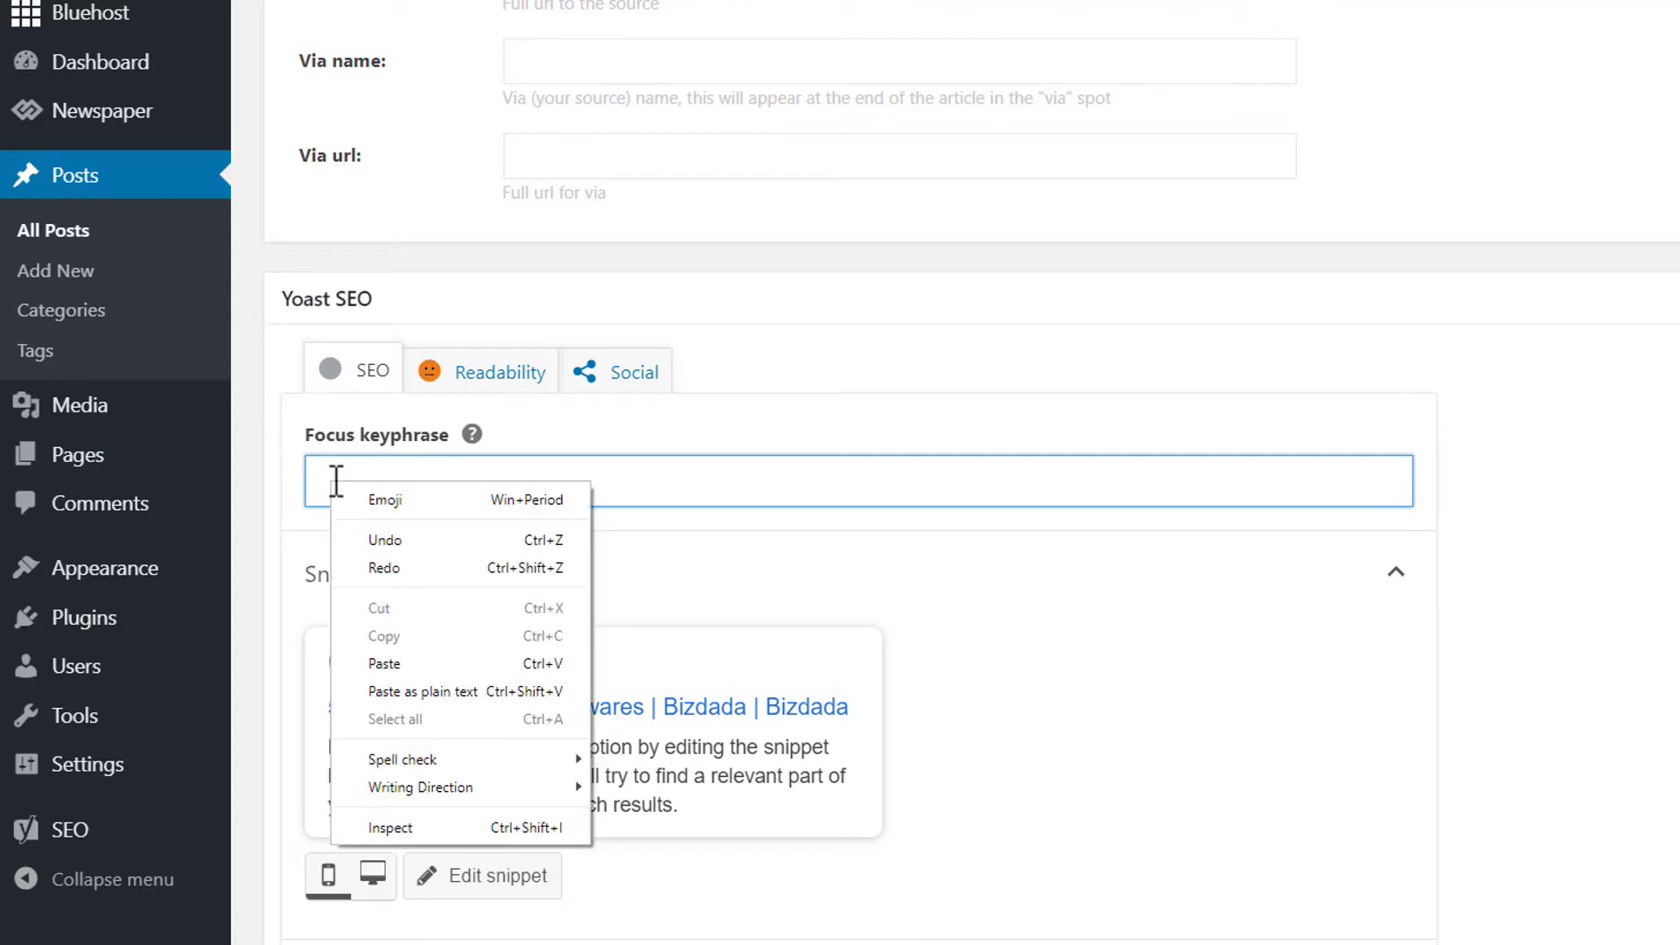
left_click(465, 665)
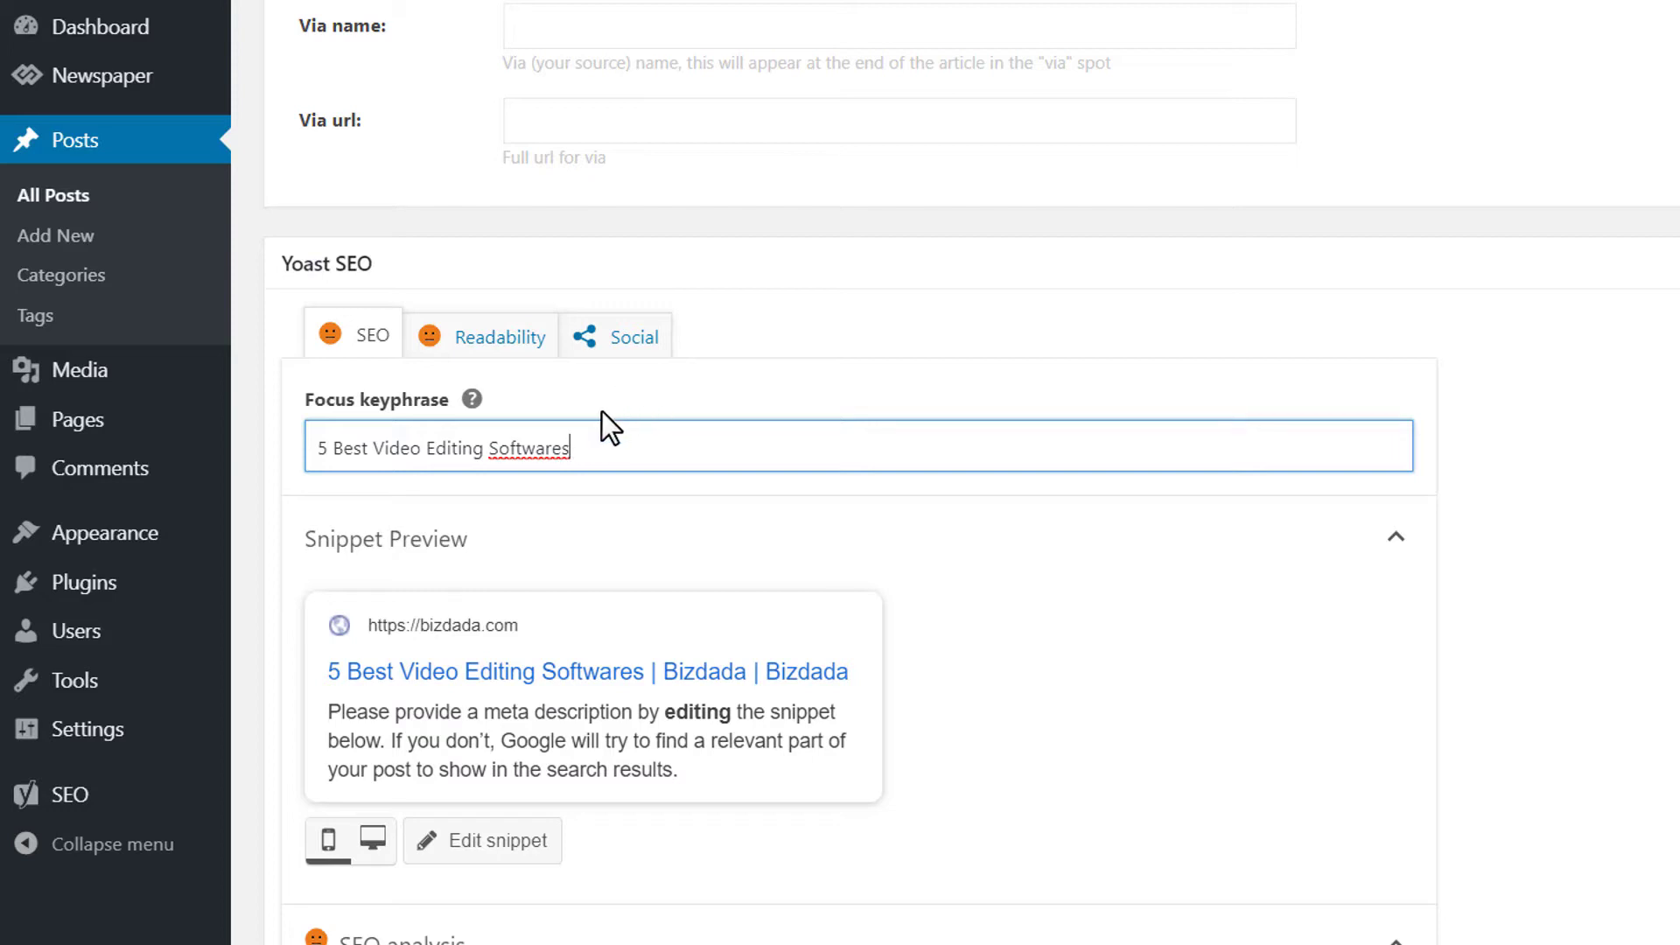
Open the snippet for editing and clear the Title, Page, Separator and Site title variables from the SEO title.
scroll(603, 420, "down", 5)
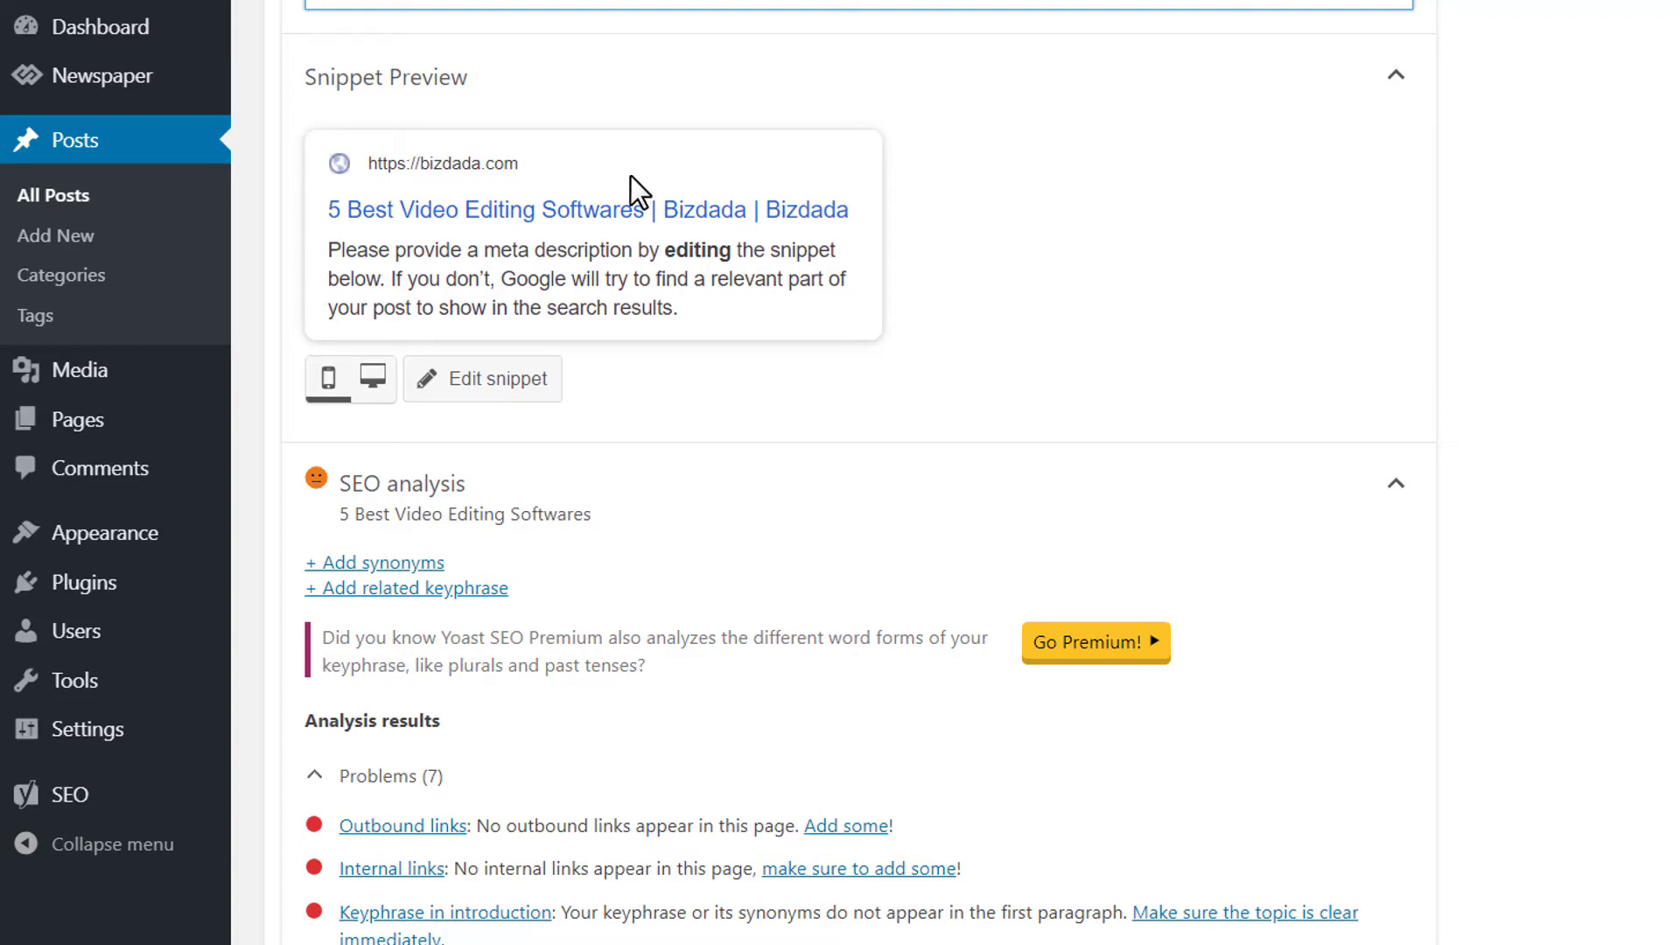
left_click(595, 215)
scroll(588, 228, "down", 4)
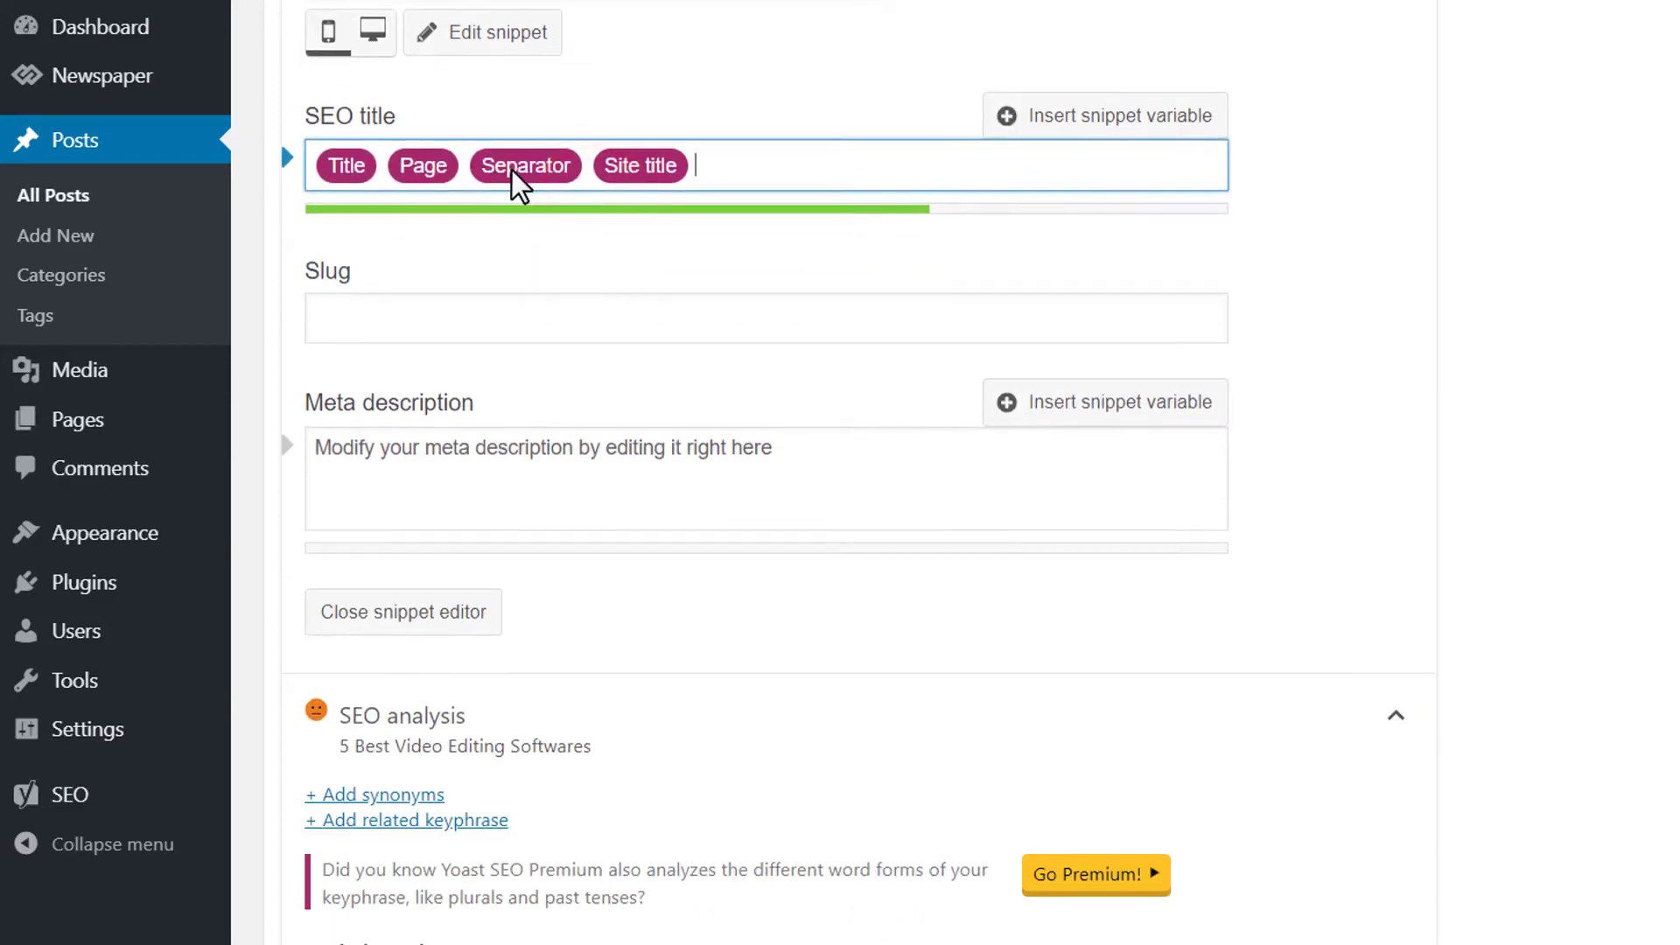
scroll(675, 248, "up", 4)
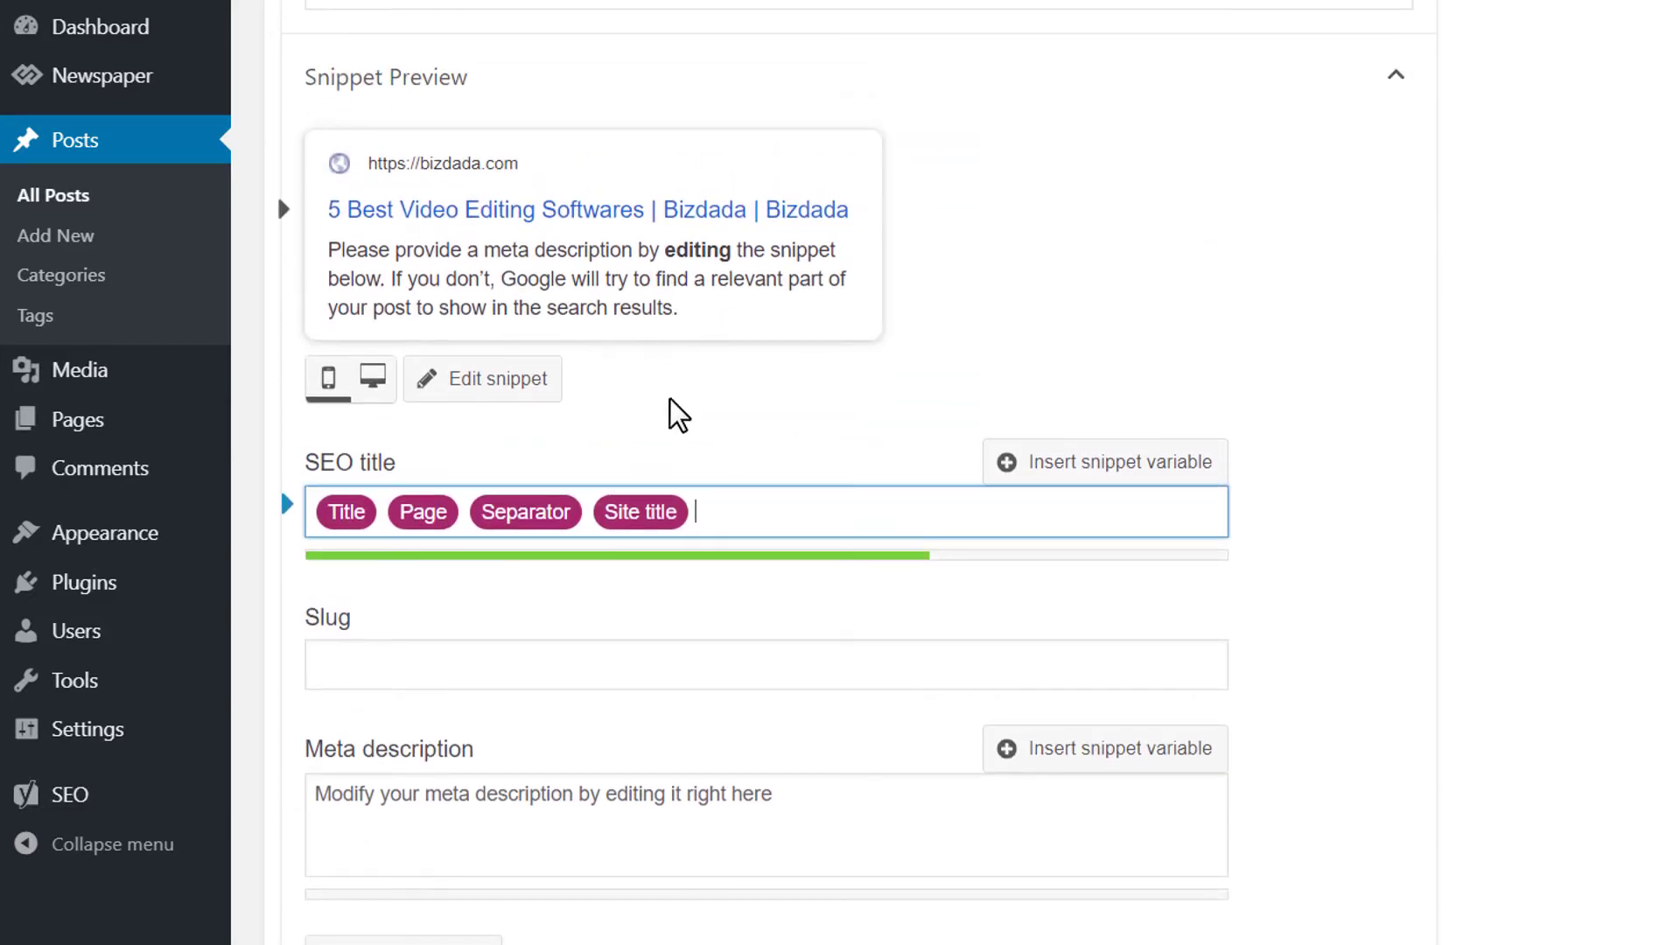
scroll(673, 434, "up", 3)
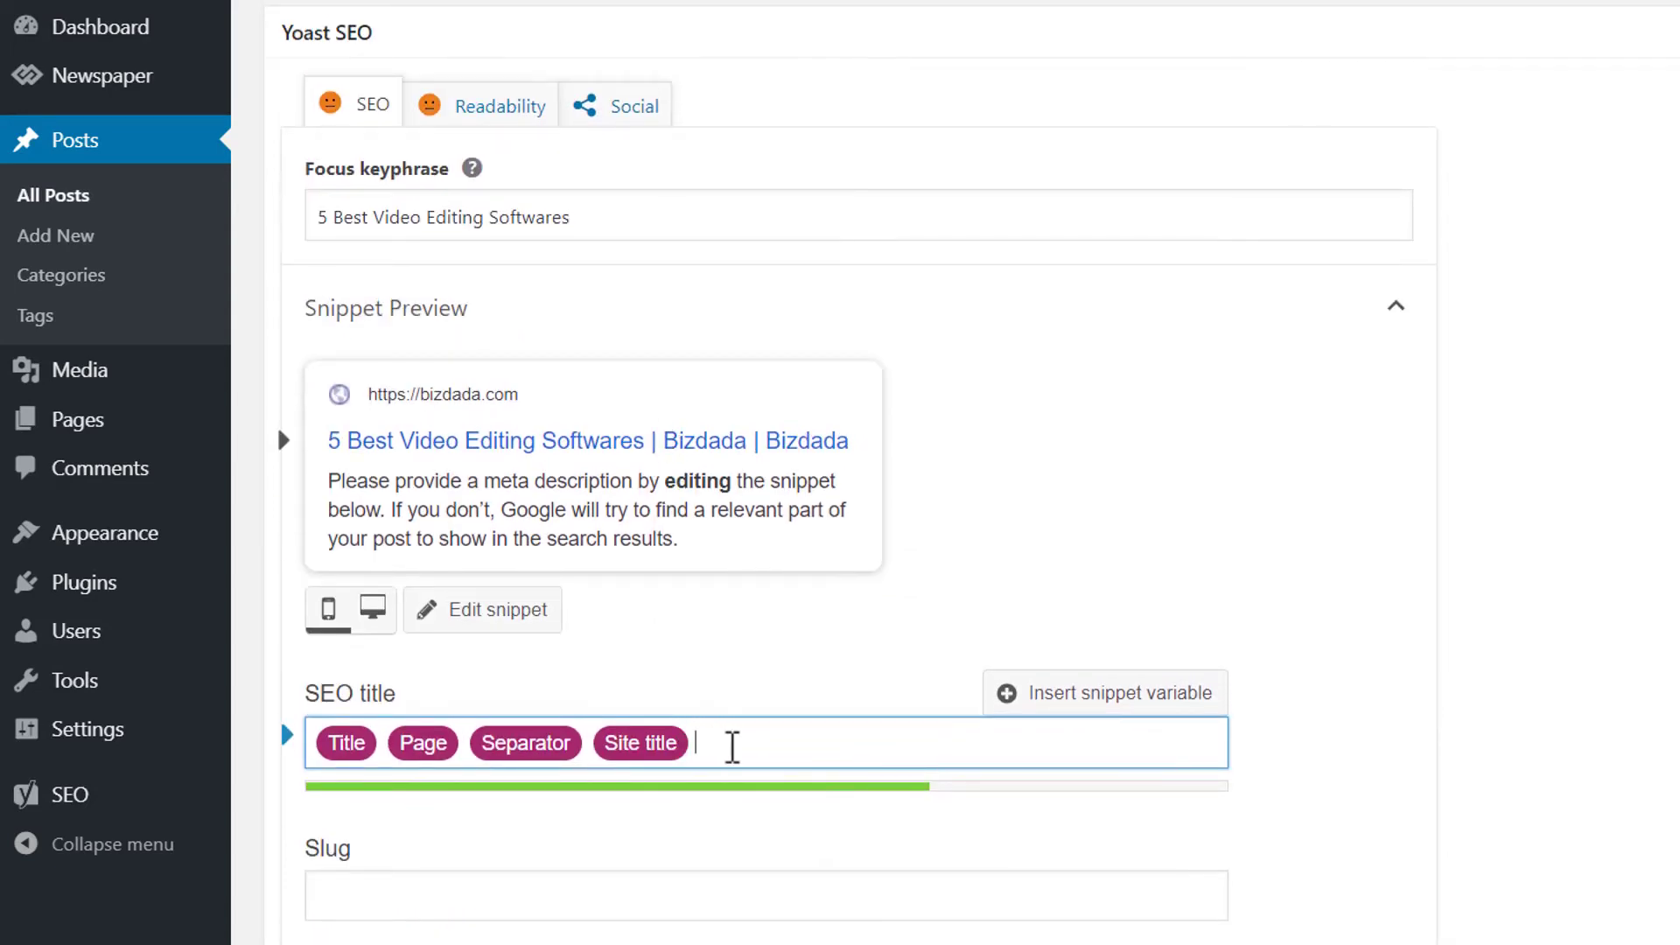
left_click_drag(734, 749, 322, 723)
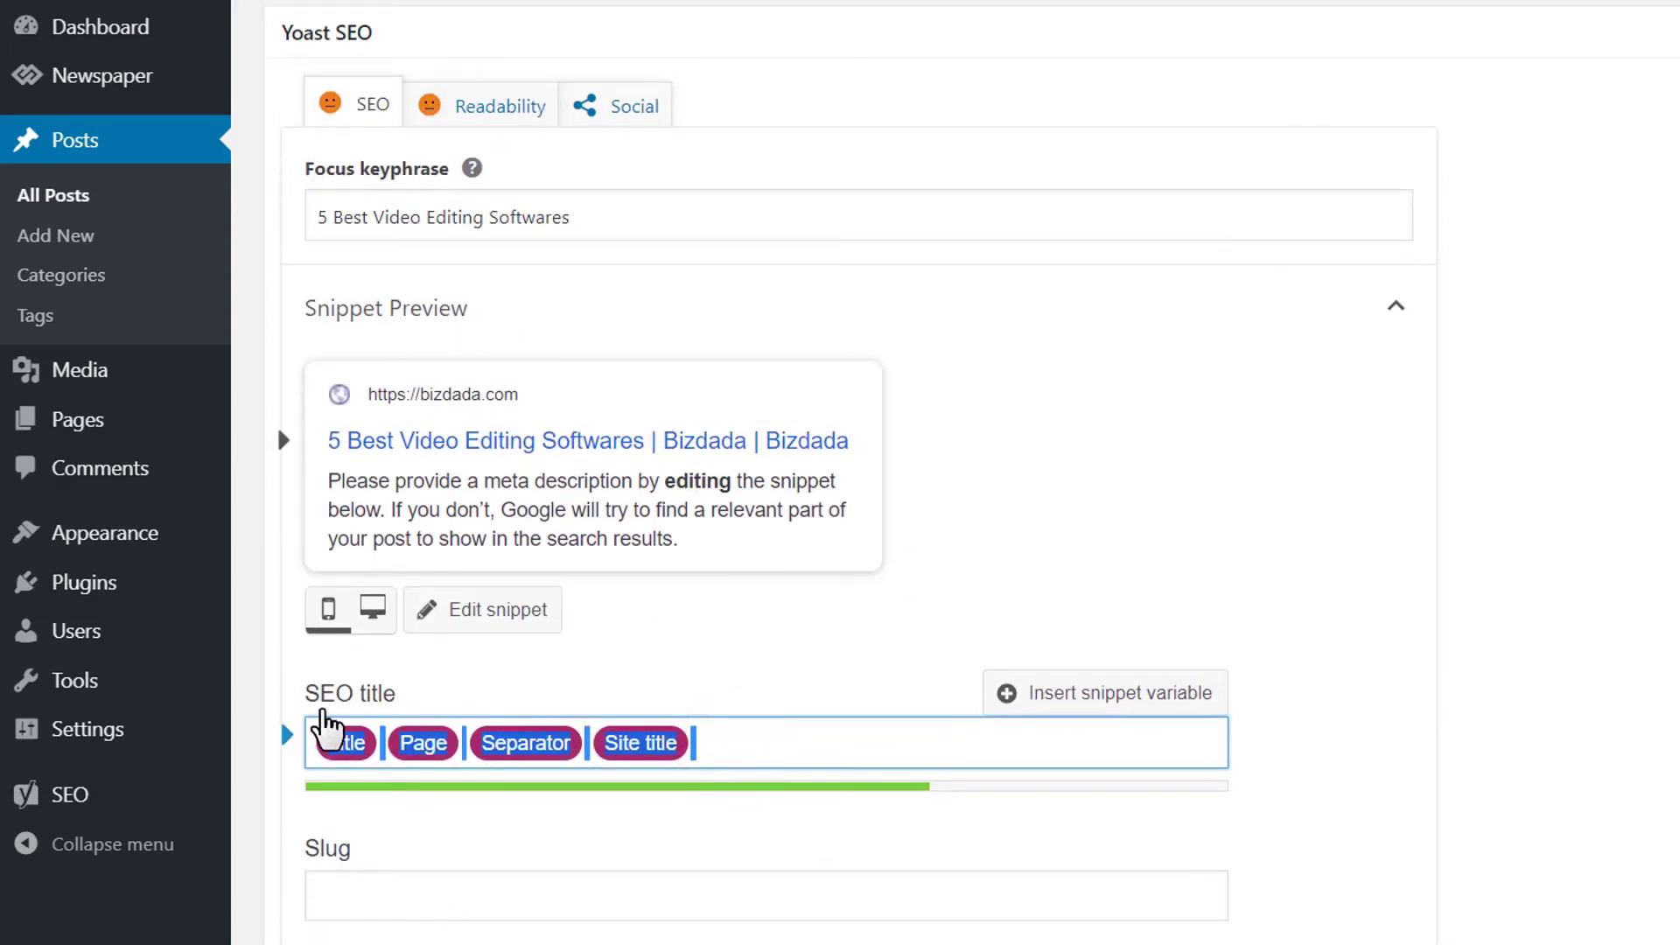
key("BackSpace")
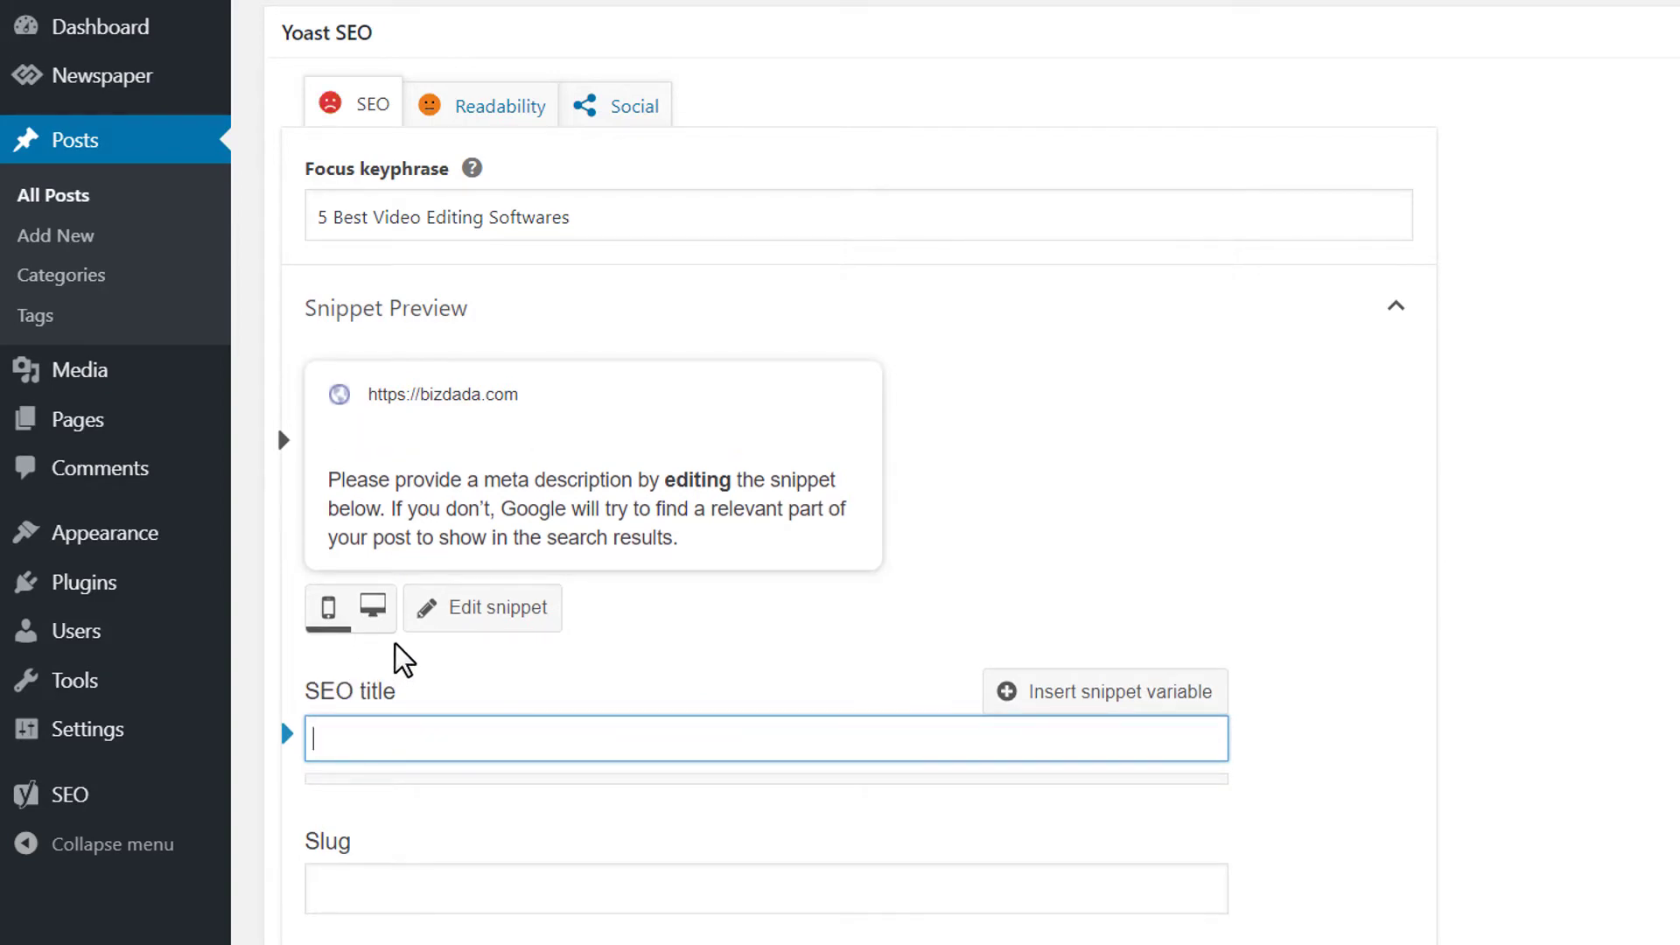
Set the SEO title to "5 Best Video Editing Softwares for Begginers (2019)", checking the post's own title first.
scroll(395, 652, "down", 1)
scroll(432, 644, "up", 1)
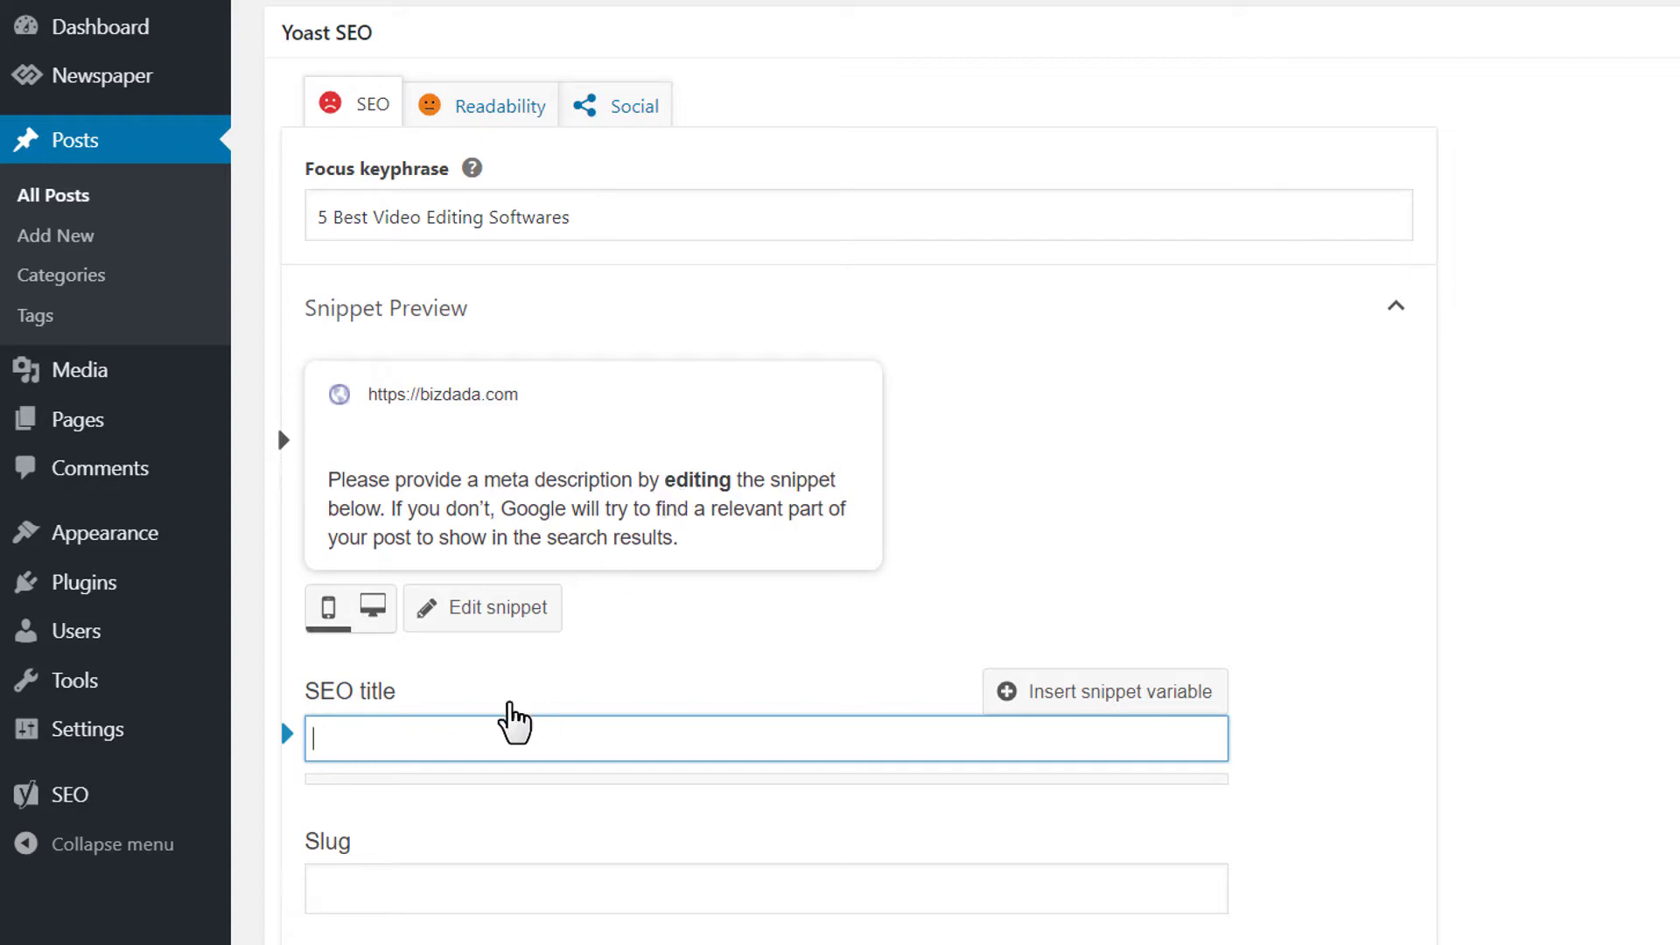
scroll(1128, 647, "up", 7)
scroll(1109, 612, "up", 20)
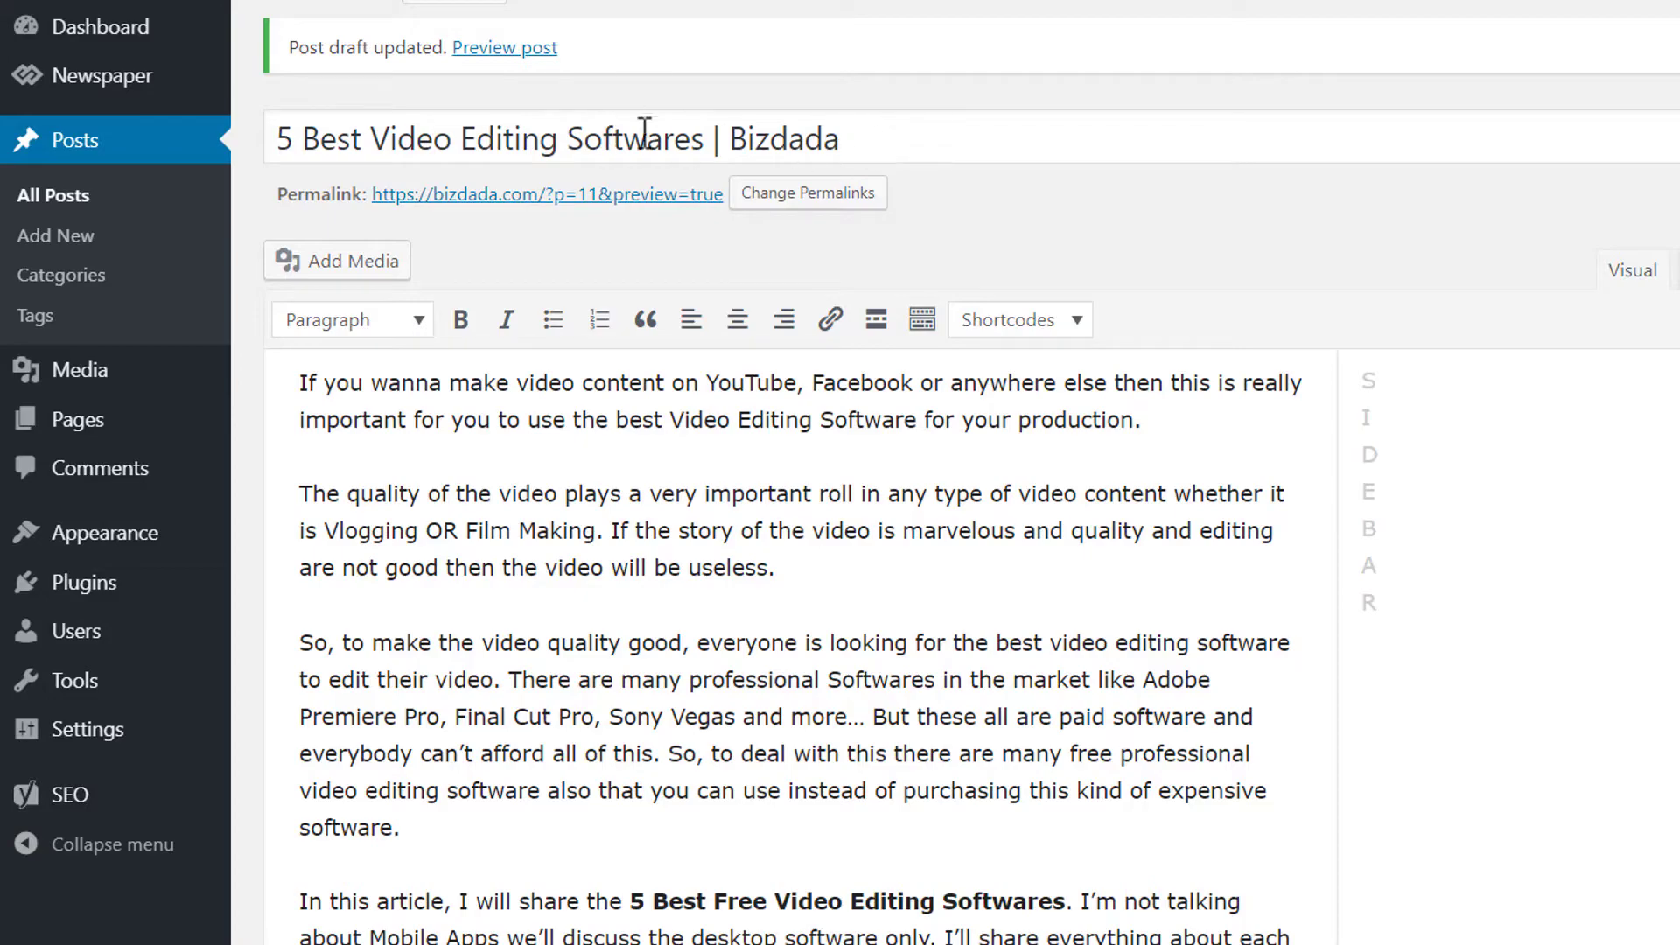
scroll(1099, 255, "down", 3)
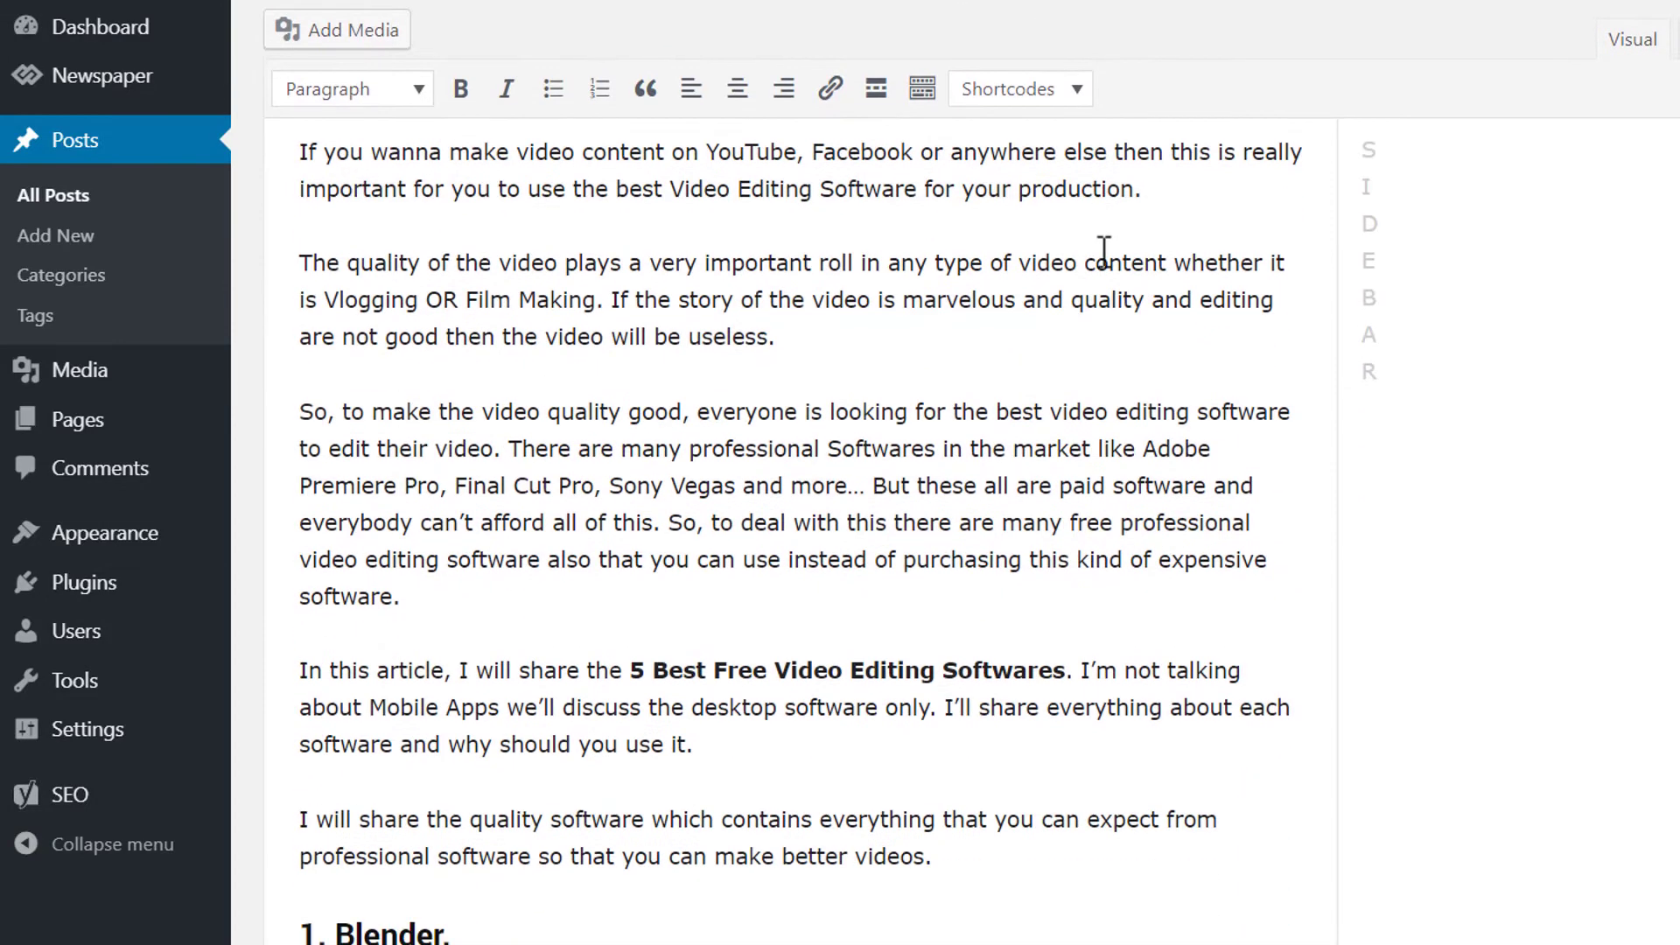
scroll(1279, 307, "down", 15)
scroll(1243, 380, "down", 15)
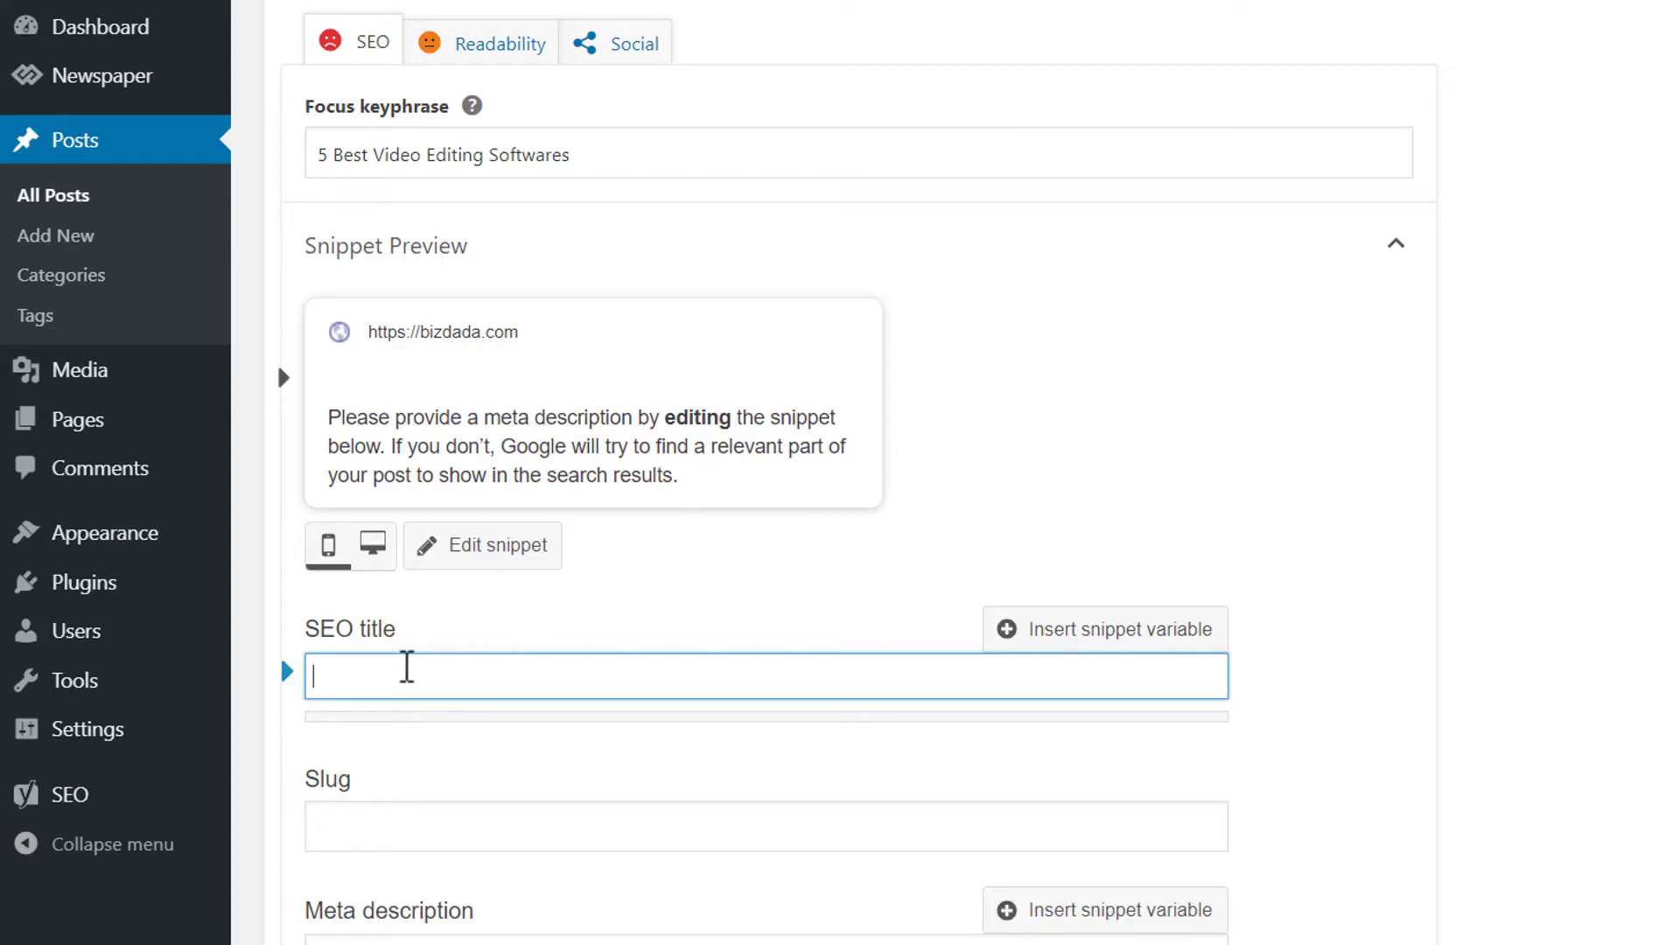
type("5 Best Video Editing Softwares")
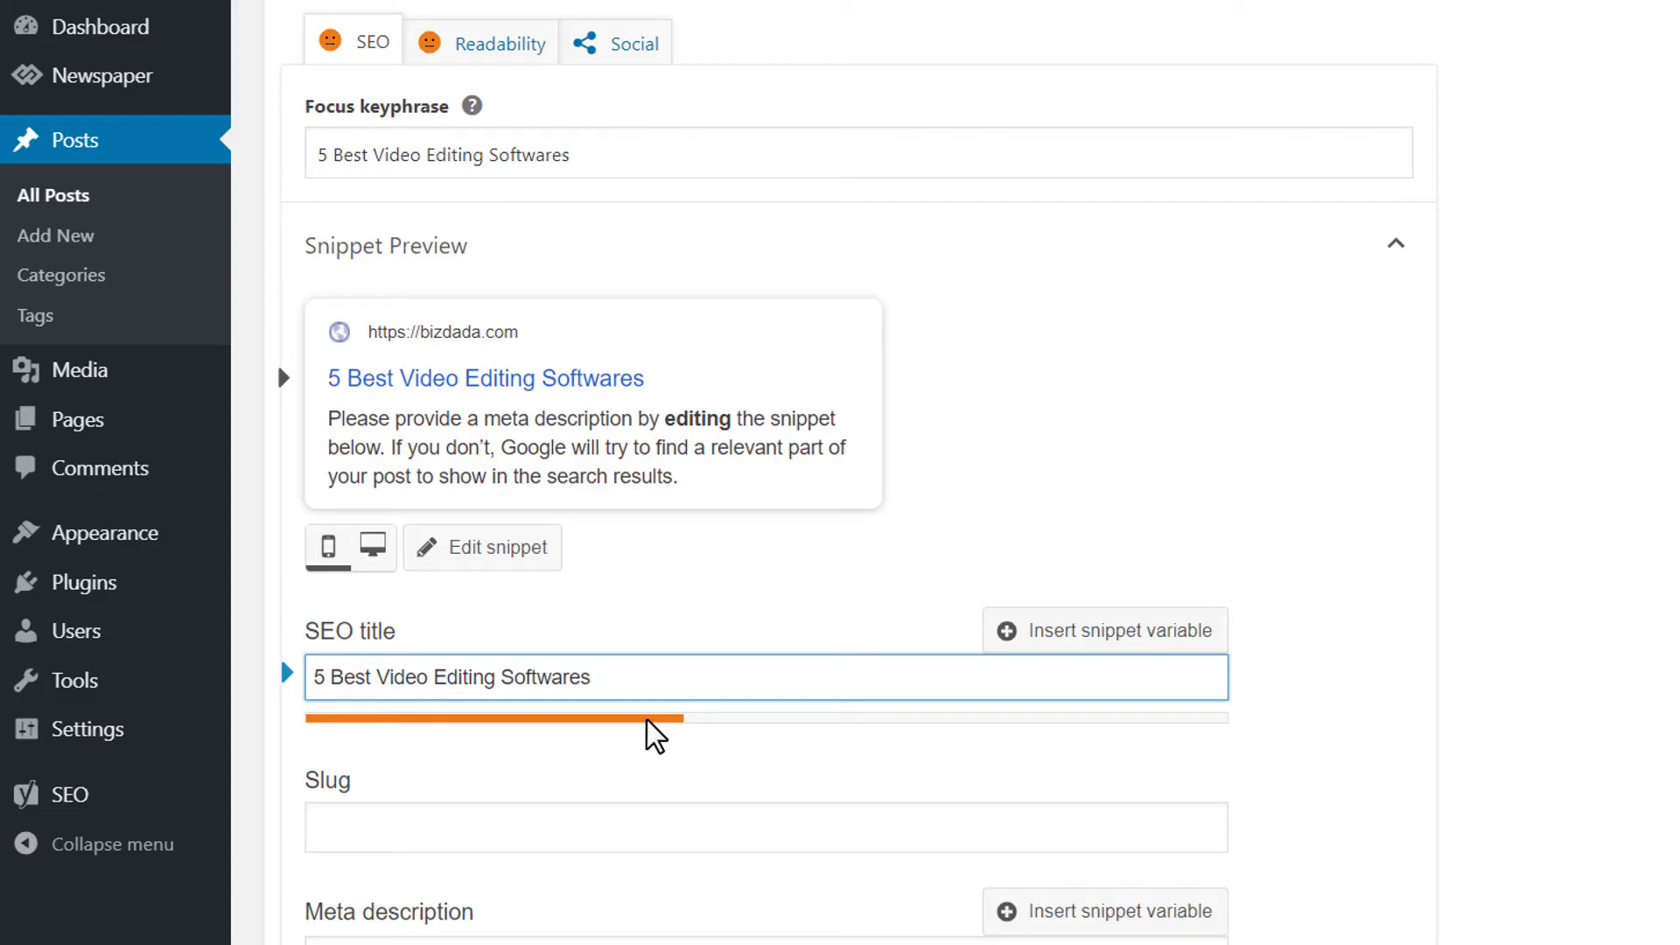
type("(2019")
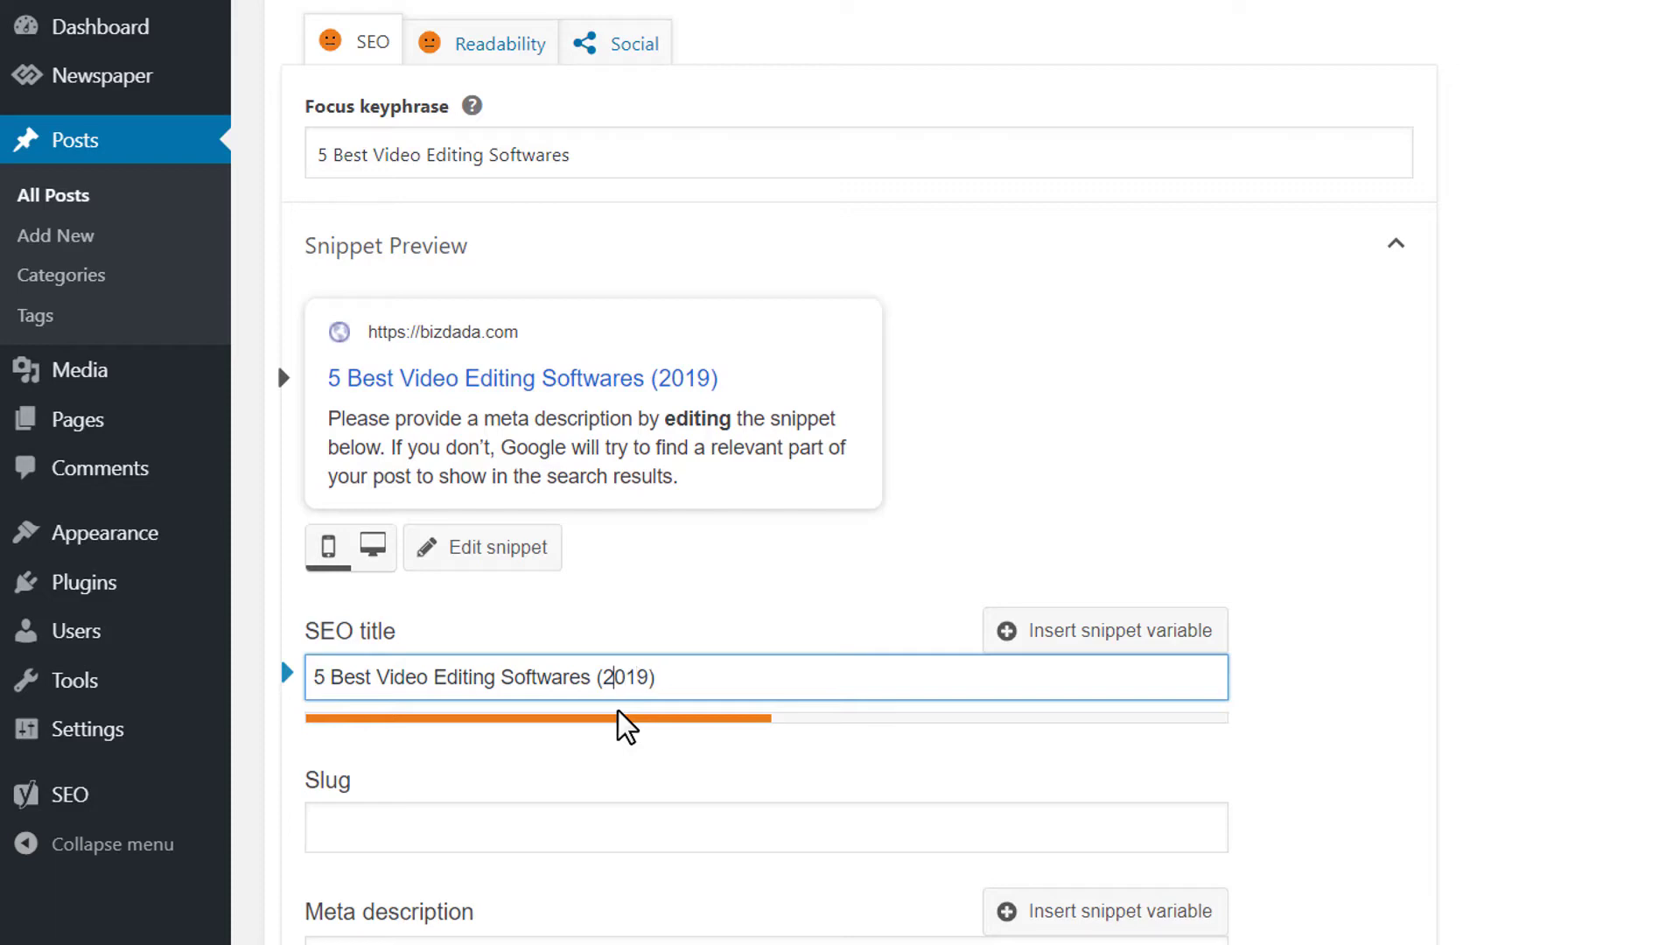
type("for Begginers")
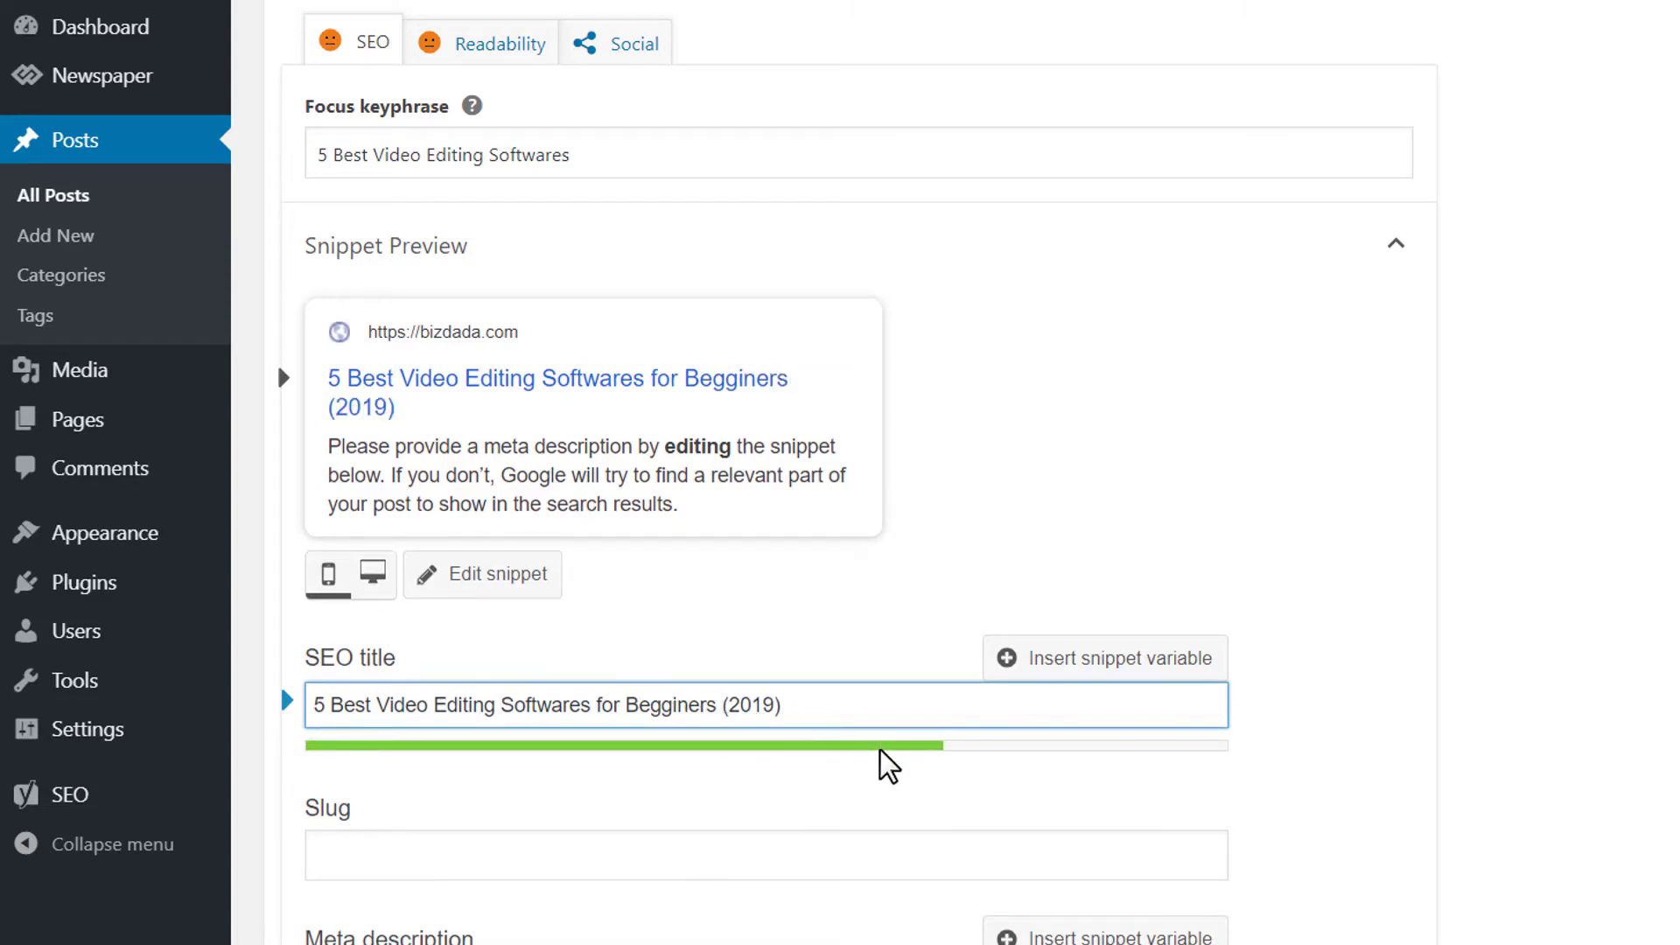
Append random filler text to the SEO title to test its length bar, and delete the filler again.
scroll(855, 776, "down", 1)
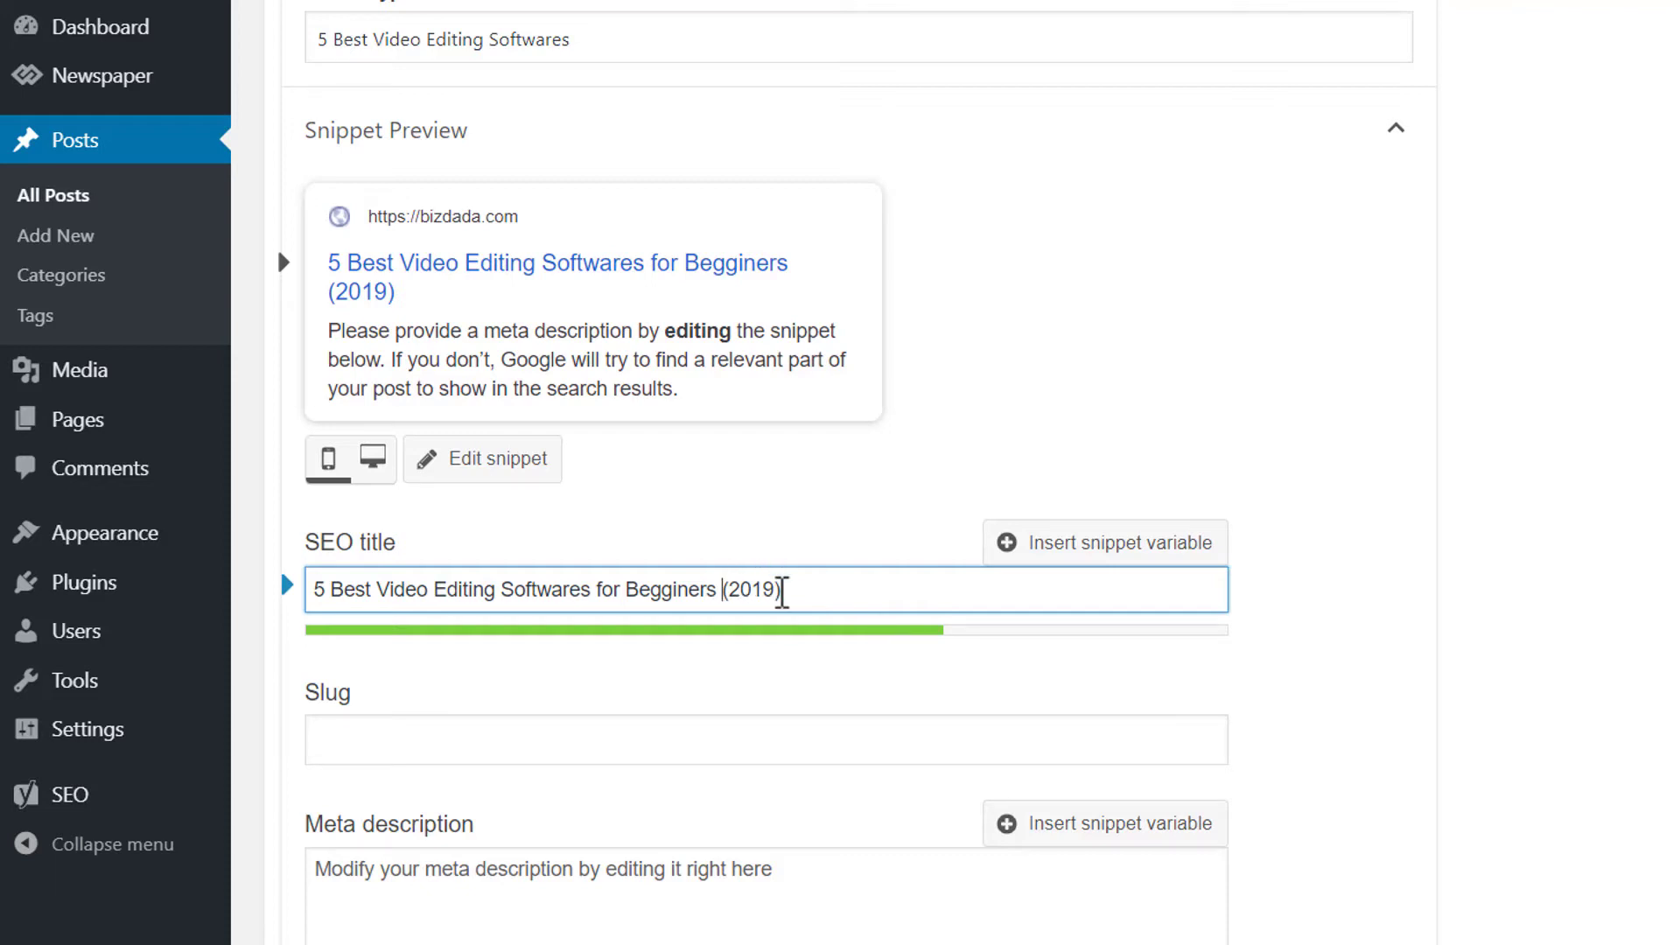
left_click(816, 600)
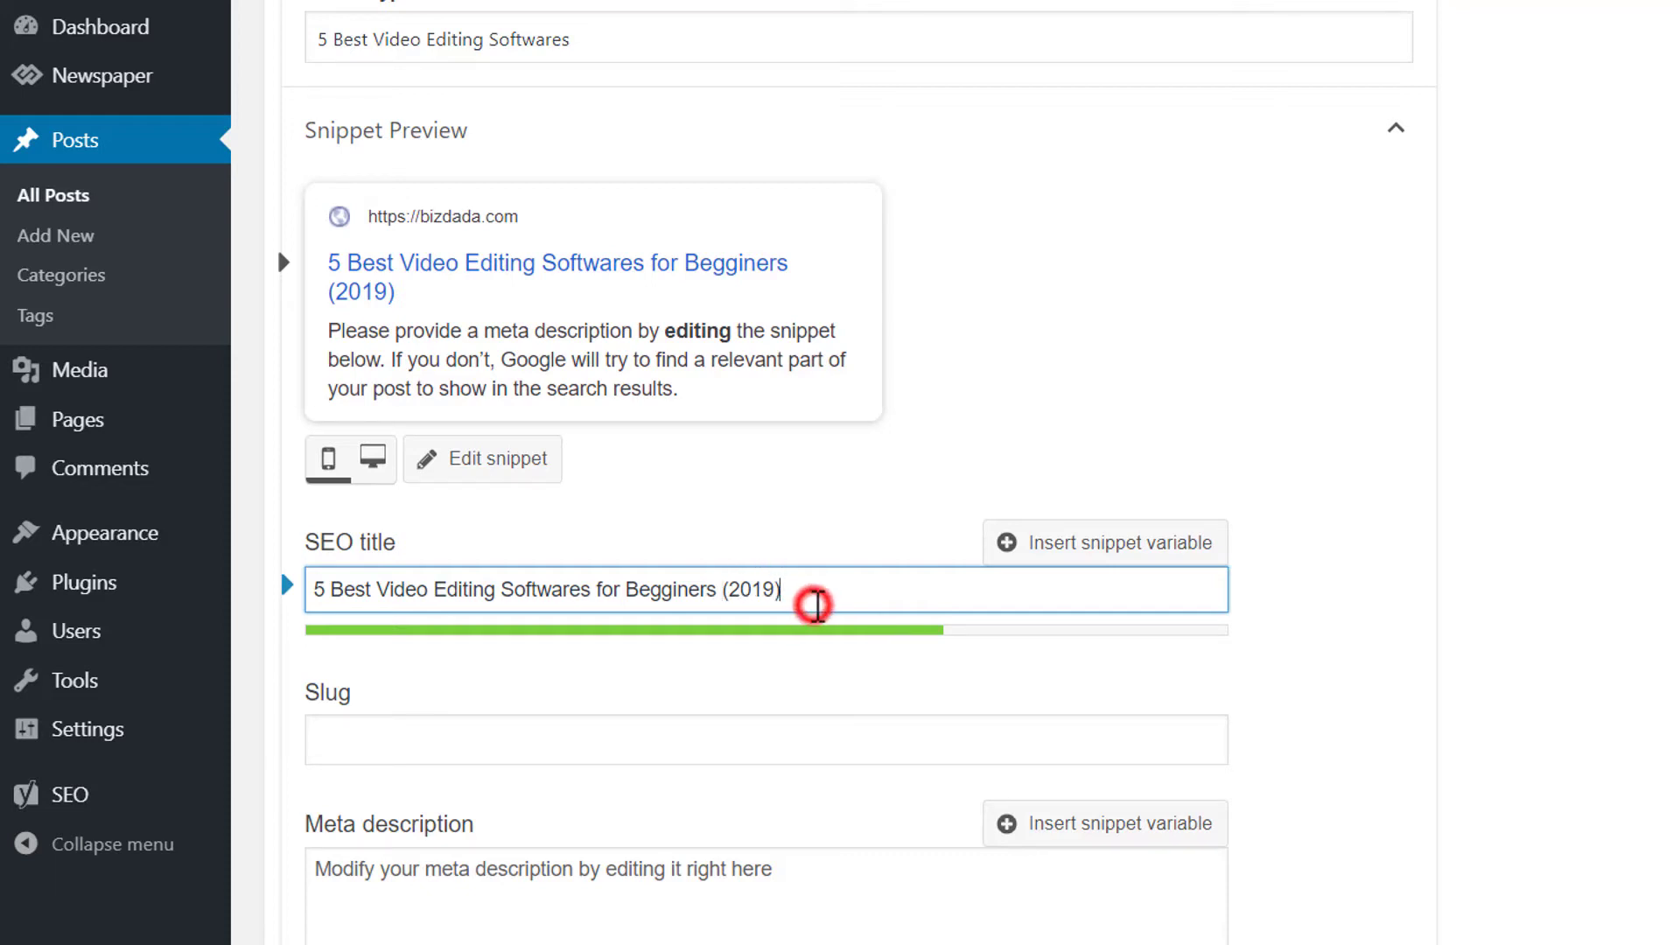
type("gdgdfhnnfgnfn")
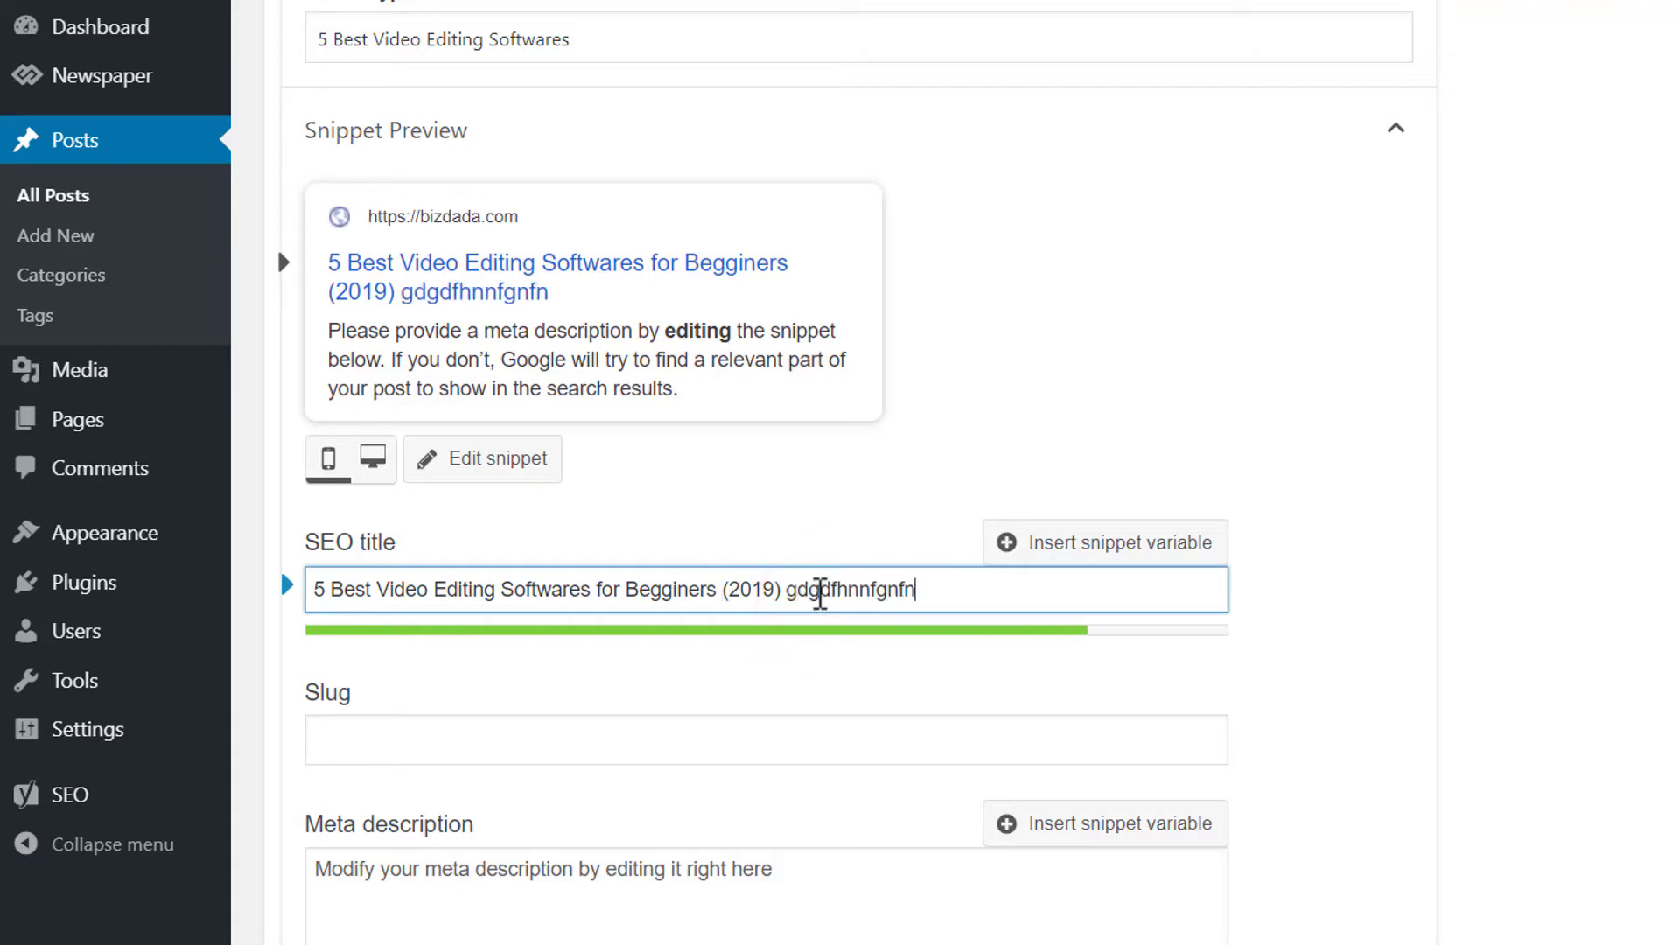
type("fnhfhnhnhfnm")
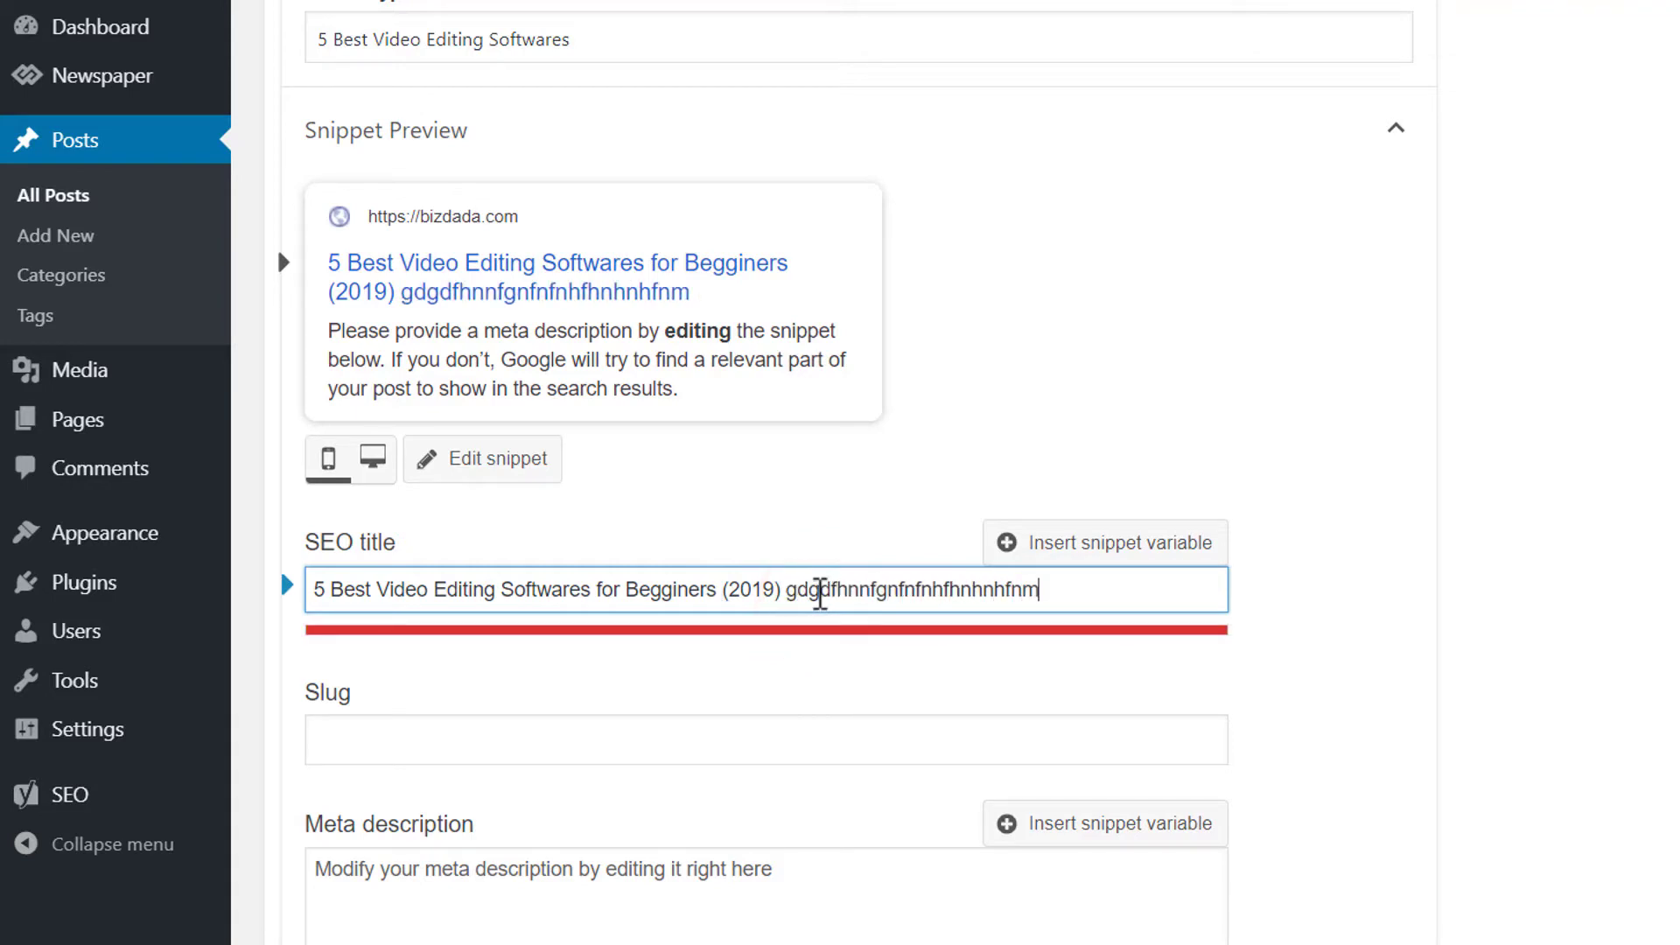
key("BackSpace")
key("BackSpace")
key("BackSpace")
key("BackSpace")
key("BackSpace")
key("BackSpace")
key("BackSpace")
key("BackSpace")
key("BackSpace")
key("BackSpace")
key("BackSpace")
key("BackSpace")
key("BackSpace")
key("BackSpace")
key("BackSpace")
key("BackSpace")
key("BackSpace")
key("BackSpace")
key("BackSpace")
key("BackSpace")
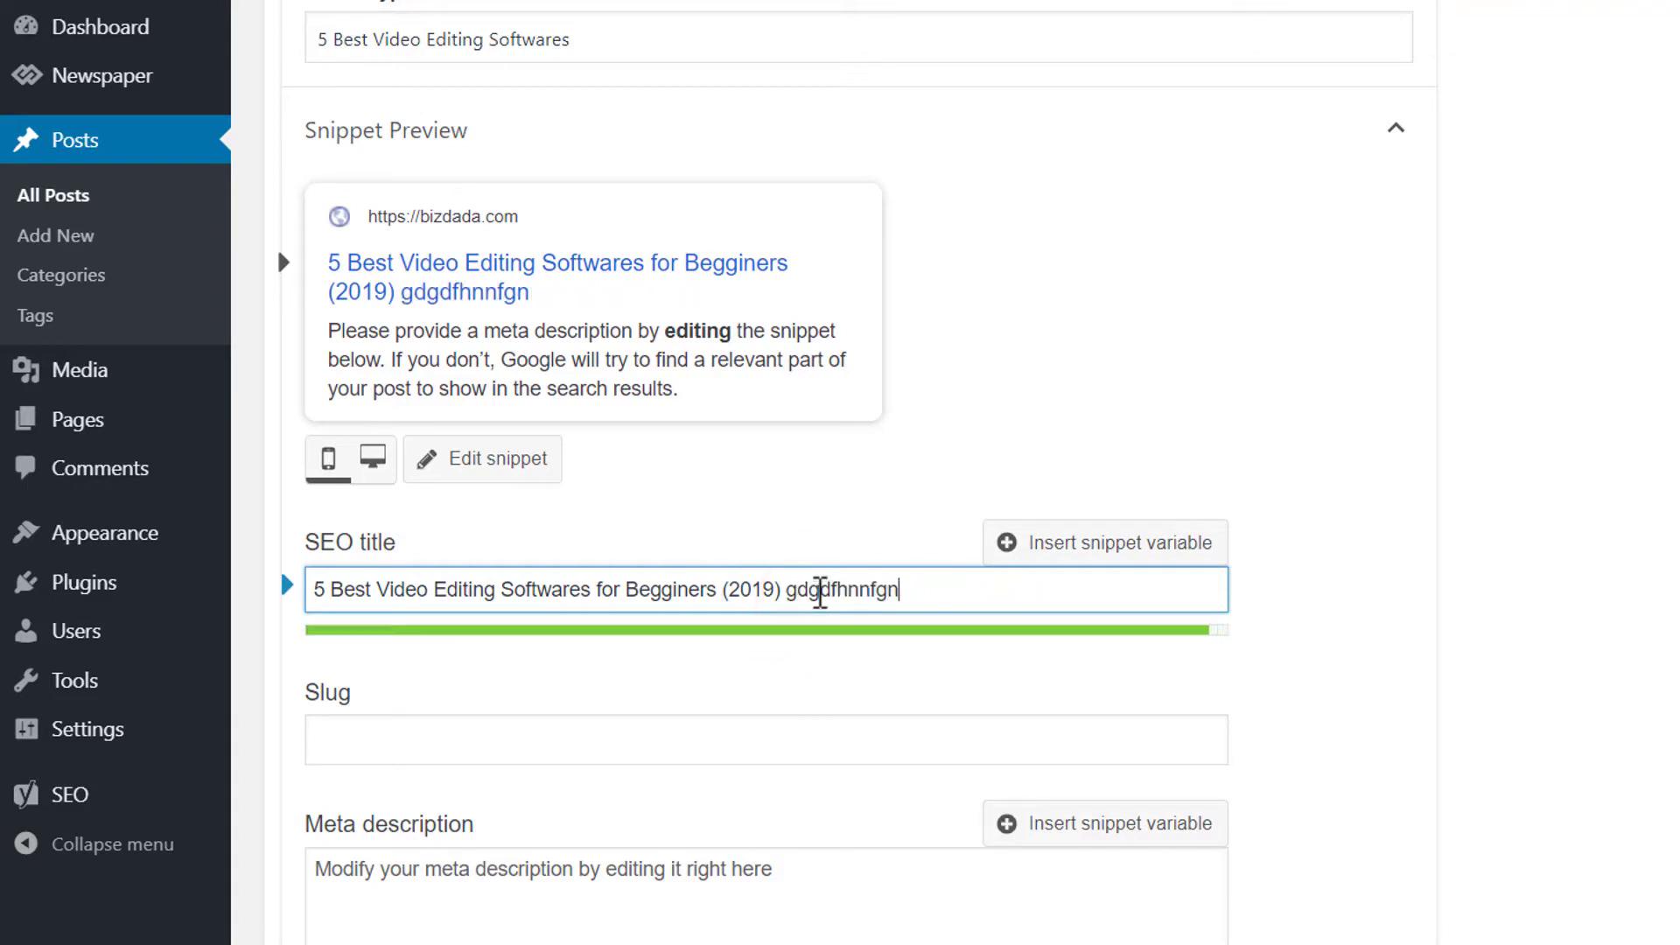
key("BackSpace")
key("BackSpace")
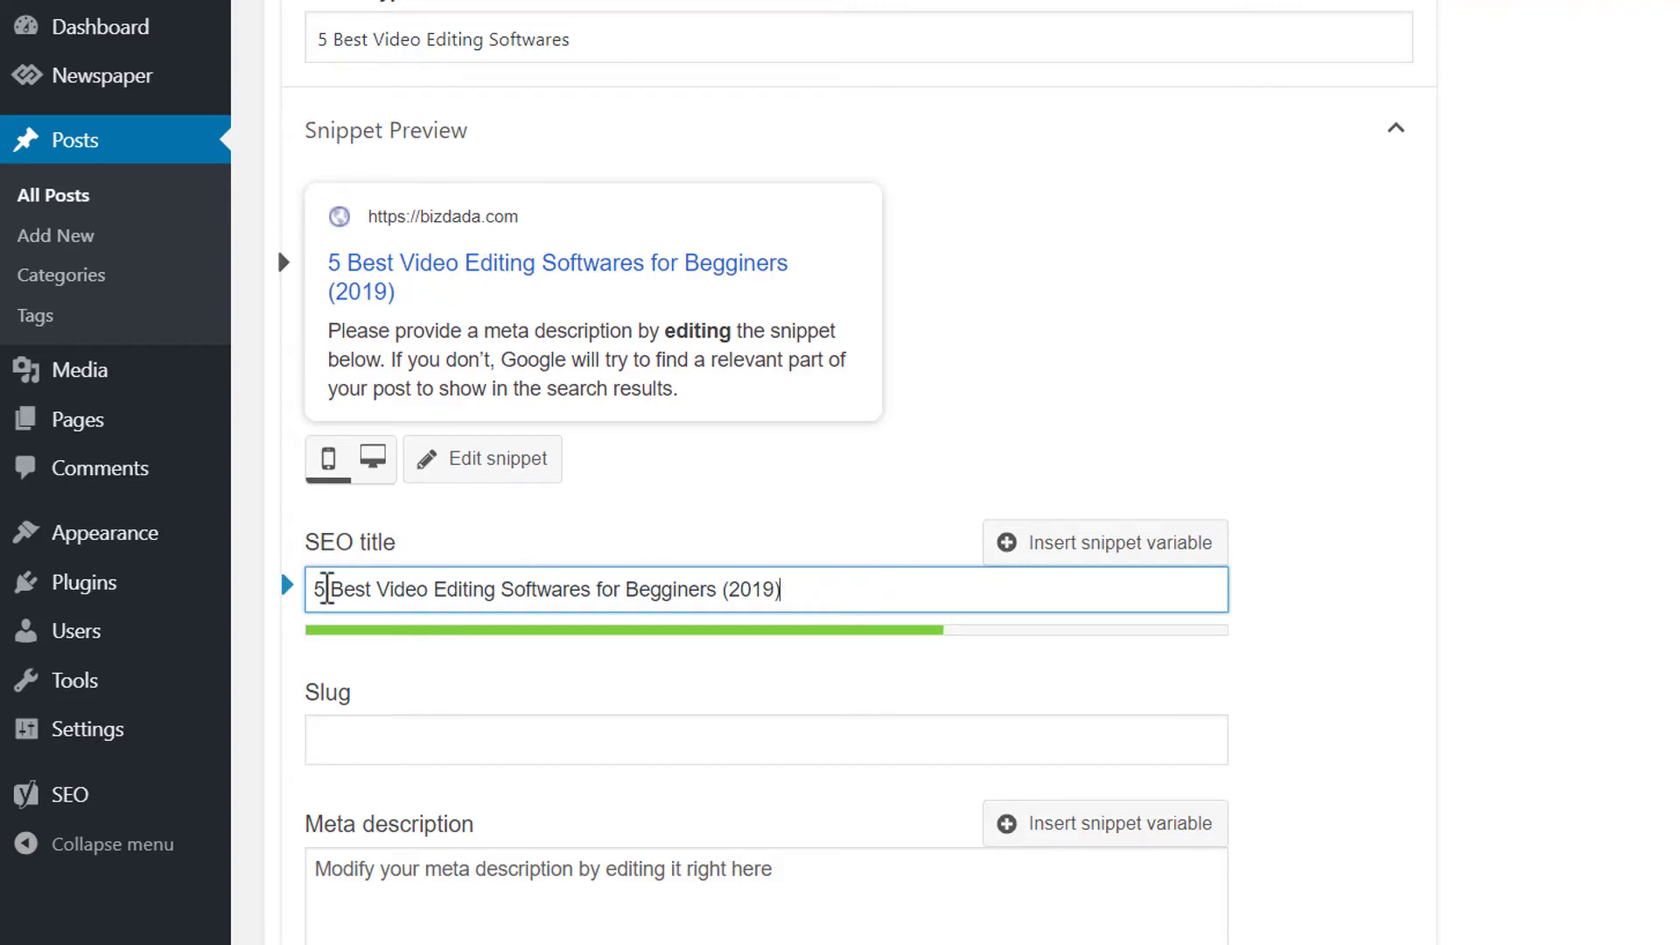
Copy "5 Best Video Editing Softwares" from the SEO title and paste it as the slug.
left_click(314, 588)
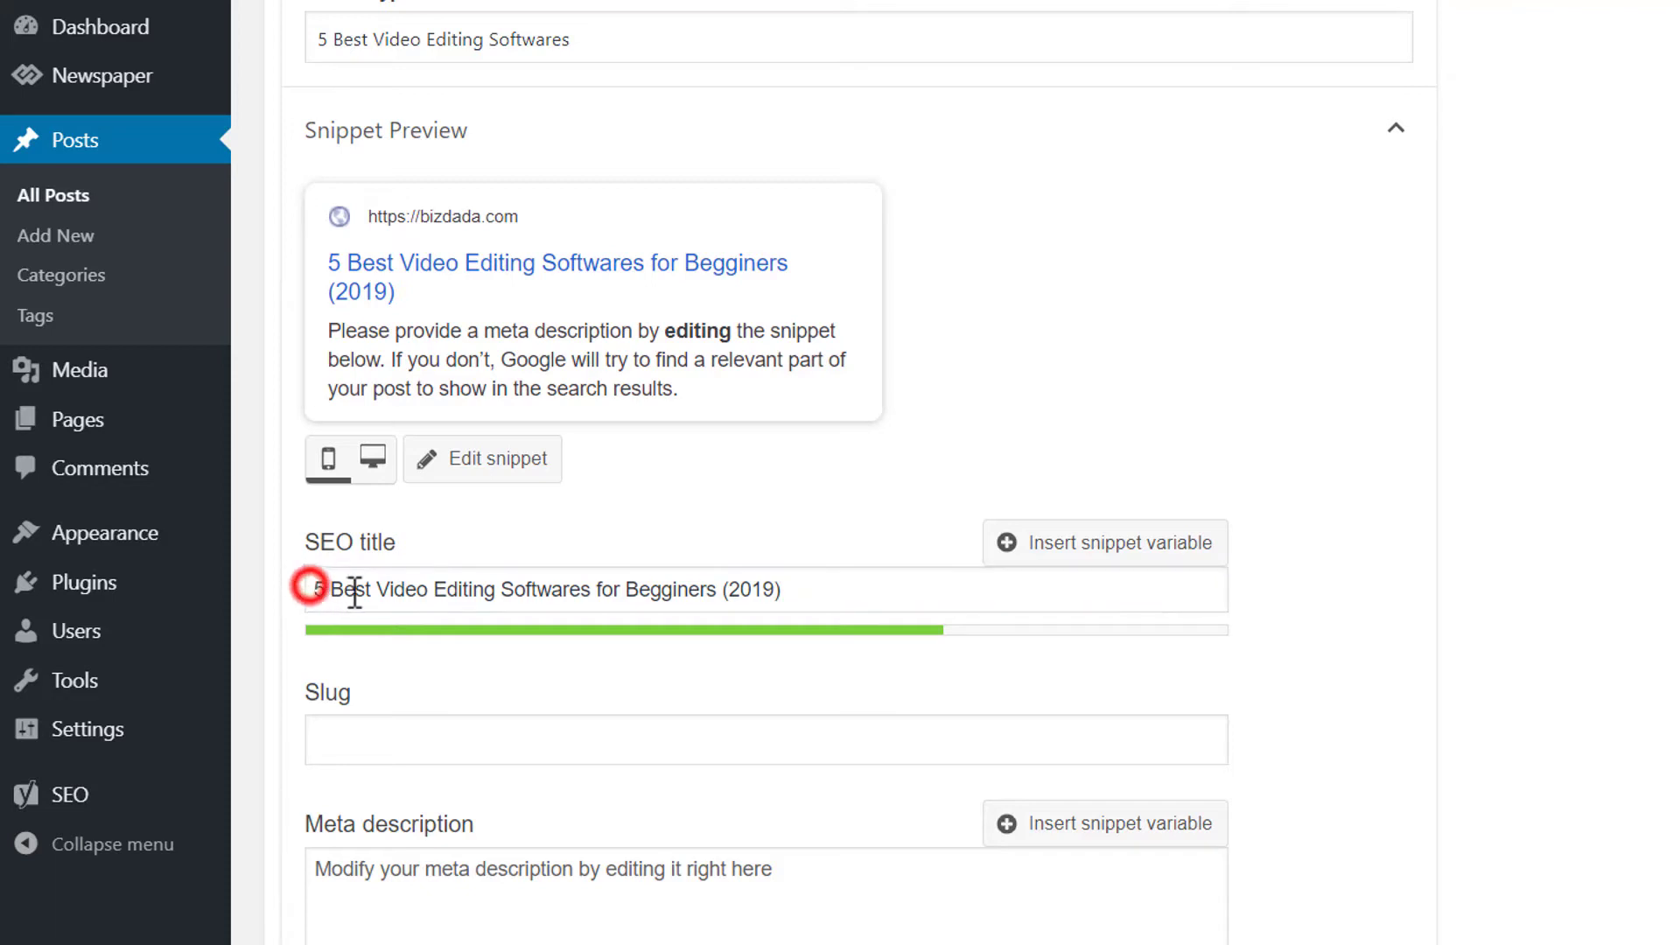
left_click_drag(592, 589, 302, 589)
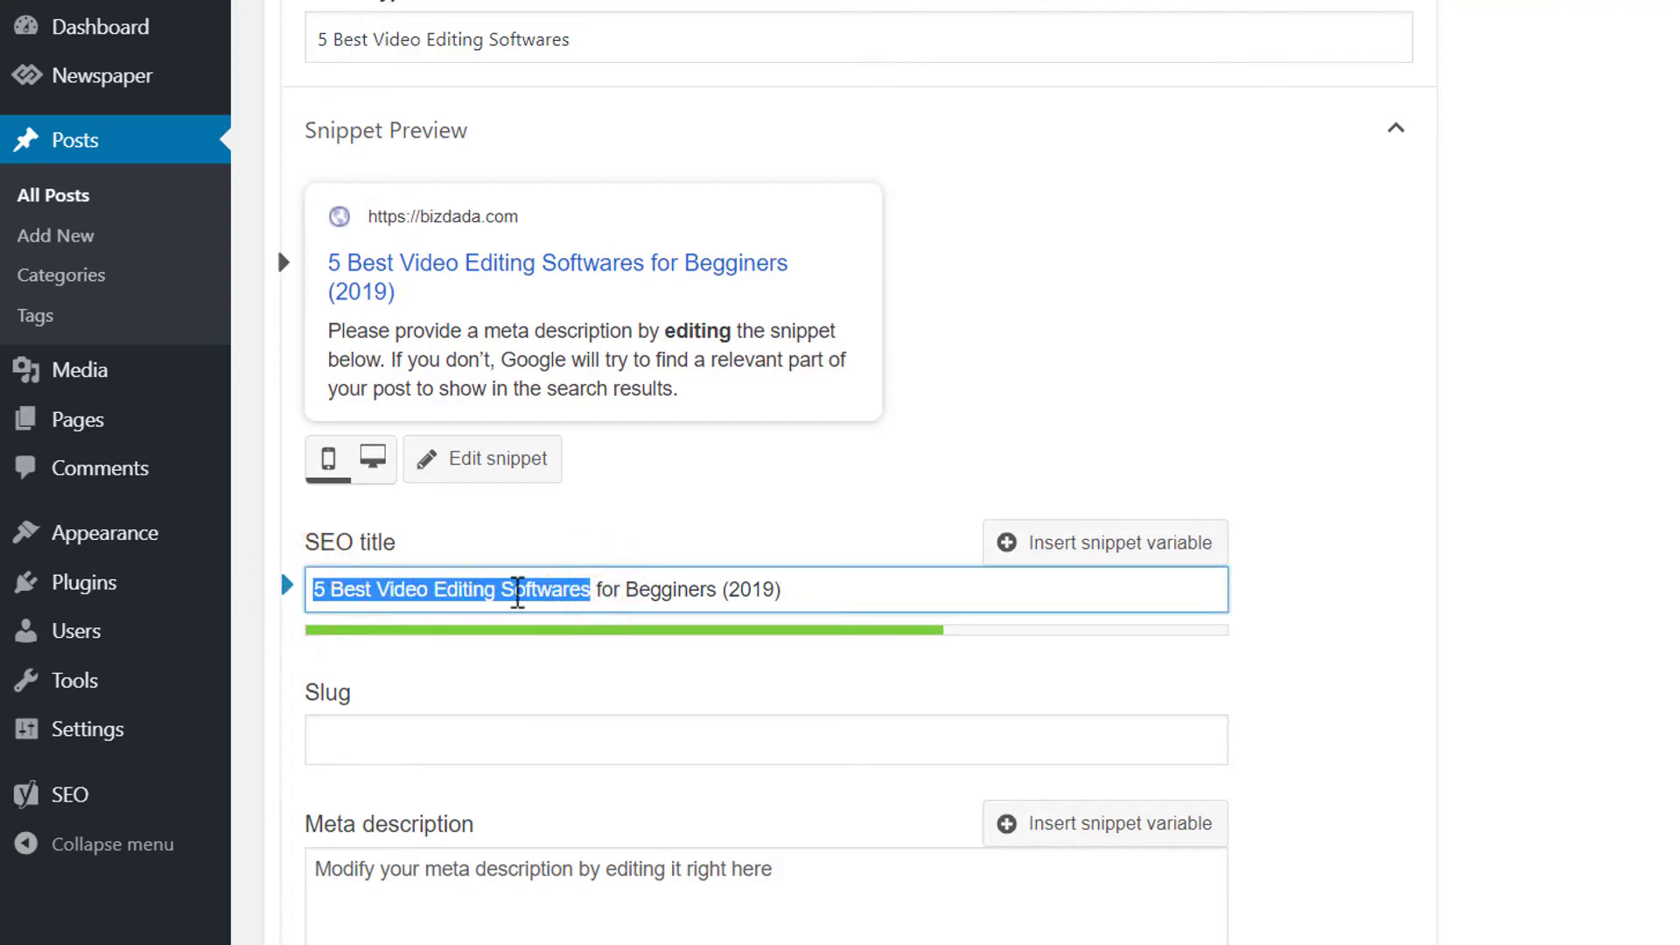
scroll(516, 595, "down", 1)
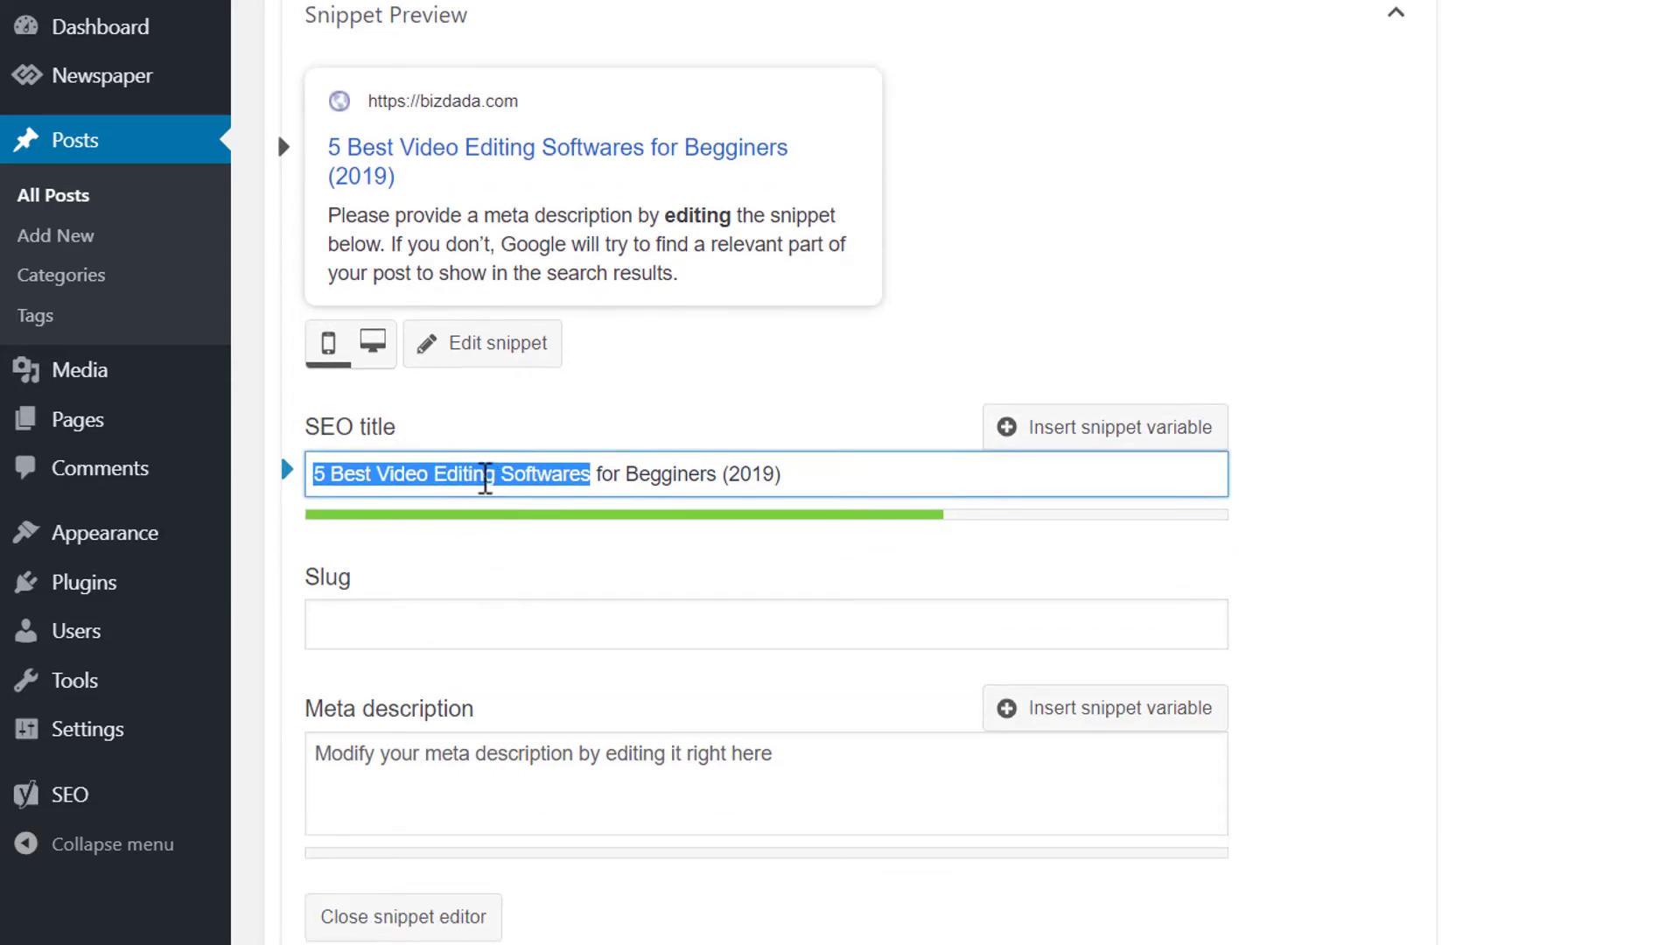
right_click(486, 480)
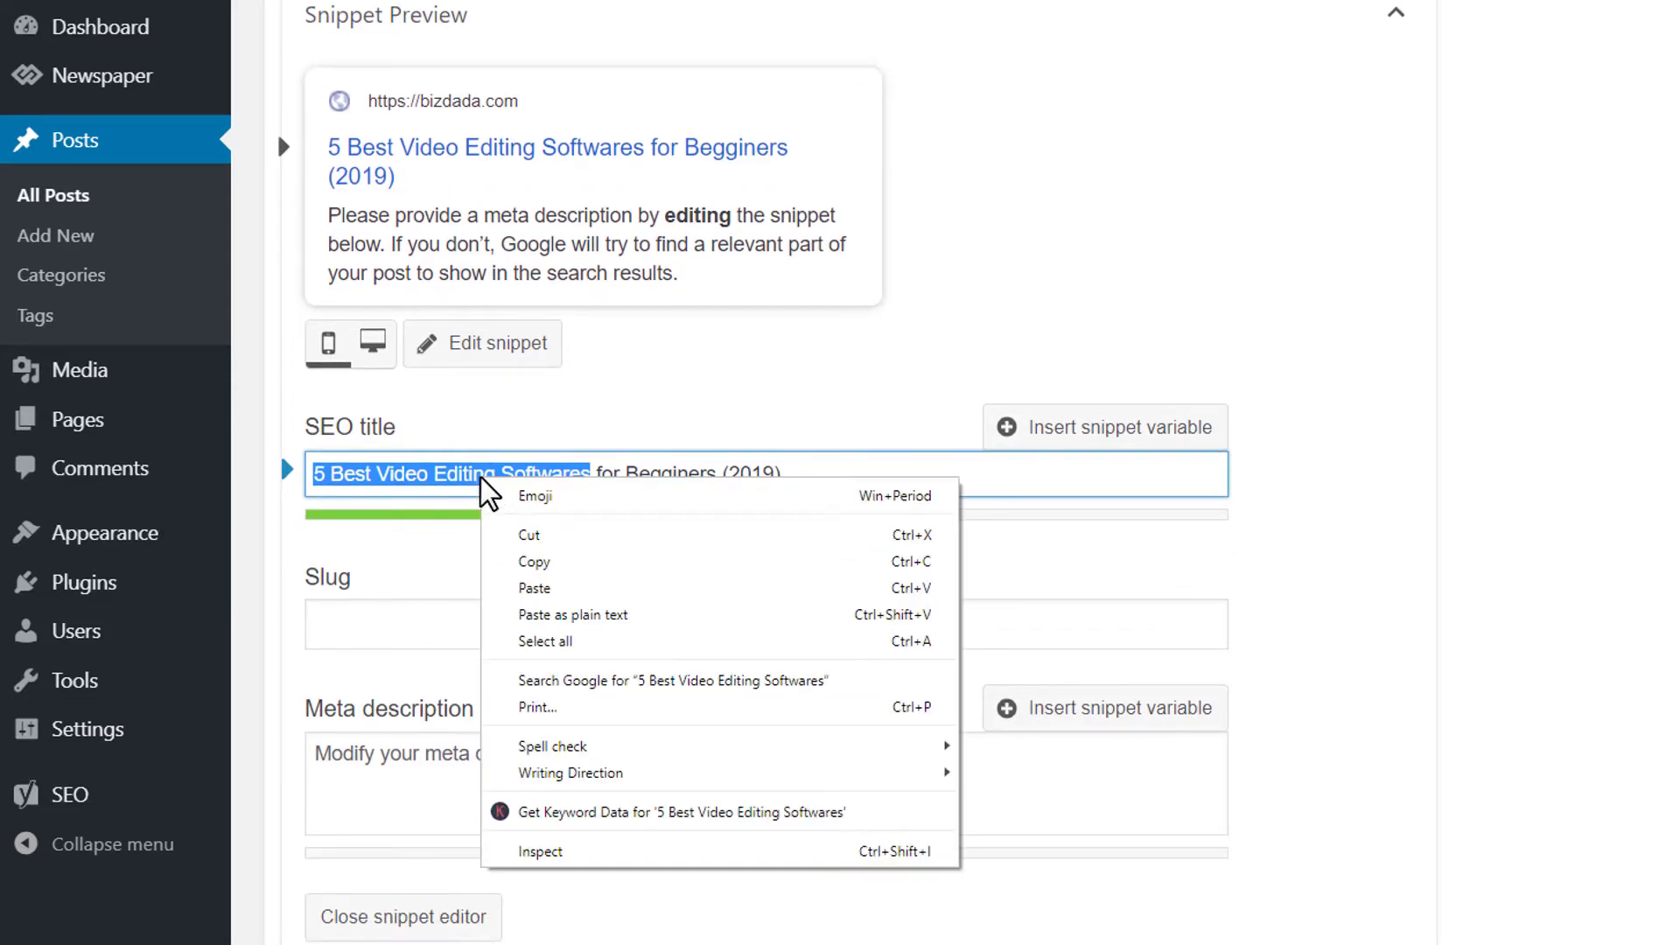
left_click(546, 569)
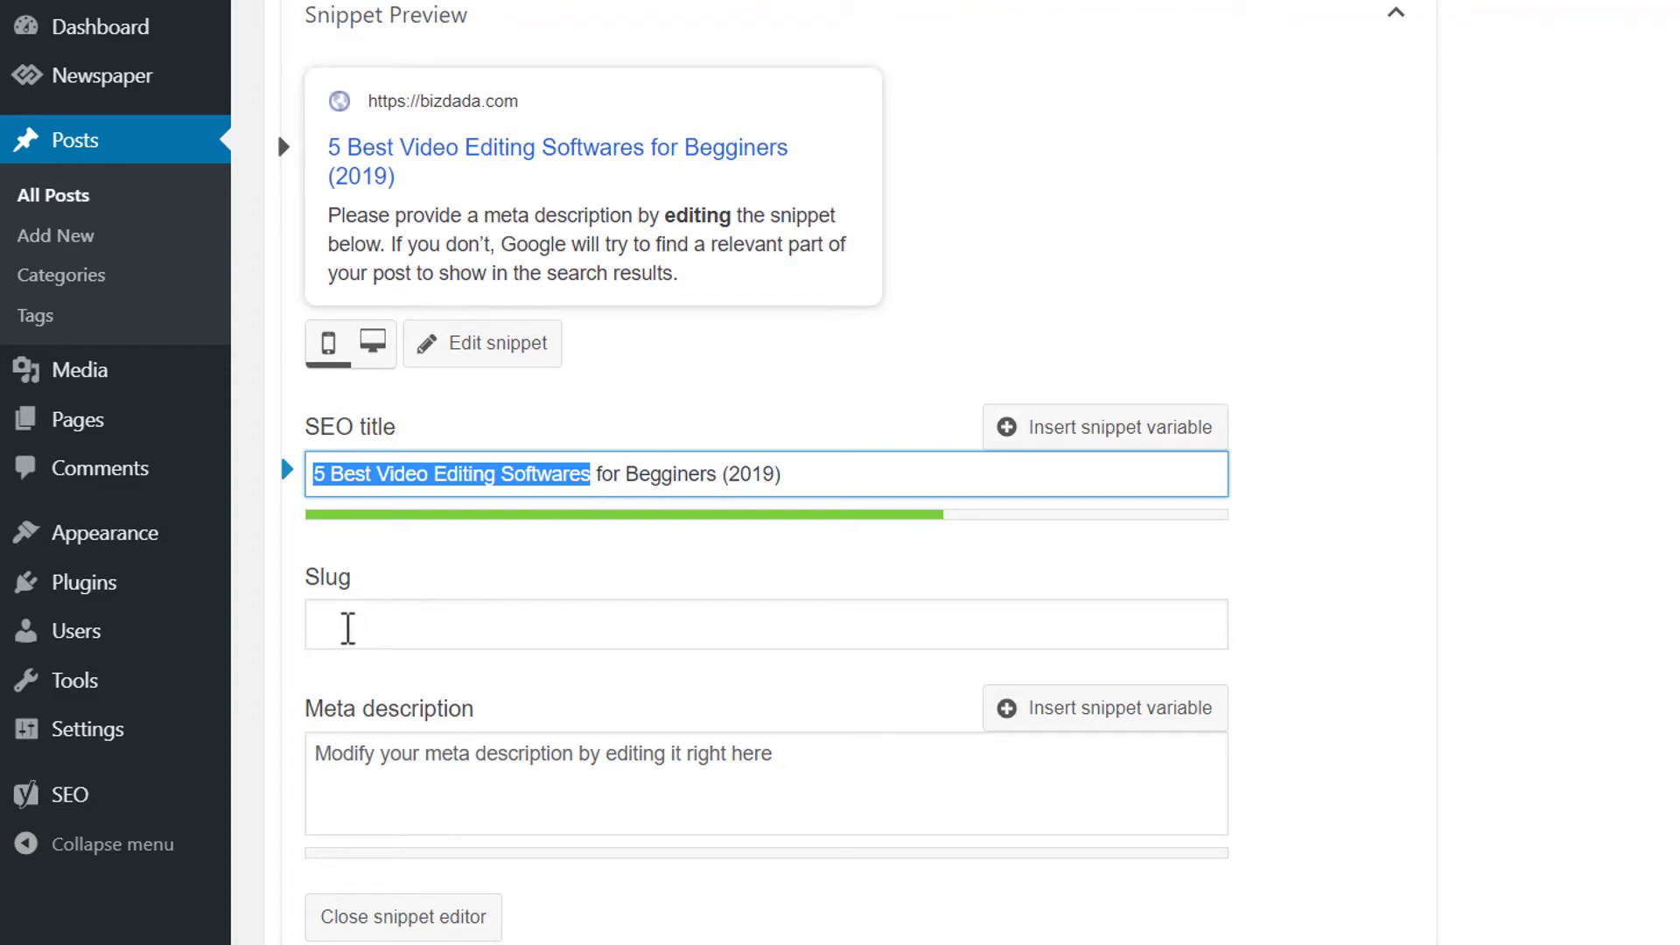
left_click(348, 627)
right_click(348, 629)
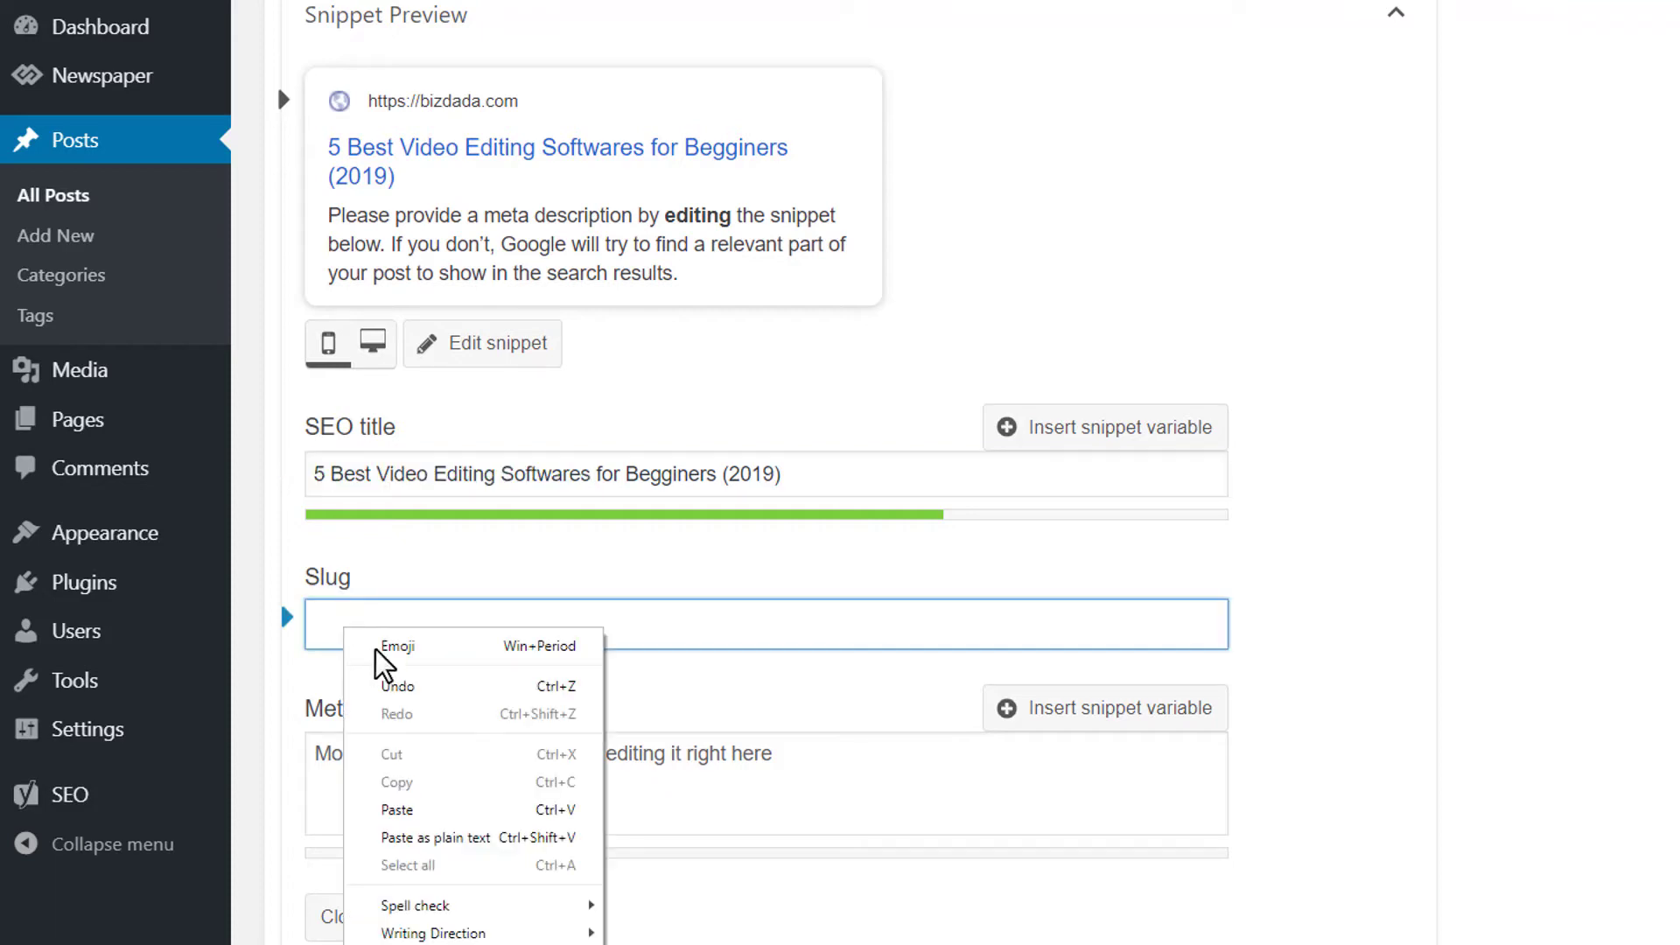
left_click(453, 814)
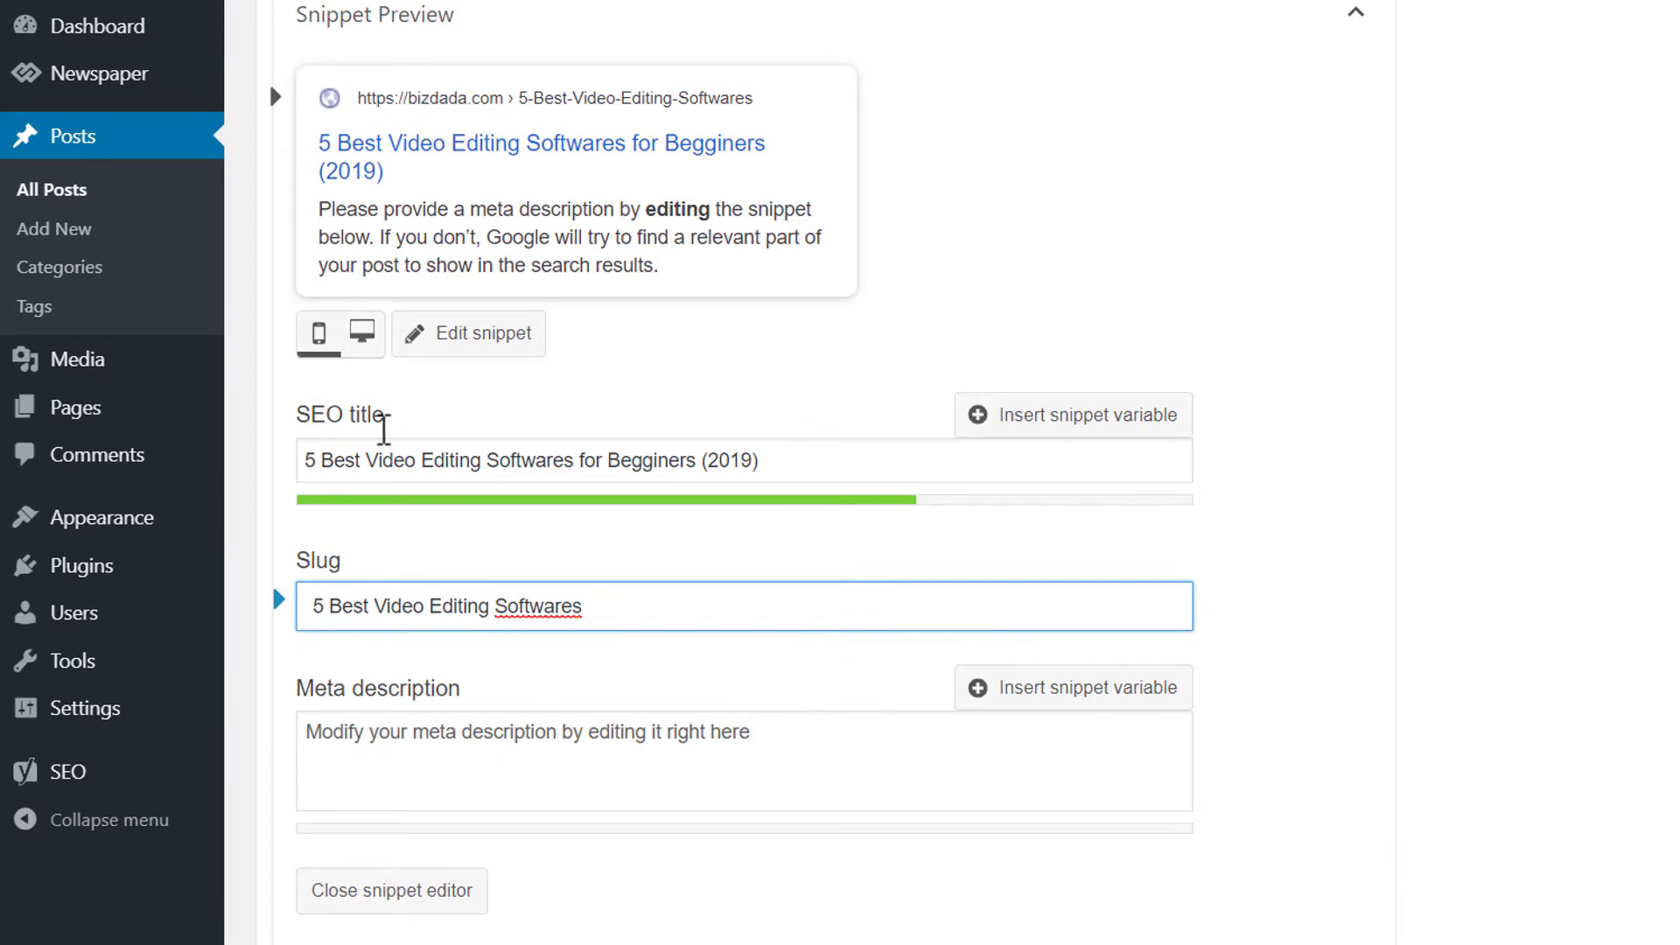
Copy the post's opening sentence, from "If you wanna make video content" to "for your production.", and paste it as the meta description.
scroll(790, 516, "down", 4)
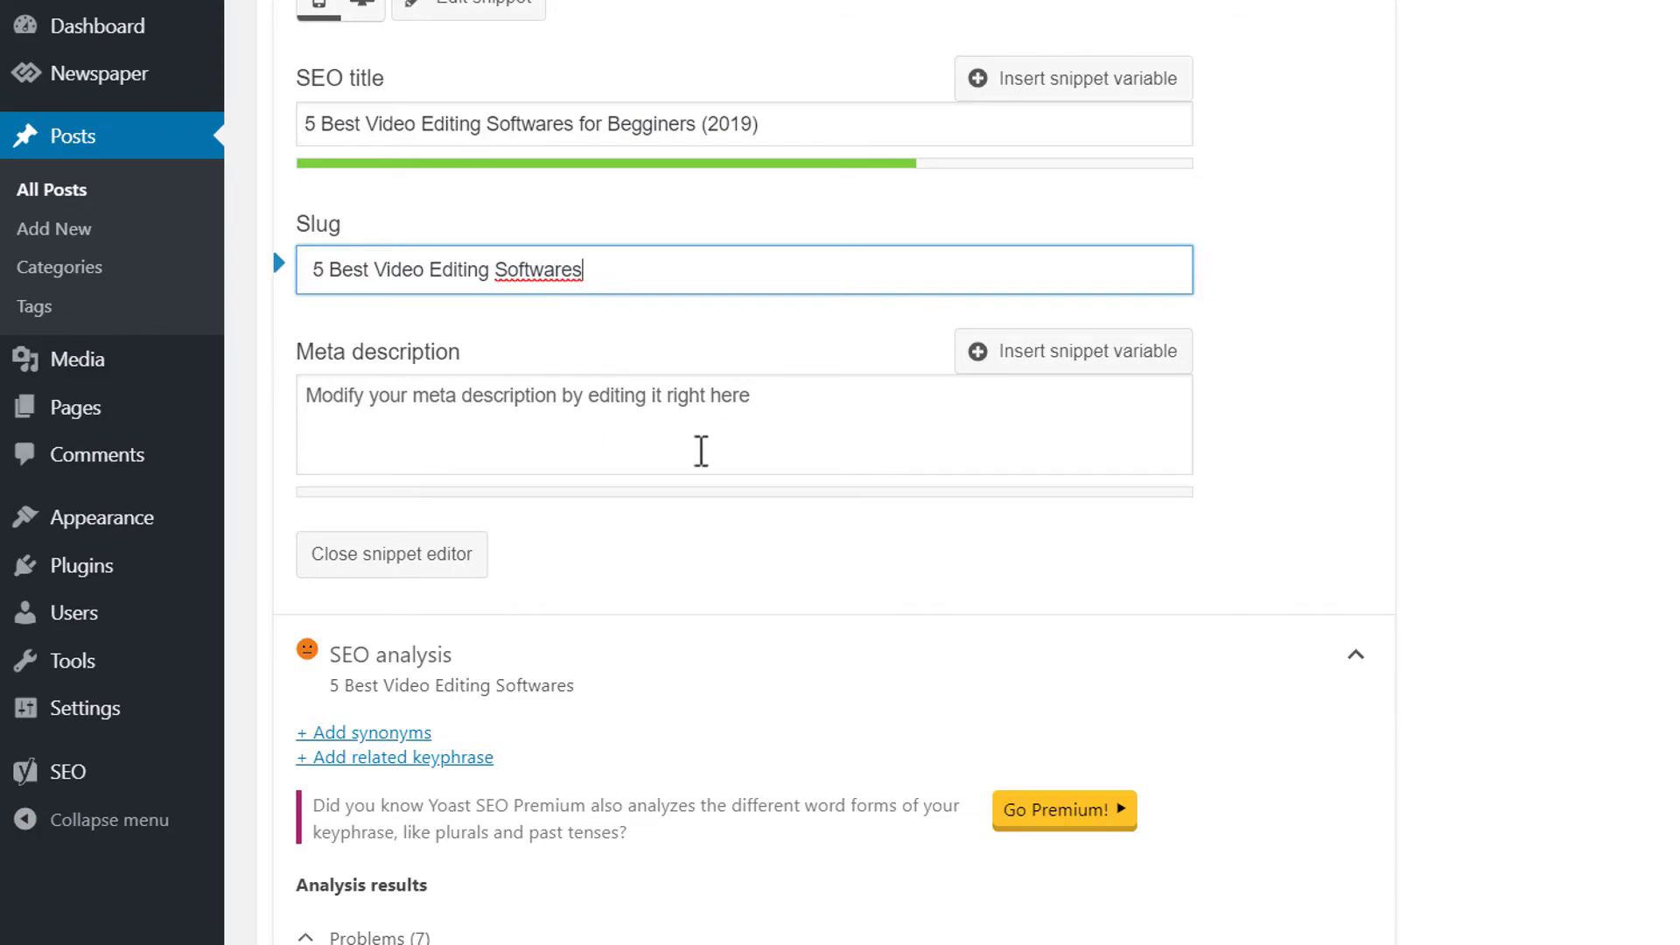
scroll(962, 437, "down", 10)
scroll(1019, 405, "up", 20)
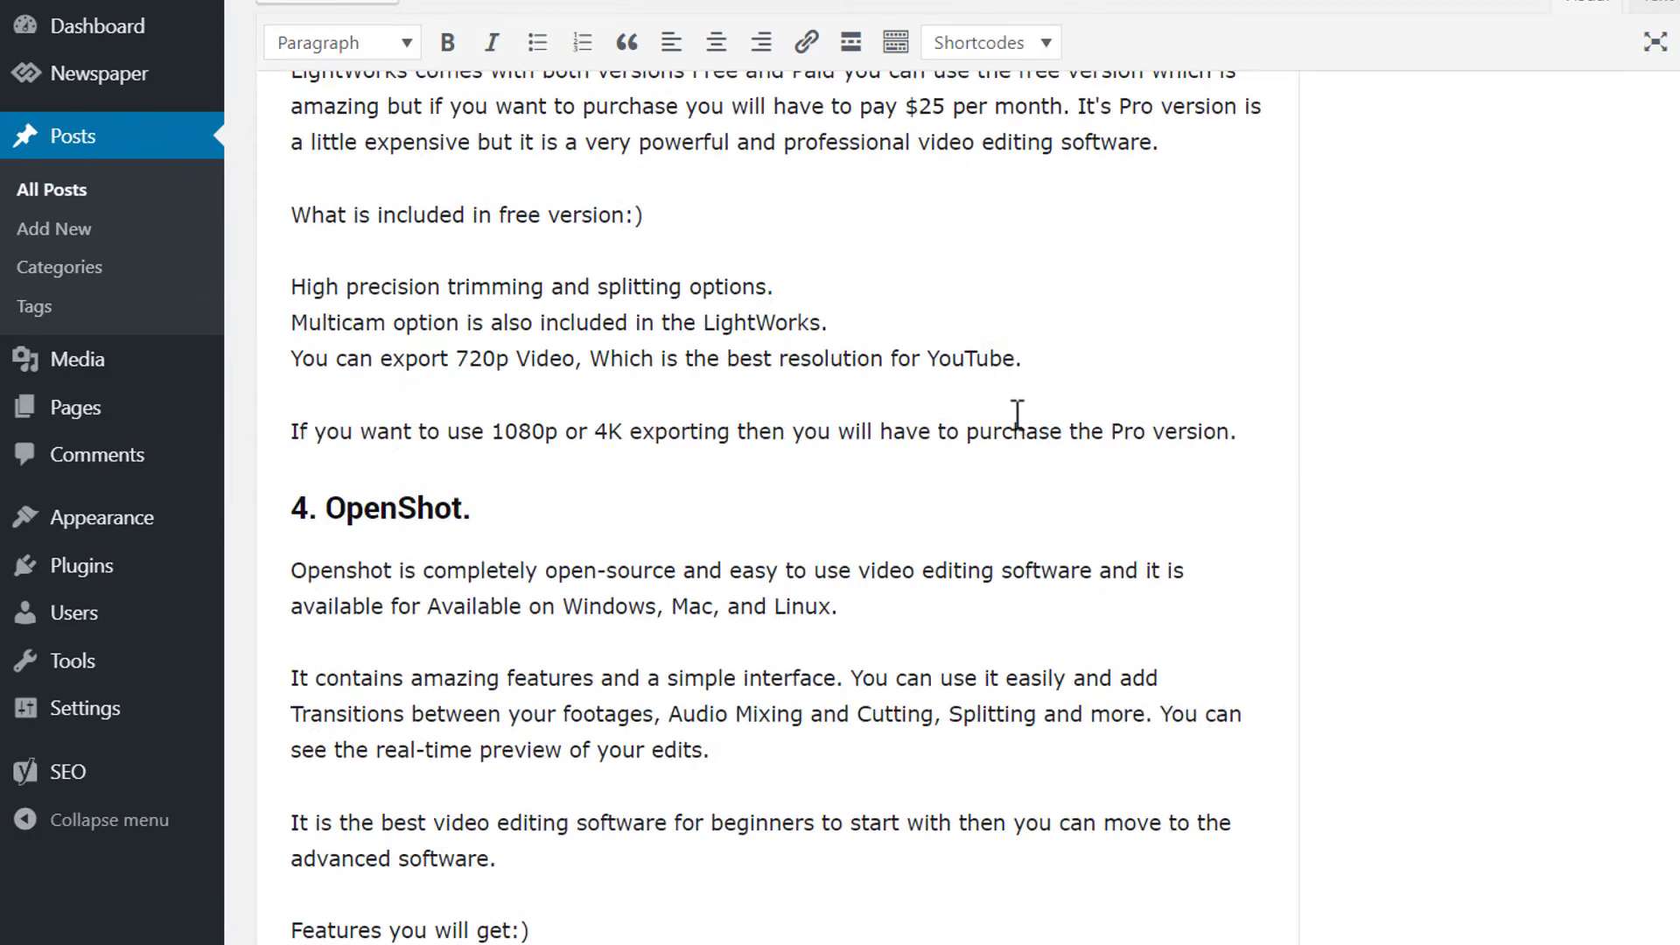
scroll(877, 399, "up", 4)
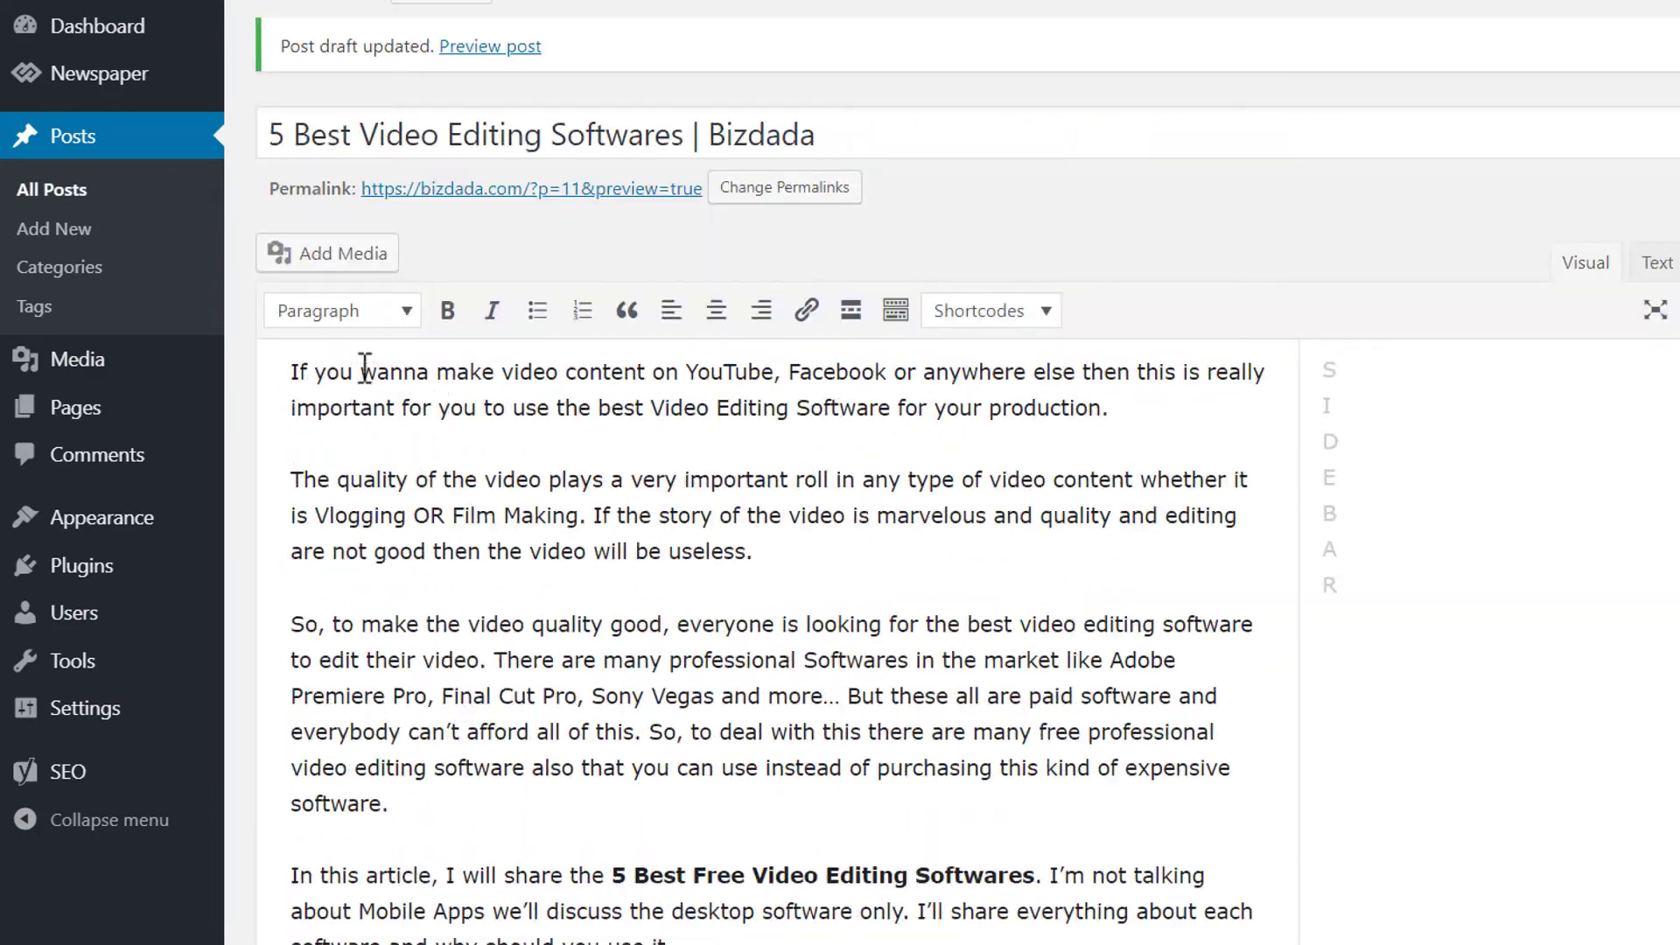
left_click_drag(293, 366, 1118, 409)
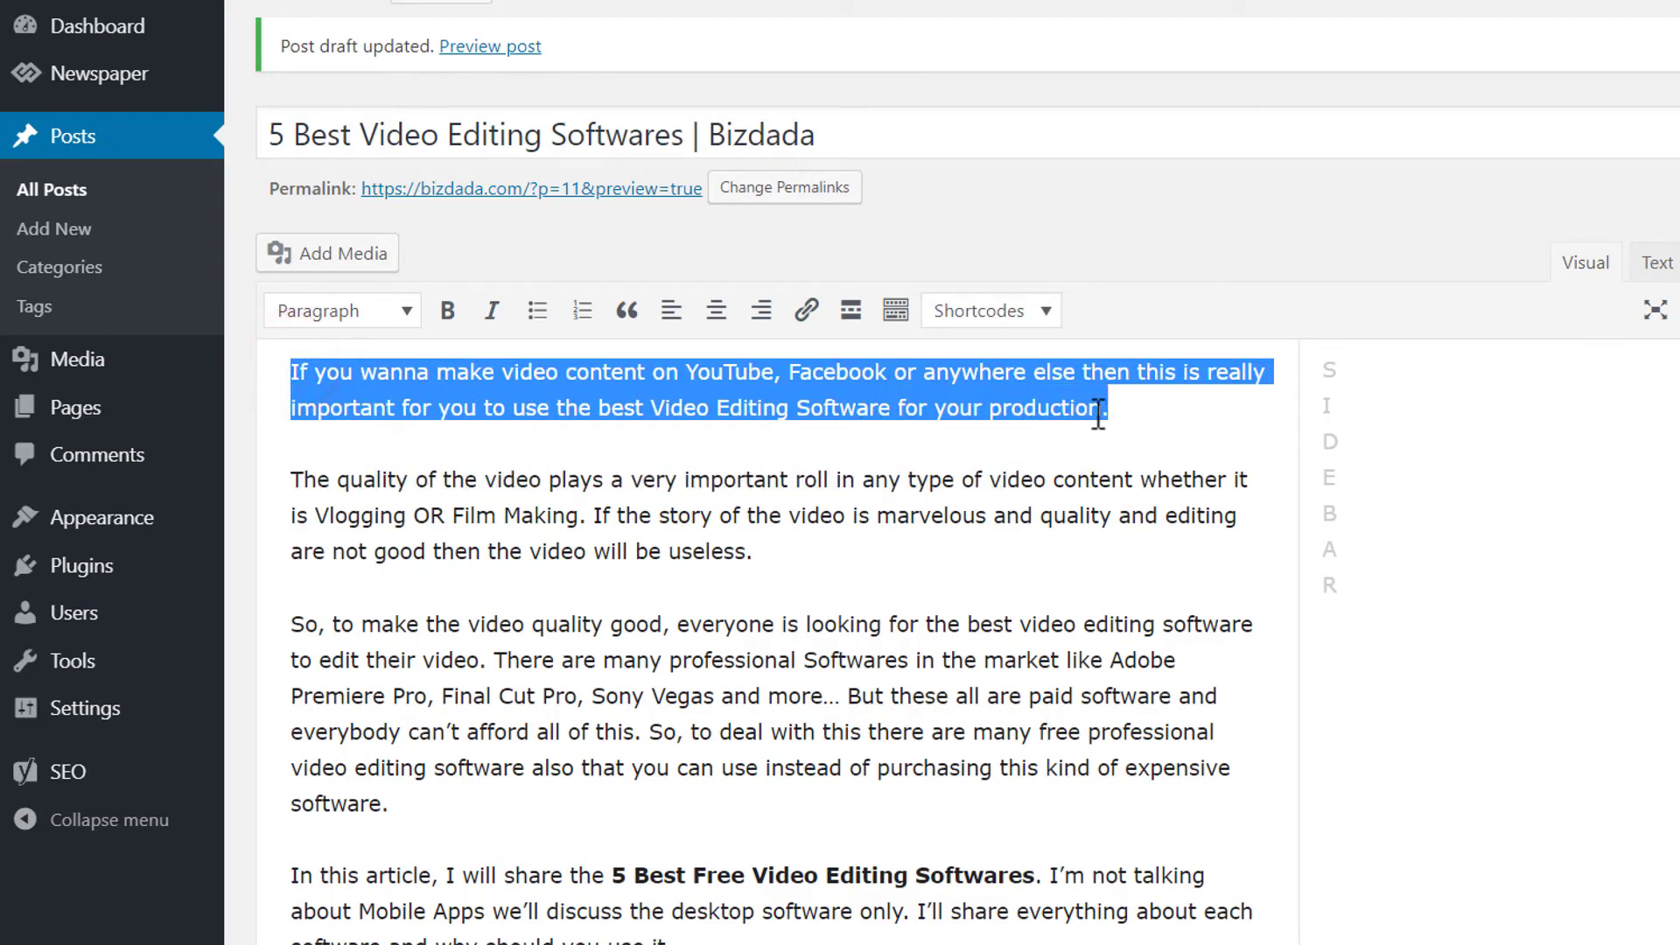
scroll(1044, 416, "down", 20)
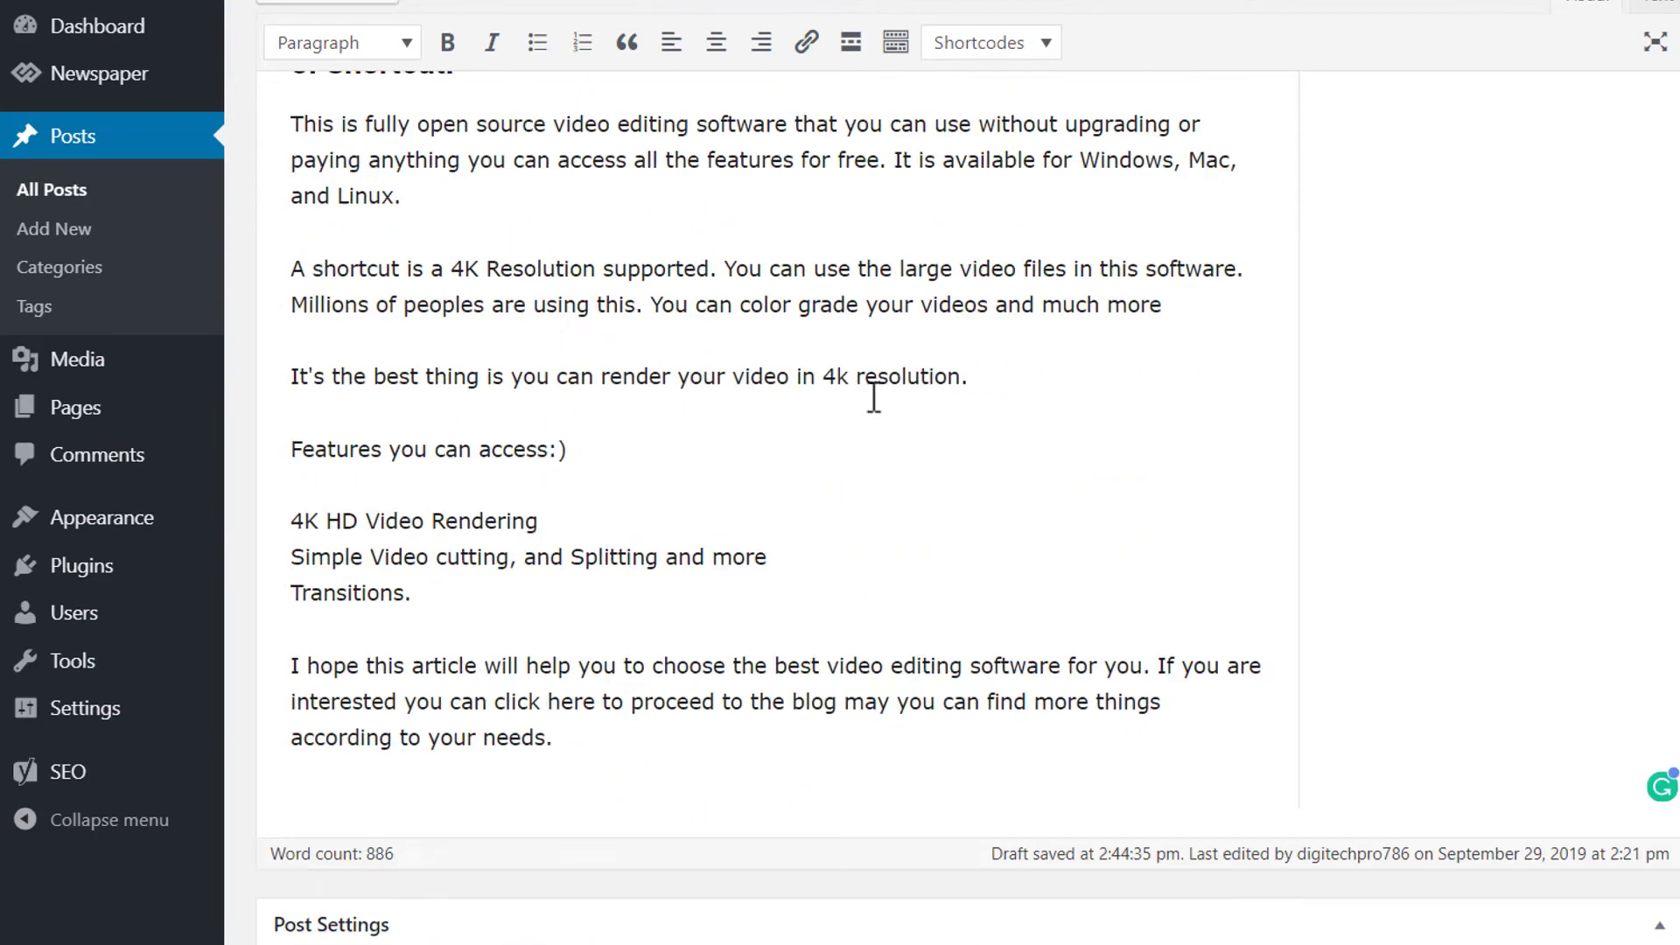
scroll(845, 428, "down", 10)
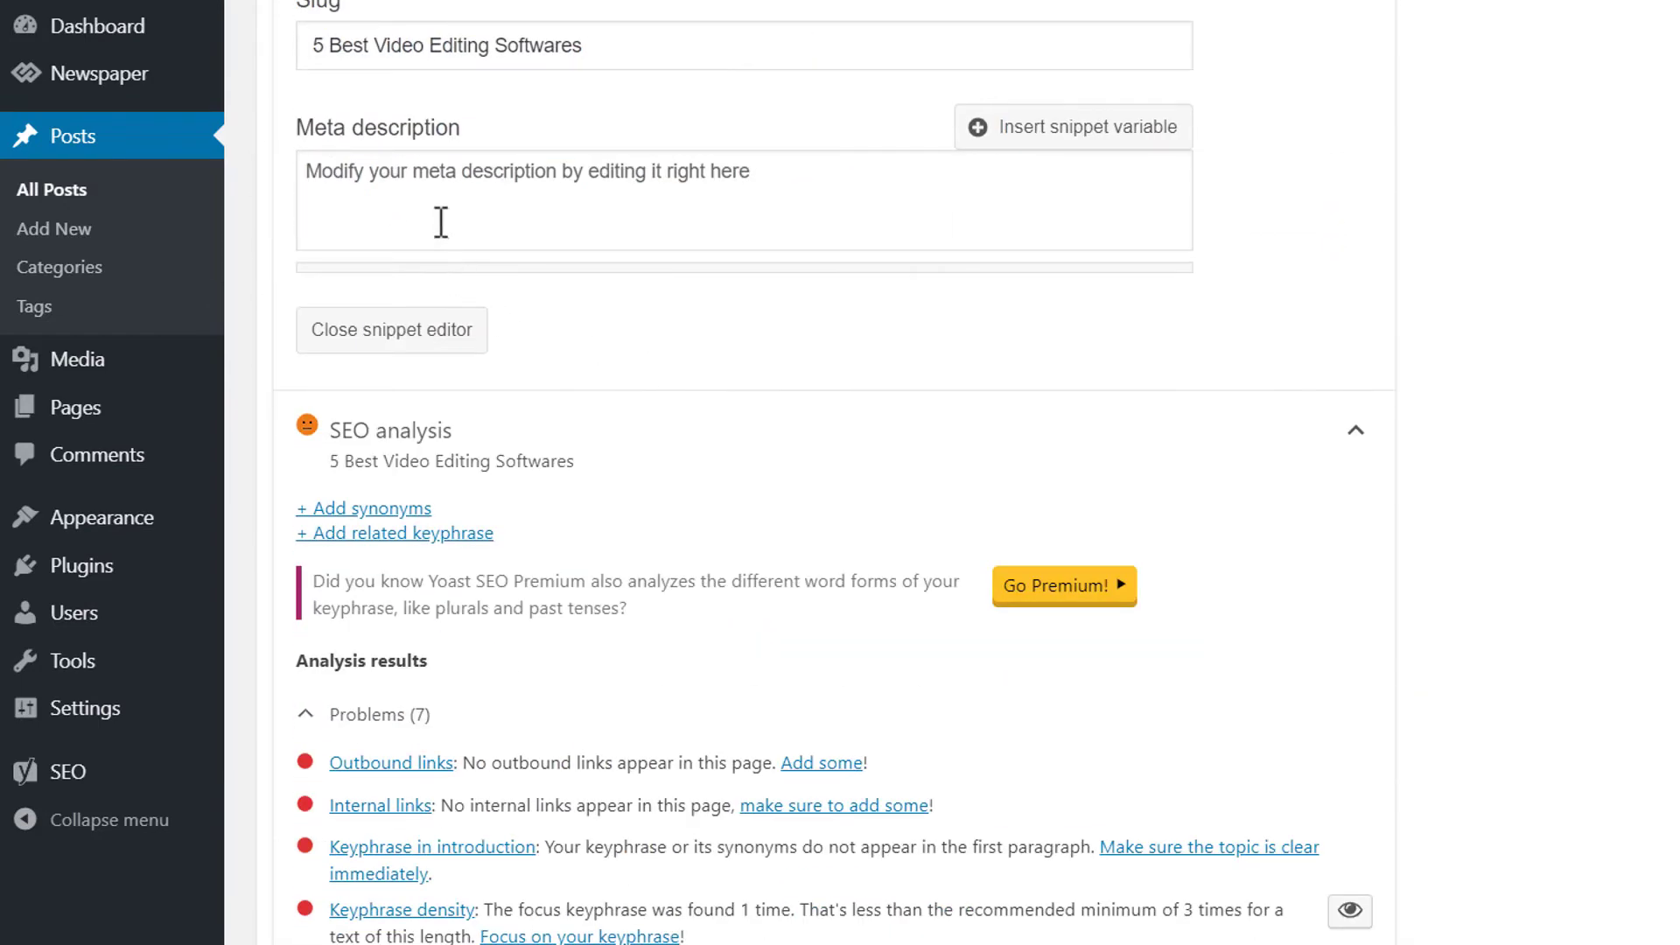
left_click(441, 222)
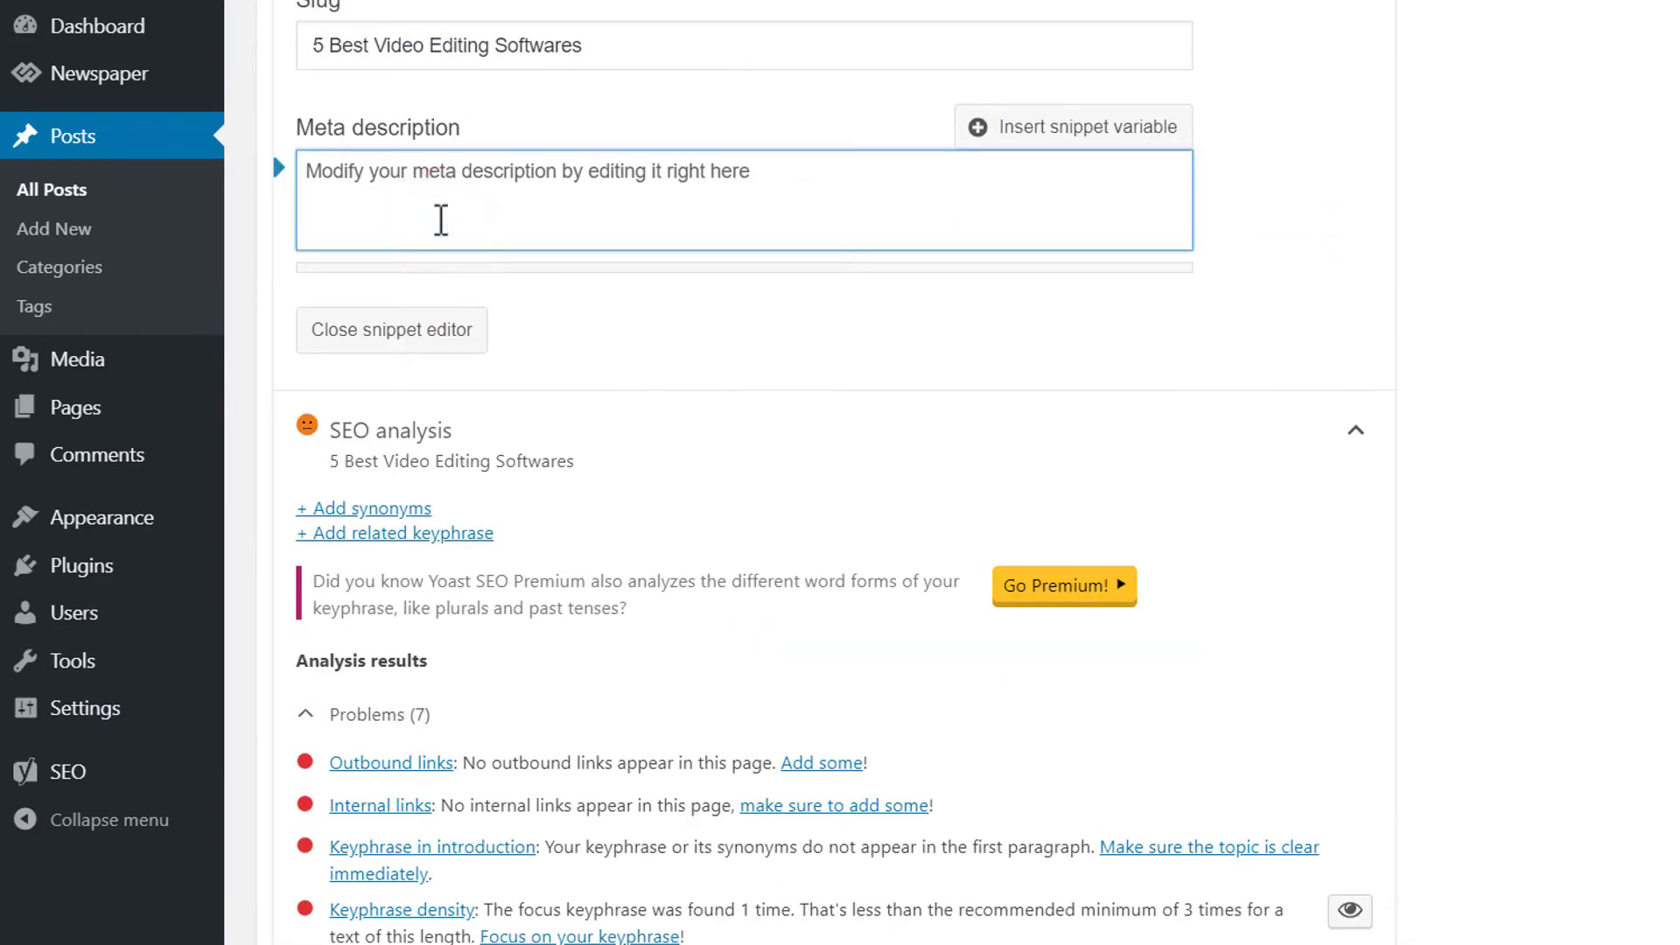
key("ctrl+v")
Shorten the meta description by cutting "for your production" so it ends with "the best Video Editing Software.".
scroll(646, 548, "up", 4)
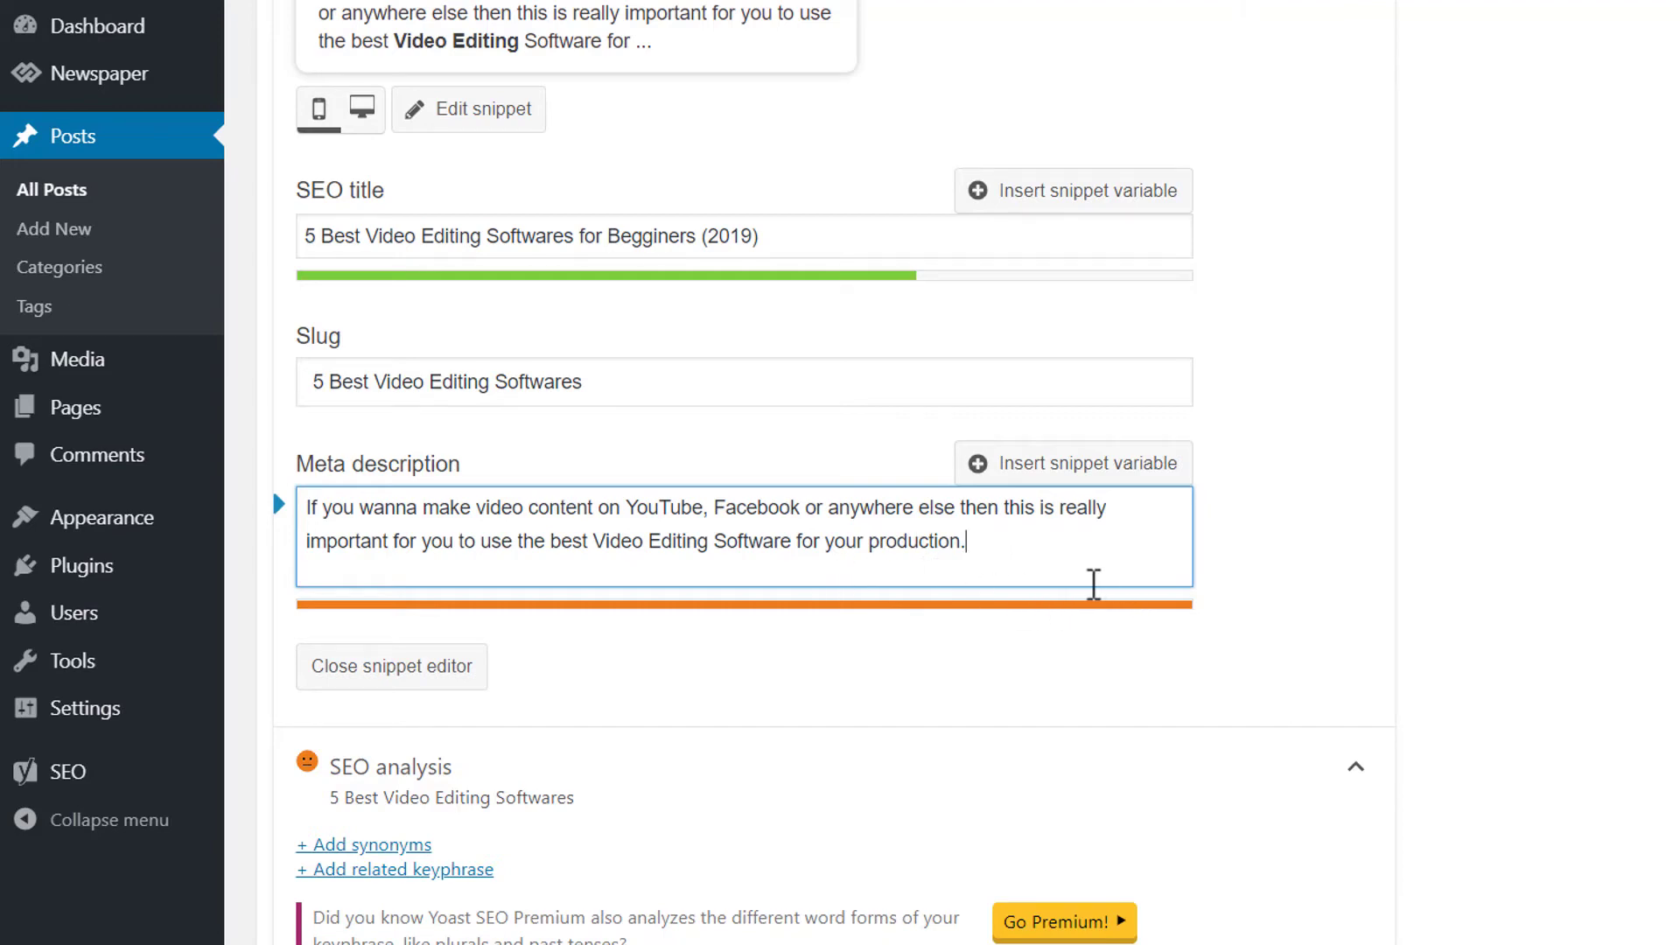
key("BackSpace")
key("BackSpace")
key("BackSpace")
key("BackSpace")
key("BackSpace")
key("BackSpace")
key("BackSpace")
key("BackSpace")
key("BackSpace")
key("BackSpace")
key("BackSpace")
key("BackSpace")
key("BackSpace")
key("BackSpace")
key("BackSpace")
key("BackSpace")
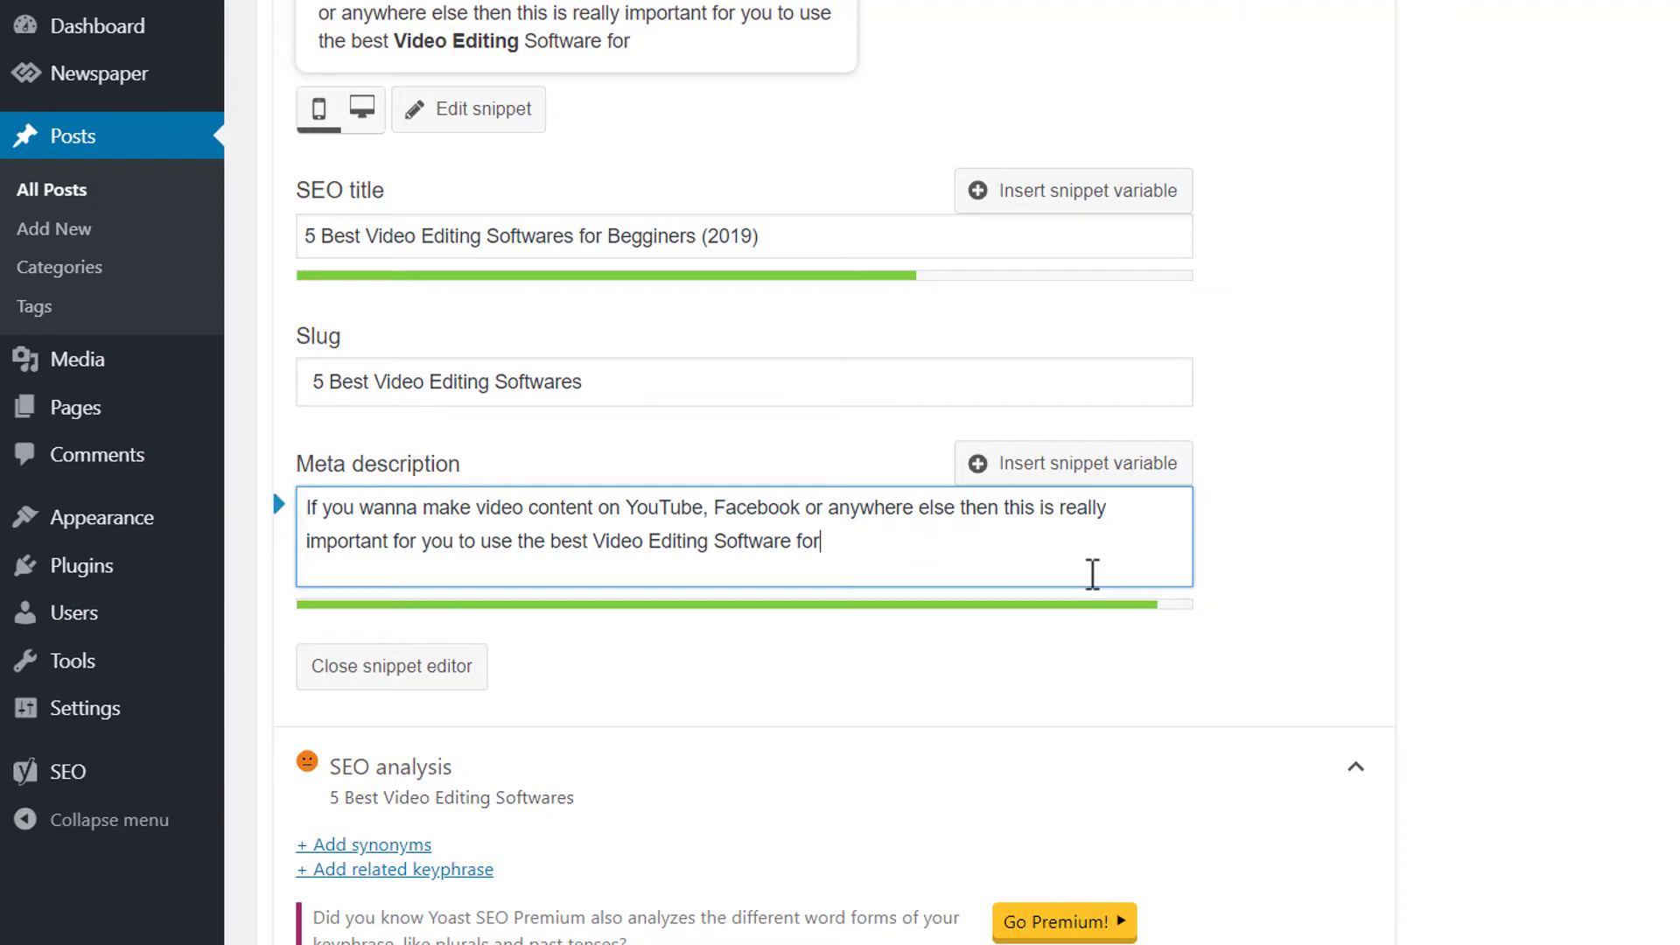
key("BackSpace")
key("BackSpace")
key("BackSpace")
type(".")
Check the finished meta description and review the problems and good results in the SEO analysis.
scroll(675, 543, "down", 3)
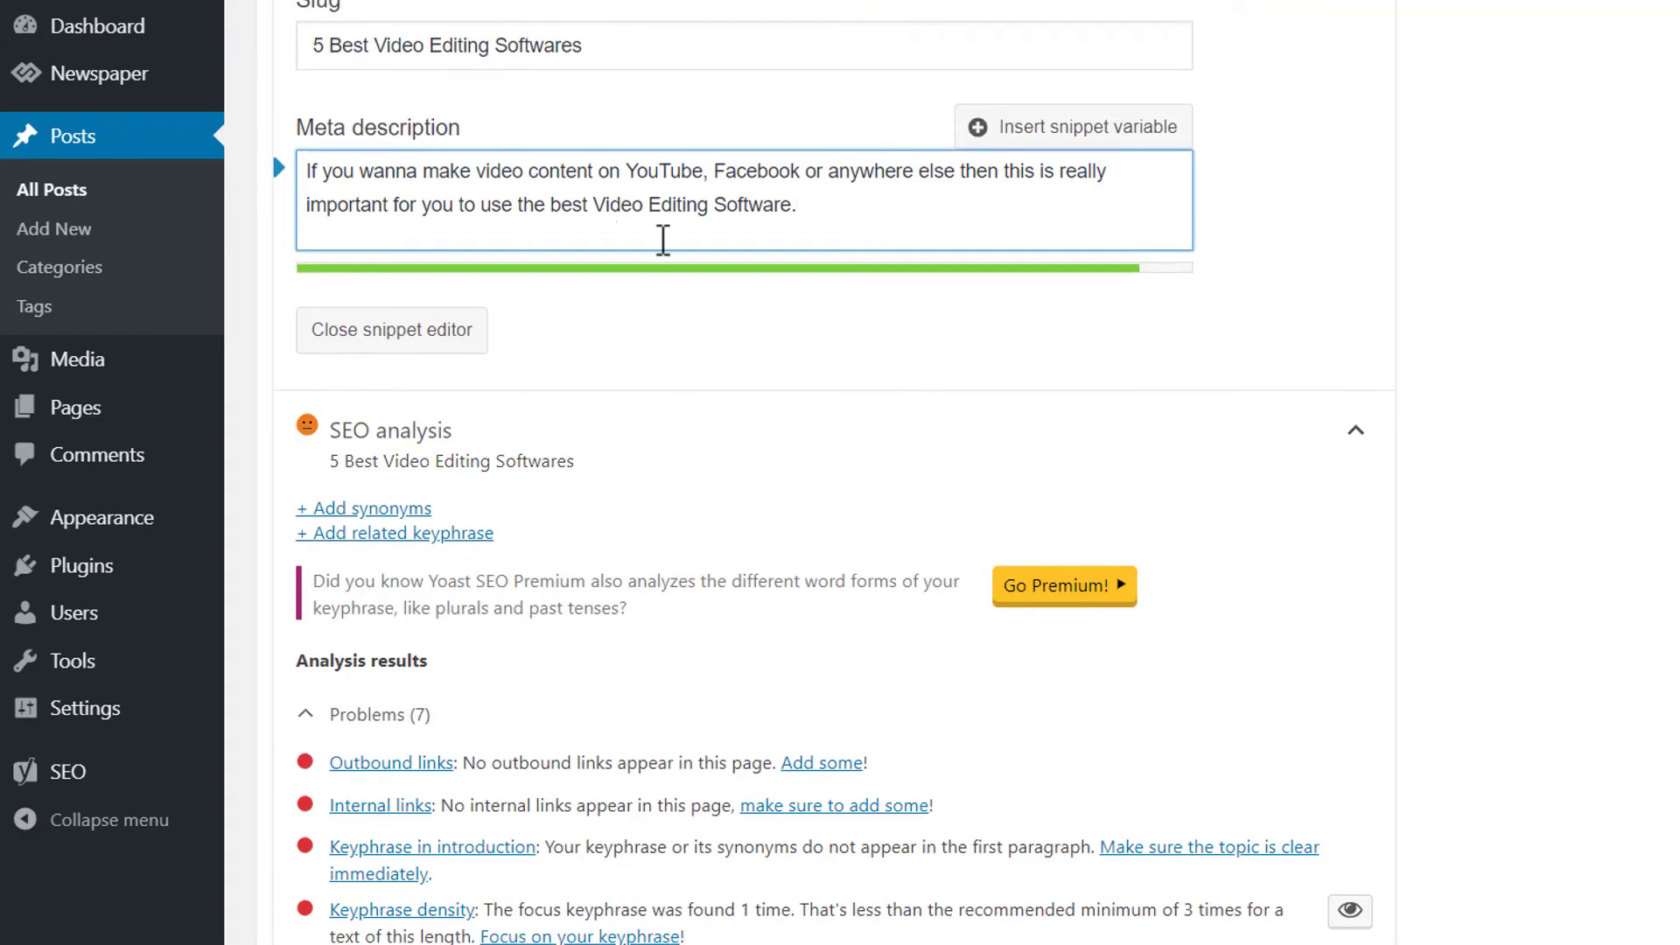
scroll(581, 176, "up", 3)
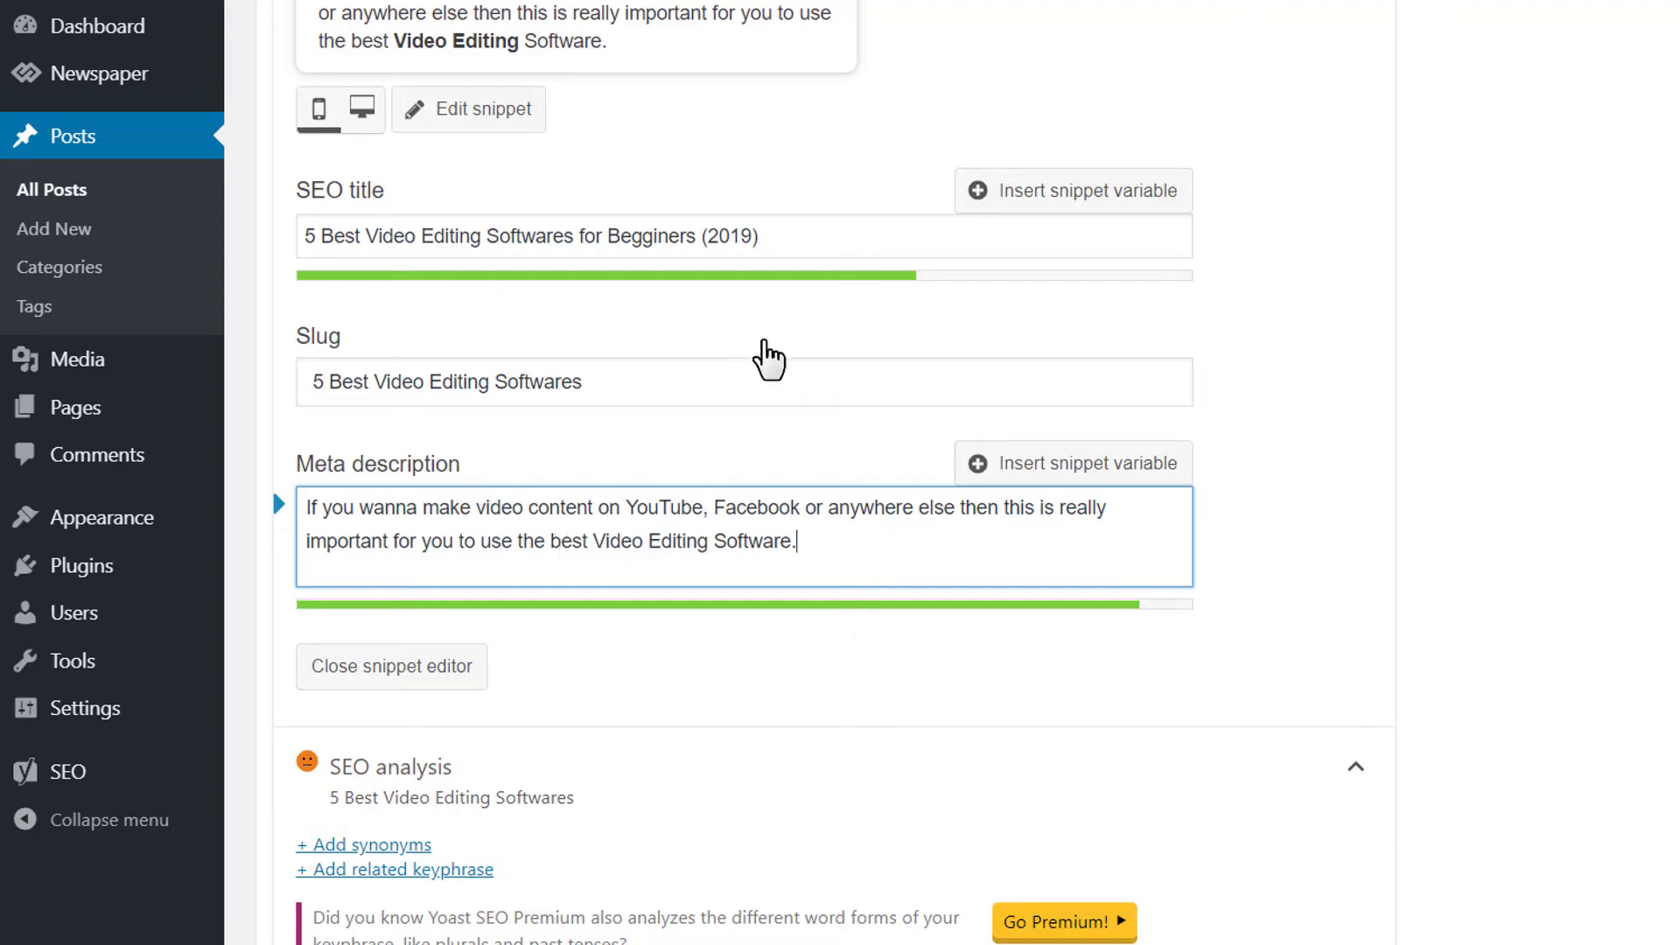
scroll(735, 517, "down", 6)
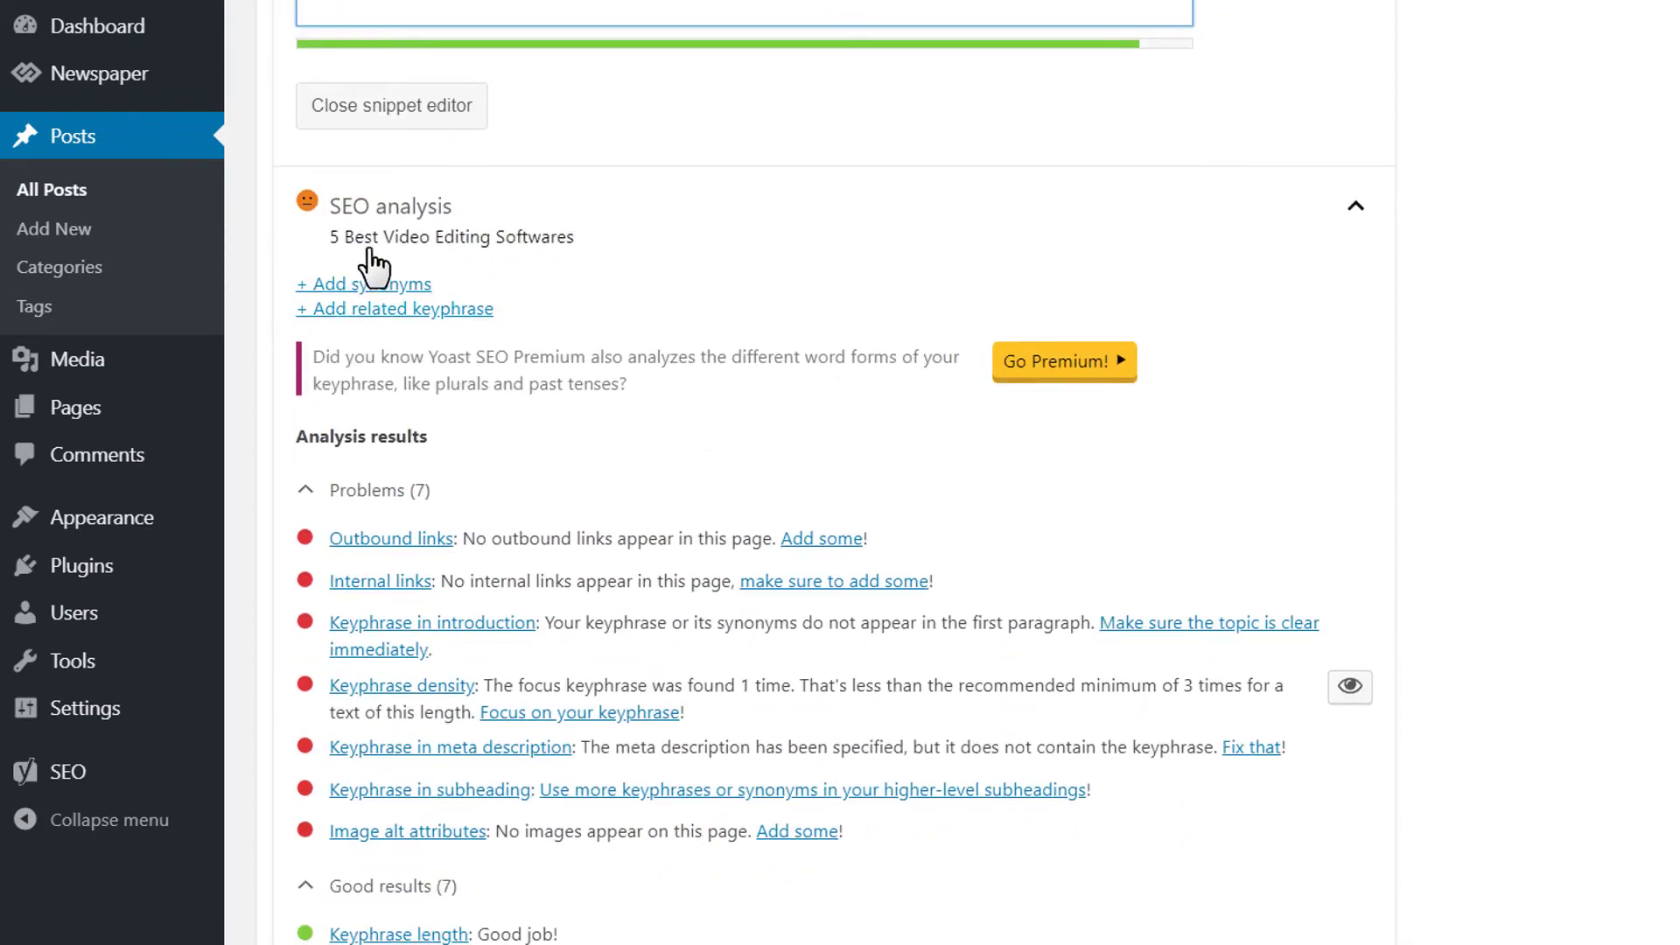
scroll(440, 262, "down", 4)
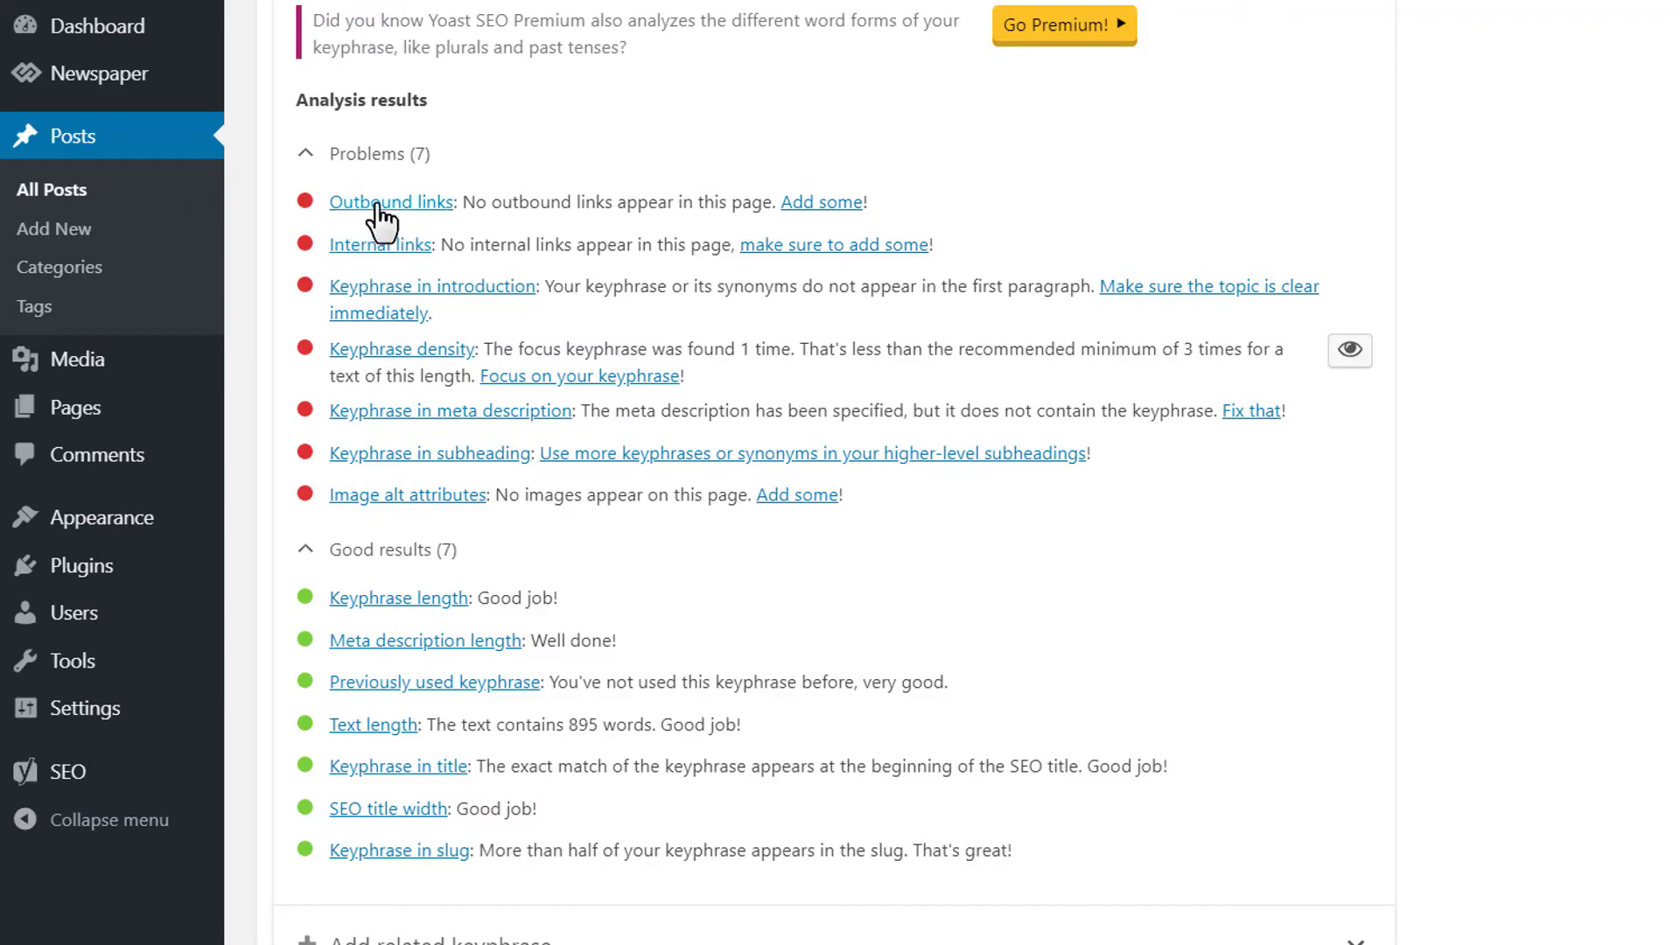
scroll(1040, 472, "up", 9)
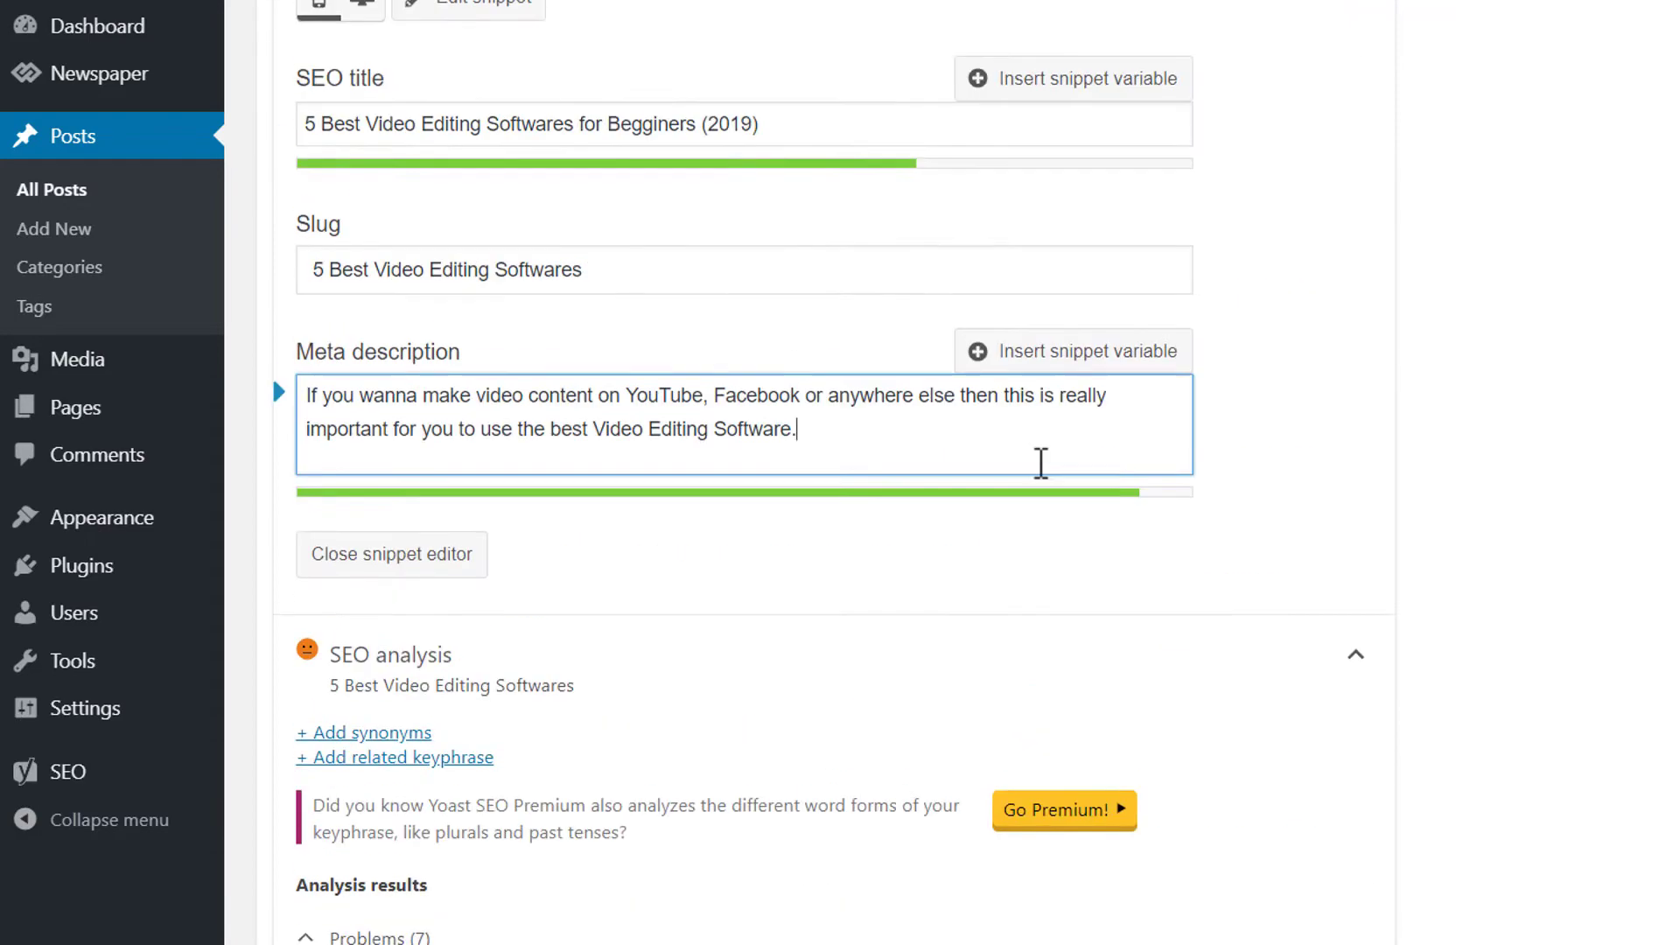
Select "HitFilm" before "is Perfect for beginners" in the Hitfilm Express section and start inserting a link on it.
scroll(1040, 462, "up", 20)
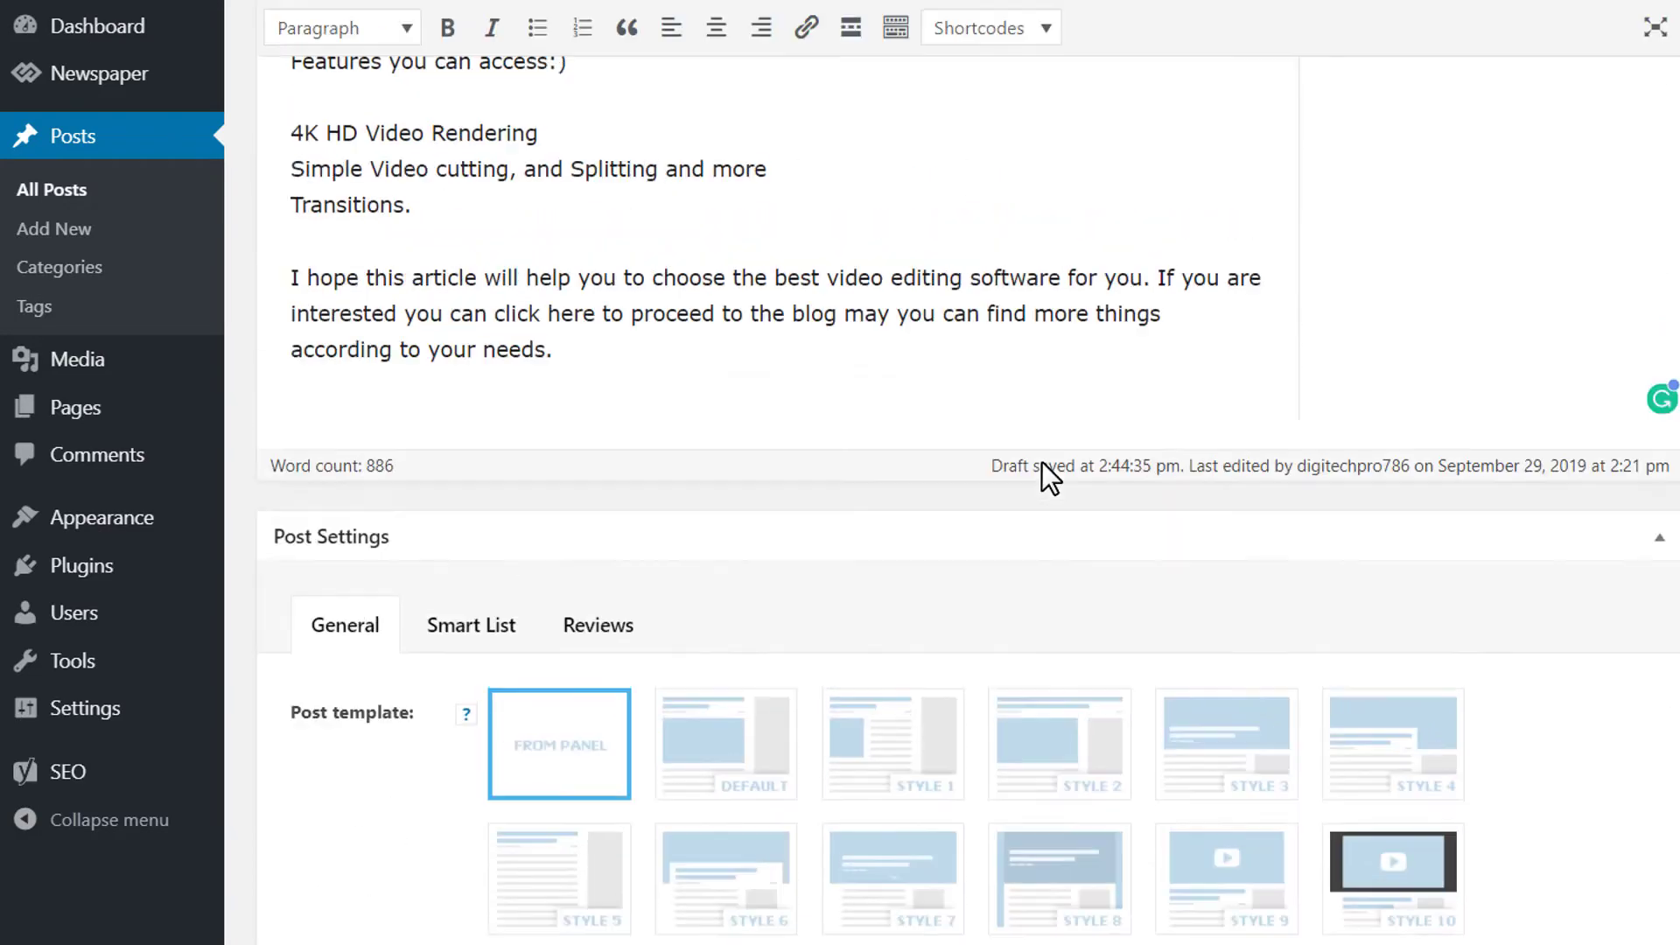
scroll(1041, 462, "up", 11)
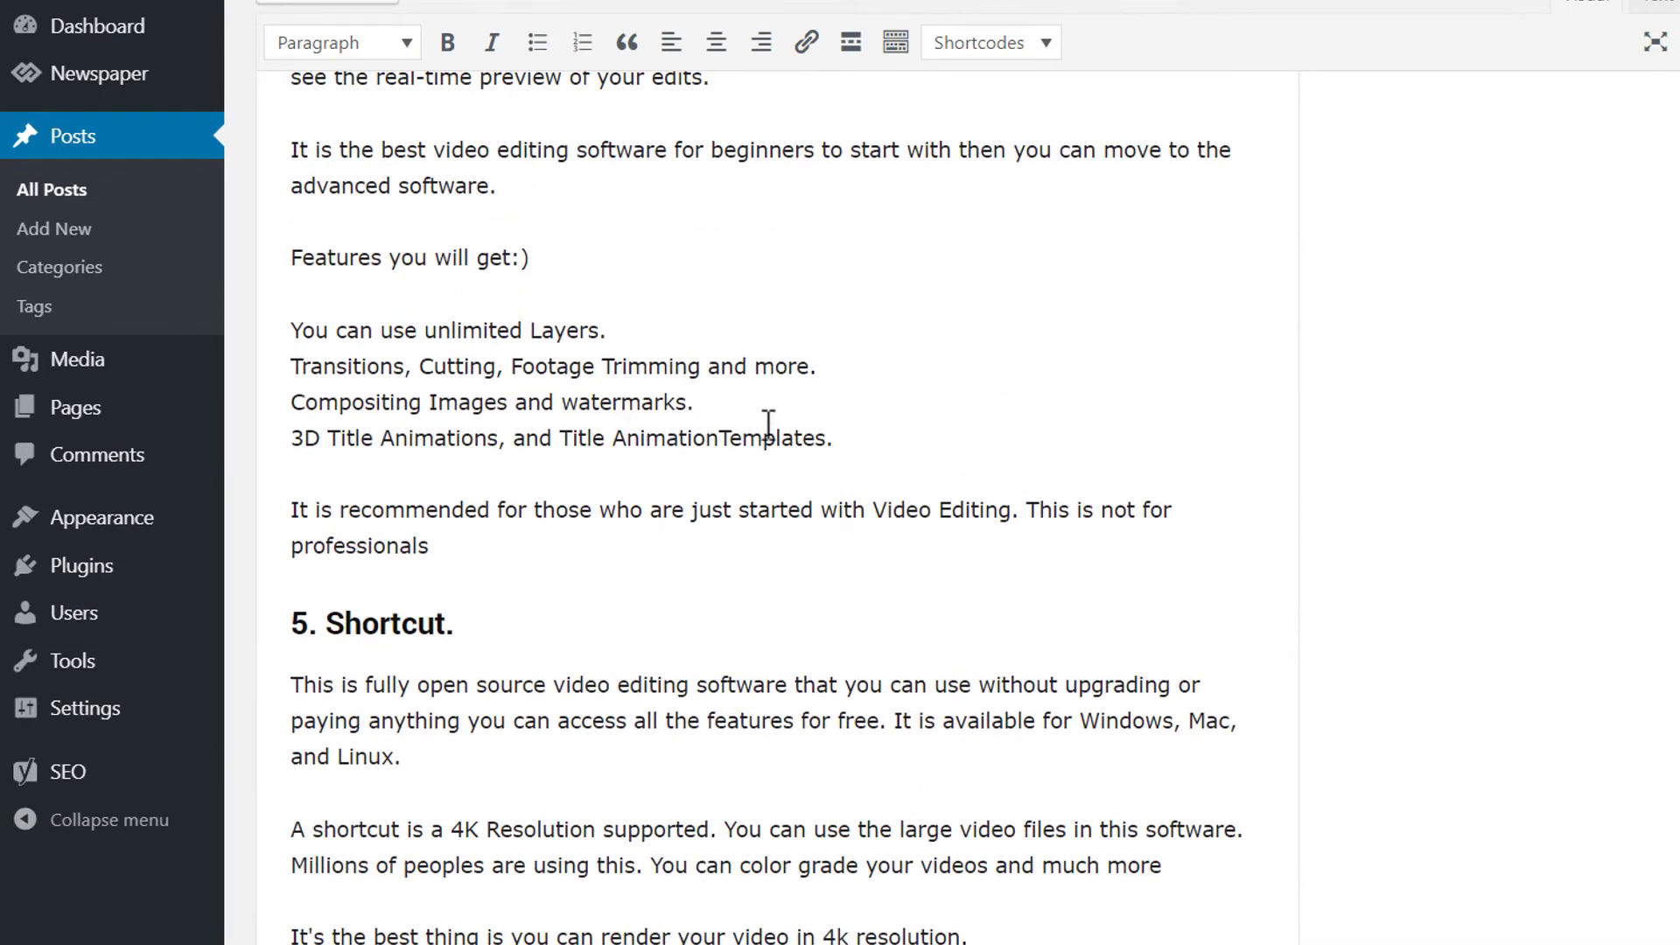
scroll(788, 428, "down", 8)
scroll(642, 476, "down", 1)
scroll(643, 476, "up", 9)
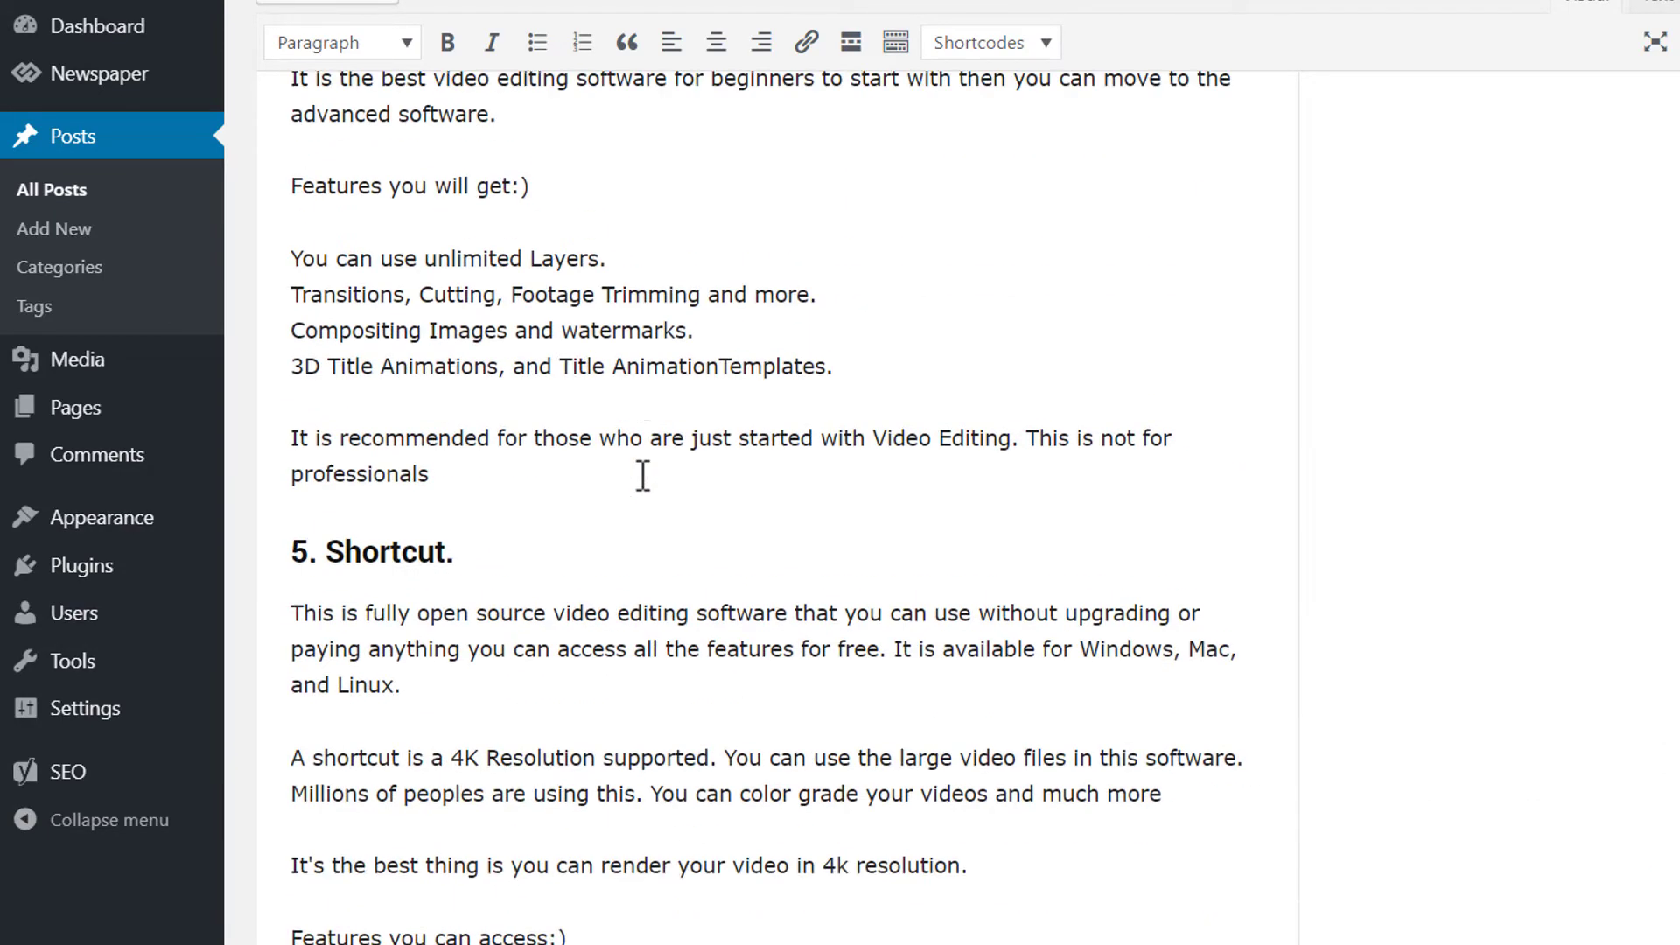
scroll(644, 476, "up", 5)
scroll(648, 475, "up", 1)
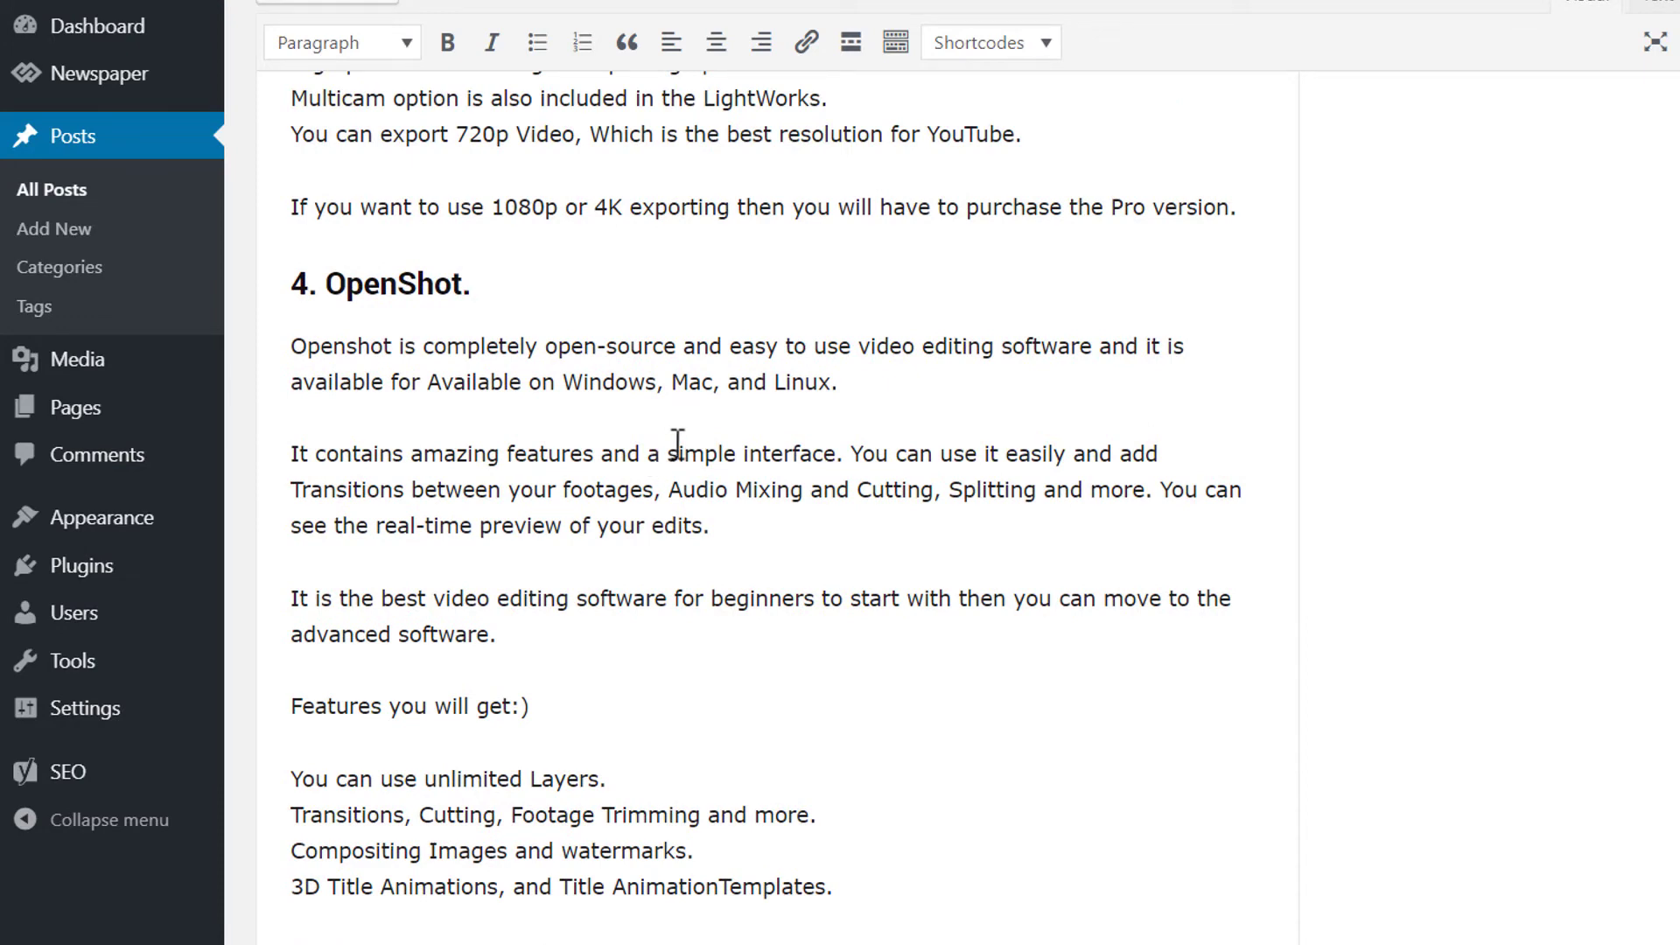
scroll(681, 441, "up", 5)
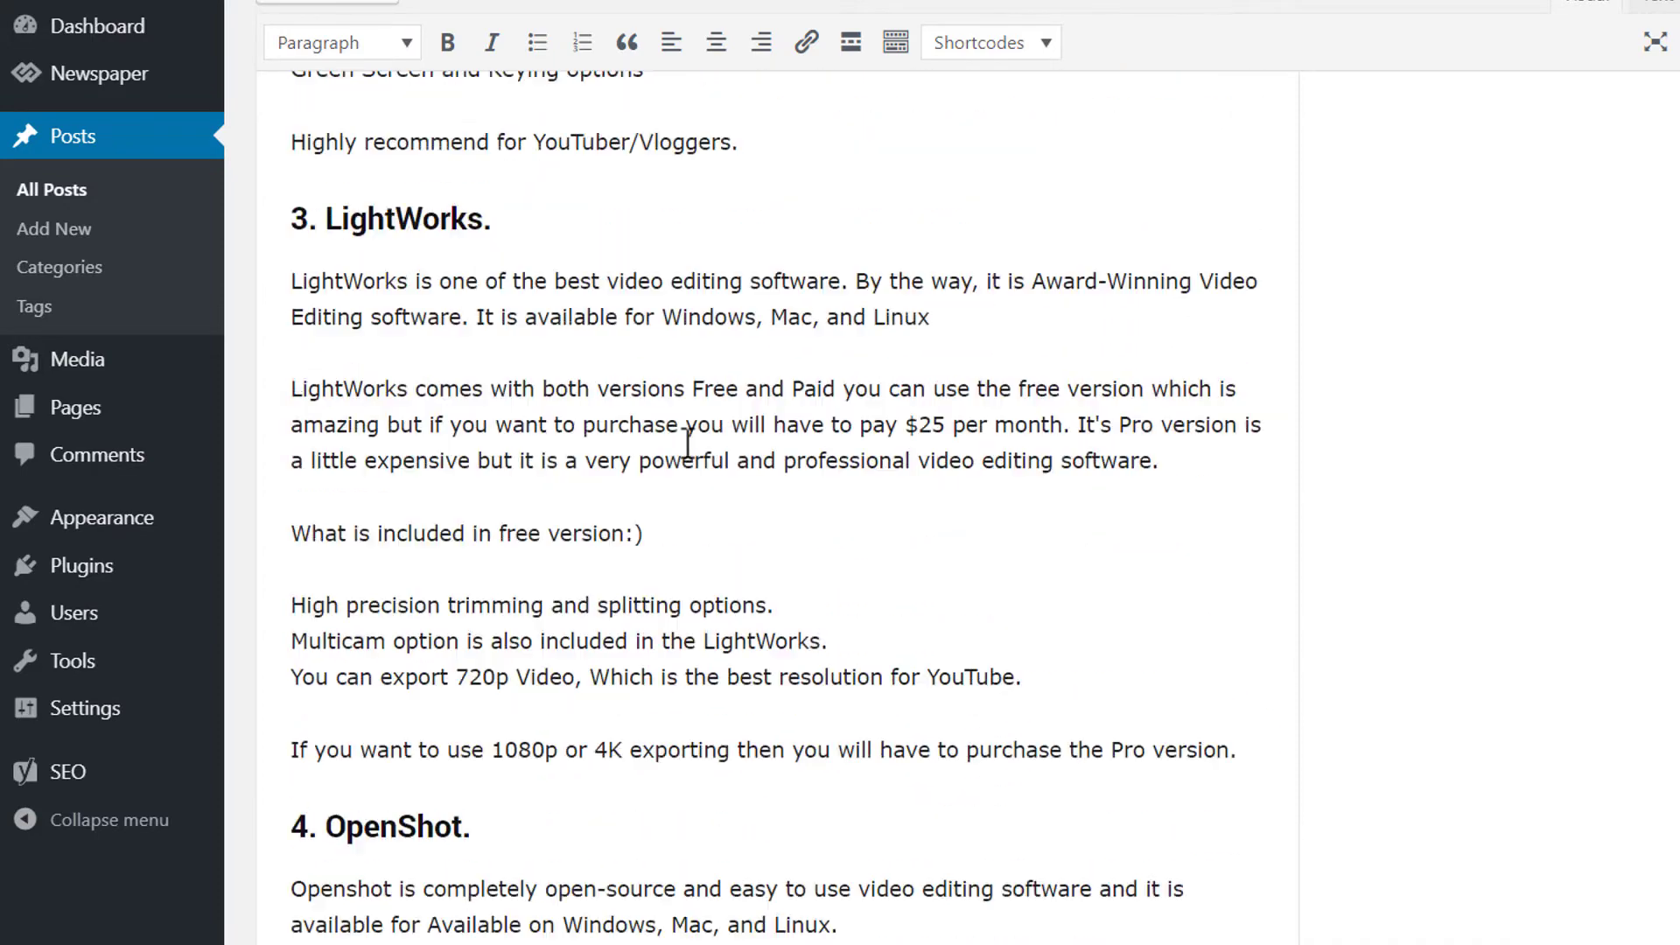
scroll(687, 447, "up", 4)
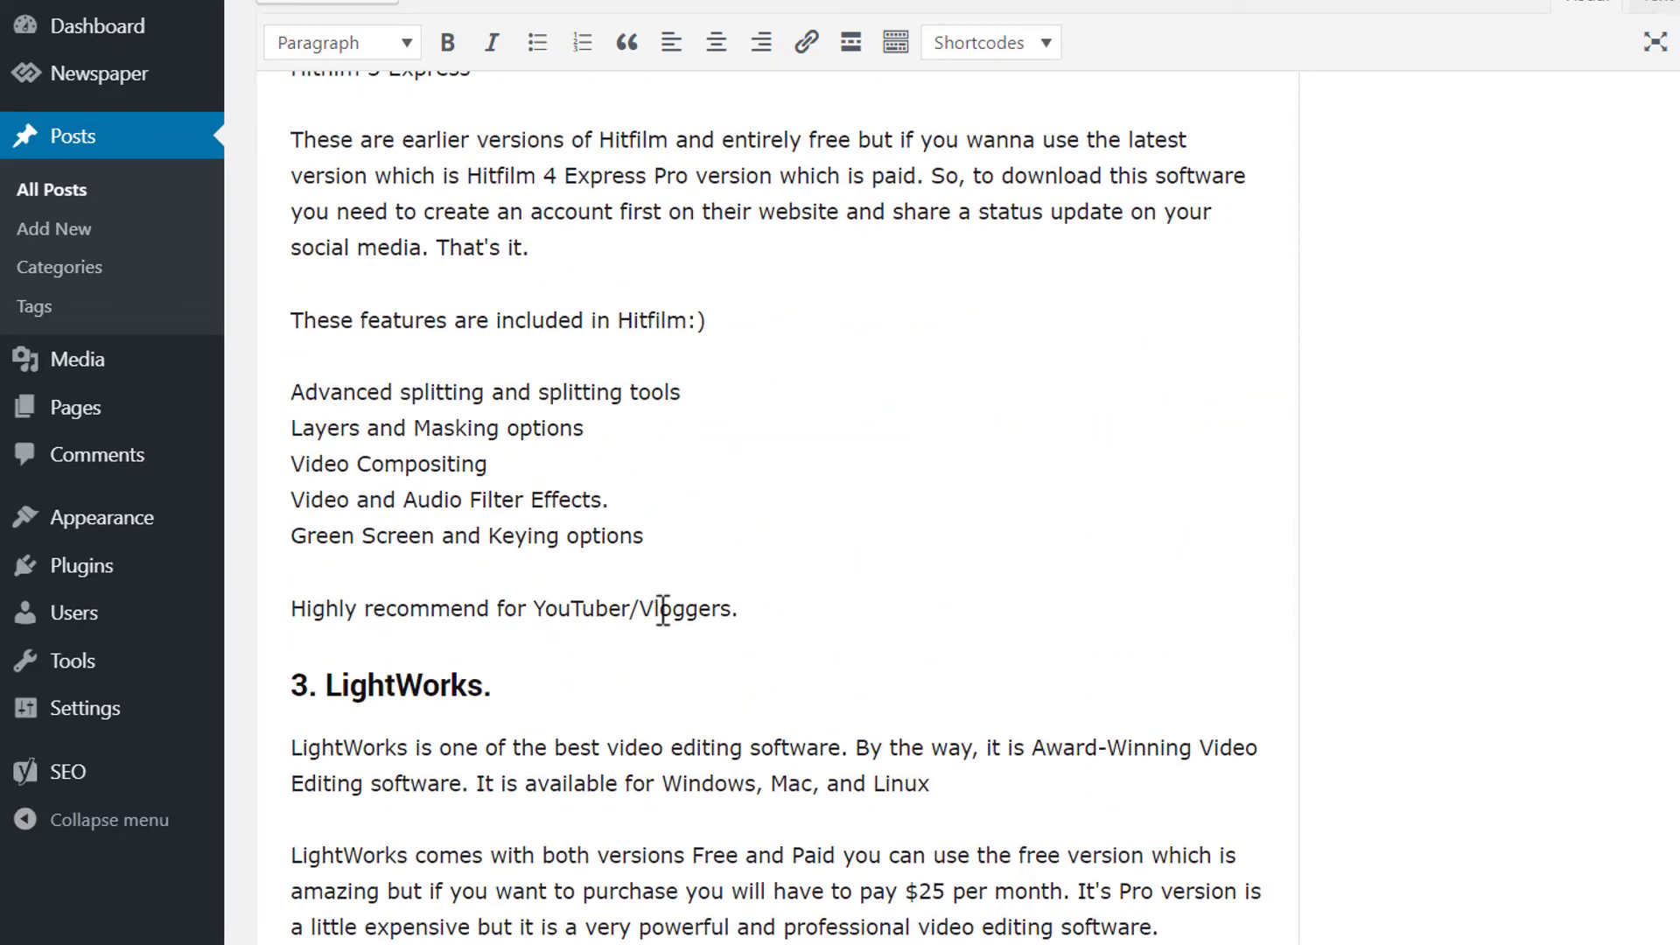
scroll(687, 578, "up", 4)
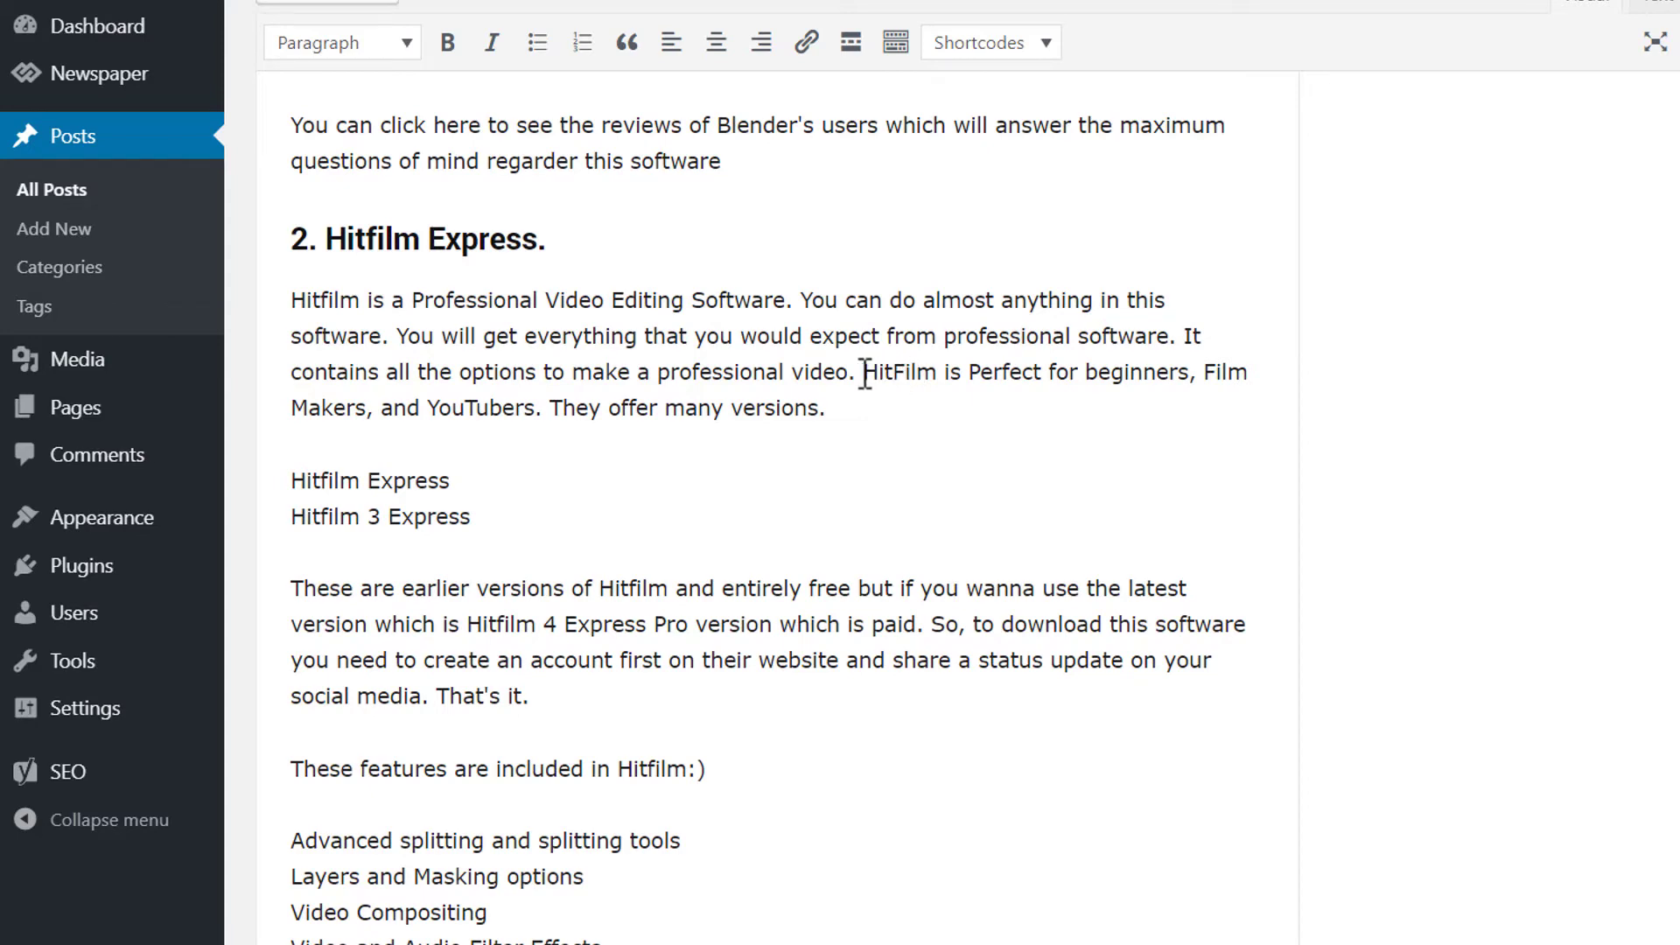
left_click_drag(864, 372, 936, 383)
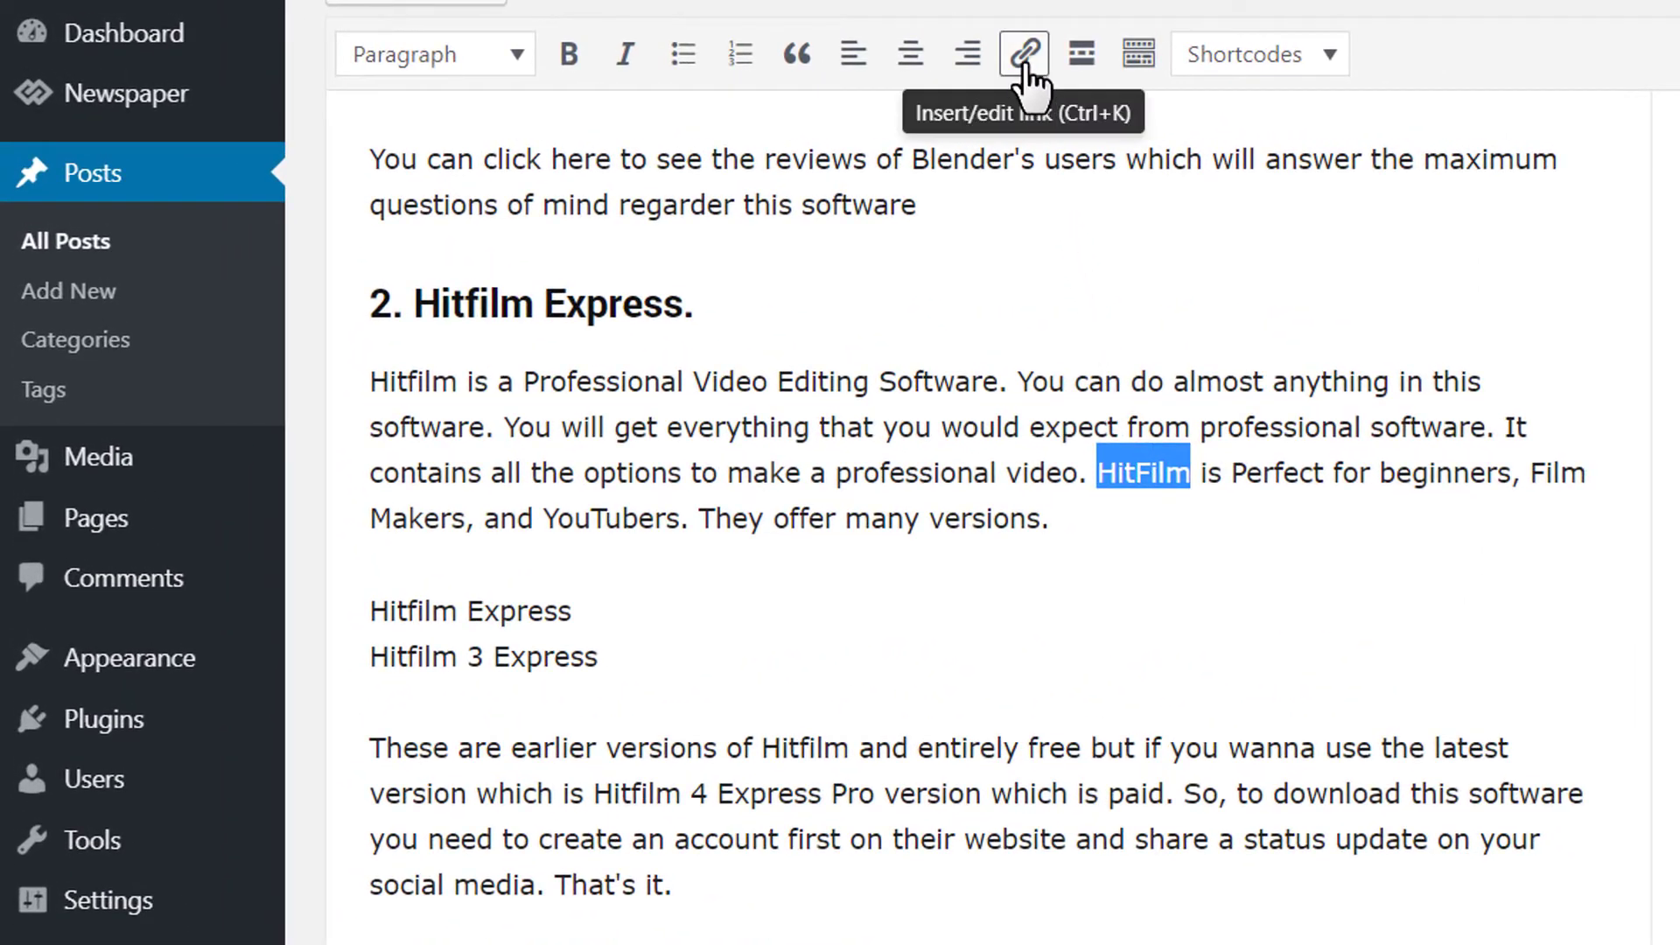
left_click(1025, 60)
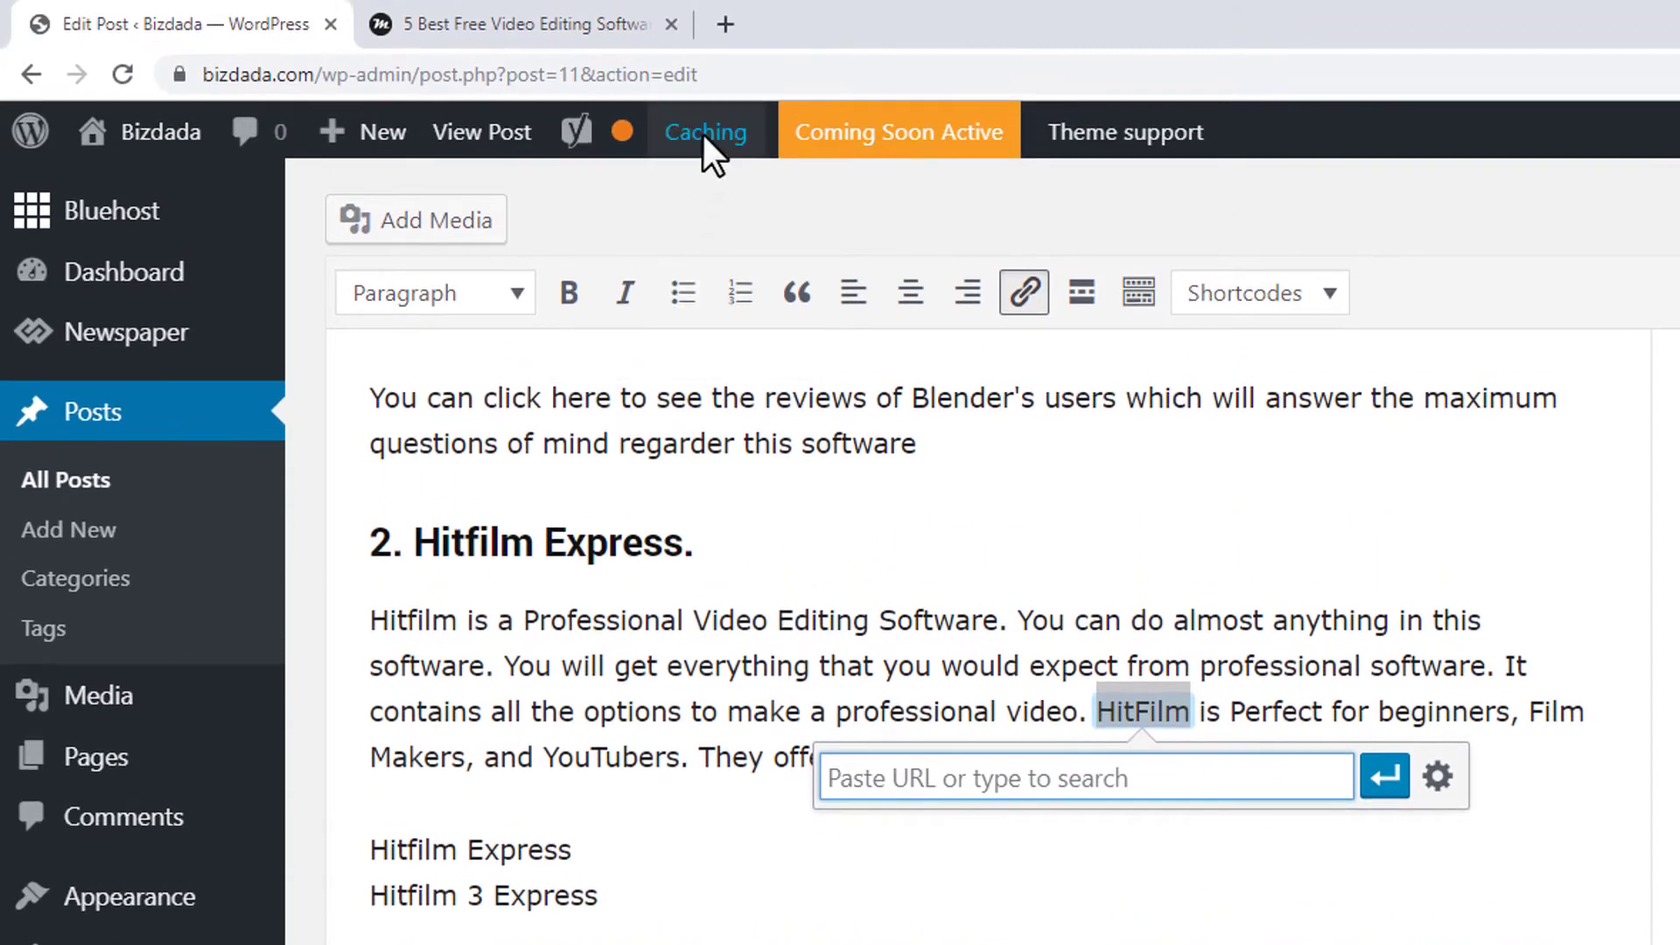
Search Google for "htitfilm" in a new browser tab, open the HitFilm Express page on fxhome.com and copy its address.
left_click(724, 24)
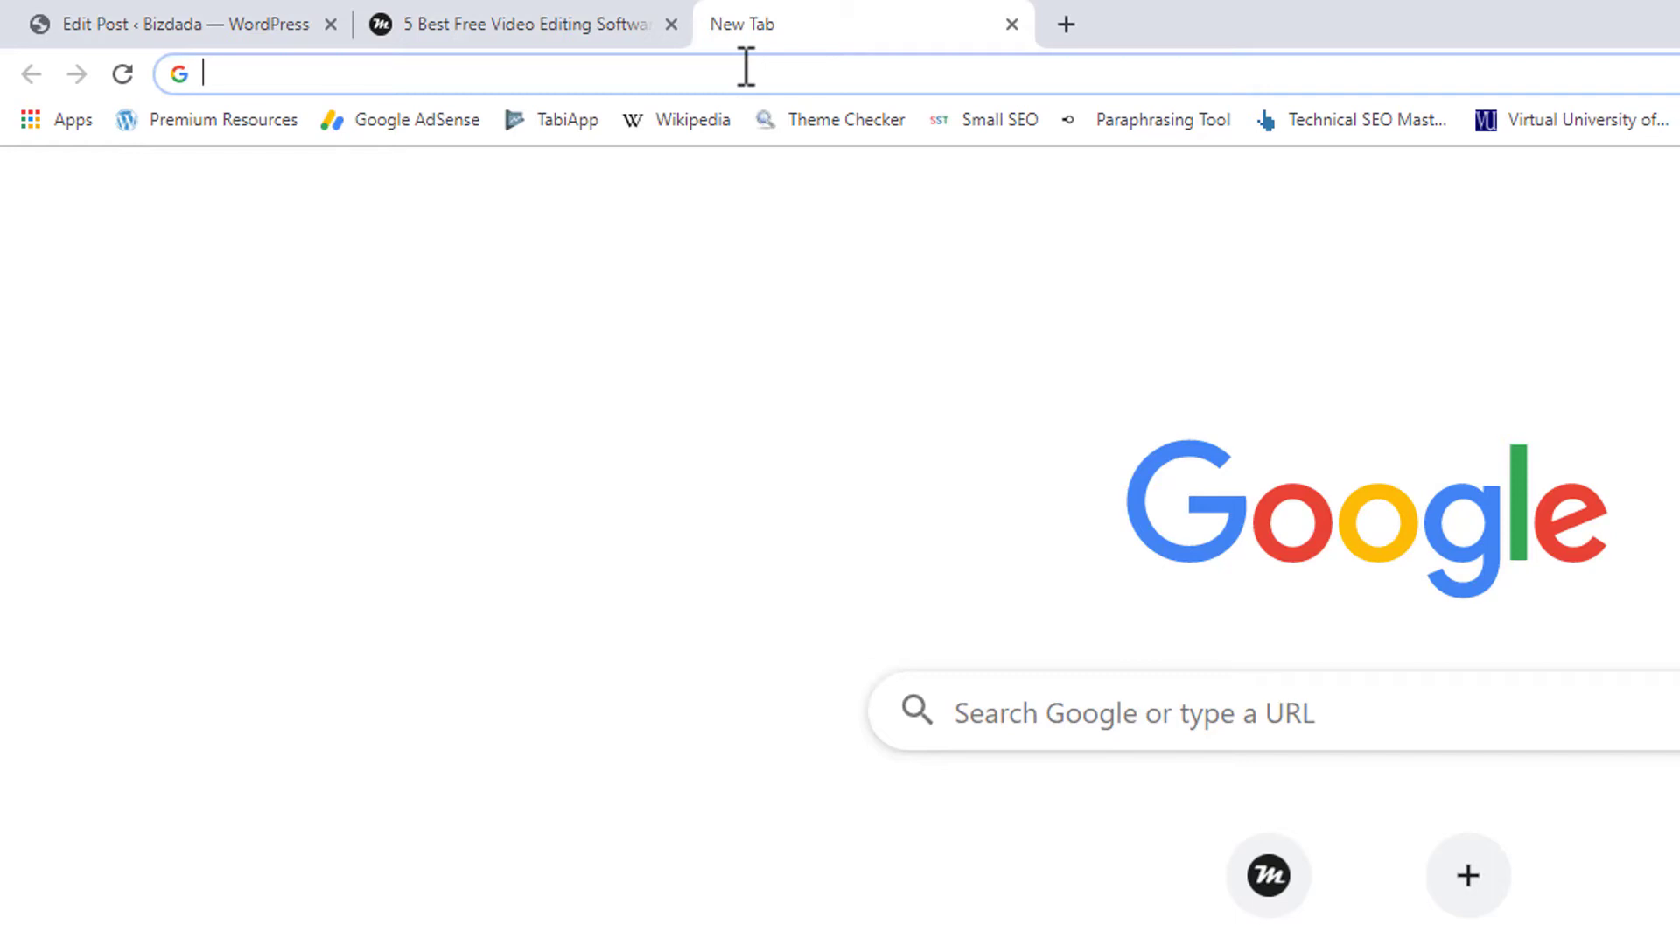
type("htitfilm")
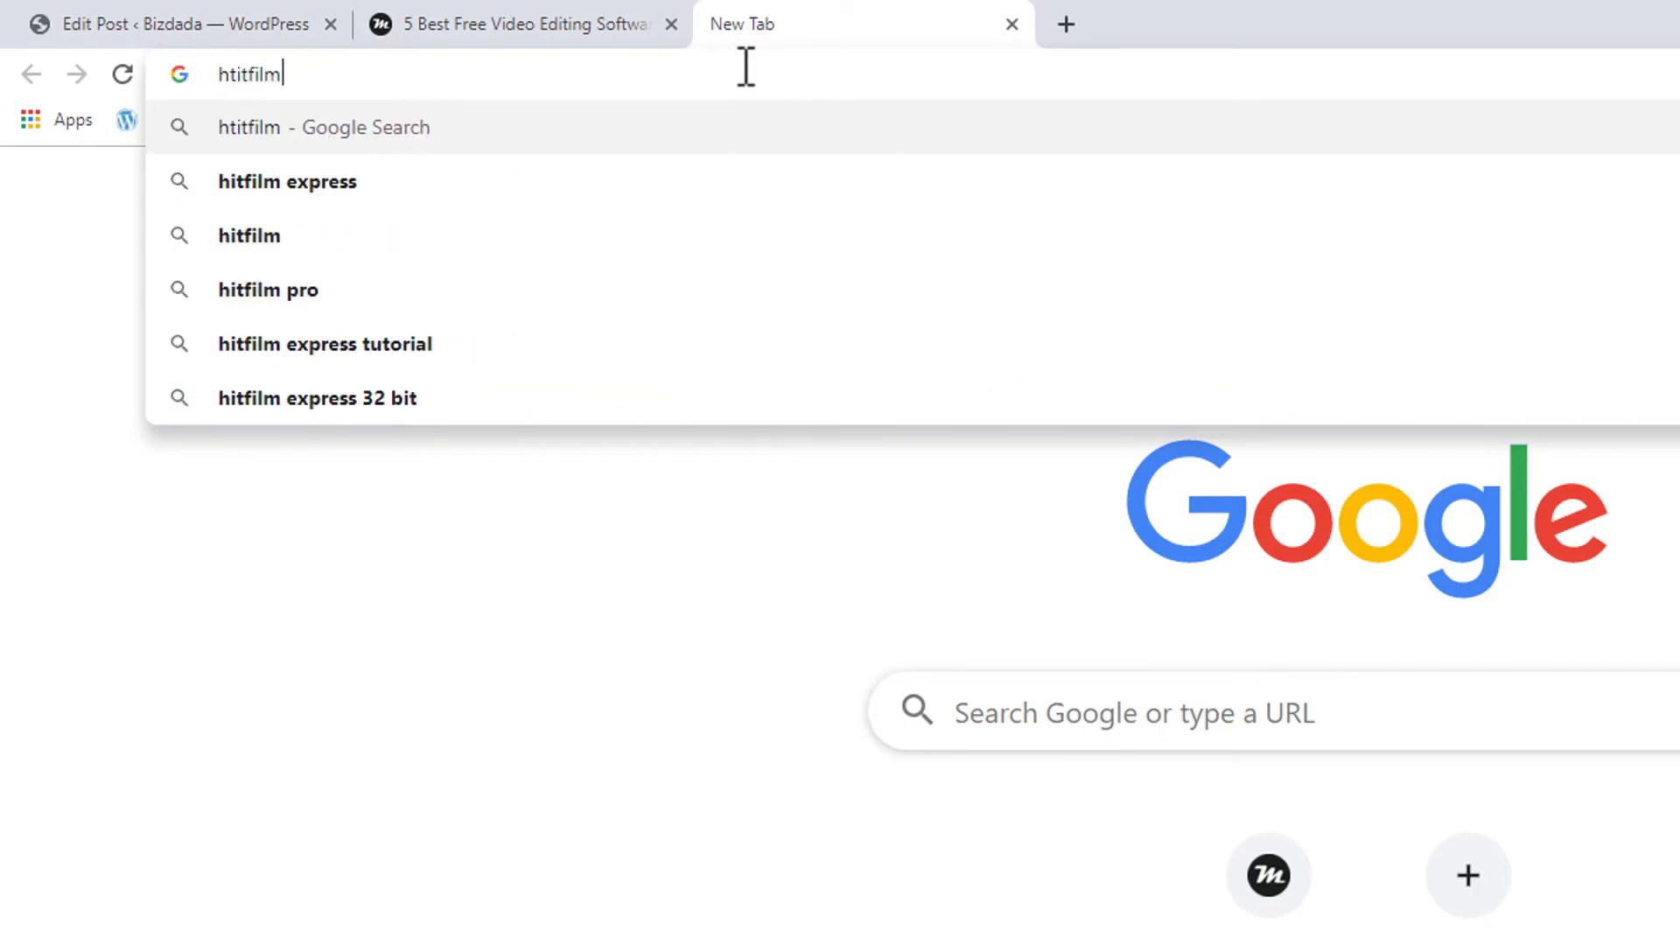
key("Return")
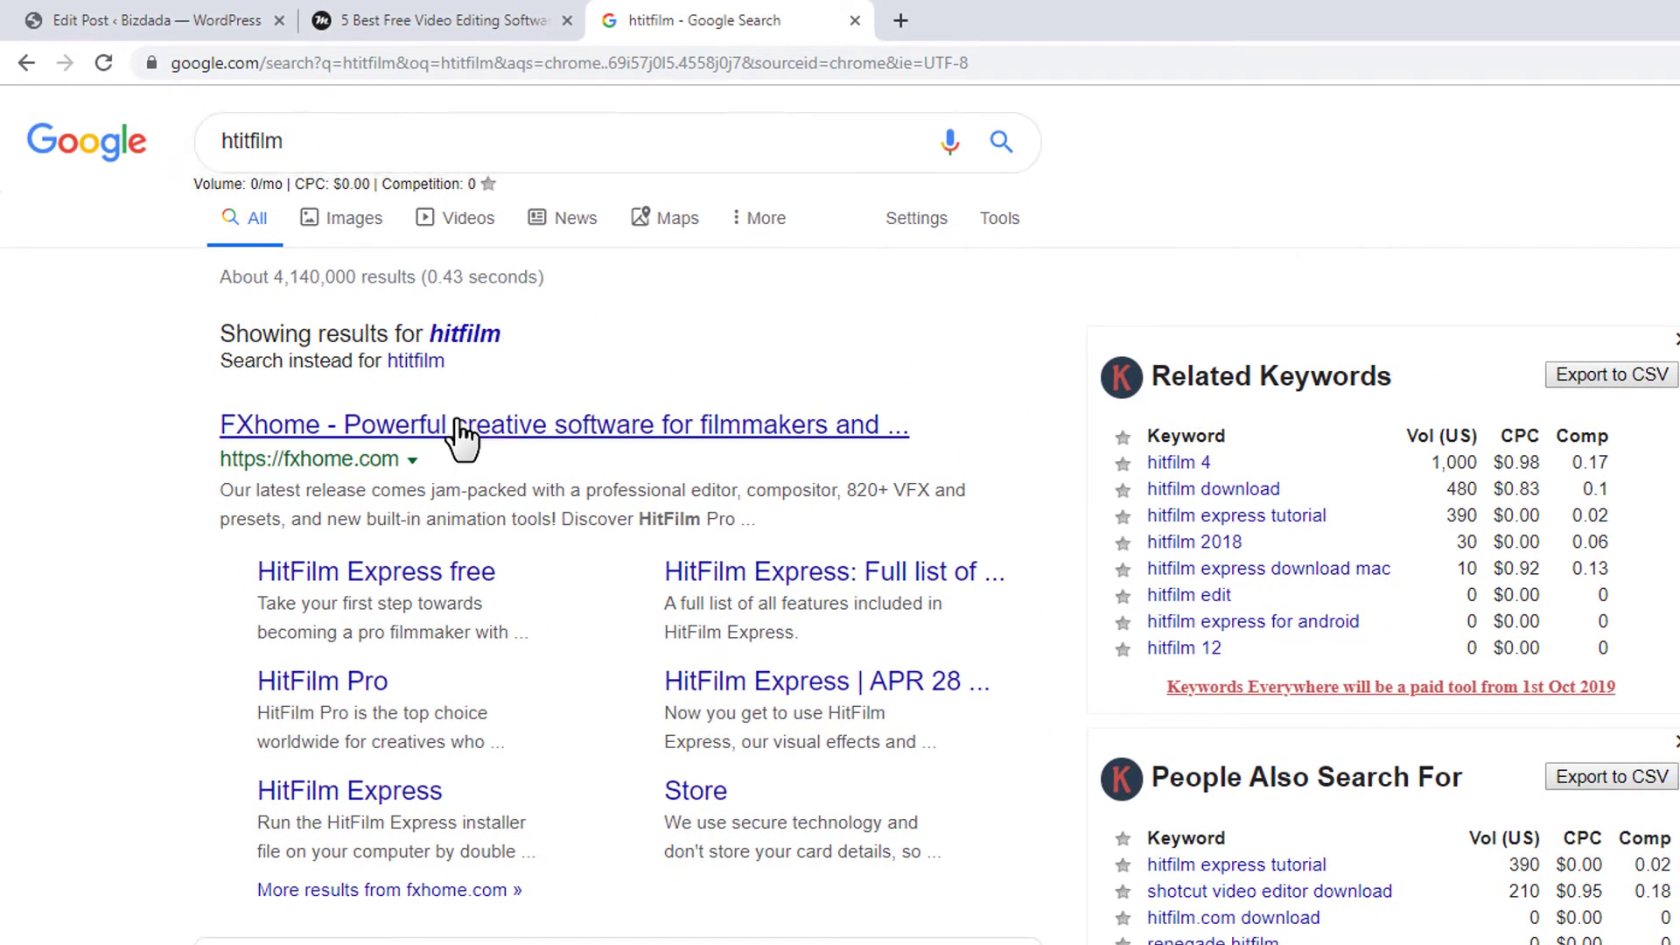
scroll(459, 437, "down", 1)
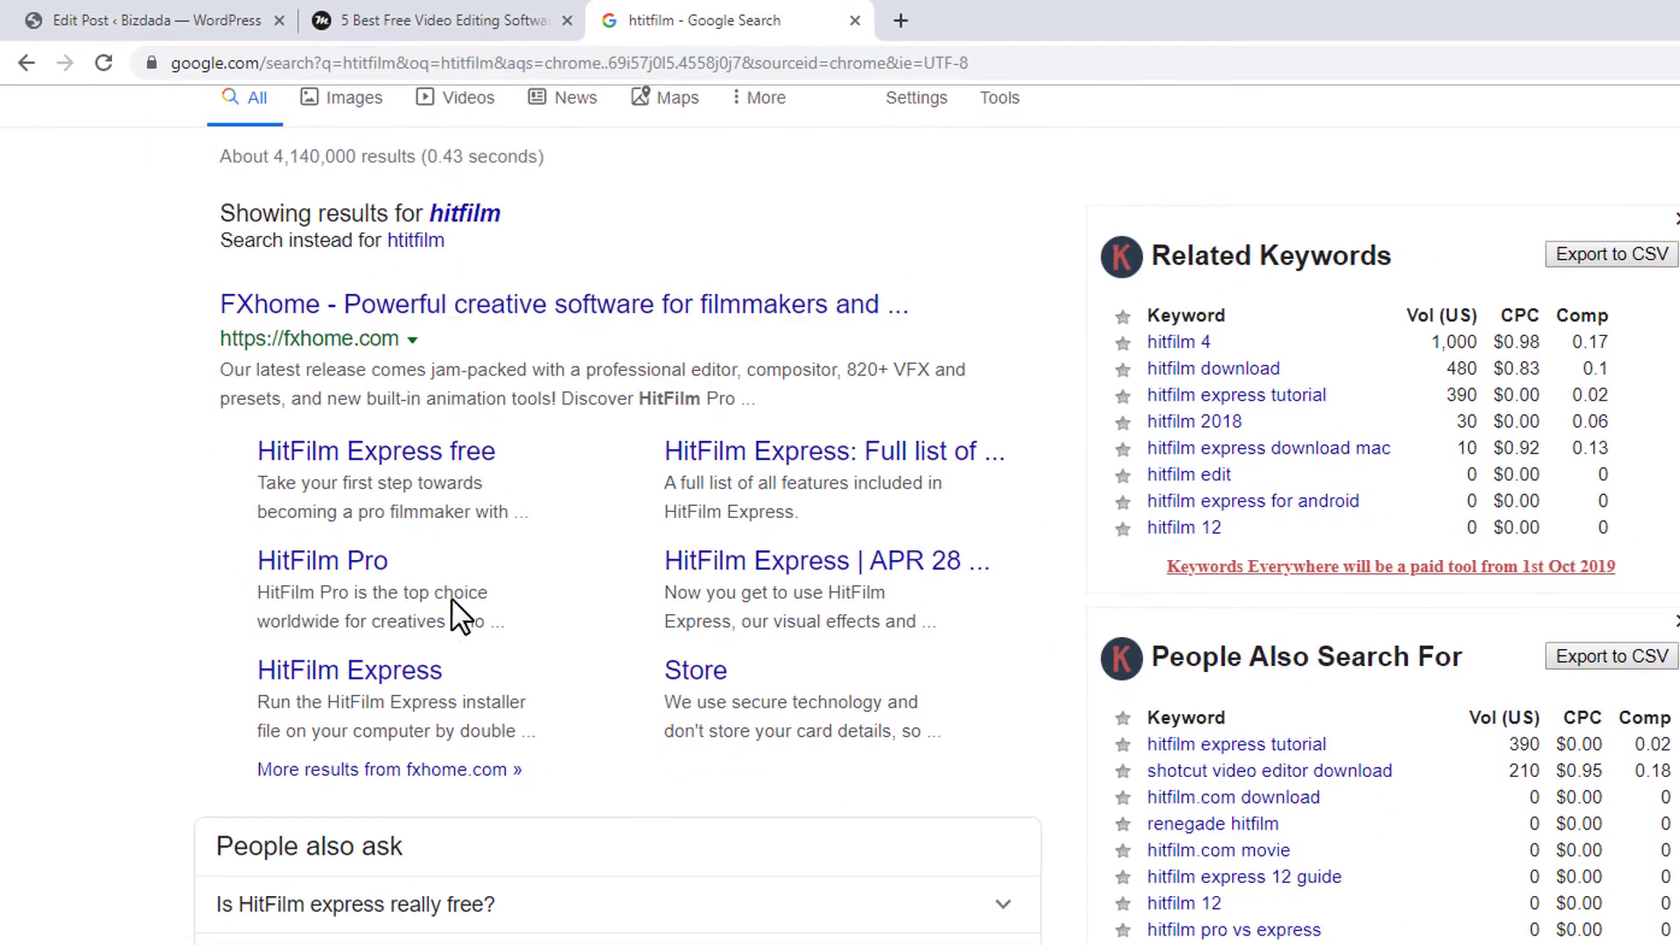
left_click(366, 675)
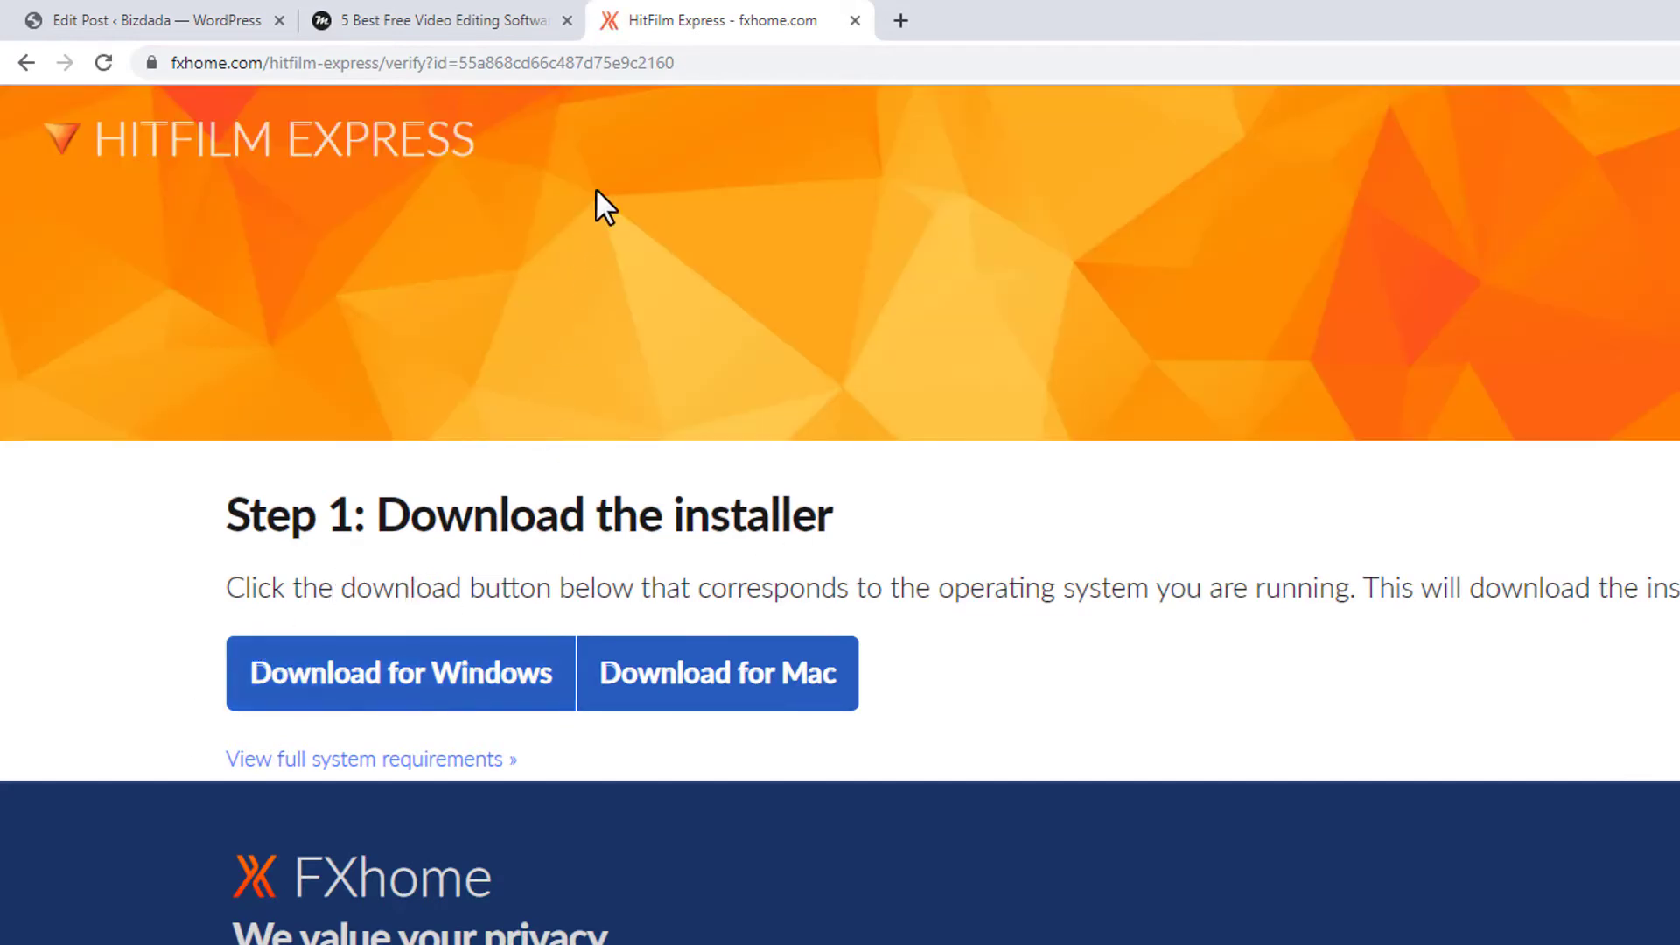
double_click(665, 63)
key("ctrl+a")
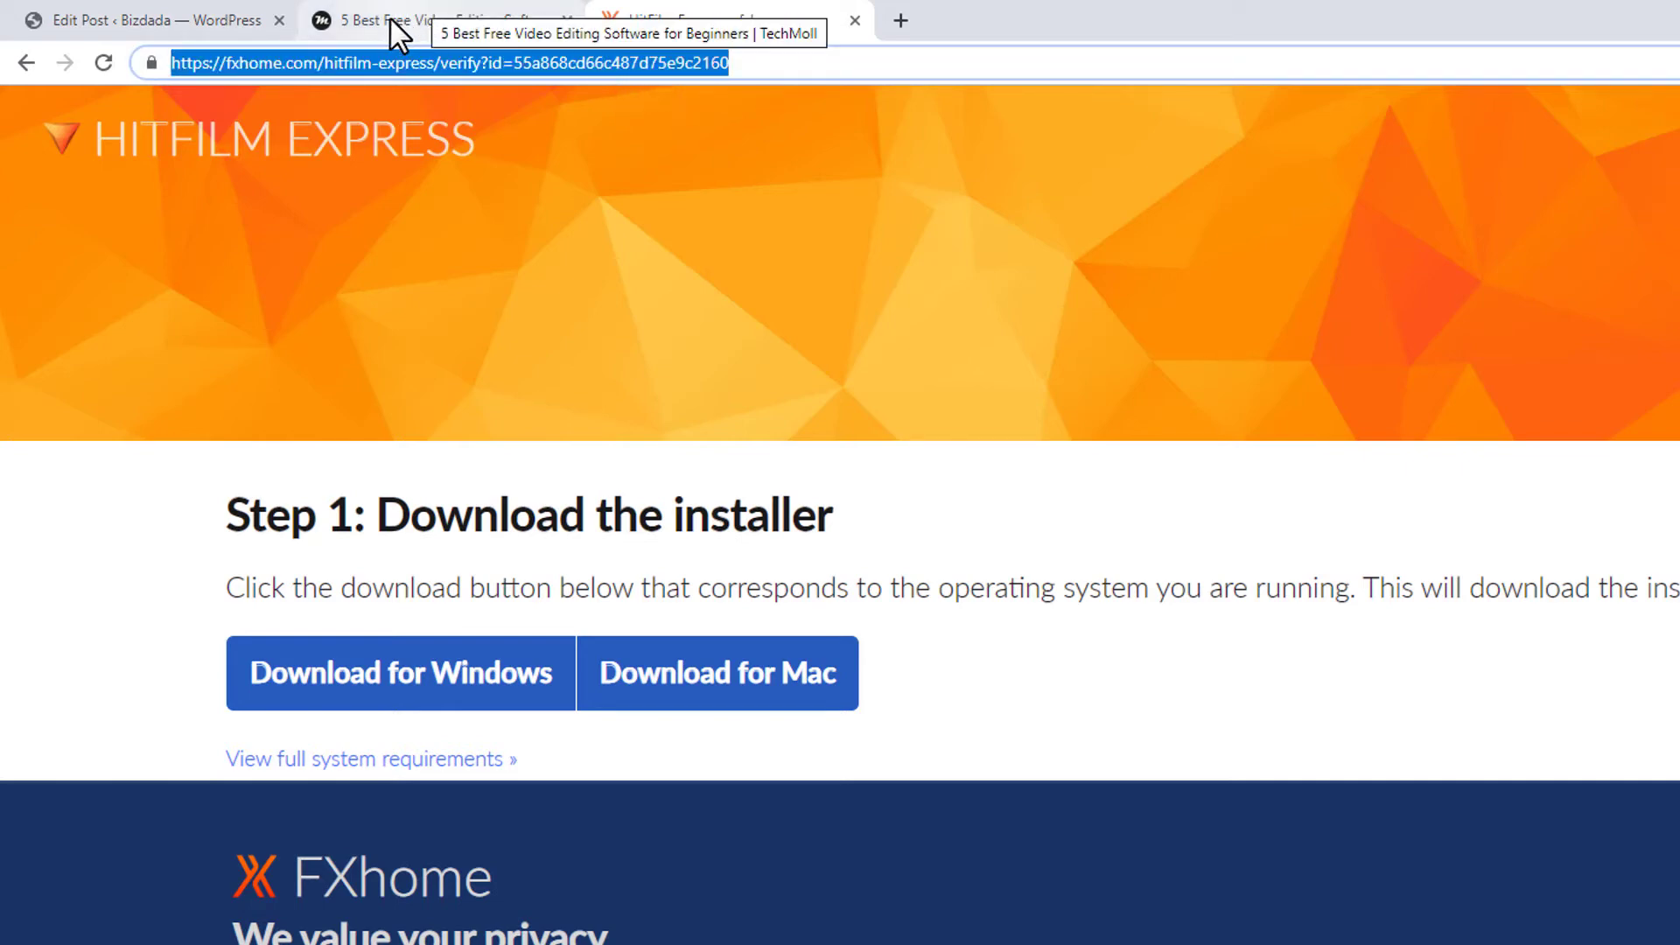
Return to the post editor, paste the copied fxhome.com address as the link for "HitFilm" and apply it.
left_click(198, 14)
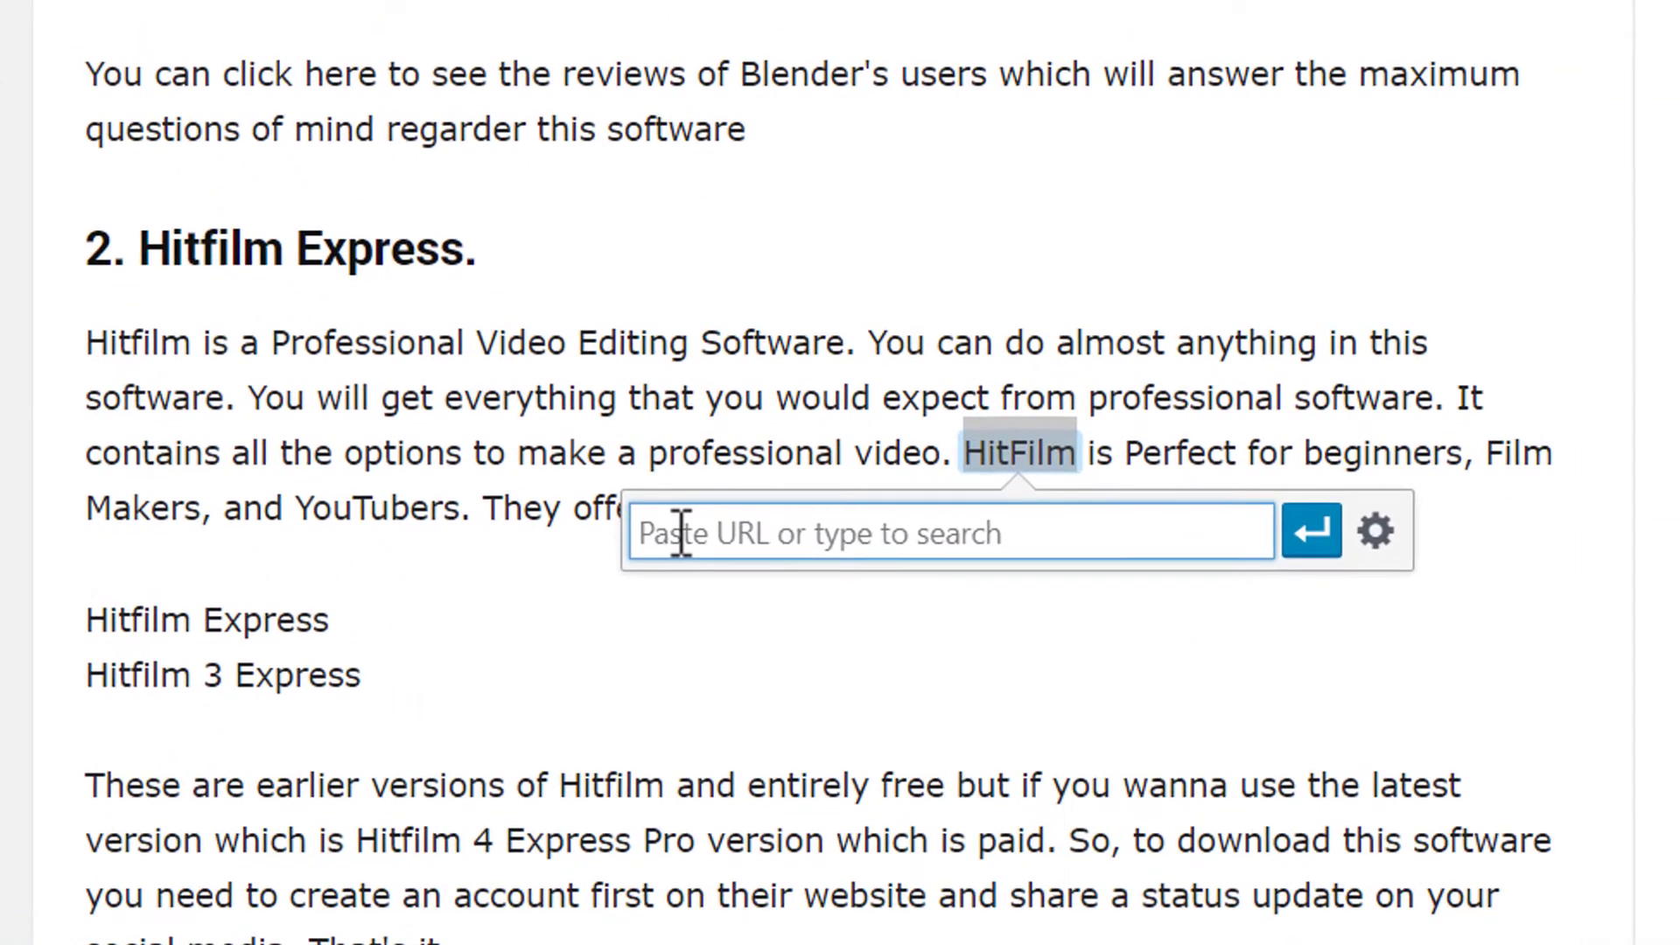
right_click(698, 587)
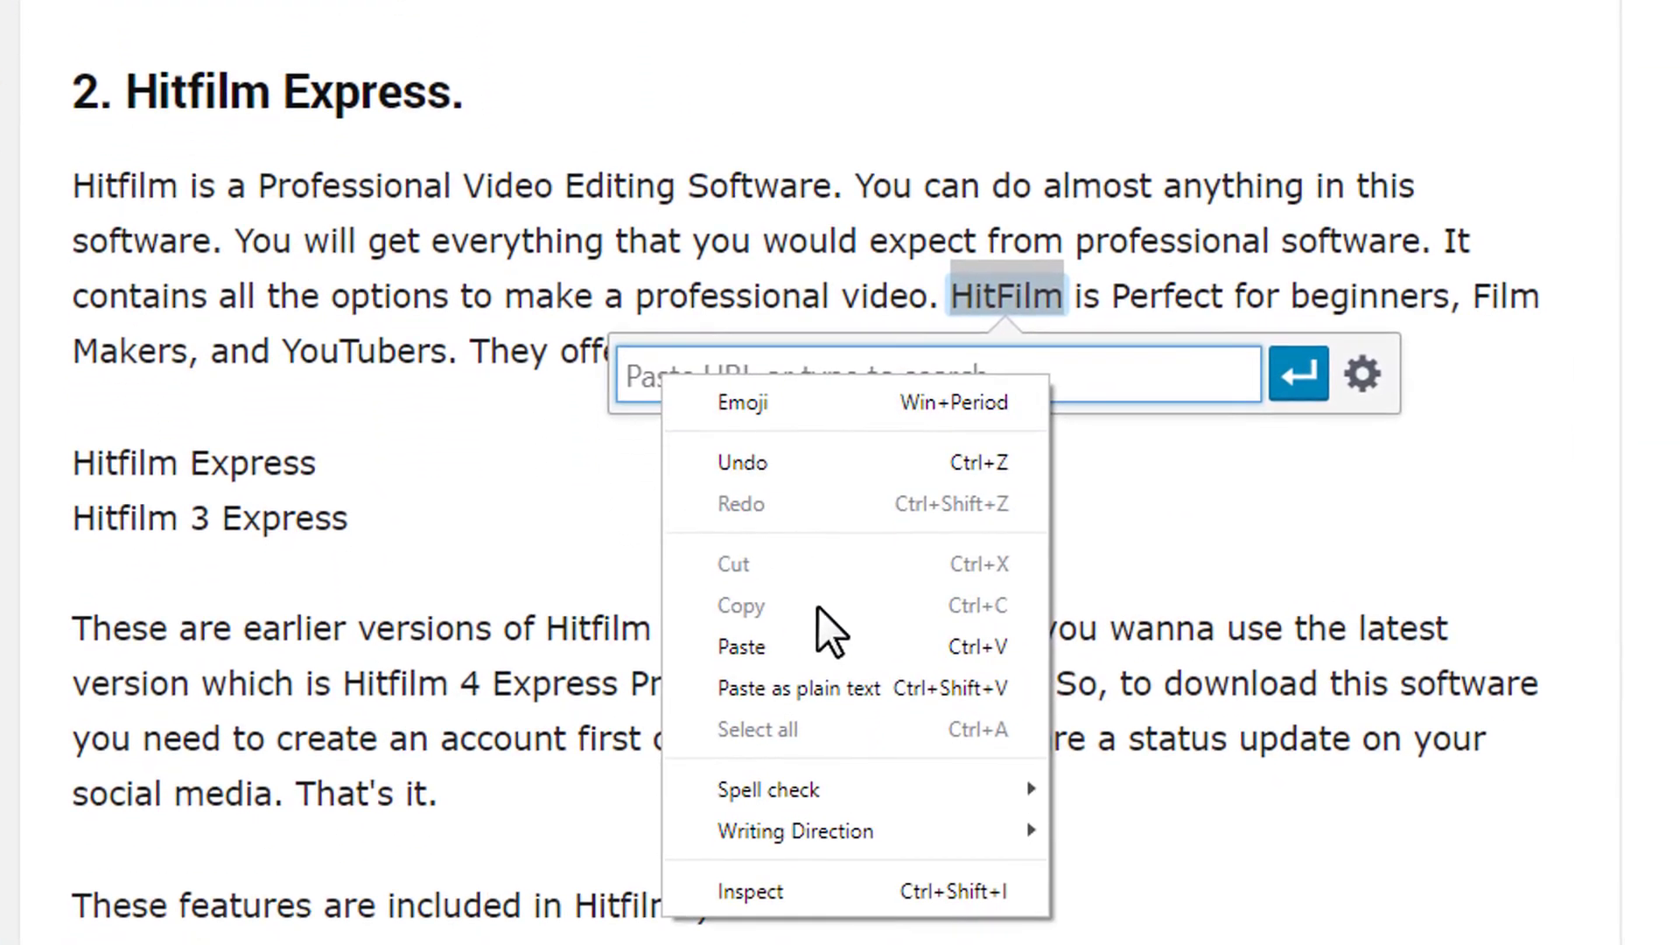
left_click(838, 647)
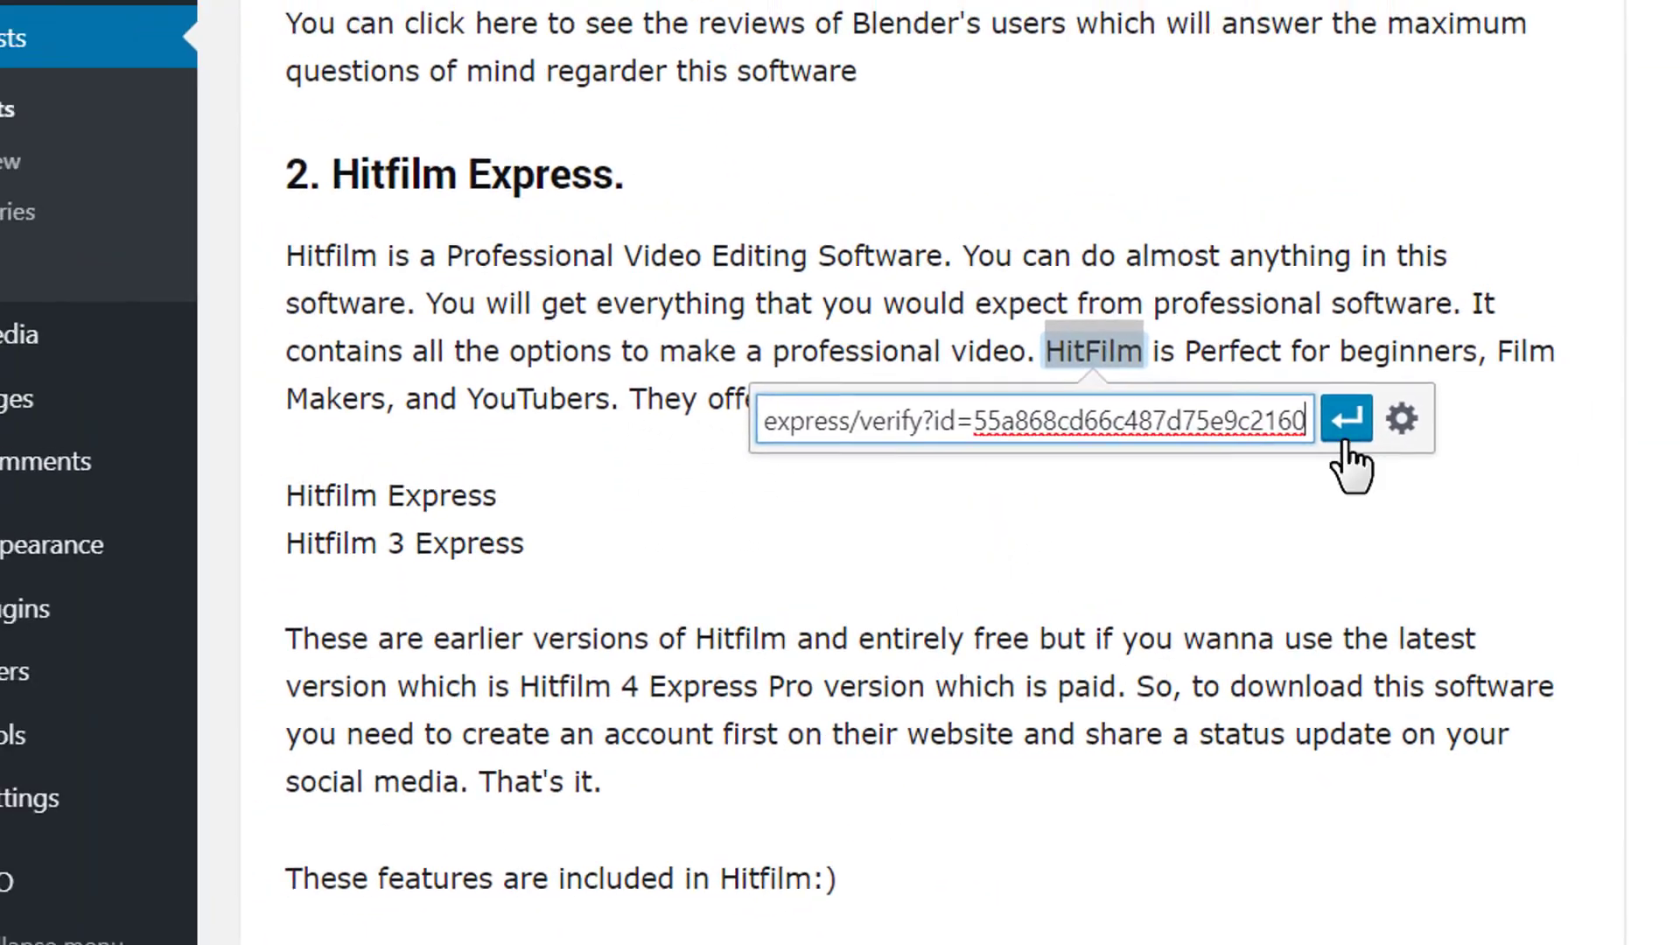
left_click(1367, 438)
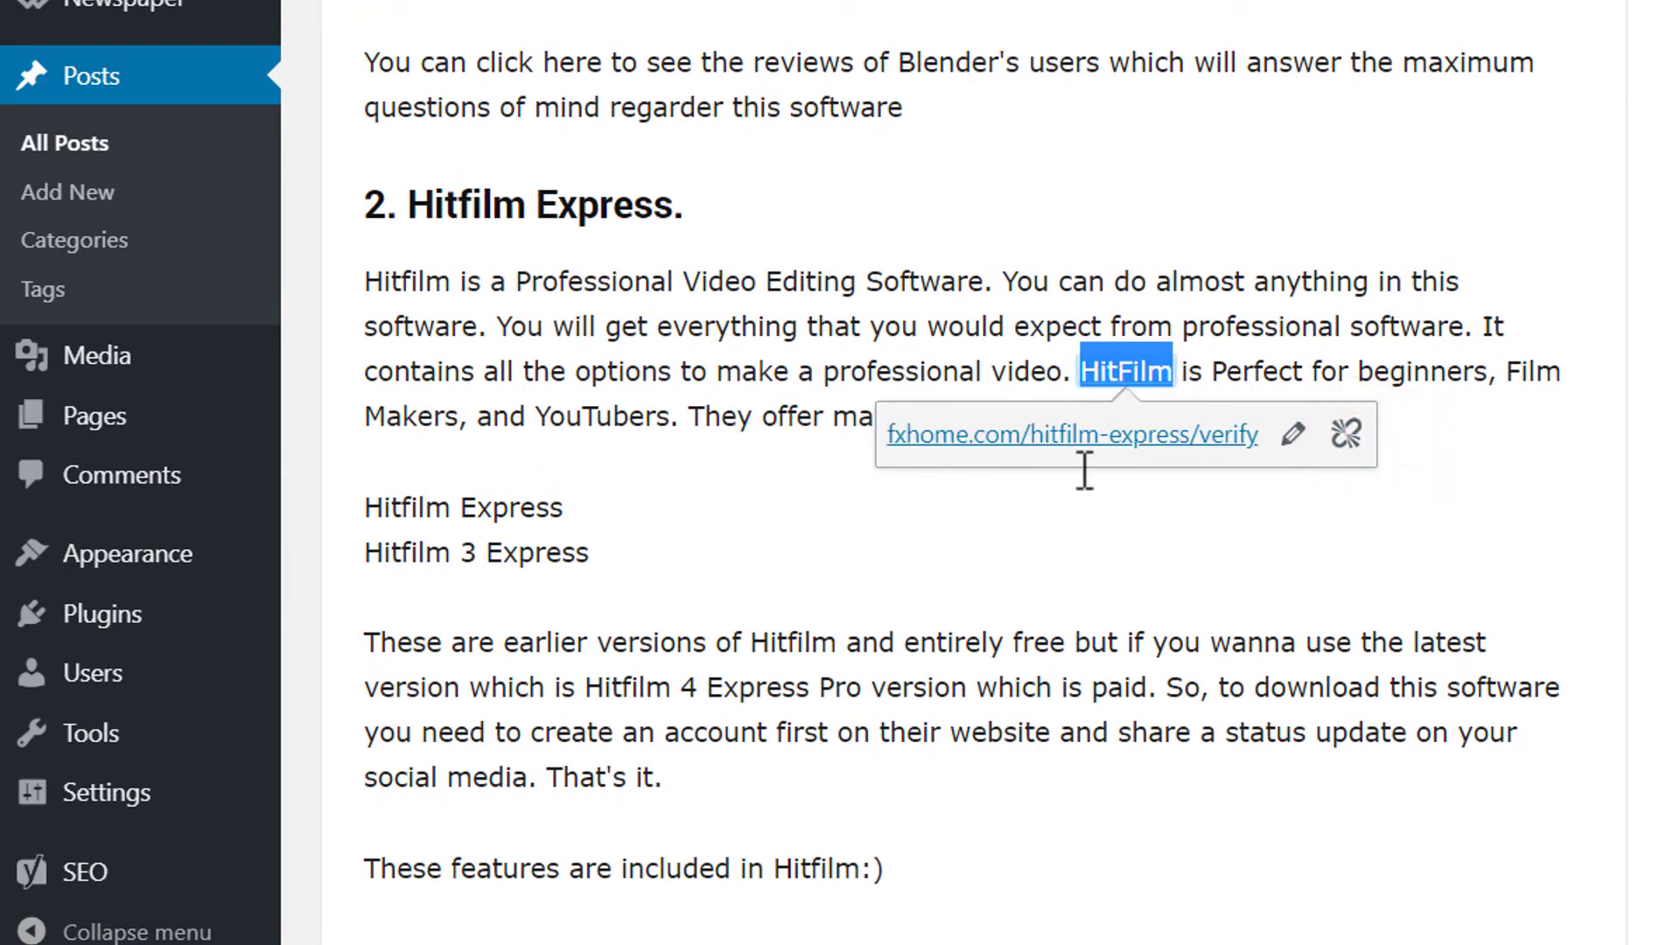
left_click(677, 558)
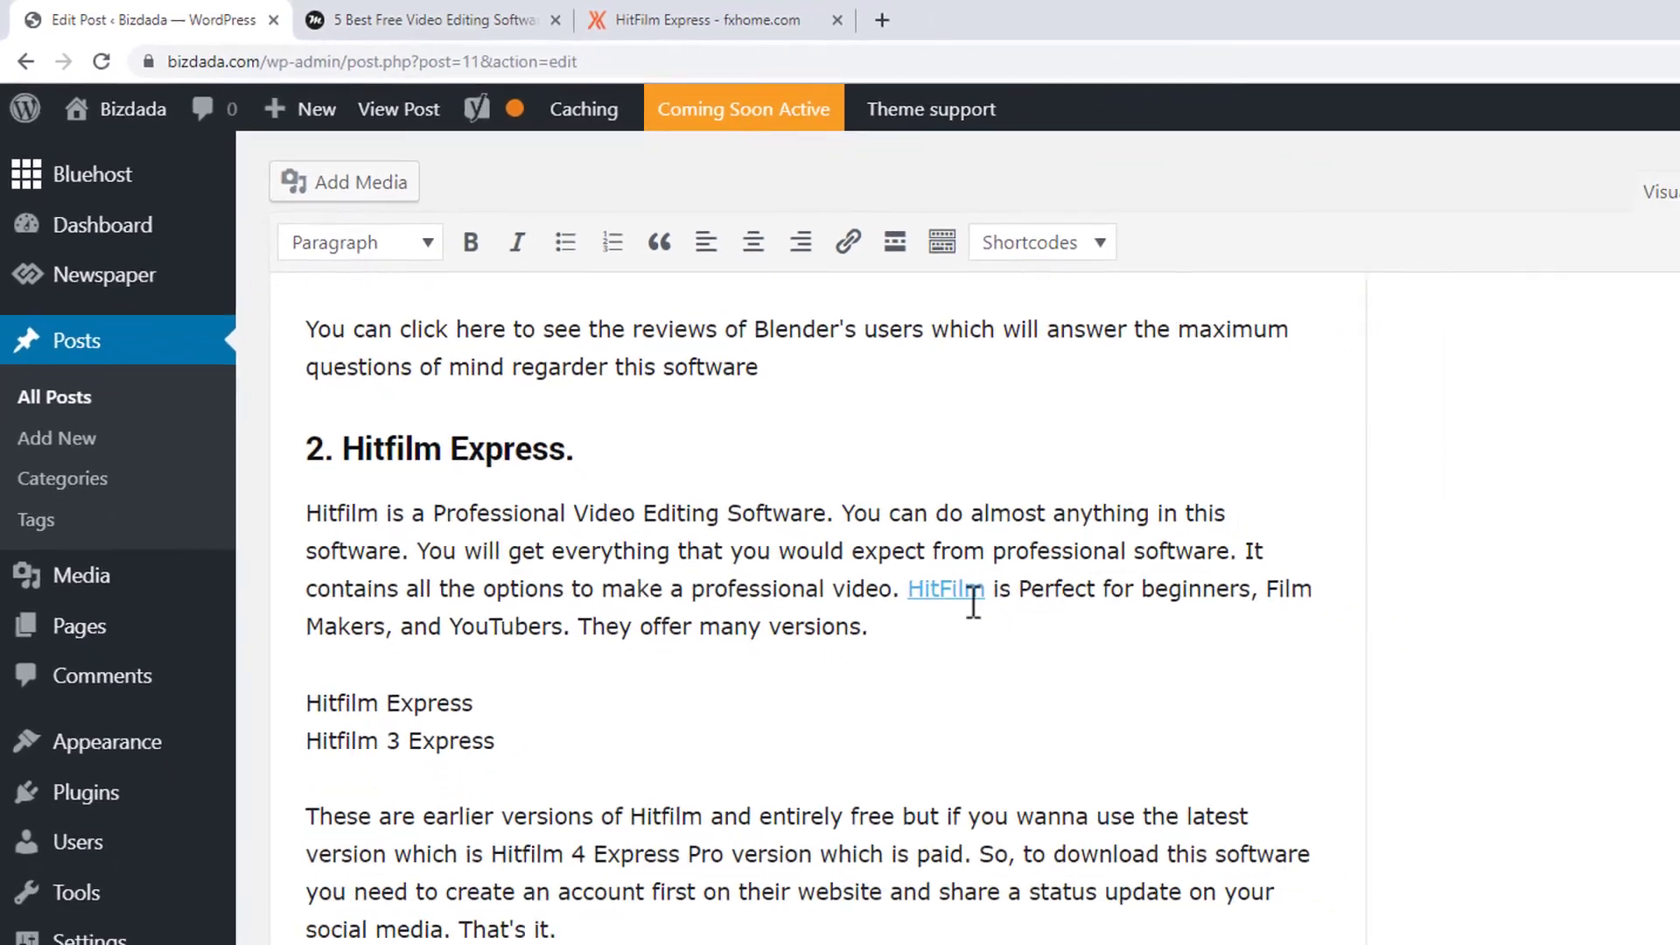
scroll(867, 543, "down", 20)
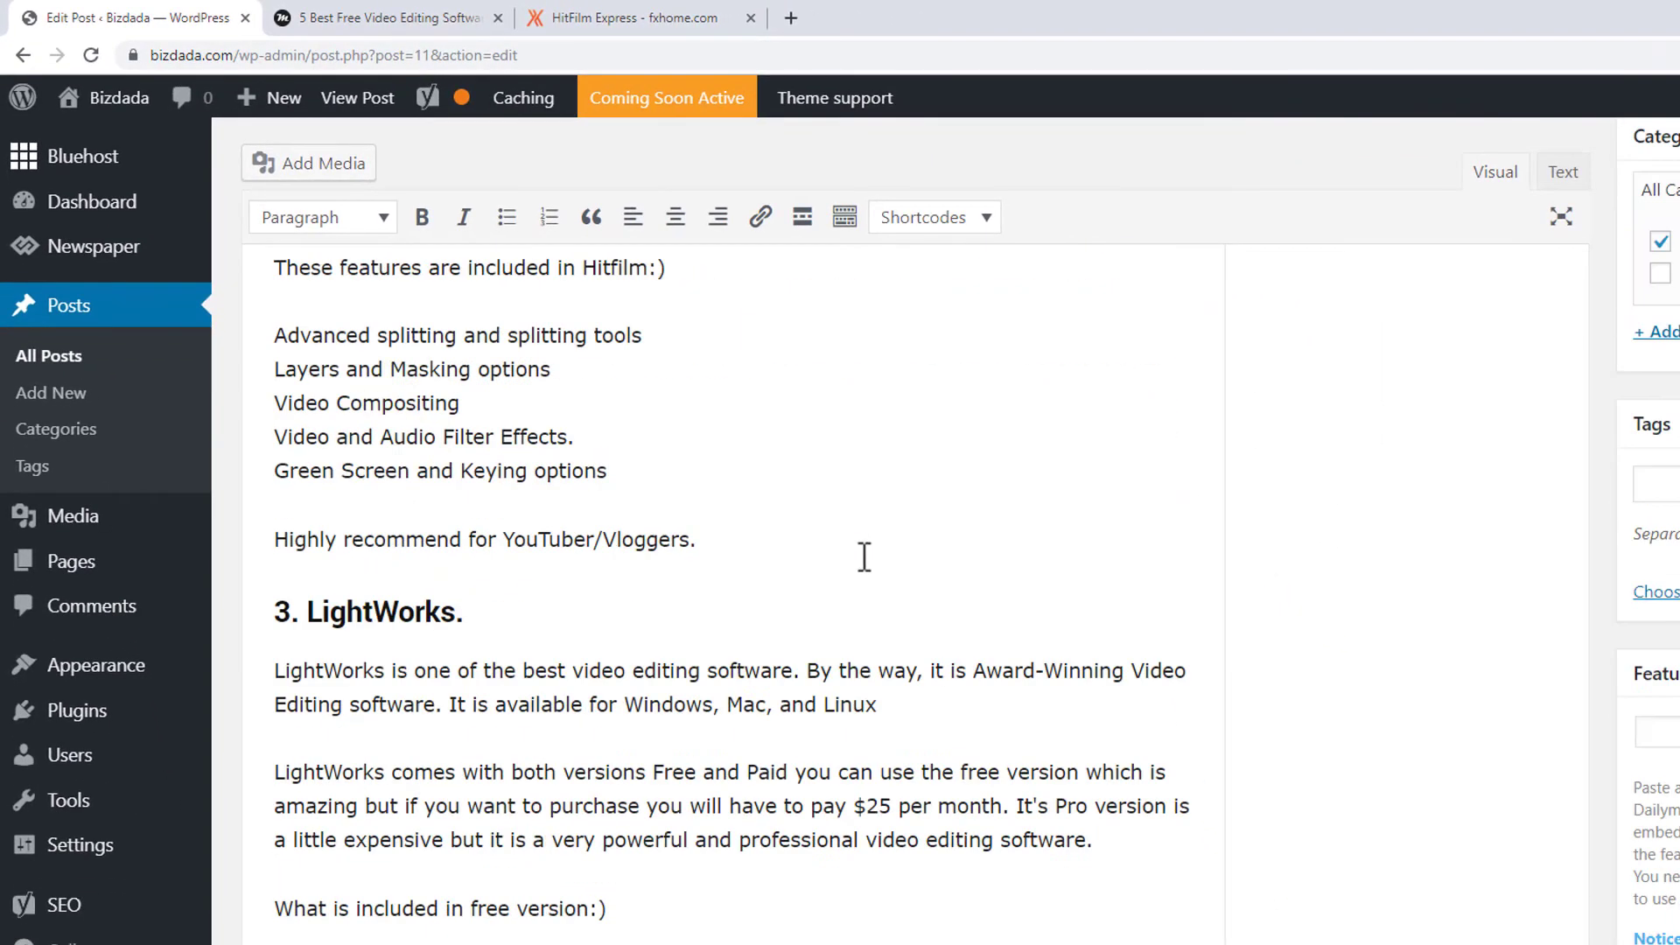
Check the outbound links and internal links entries in the Yoast SEO analysis.
scroll(841, 588, "down", 20)
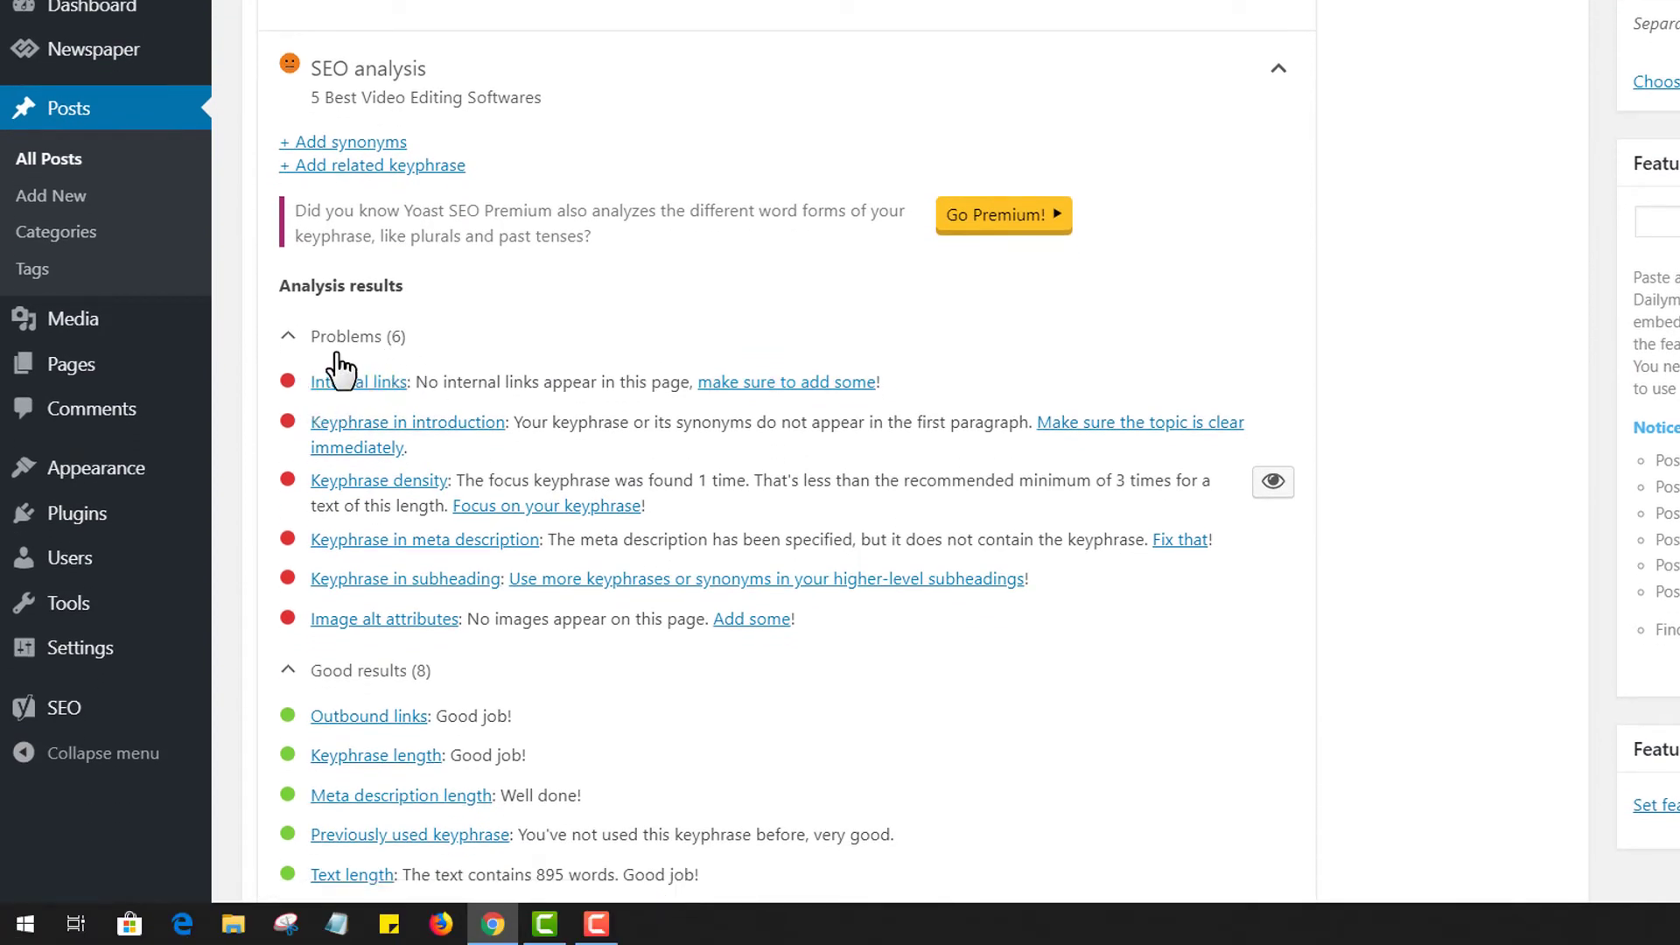
scroll(329, 723, "down", 4)
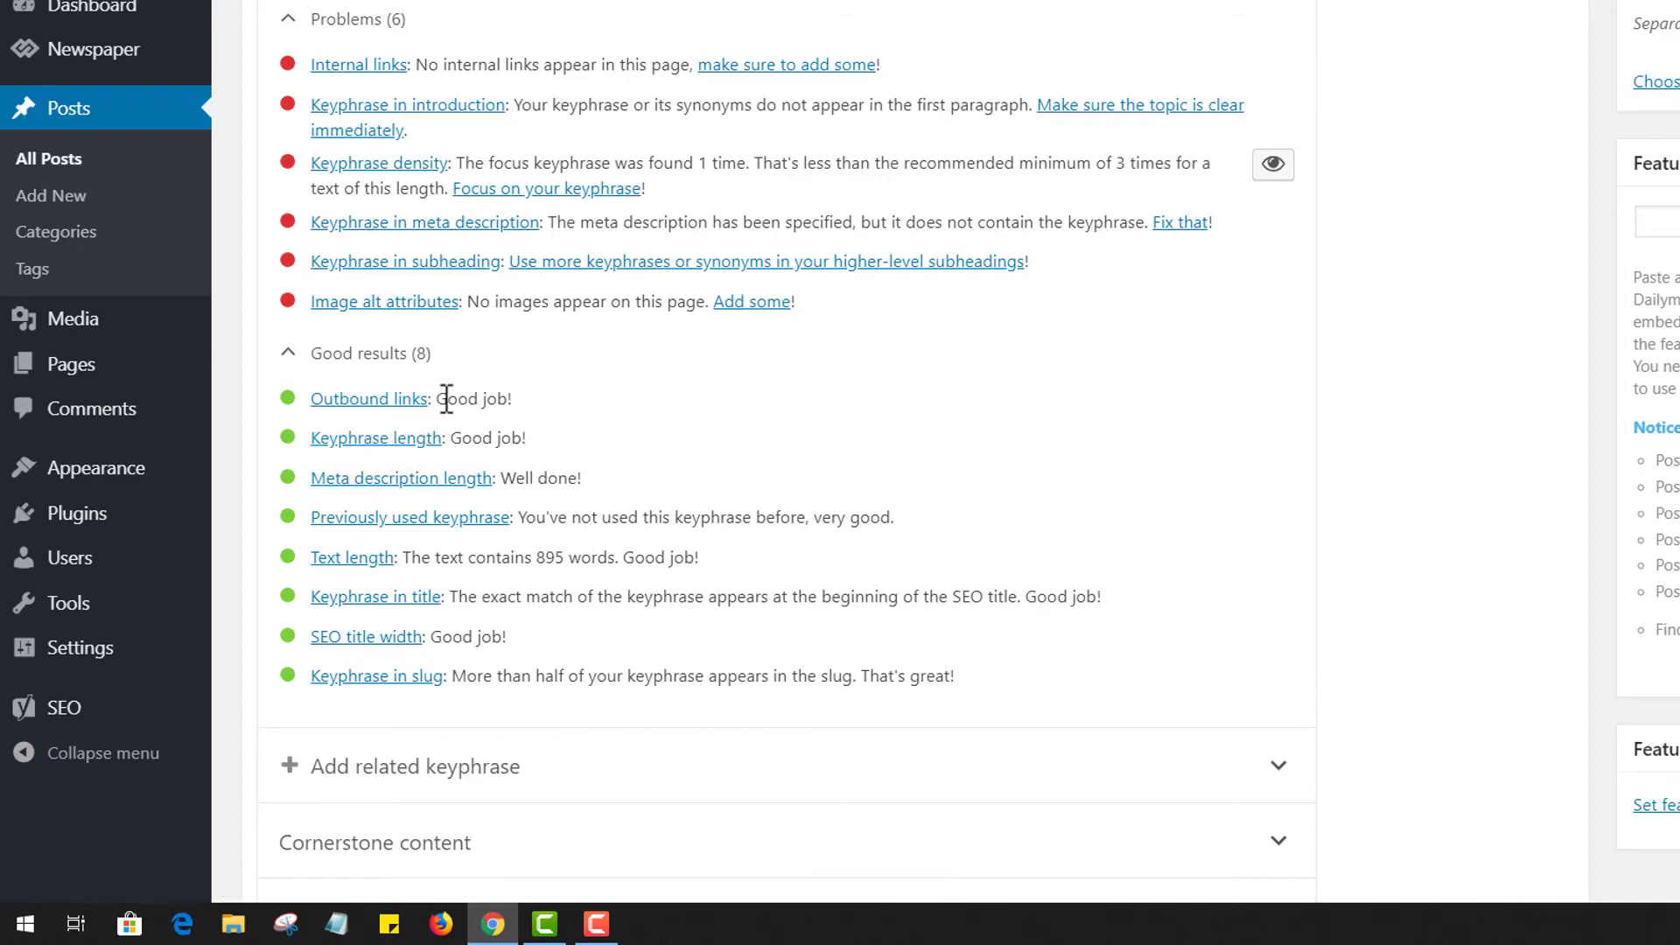
scroll(470, 407, "up", 2)
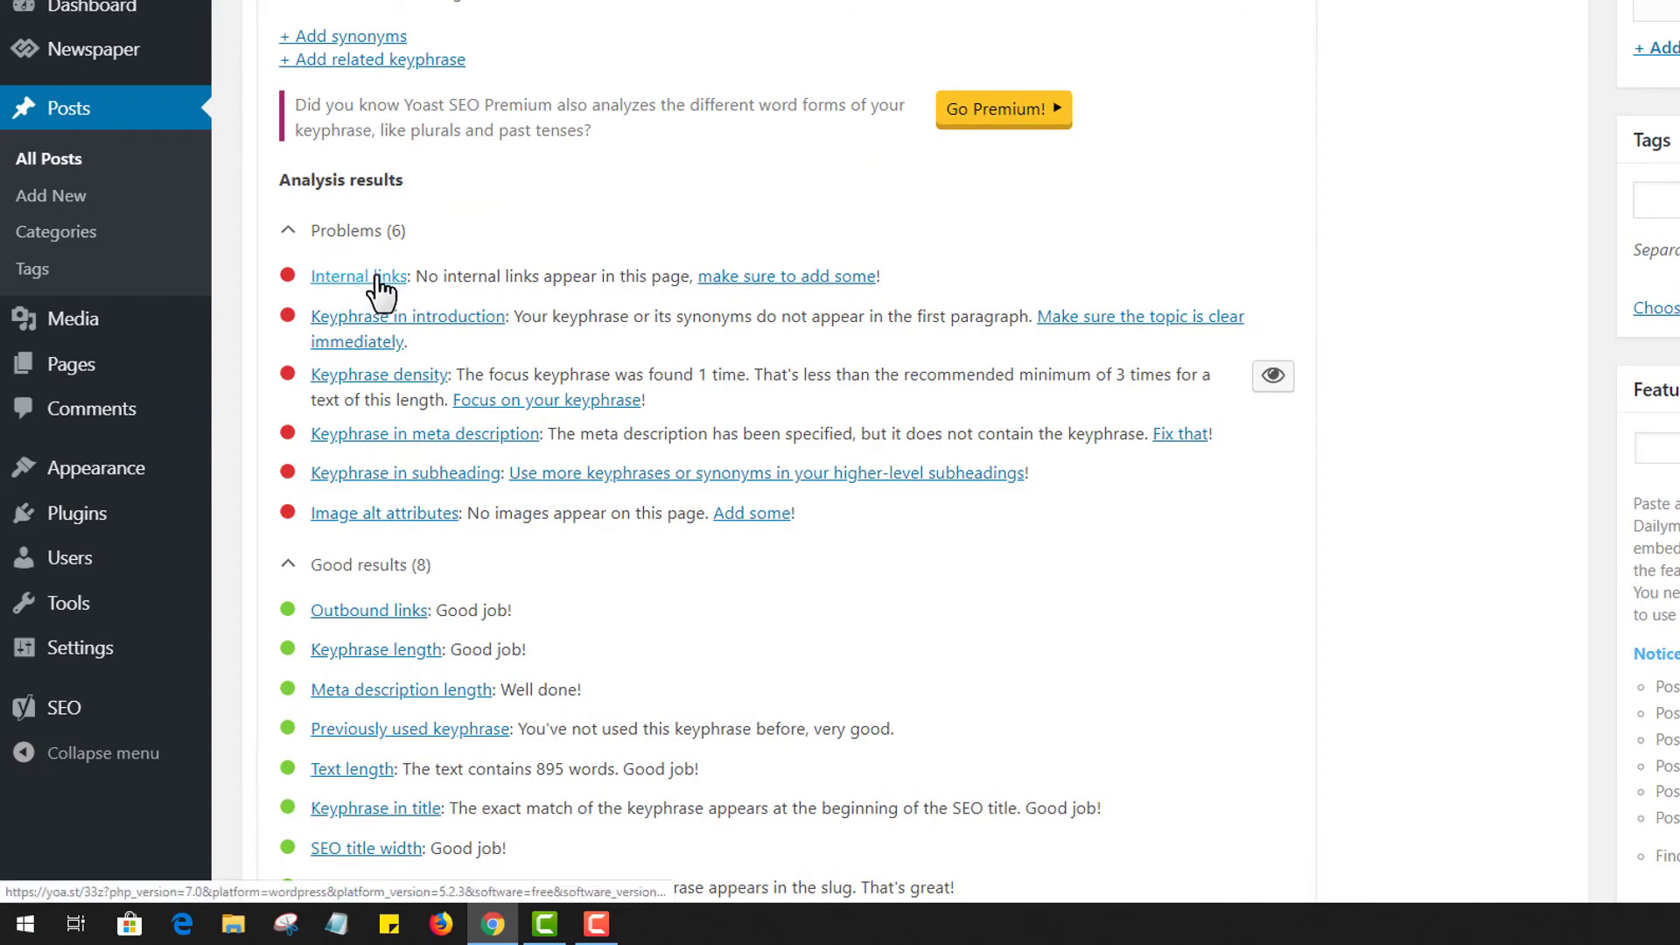
Open the Bizdada site's front page in a new browser tab and switch to it.
scroll(739, 294, "up", 16)
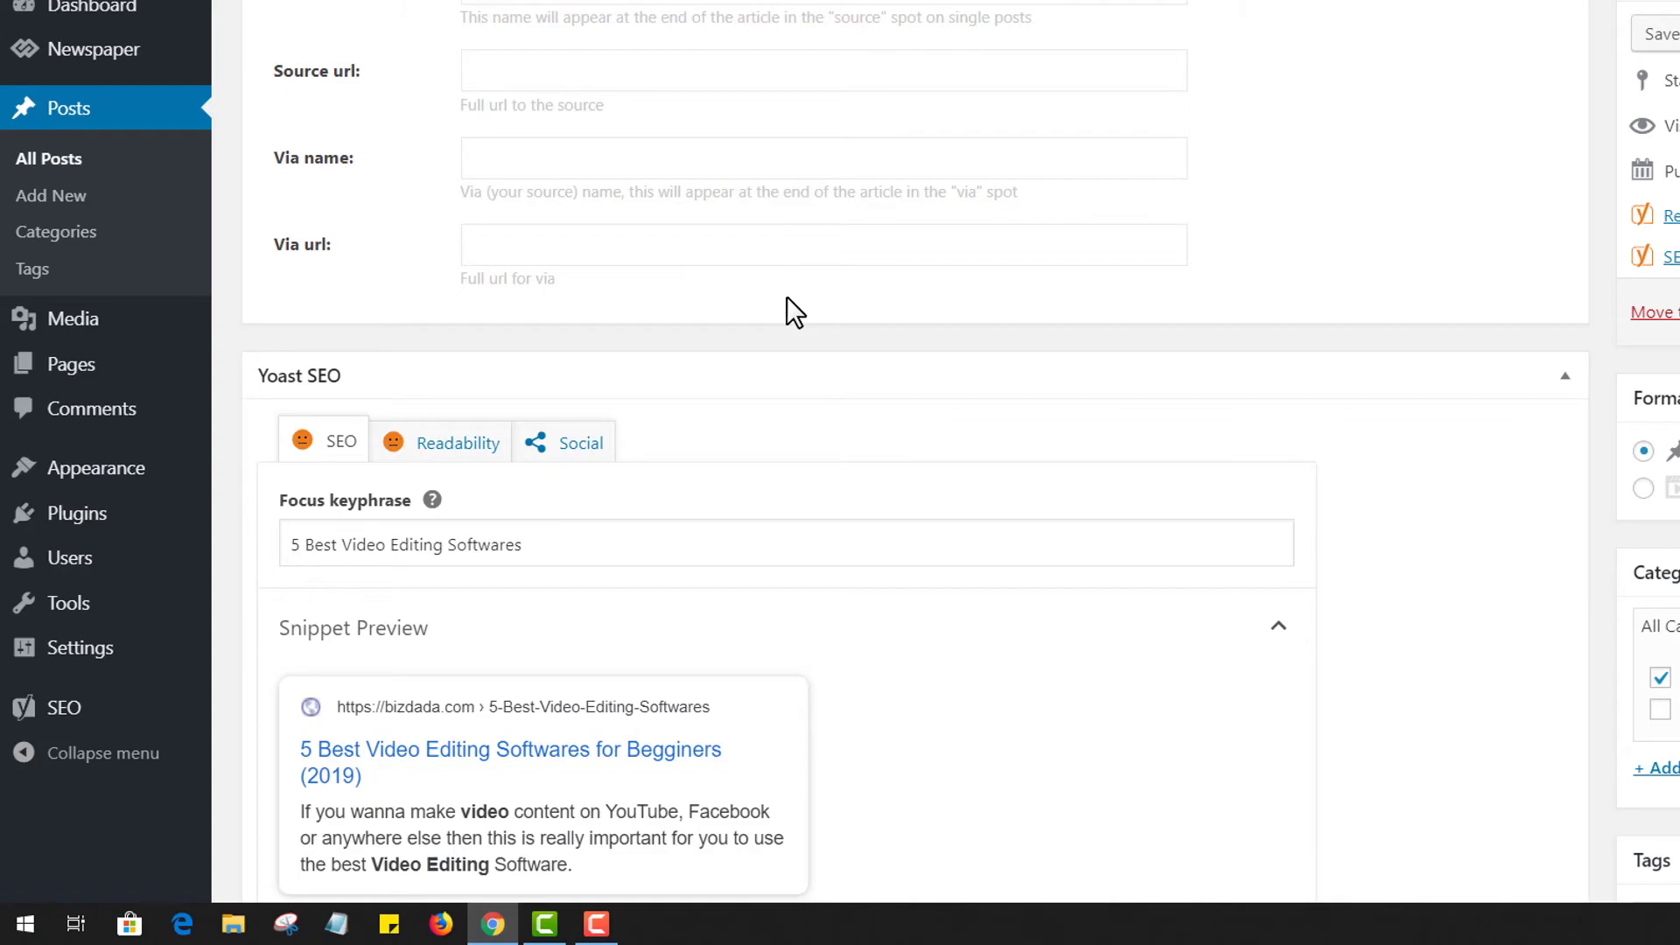
scroll(700, 281, "up", 7)
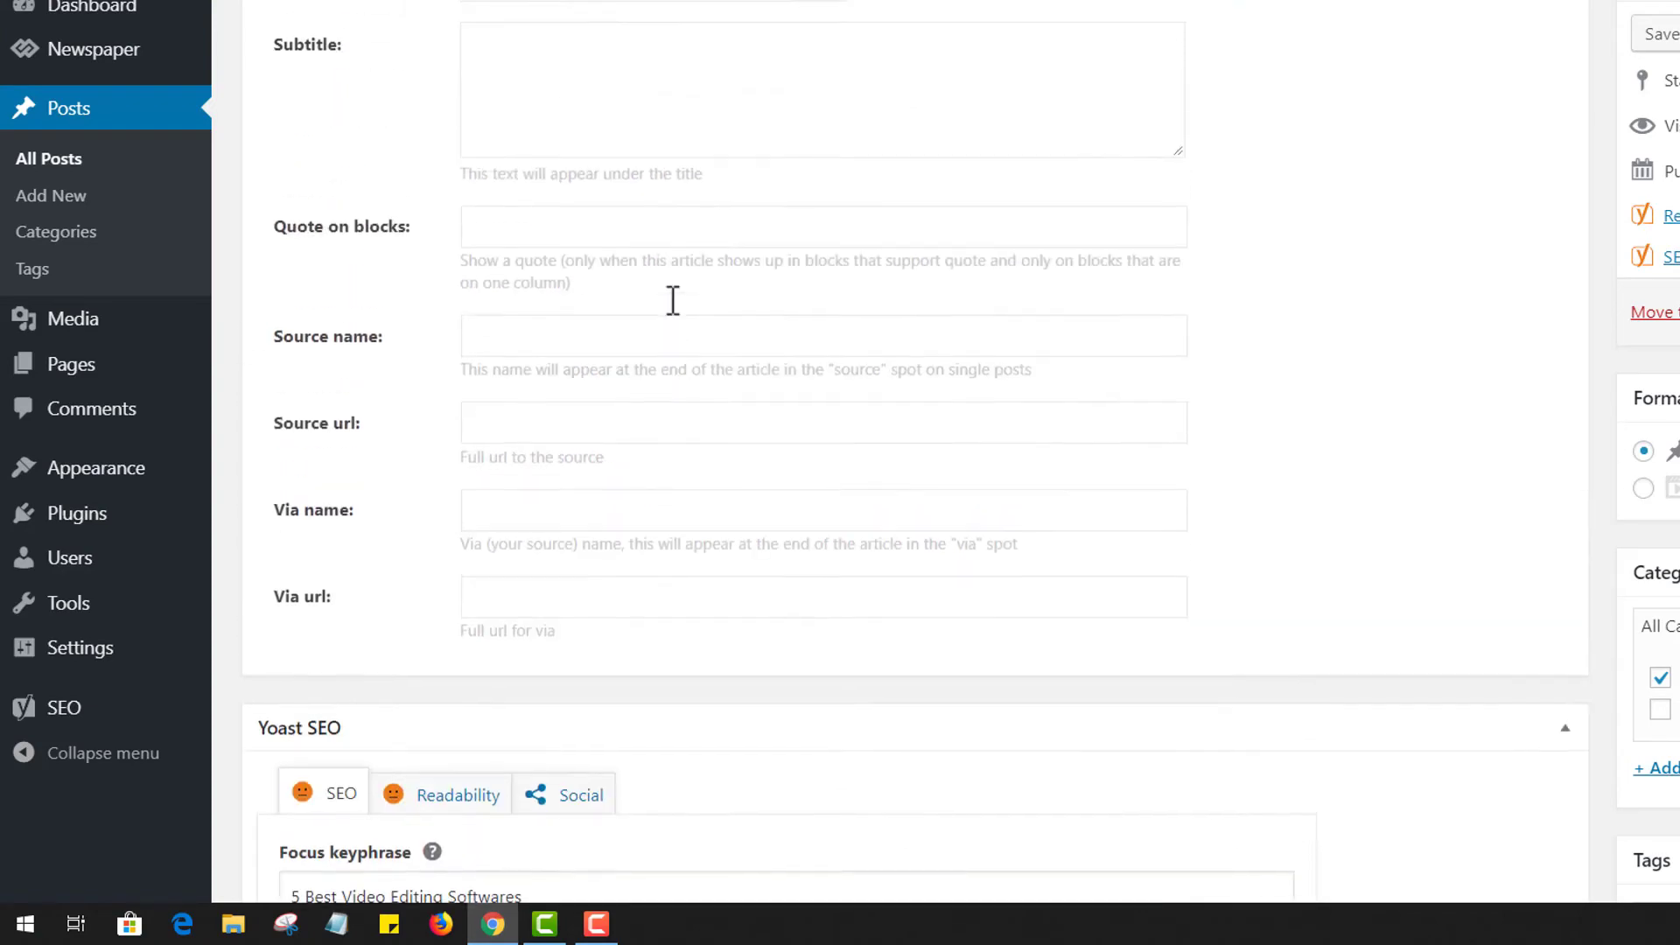
scroll(673, 300, "up", 14)
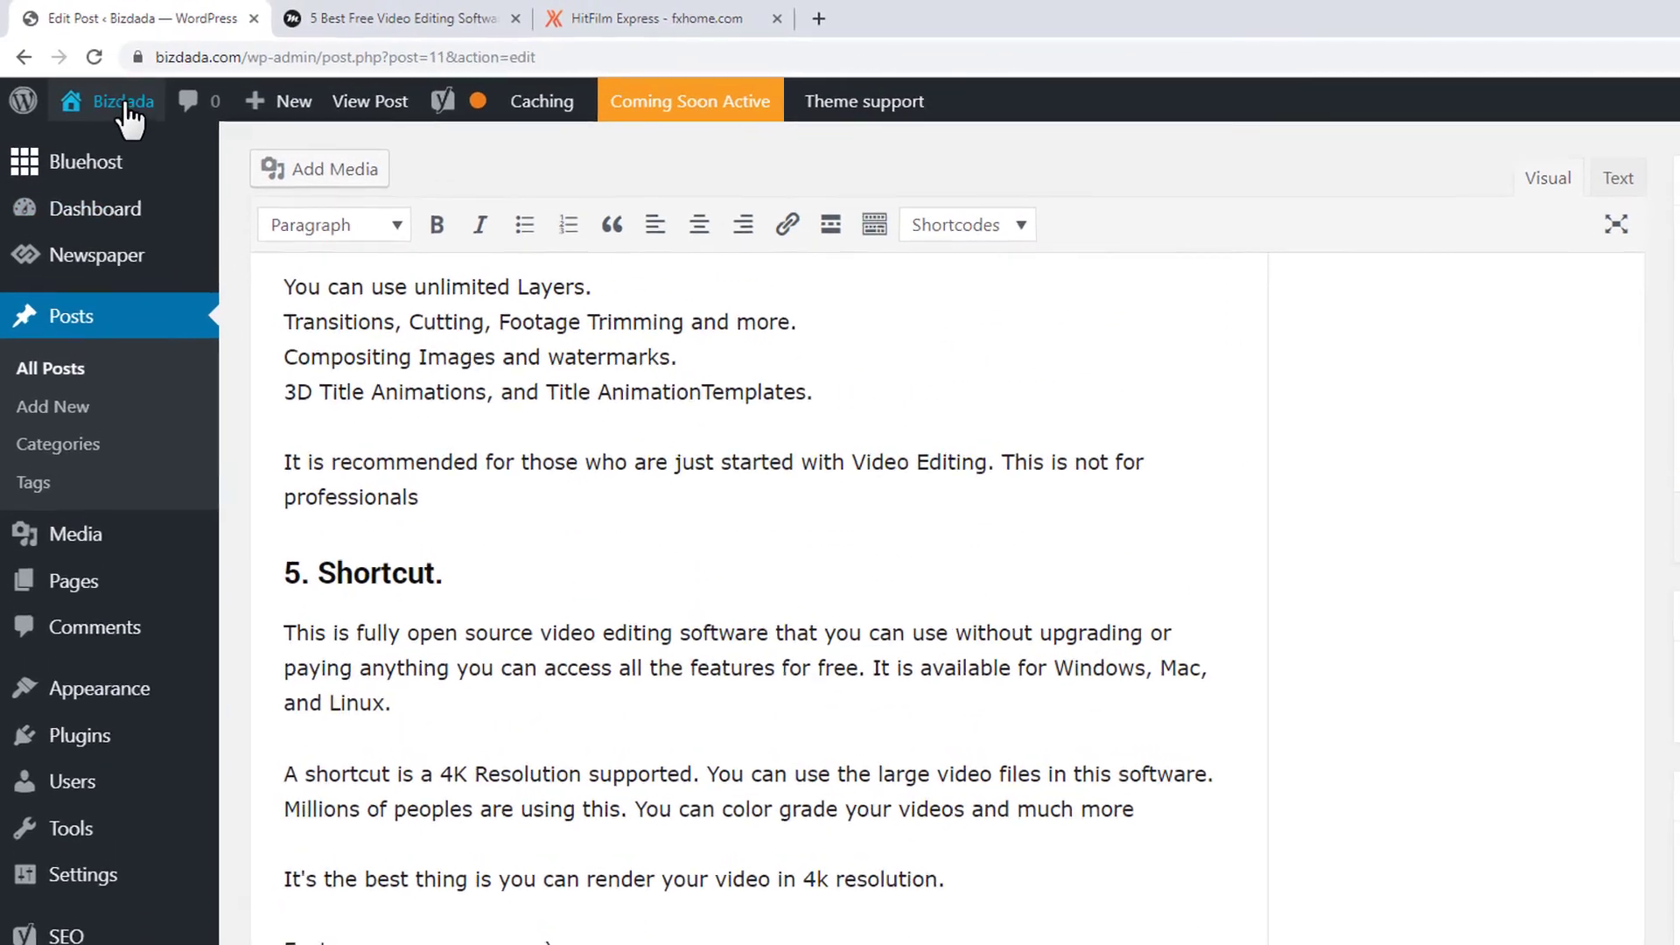
mouse_move(120, 104)
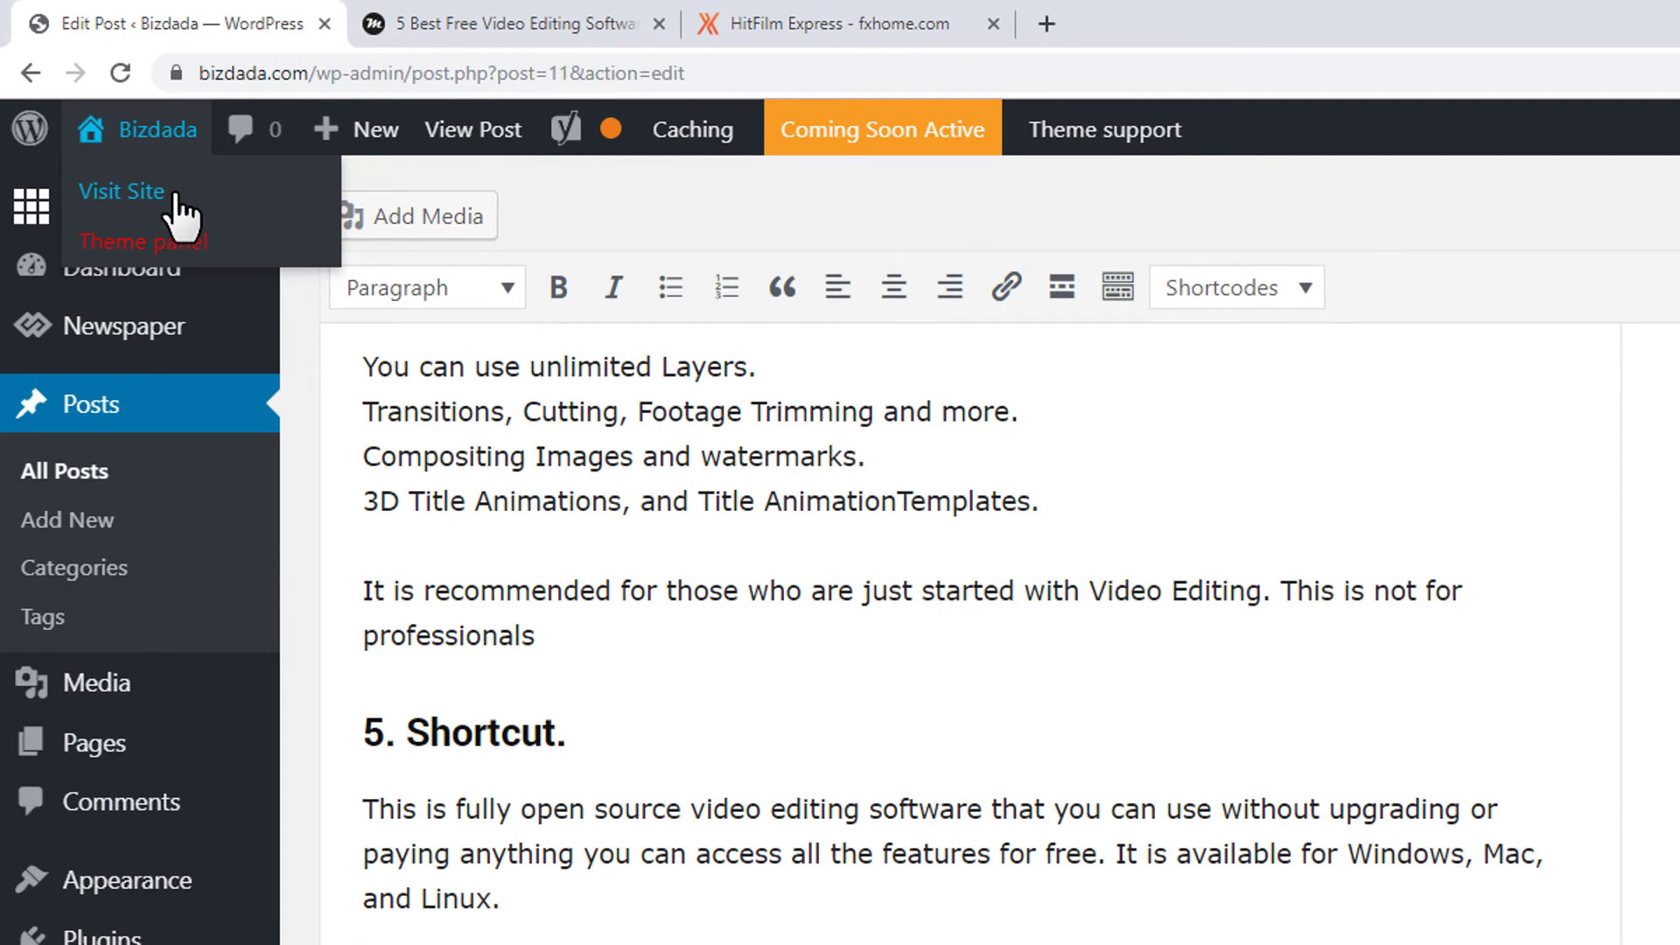
right_click(178, 199)
left_click(245, 214)
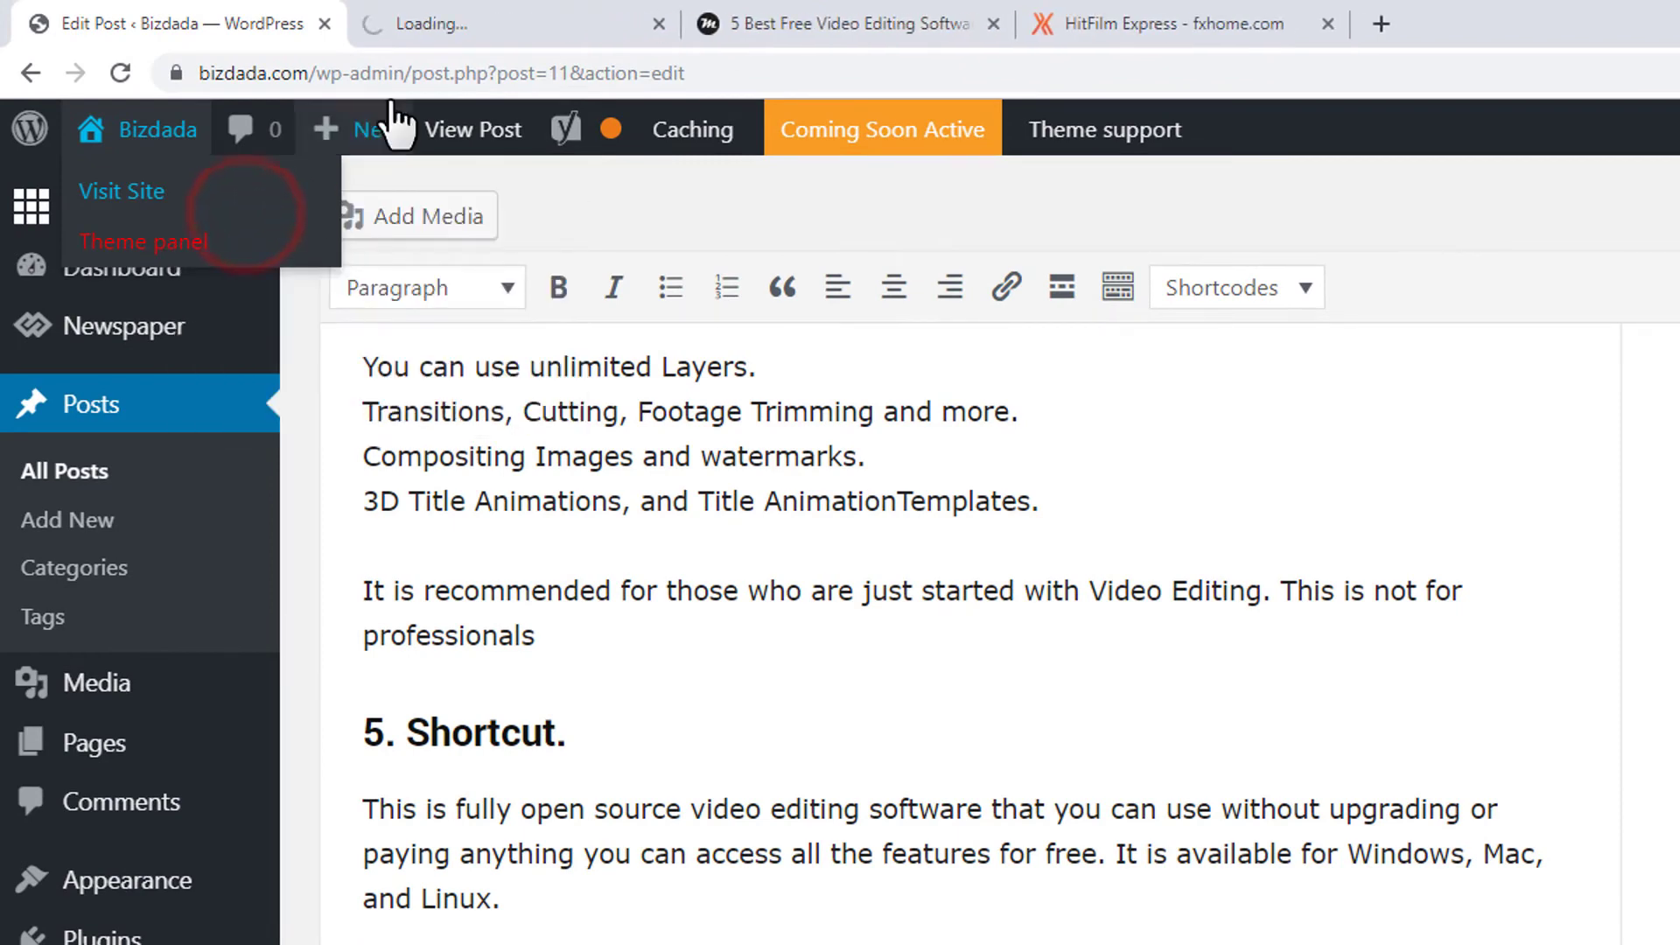
left_click(502, 19)
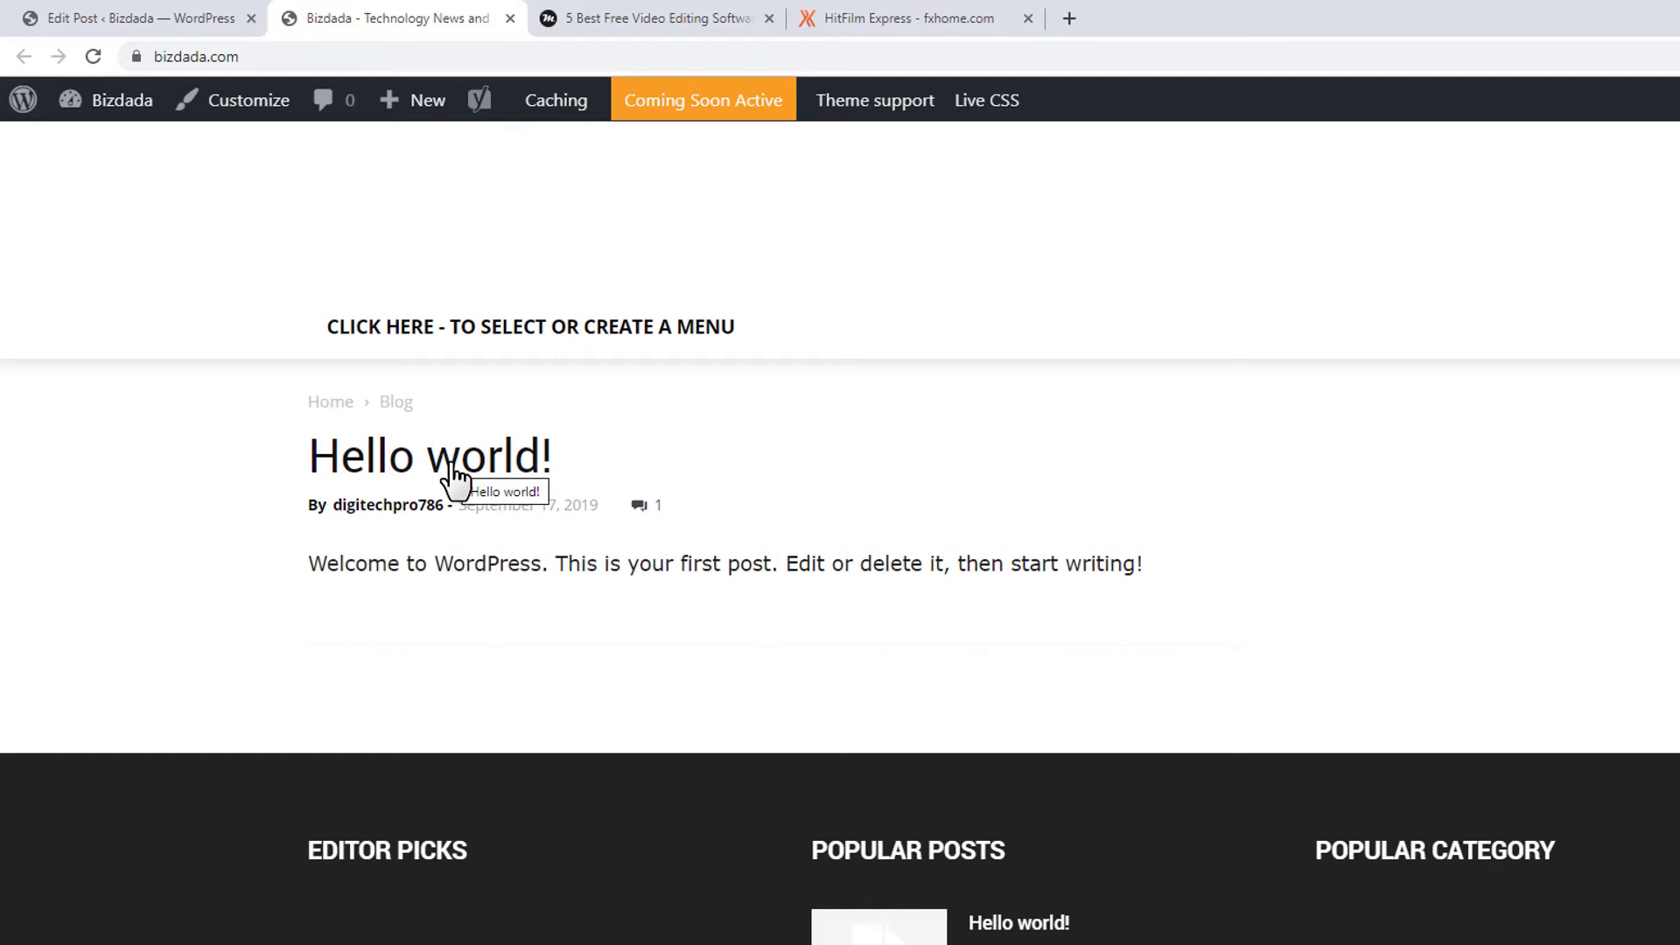
Open the "Hello world!" post on the site and copy its full address.
left_click(452, 475)
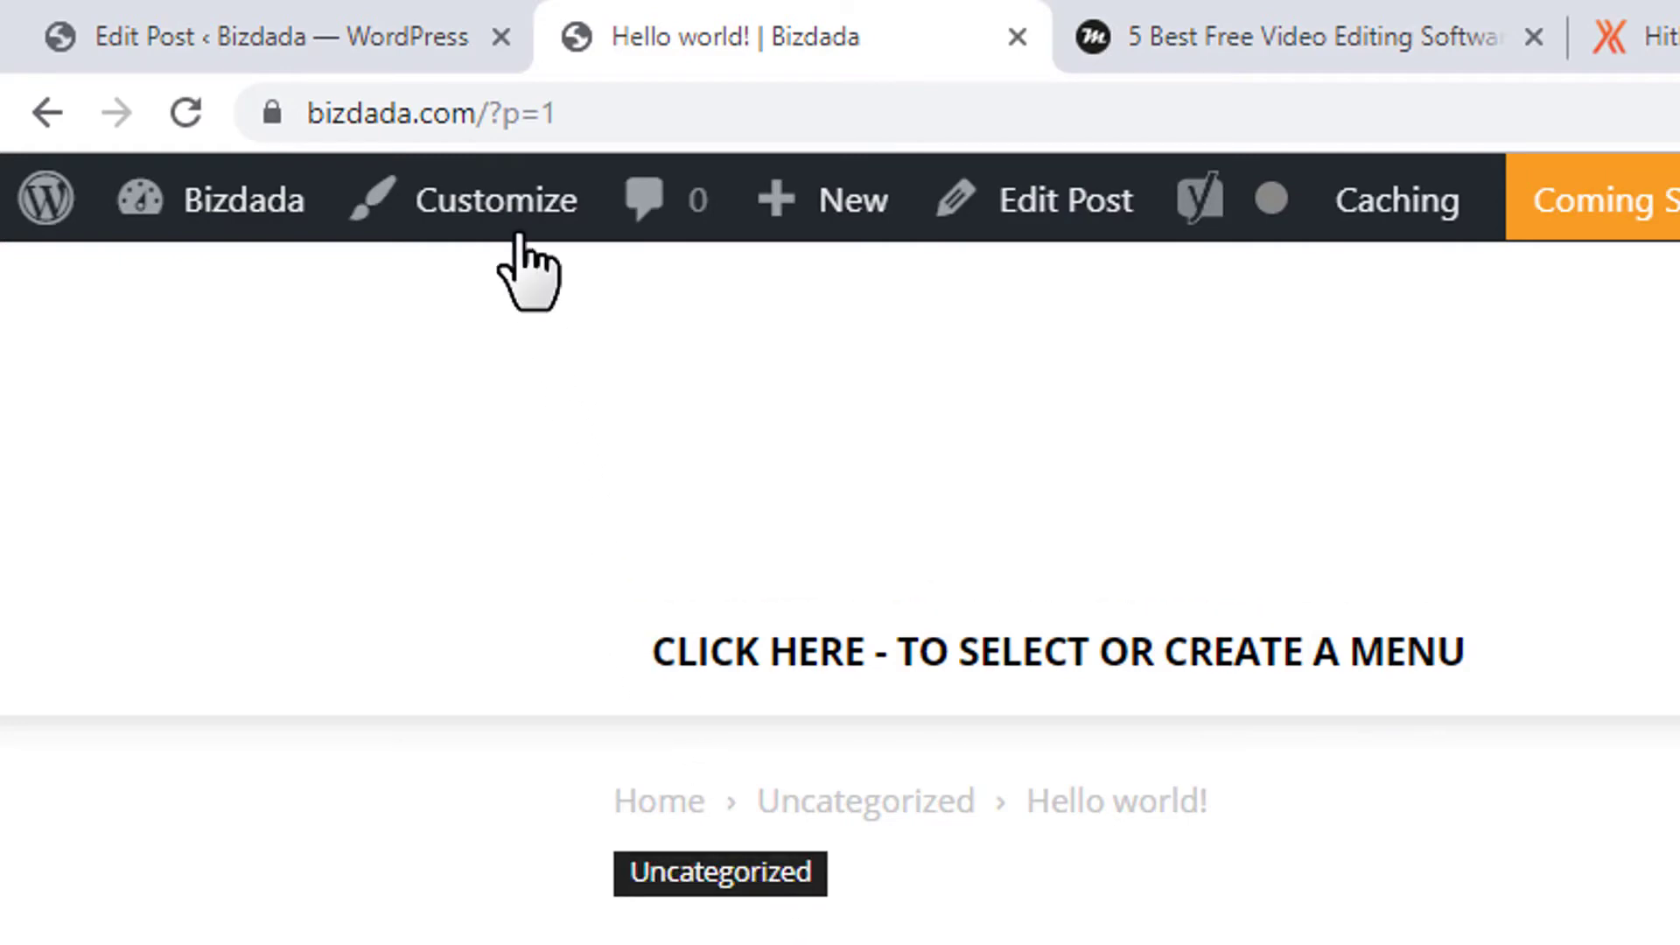
left_click(615, 112)
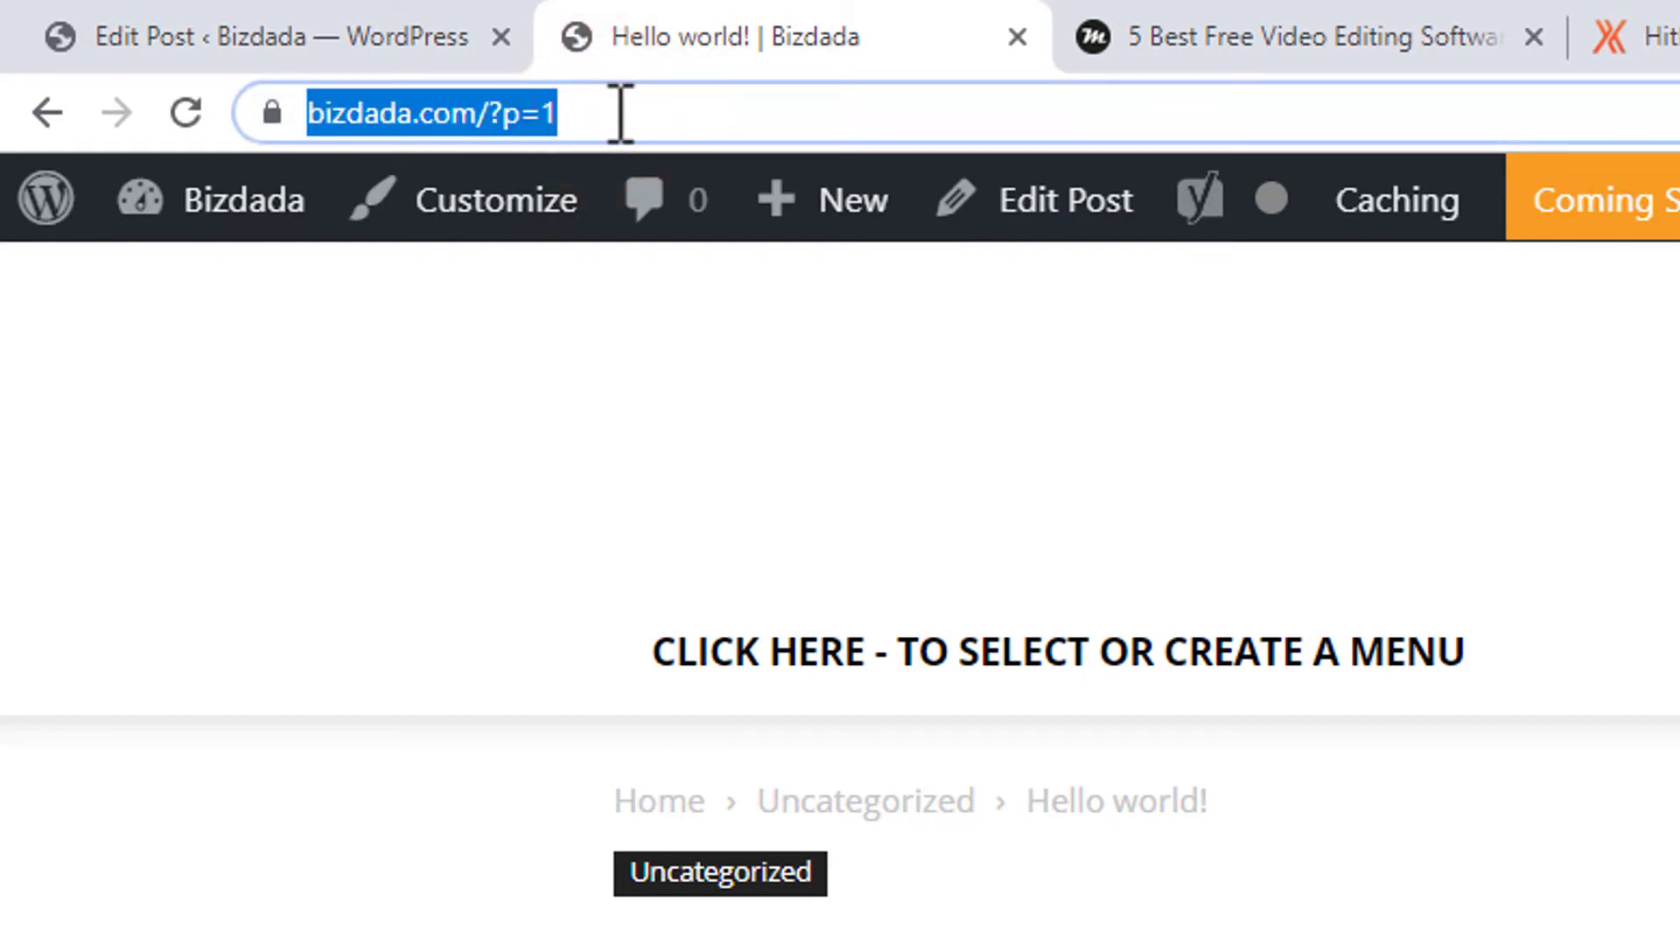
left_click(613, 112)
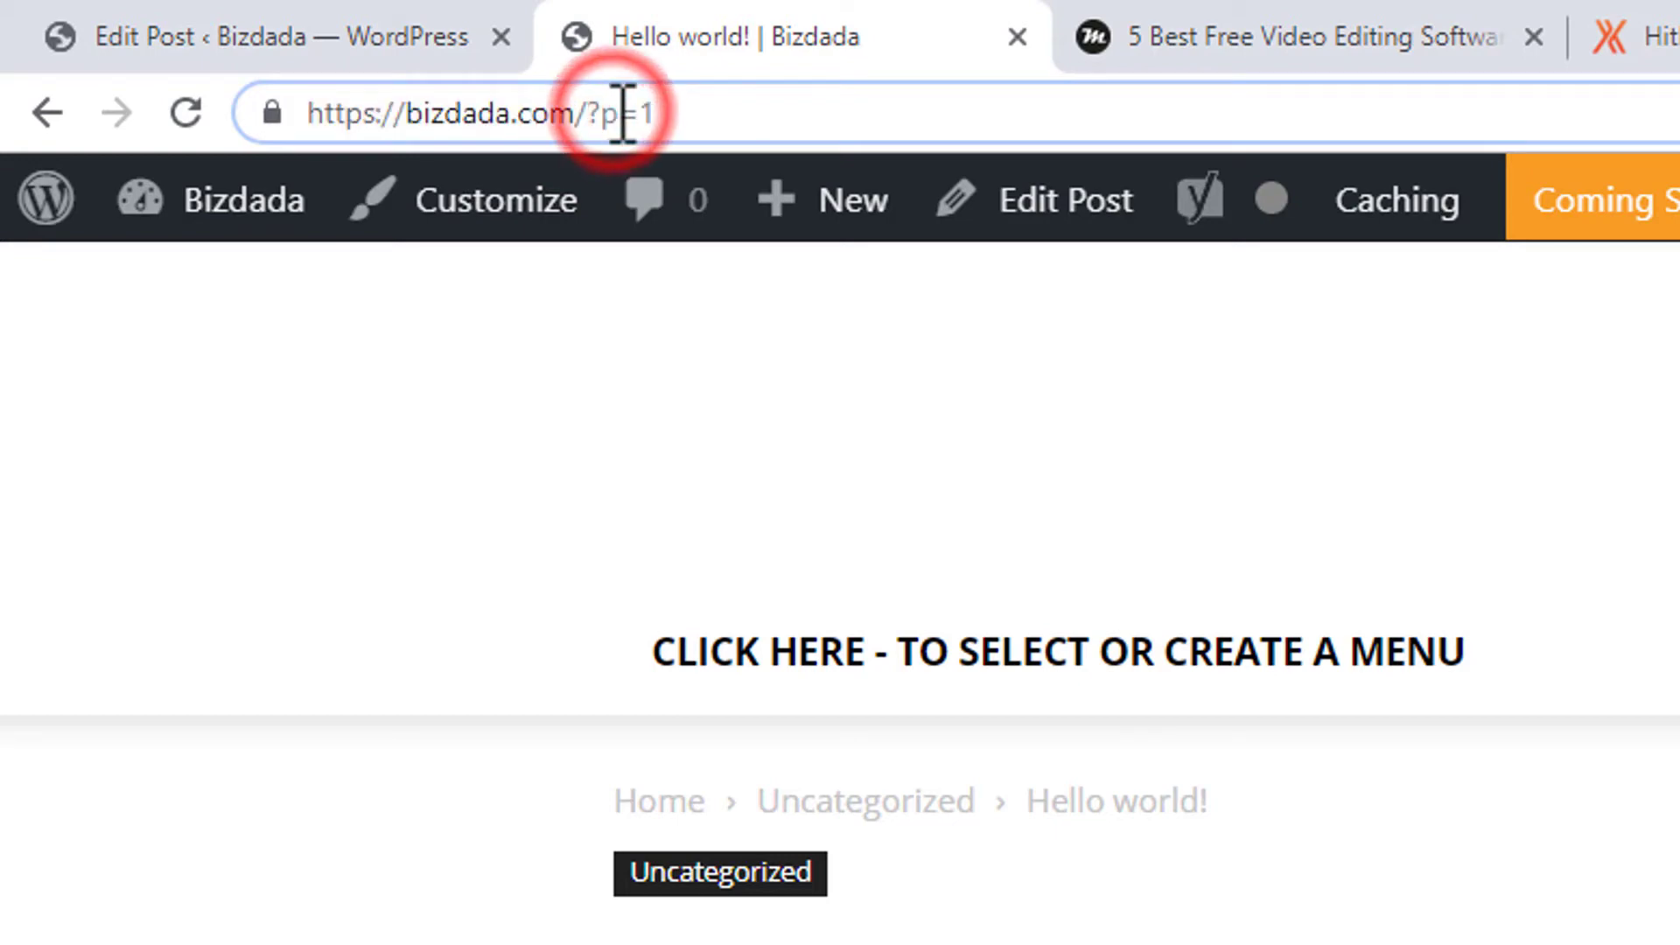
key("ctrl+a")
key("ctrl+c")
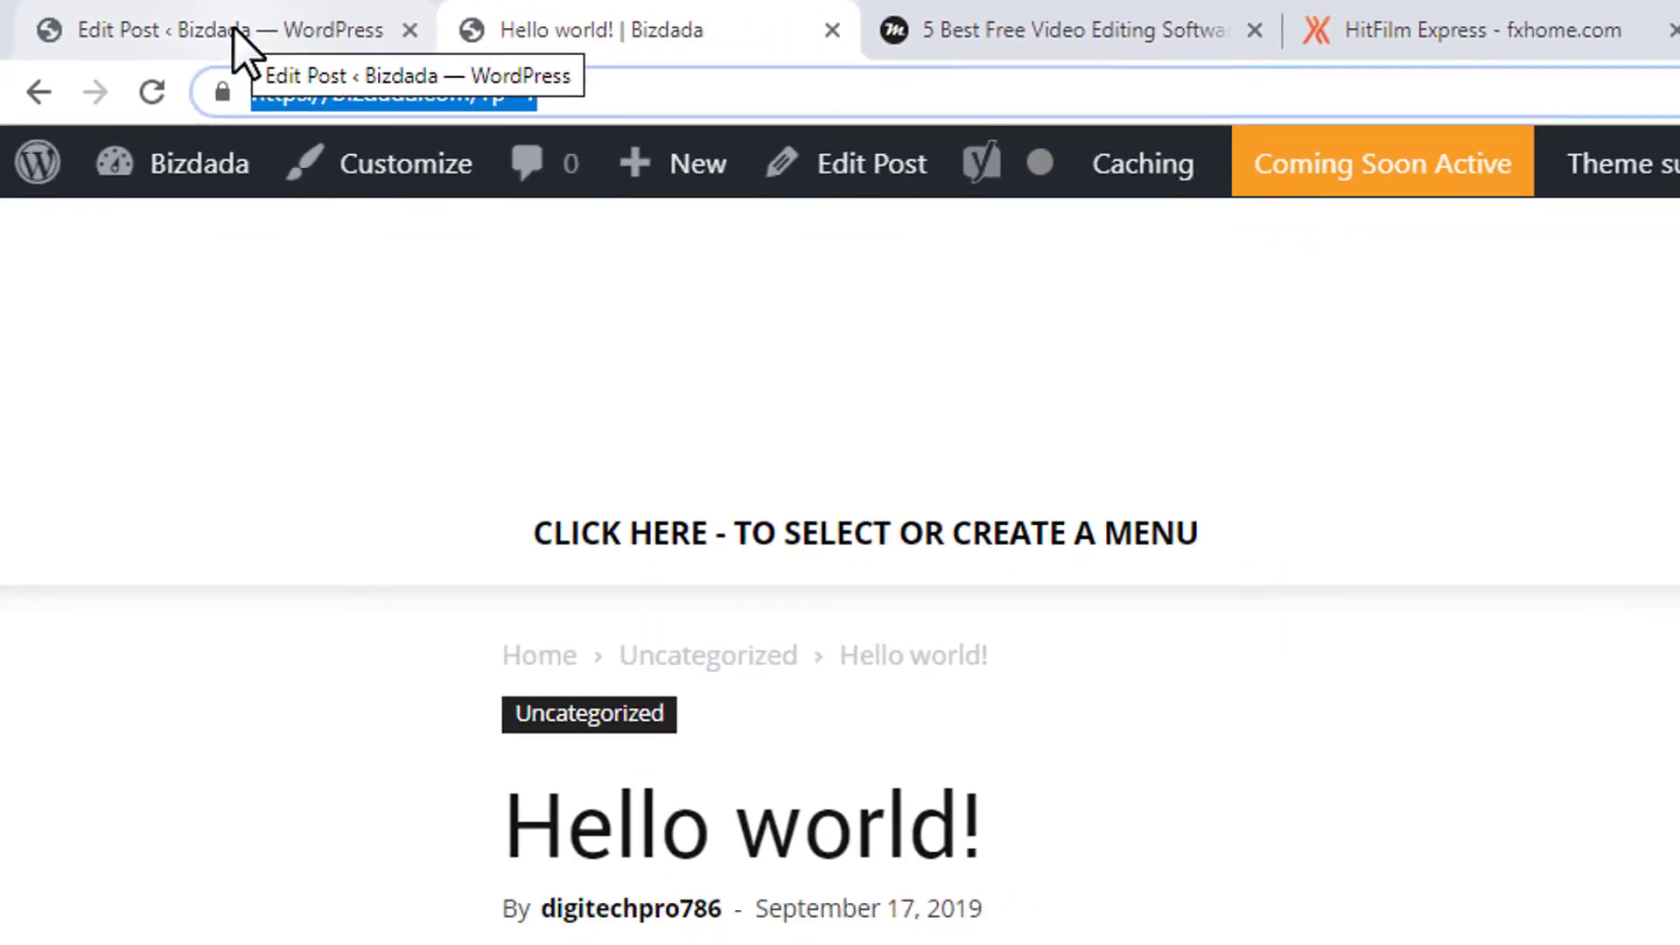
Return to the post editor and add "READ MORE ARTICLES:)" and "HOW TO UPLOAD VIDEOS ON YOUTUBE" as separate paragraphs at the end of the post.
left_click(235, 30)
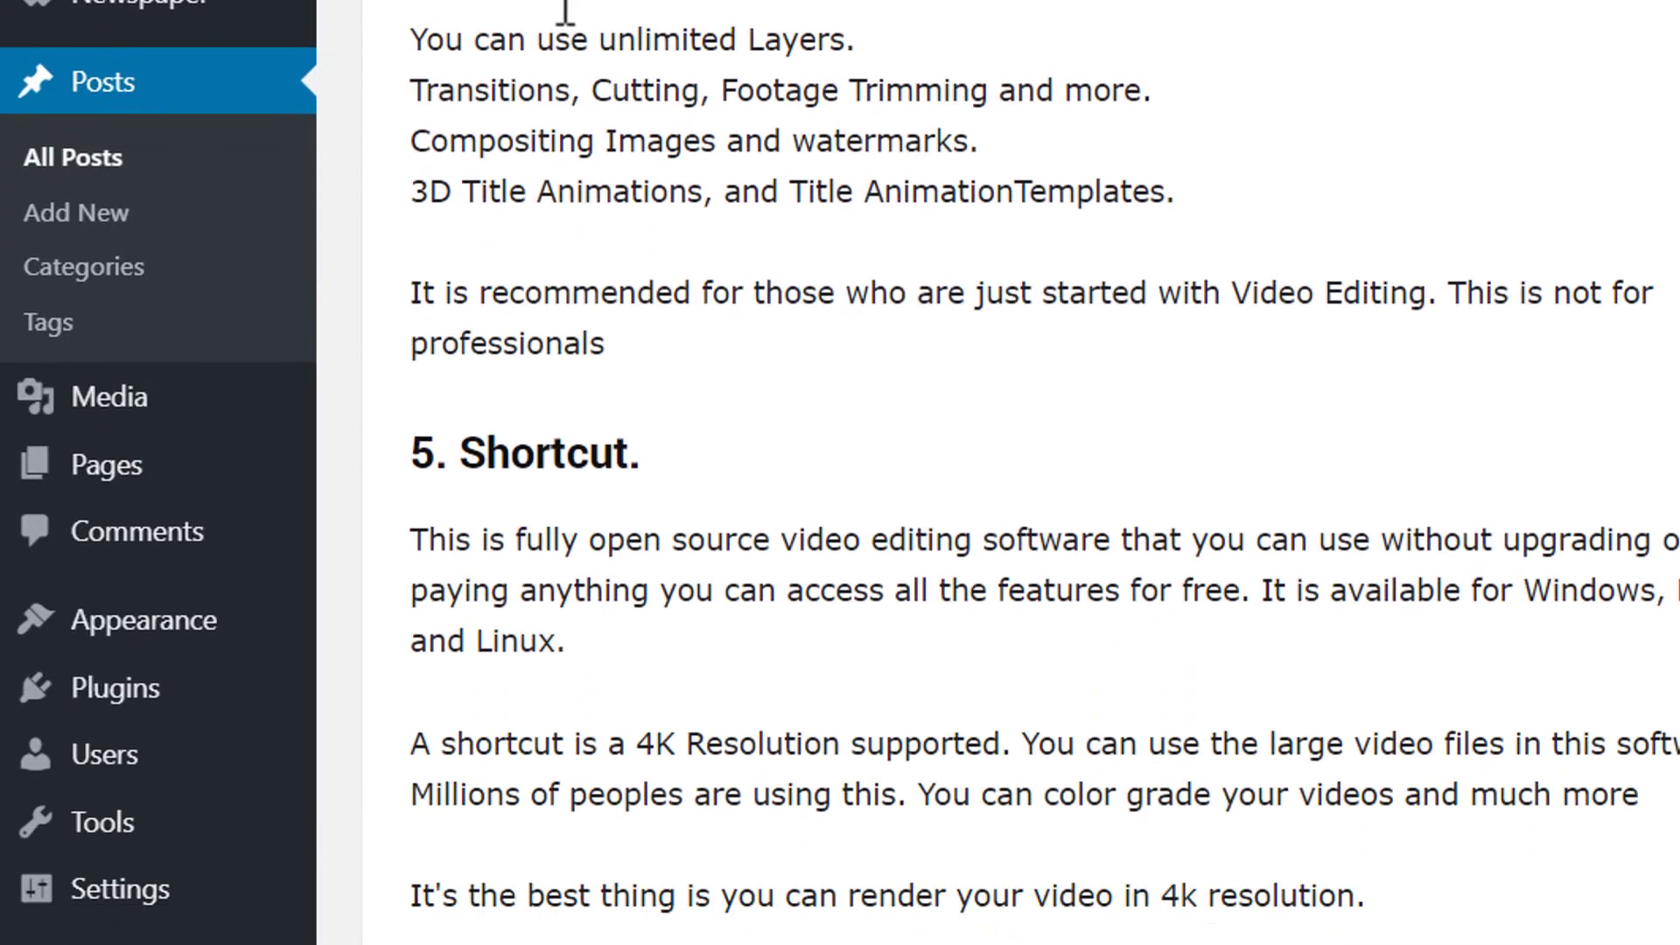
scroll(829, 371, "down", 10)
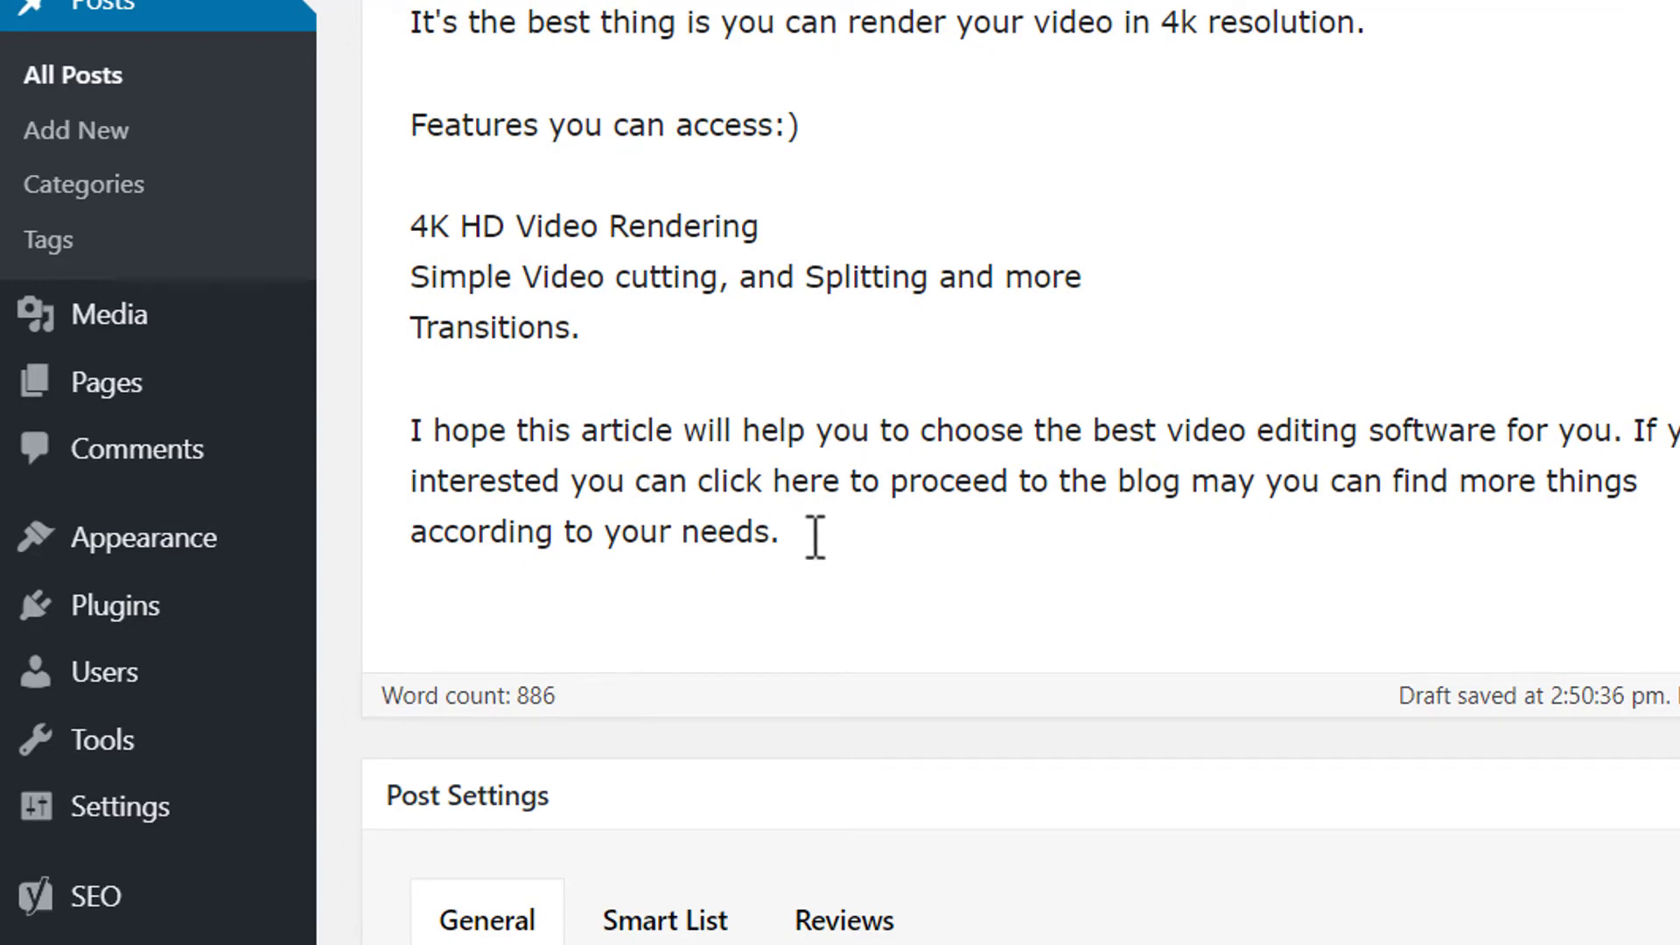
left_click(819, 534)
key("Return")
key("Return")
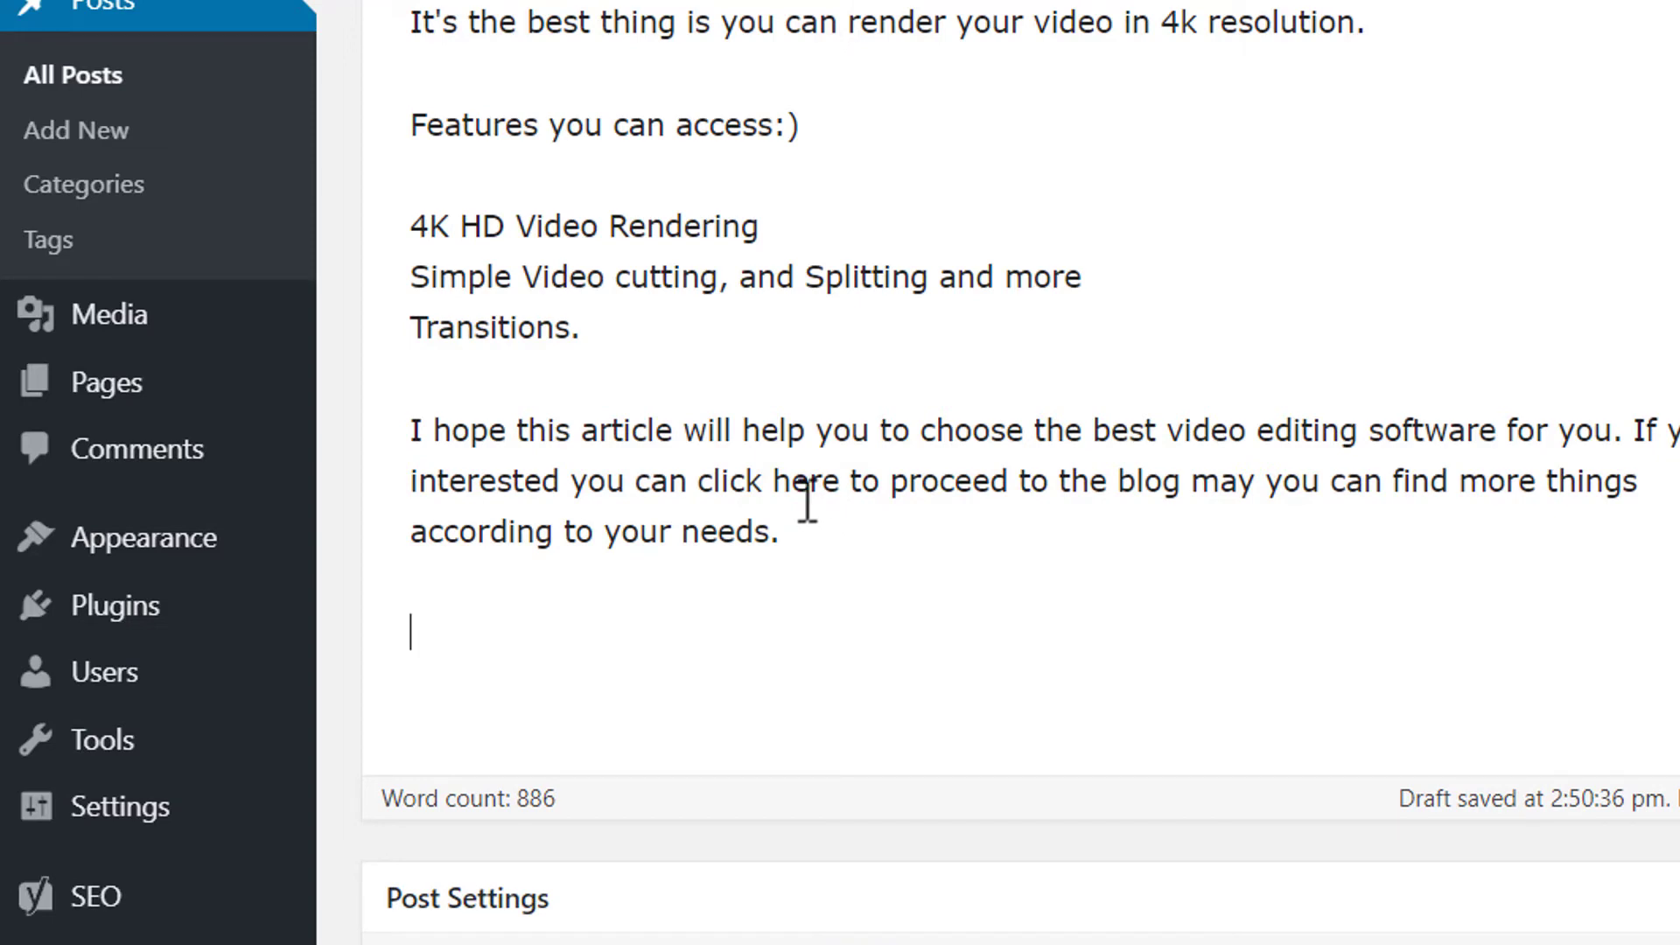
type("READ MORE ARTICLES:)")
key("Return")
key("Return")
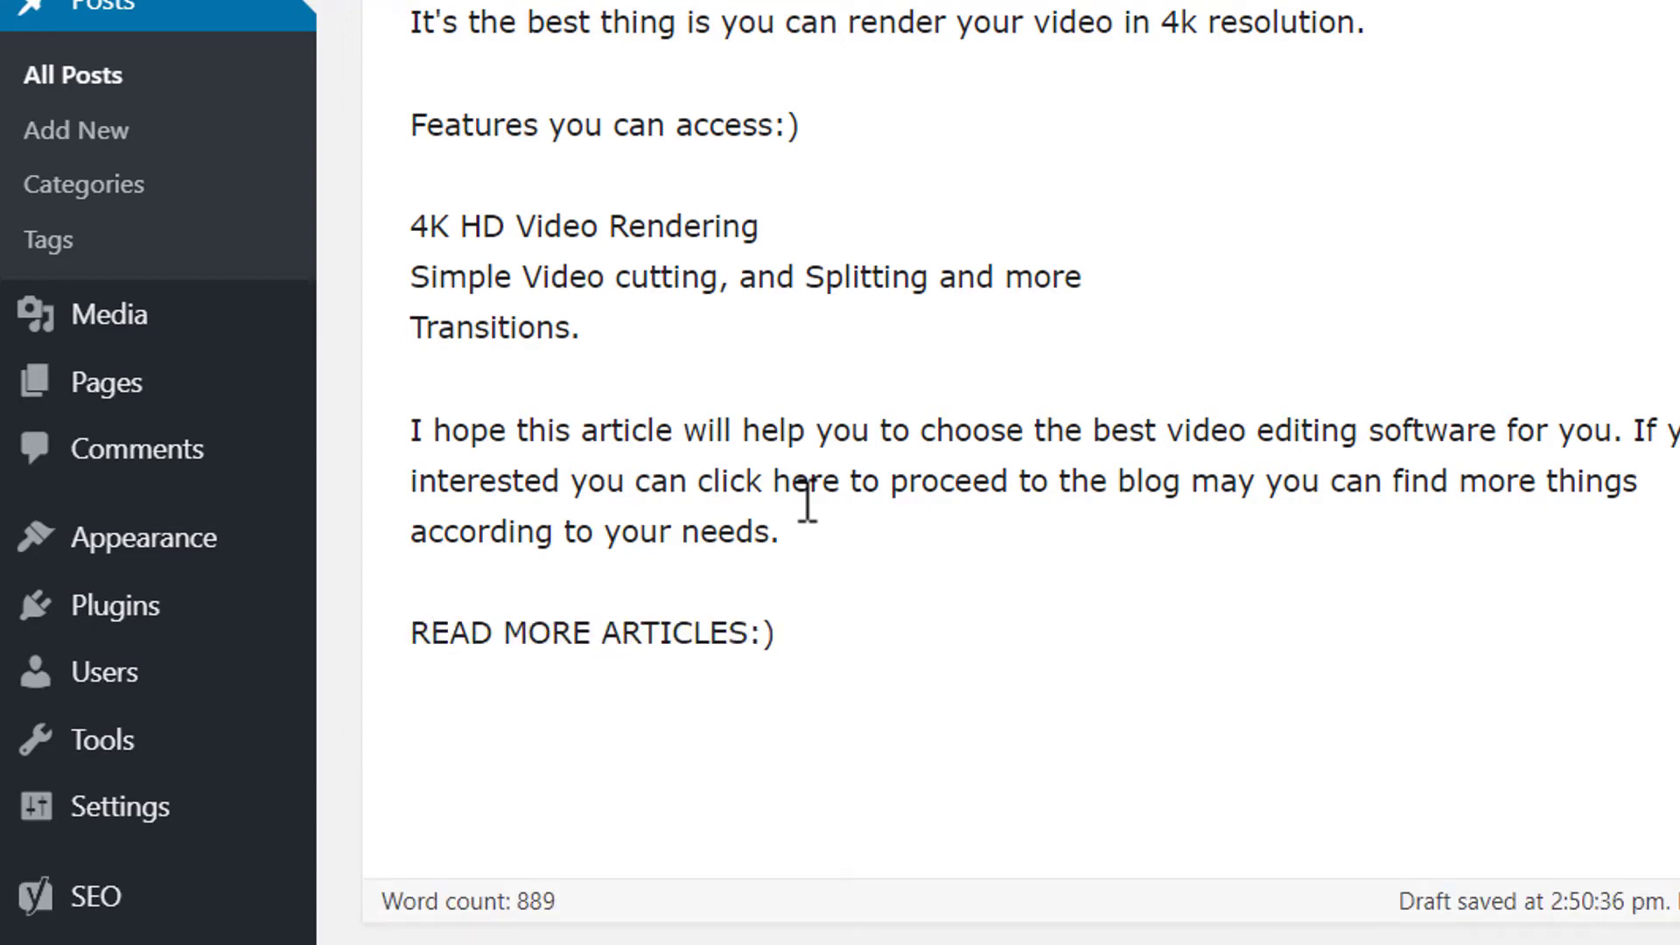
type("HOW TO UPLOAD VIDEOS ON YOUTUBE")
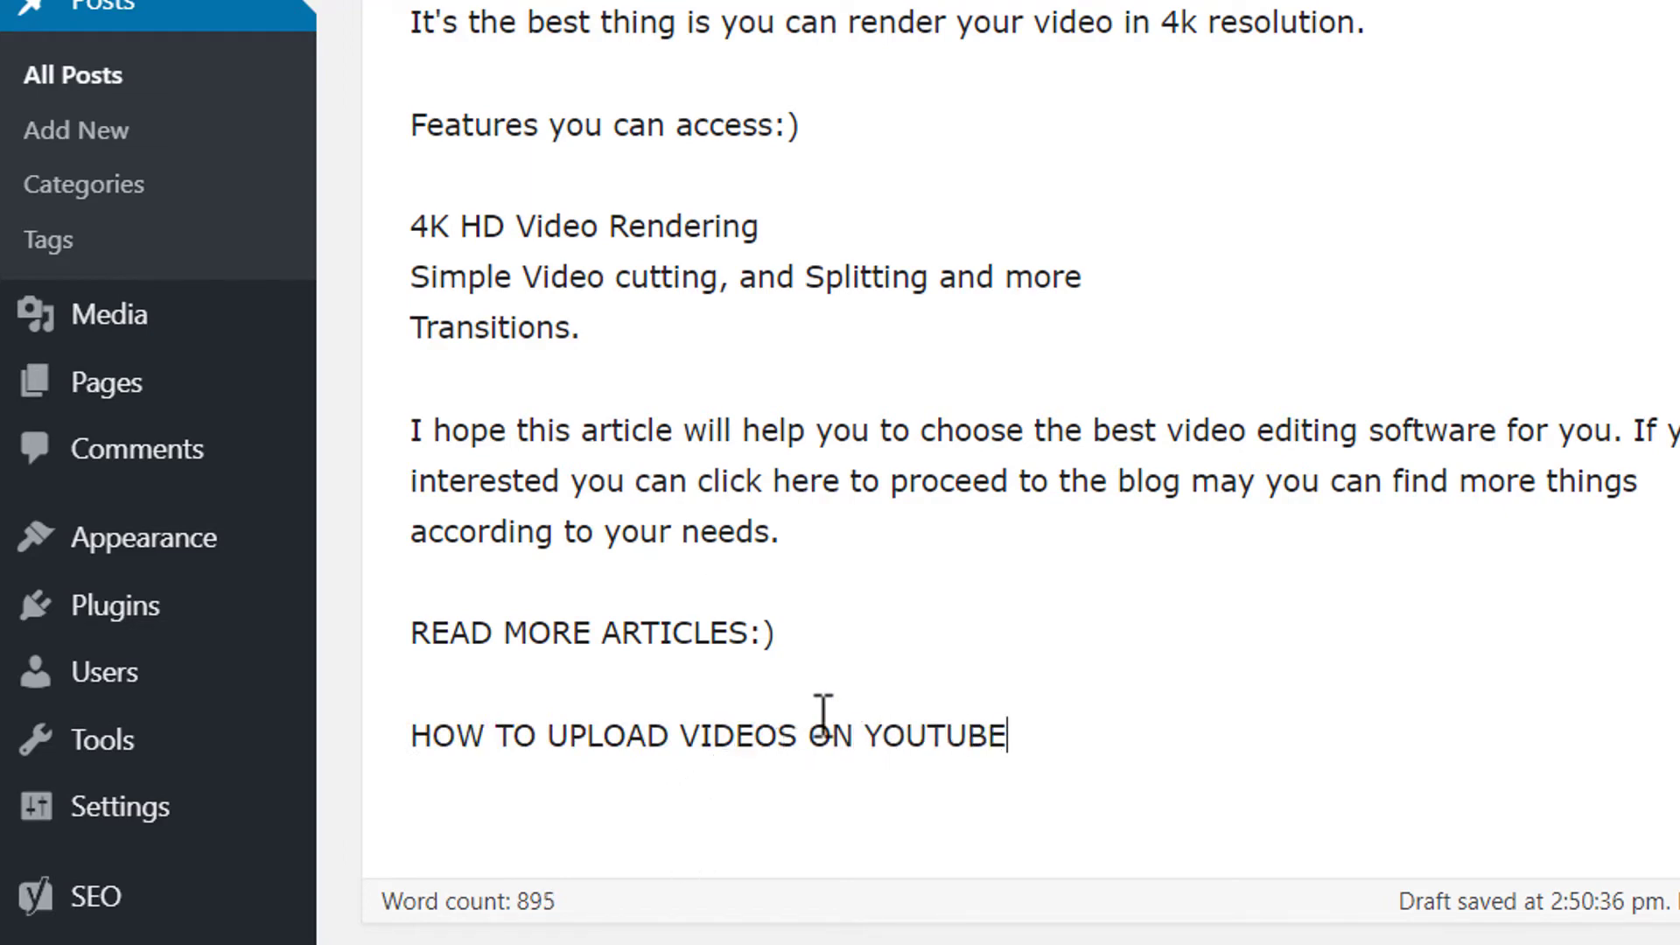
Make the line "HOW TO UPLOAD VIDEOS ON YOUTUBE" bold and link it to the copied bizdada.com post address.
triple_click(767, 730)
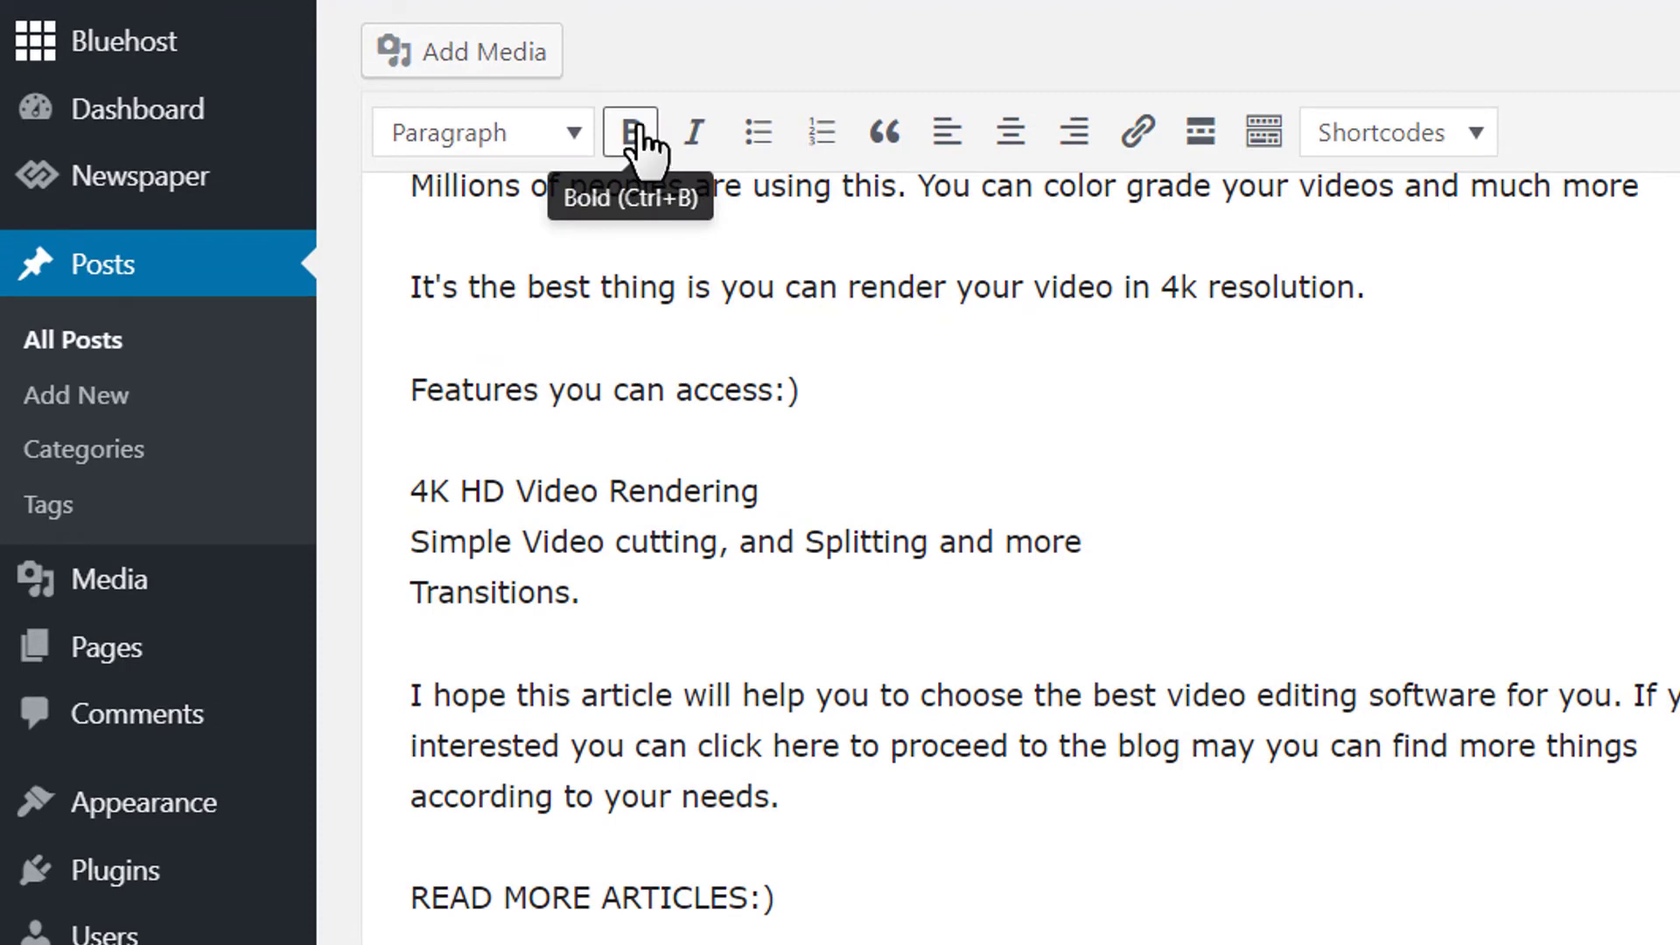
left_click(635, 132)
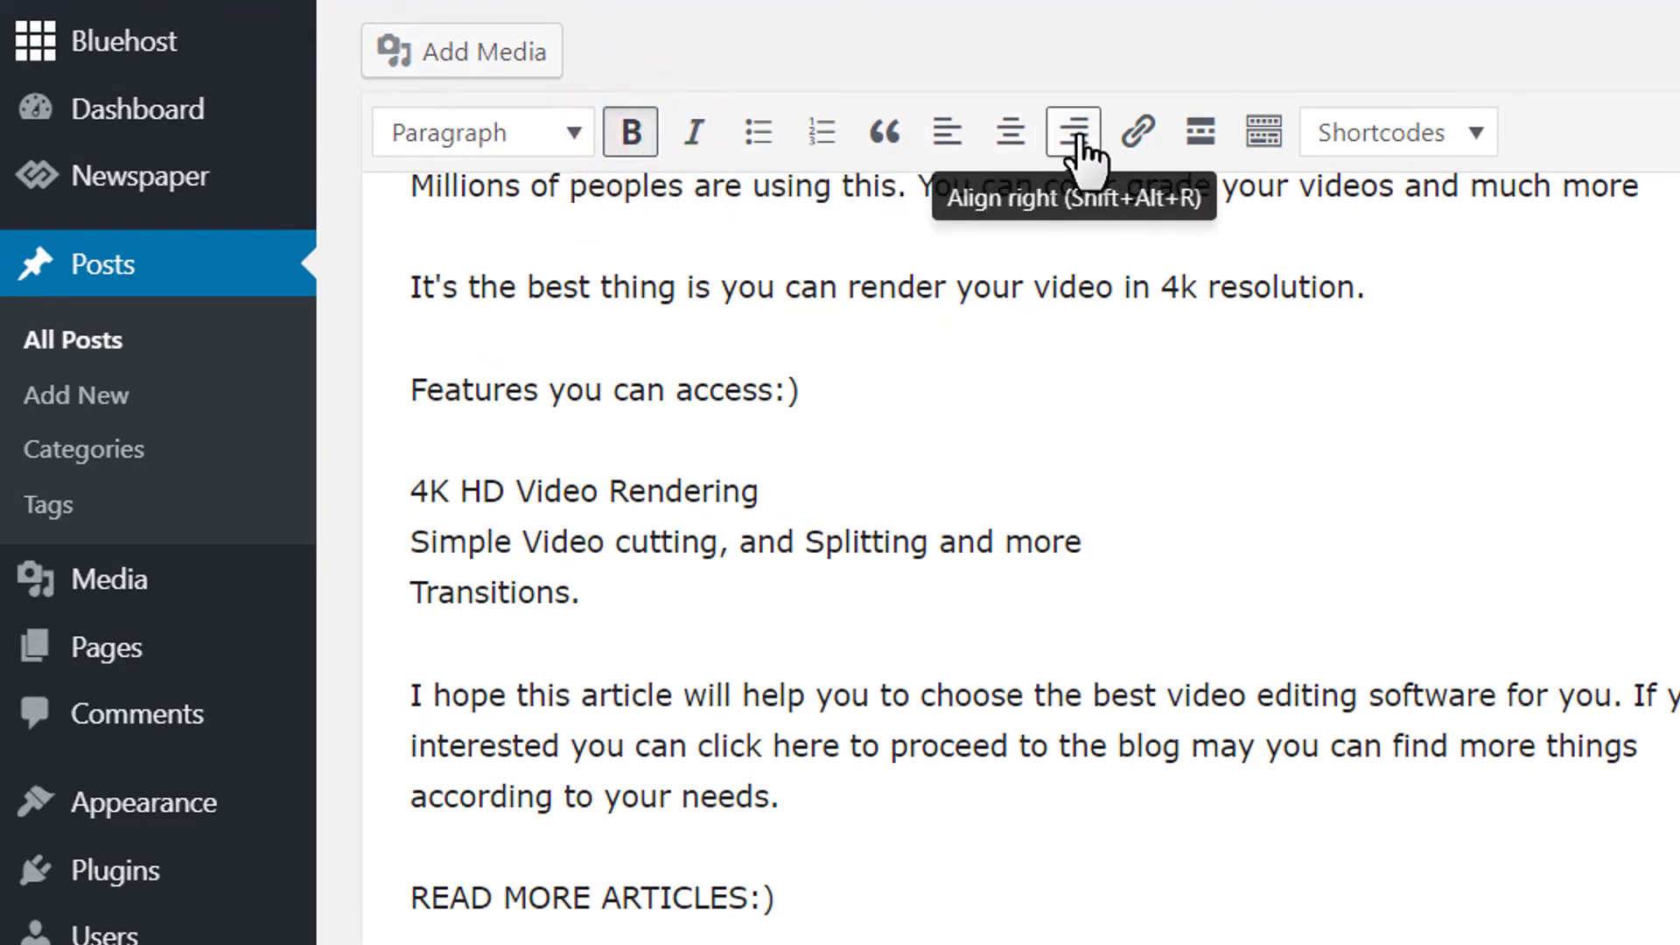
left_click(1138, 136)
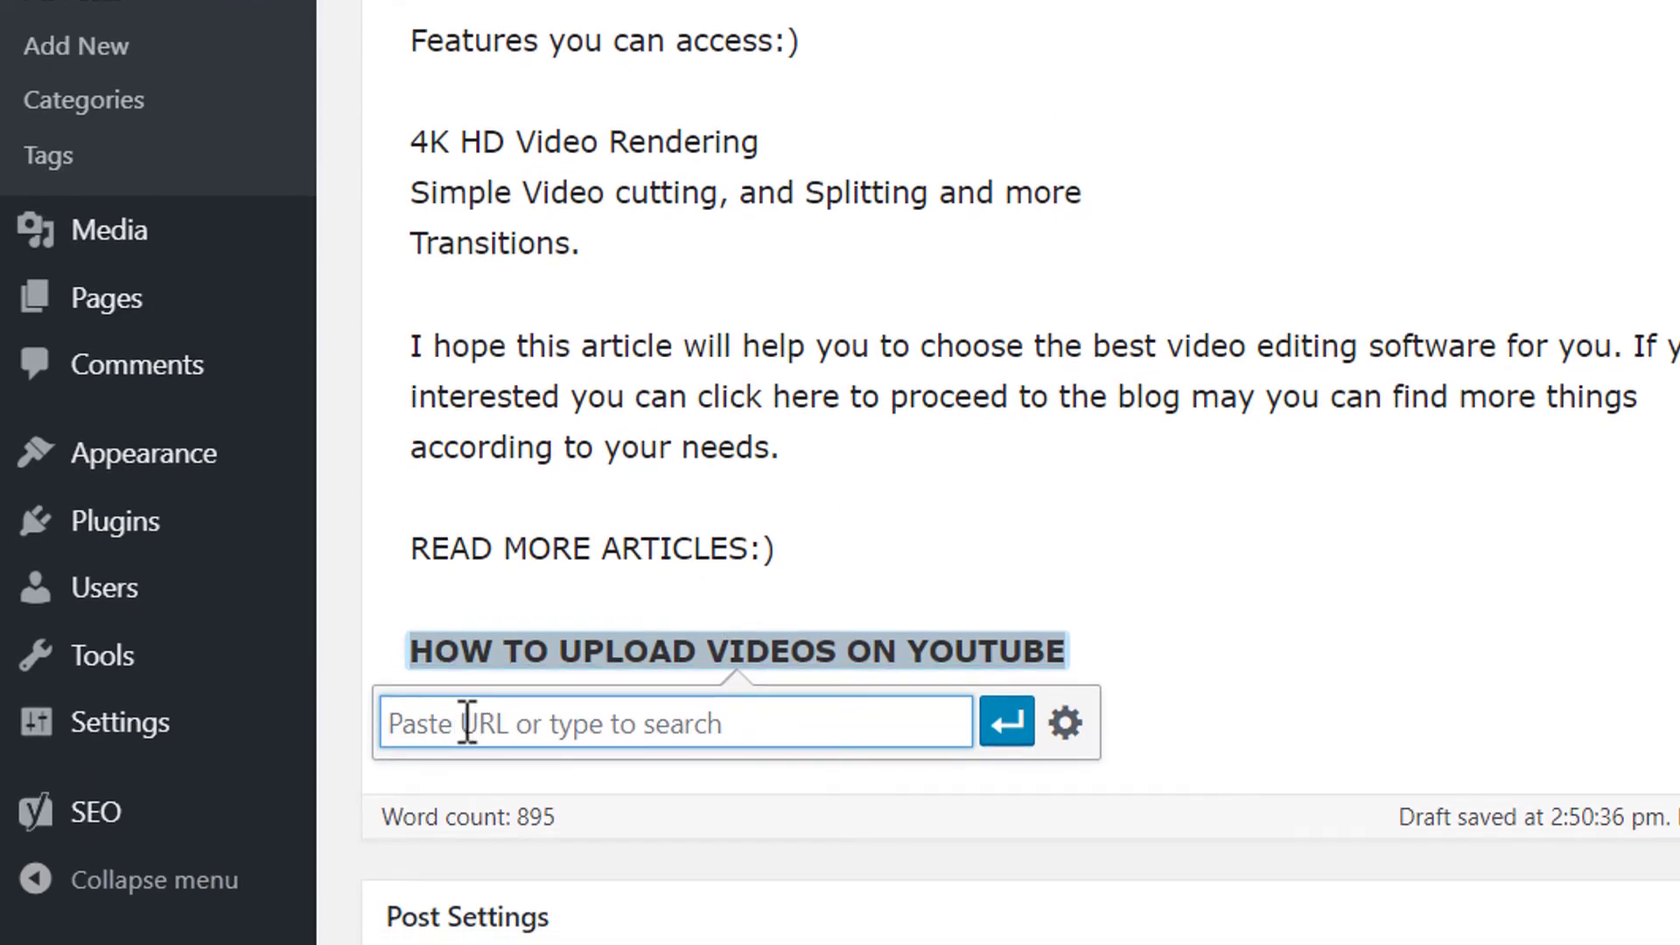
right_click(472, 725)
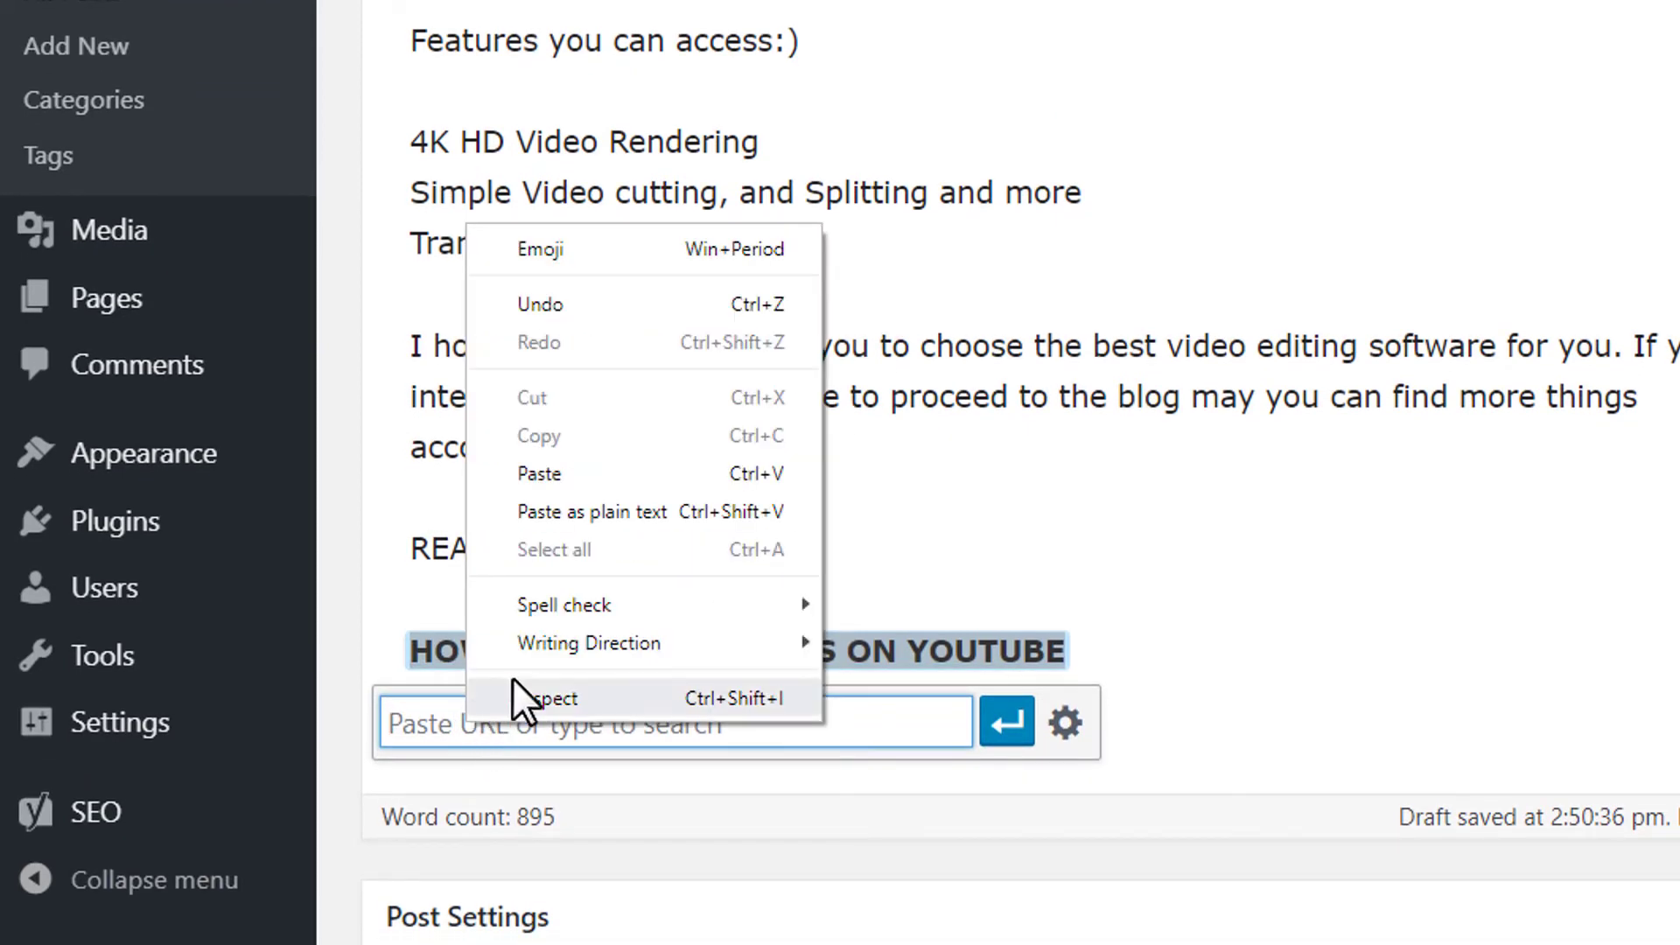
left_click(601, 464)
left_click(1007, 722)
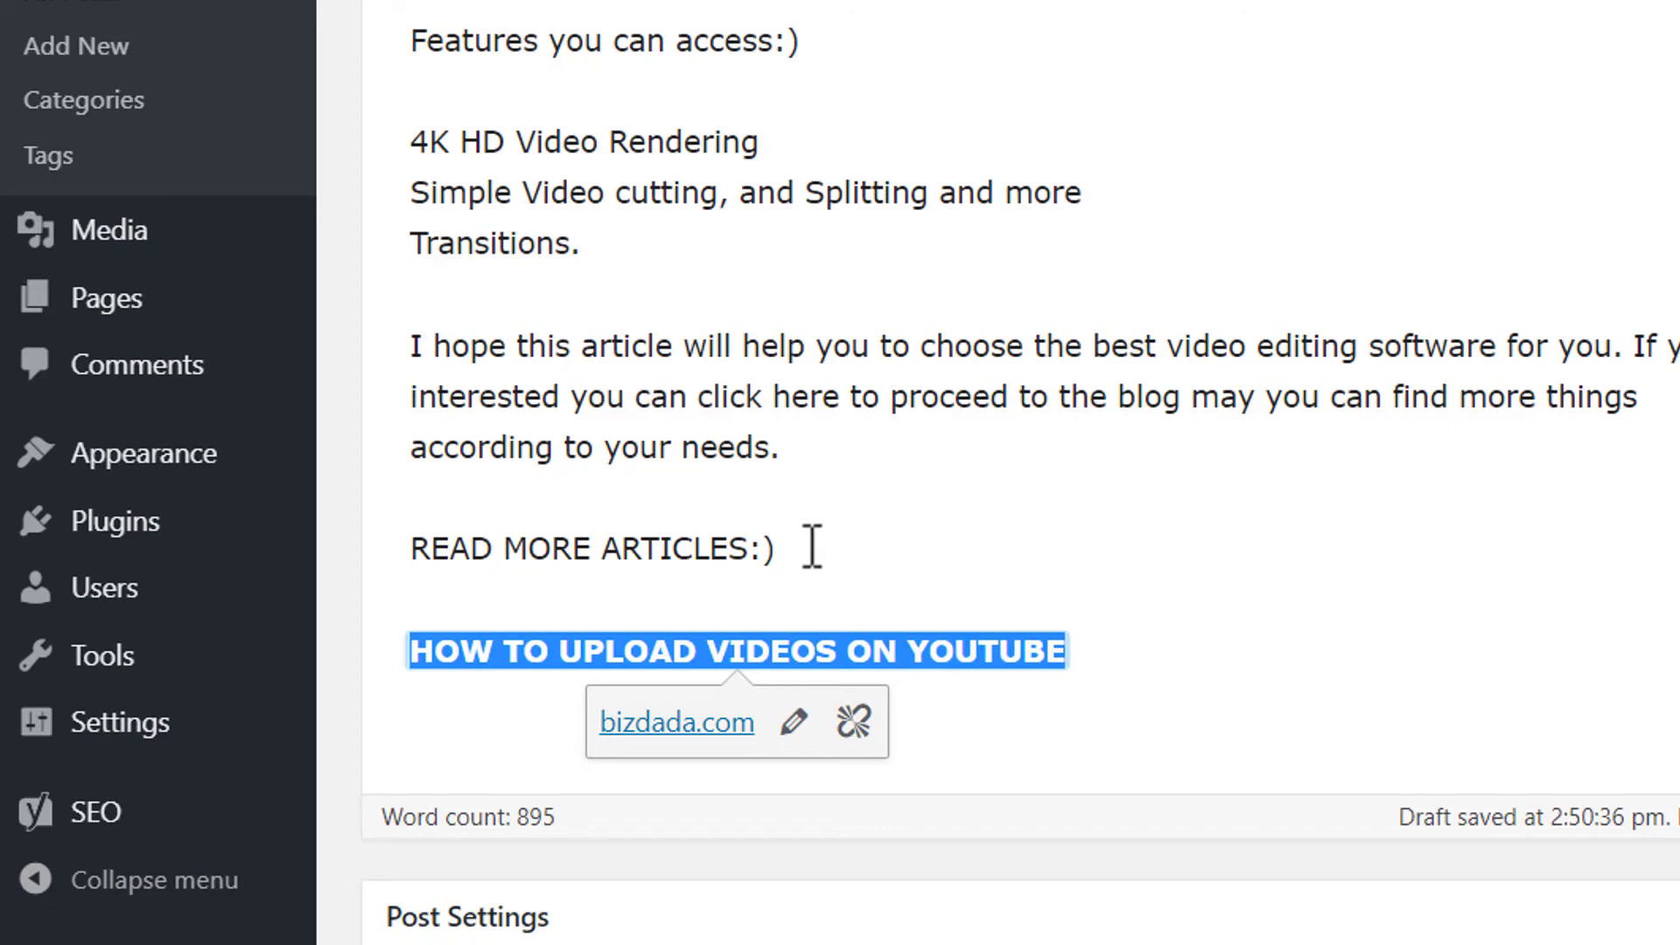
left_click(810, 544)
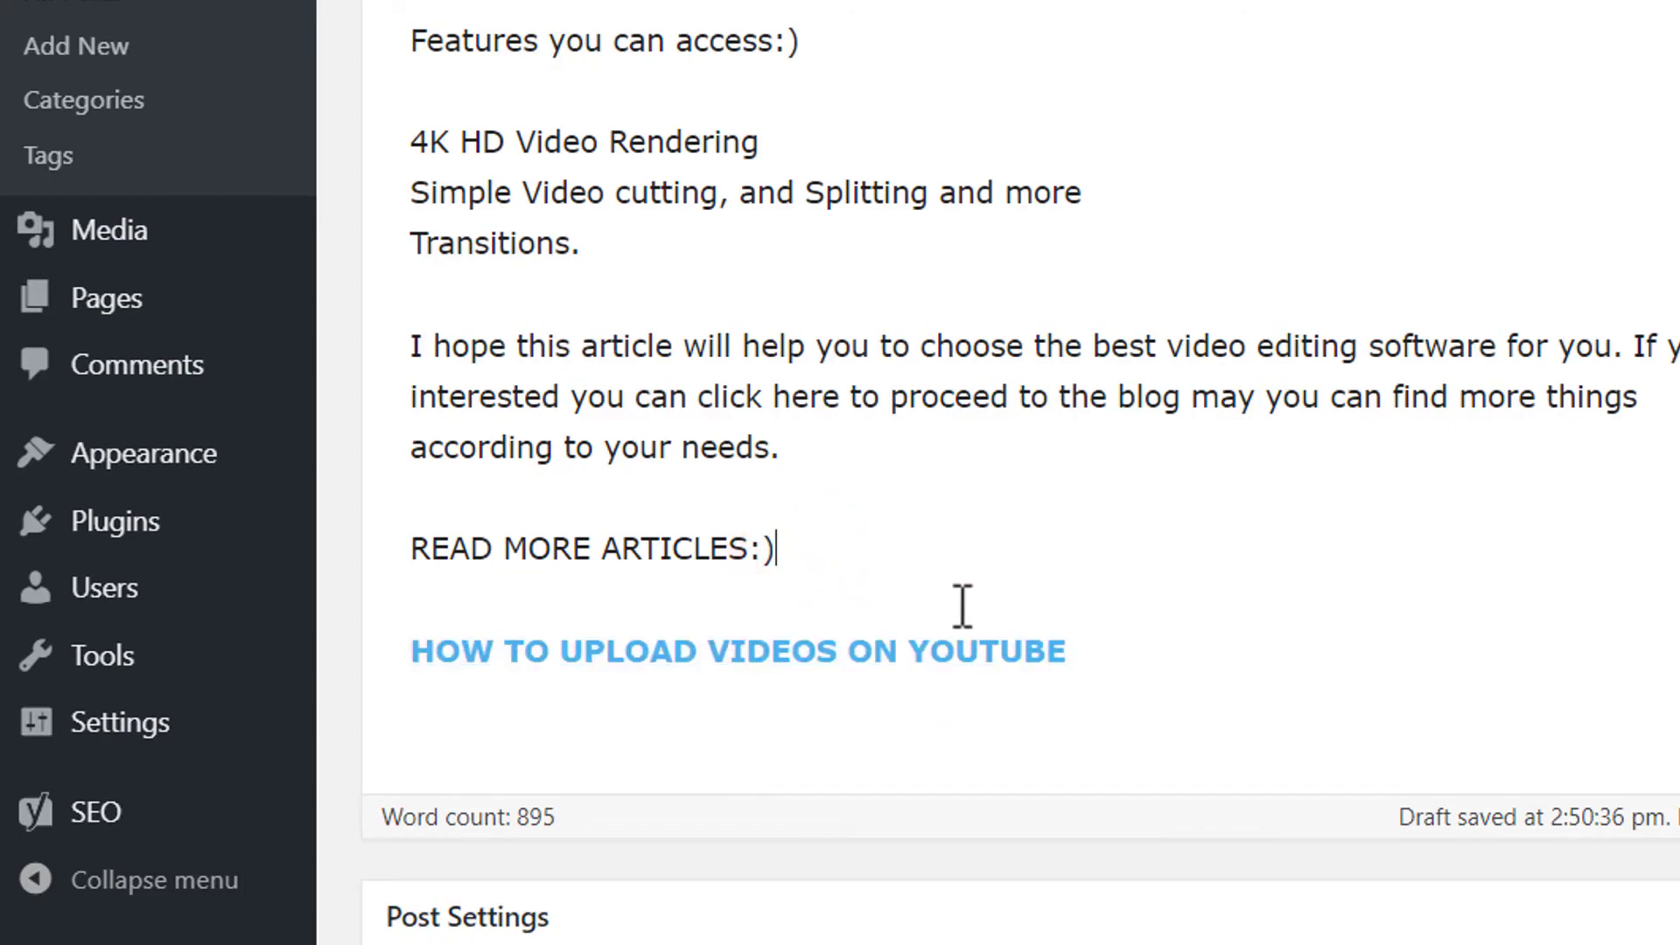
Recheck the internal links result and the remaining problems in the Yoast SEO analysis.
scroll(1305, 458, "down", 10)
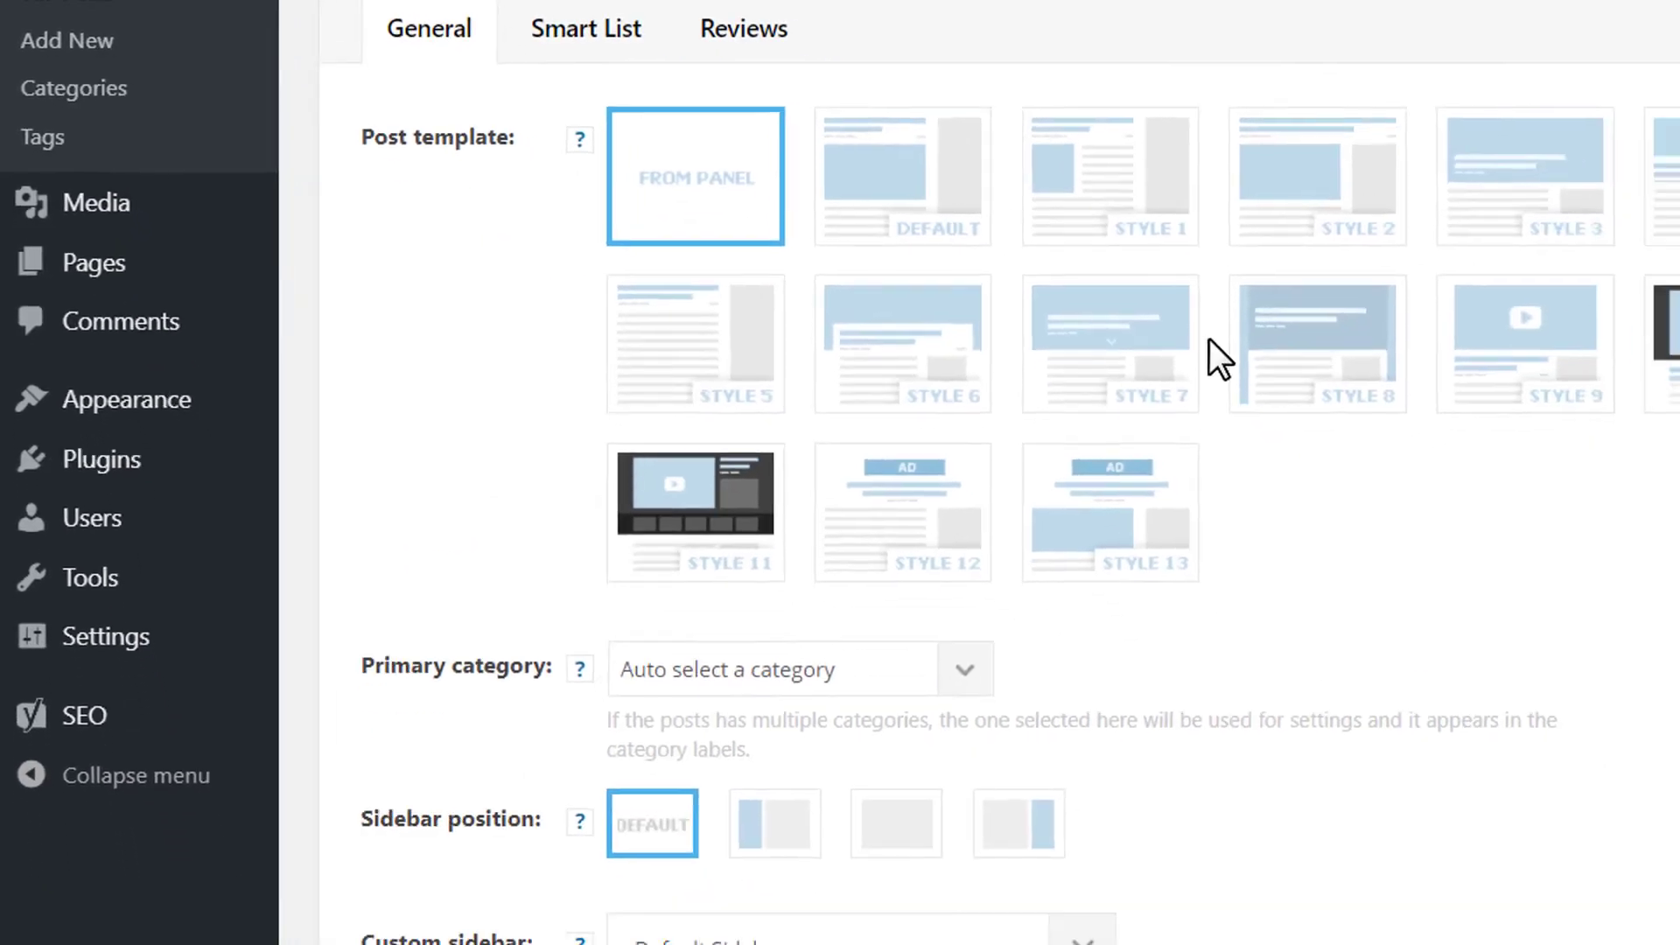
scroll(1209, 339, "down", 15)
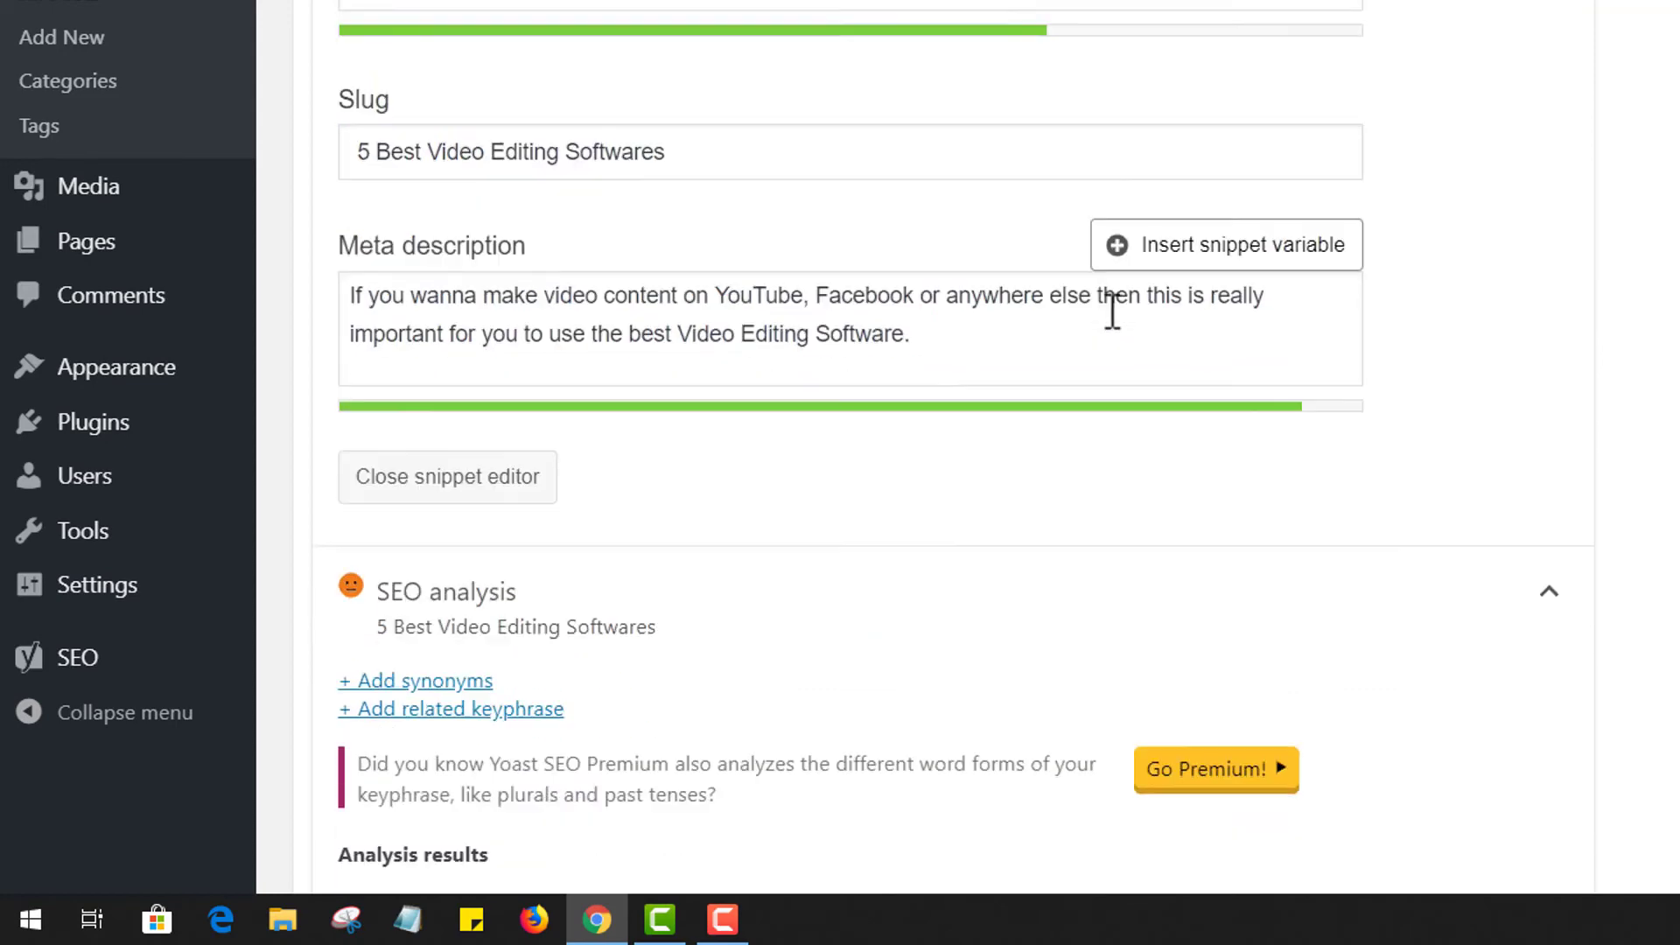
scroll(1105, 319, "down", 9)
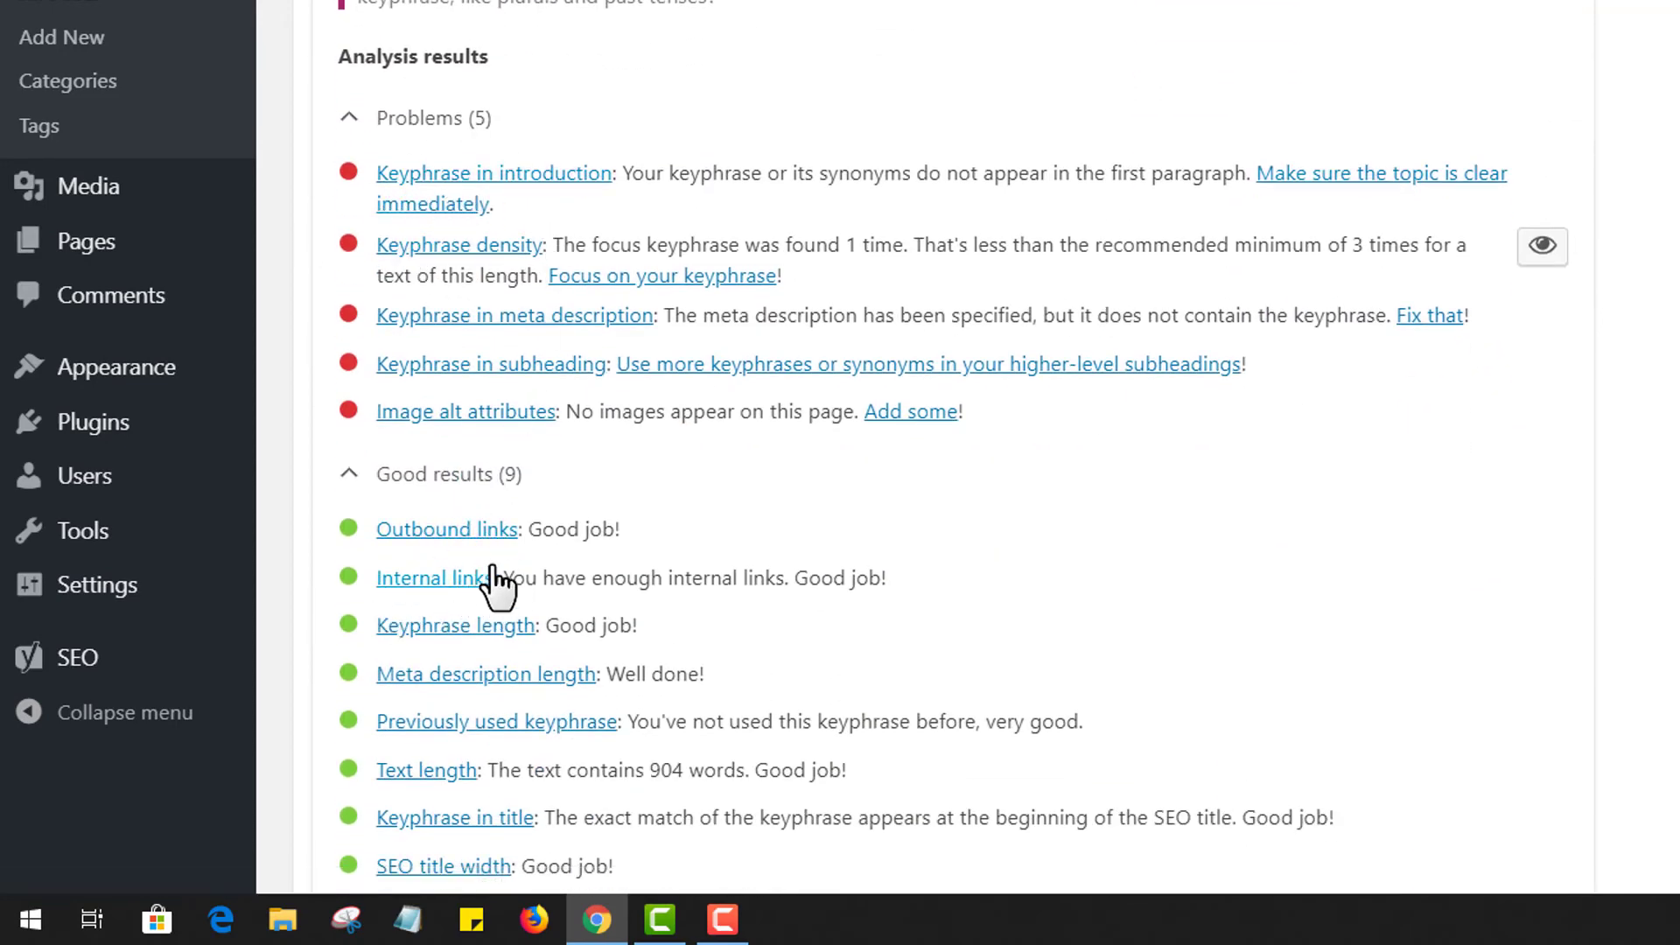
scroll(627, 519, "up", 1)
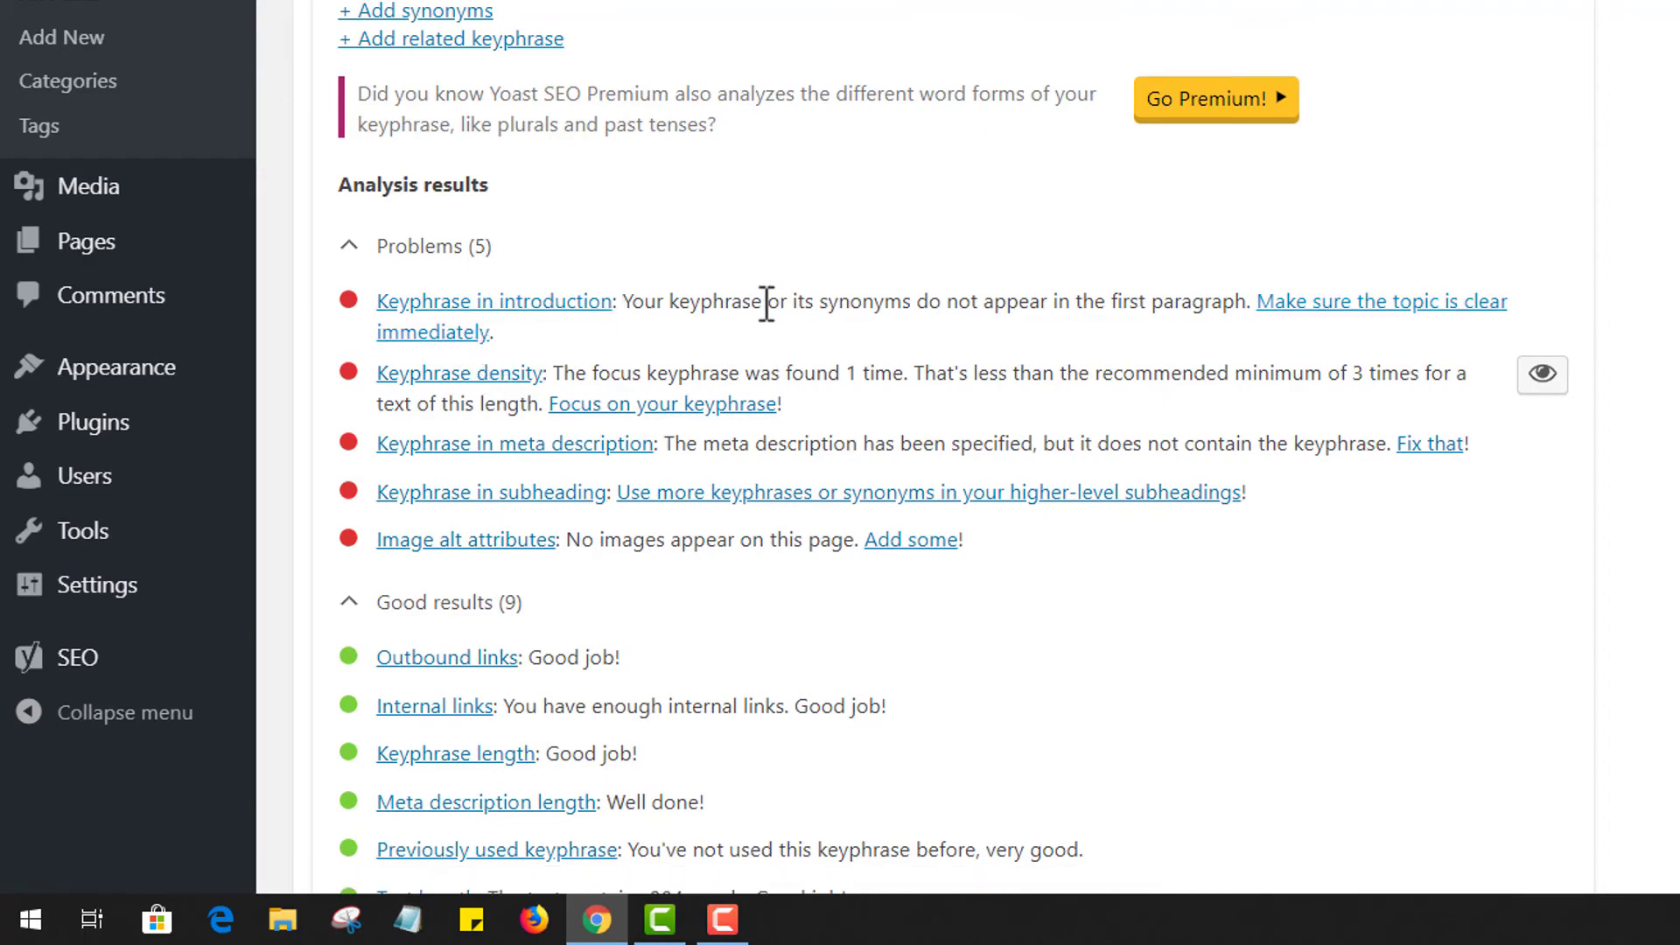
Copy the keyphrase from the post title and end the first paragraph with "In this article i will share 5 Best Video Editing Softwares.".
scroll(932, 369, "up", 15)
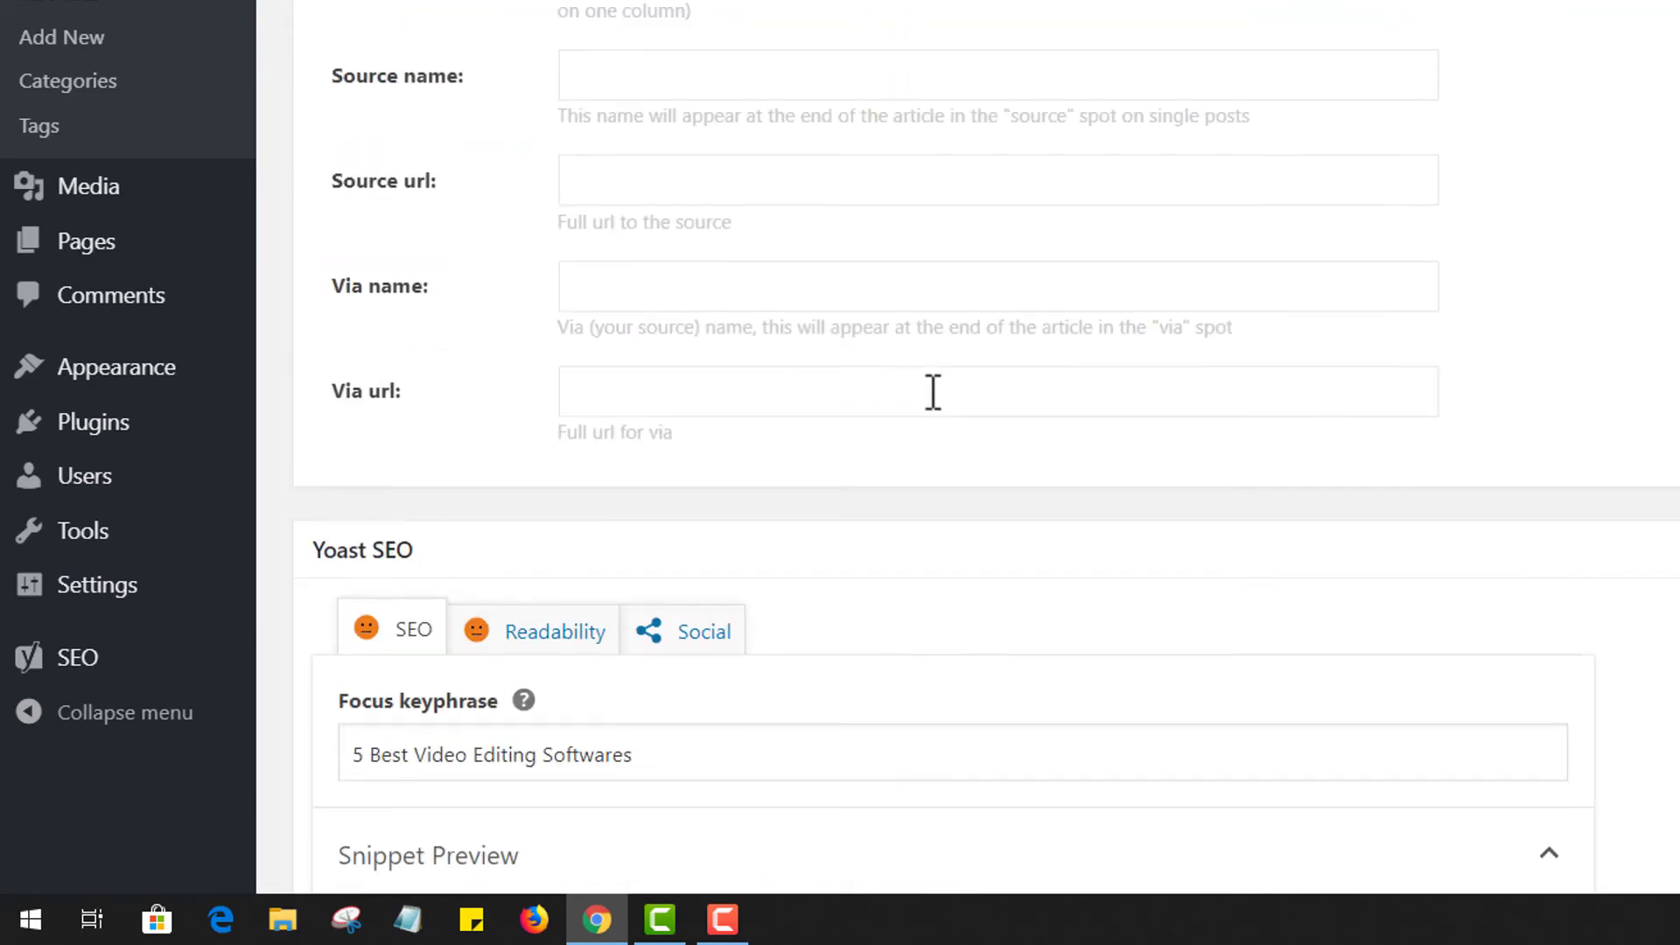
scroll(942, 435, "up", 15)
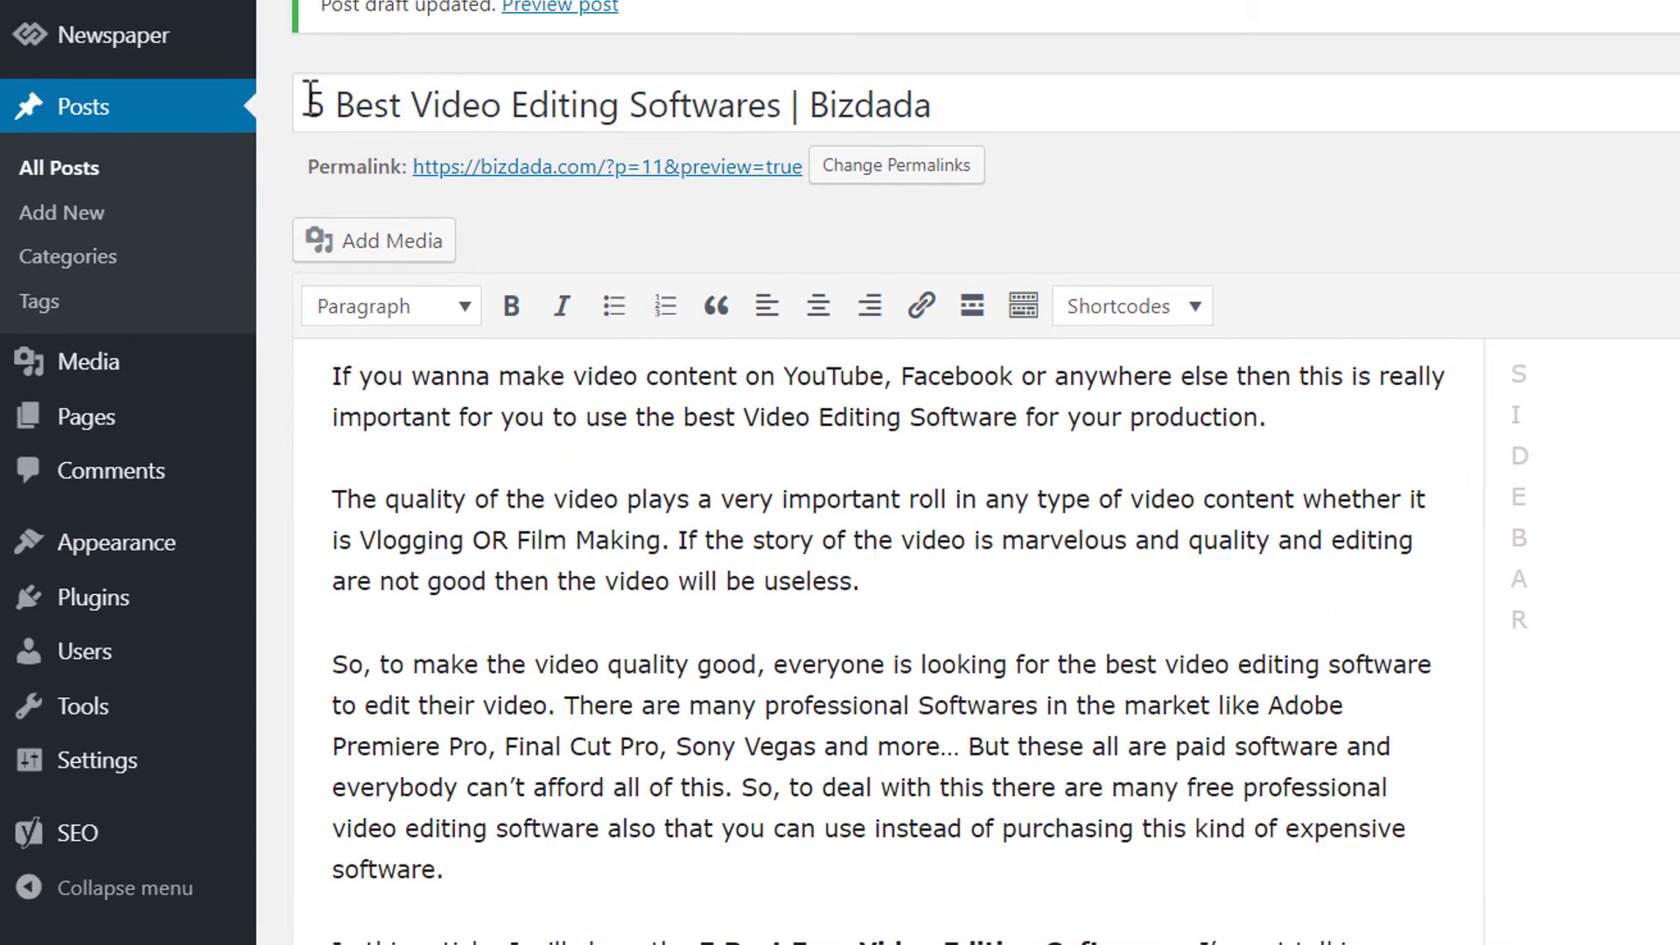
left_click_drag(312, 98, 790, 95)
right_click(613, 96)
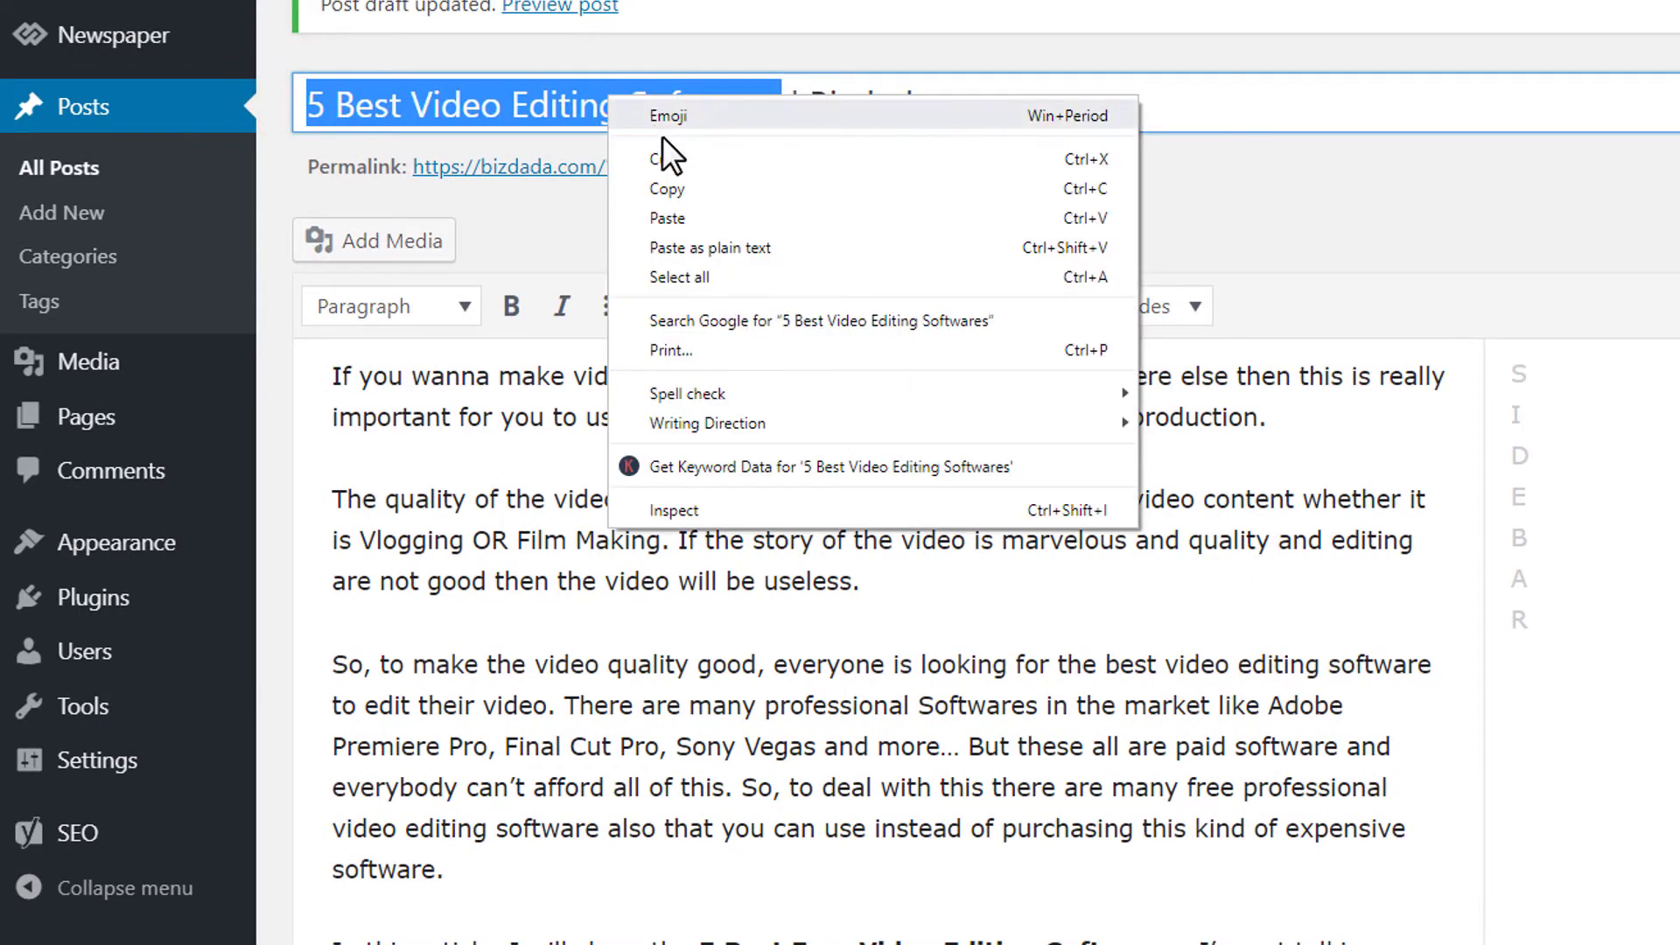
left_click(693, 185)
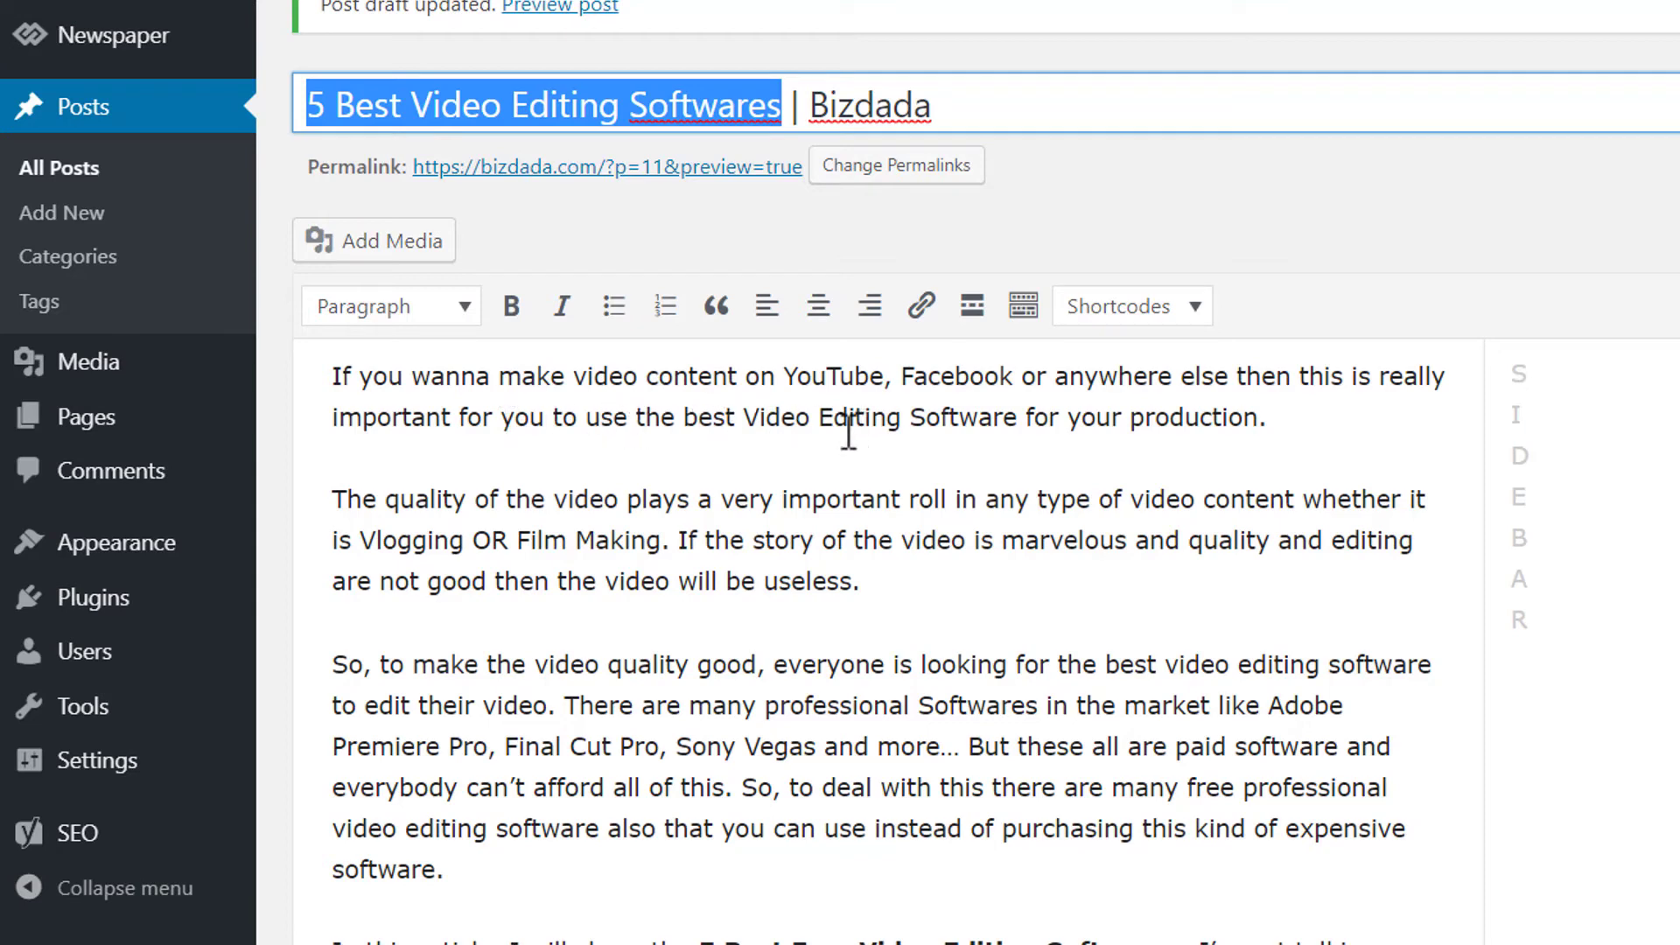
left_click(1265, 420)
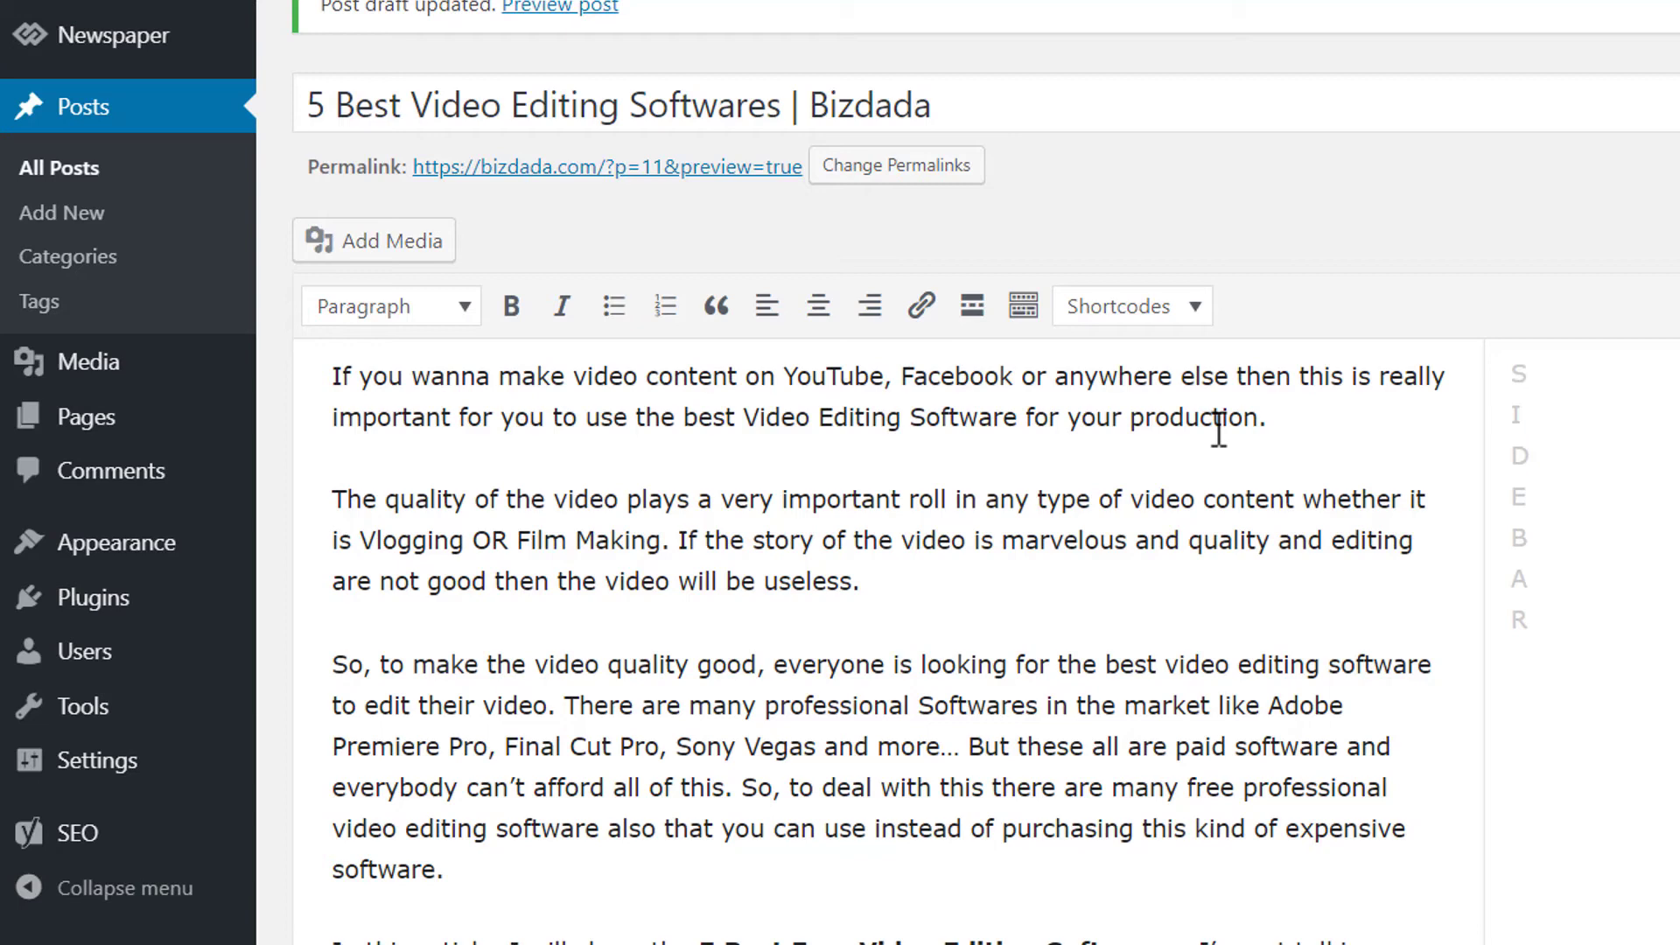
type("iN  this ar")
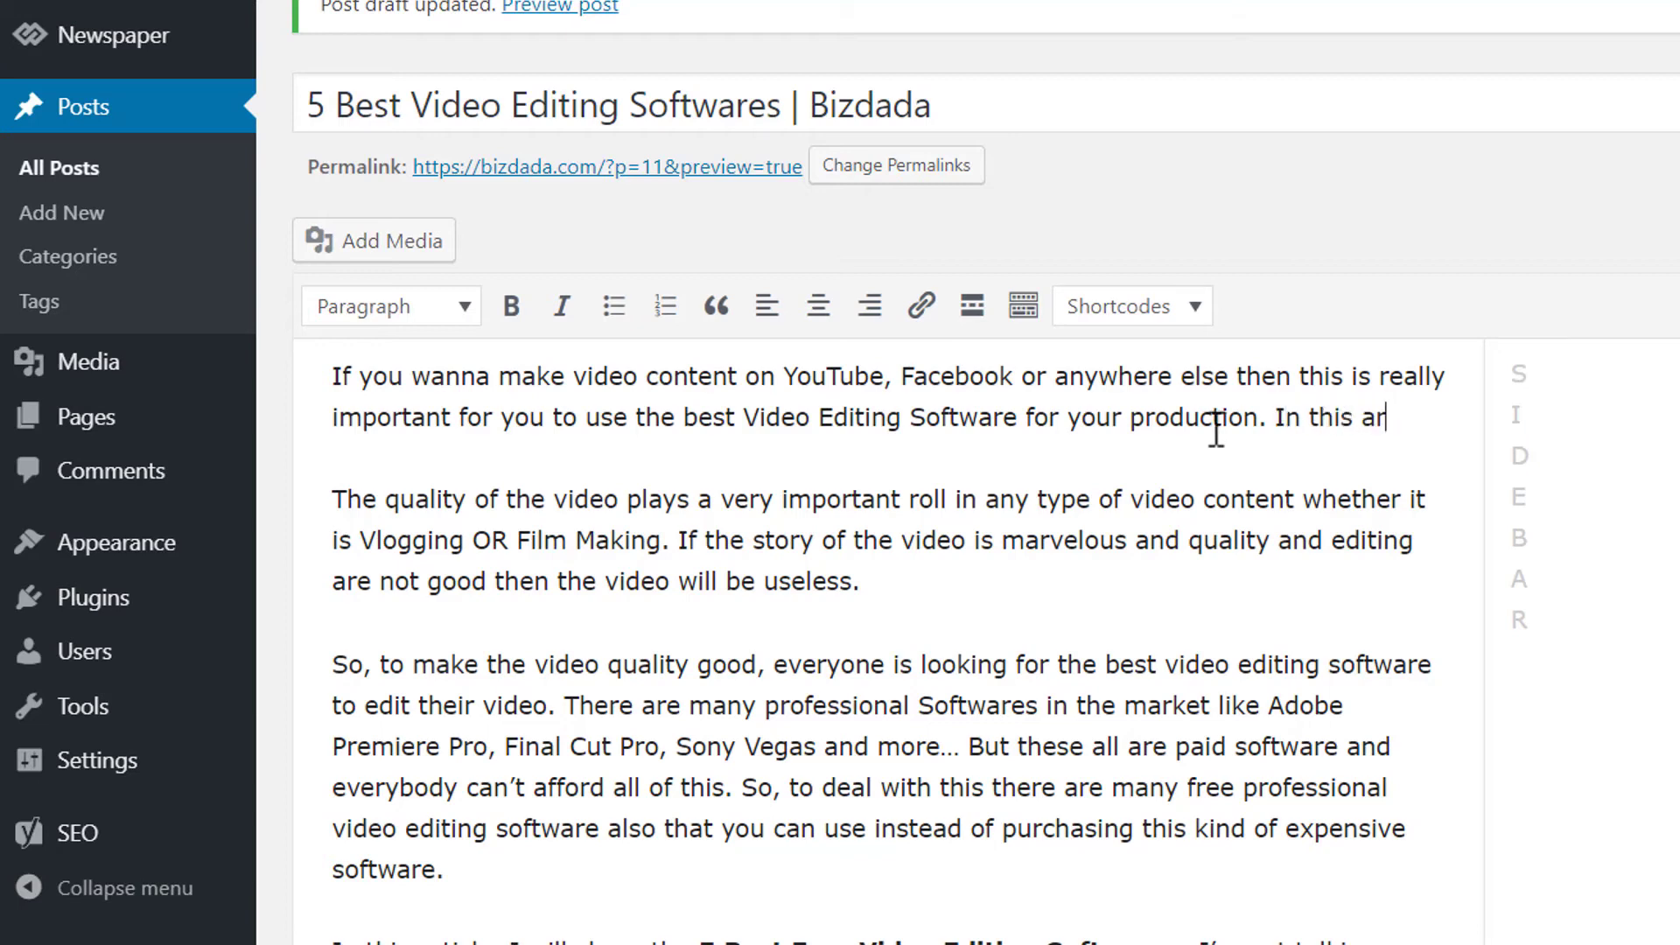
type("ticle i will share 5 Best Video Editing Softwares.")
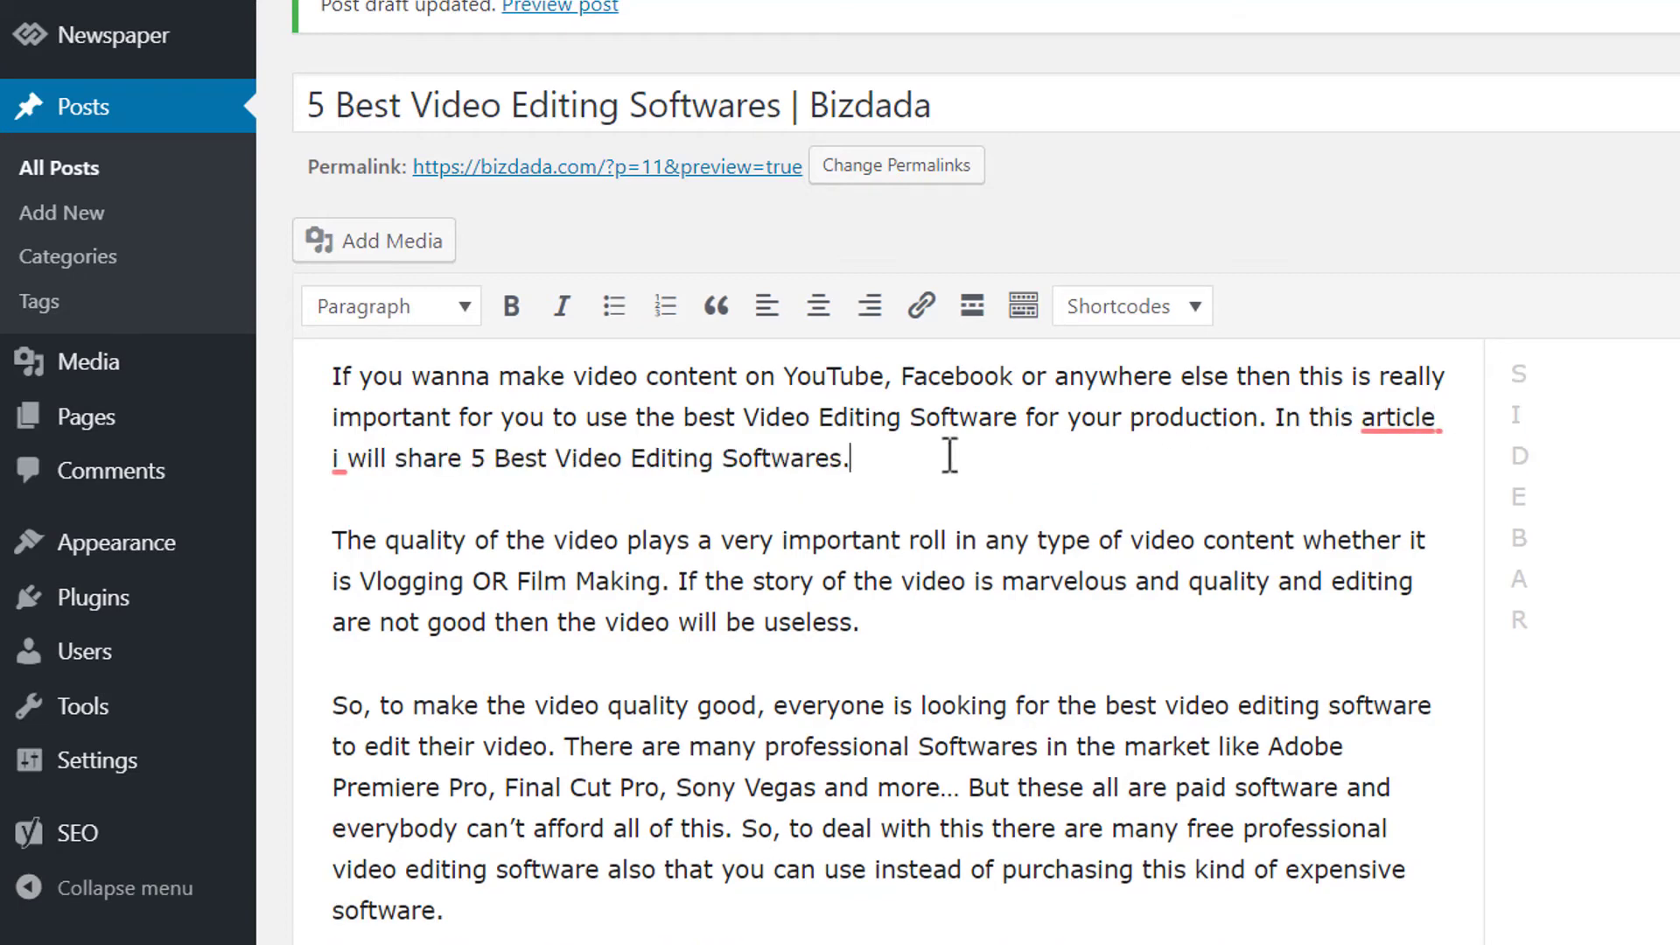
Accept the grammar suggestions in the first paragraph, adding a comma after "article" and capitalizing "I".
mouse_move(1419, 428)
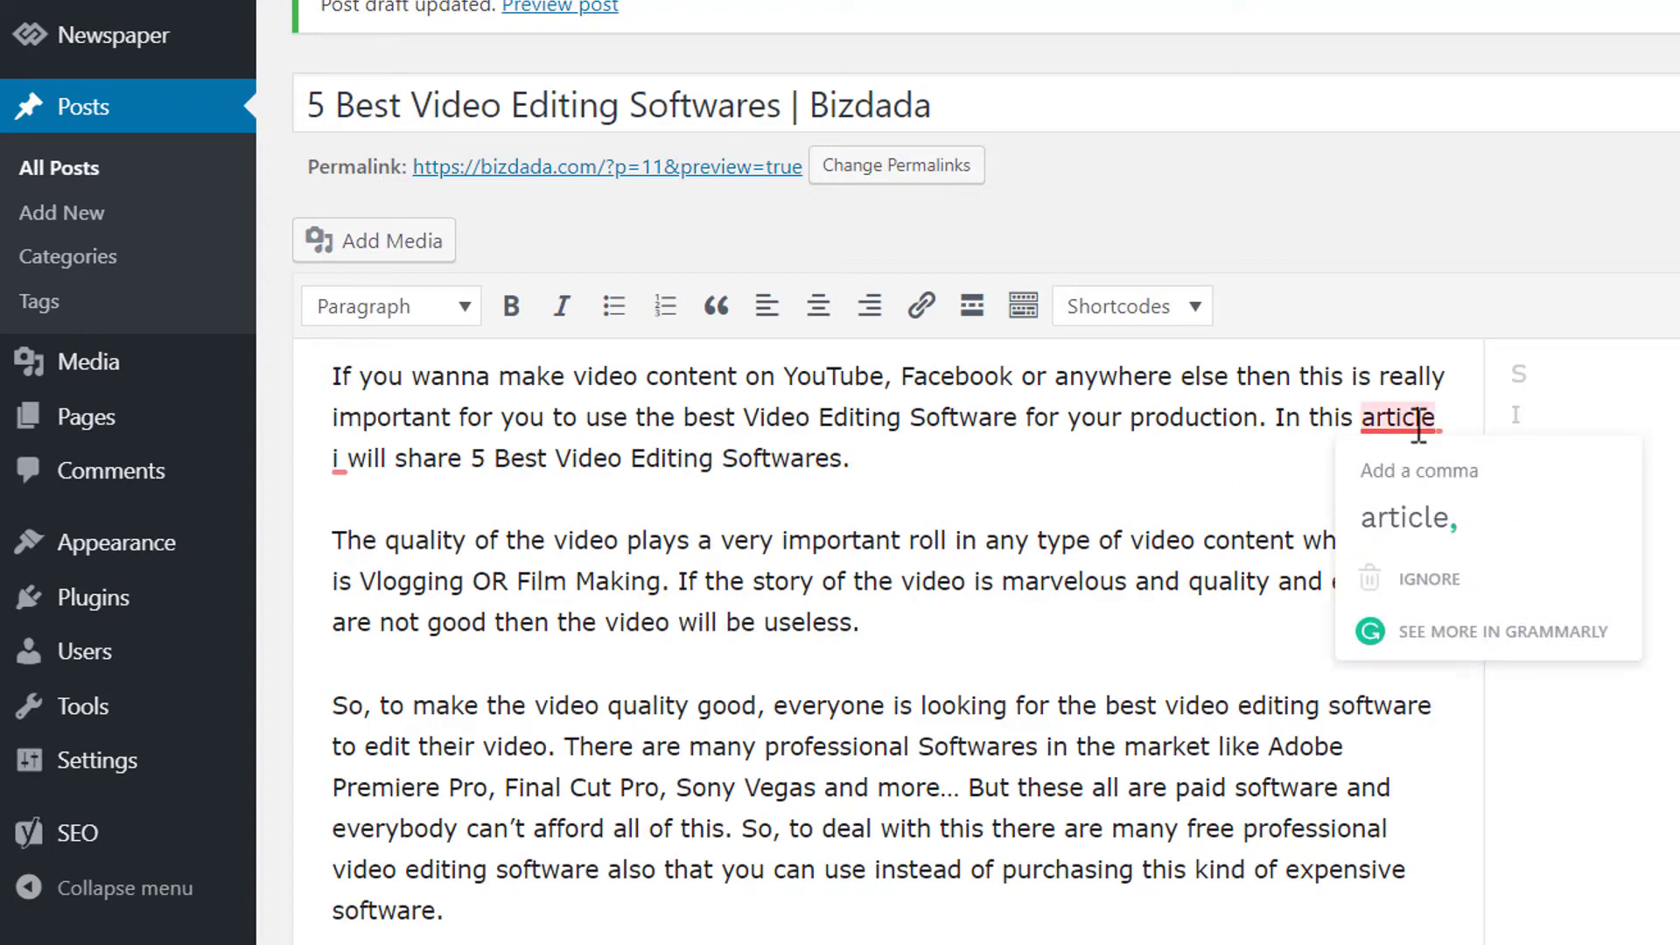
left_click(1418, 494)
mouse_move(351, 455)
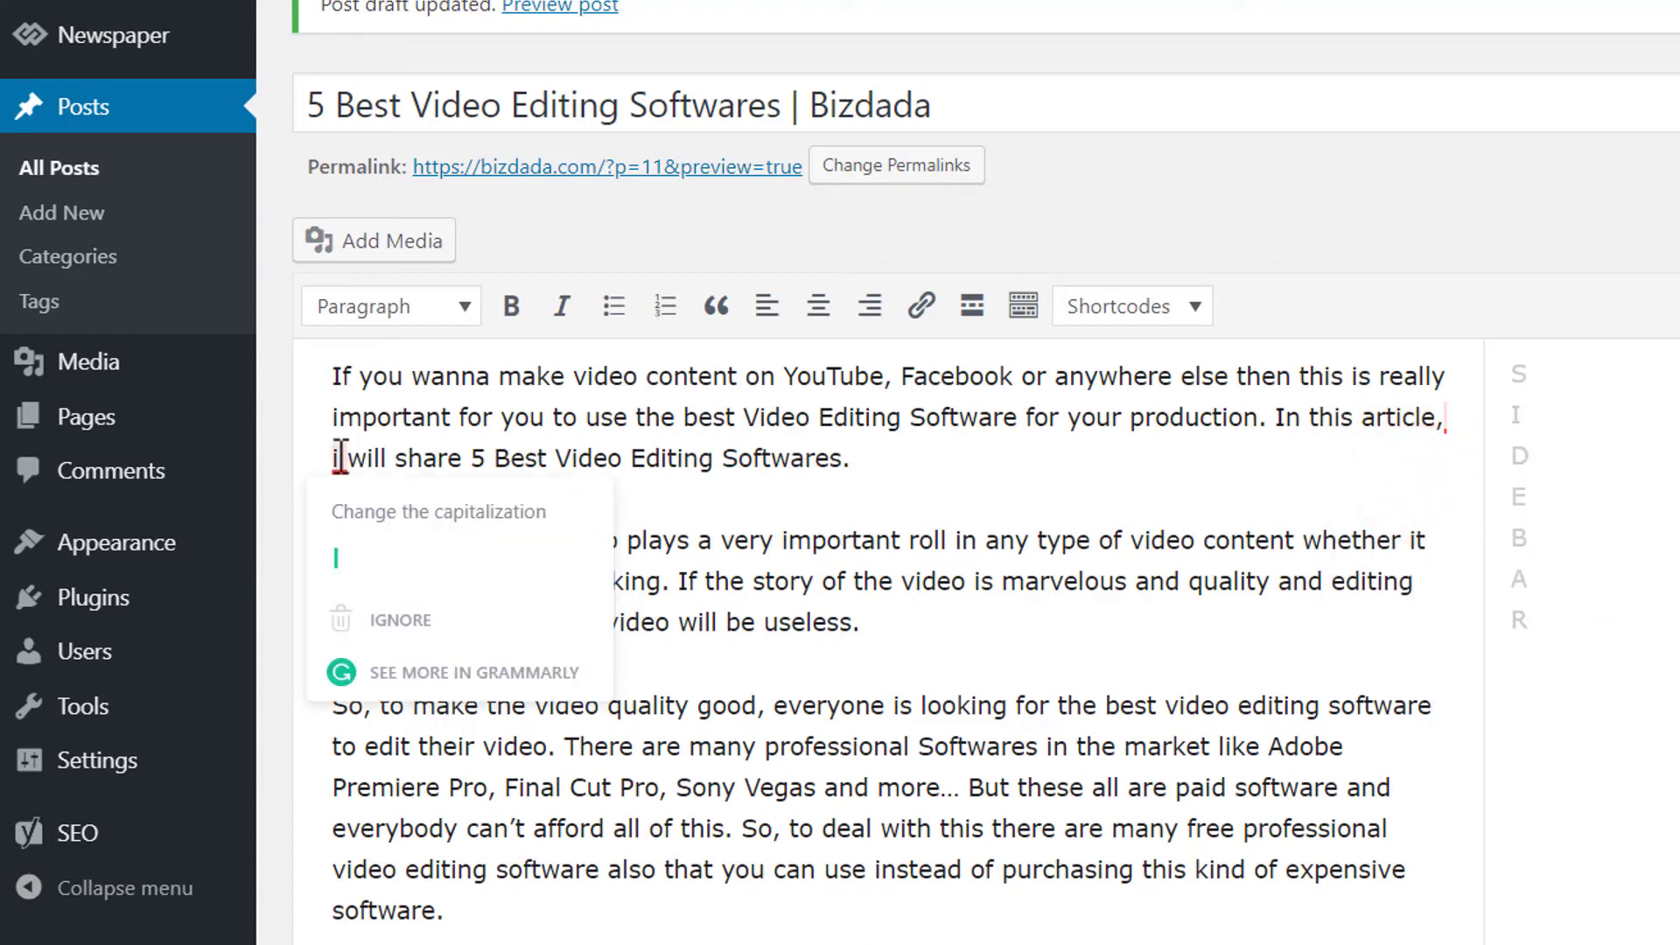
left_click(376, 528)
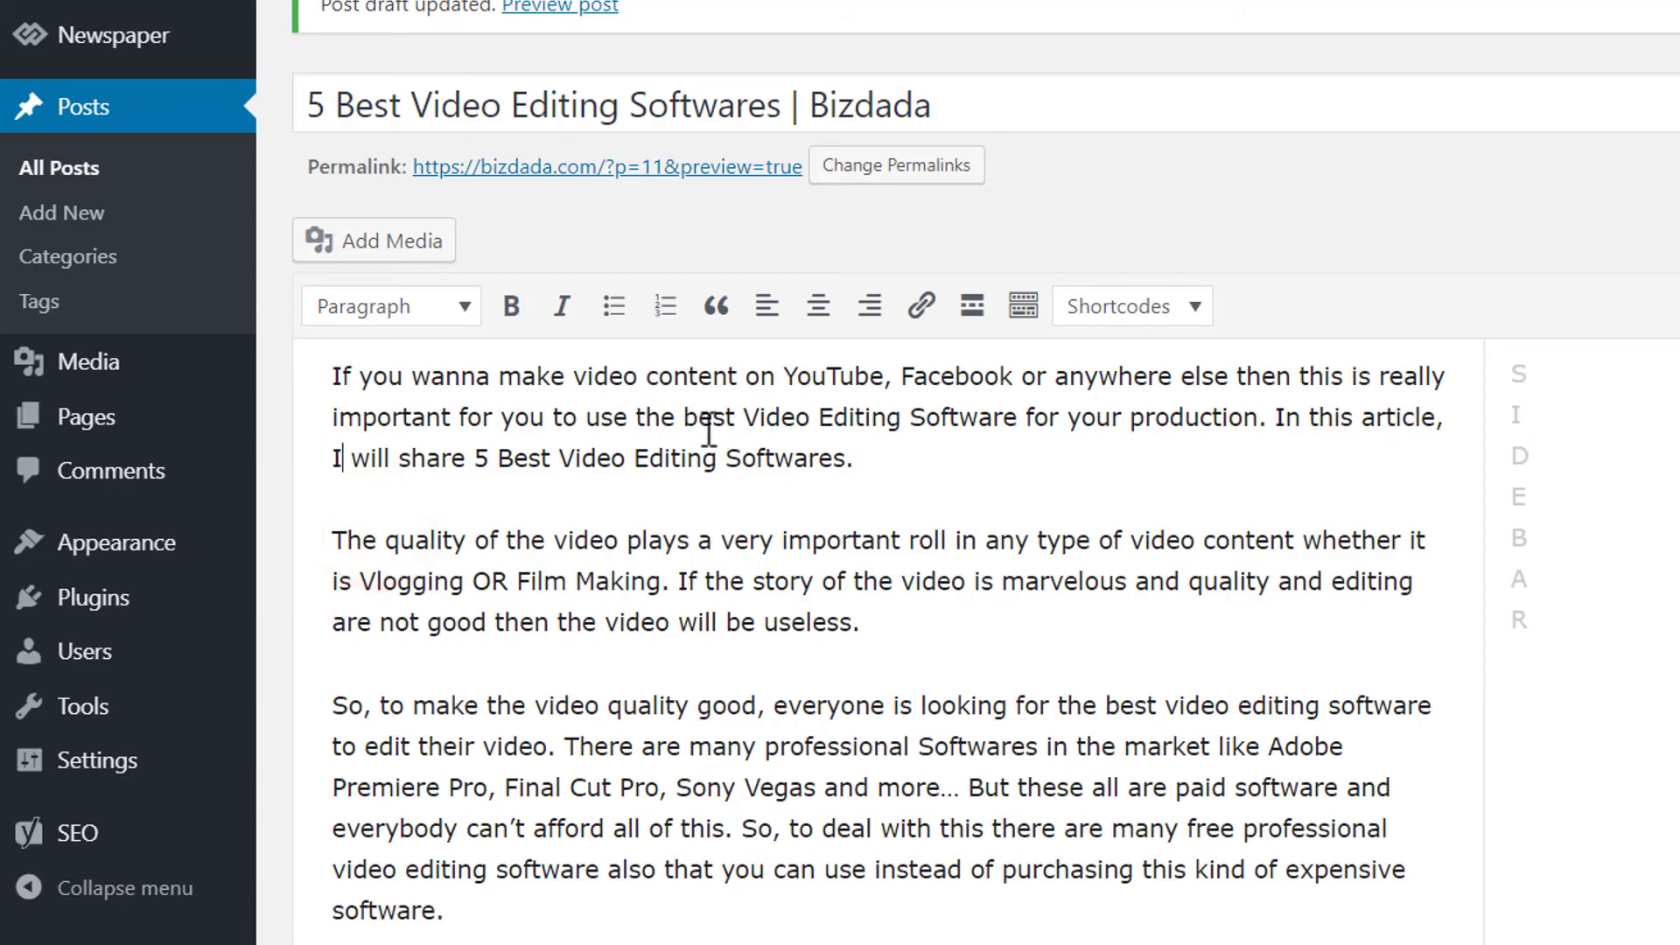
Recheck the keyphrase in introduction result and the keyphrase density problem in the Yoast SEO analysis.
scroll(957, 392, "down", 15)
scroll(1237, 366, "down", 20)
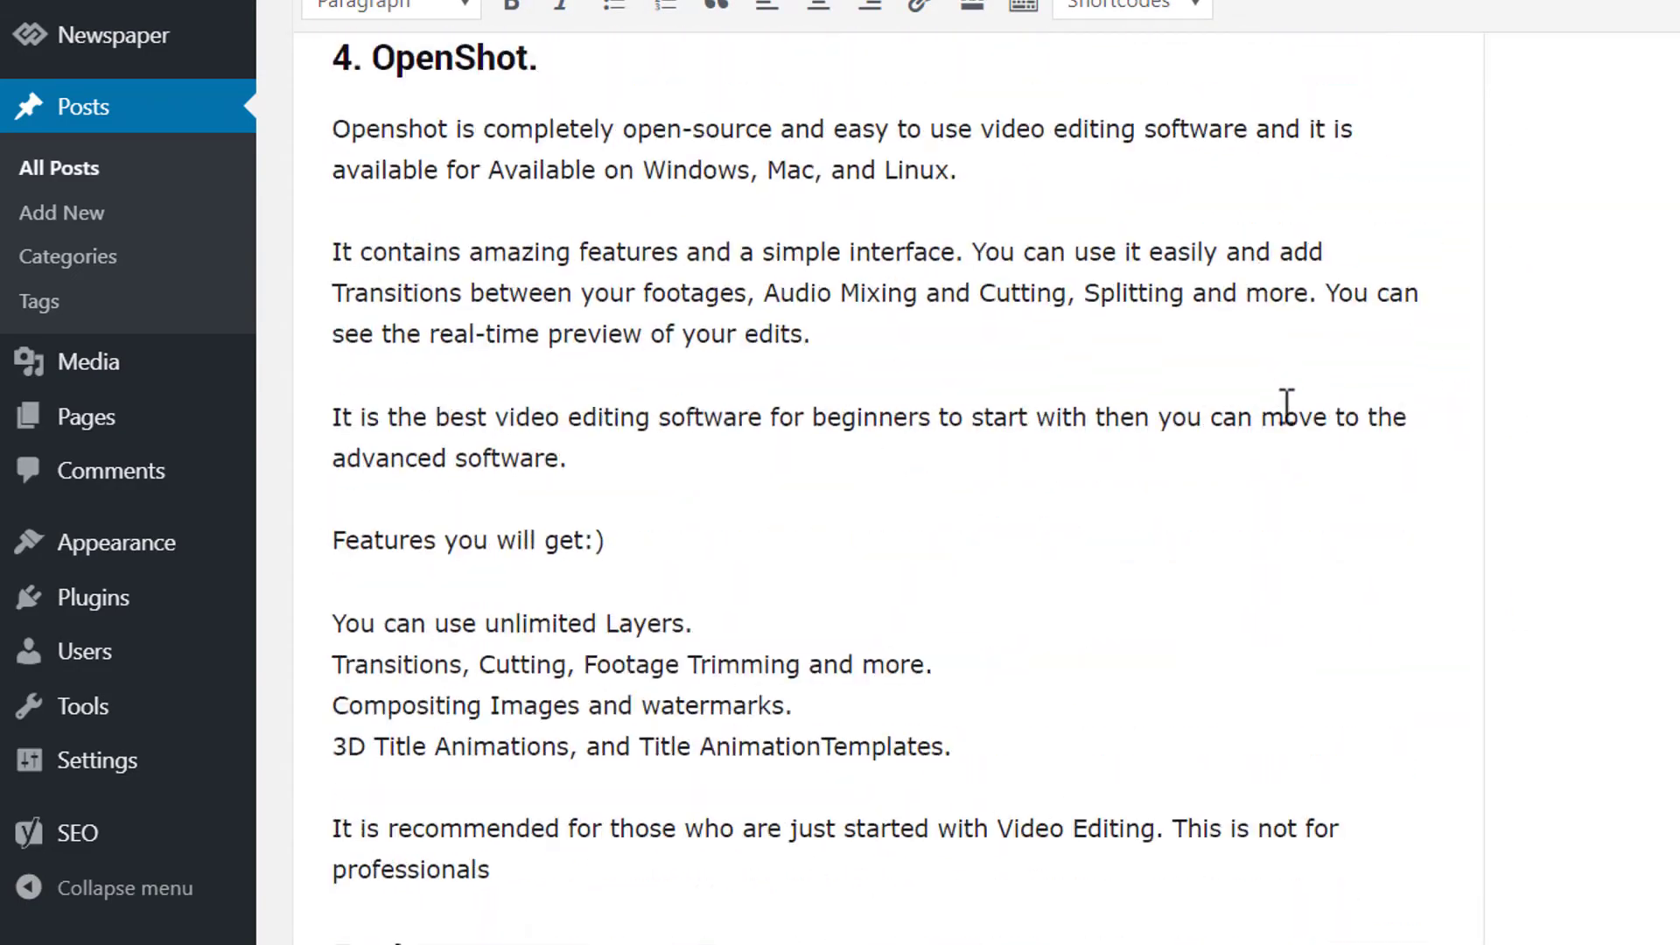
scroll(1260, 400, "down", 15)
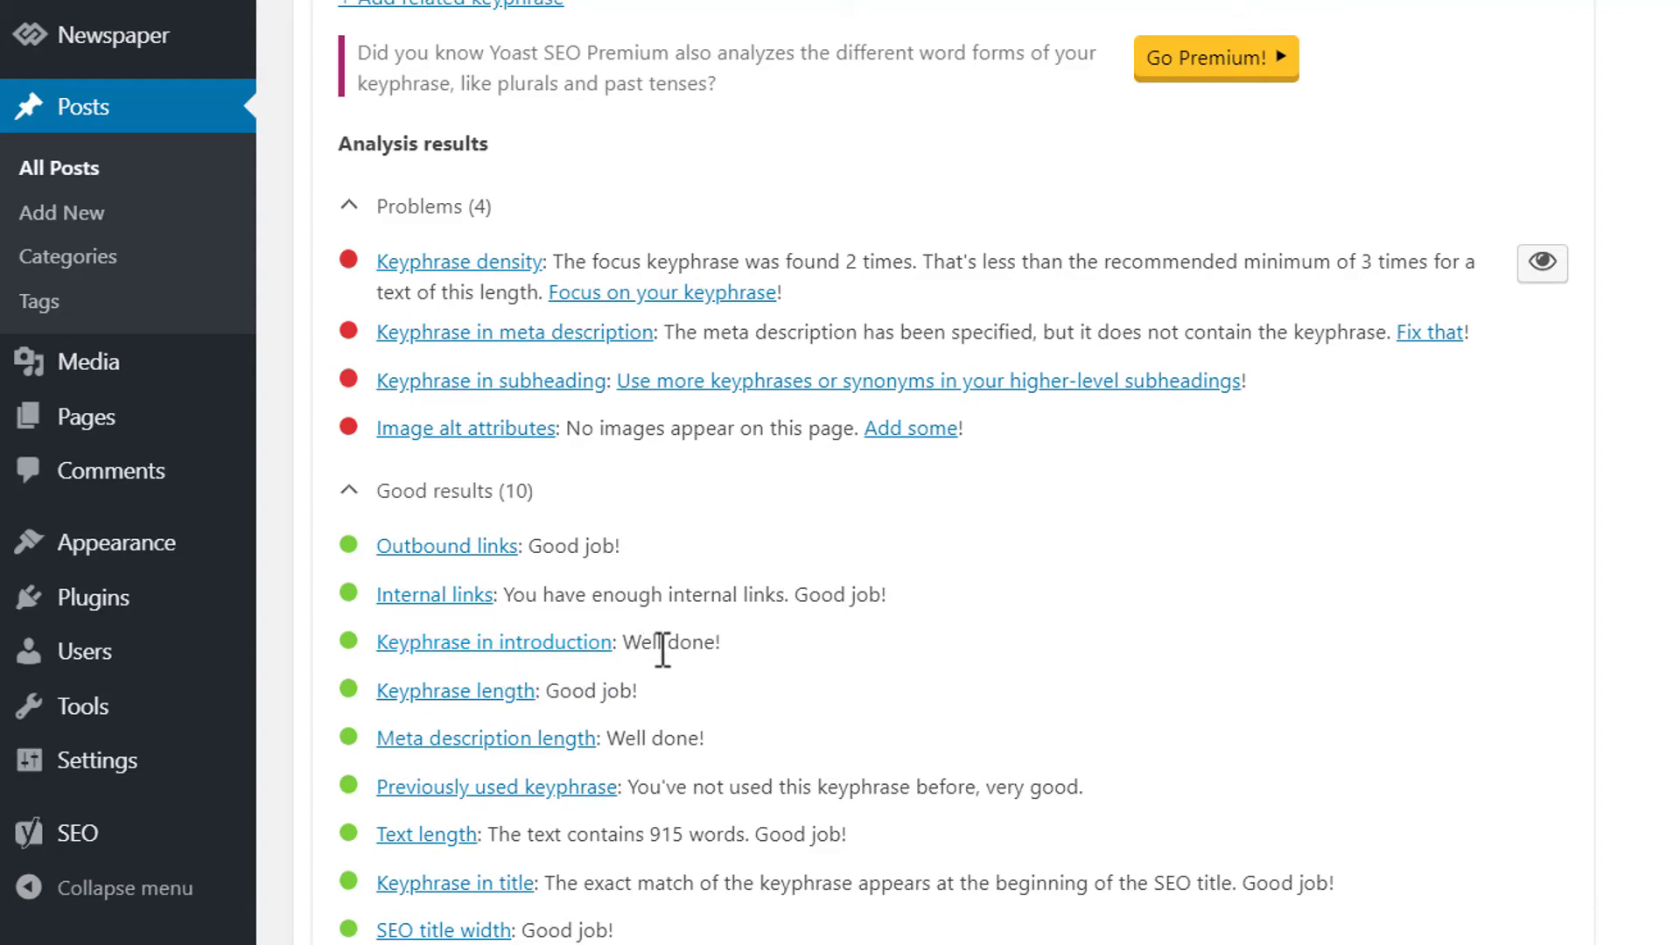
scroll(694, 657, "up", 2)
scroll(468, 438, "down", 4)
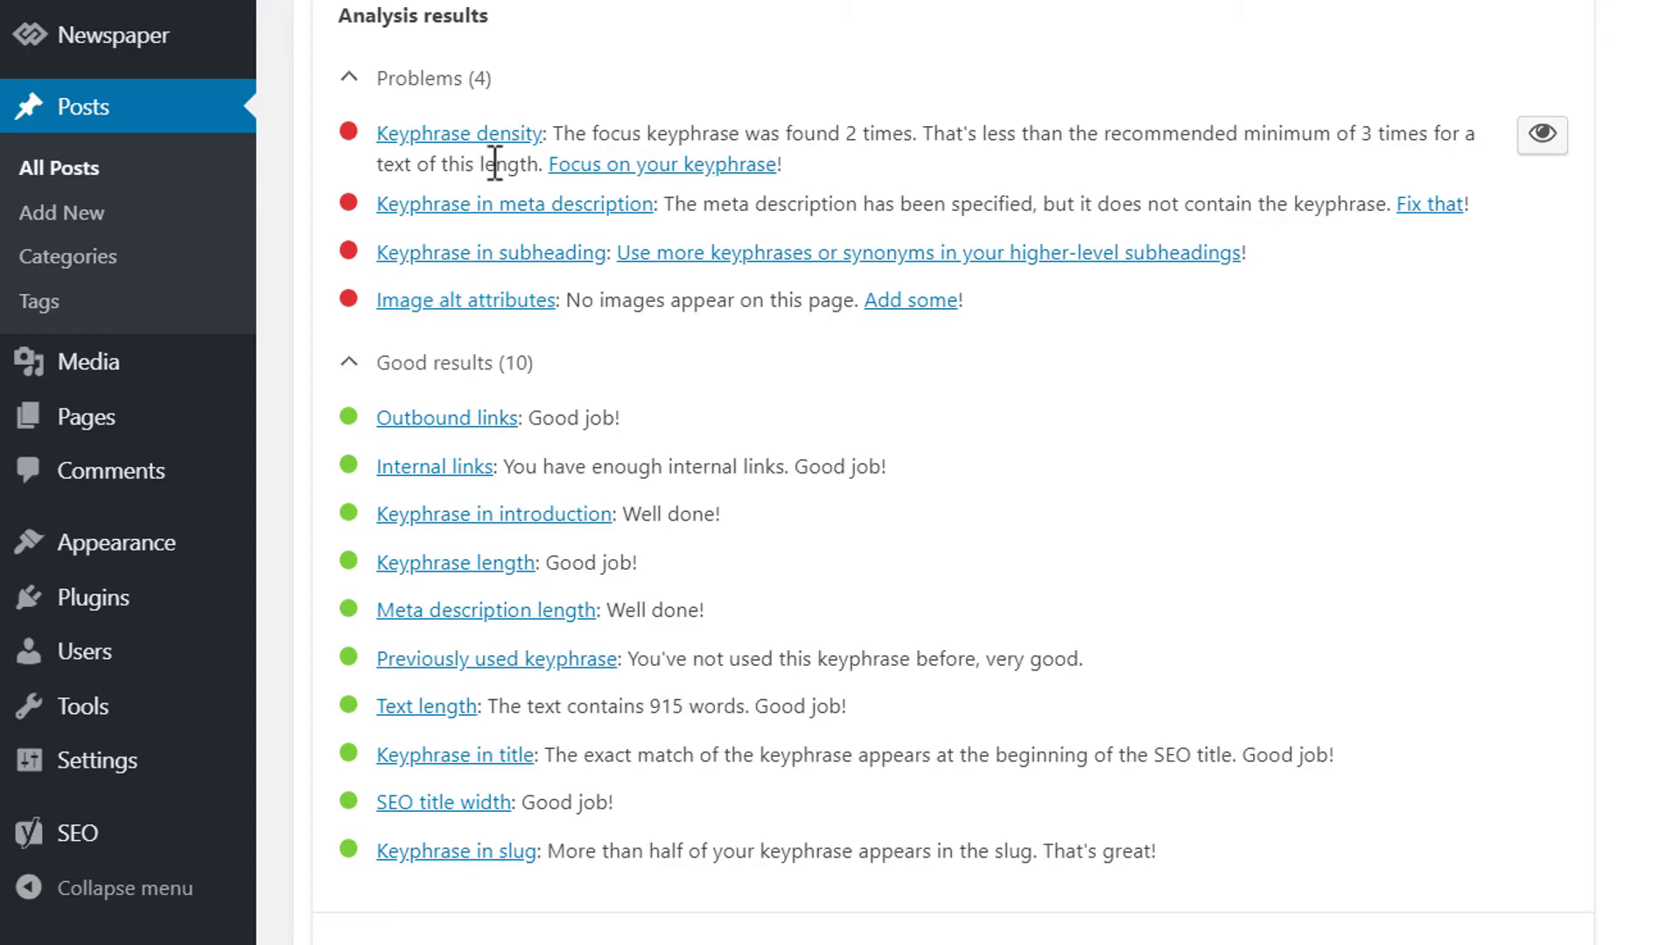
scroll(754, 296, "up", 4)
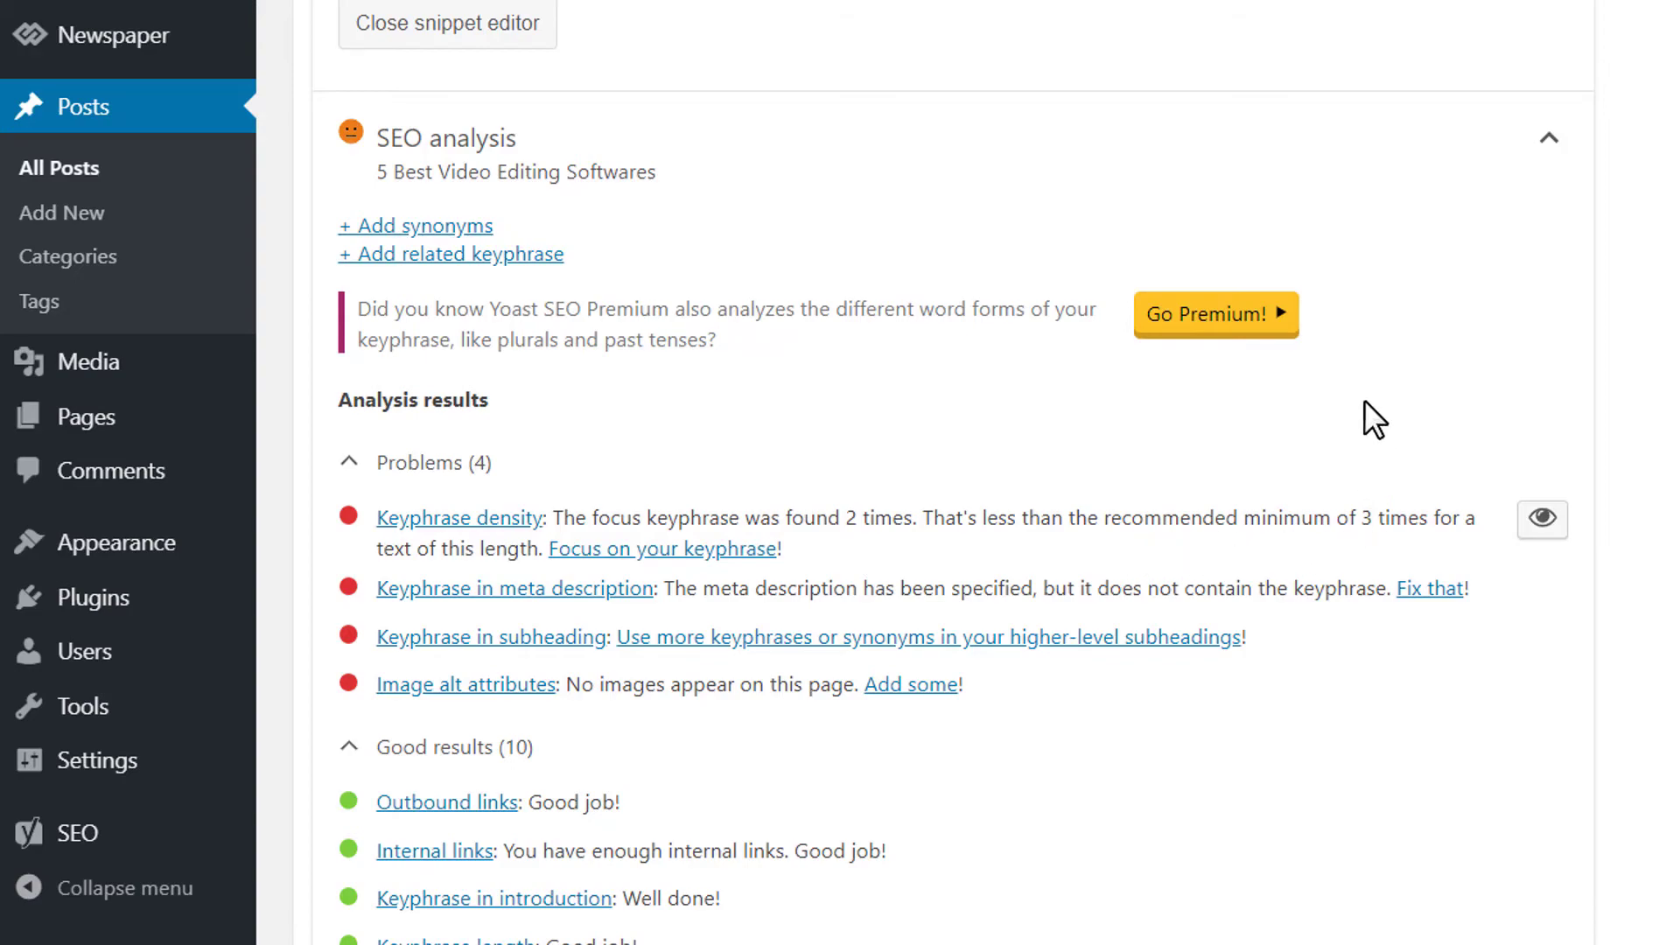
Add "So, these are the 5 Best Video Editing Softwares" to the end of the closing paragraph above "READ MORE ARTICLES:)".
scroll(1470, 366, "up", 20)
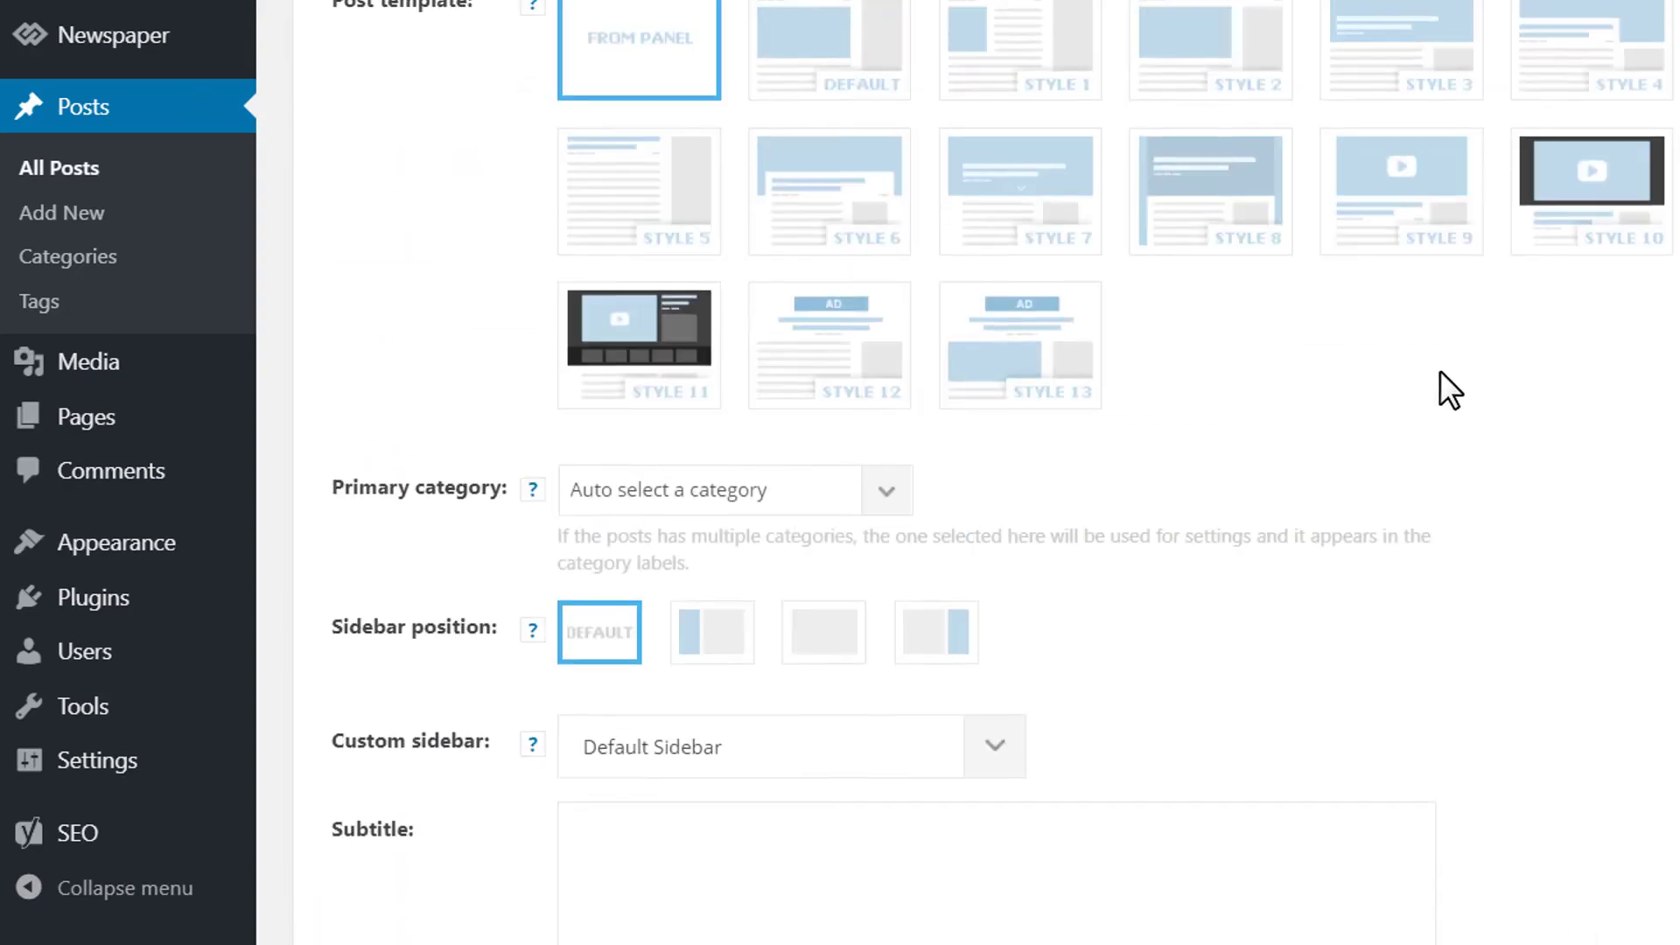
scroll(1441, 370, "up", 15)
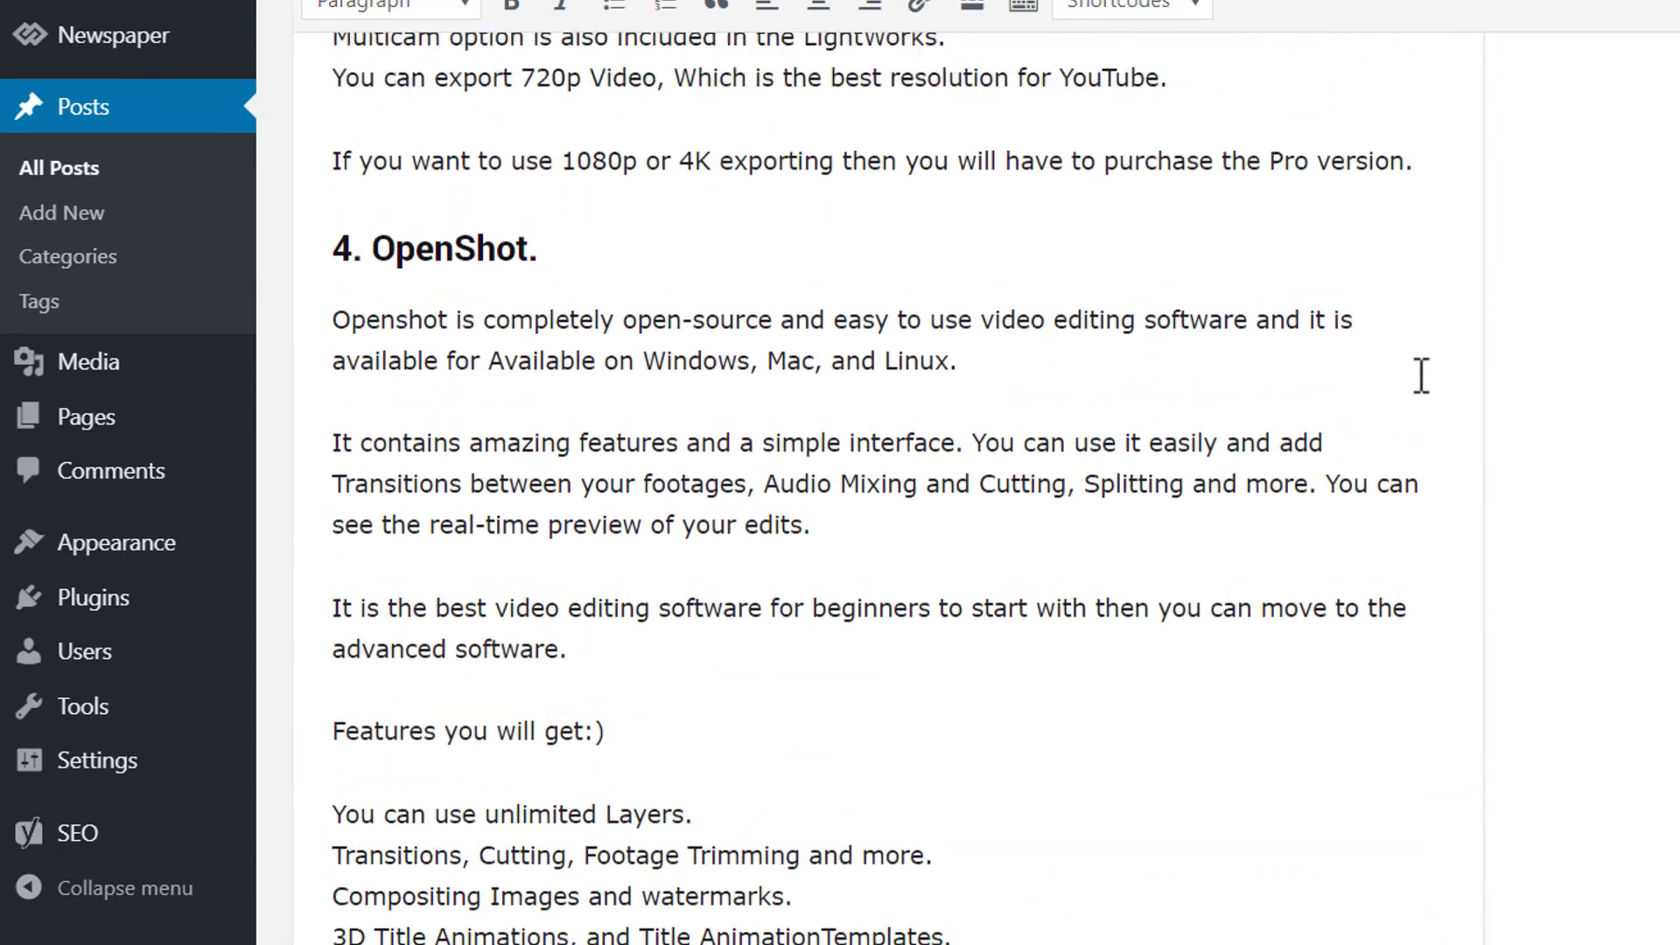
scroll(1313, 383, "up", 5)
scroll(913, 306, "up", 15)
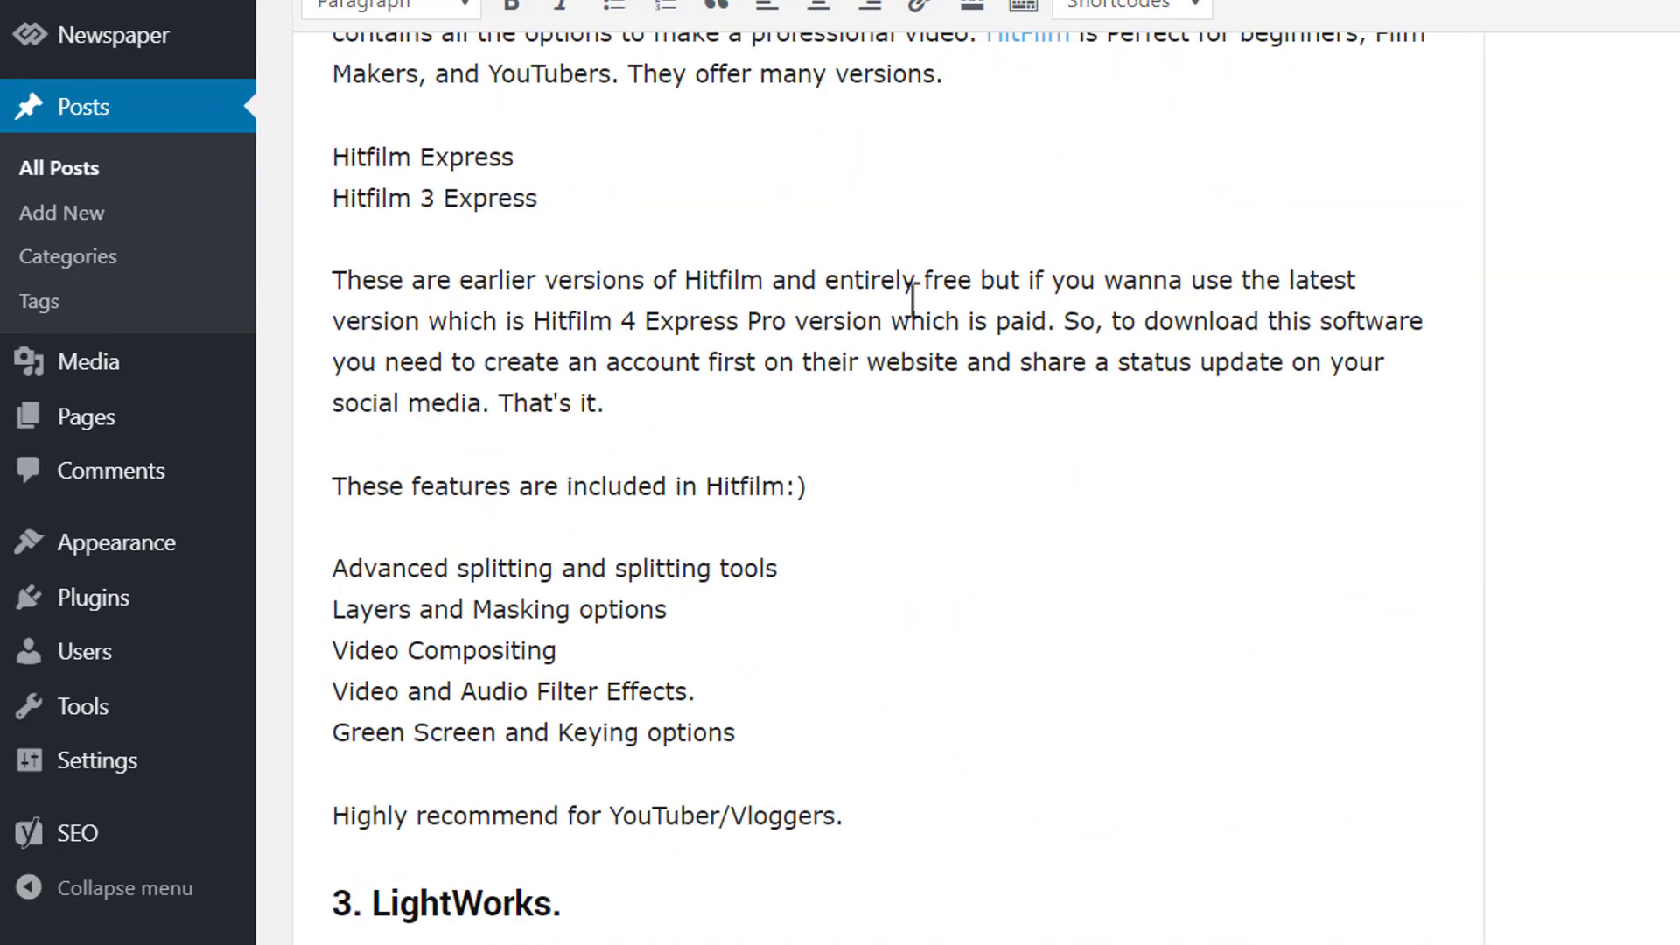
scroll(913, 302, "down", 6)
scroll(914, 300, "down", 10)
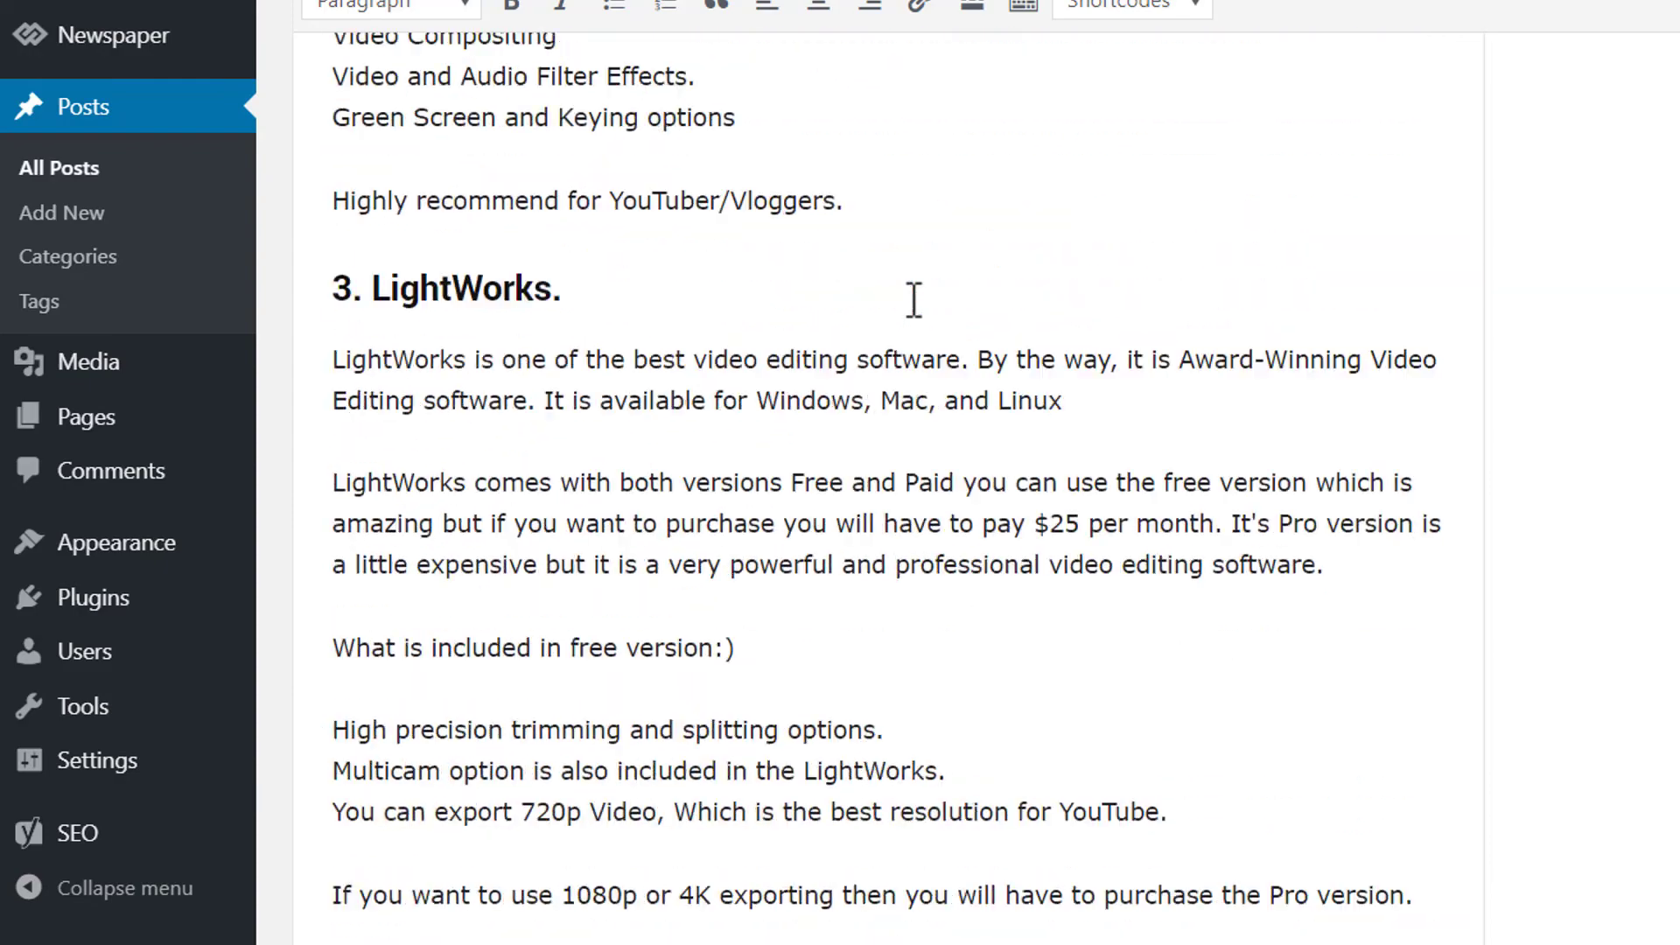
scroll(914, 300, "up", 2)
scroll(1006, 280, "down", 14)
scroll(1106, 259, "down", 6)
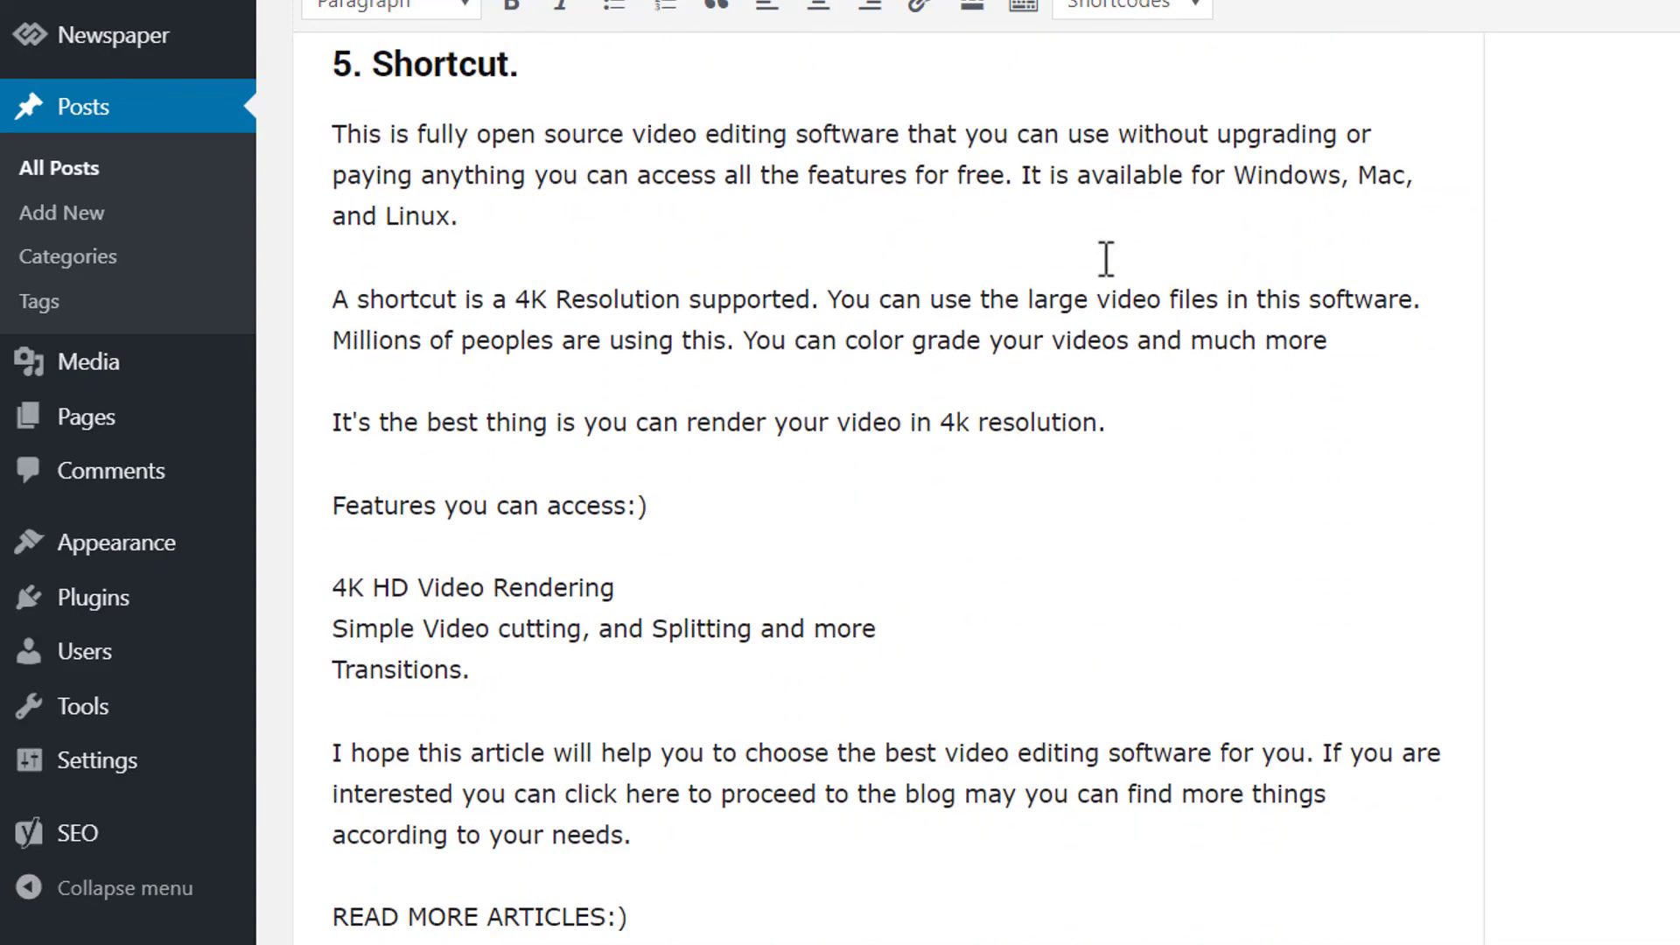
scroll(1106, 259, "up", 6)
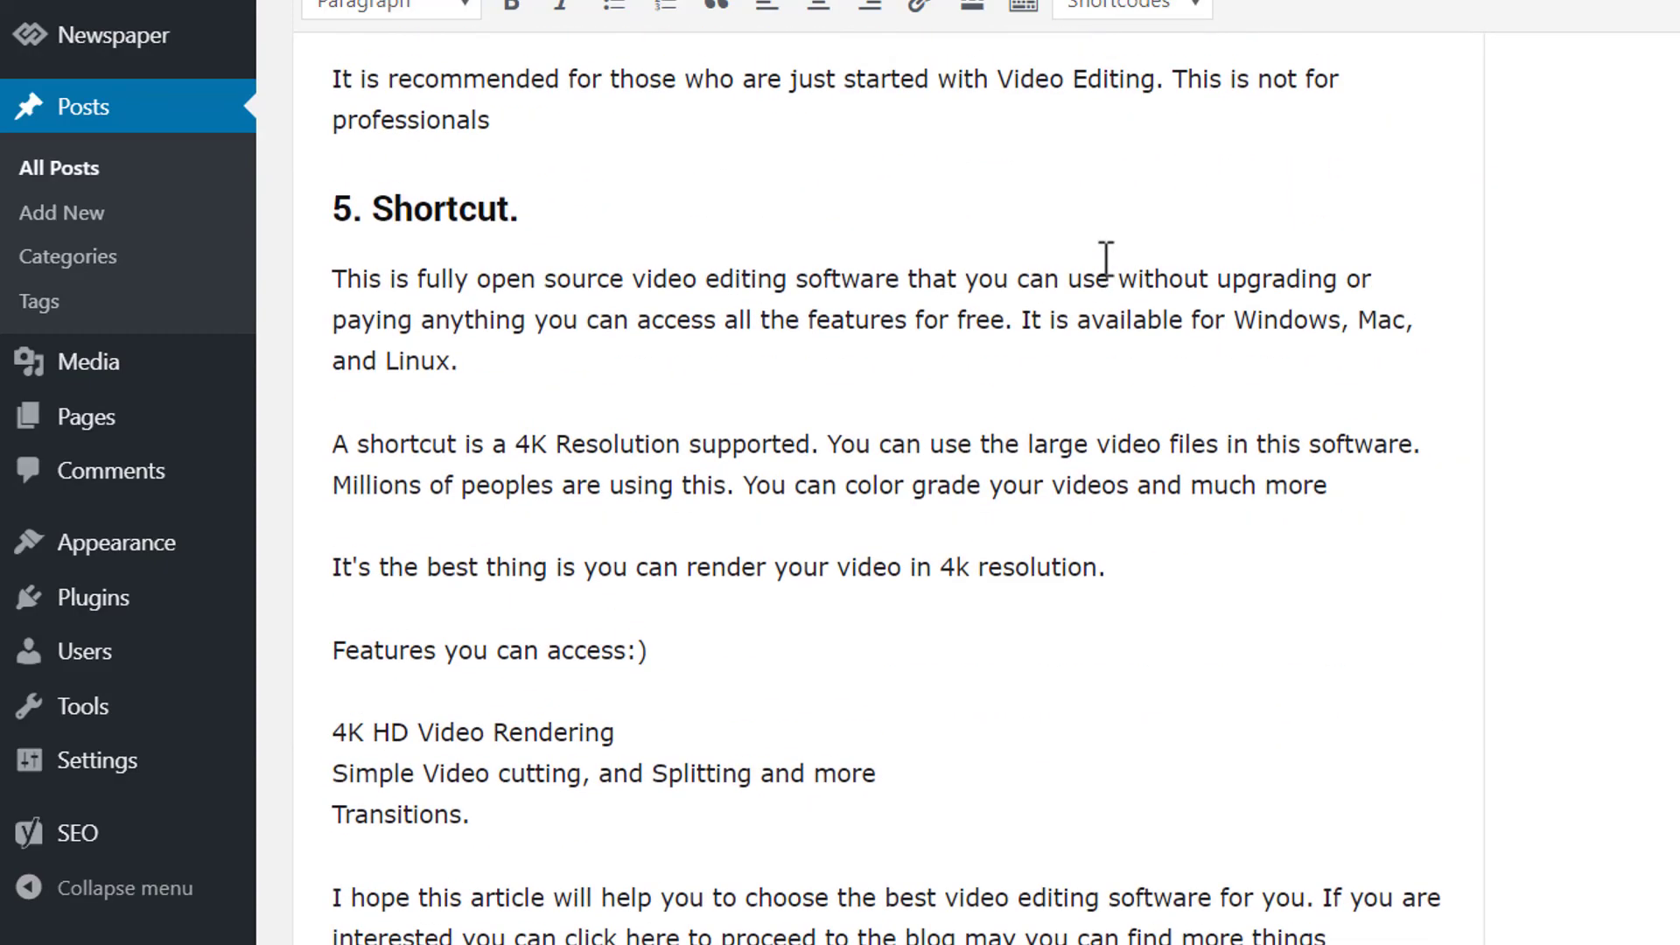
scroll(1101, 255, "up", 7)
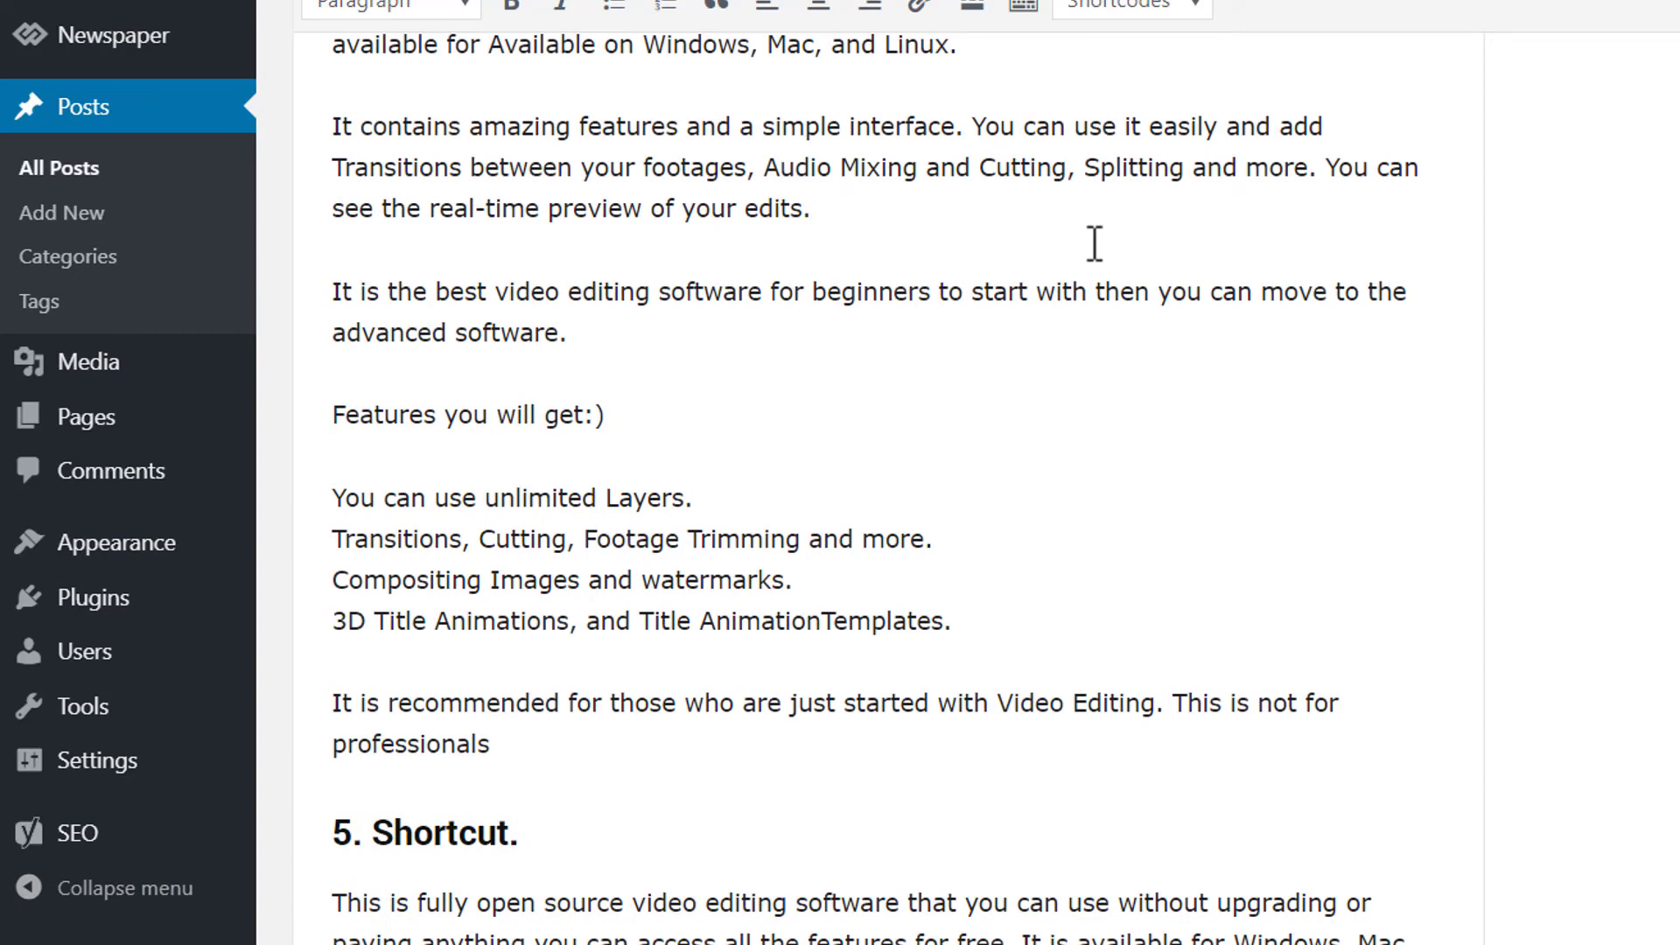
scroll(889, 206, "down", 15)
scroll(884, 195, "up", 6)
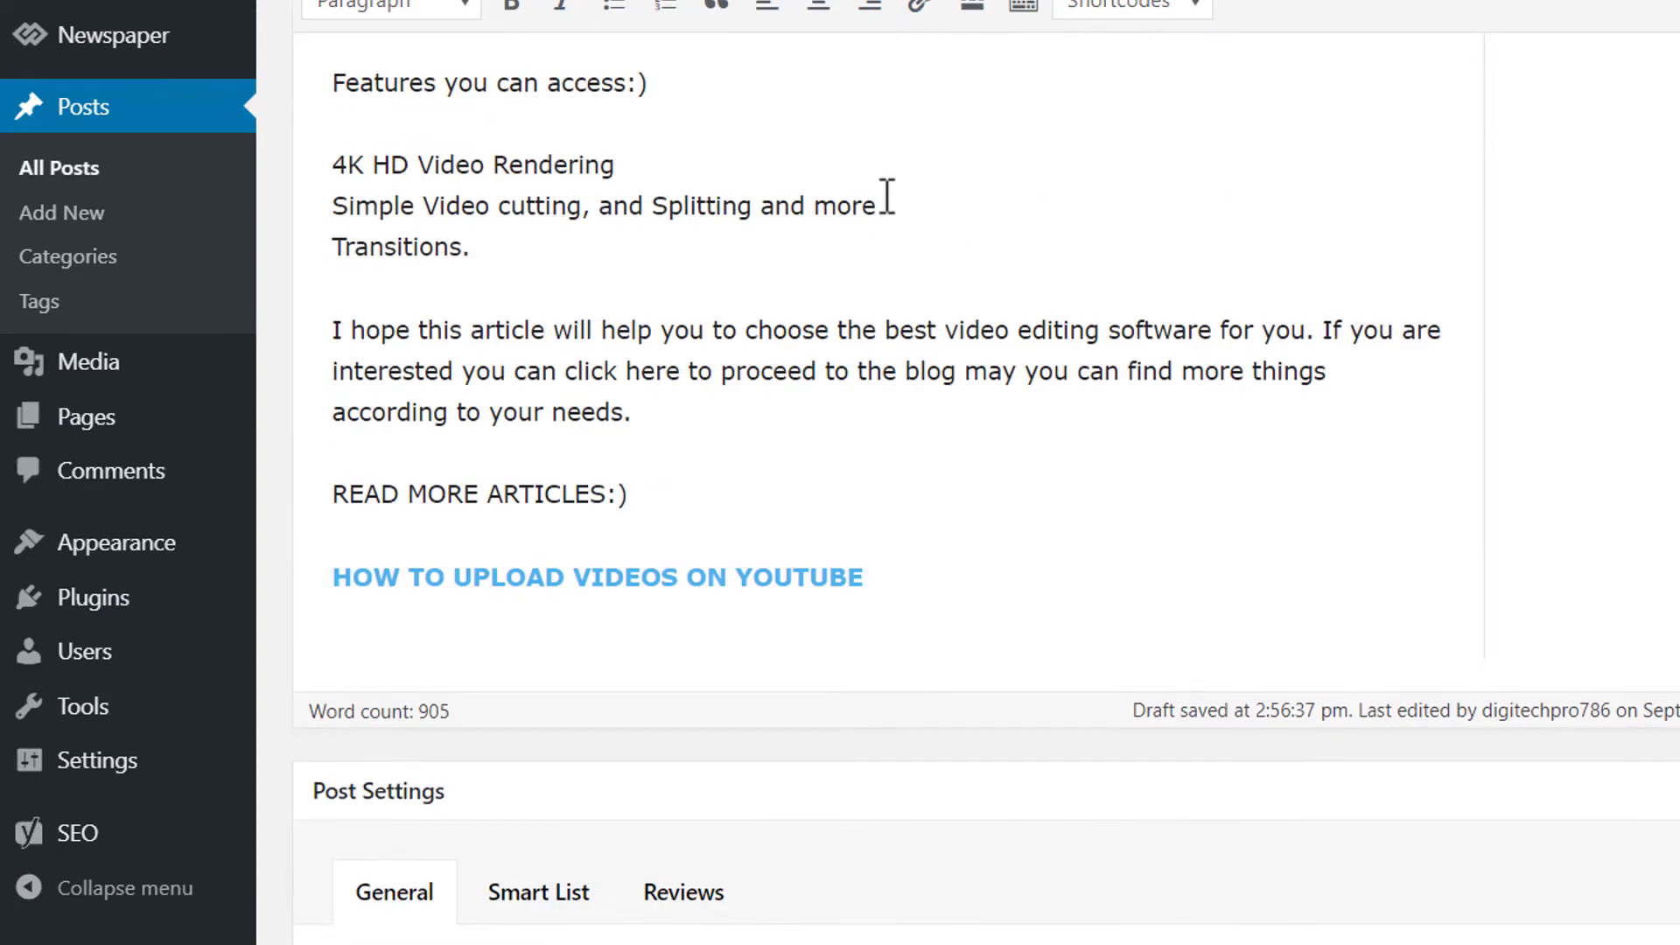
left_click(648, 580)
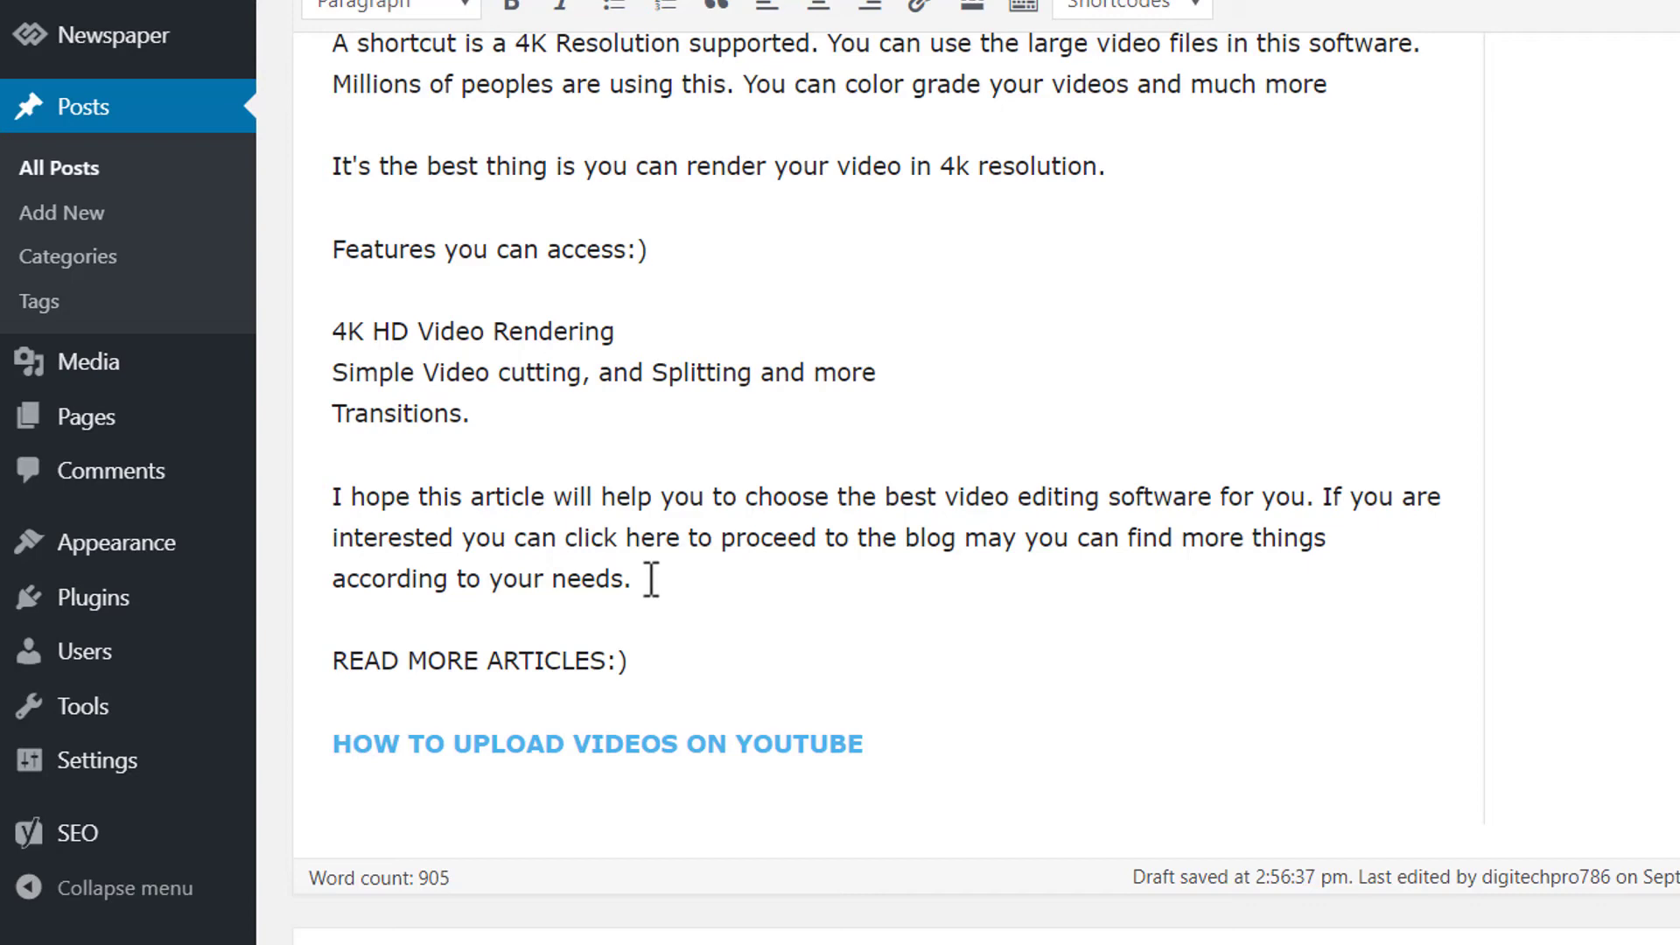
type("So, these are")
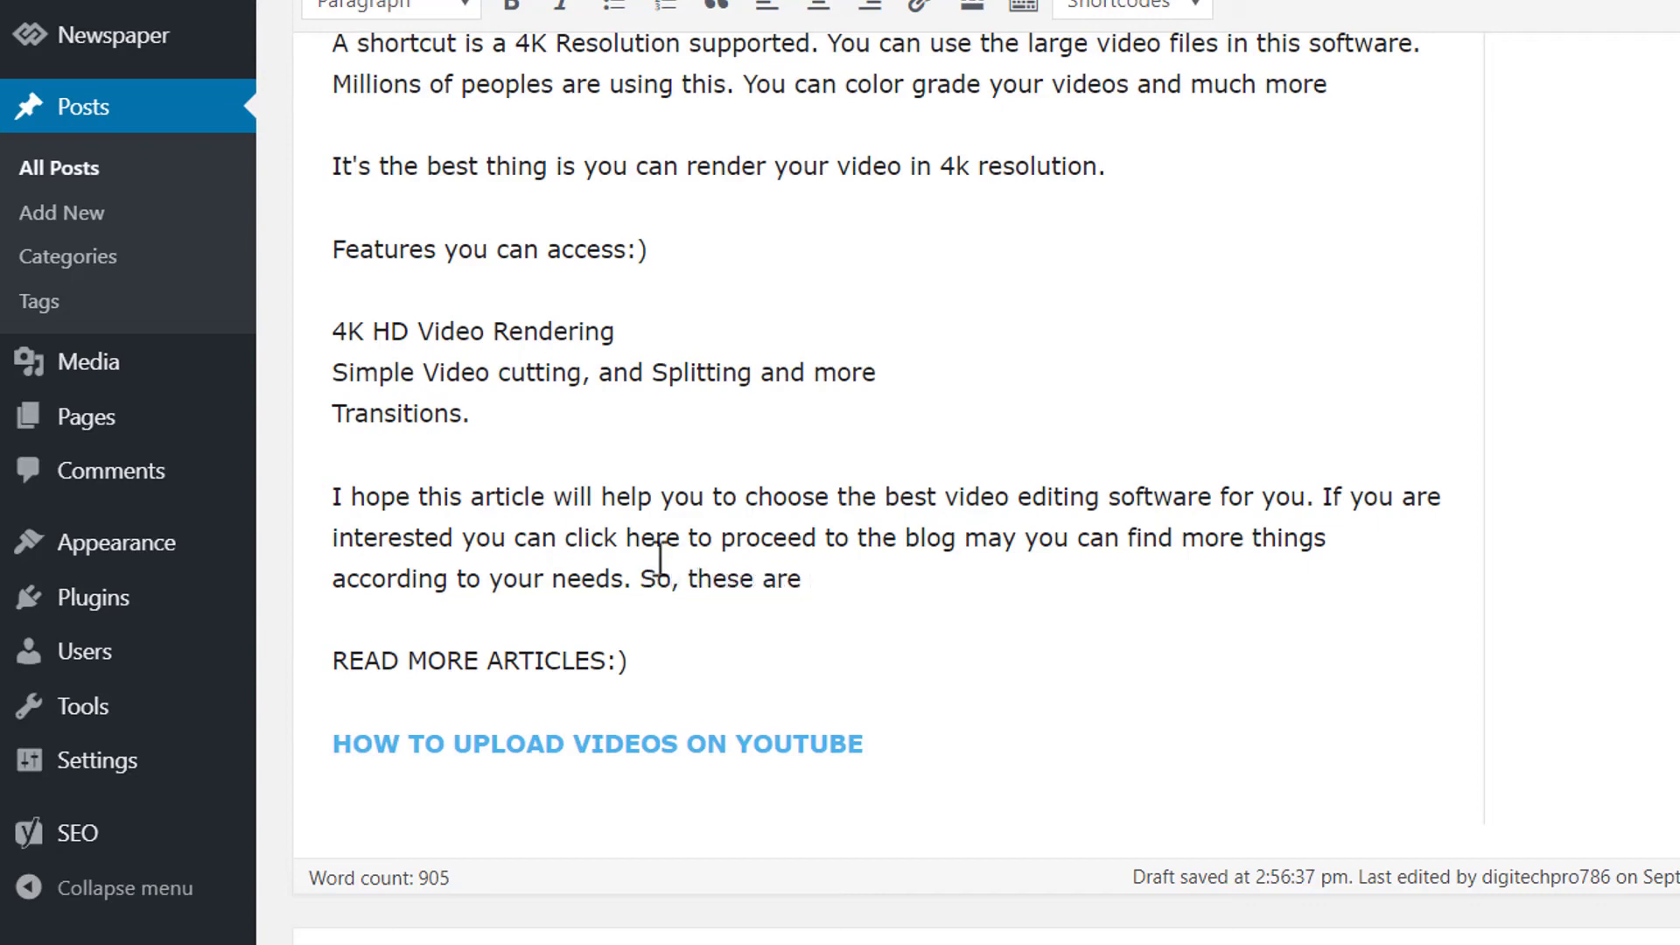
type(" the 5 Best Video Editing Softwares")
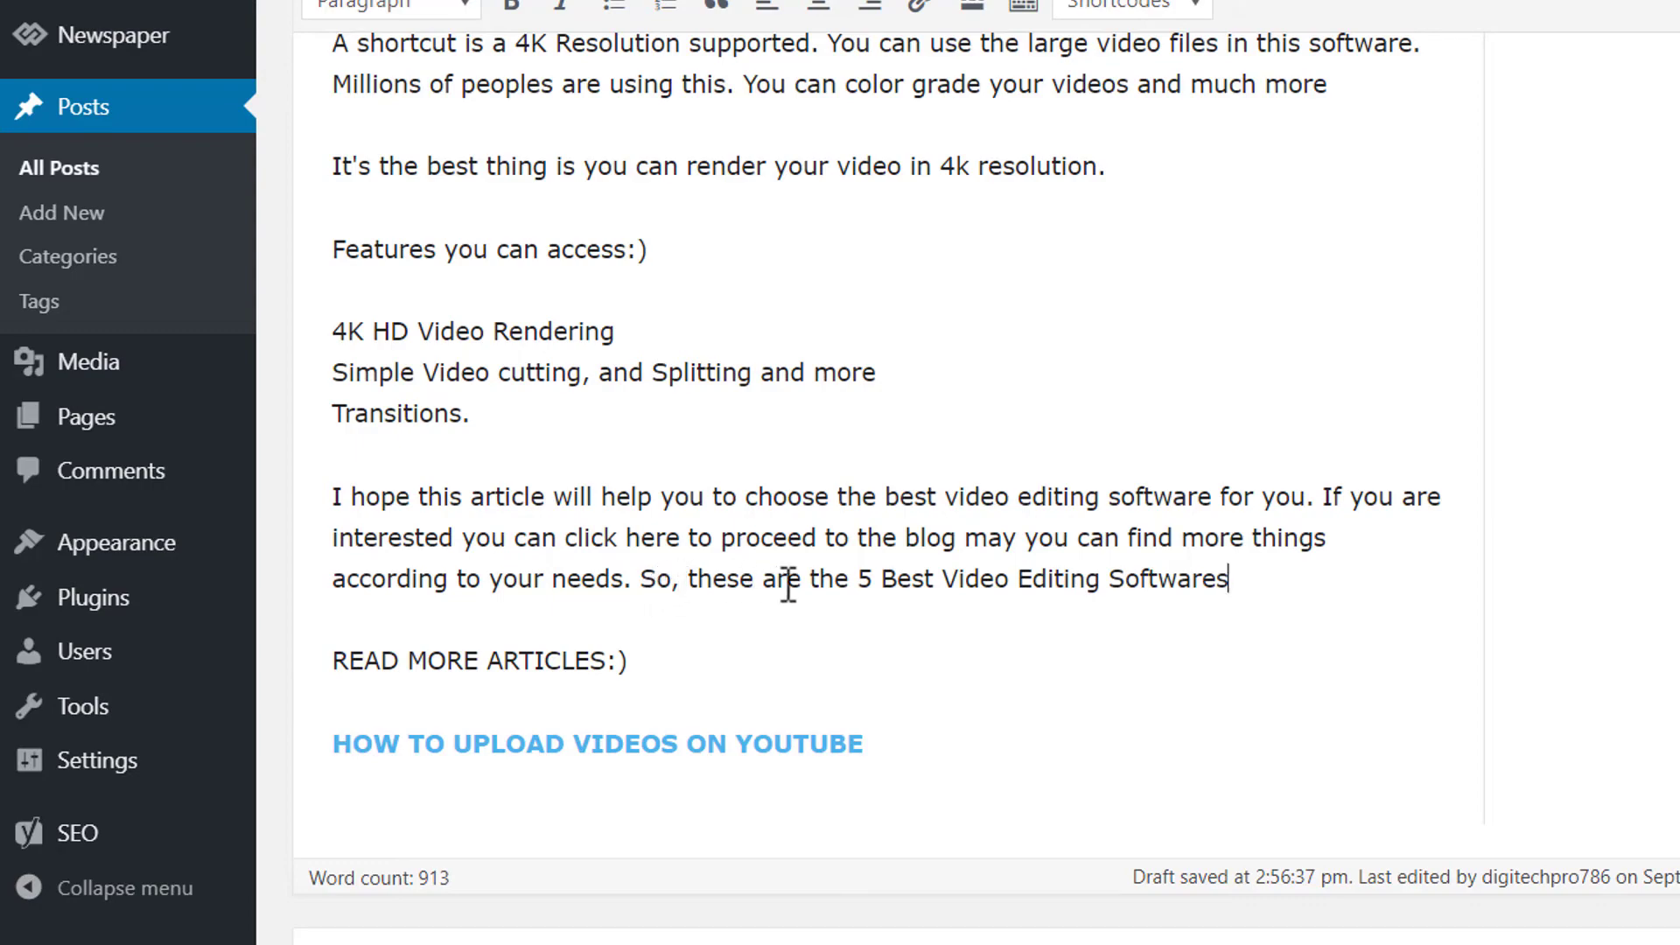
Check the overall SEO and readability ratings of the post and the remaining problems in the SEO analysis.
scroll(1073, 570, "down", 15)
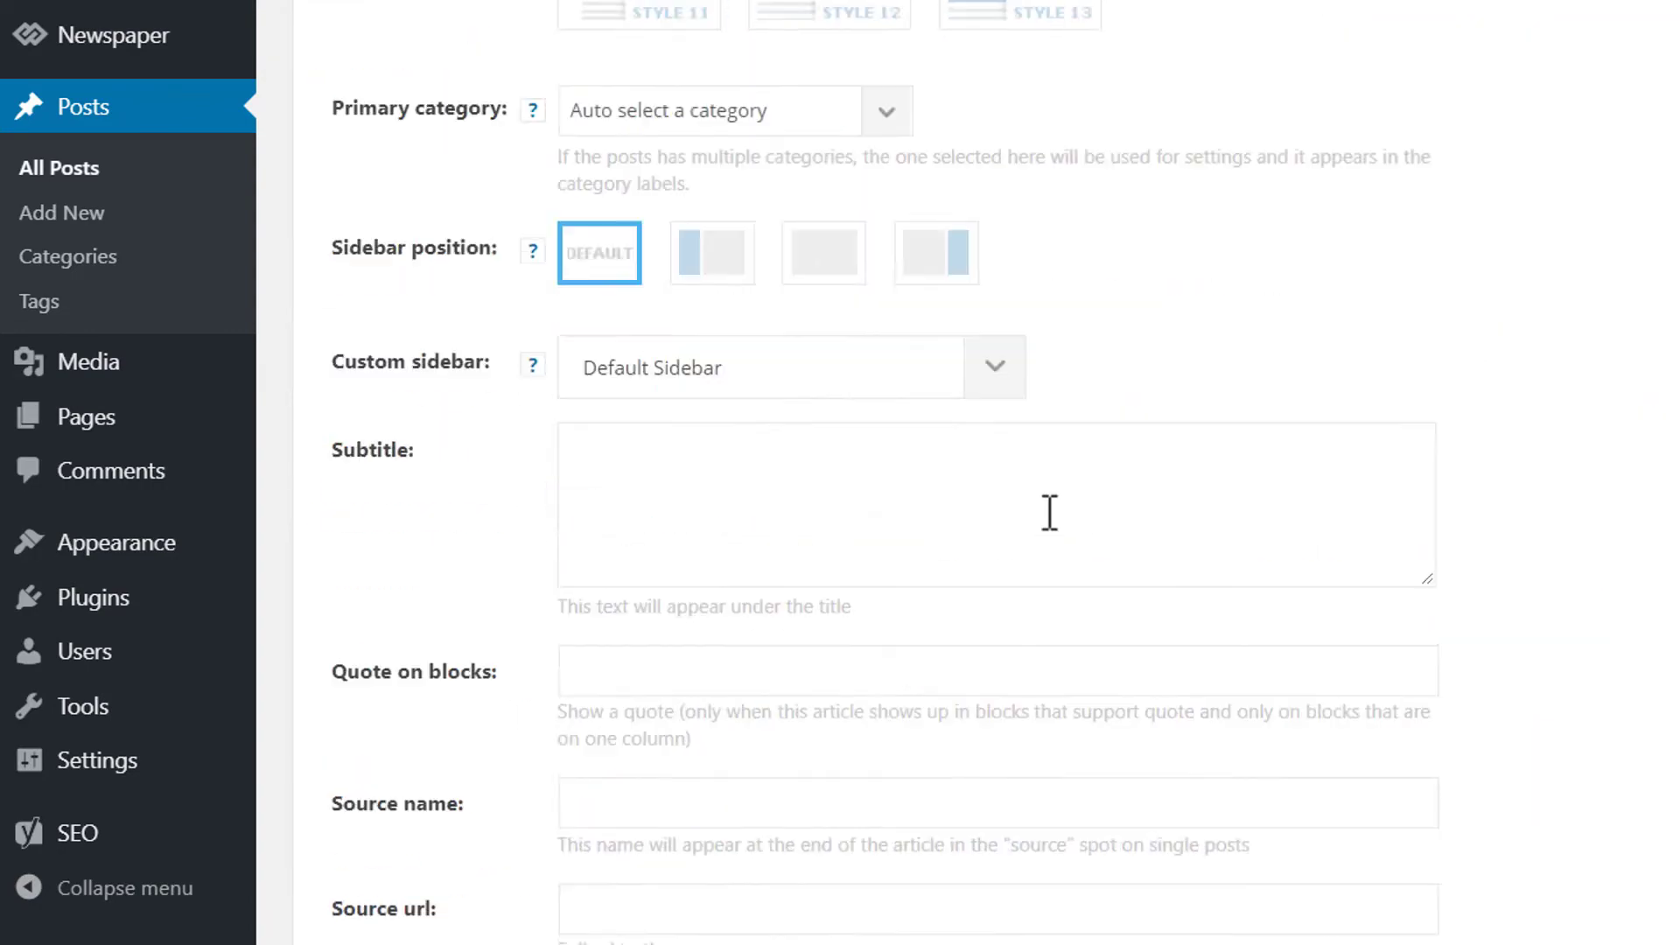
scroll(1050, 513, "down", 20)
scroll(1144, 664, "up", 11)
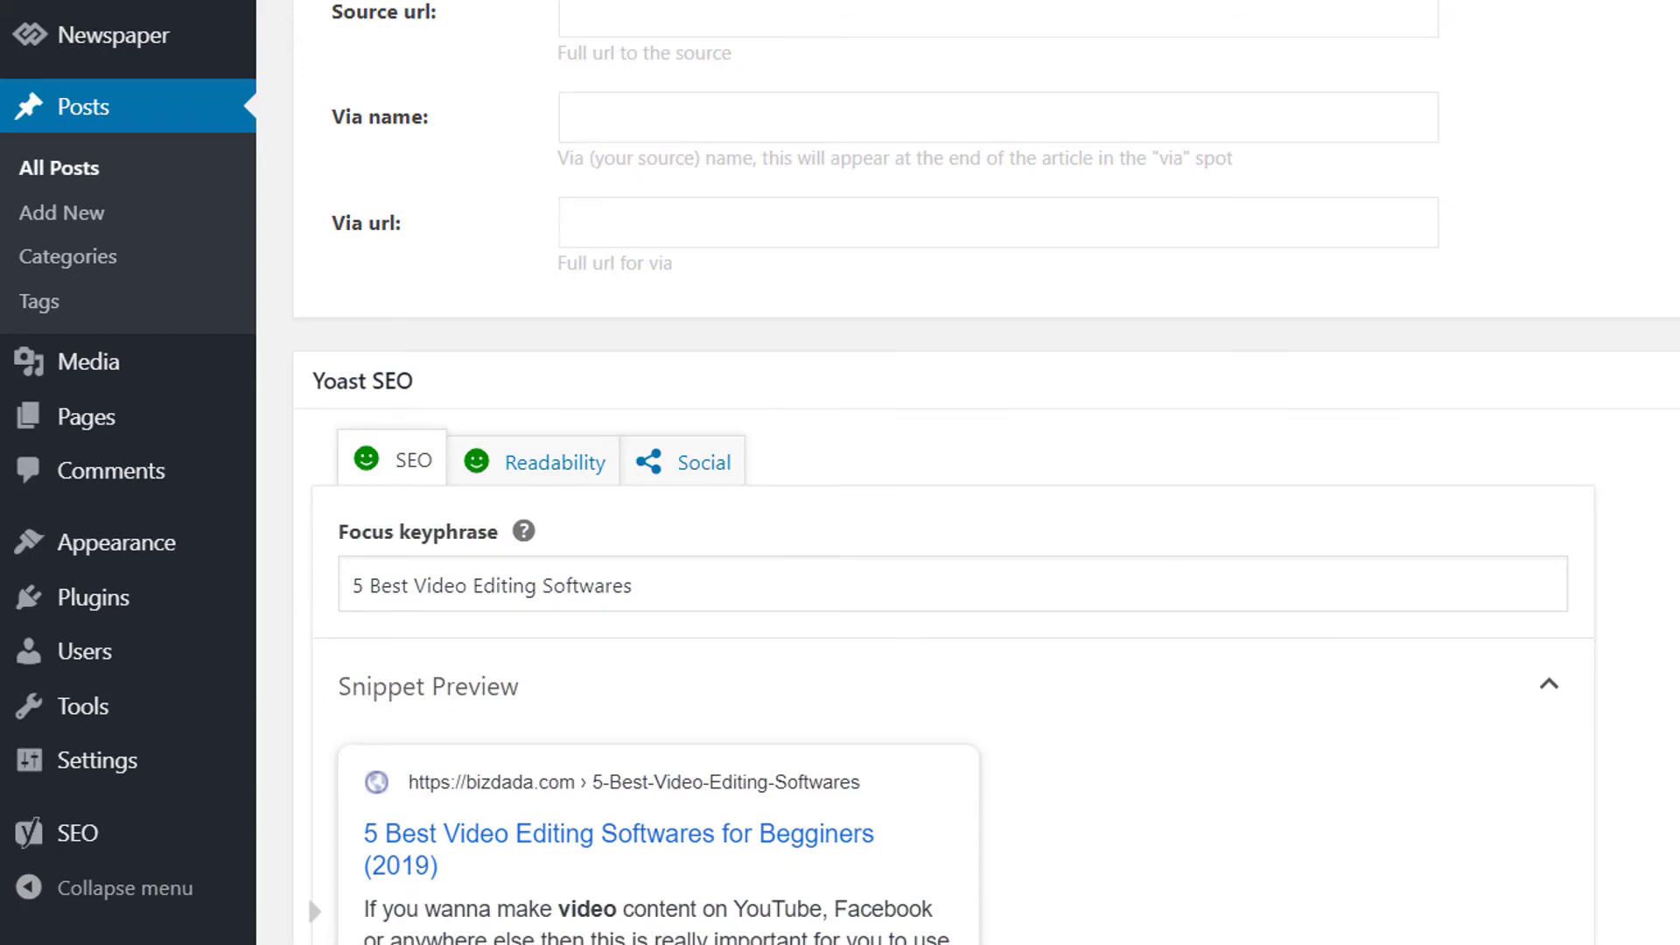
scroll(987, 472, "up", 10)
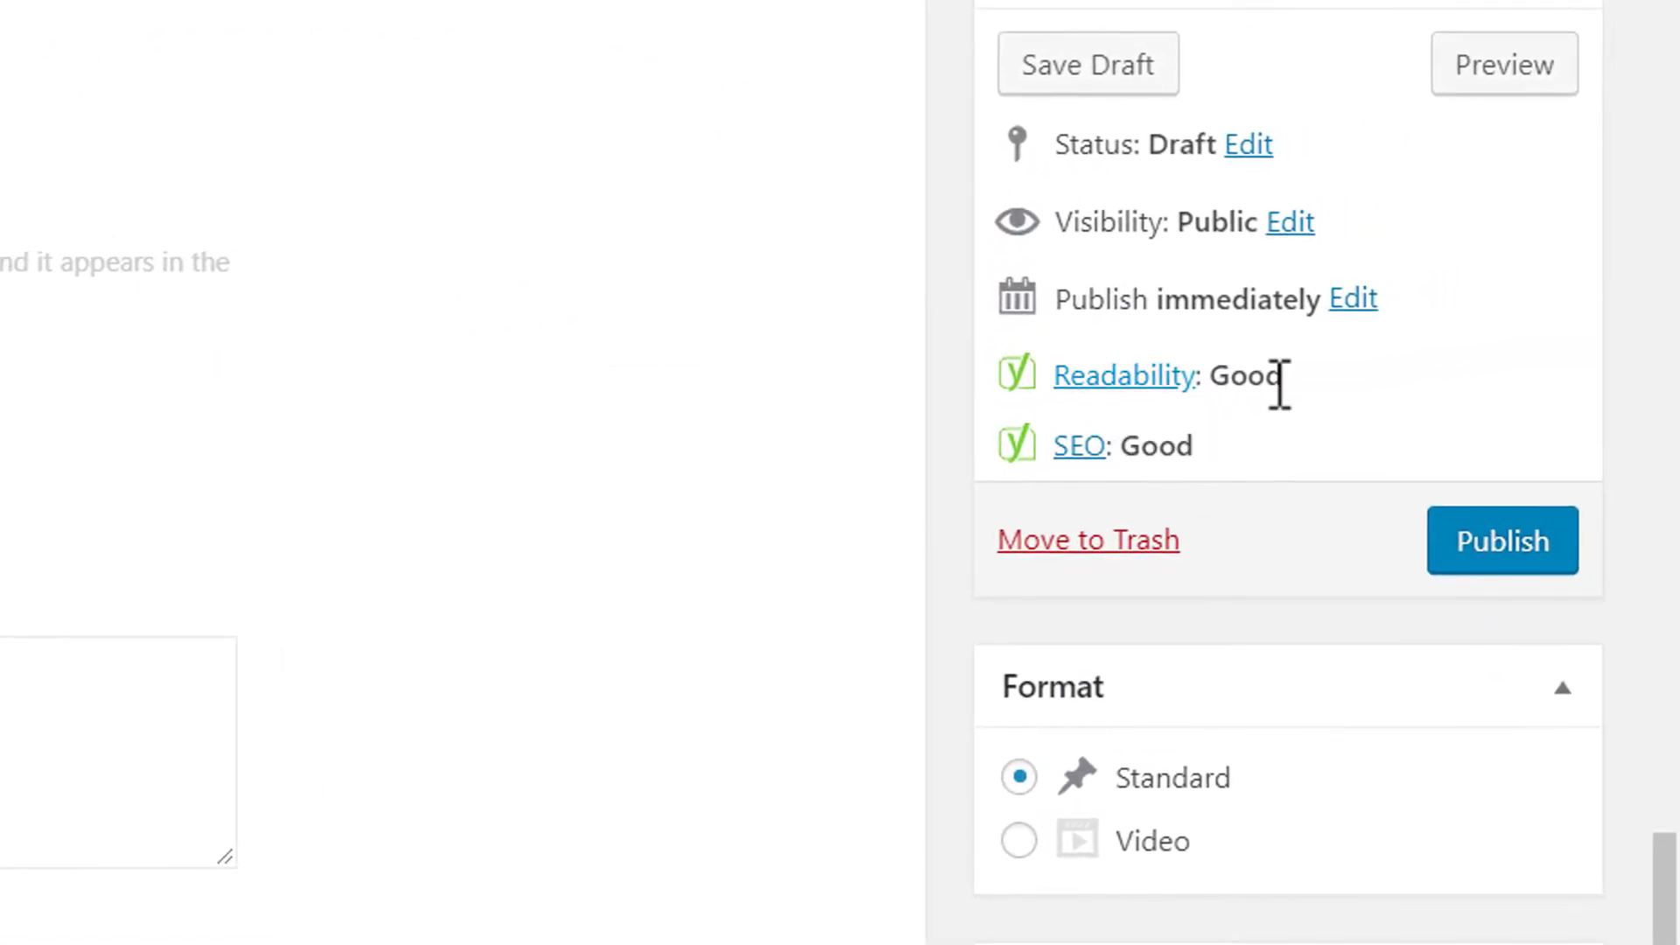
scroll(787, 267, "down", 10)
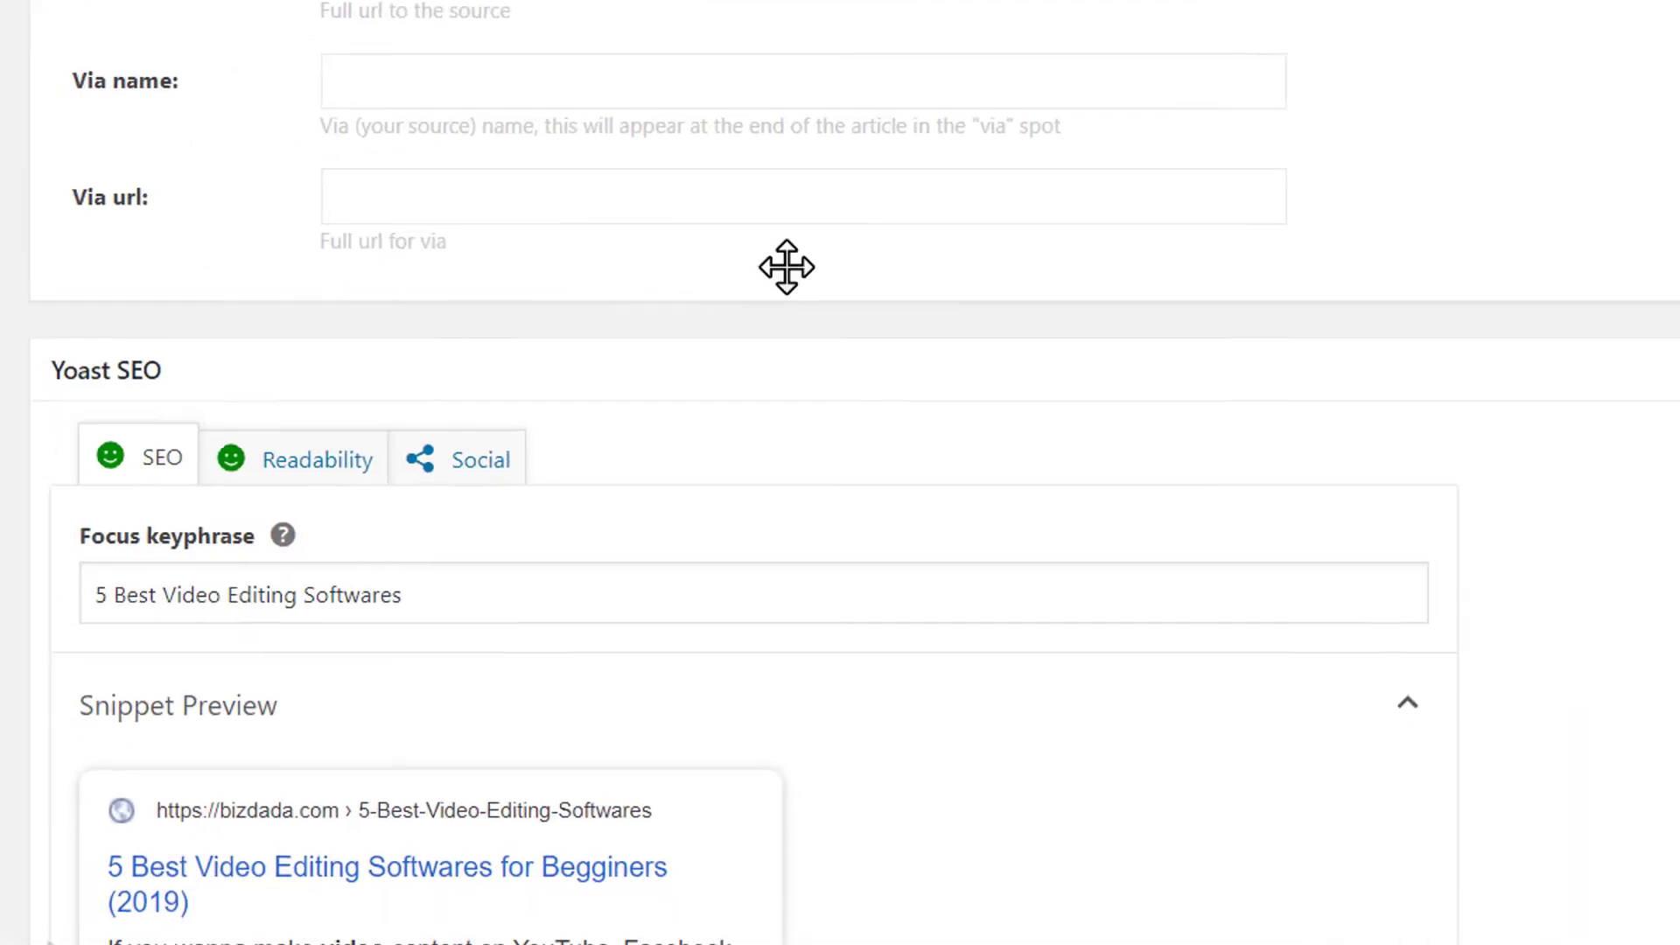
scroll(786, 267, "down", 6)
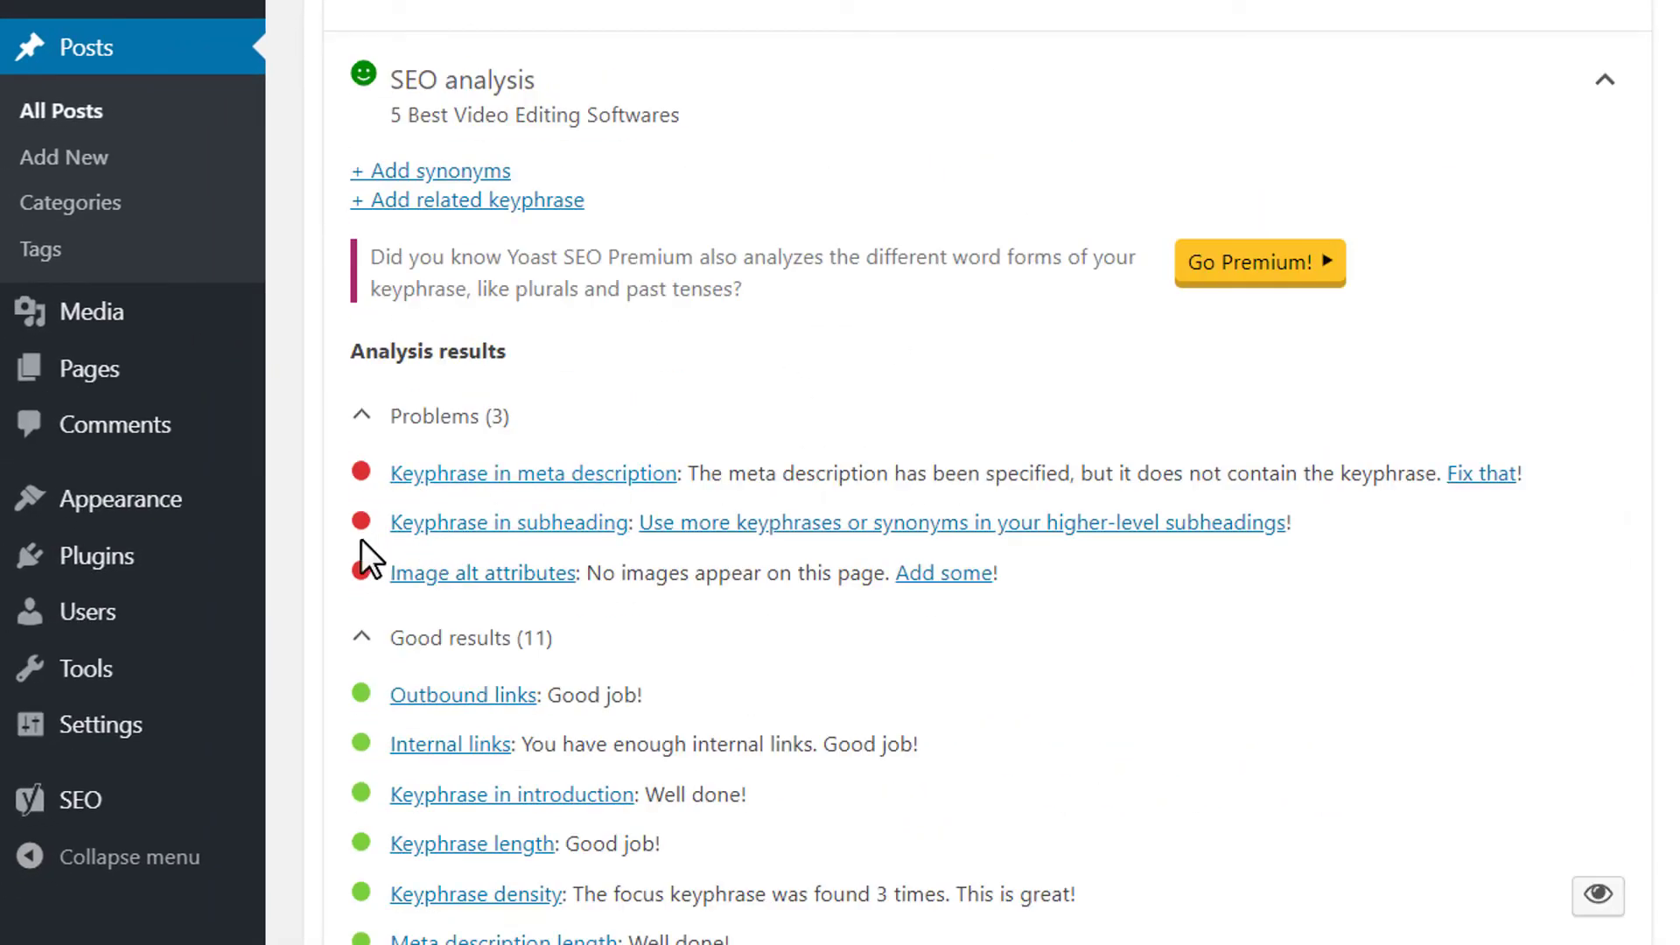
scroll(560, 612, "down", 6)
scroll(604, 560, "up", 8)
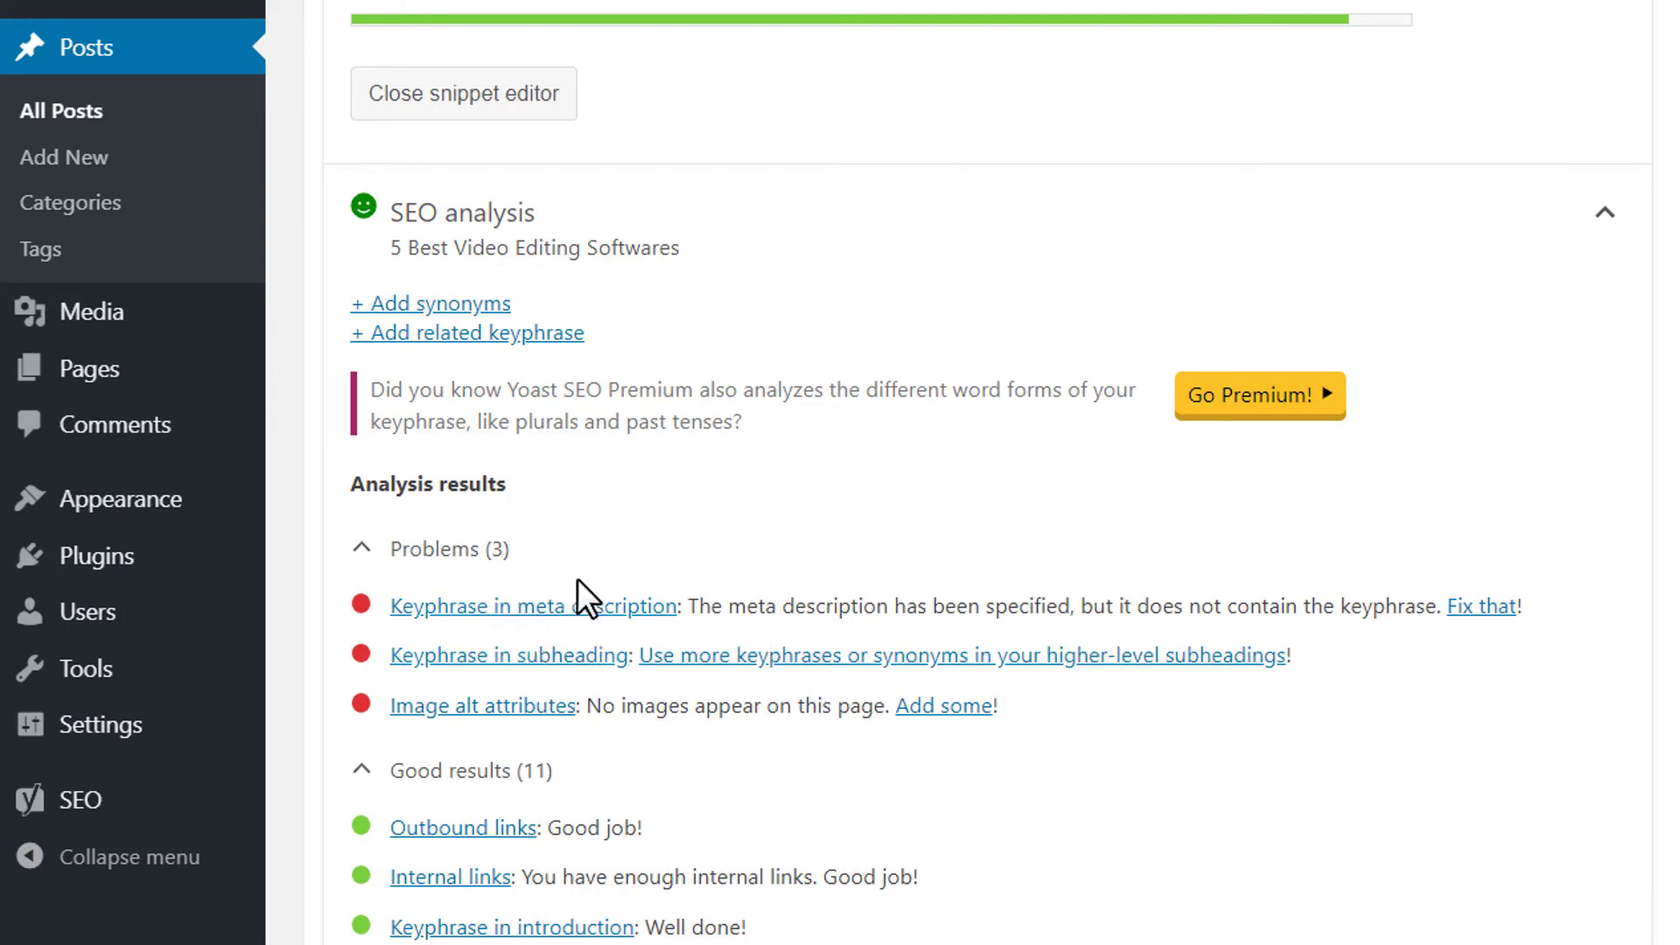
scroll(578, 584, "up", 3)
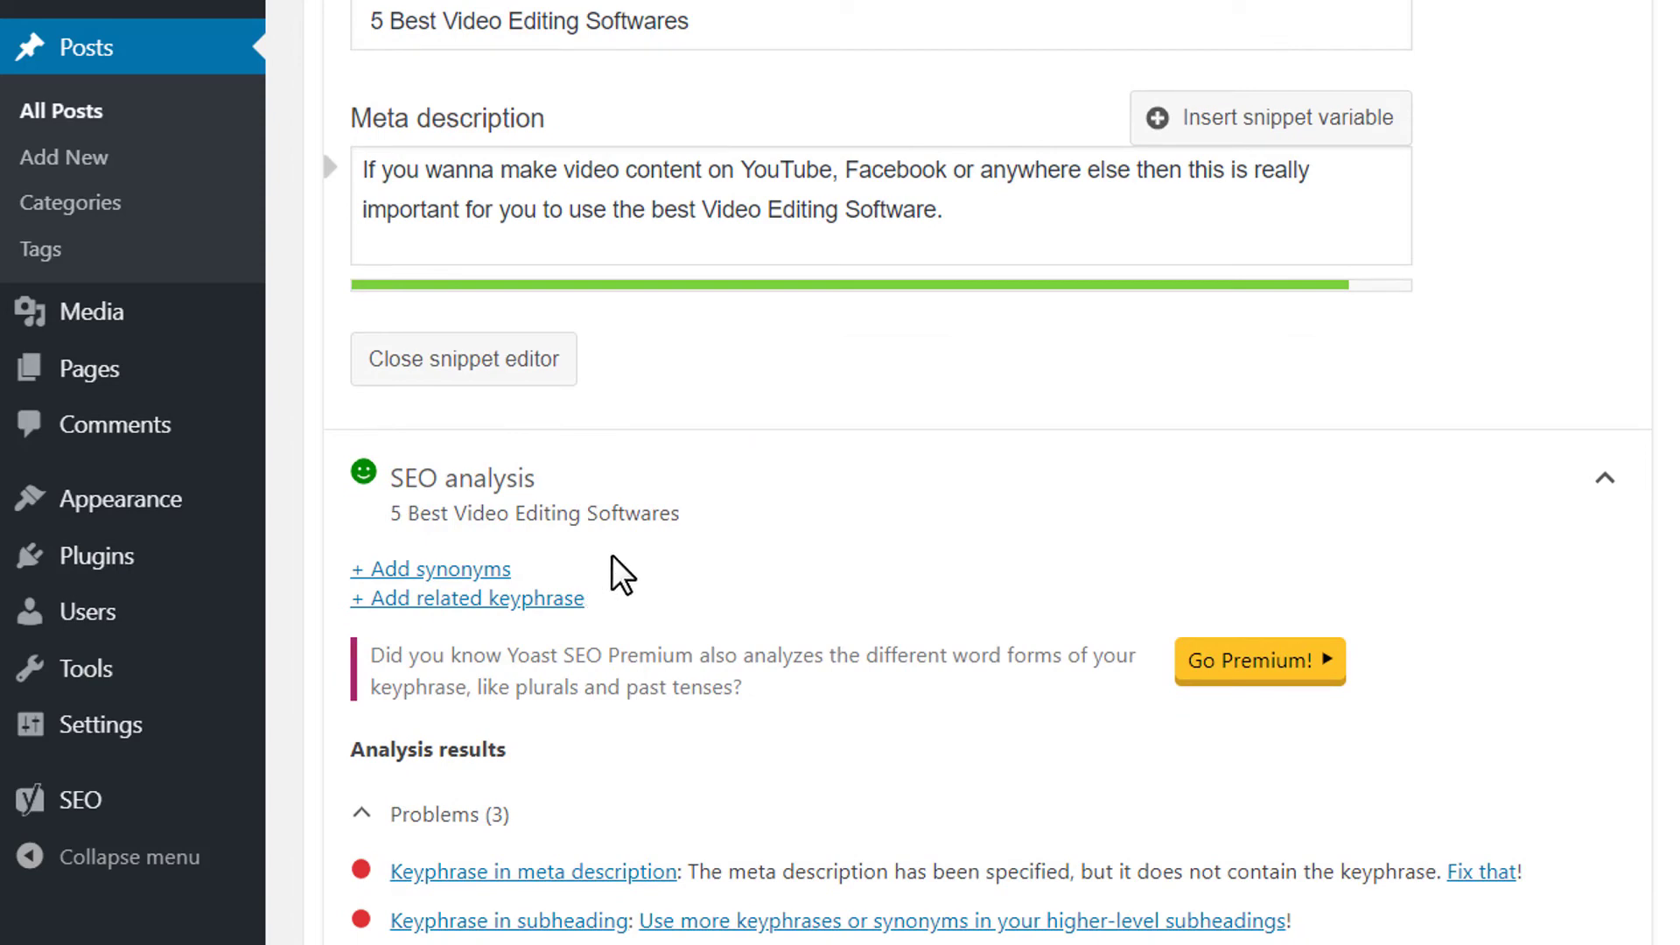
Examine the Yoast readability analysis results and return to the SEO results.
scroll(612, 555, "up", 12)
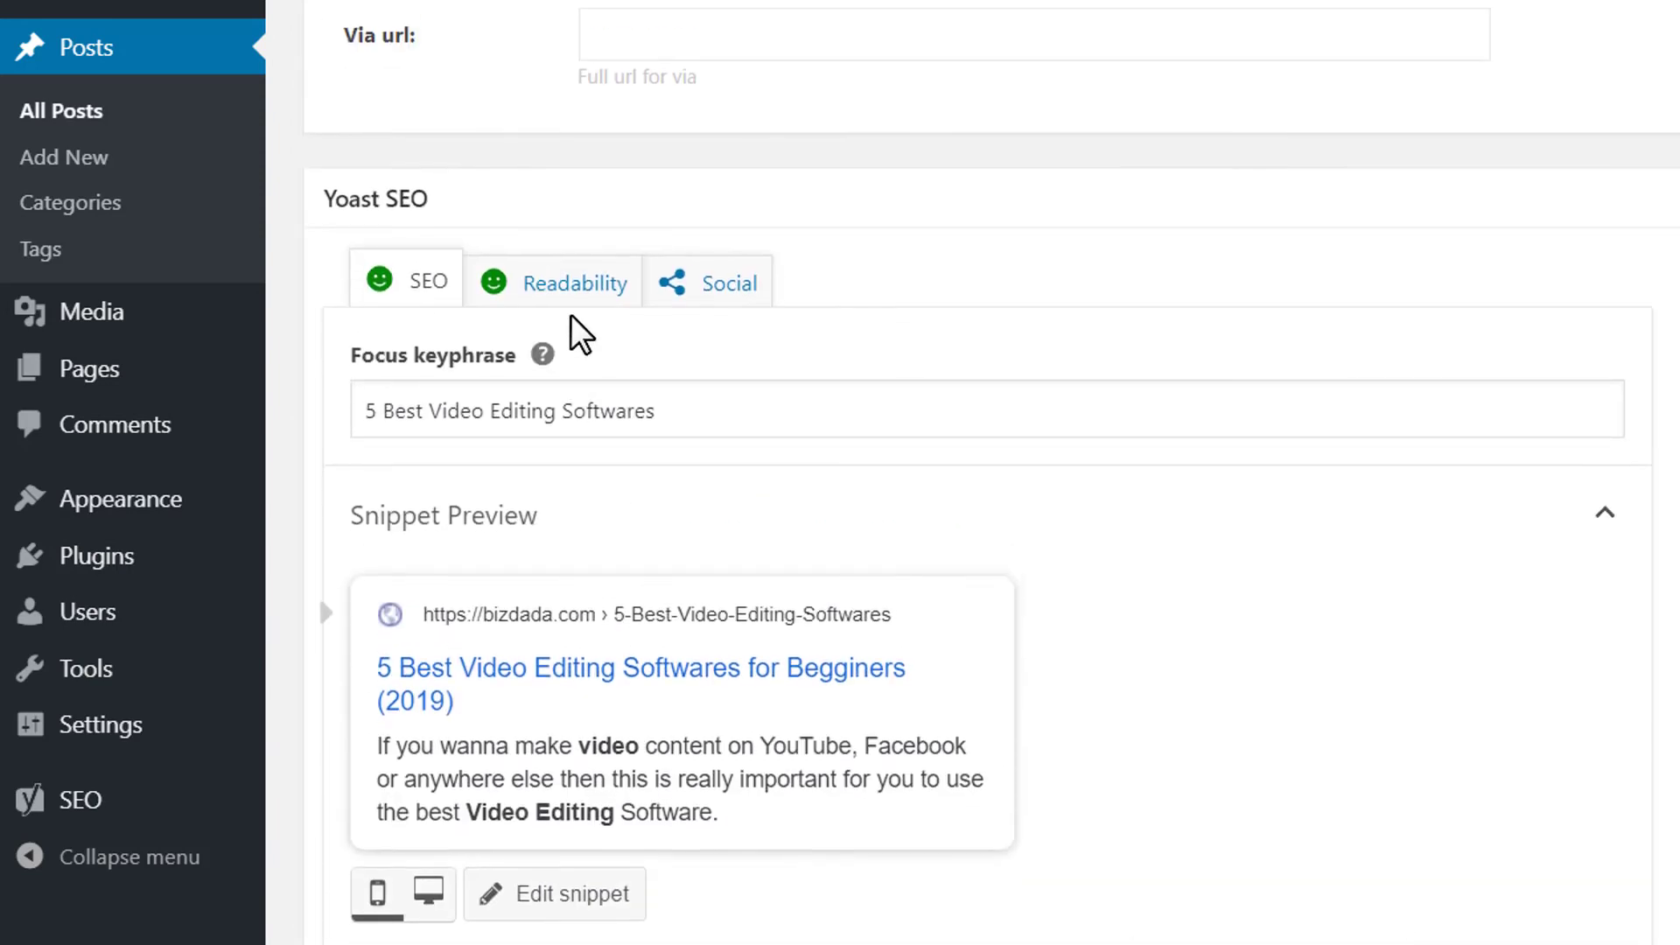
left_click(571, 292)
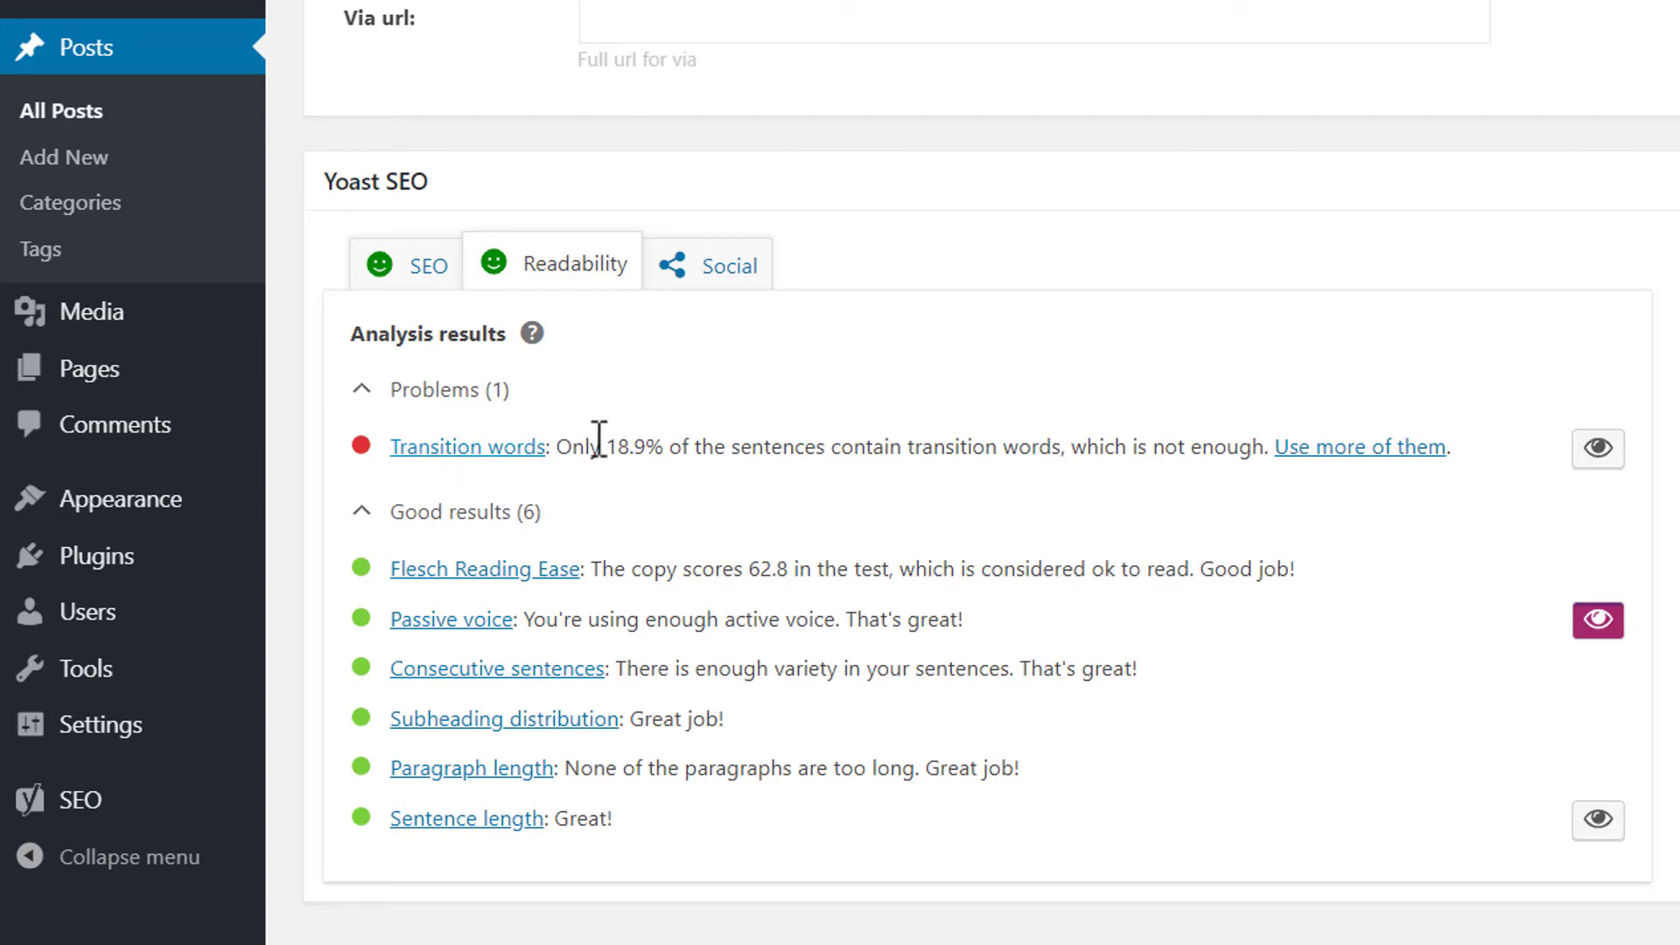
left_click(415, 279)
Insert "5" before "best Video Editing Software" in the meta description and recheck the keyphrase in meta description result.
scroll(568, 315, "down", 15)
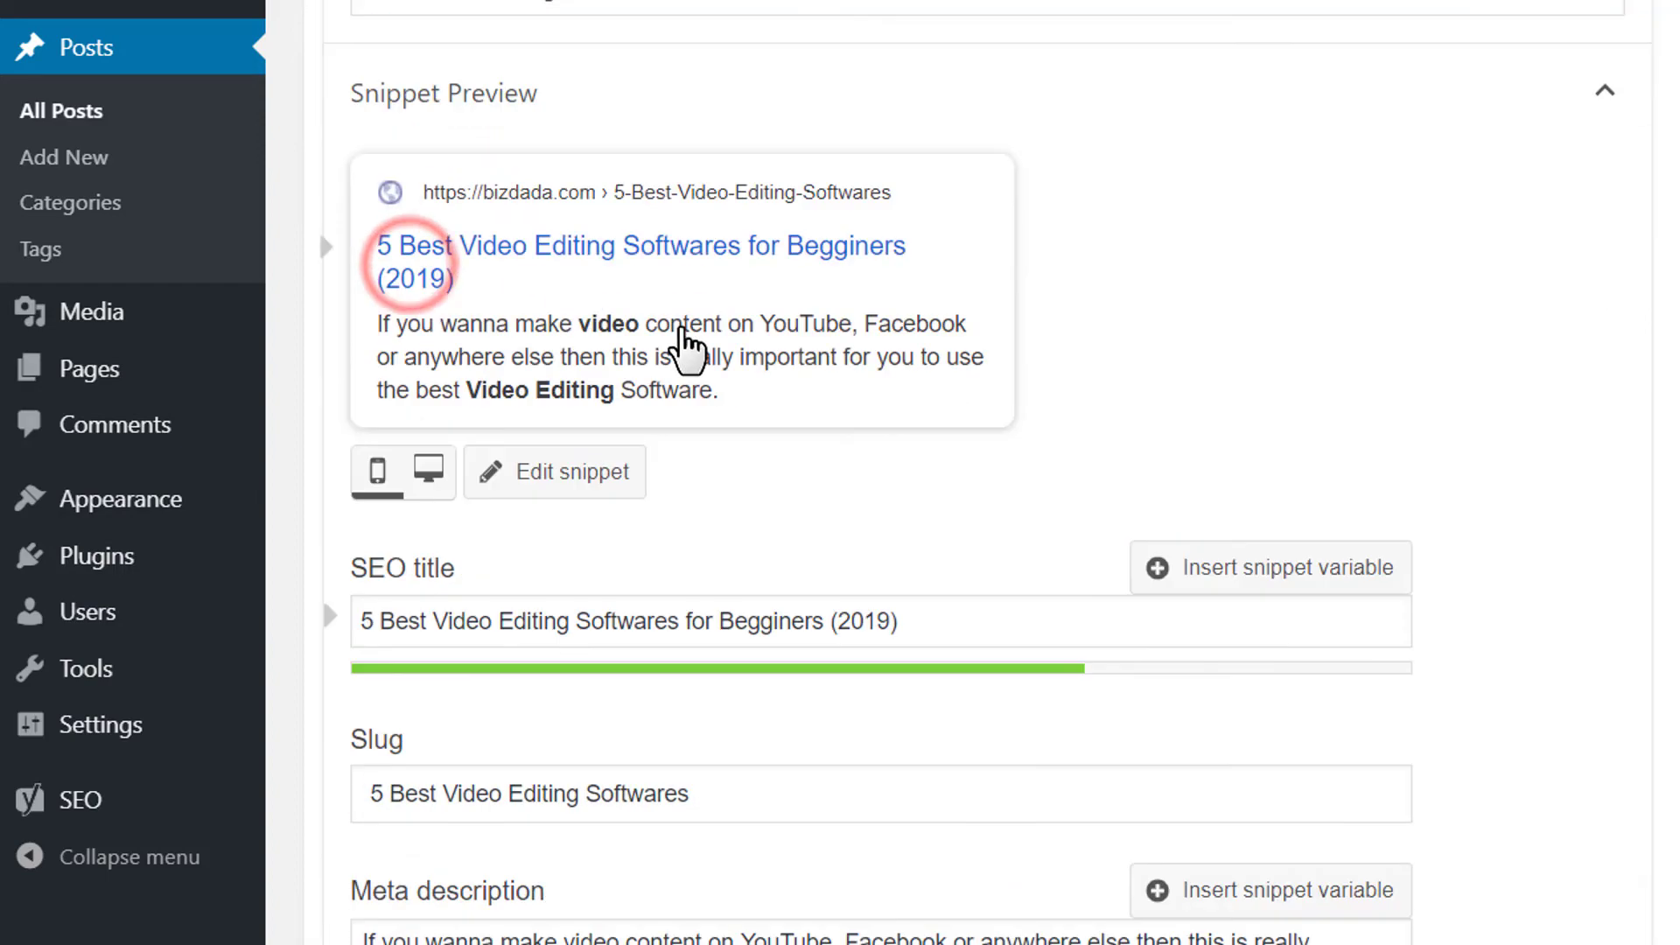
scroll(686, 329, "up", 5)
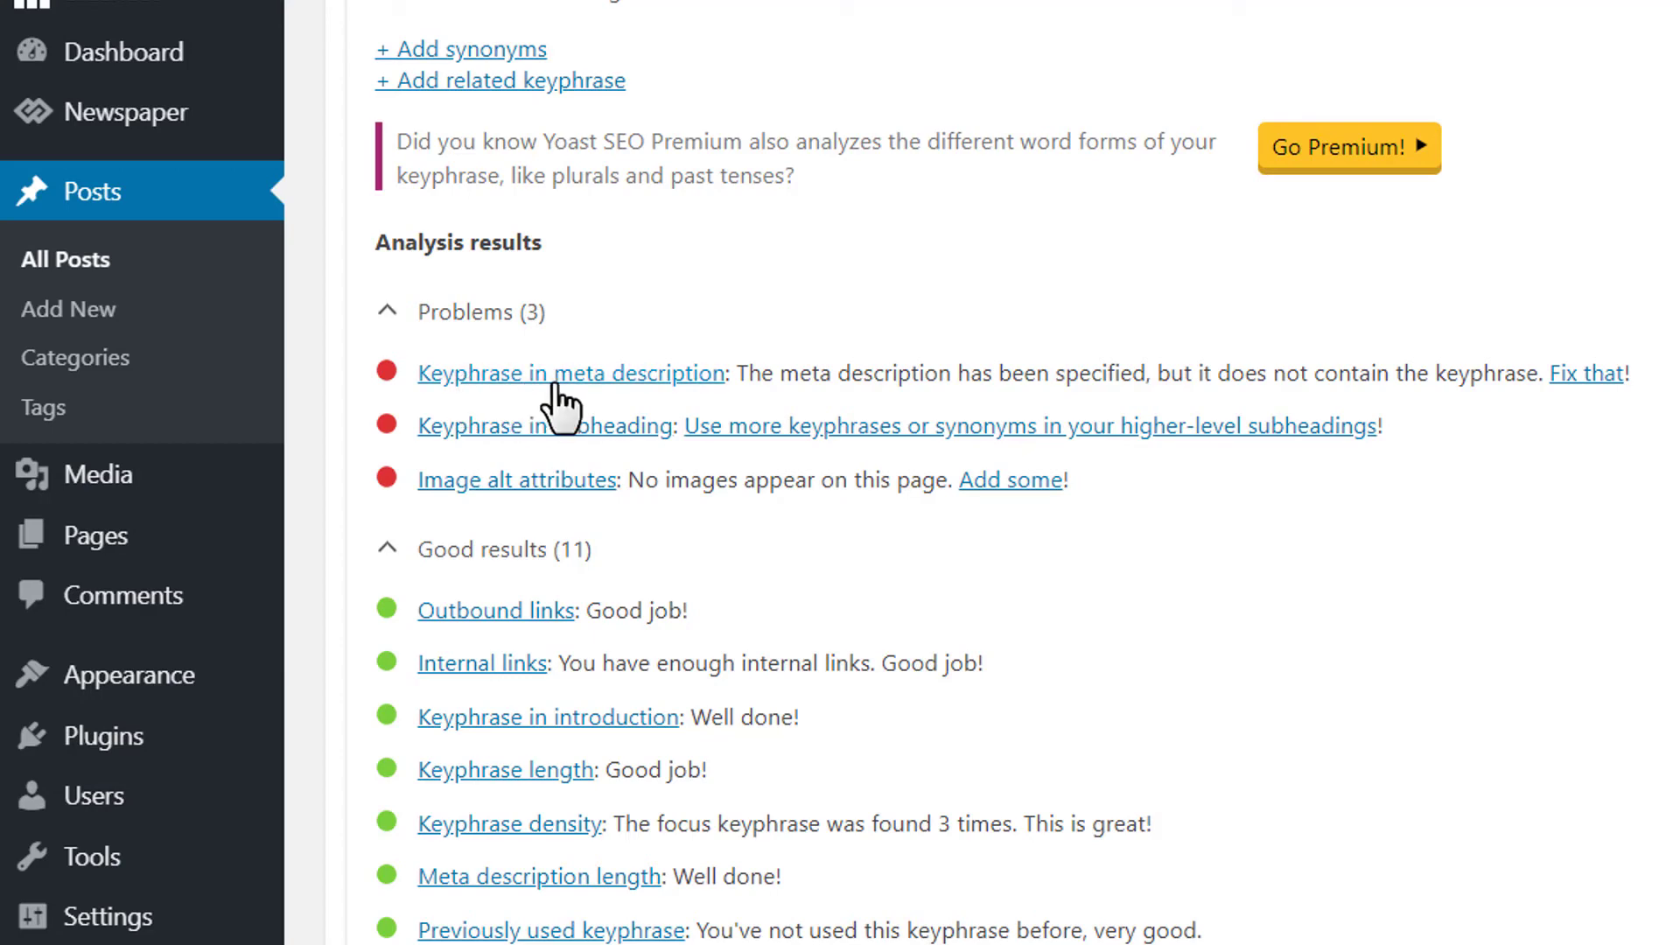
scroll(801, 460, "up", 3)
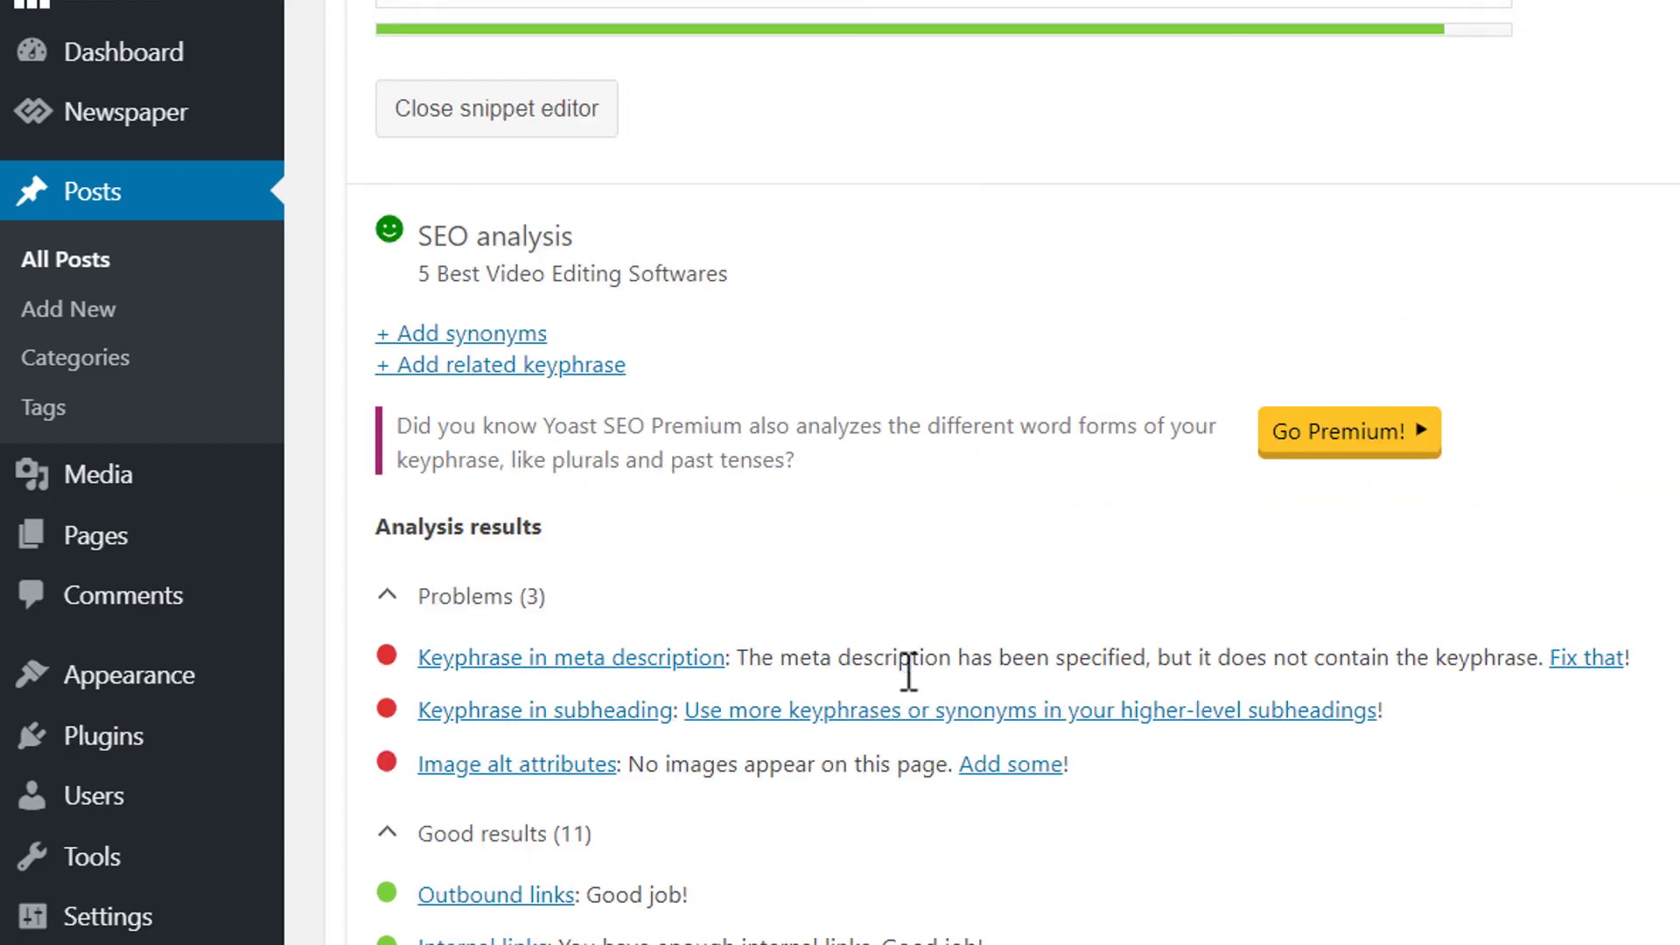
scroll(901, 670, "up", 7)
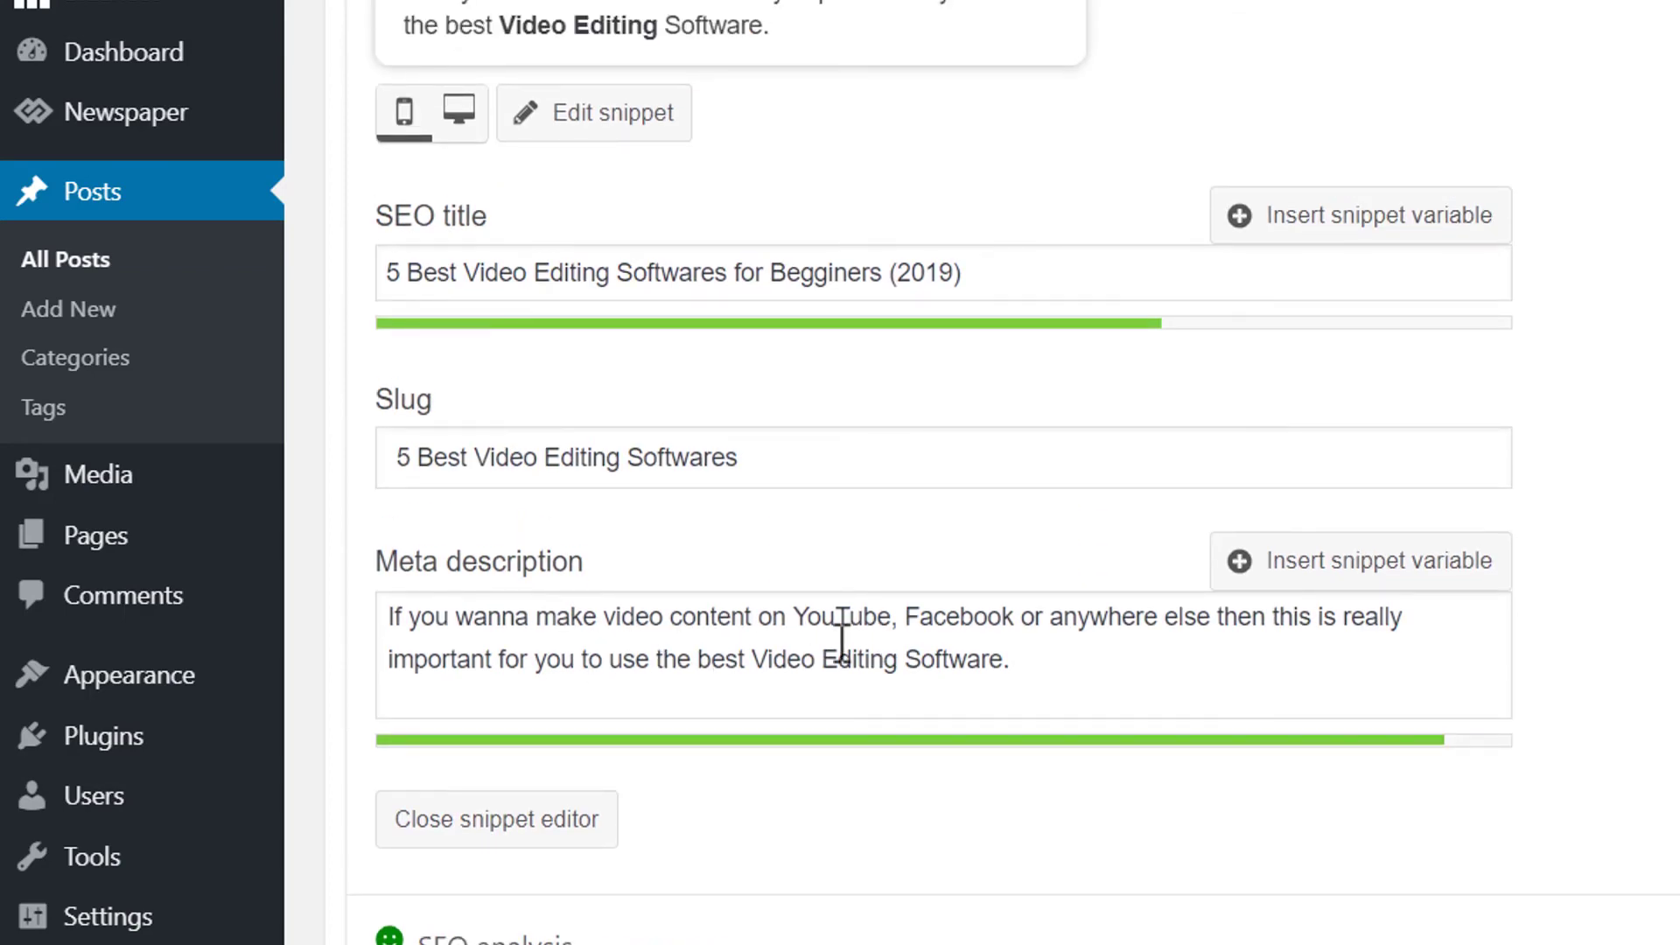
left_click(693, 665)
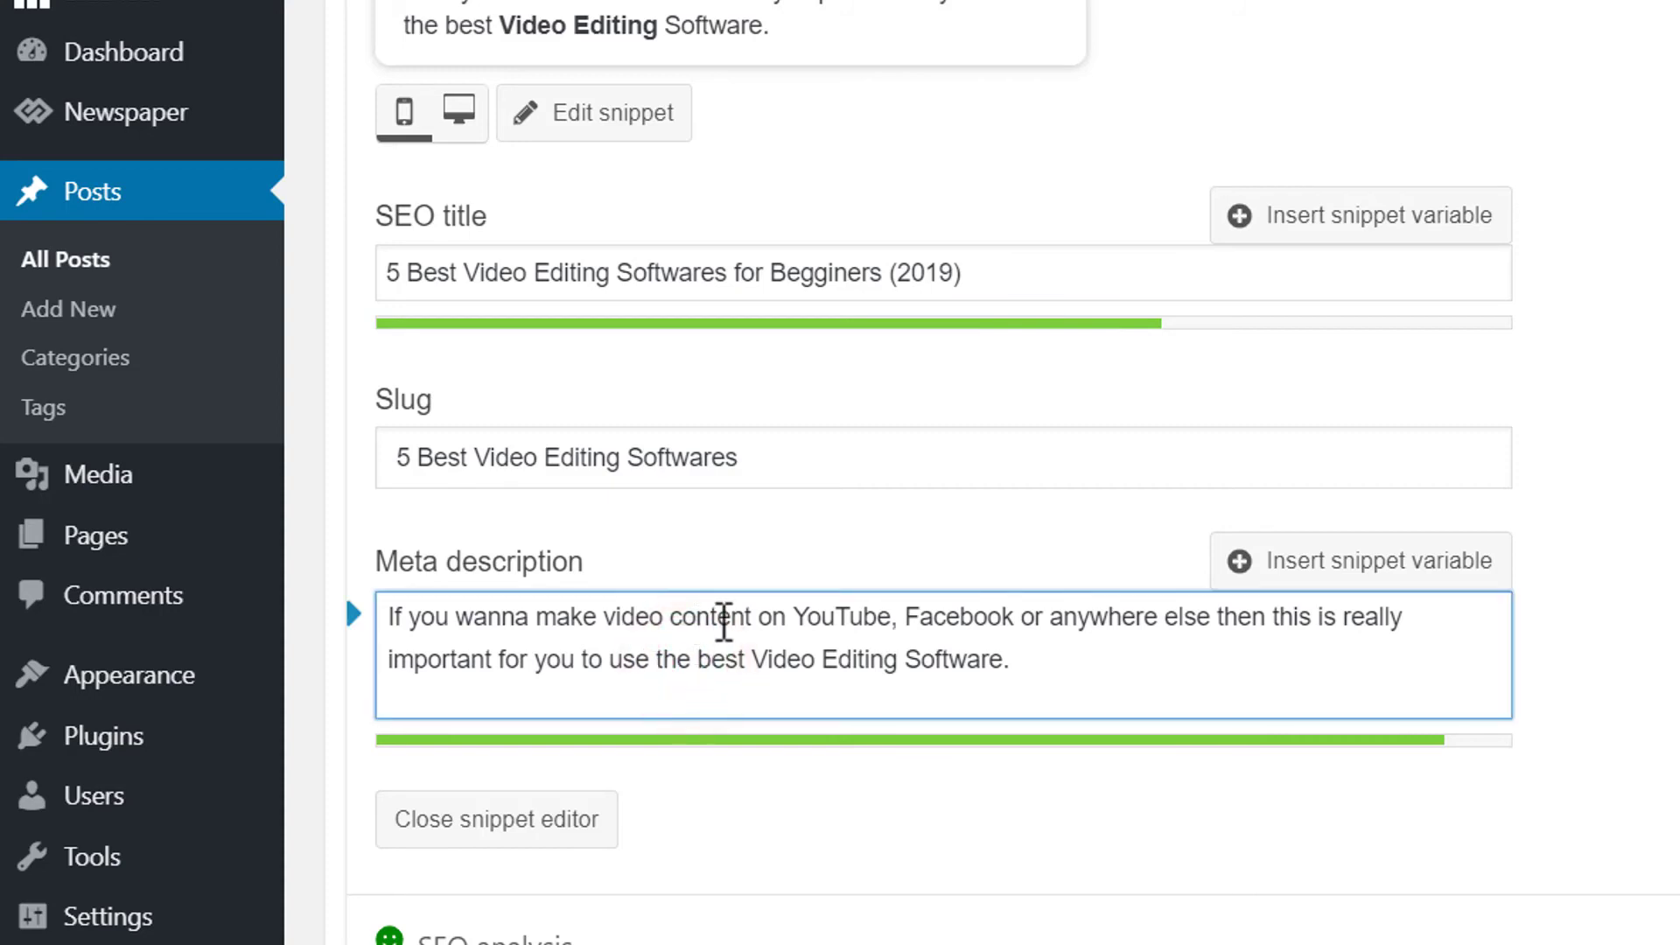
type("5")
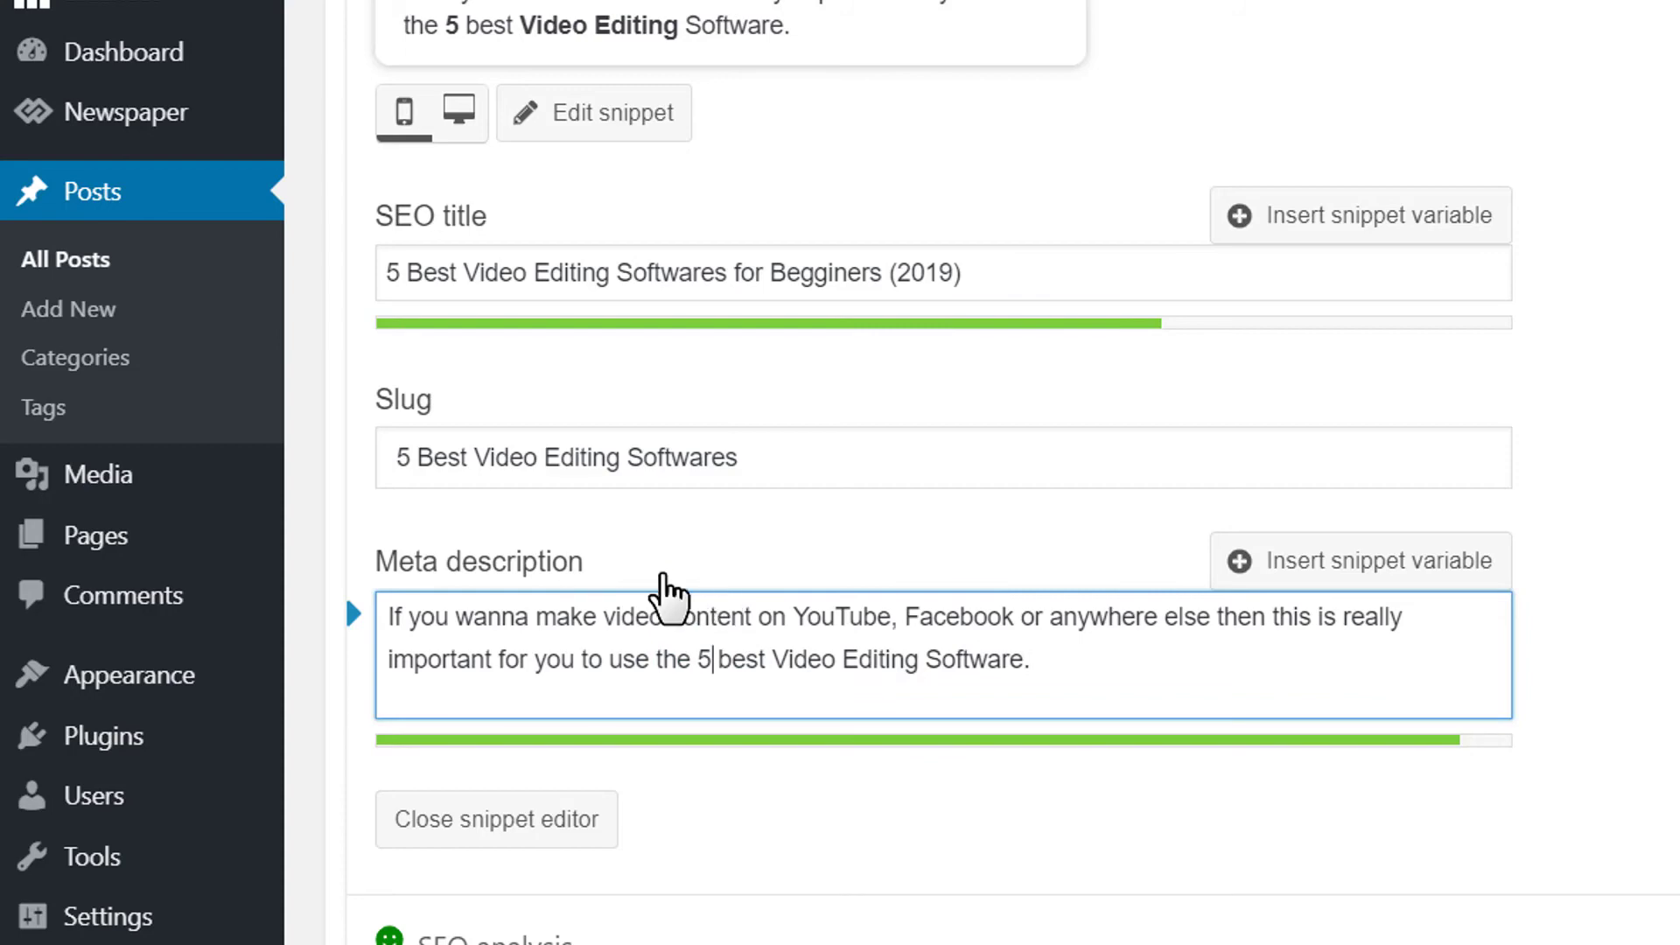
scroll(721, 585, "down", 10)
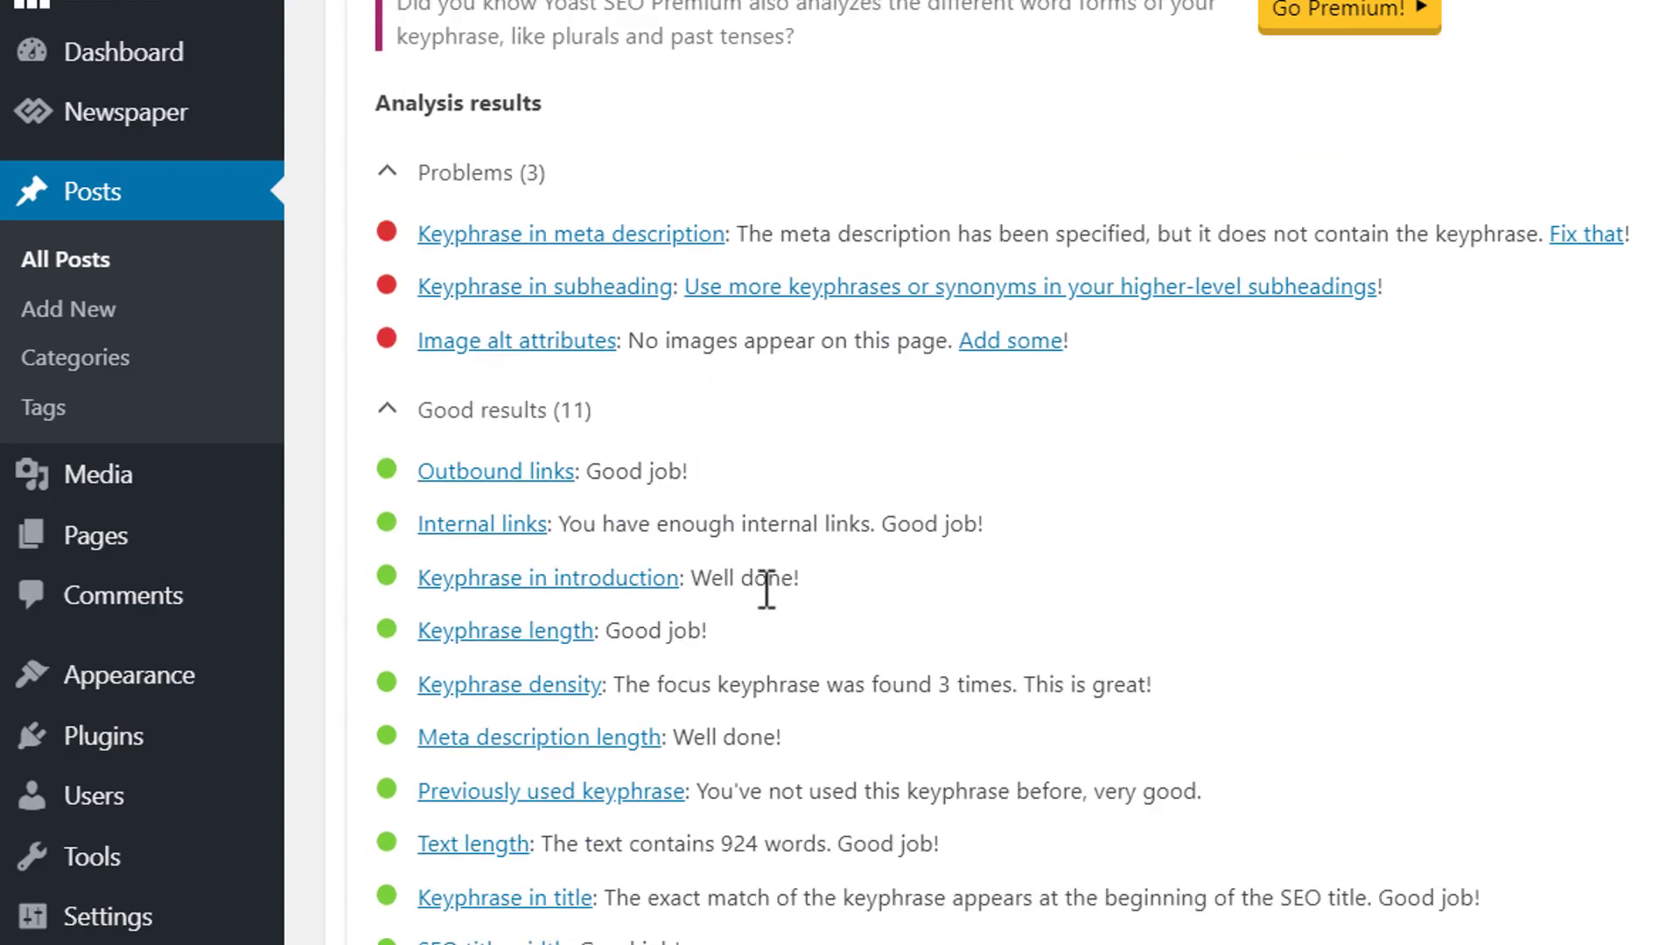
scroll(766, 588, "up", 2)
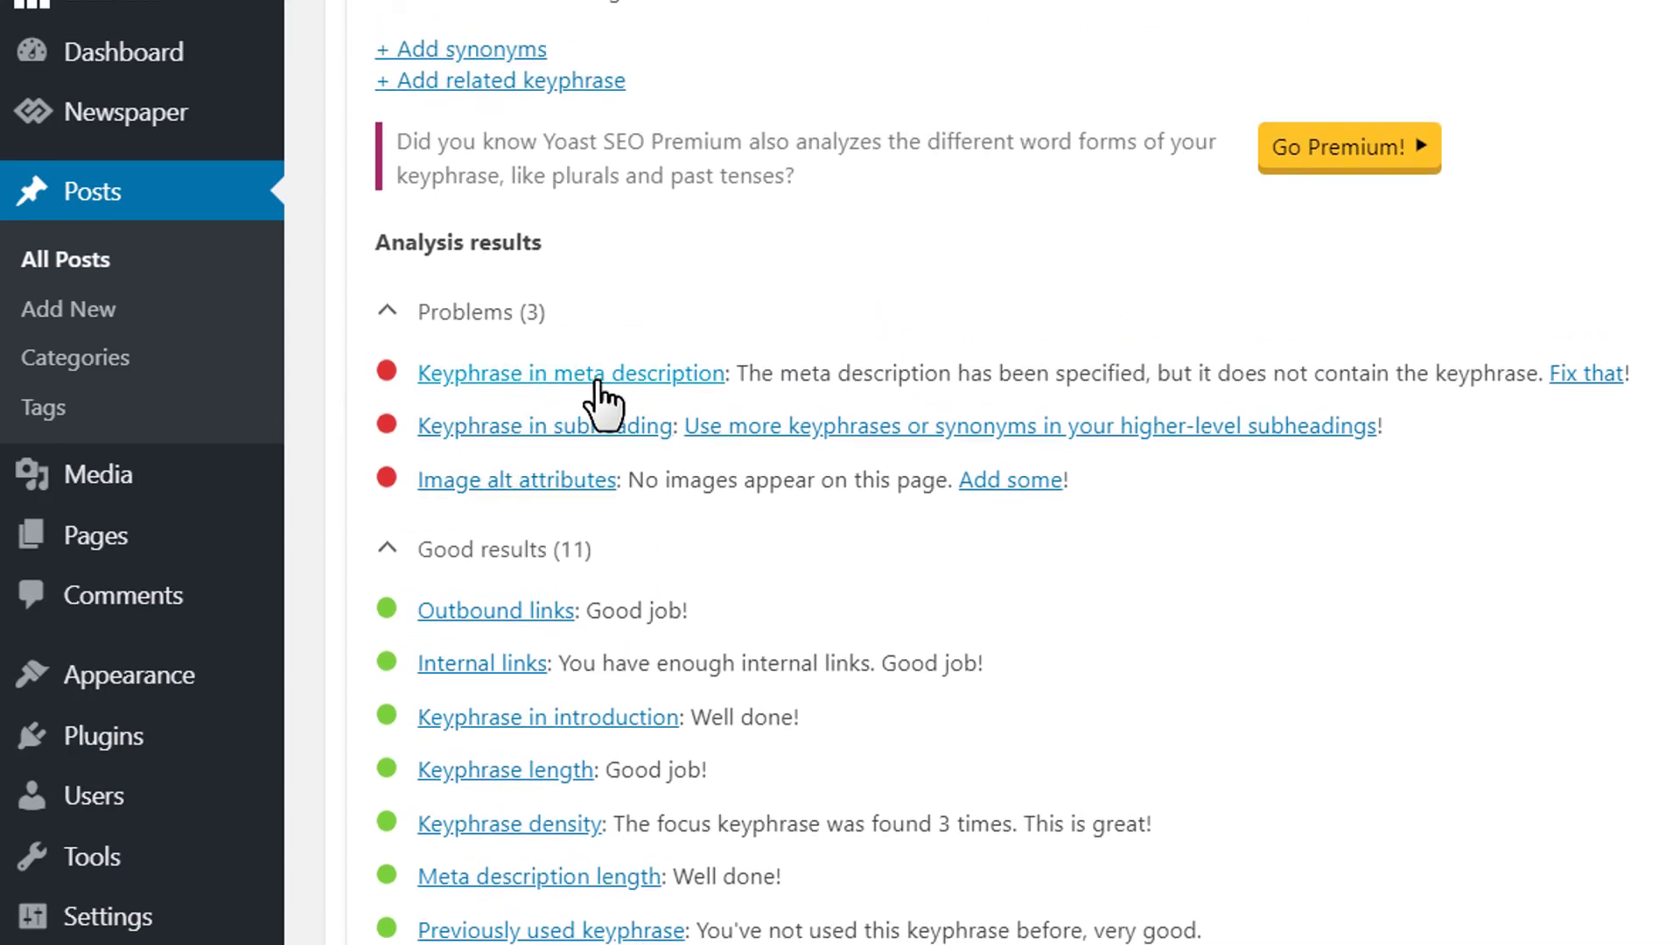
Change "Software" to "Softwares" at the end of the meta description and recheck the problems in the SEO analysis.
scroll(870, 448, "up", 12)
scroll(956, 514, "up", 12)
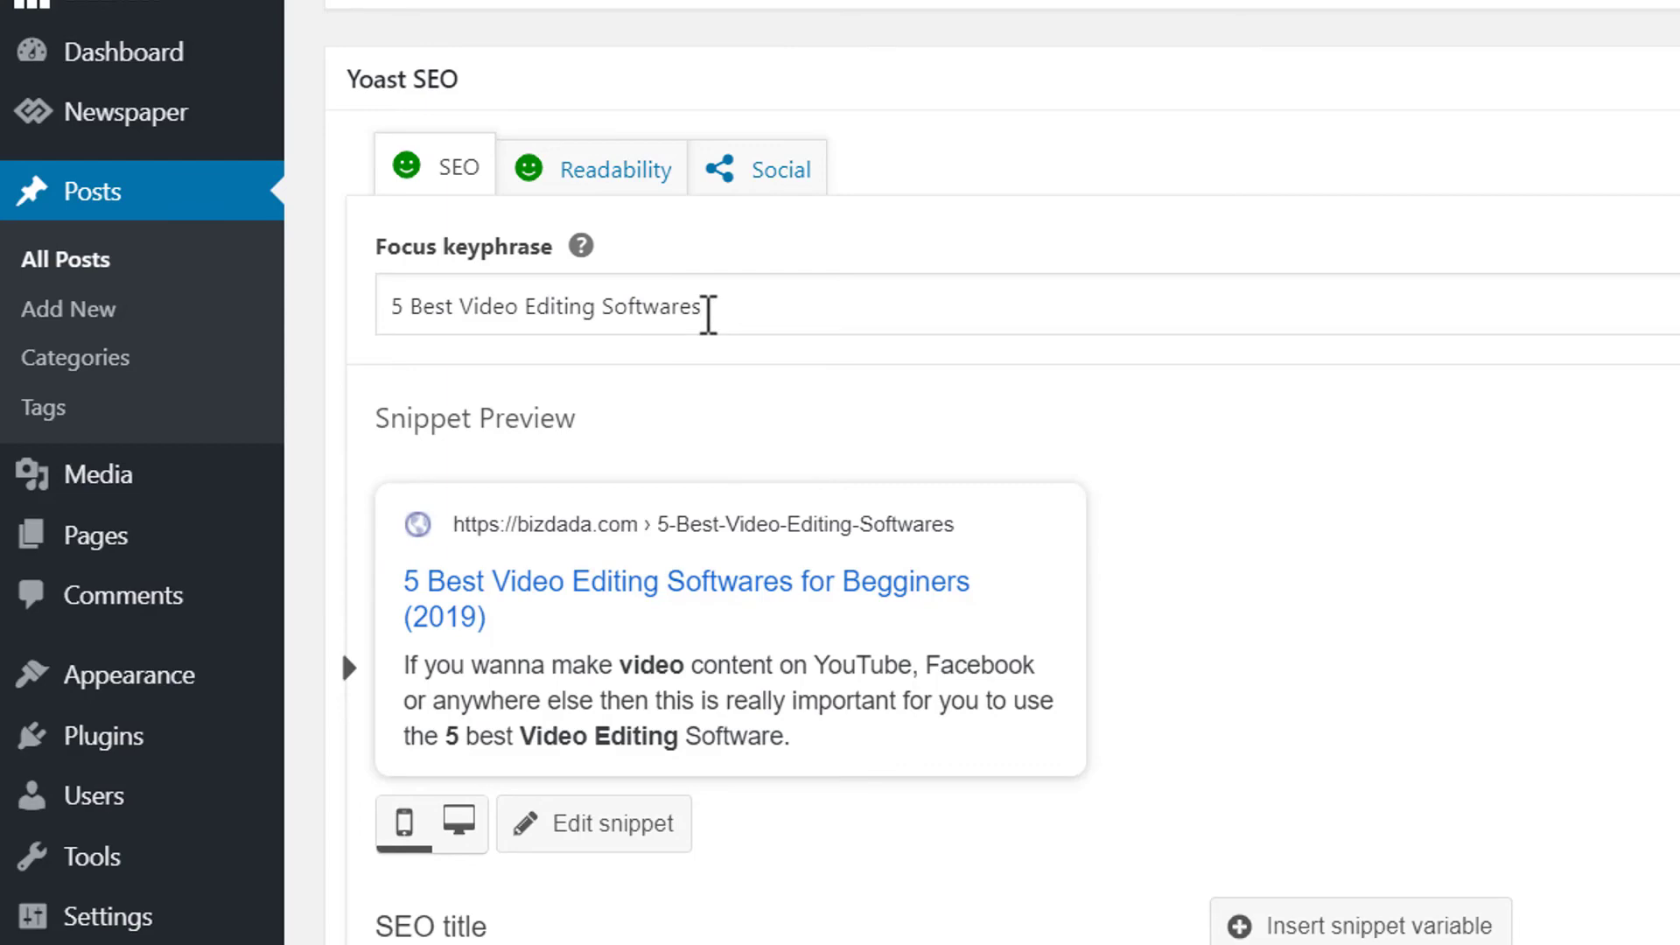
scroll(705, 315, "down", 10)
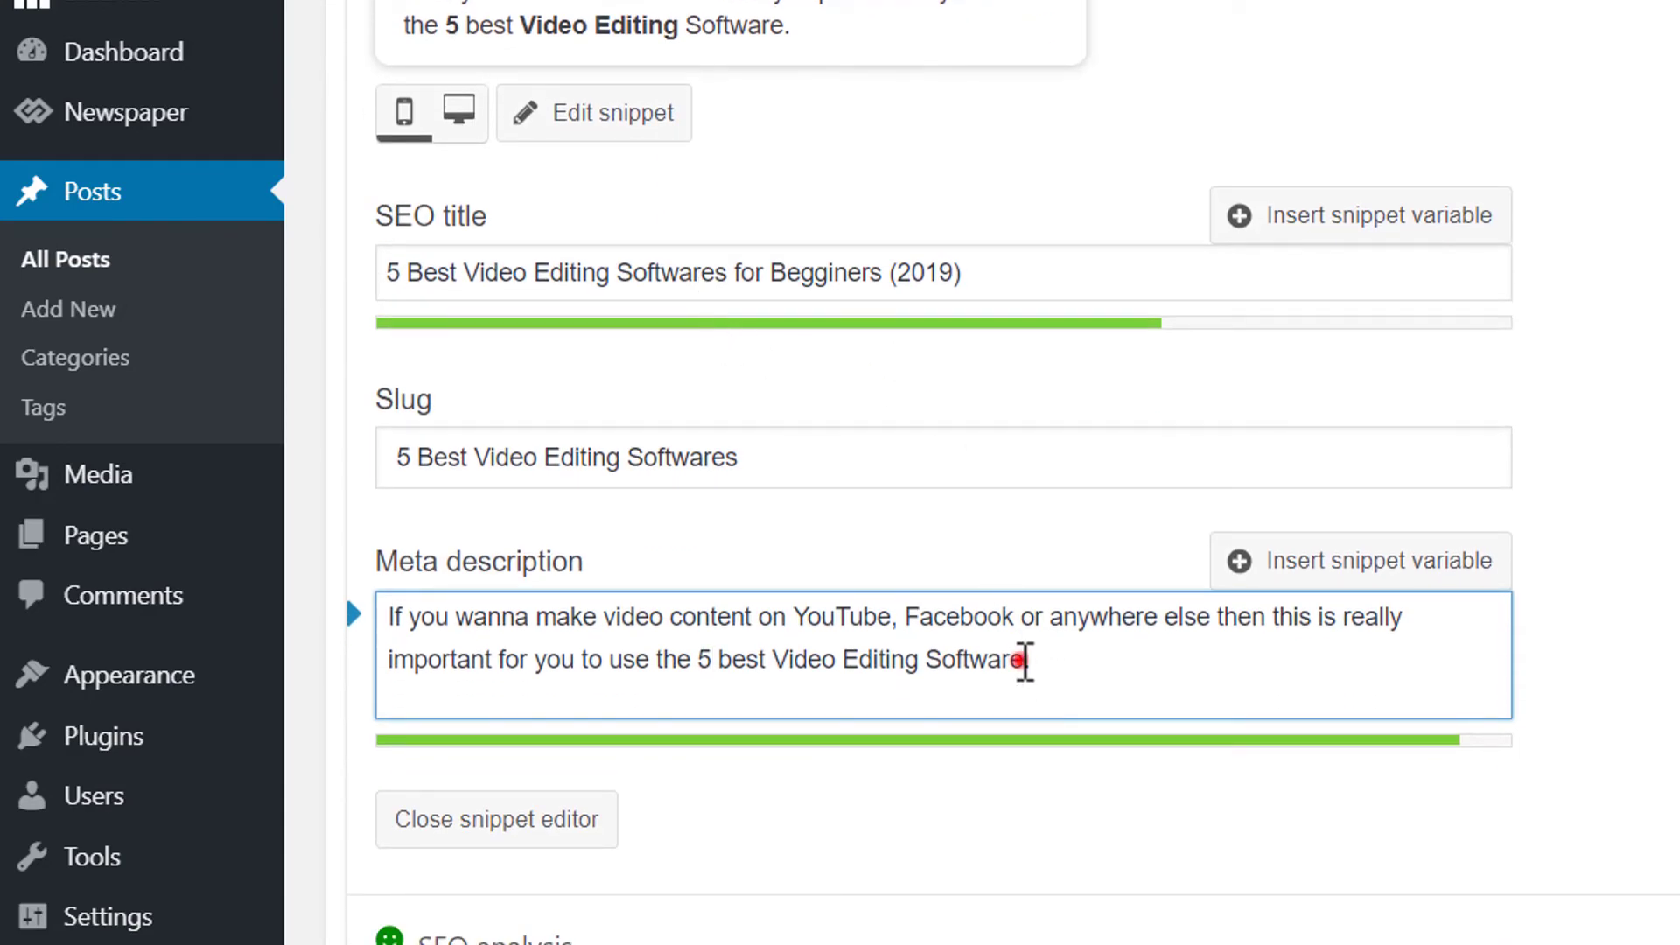
left_click(1024, 660)
type("s")
scroll(1221, 691, "down", 8)
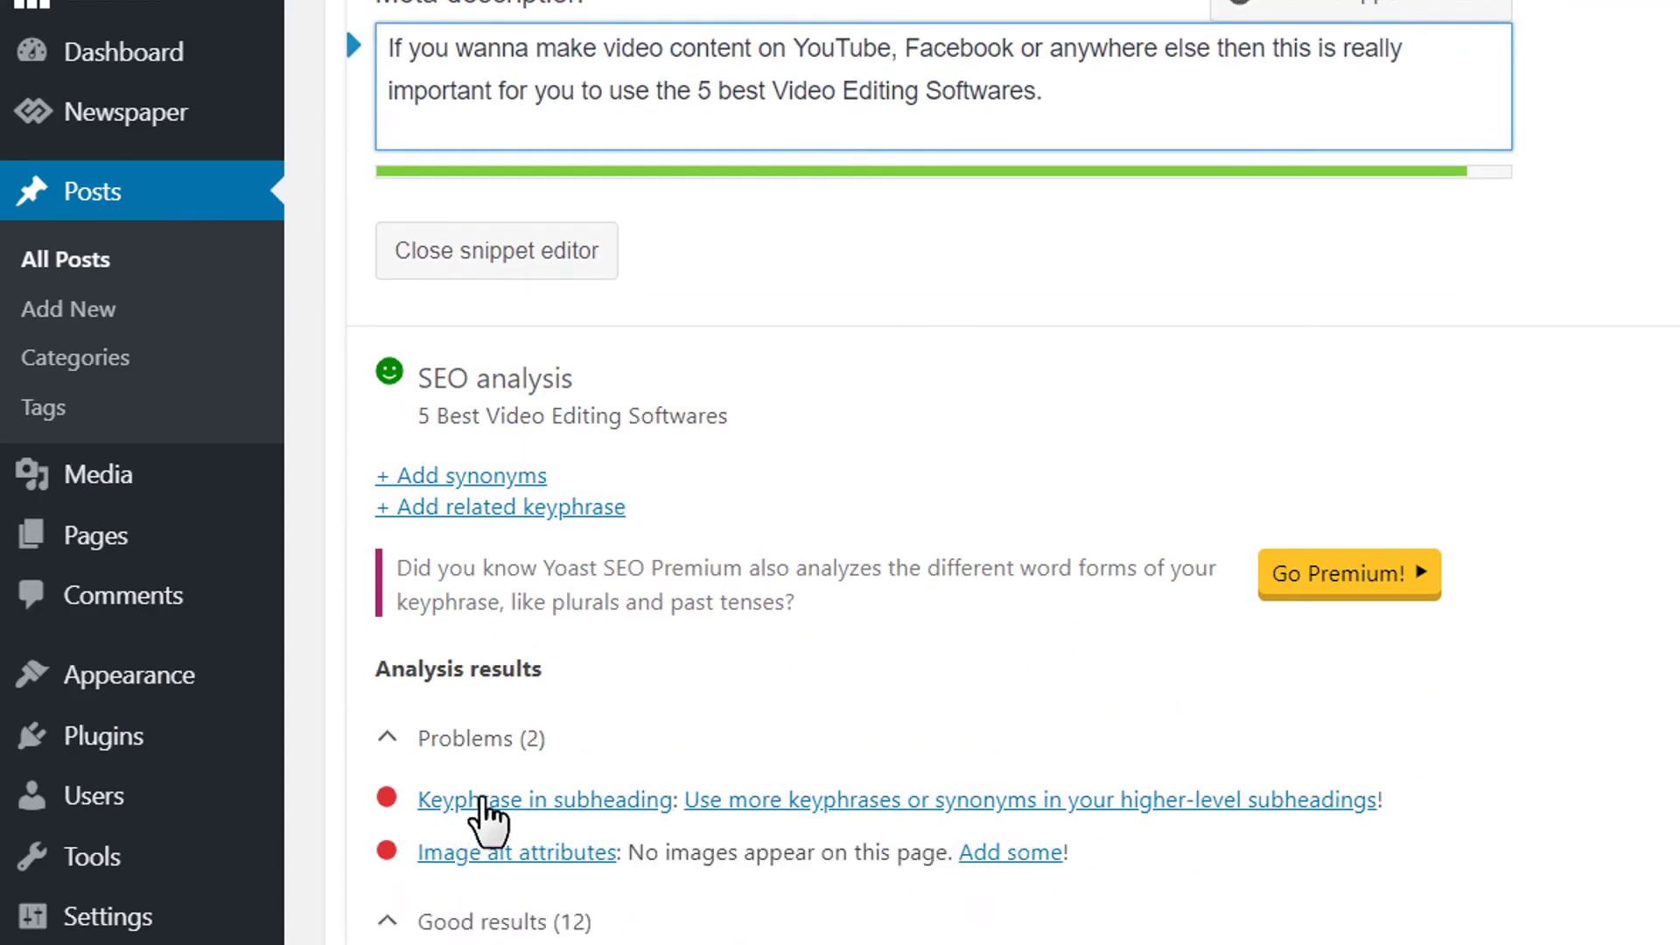
scroll(464, 827, "down", 2)
scroll(892, 551, "up", 4)
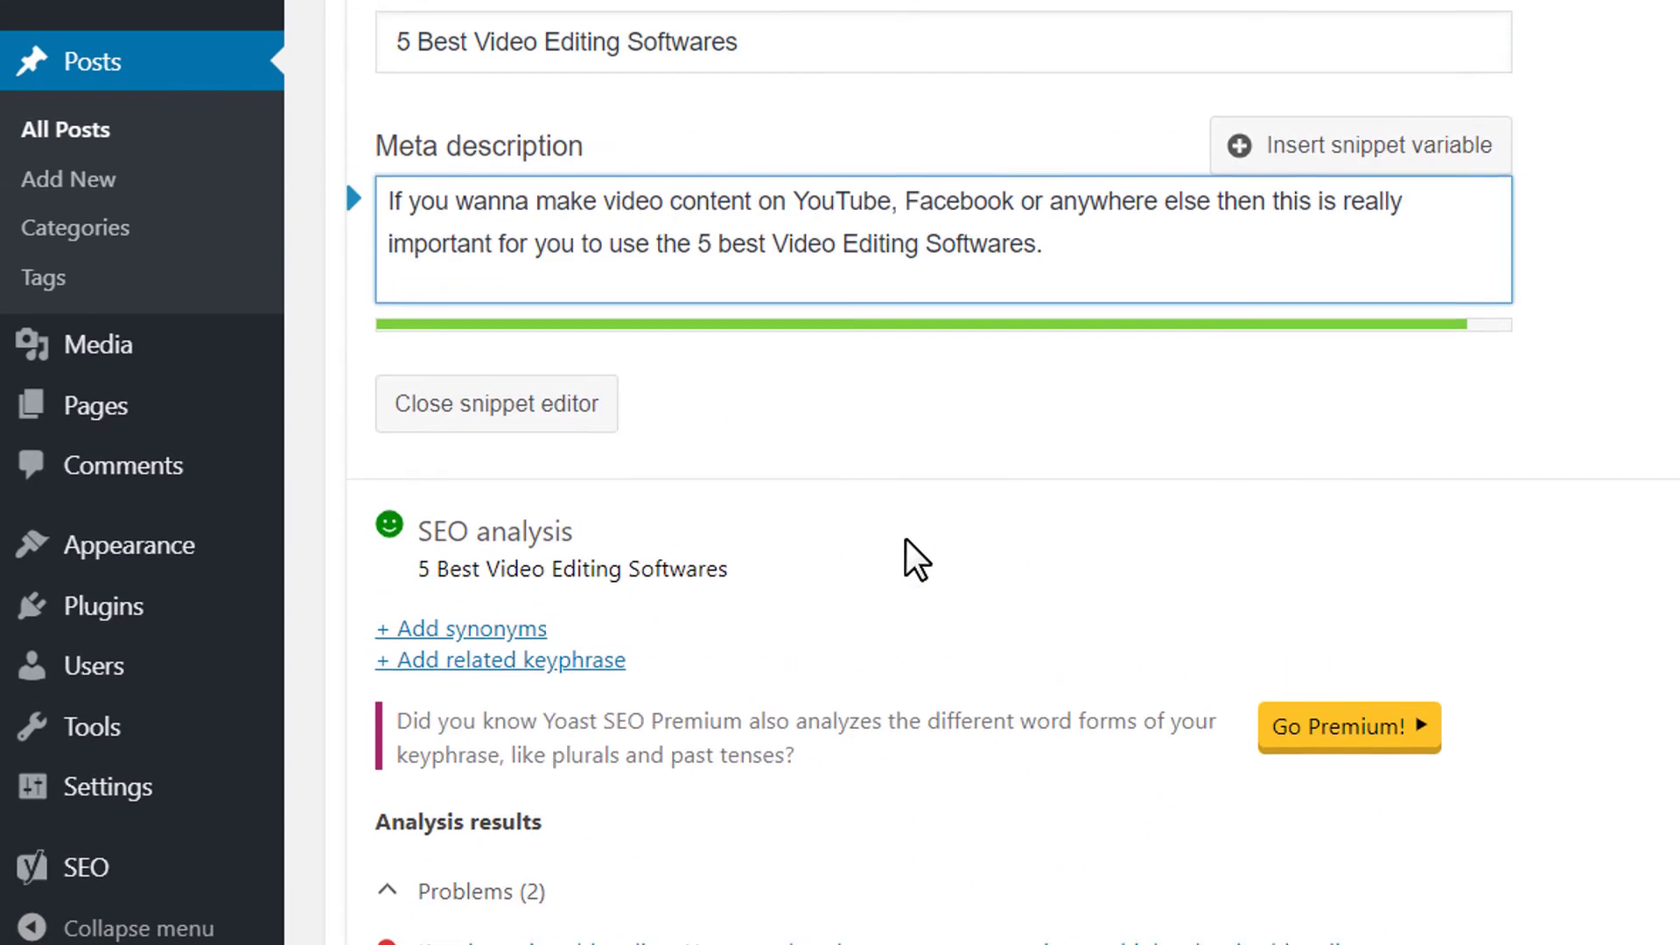
scroll(906, 560, "down", 4)
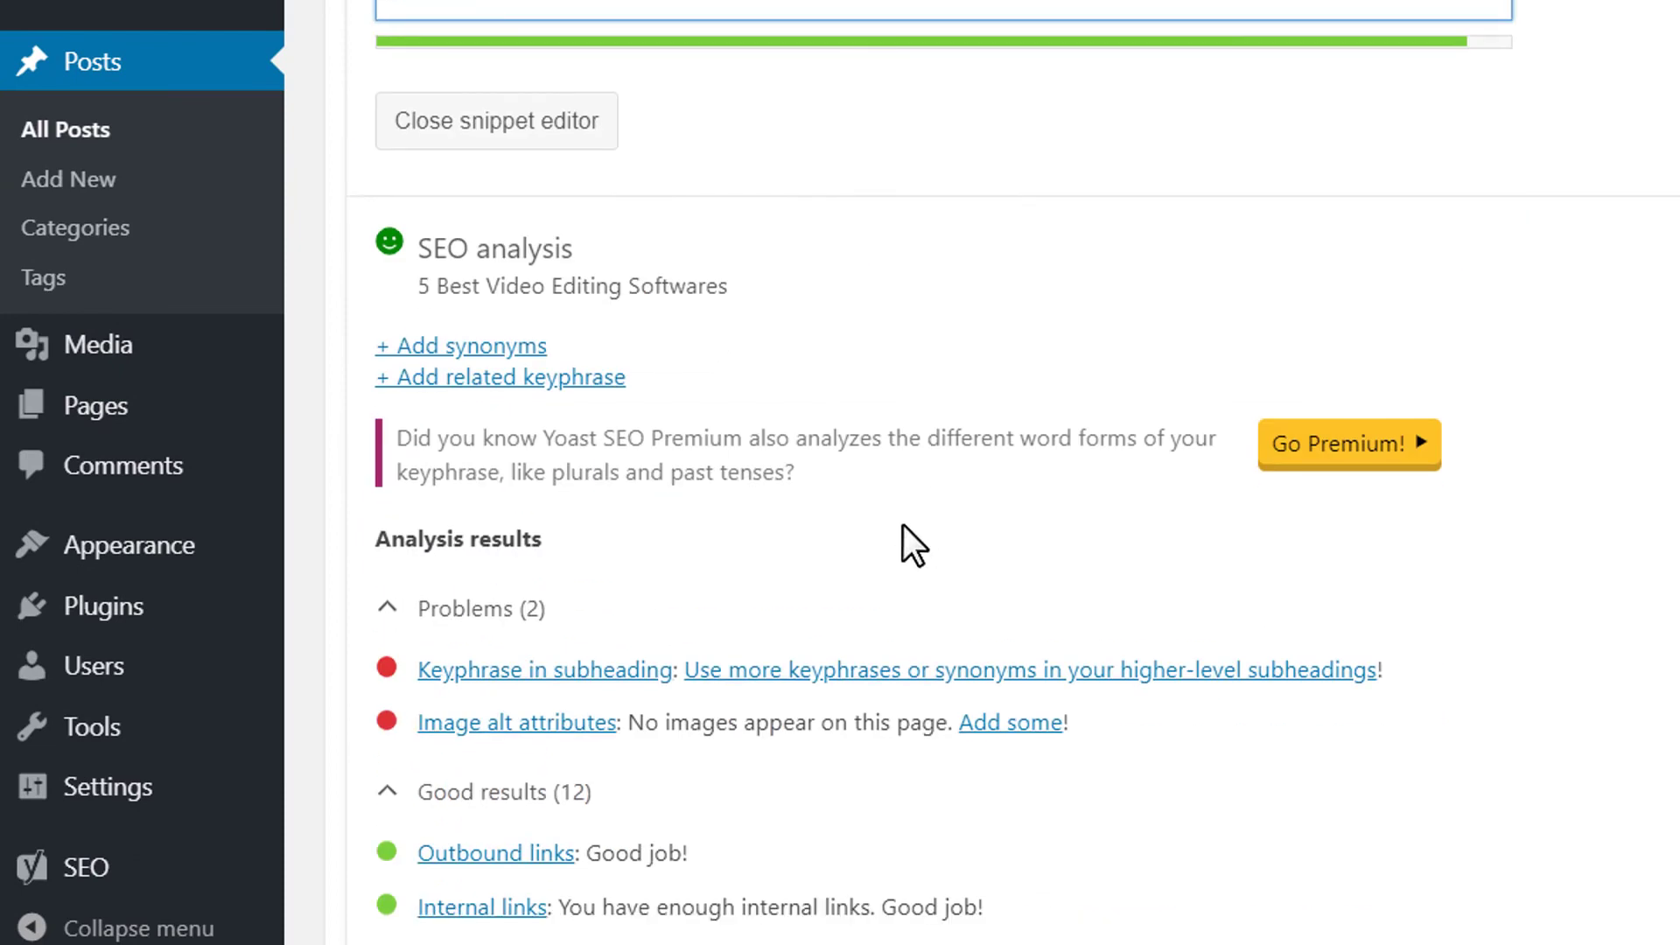
scroll(901, 524, "down", 3)
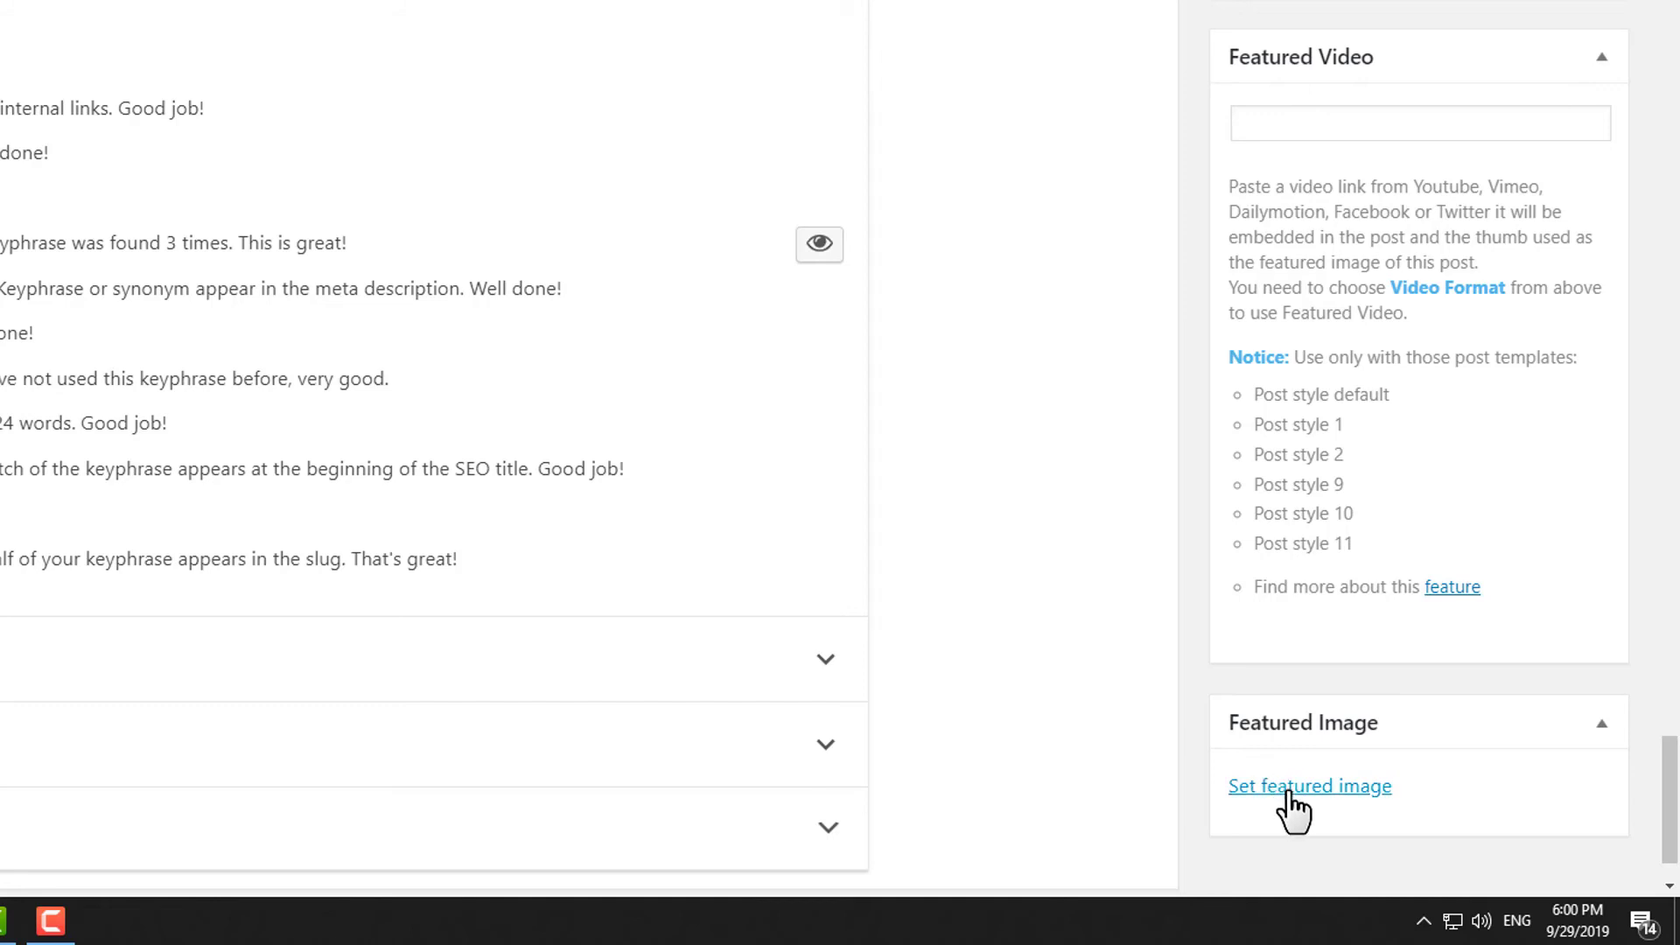
Upload the picture "Featured Image" from the Article folder inside SEO Friendly Article on the Desktop for use as the featured image.
left_click(1292, 792)
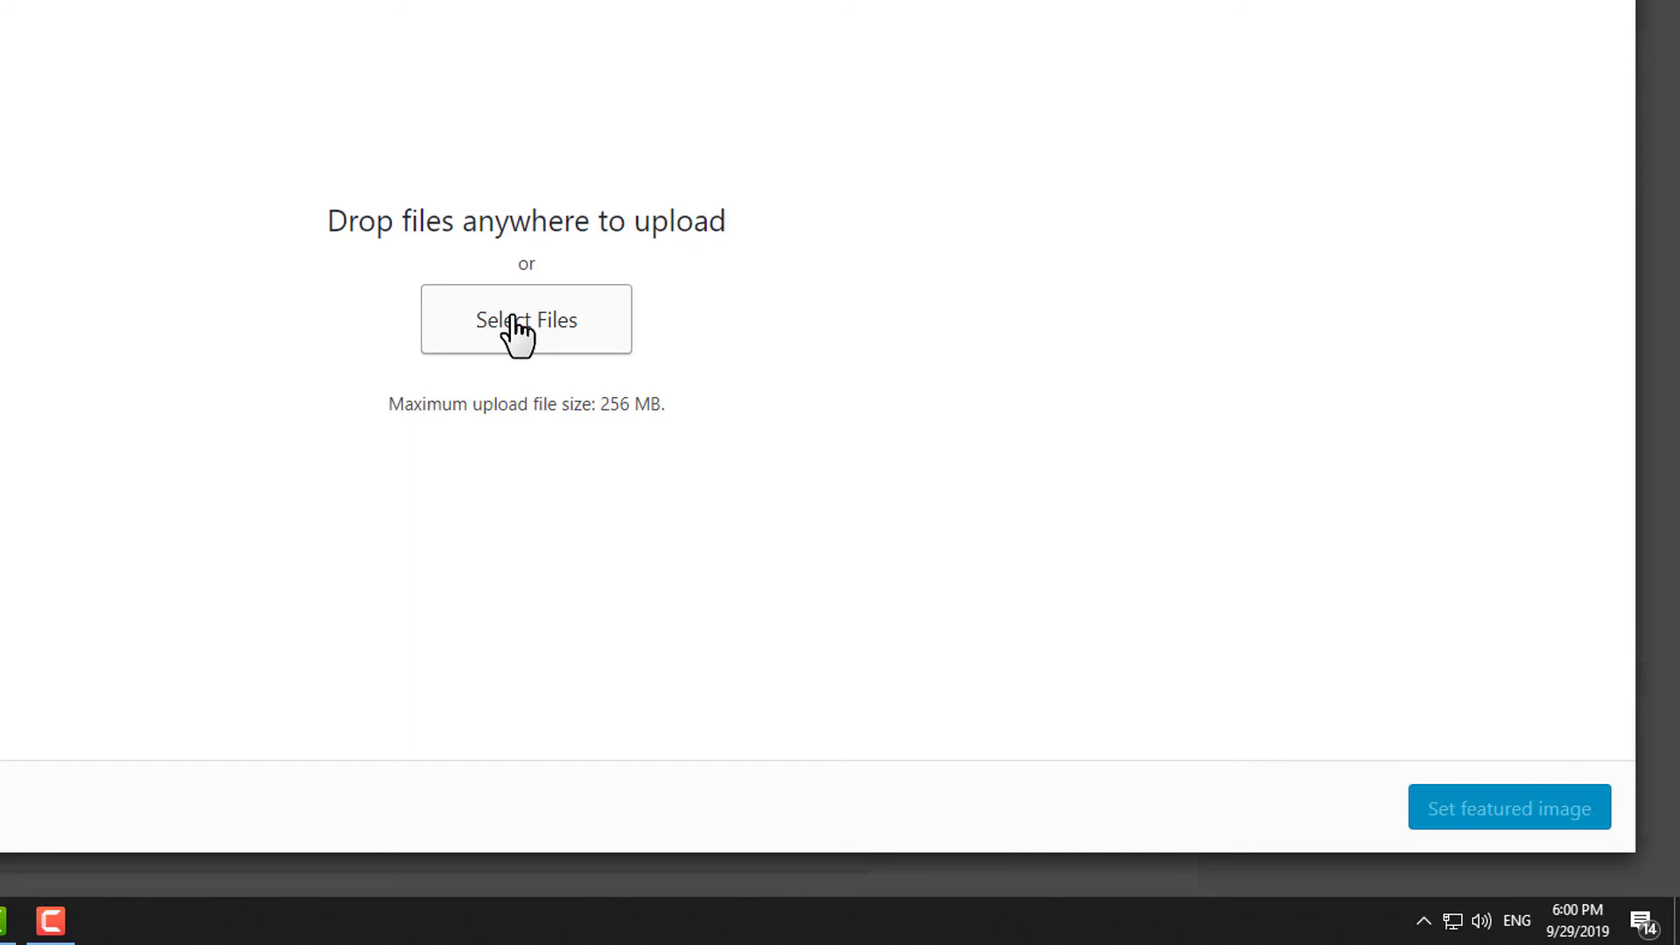
left_click(602, 315)
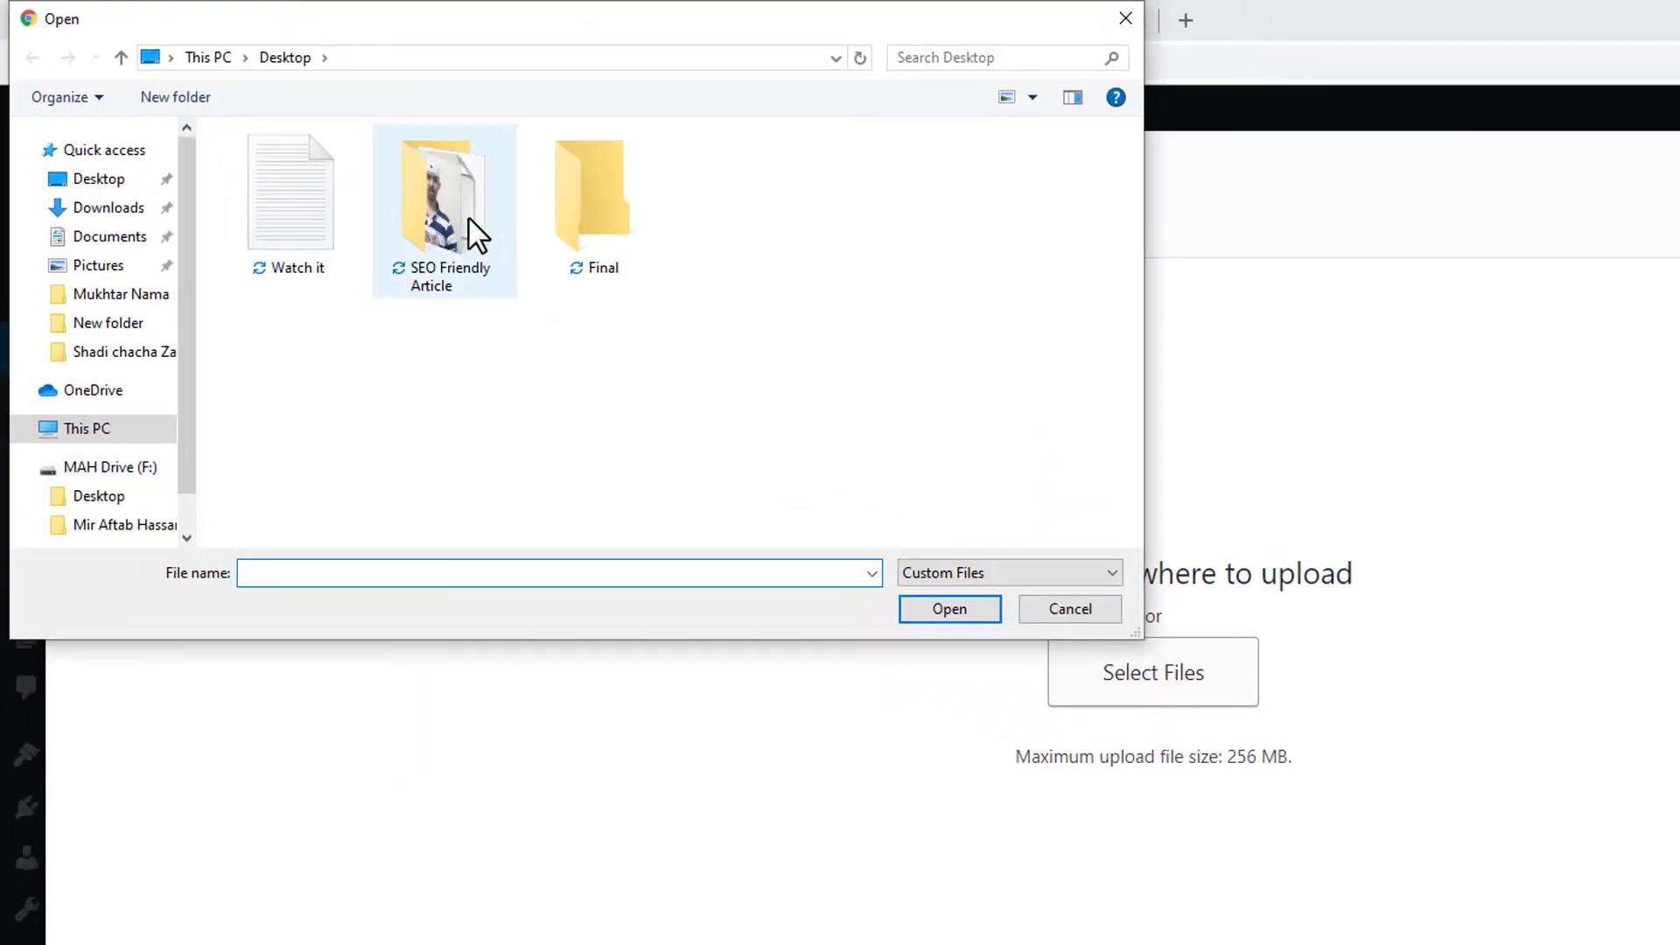
double_click(469, 218)
double_click(280, 196)
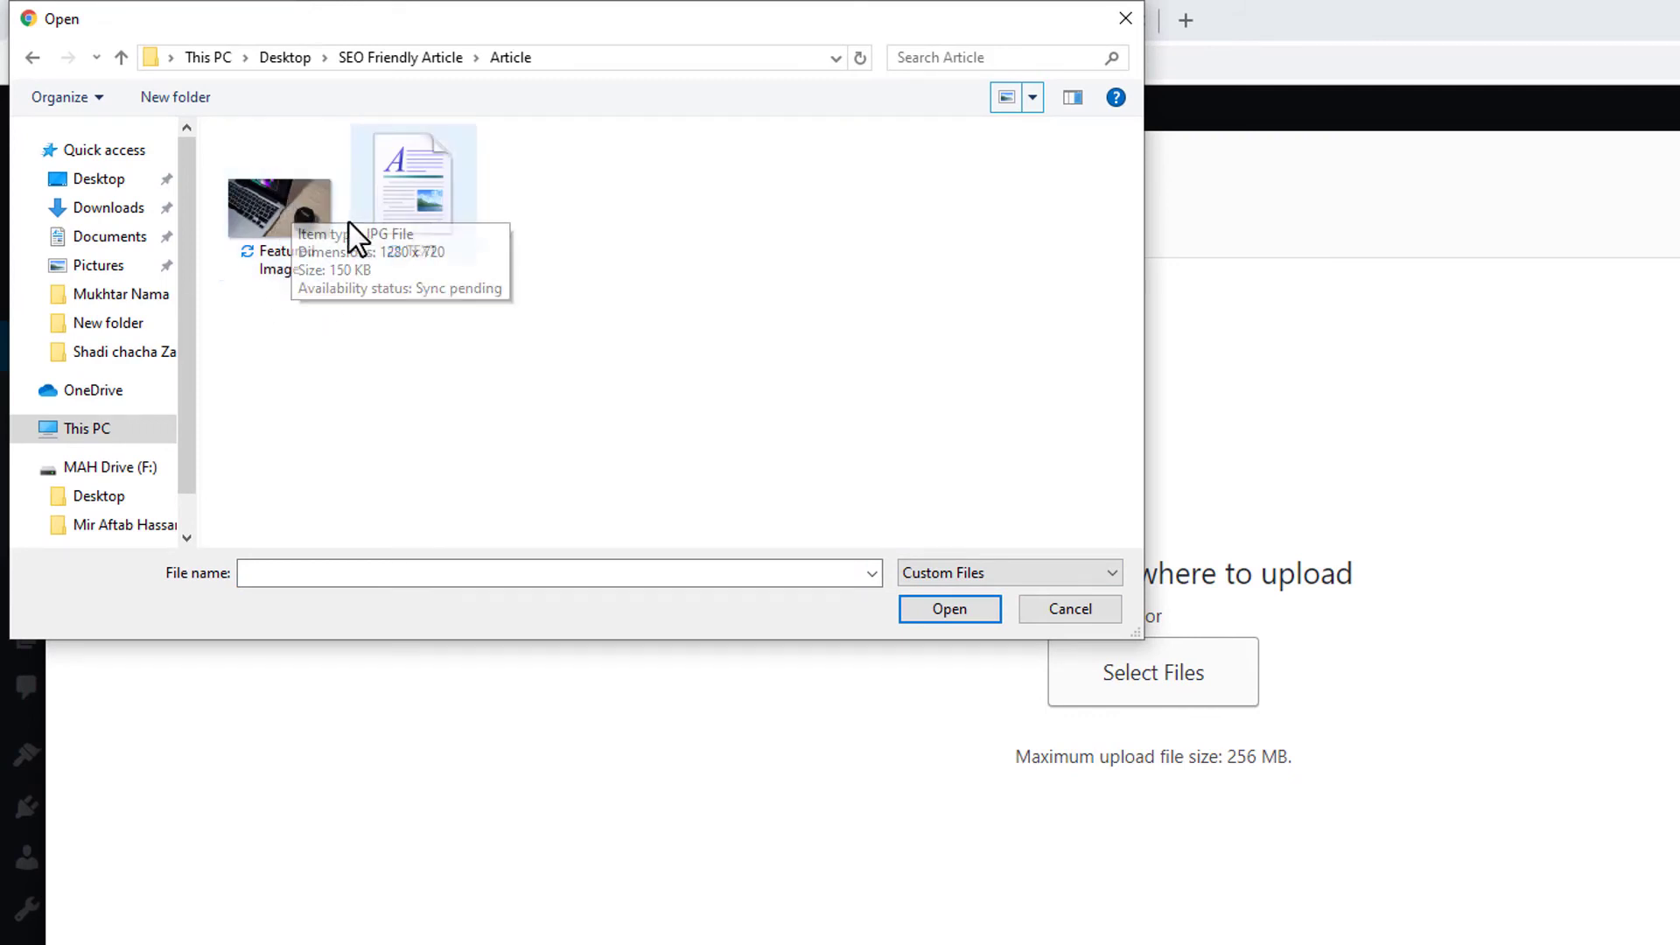
left_click(315, 204)
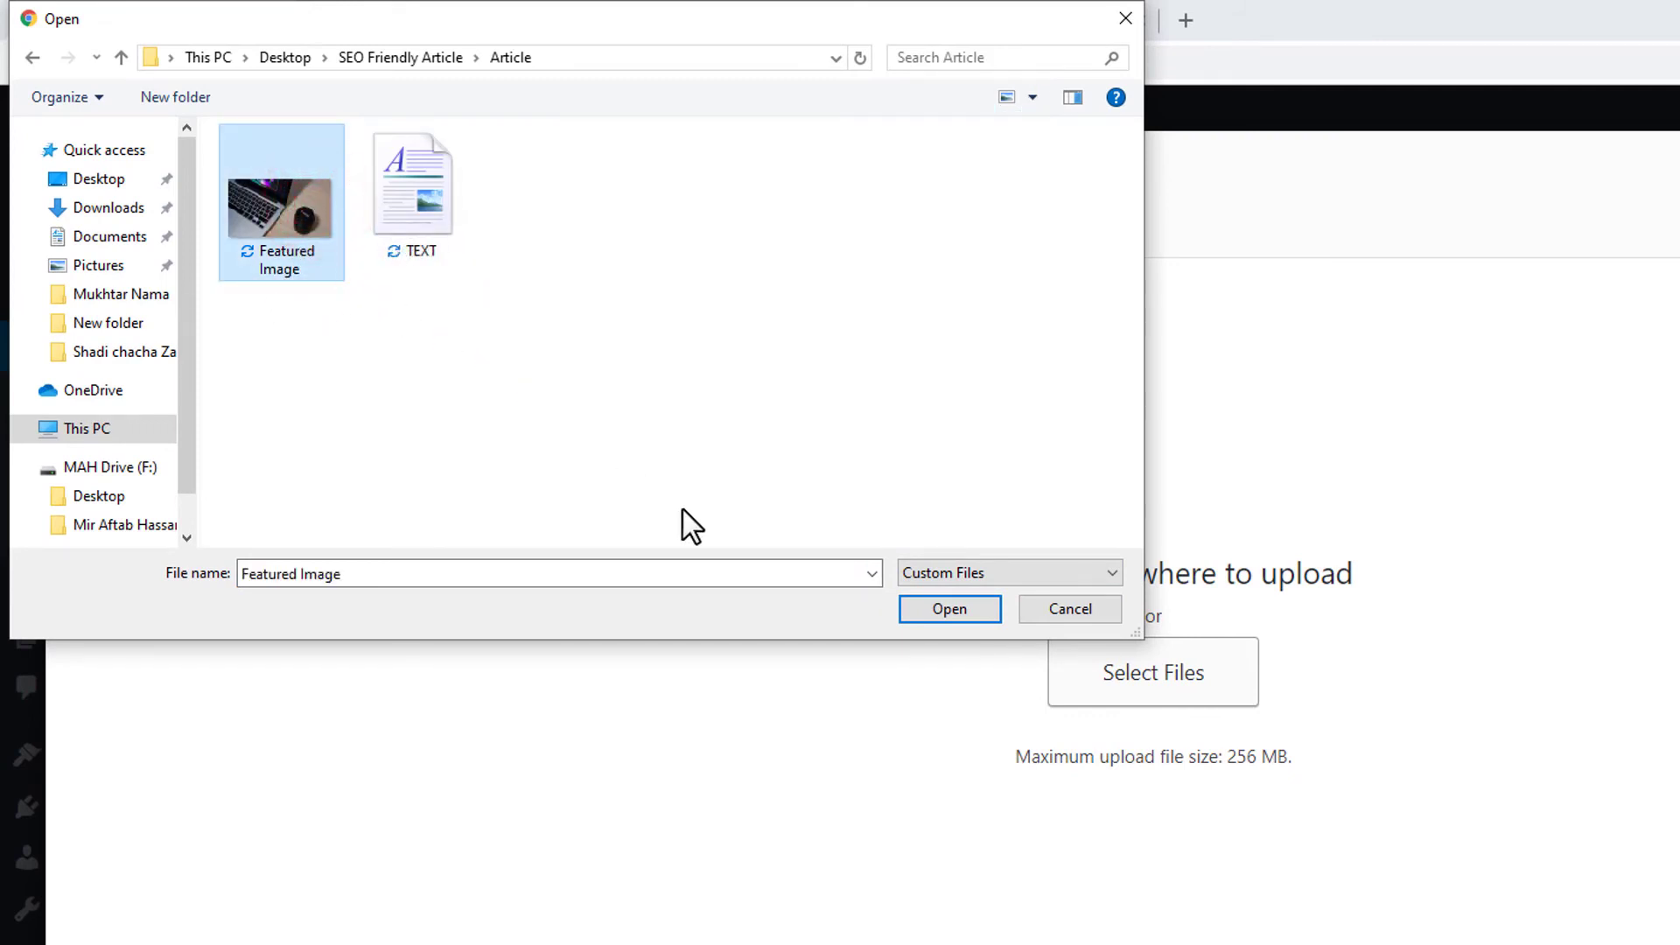
left_click(951, 610)
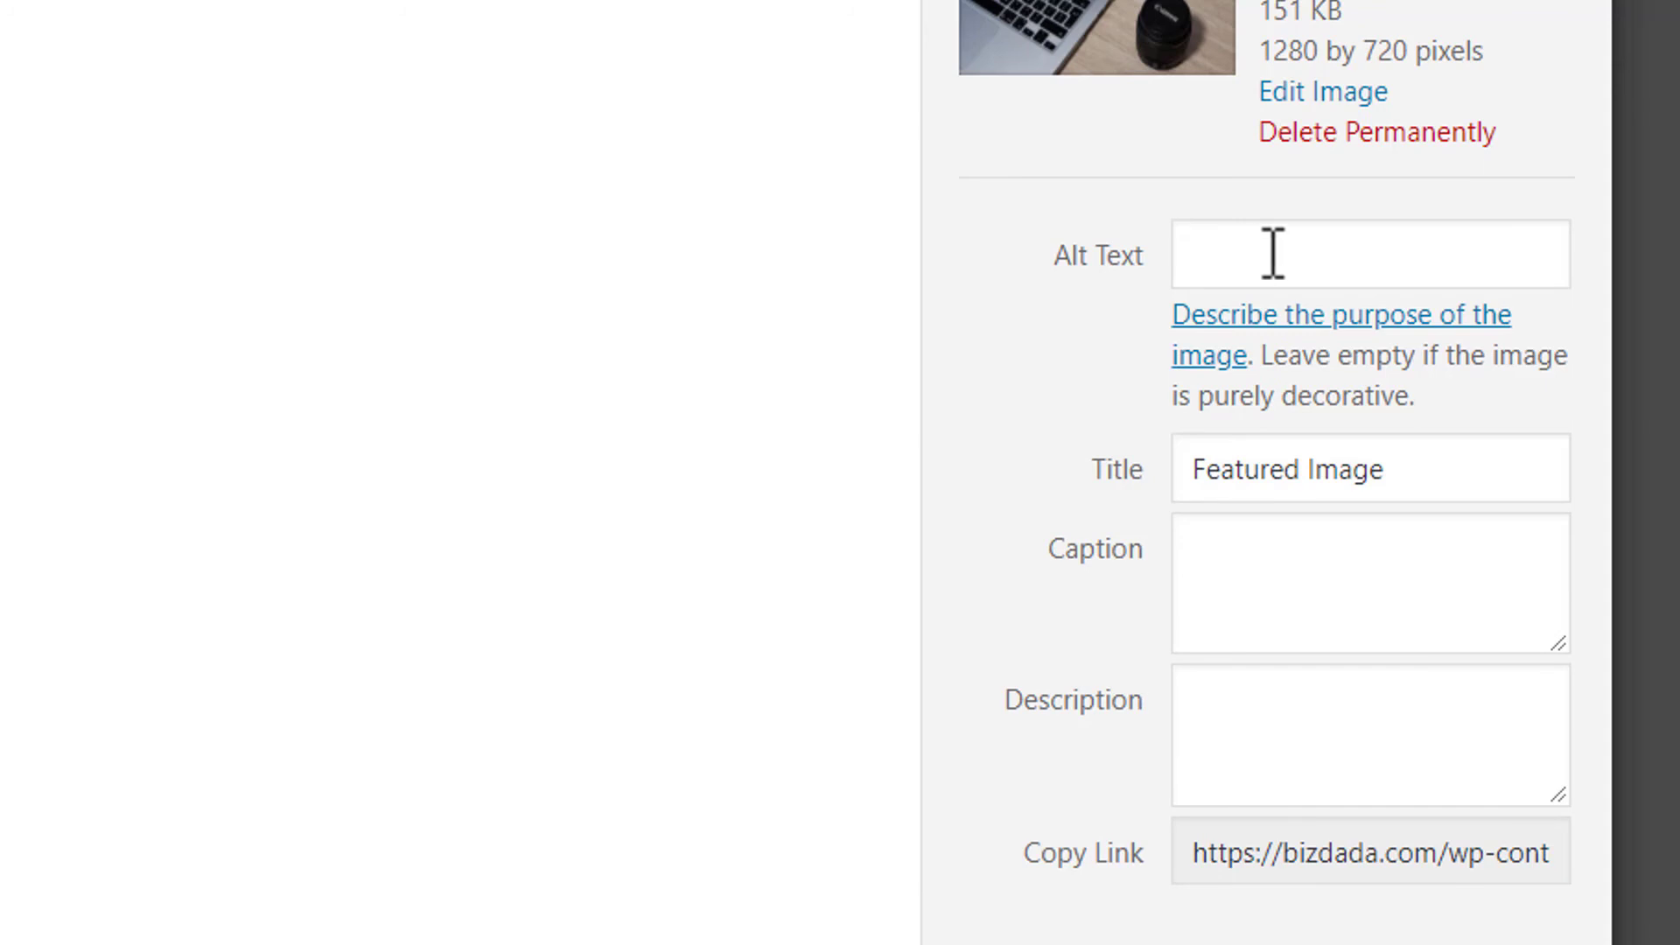
Fill the uploaded image's alt text, title and description with "5 Best Video Editing Softwares" and set it as the post's featured image.
left_click(1225, 249)
right_click(1222, 248)
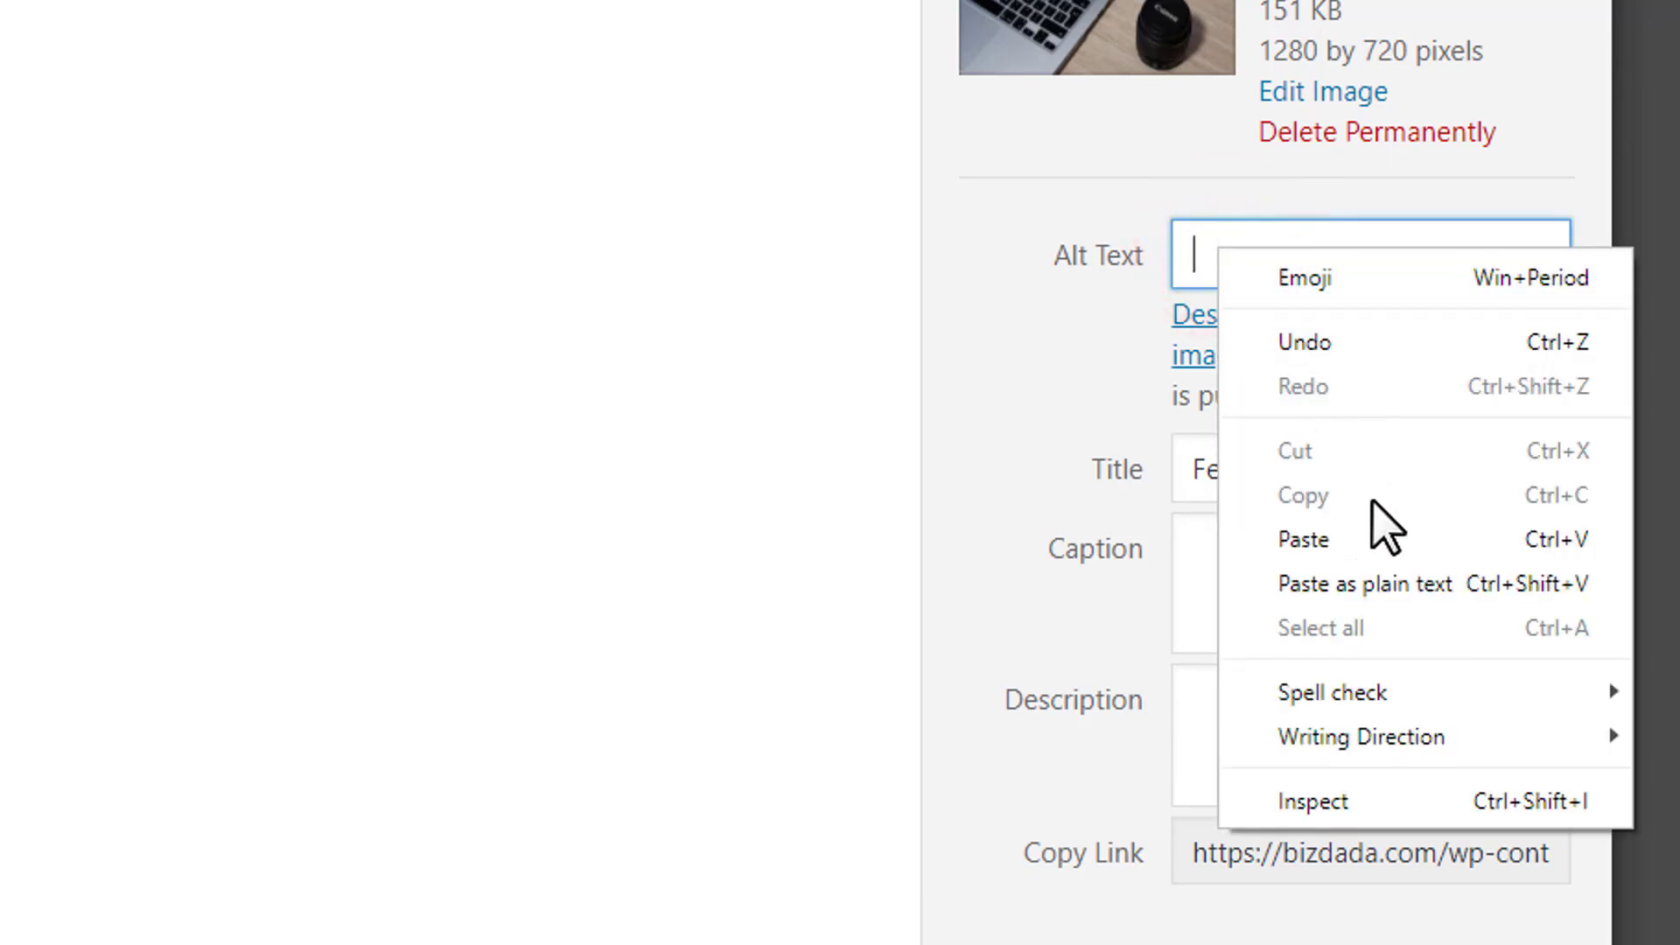
left_click(1391, 540)
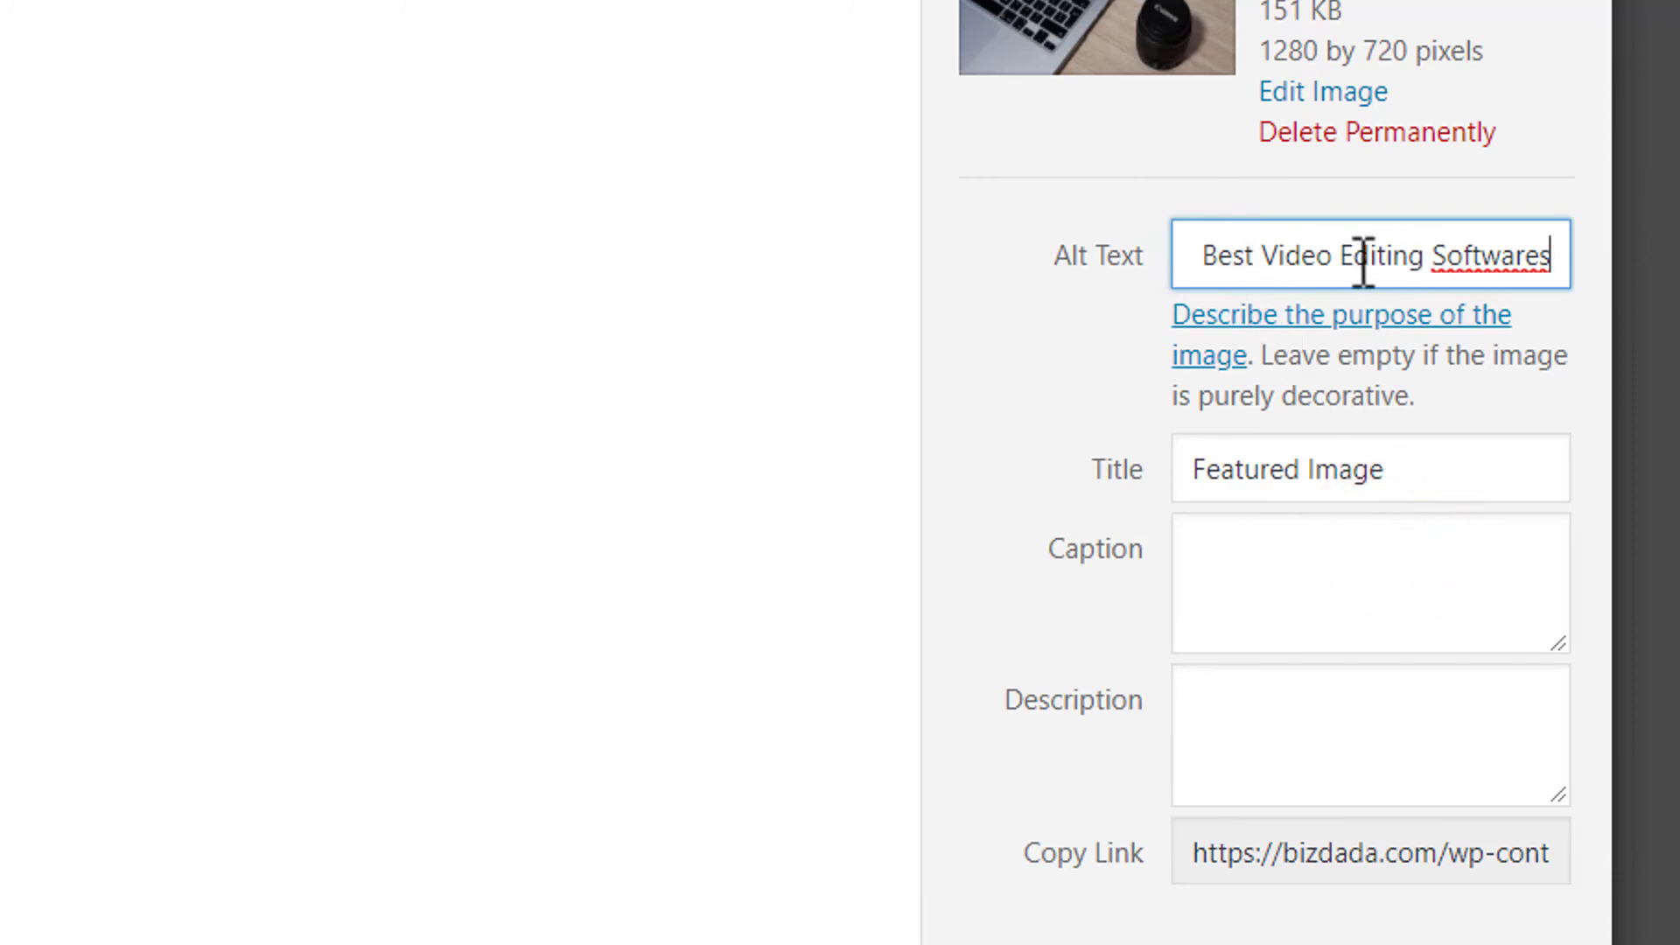
left_click_drag(1354, 255, 1170, 271)
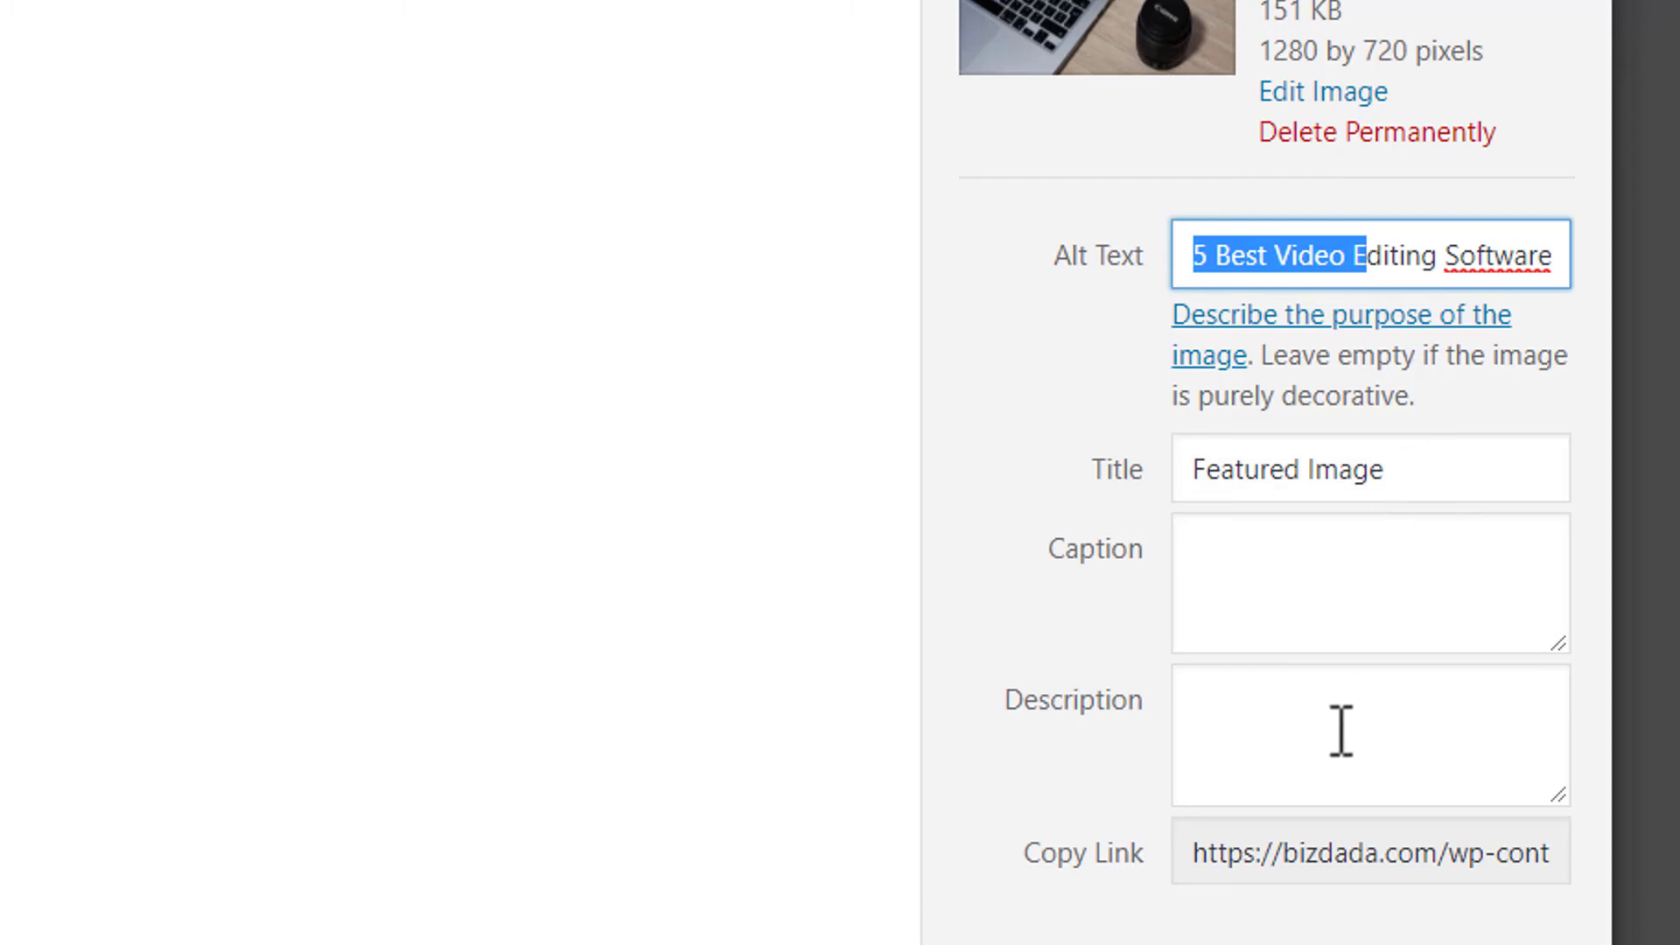
triple_click(1438, 471)
type("5 Best Video Editing Softwares")
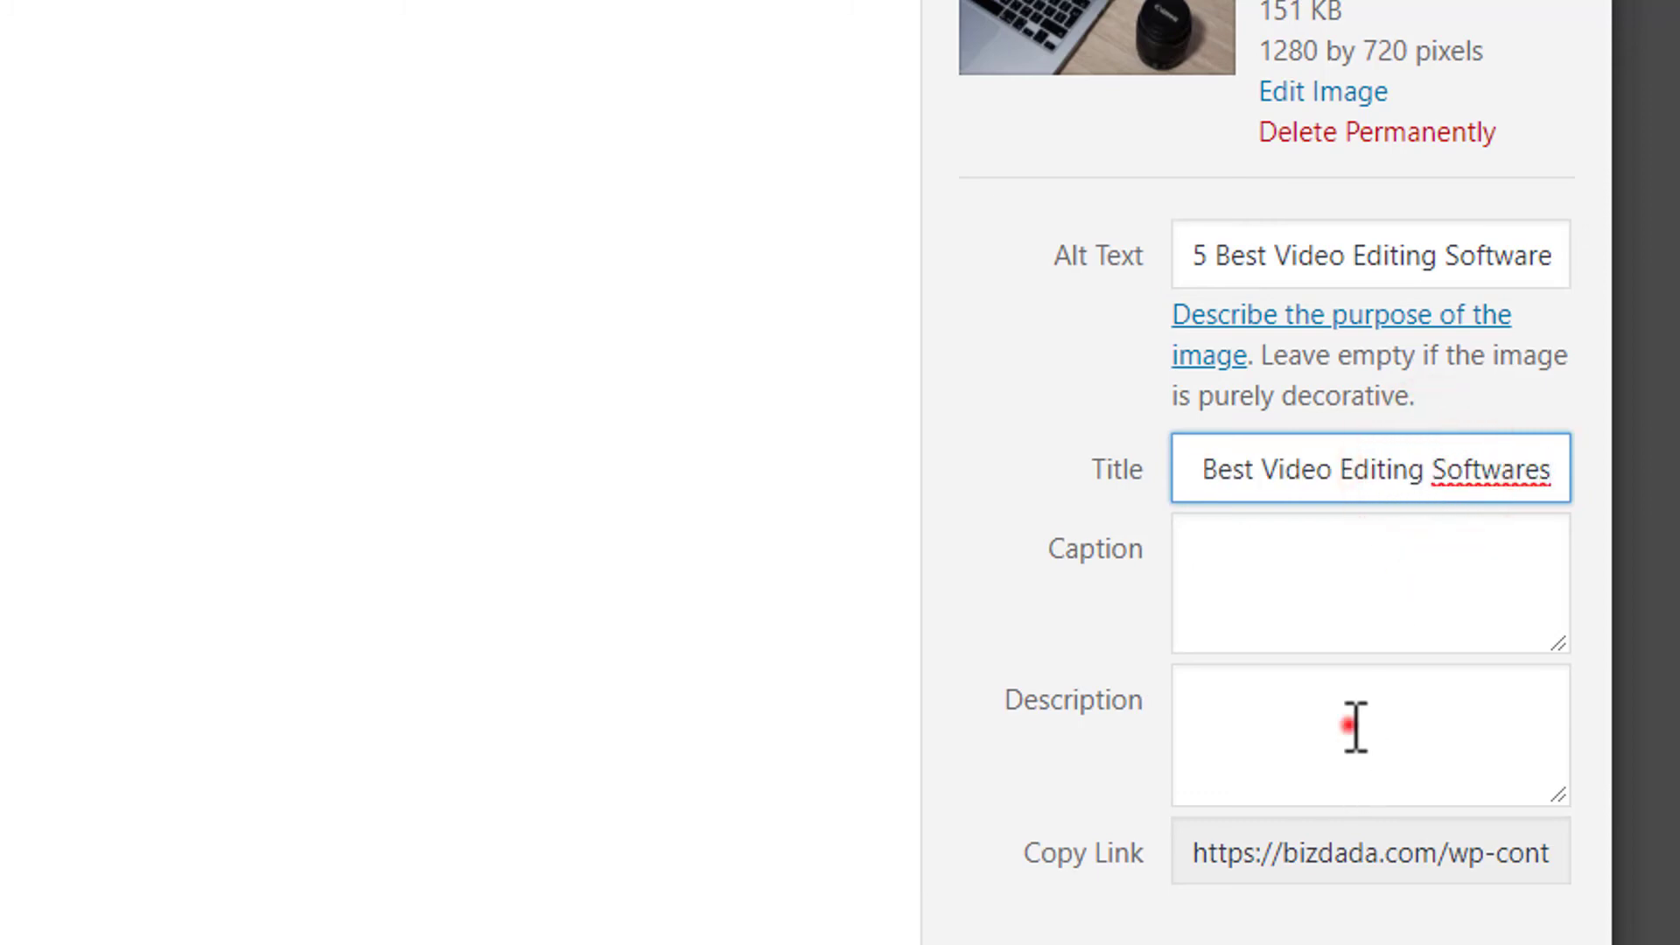
left_click(1355, 726)
type("5 Best Video Editing Softwares")
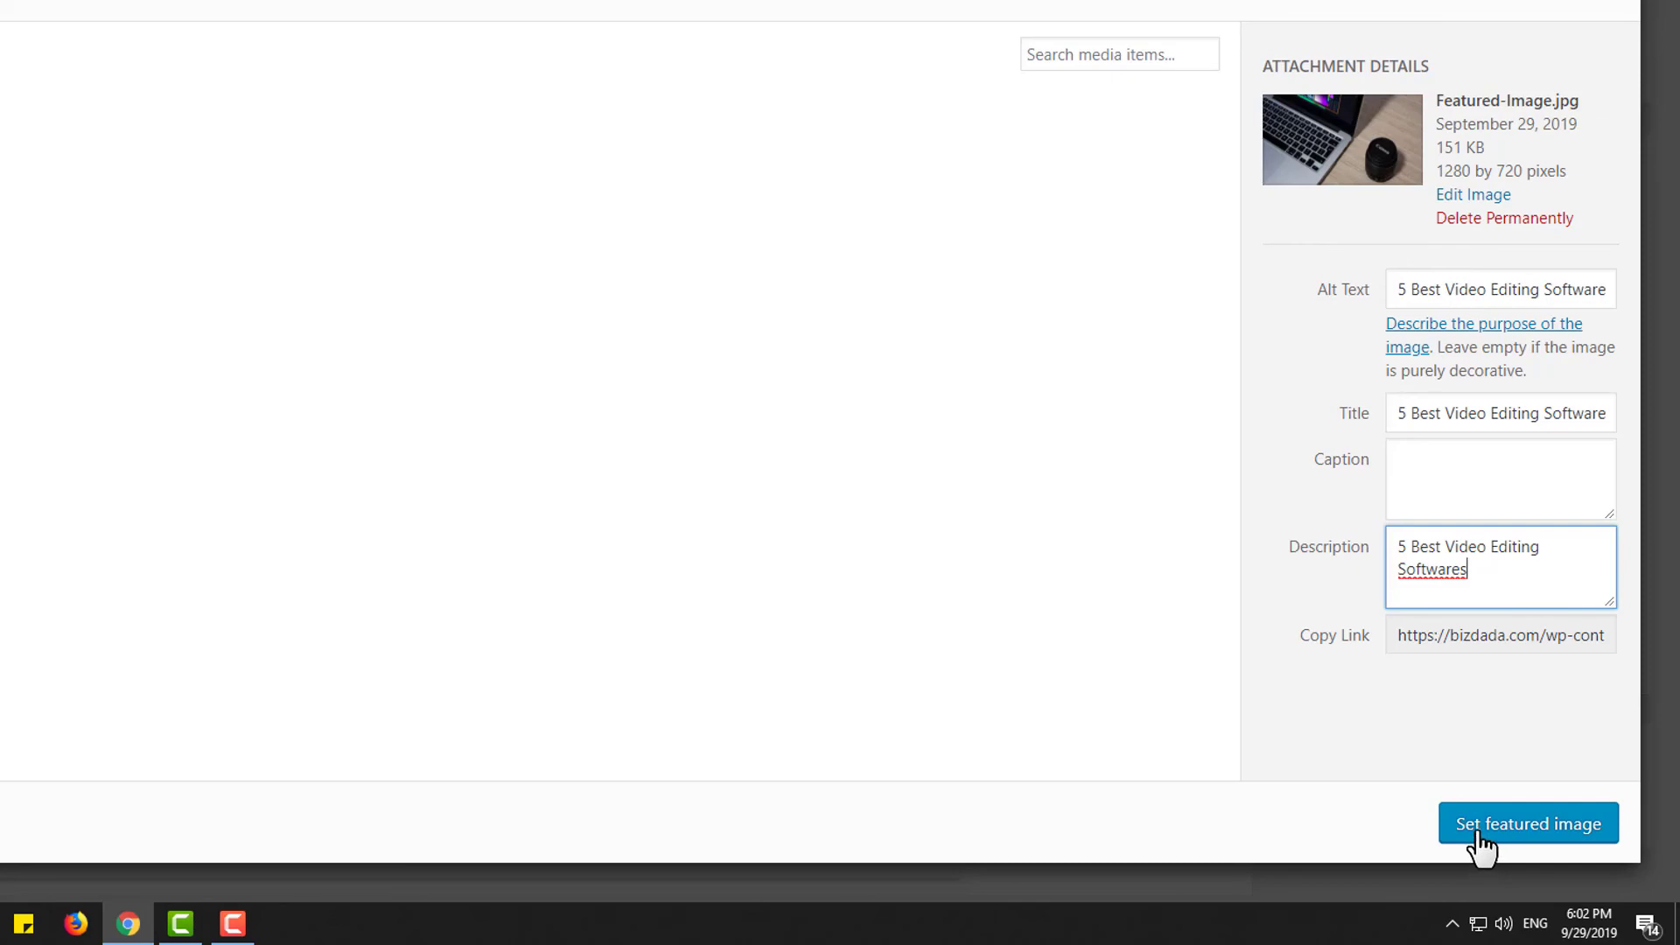
left_click(1479, 833)
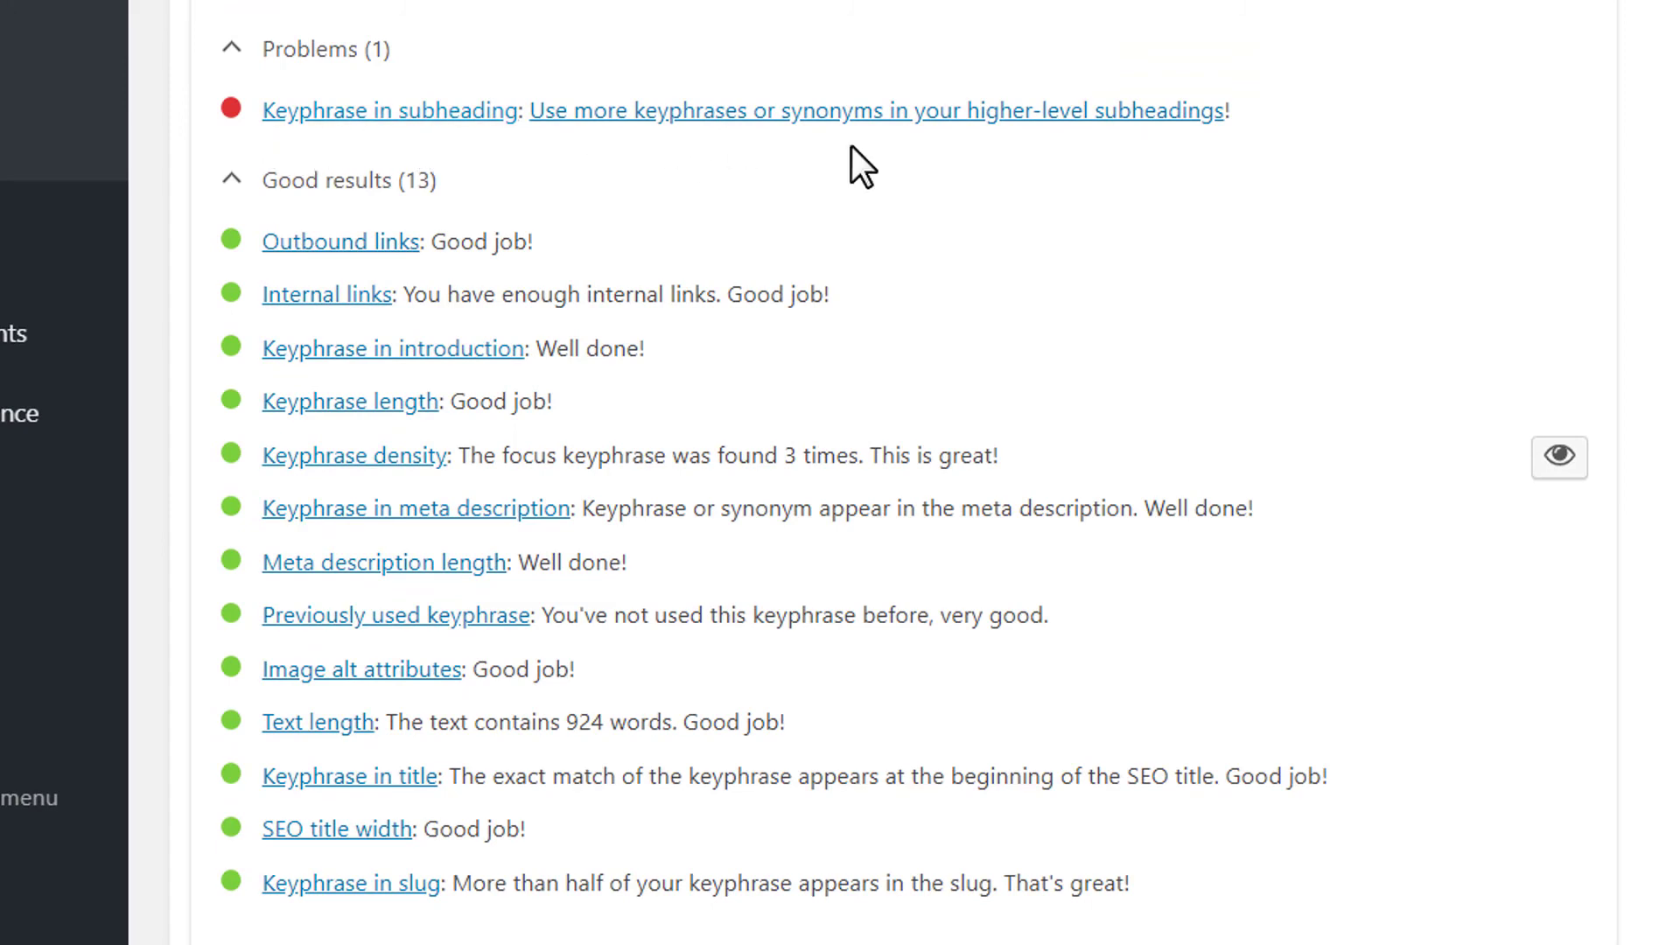
Review the remaining SEO analysis problems, the snippet preview and the readability analysis results of the post.
scroll(1046, 210, "up", 5)
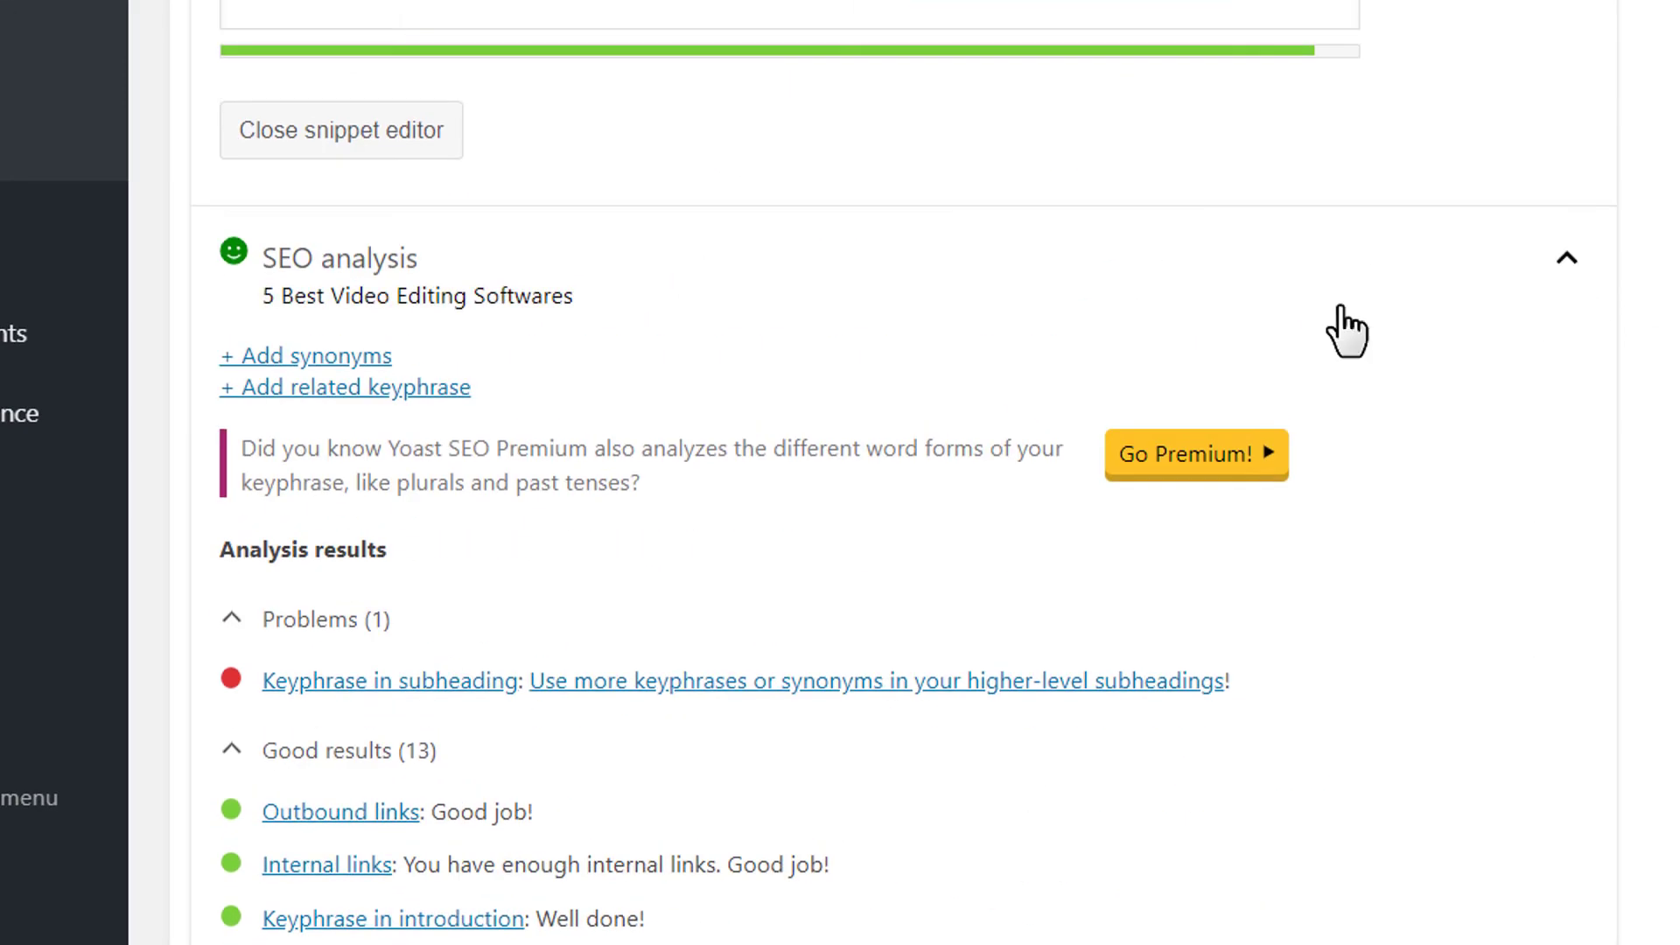
scroll(1348, 315, "up", 5)
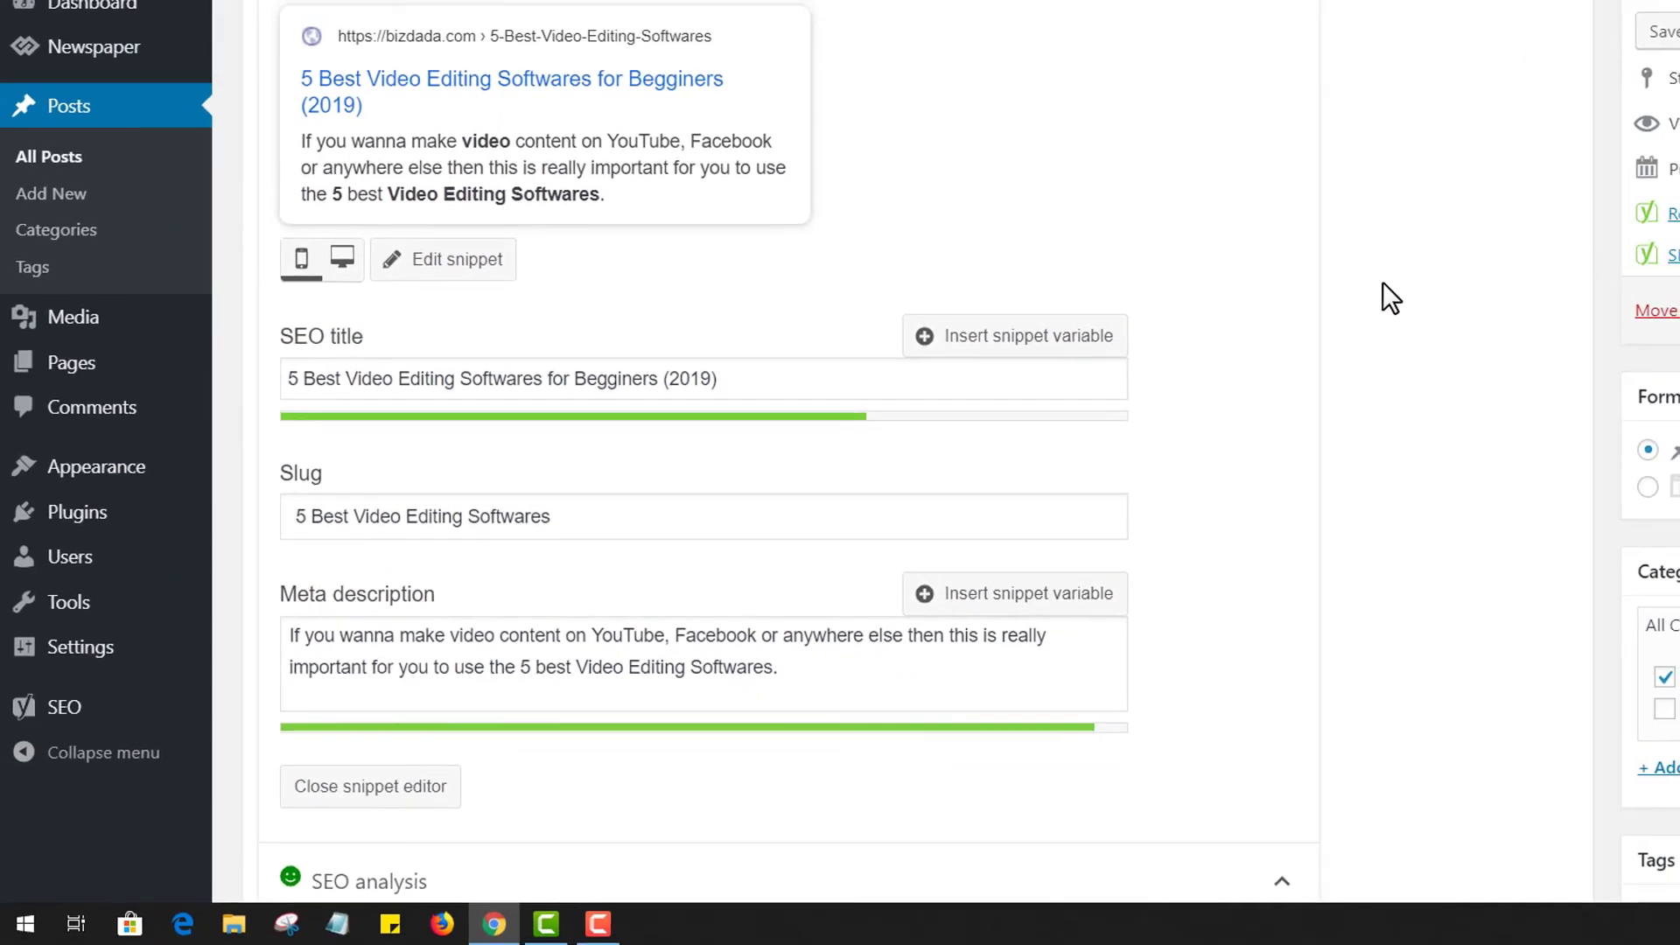
scroll(525, 491, "down", 2)
scroll(525, 492, "up", 6)
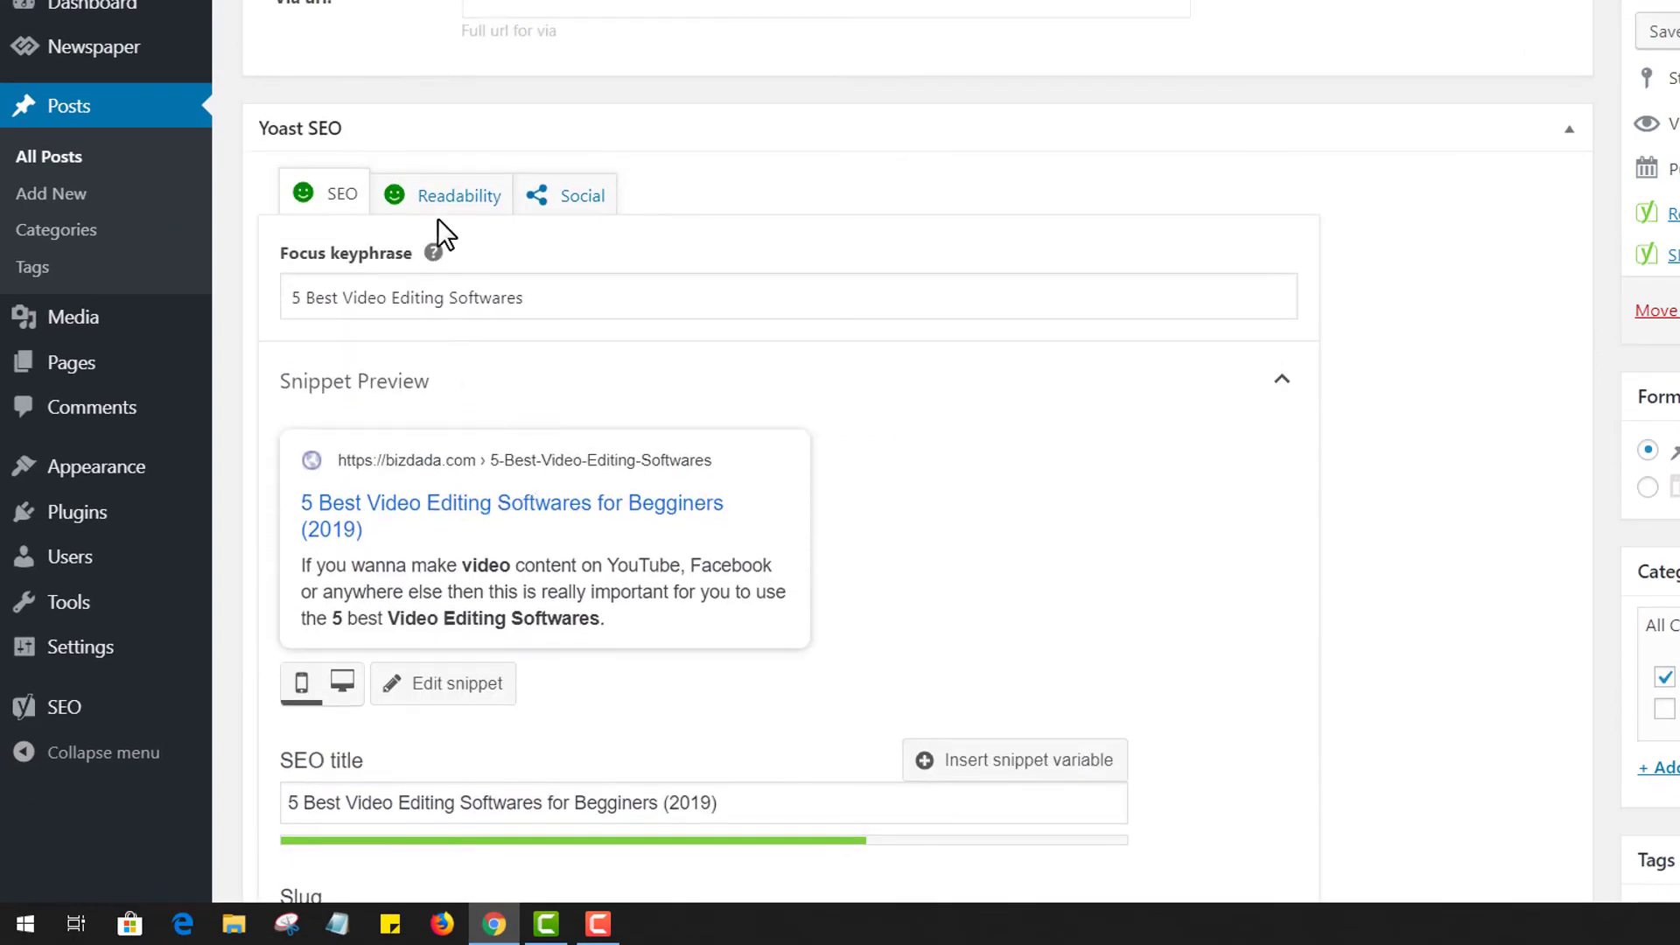
left_click(447, 198)
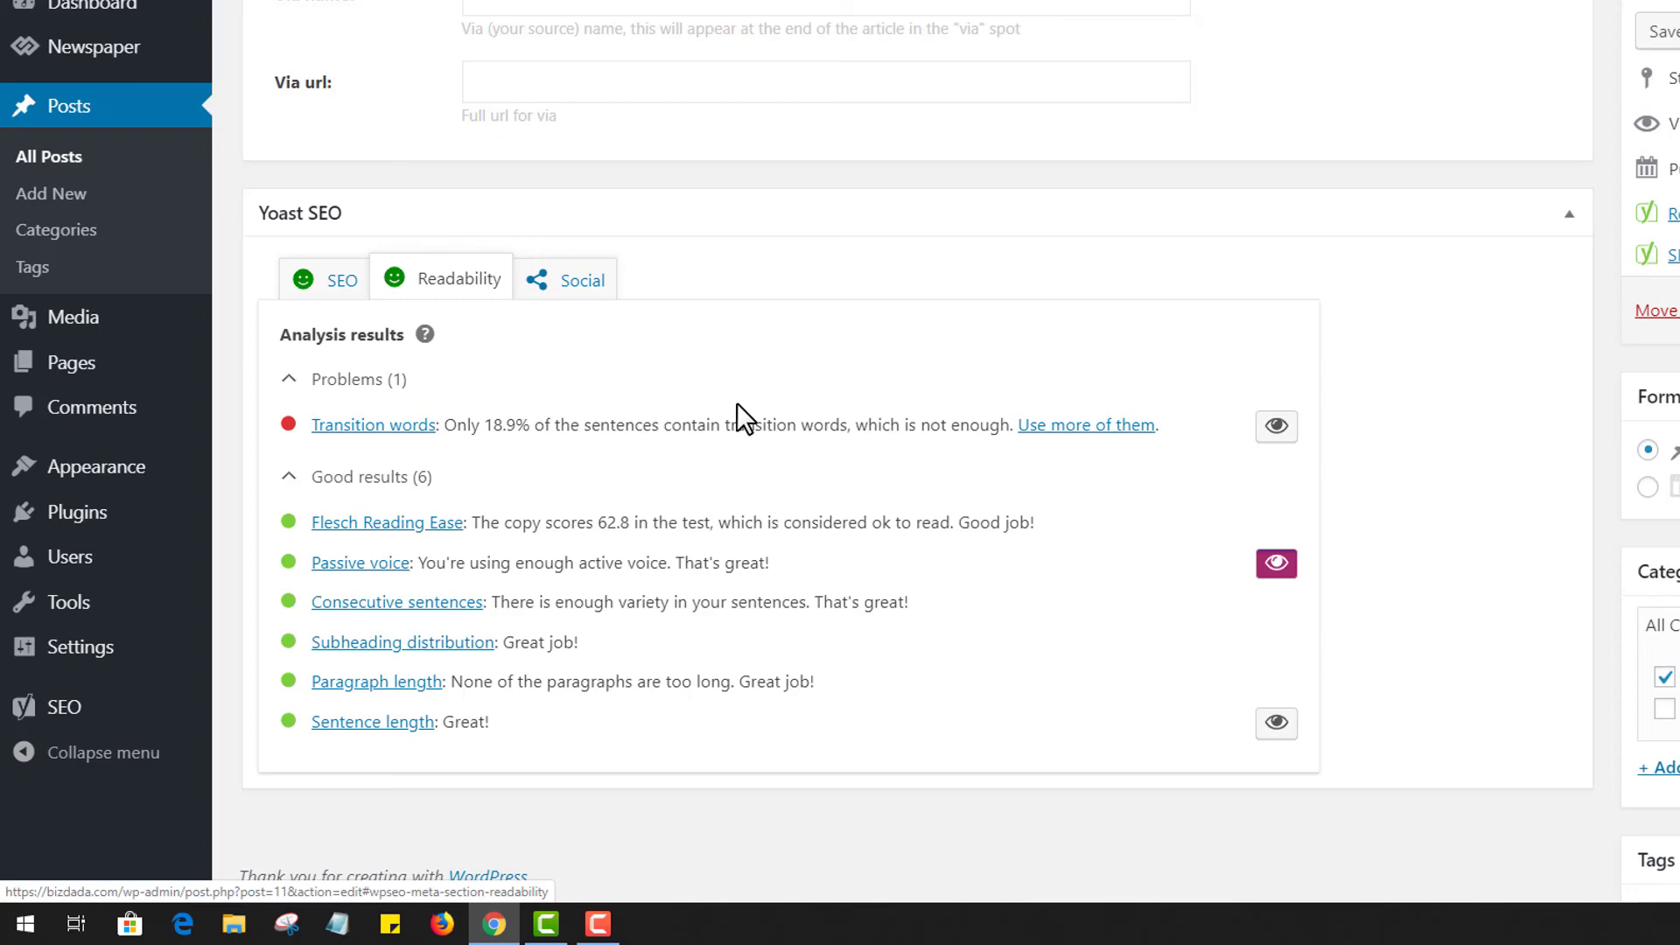
Publish the post and open the live Bizdada site.
scroll(998, 385, "up", 7)
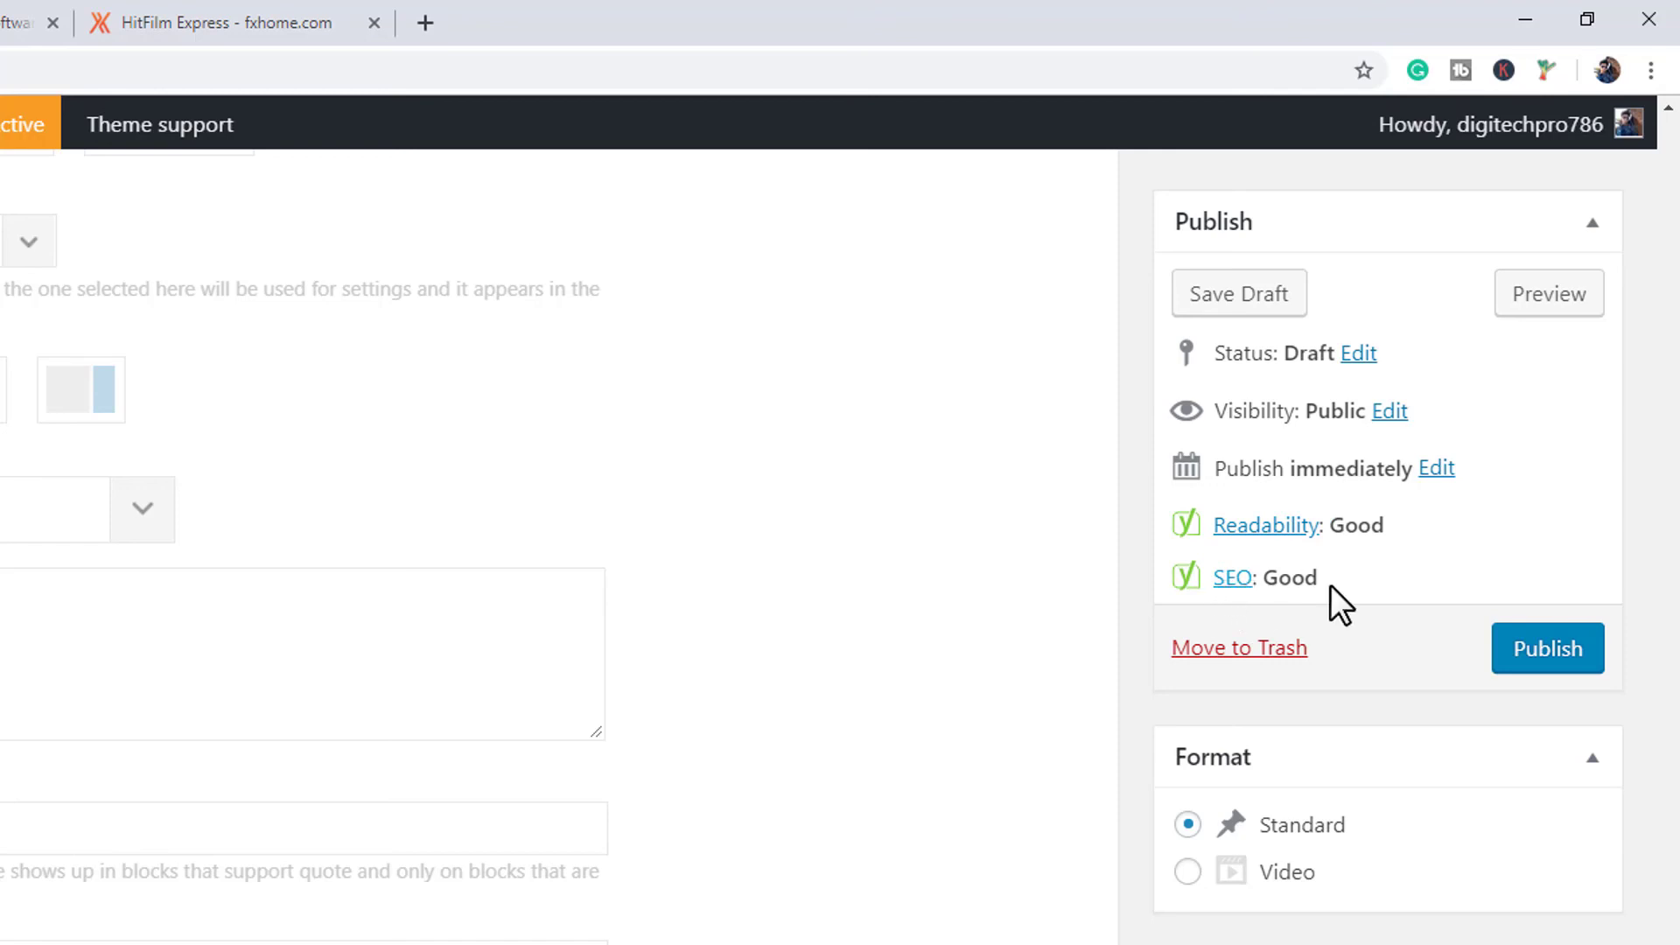
left_click(1510, 667)
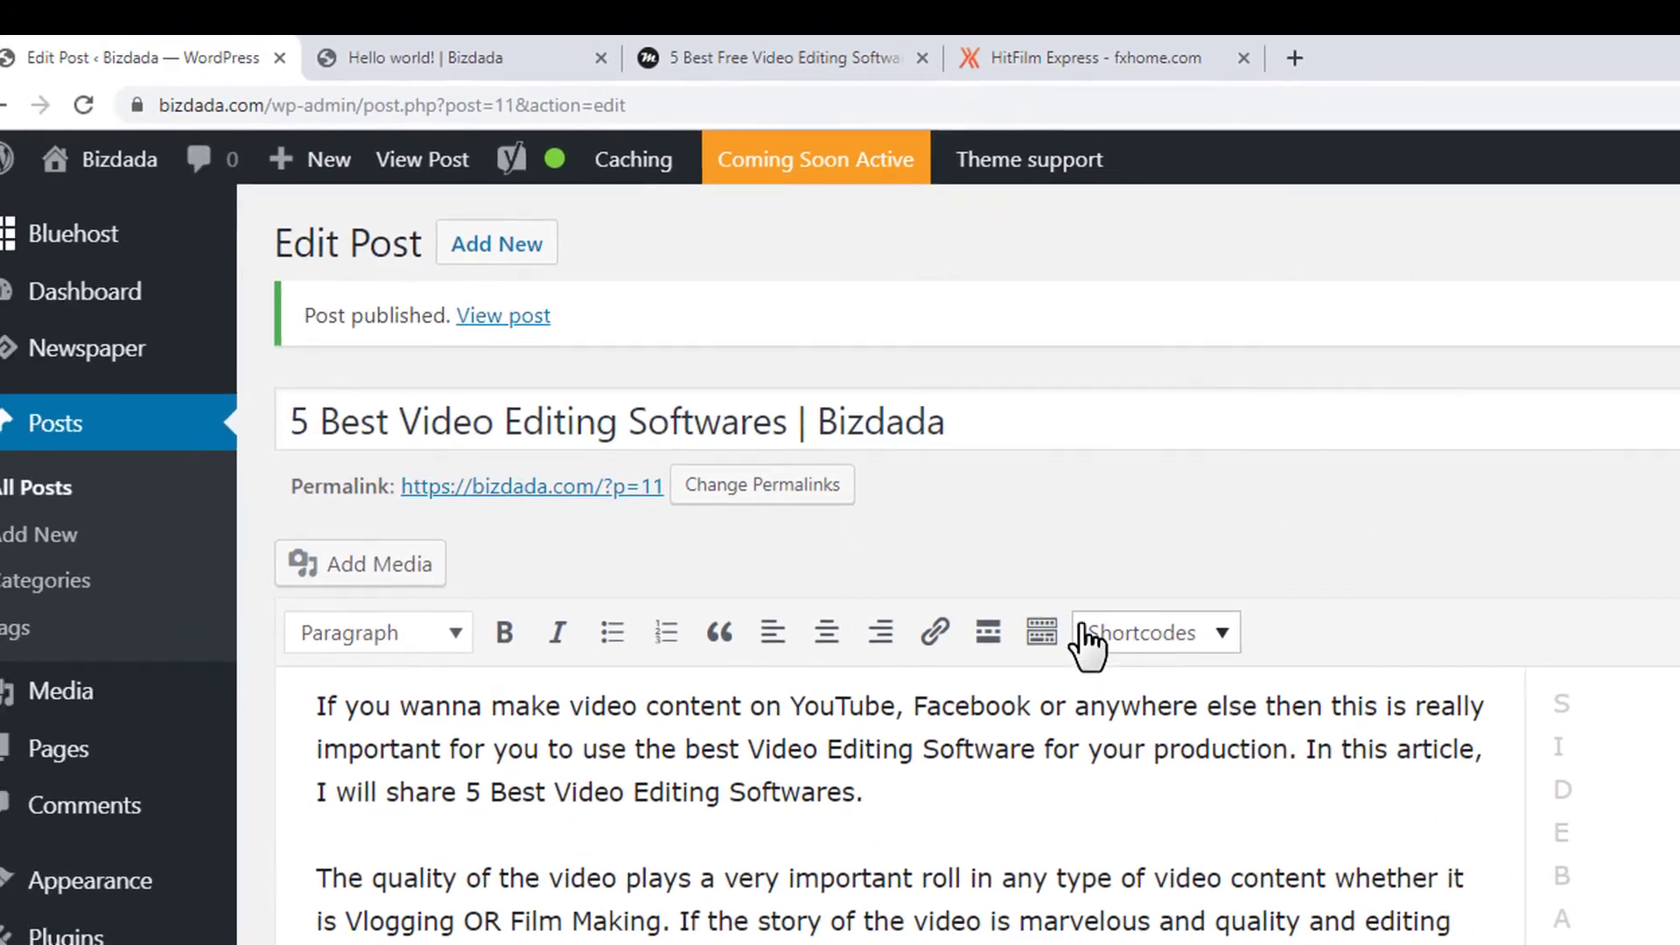
mouse_move(125, 182)
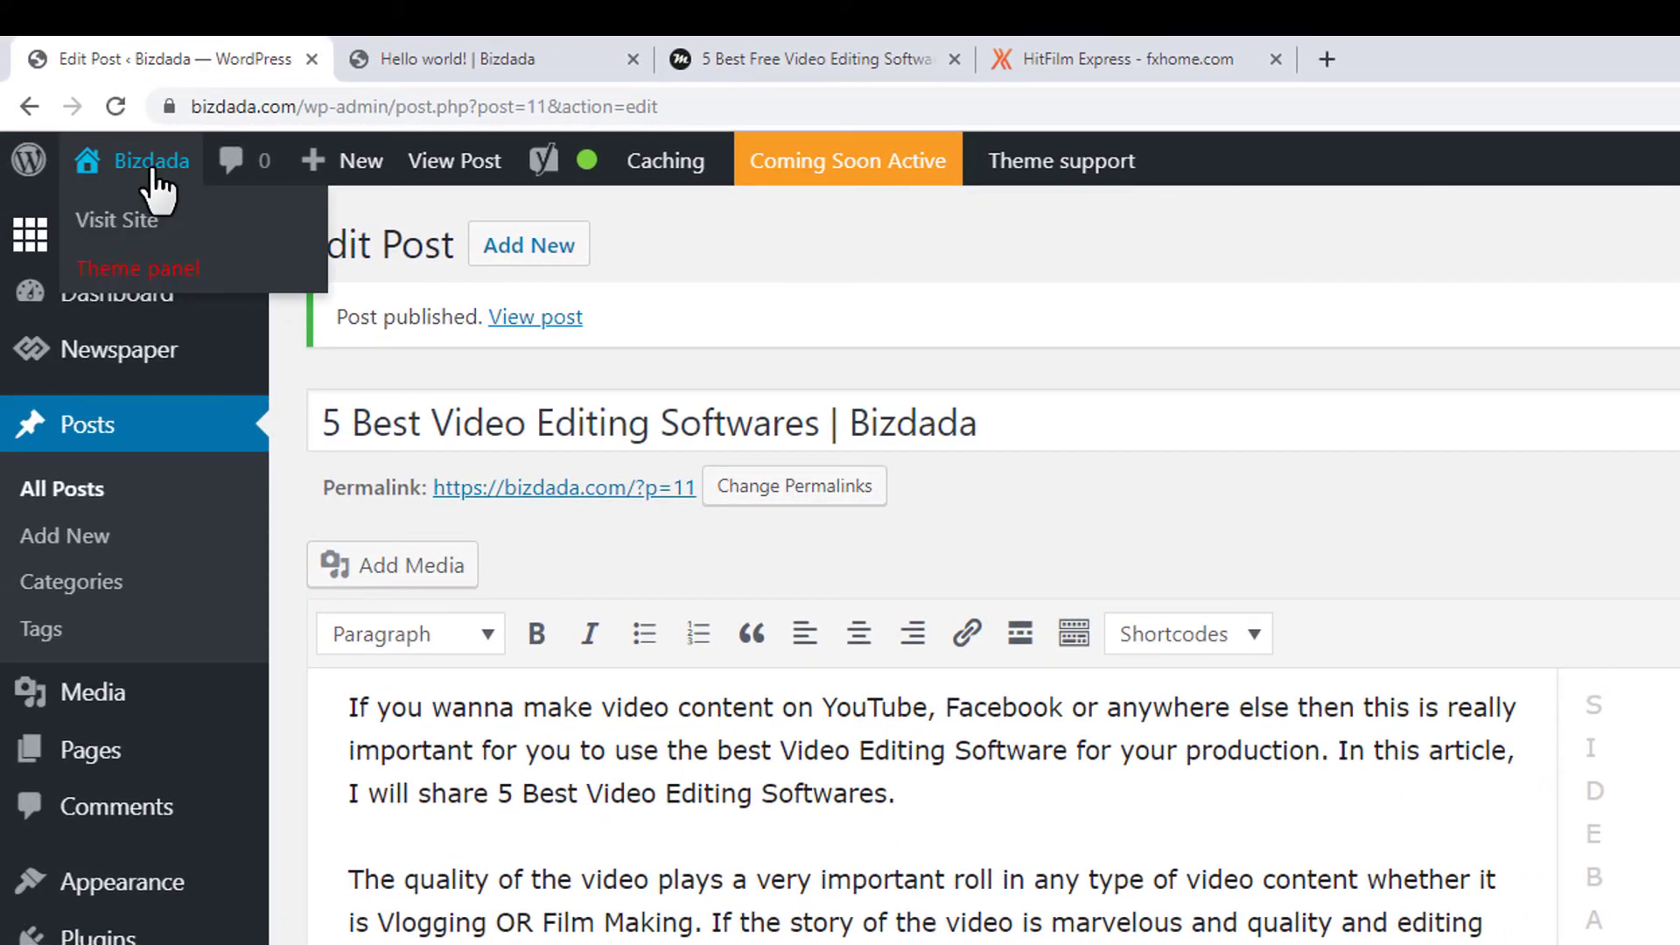
left_click(203, 214)
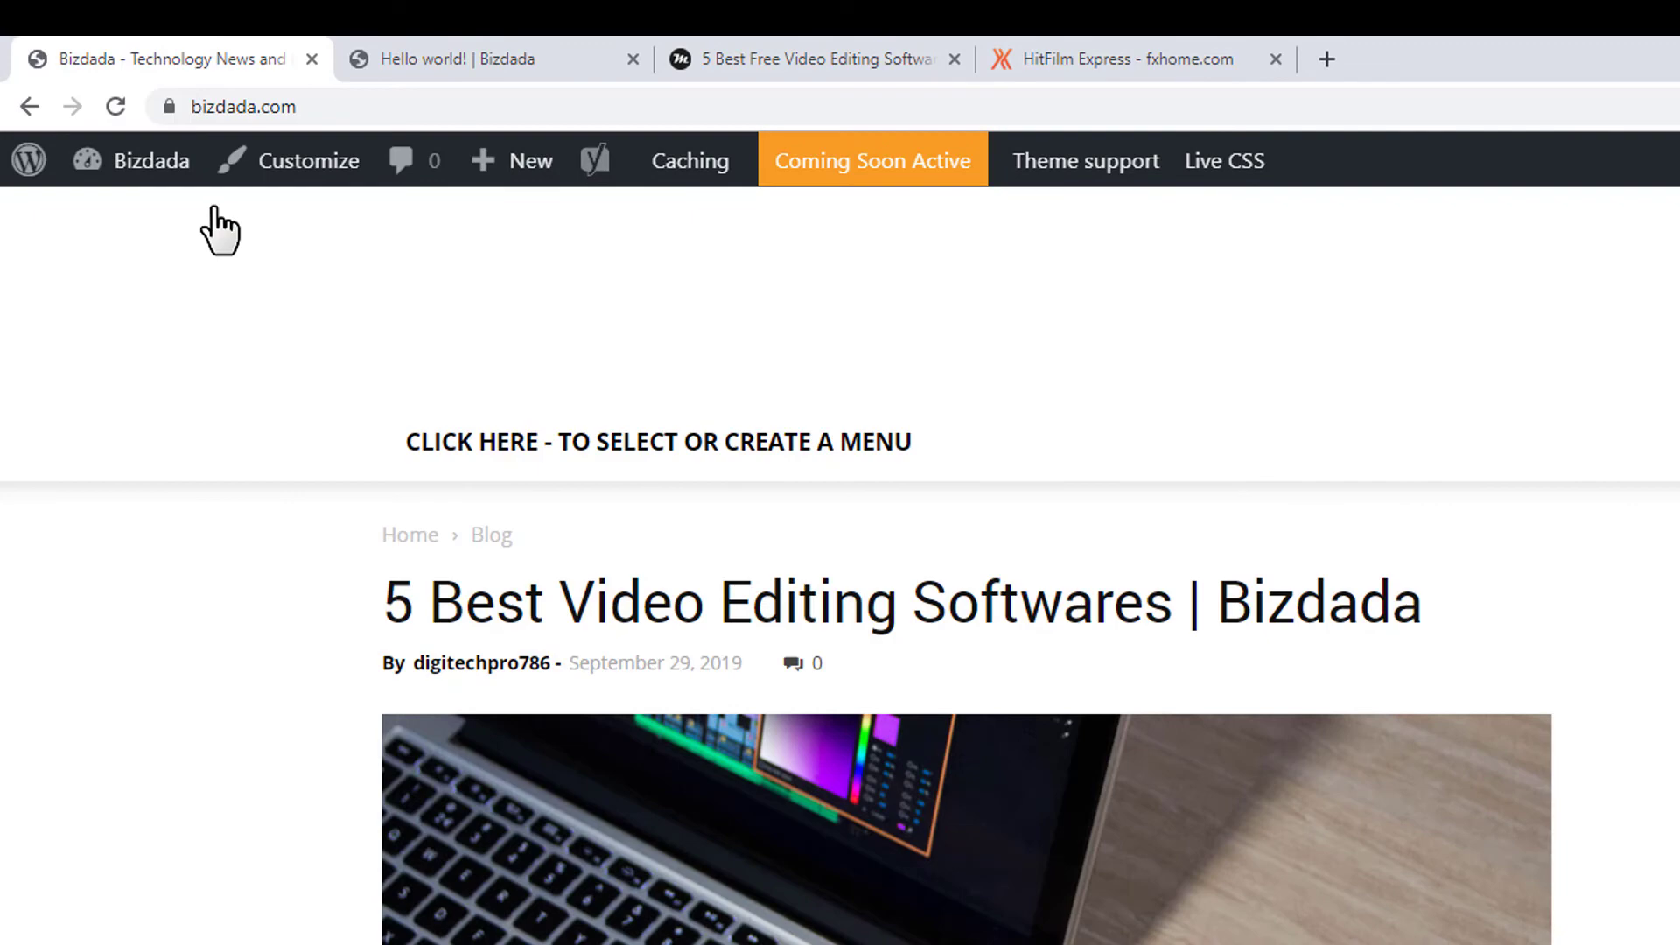
Examine the published post on the live site, from its title and featured image through the software sections to the closing links.
scroll(847, 469, "down", 5)
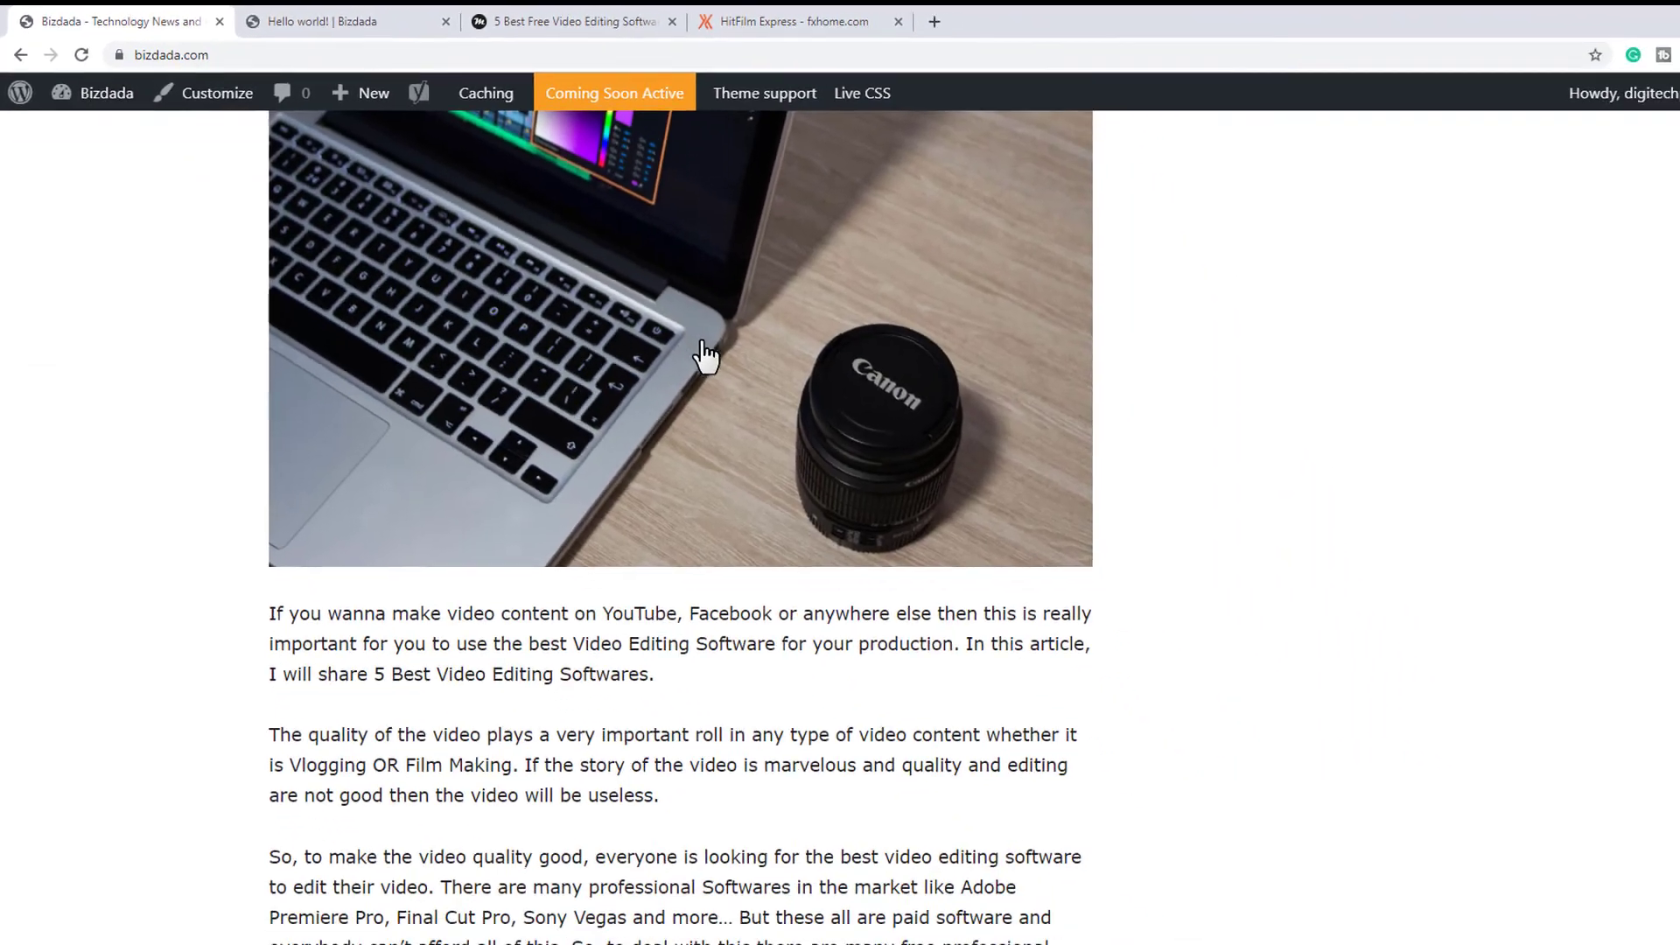
scroll(705, 354, "up", 5)
scroll(682, 644, "down", 1)
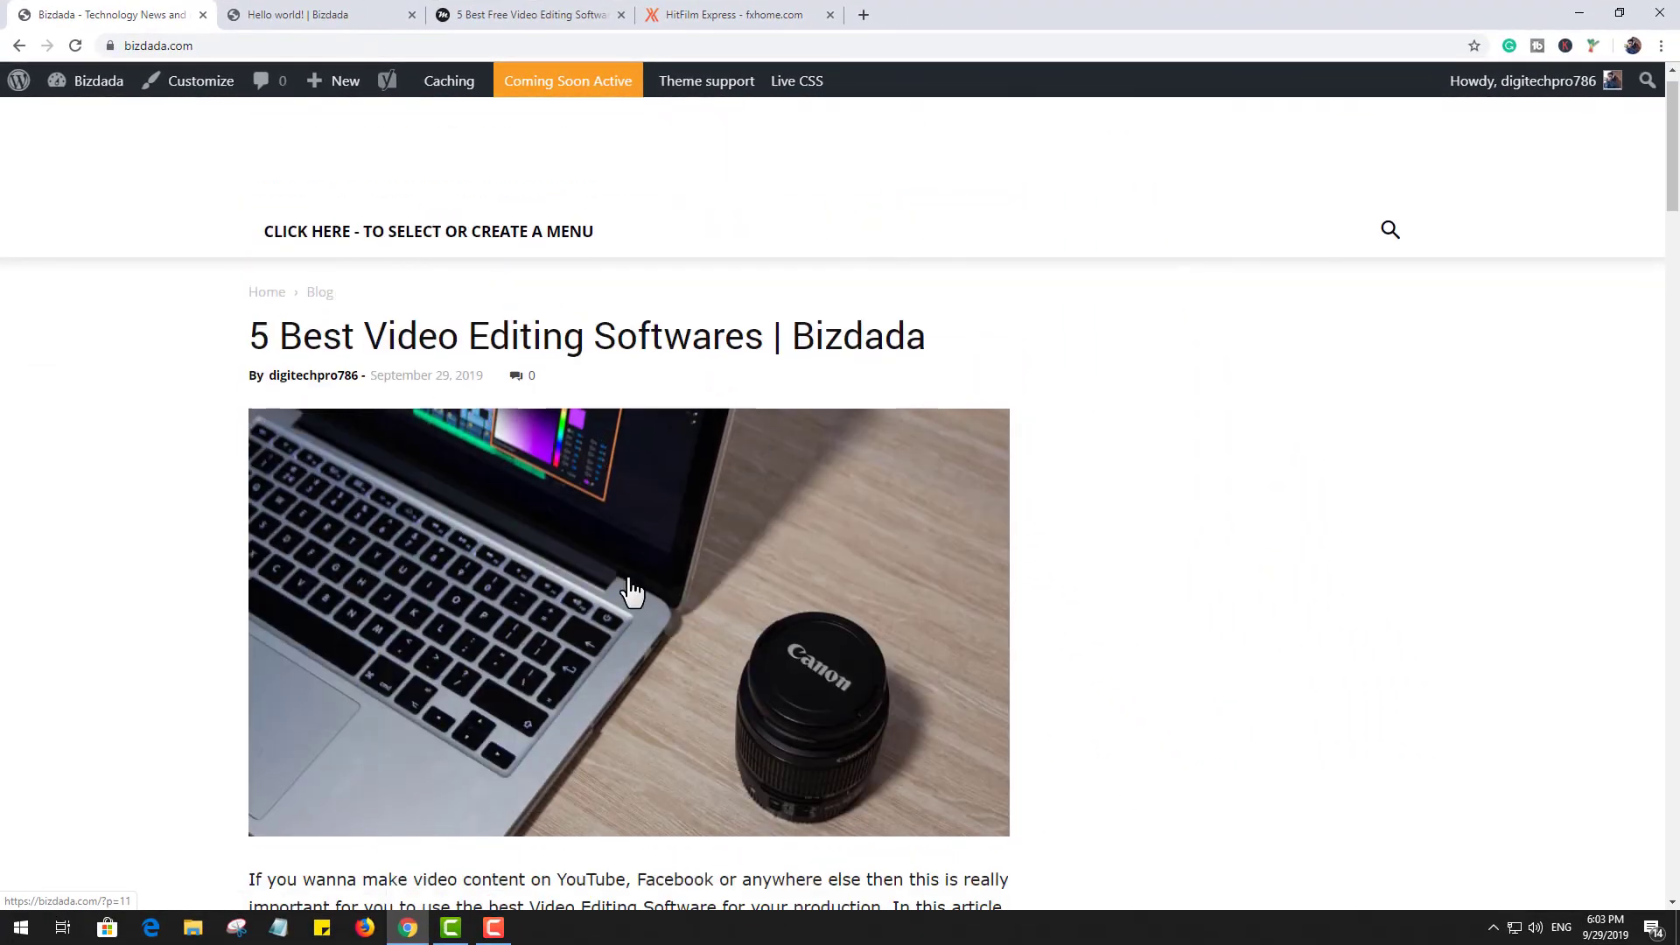
scroll(630, 593, "down", 2)
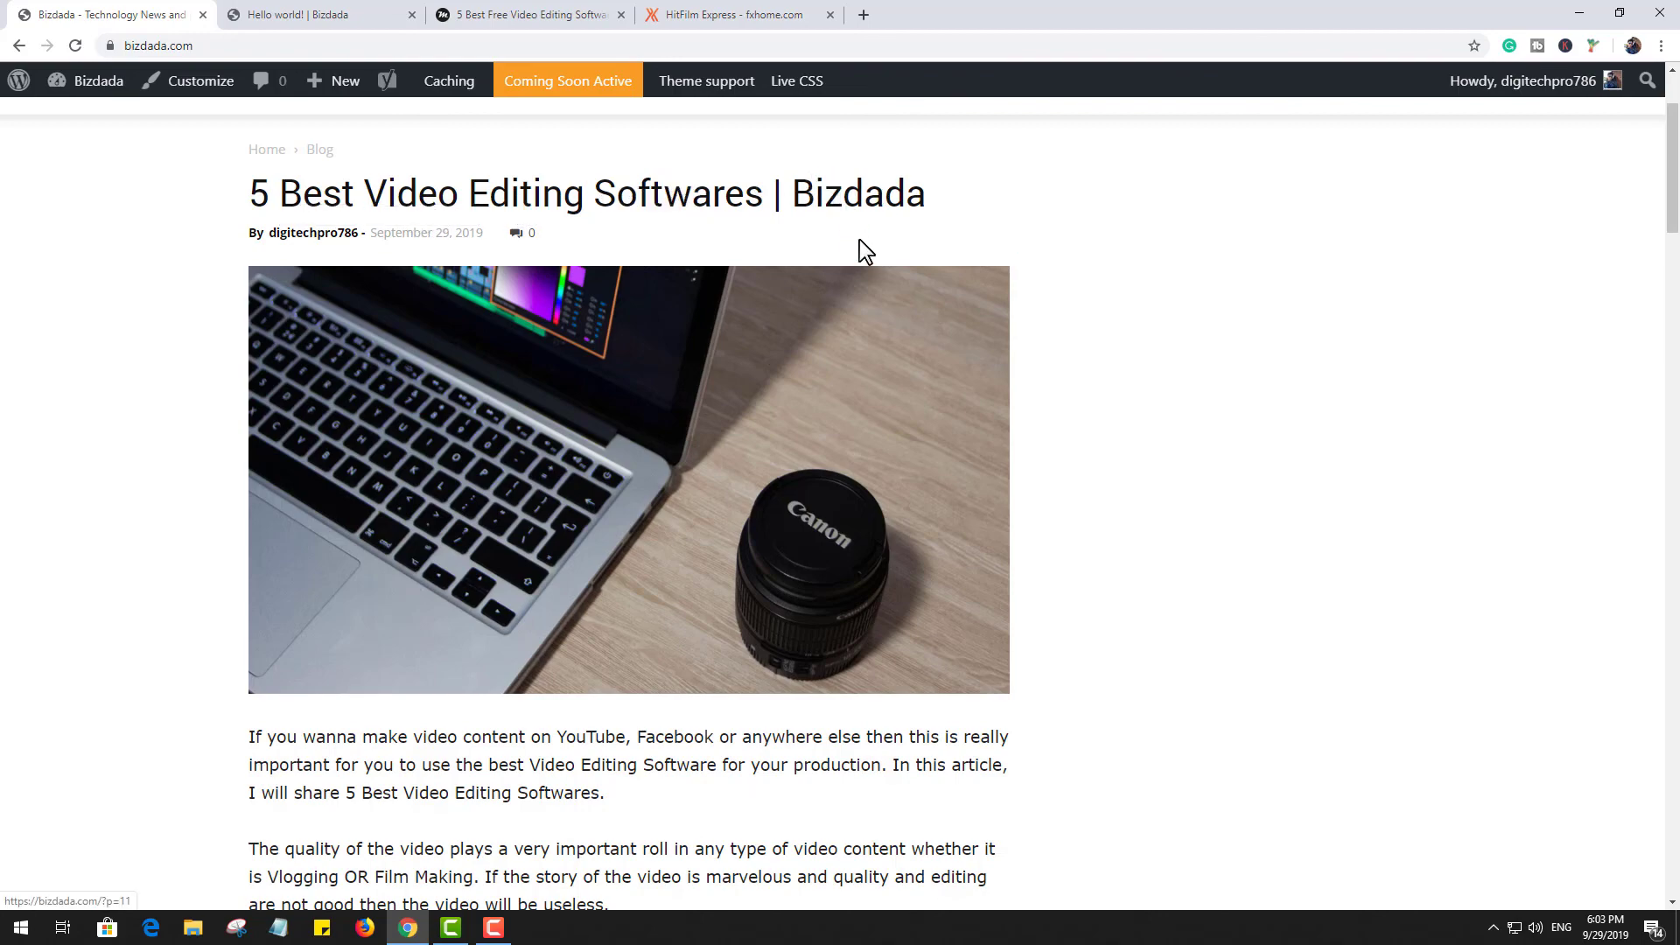
scroll(859, 242, "down", 15)
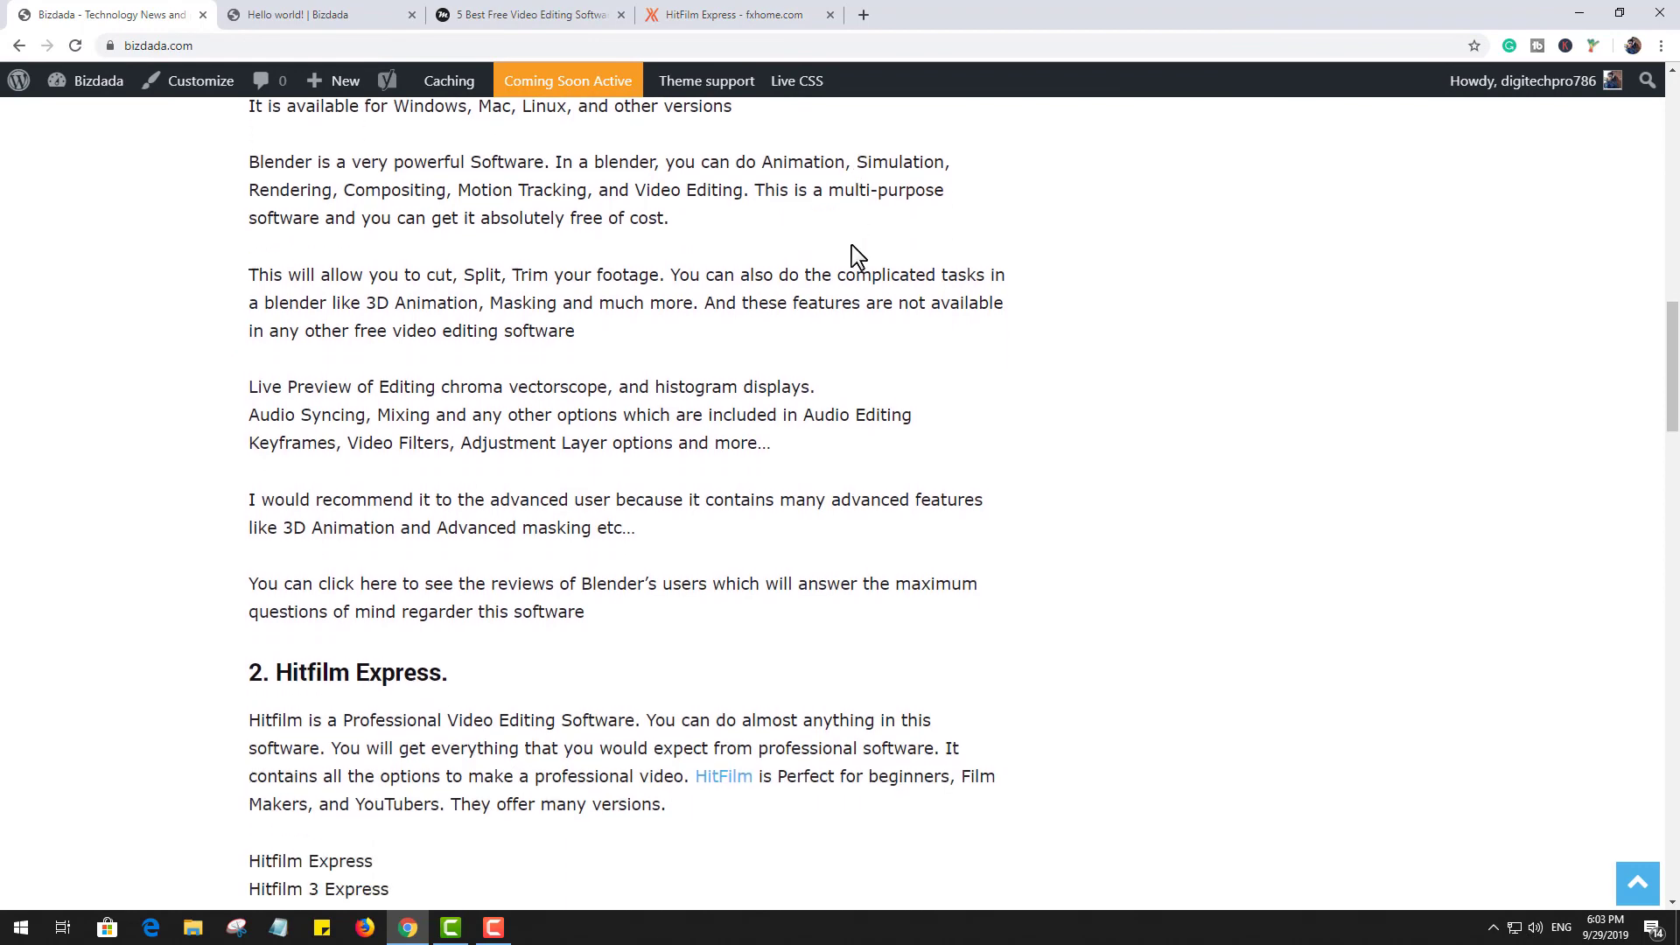
scroll(857, 256, "down", 15)
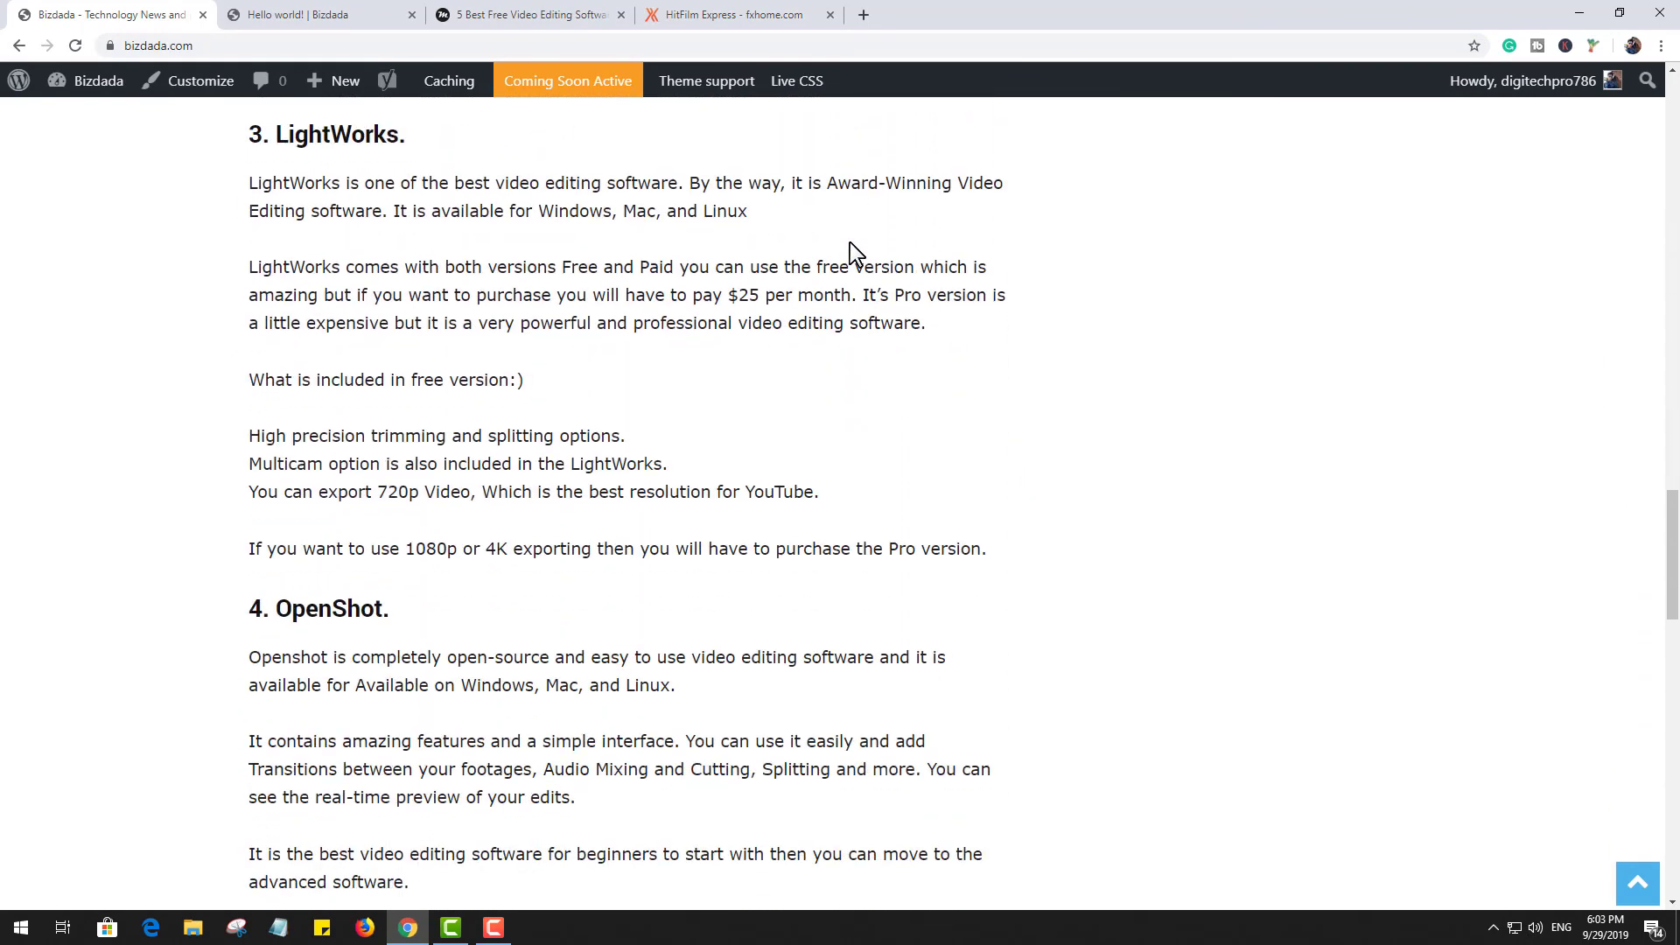
scroll(849, 243, "down", 15)
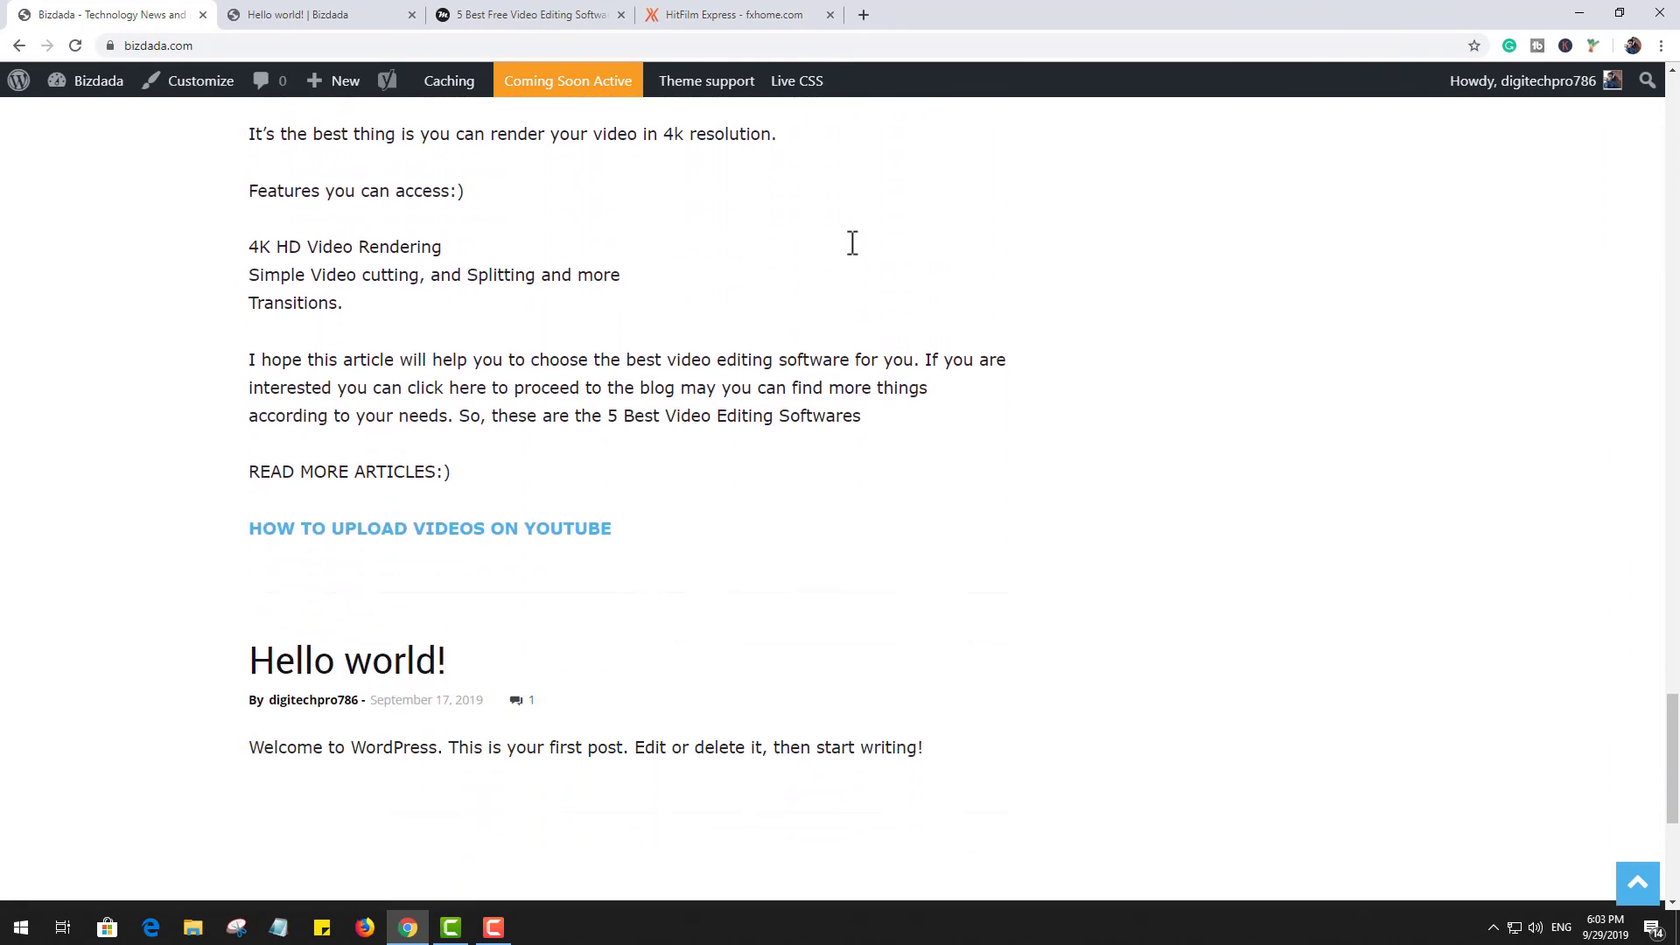
scroll(853, 243, "down", 4)
scroll(822, 263, "up", 3)
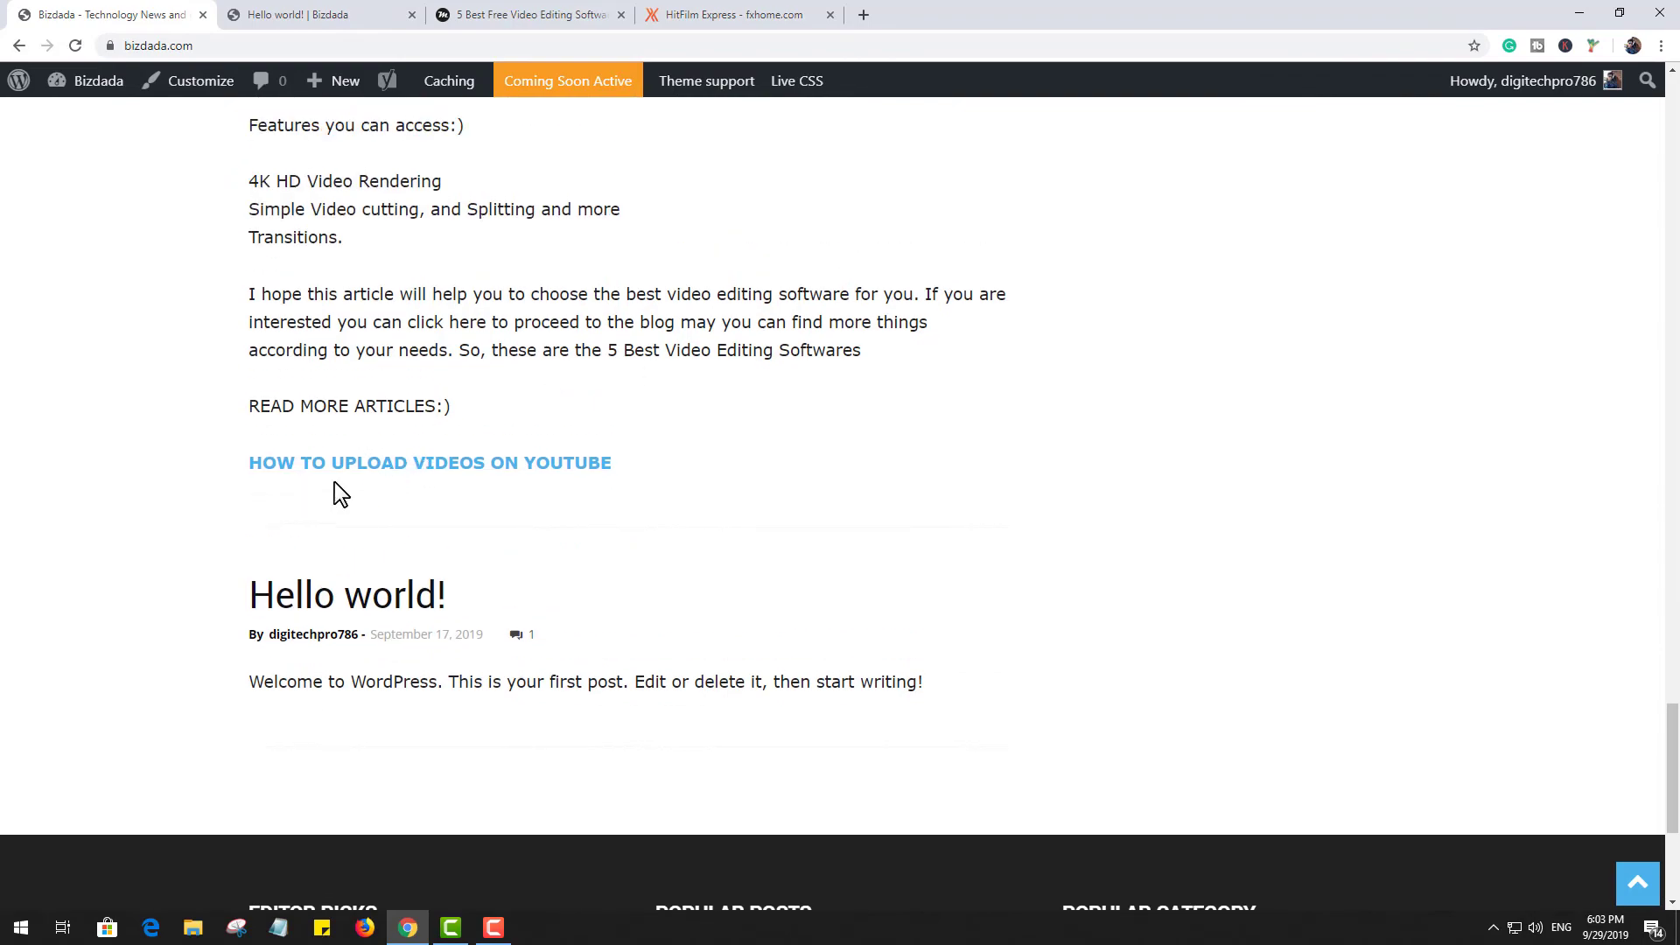
scroll(799, 480, "up", 10)
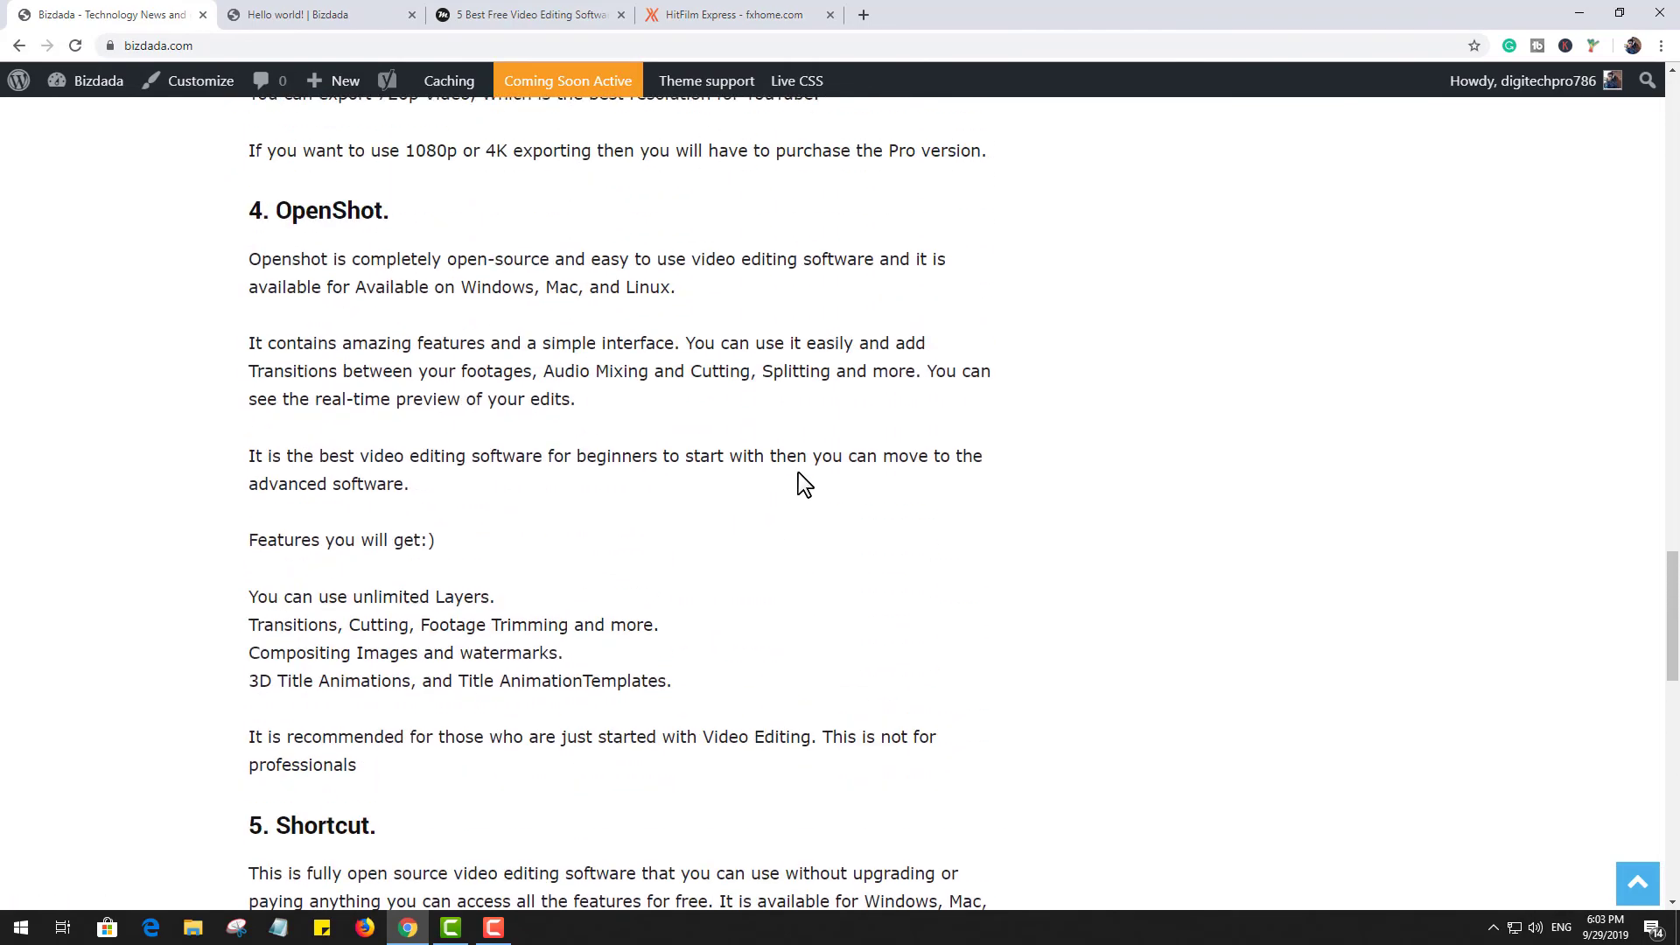
scroll(798, 472, "up", 20)
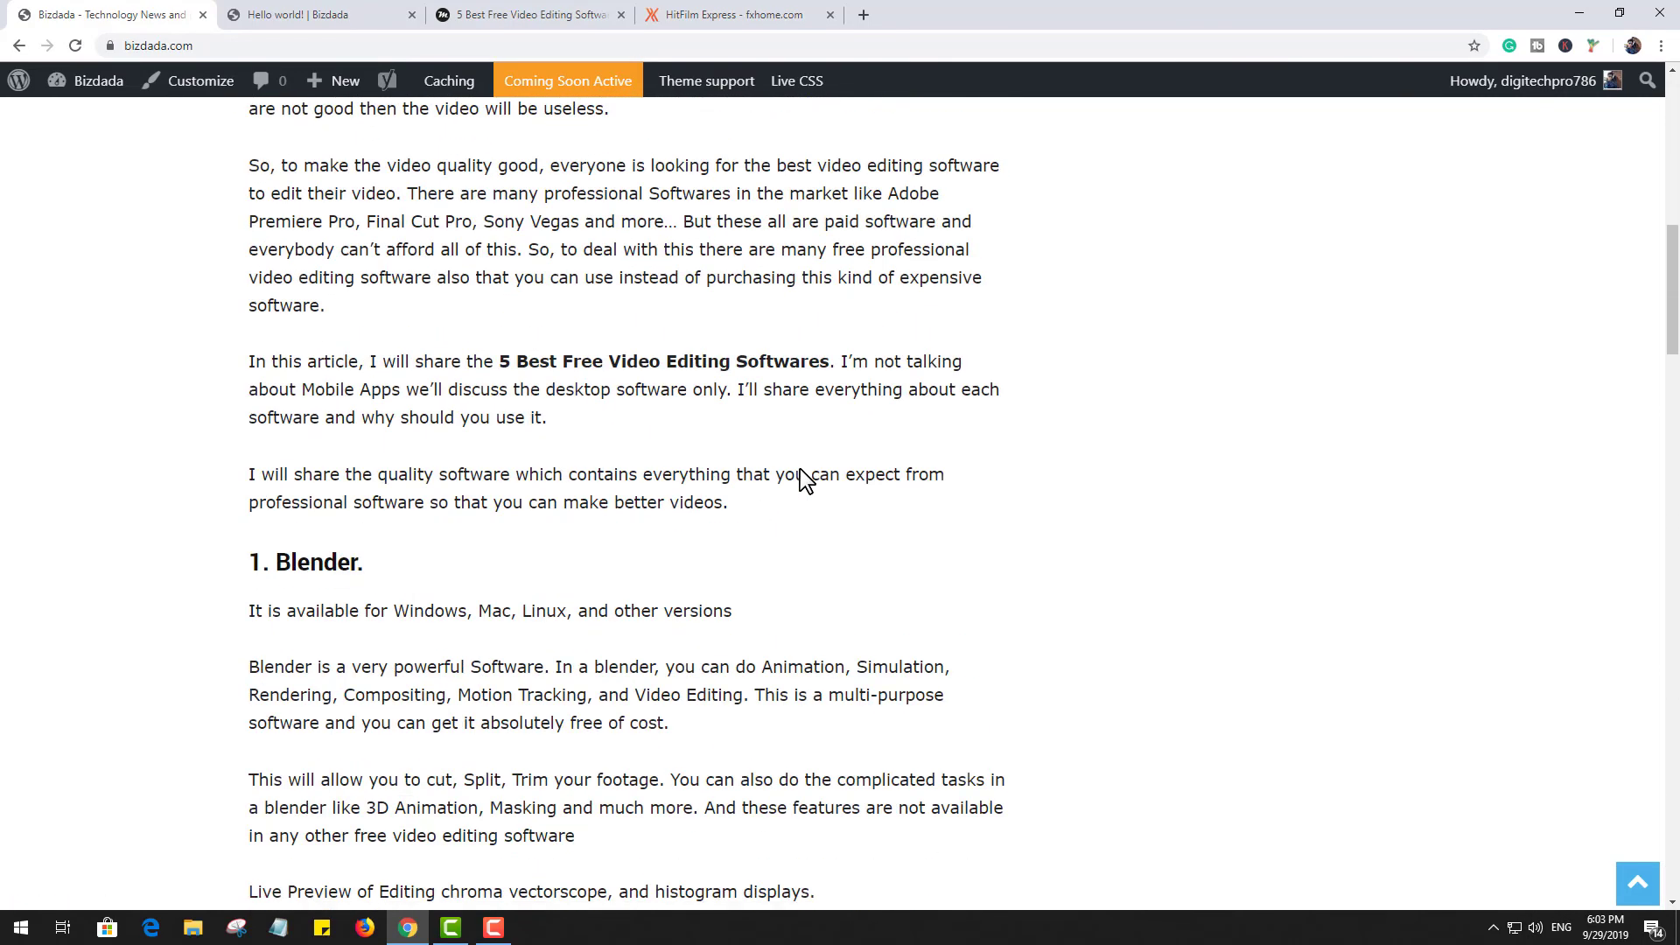
scroll(799, 478, "up", 11)
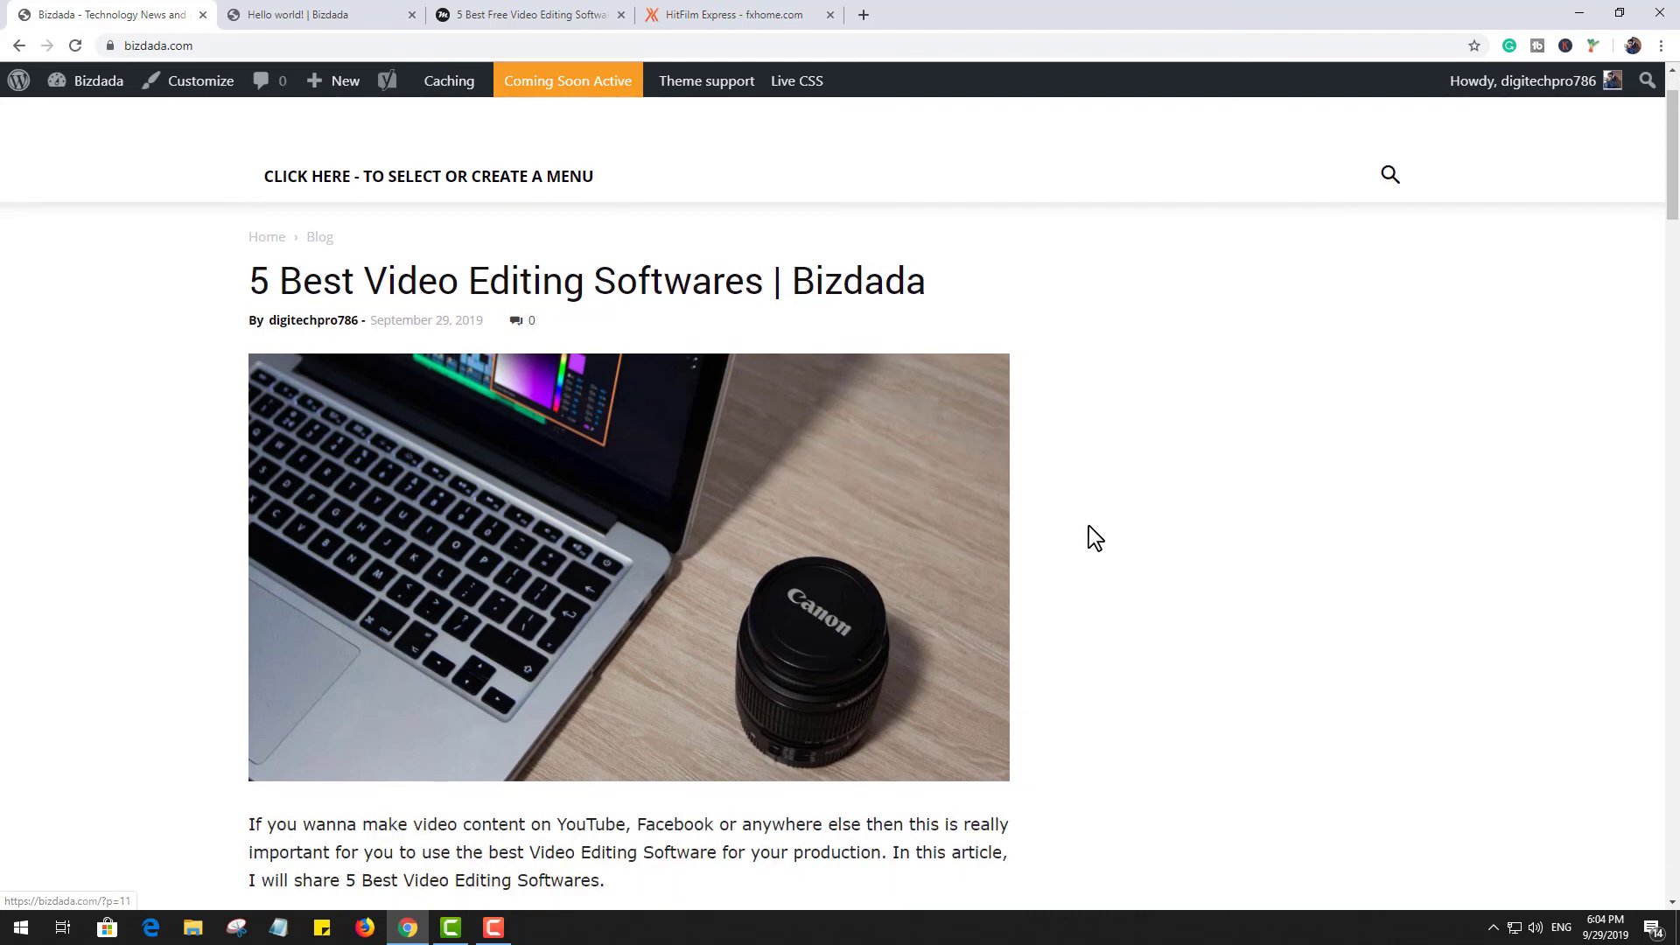
scroll(1089, 529, "down", 1)
scroll(1120, 423, "down", 6)
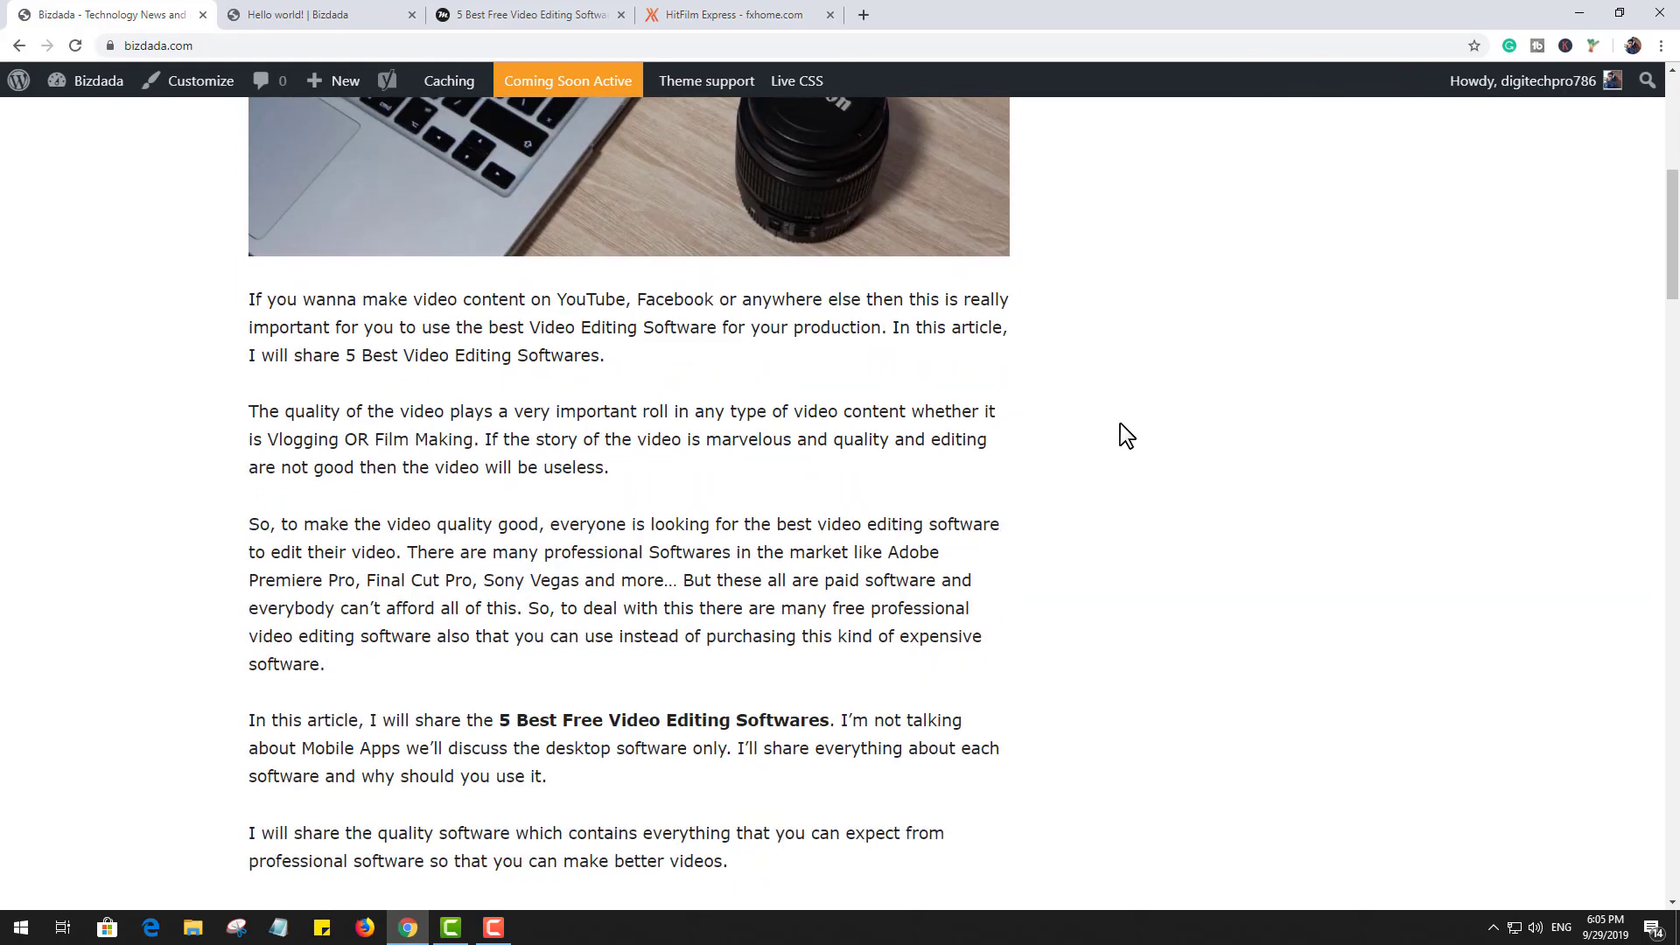